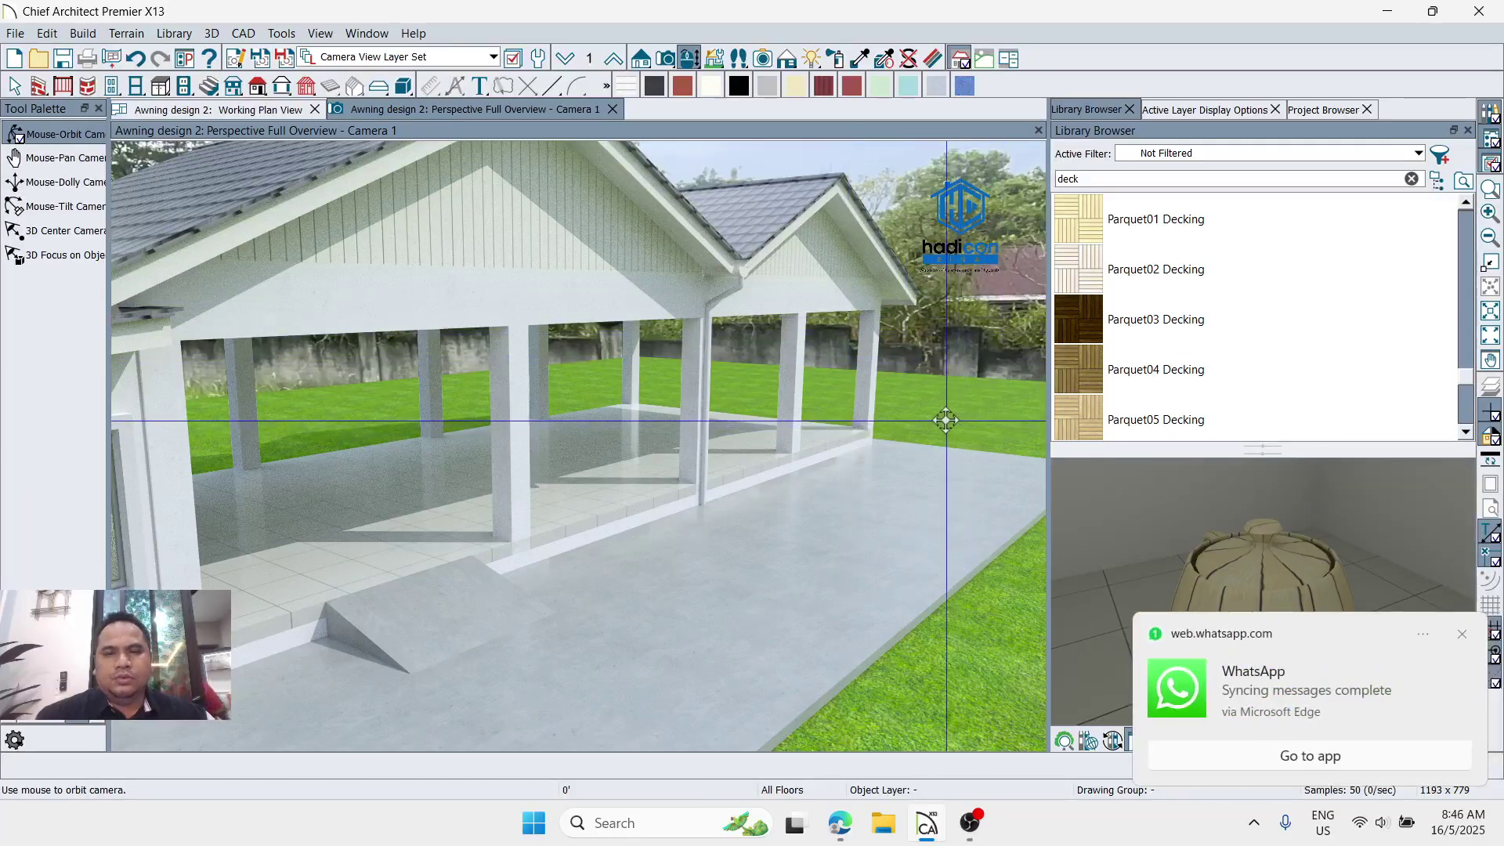
Step: Switch the perspective overview of the building to the Vector View rendering technique
{"action": "left_click_drag", "start_coordinate": [947, 419], "coordinate": [587, 416]}
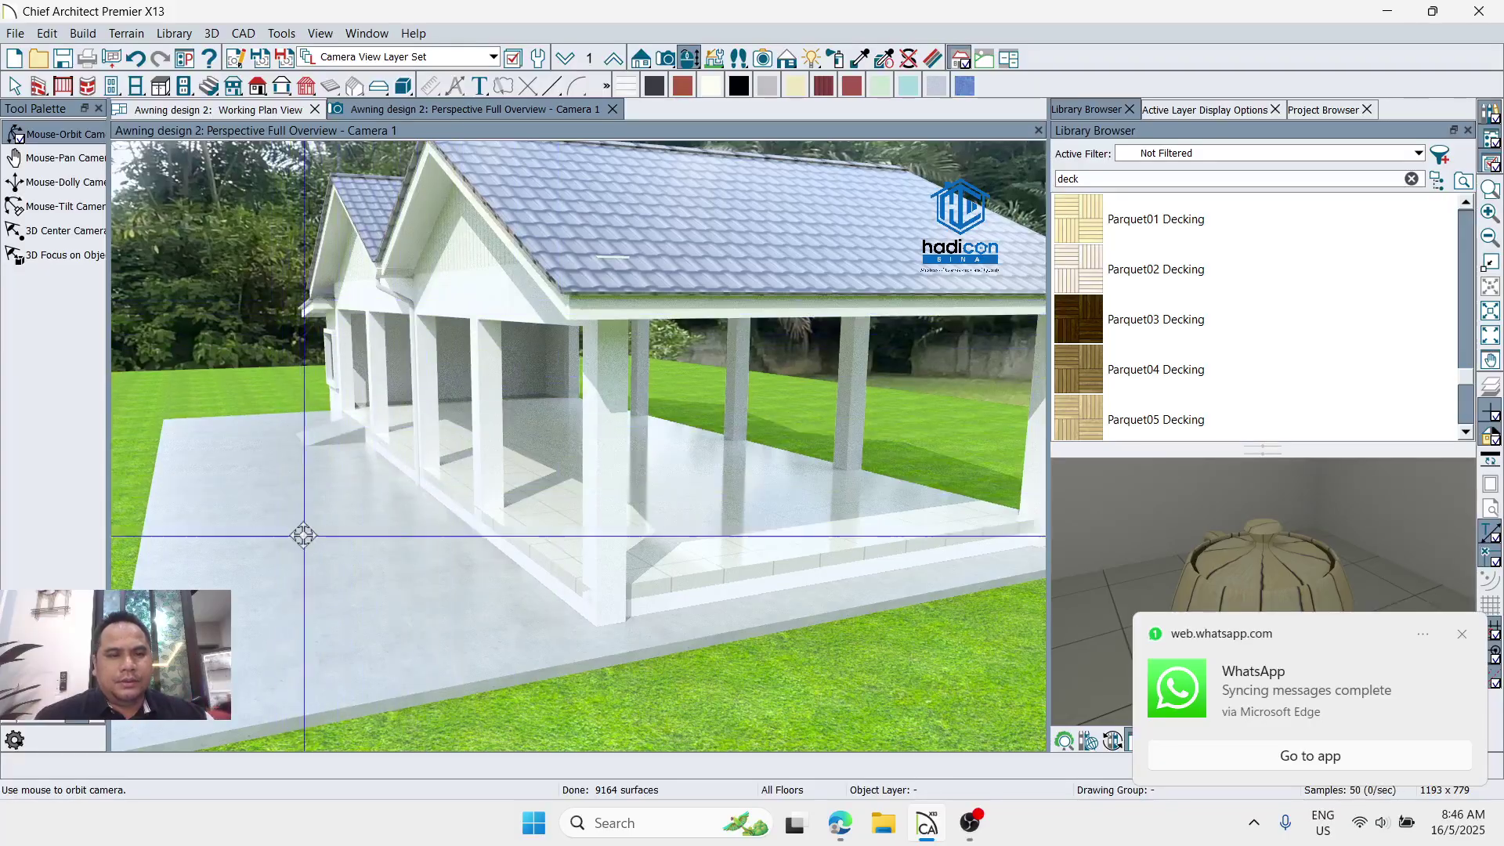
{"action": "left_click_drag", "start_coordinate": [333, 371], "coordinate": [621, 373]}
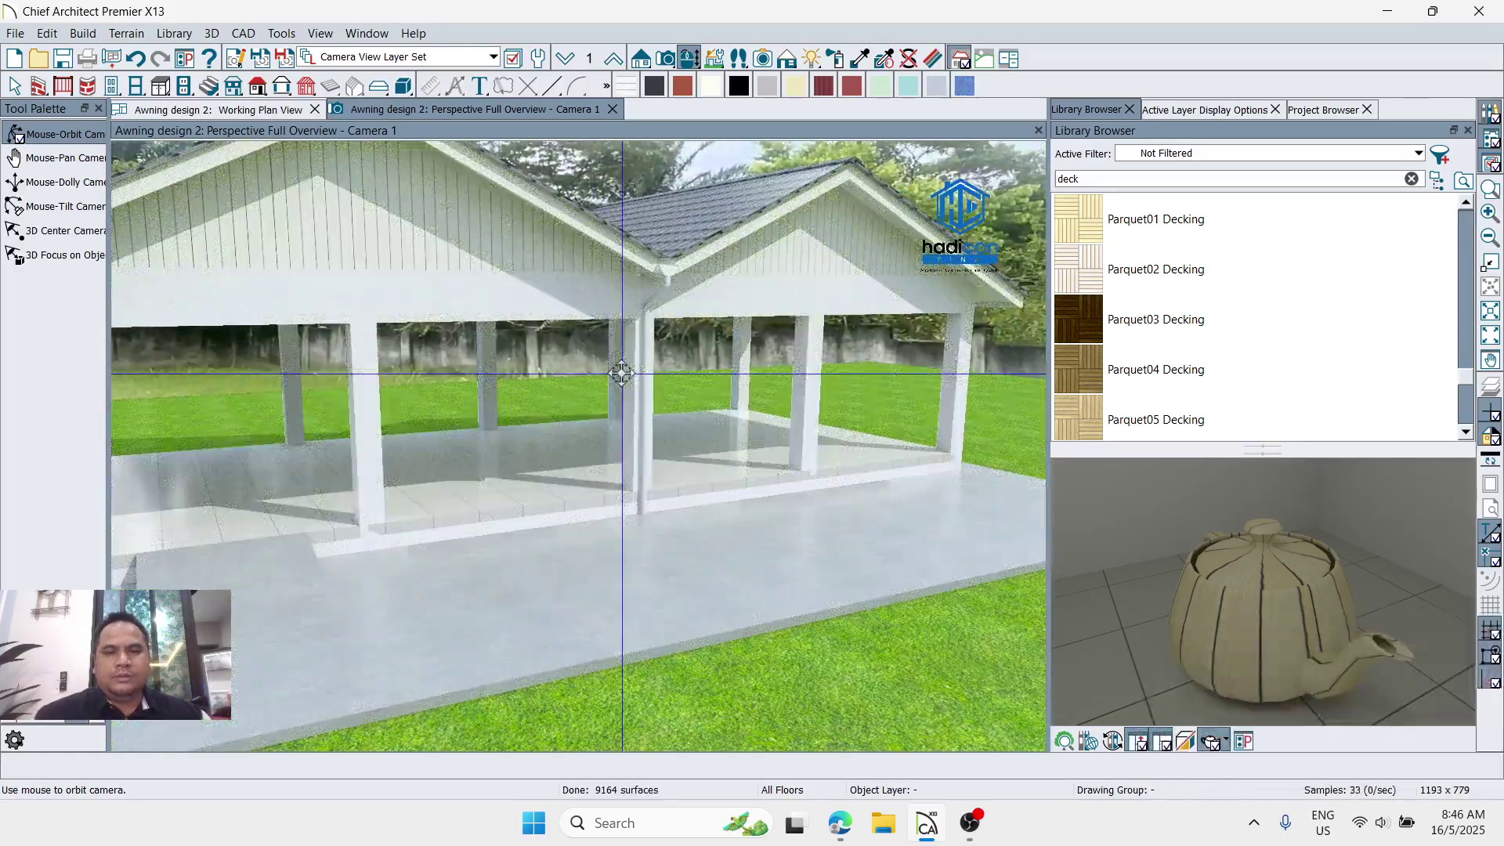
{"action": "left_click_drag", "start_coordinate": [281, 444], "coordinate": [438, 429]}
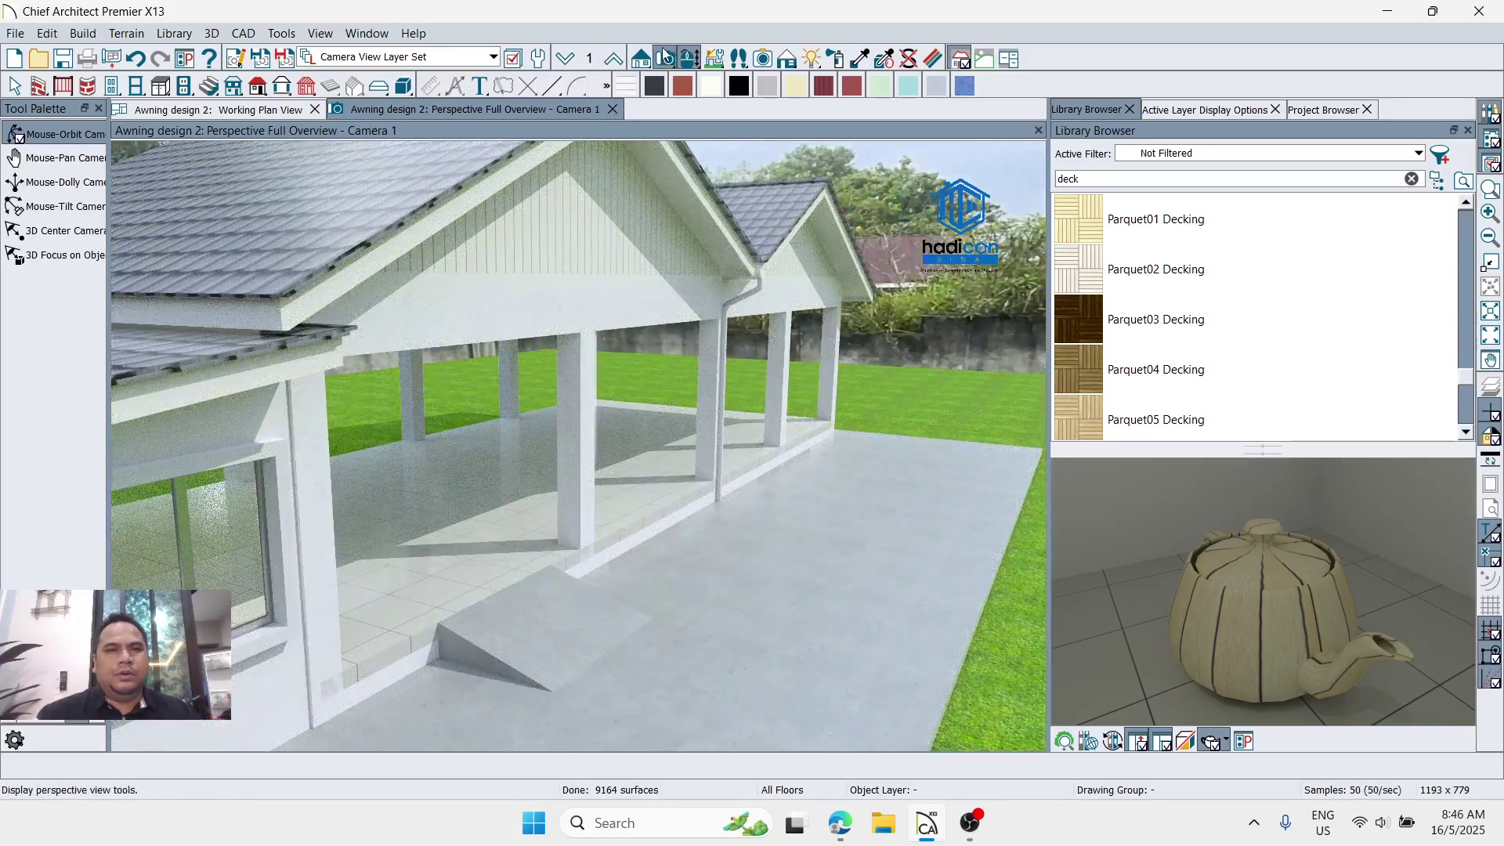
{"action": "left_click", "coordinate": [787, 58]}
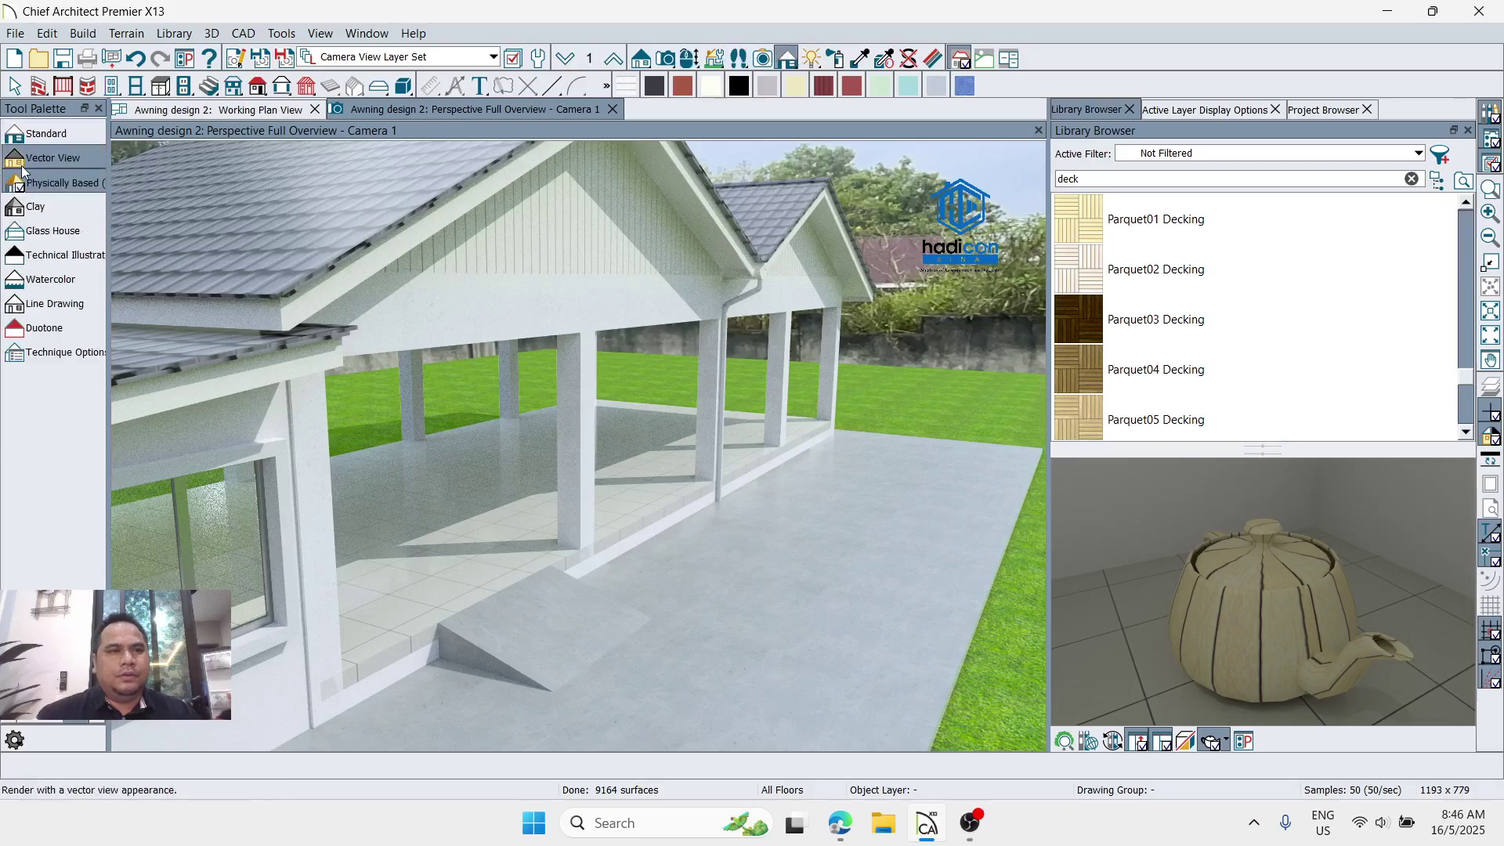
{"action": "middle_click_drag", "start_coordinate": [647, 339], "coordinate": [586, 216]}
Step: In the working plan, check the distance from the front wall line to the horizontal construction line over the slab
{"action": "left_click", "coordinate": [233, 110]}
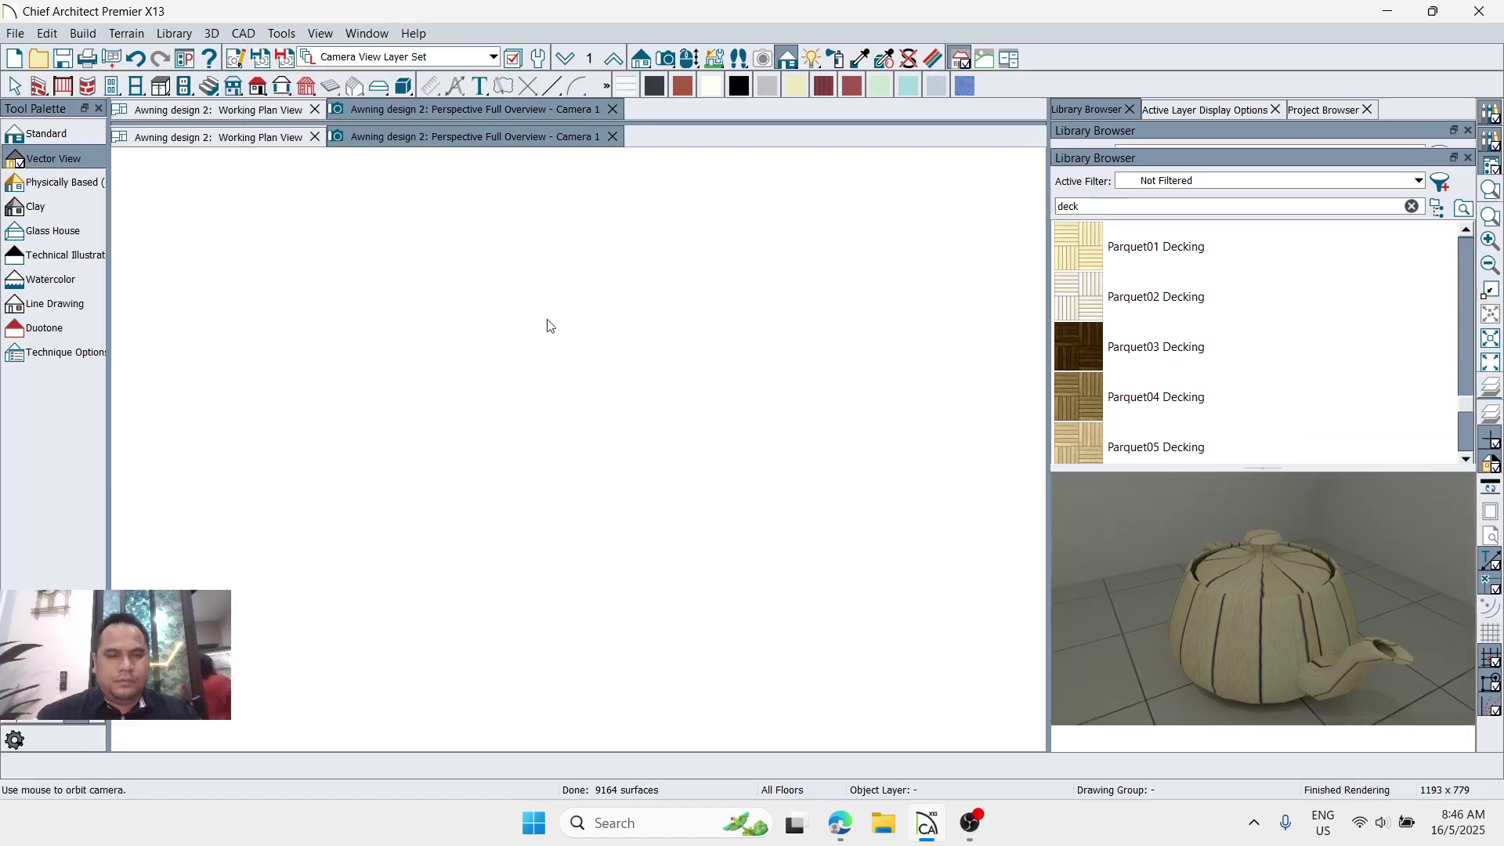
{"action": "scroll", "coordinate": [533, 518], "scroll_direction": "down", "scroll_amount": 2}
{"action": "scroll", "coordinate": [413, 551], "scroll_direction": "up", "scroll_amount": 3}
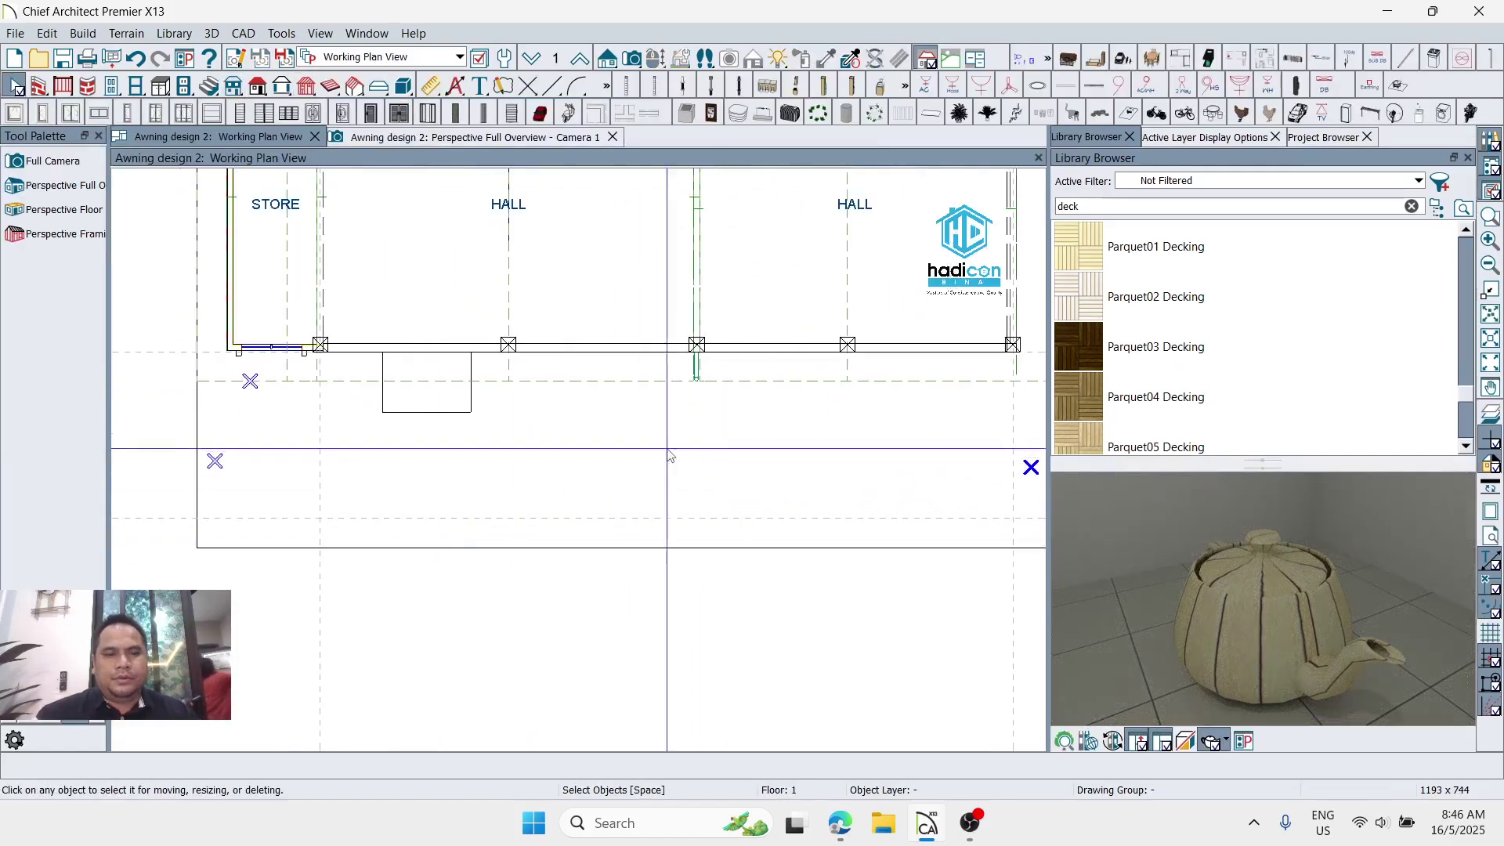
{"action": "scroll", "coordinate": [670, 455], "scroll_direction": "down", "scroll_amount": 3}
{"action": "scroll", "coordinate": [1014, 593], "scroll_direction": "up", "scroll_amount": 2}
{"action": "left_click", "coordinate": [922, 466]}
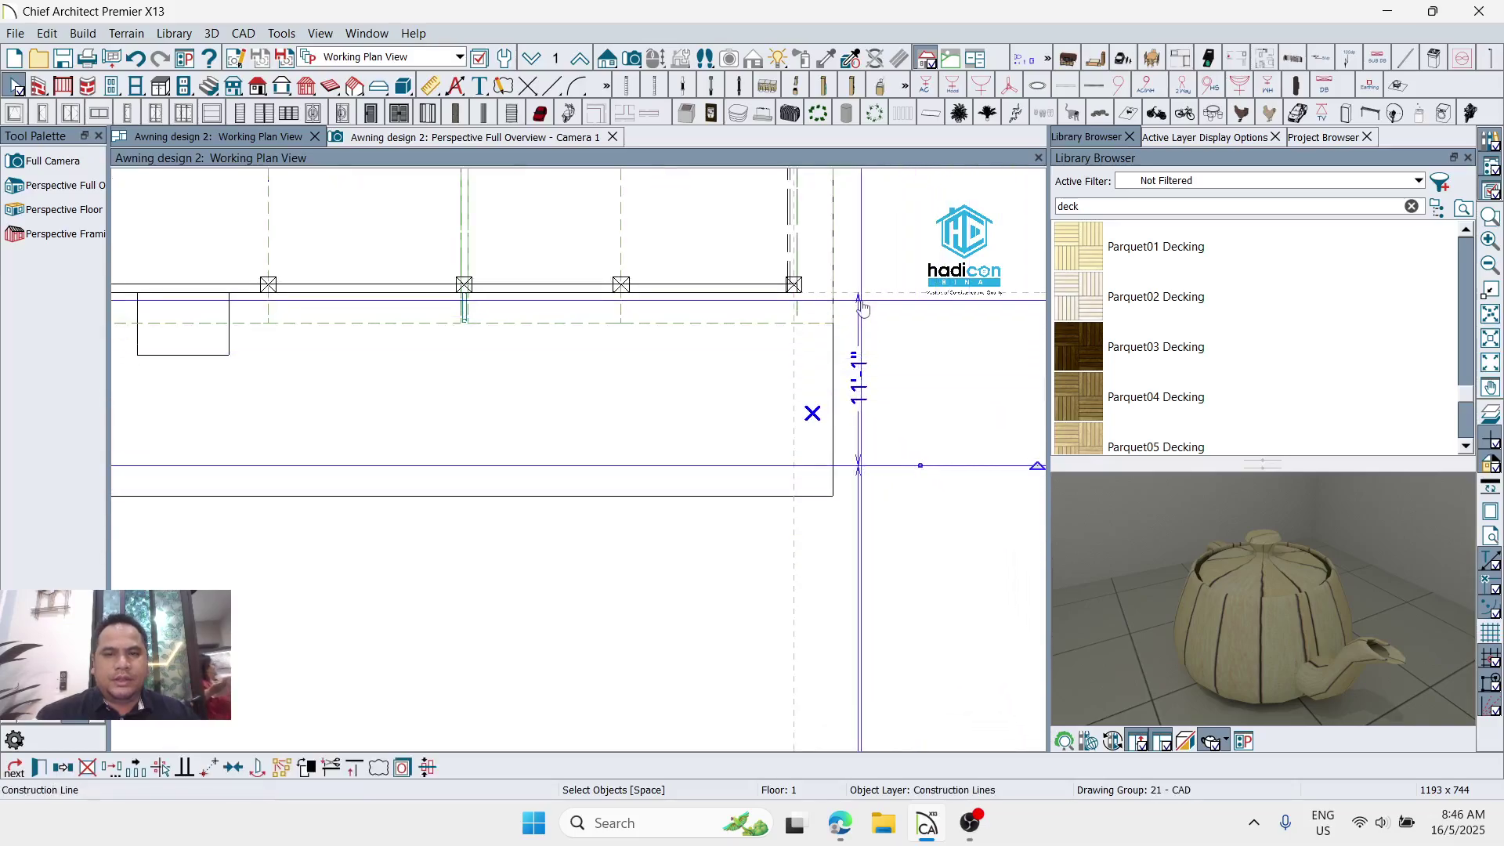
{"action": "left_click", "coordinate": [859, 405]}
{"action": "key", "text": "Escape"}
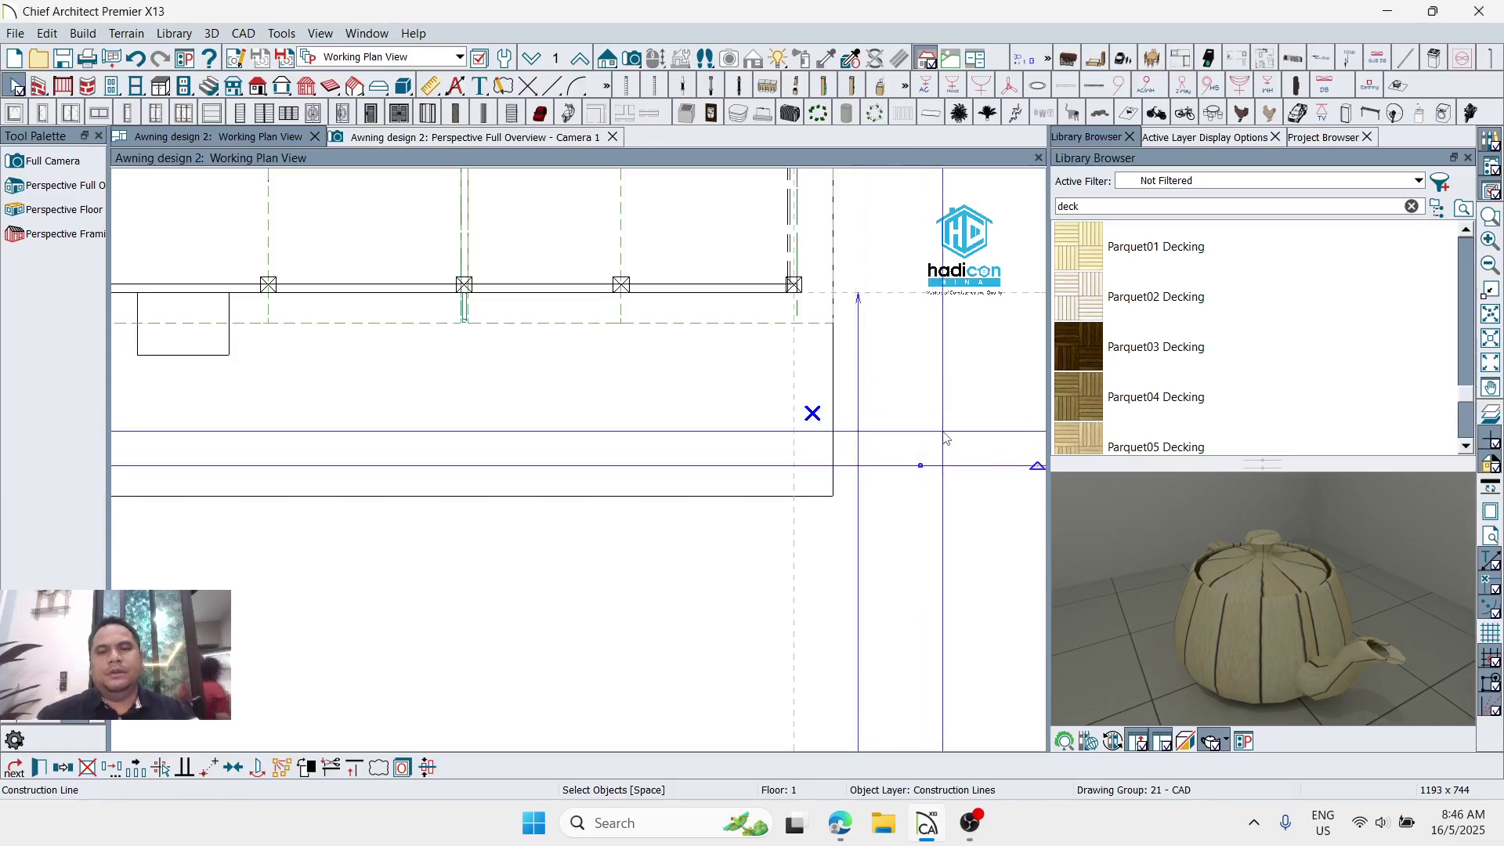
{"action": "scroll", "coordinate": [952, 425], "scroll_direction": "down", "scroll_amount": 2}
{"action": "scroll", "coordinate": [952, 429], "scroll_direction": "down", "scroll_amount": 1}
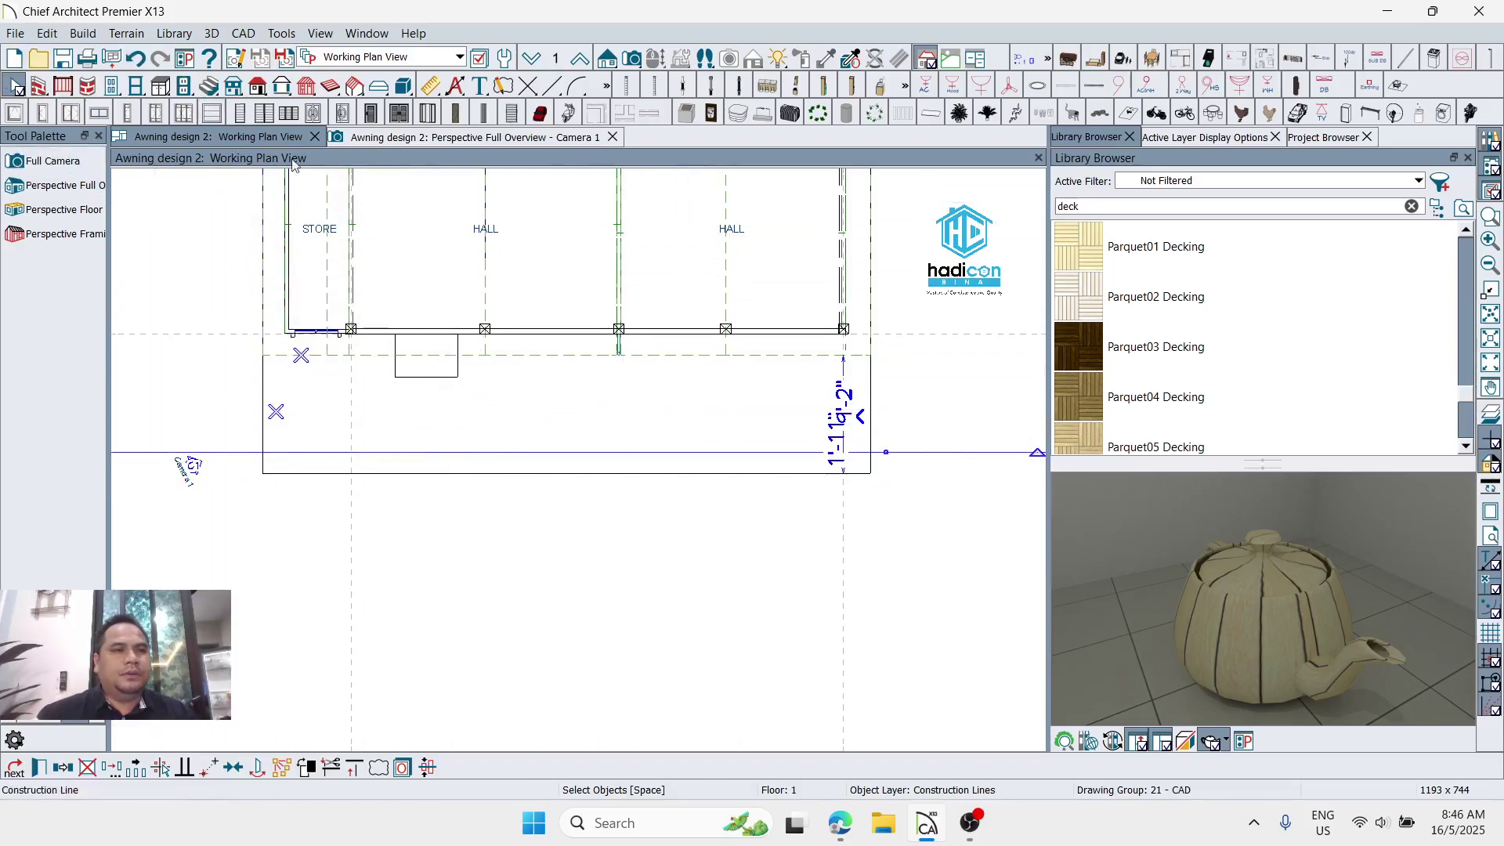
{"action": "key", "text": "Escape"}
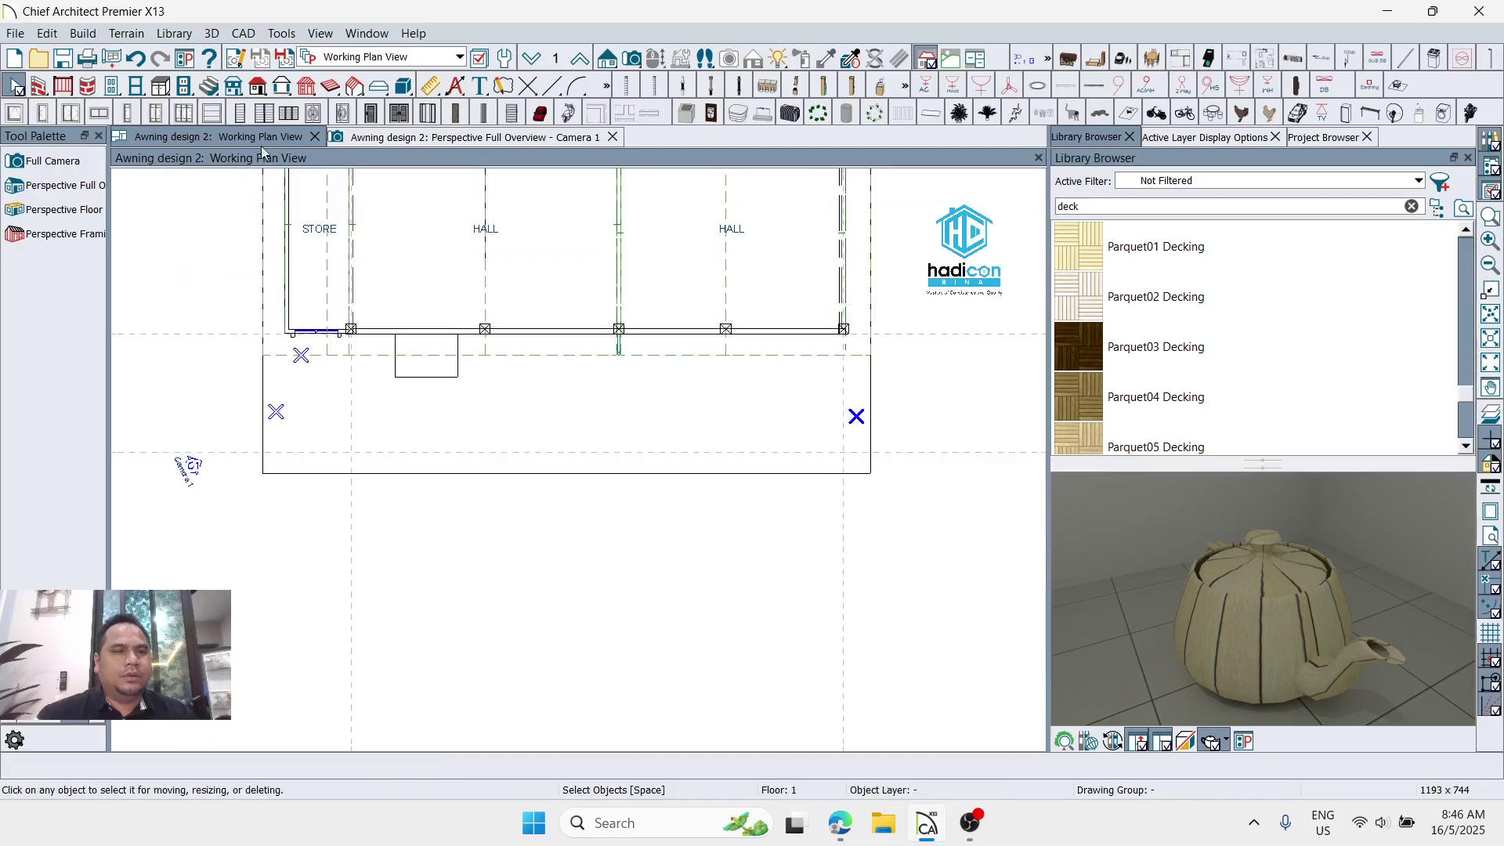
Step: Draw a manual roof plane over the front slab, with its baseline on the construction line and extending about 11' back to the front wall
{"action": "left_click", "coordinate": [255, 89]}
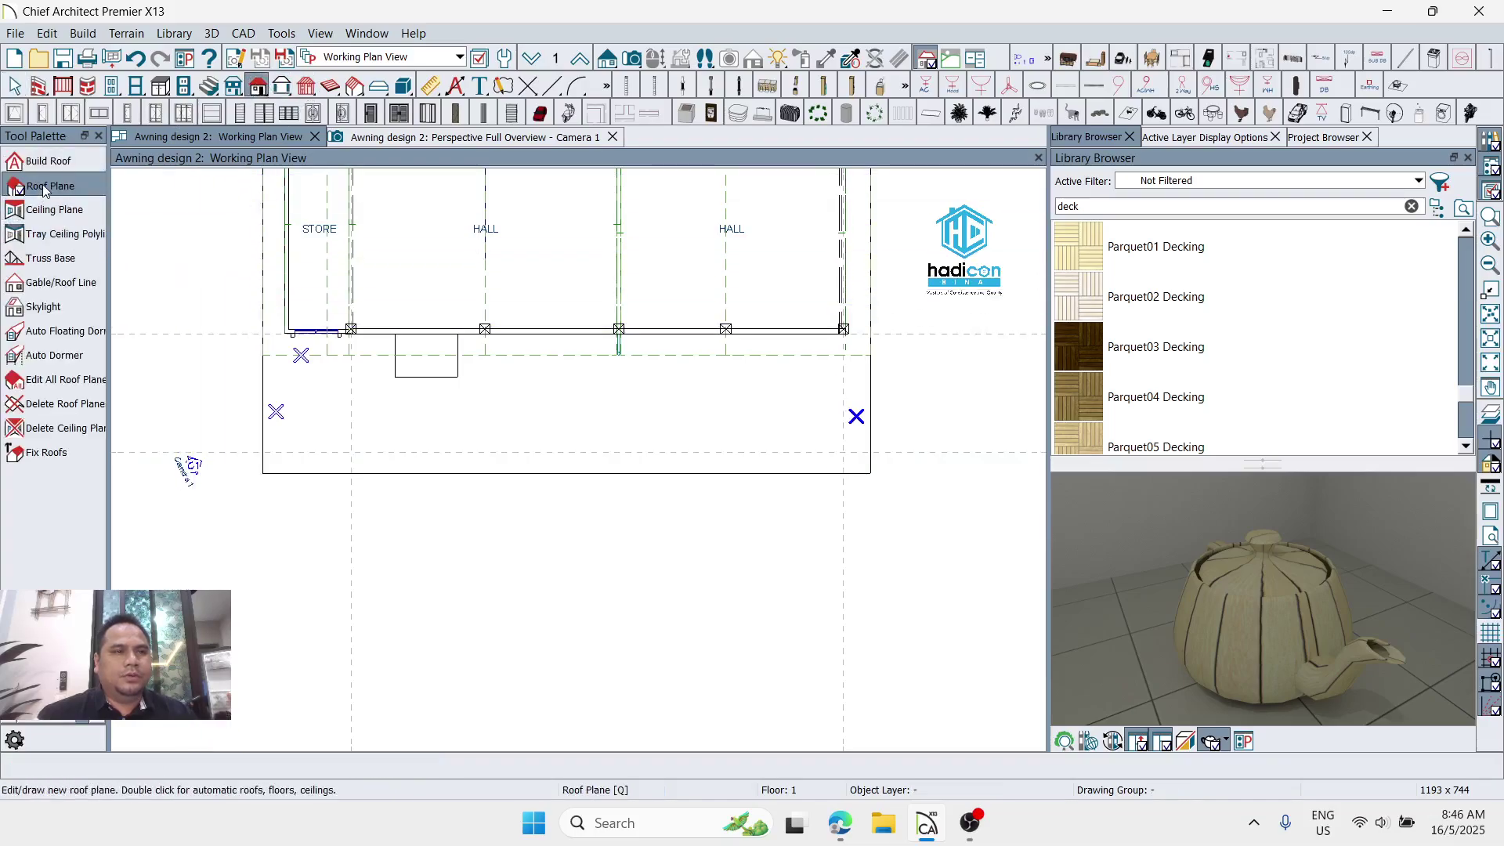
{"action": "scroll", "coordinate": [324, 453], "scroll_direction": "up", "scroll_amount": 3}
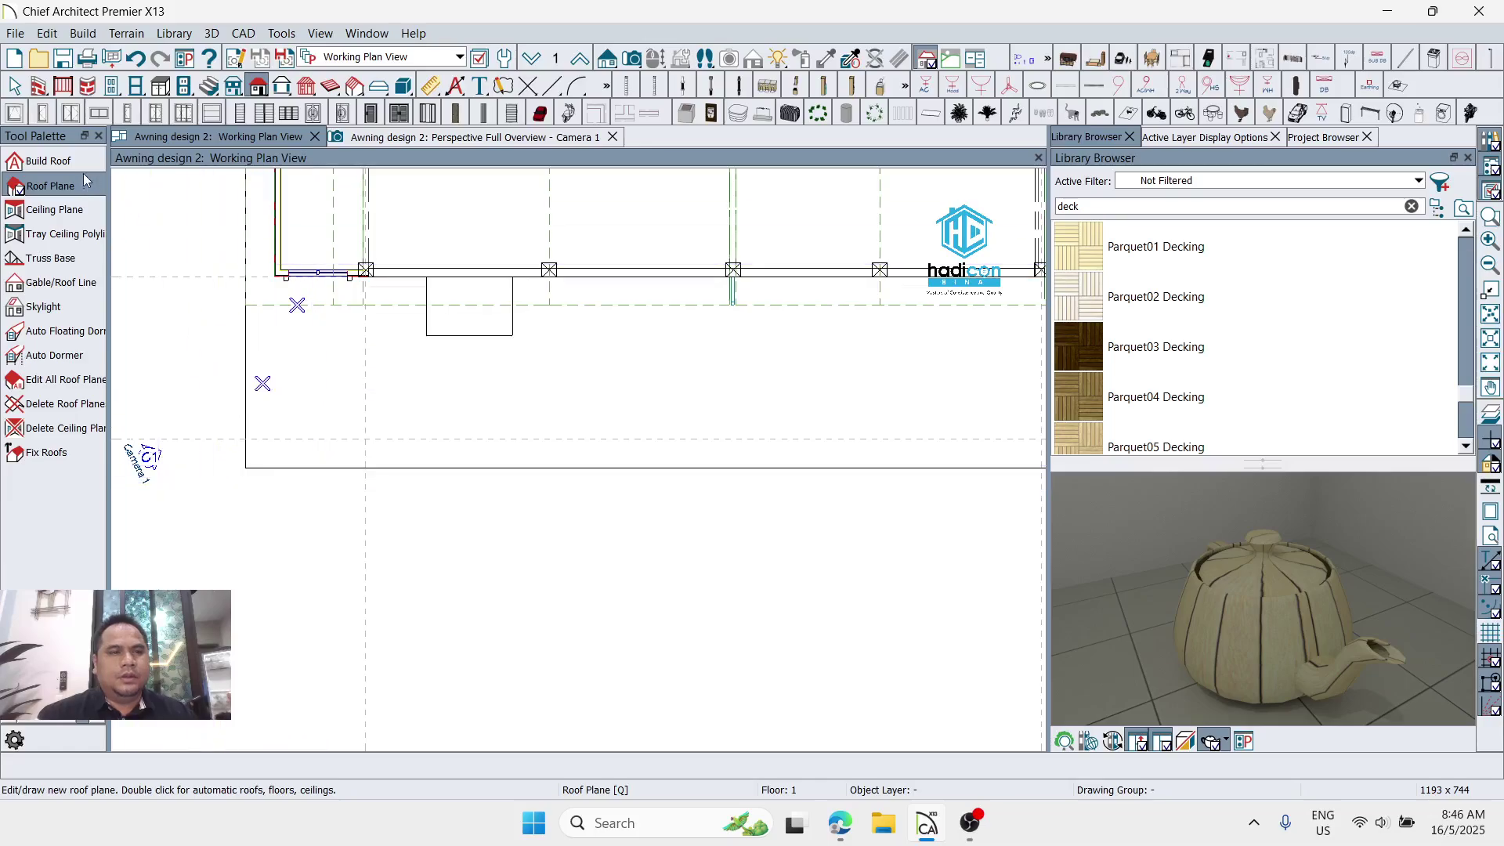
{"action": "scroll", "coordinate": [298, 450], "scroll_direction": "up", "scroll_amount": 3}
{"action": "scroll", "coordinate": [269, 428], "scroll_direction": "down", "scroll_amount": 2}
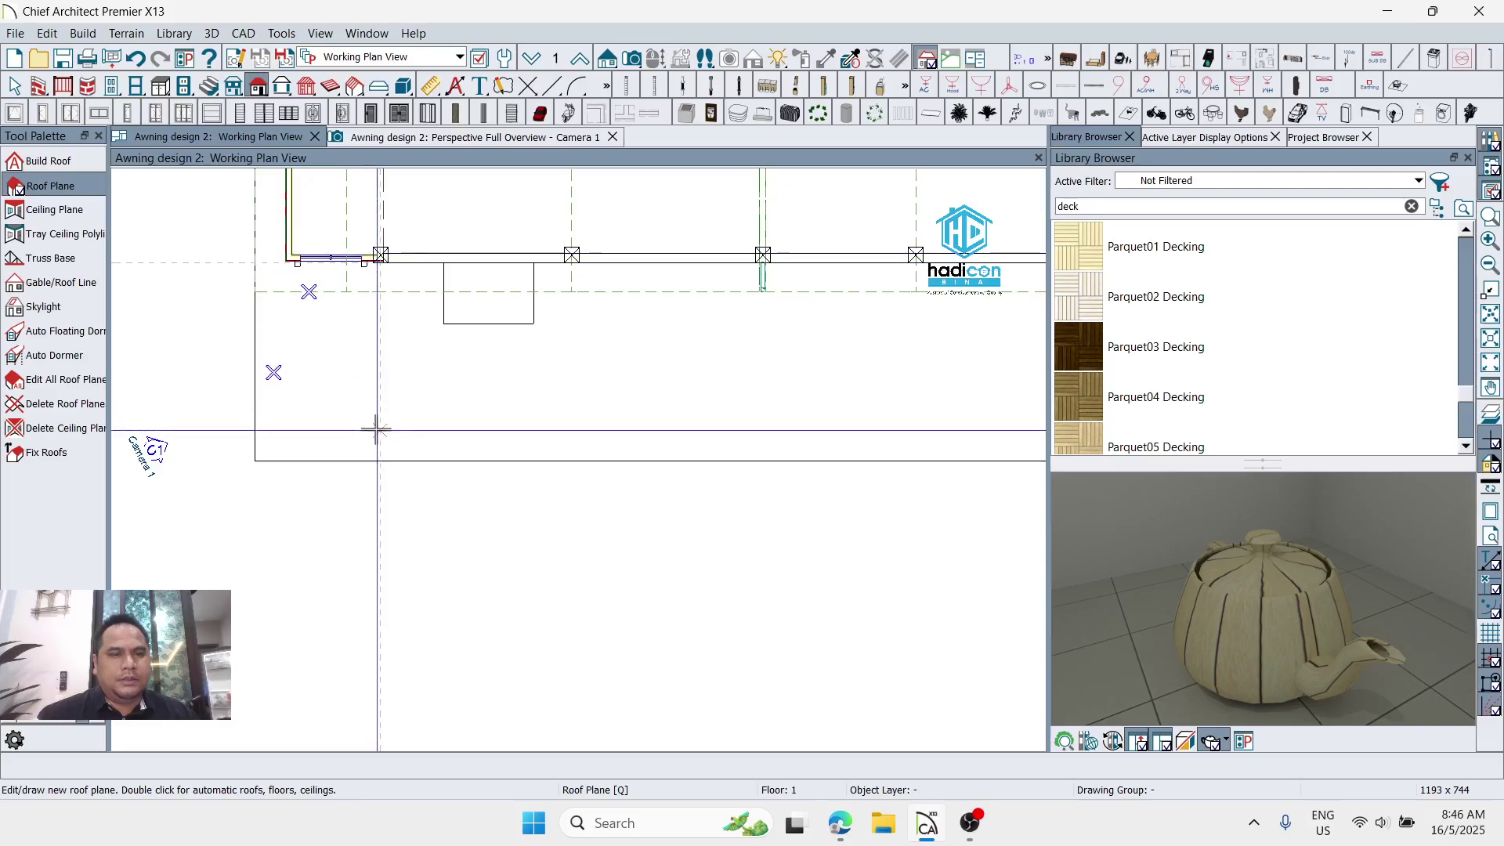
{"action": "left_click_drag", "start_coordinate": [381, 430], "coordinate": [805, 447]}
{"action": "scroll", "coordinate": [392, 470], "scroll_direction": "down", "scroll_amount": 4}
{"action": "scroll", "coordinate": [775, 388], "scroll_direction": "up", "scroll_amount": 3}
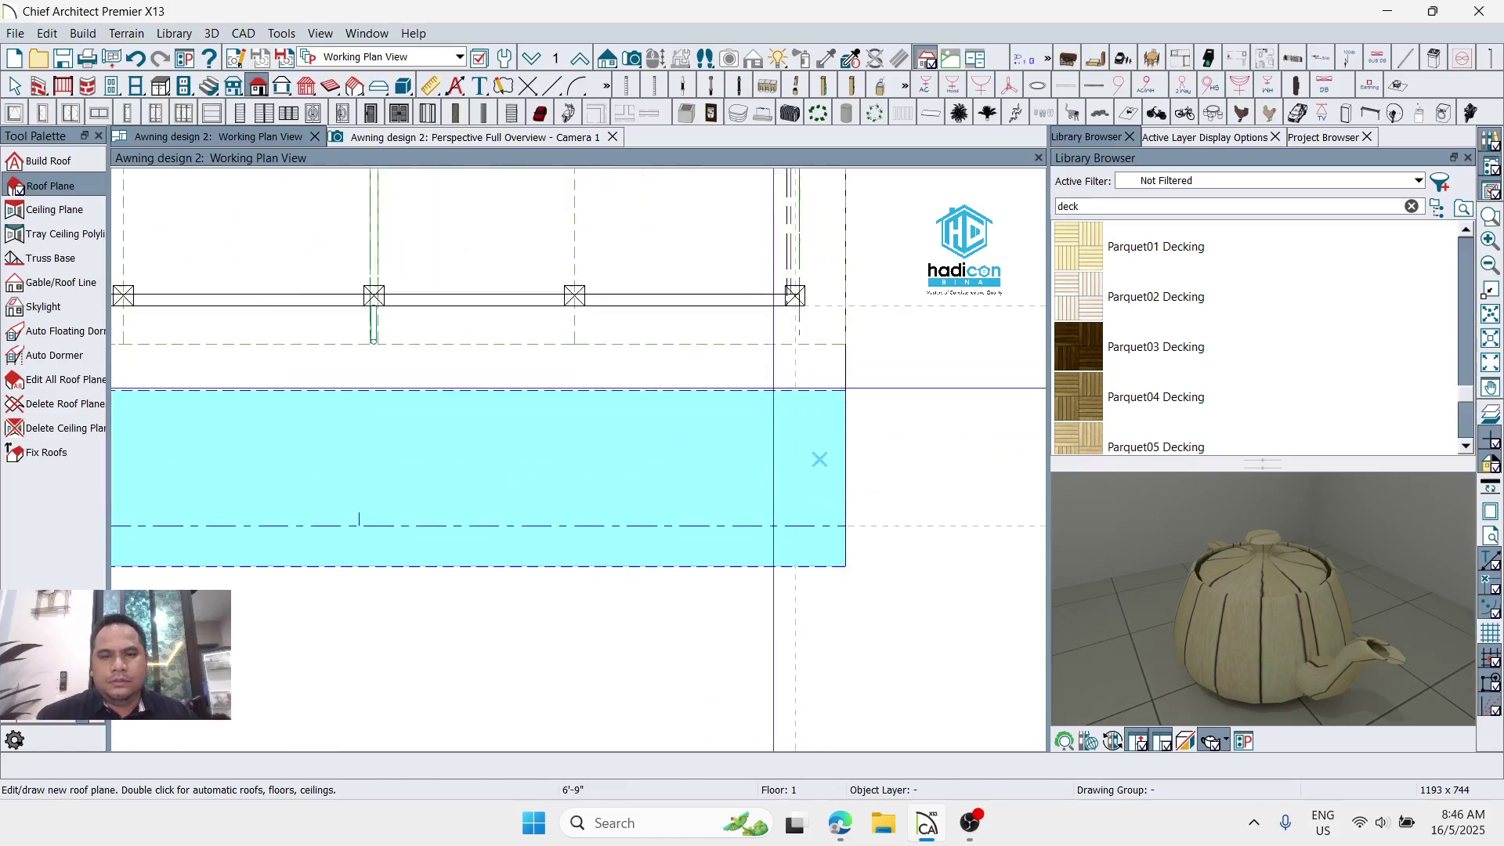
{"action": "left_click", "coordinate": [734, 302]}
Step: Create a cross section/elevation view of the building from its gable-free end beyond the second hall
{"action": "scroll", "coordinate": [390, 462], "scroll_direction": "down", "scroll_amount": 3}
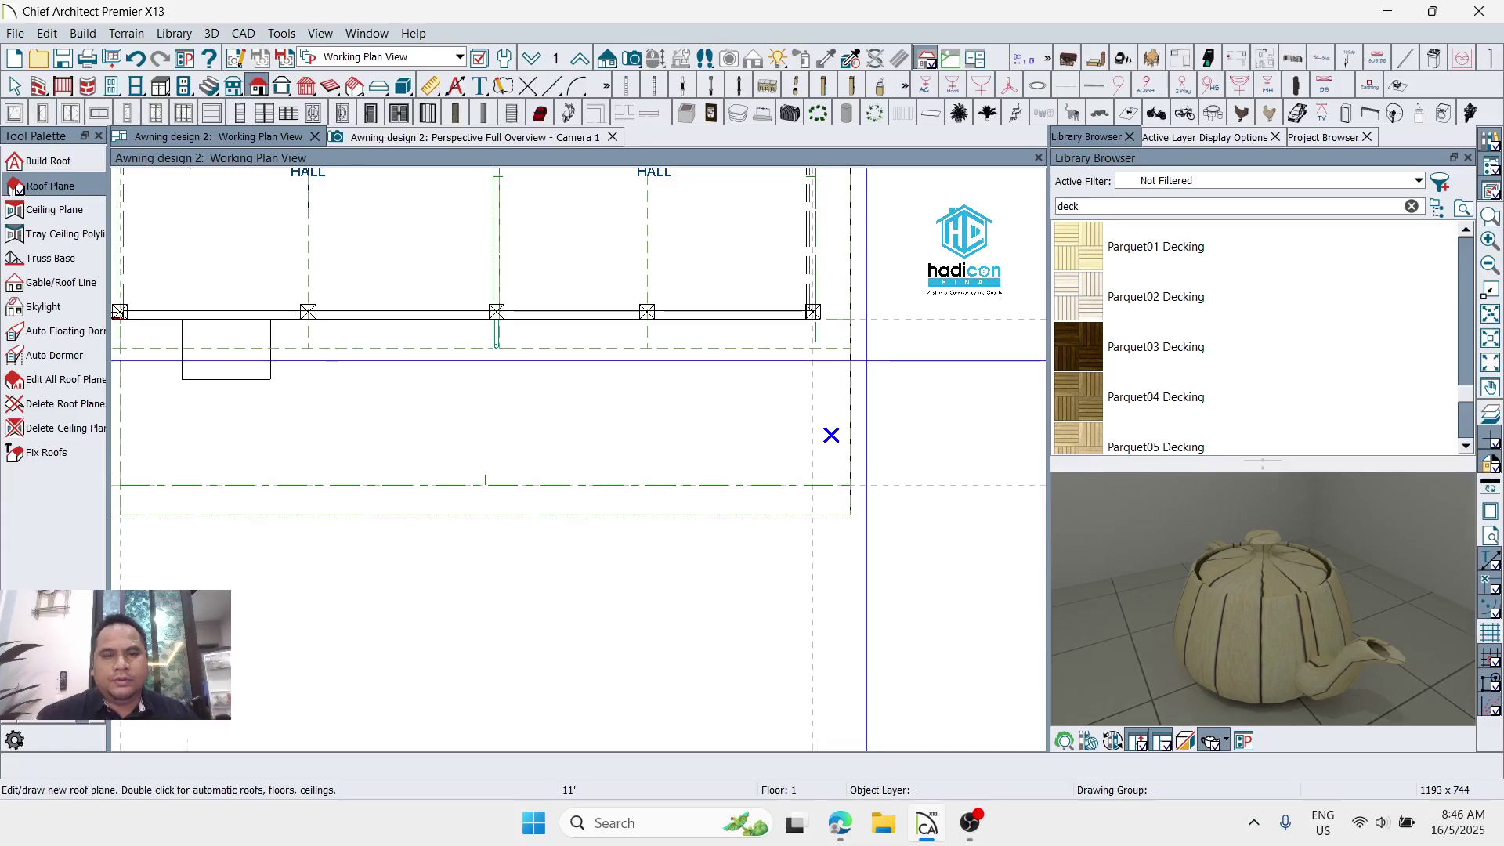
{"action": "scroll", "coordinate": [390, 462], "scroll_direction": "down", "scroll_amount": 3}
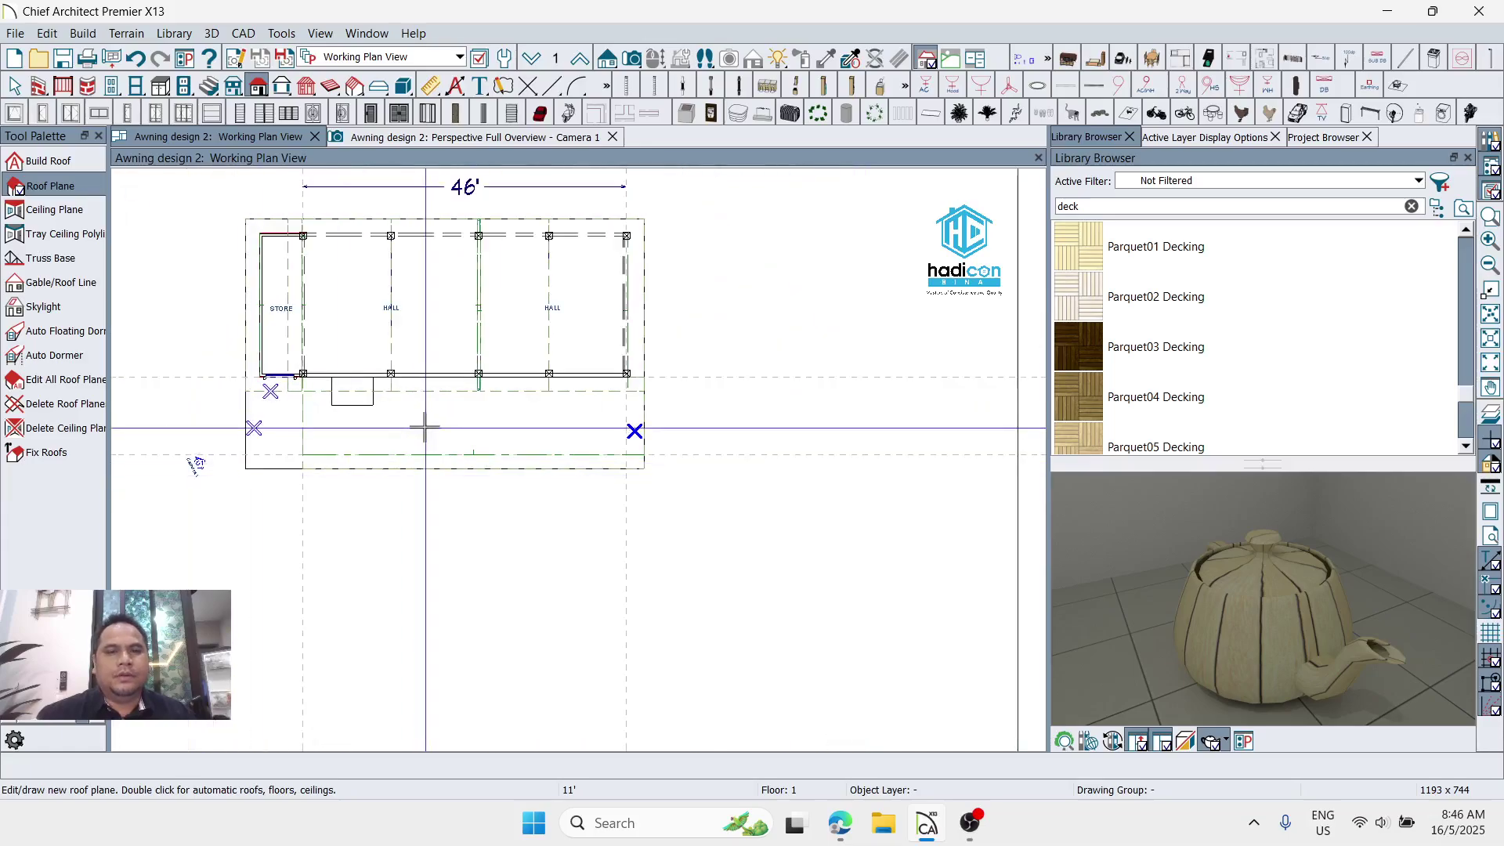
{"action": "left_click", "coordinate": [608, 59]}
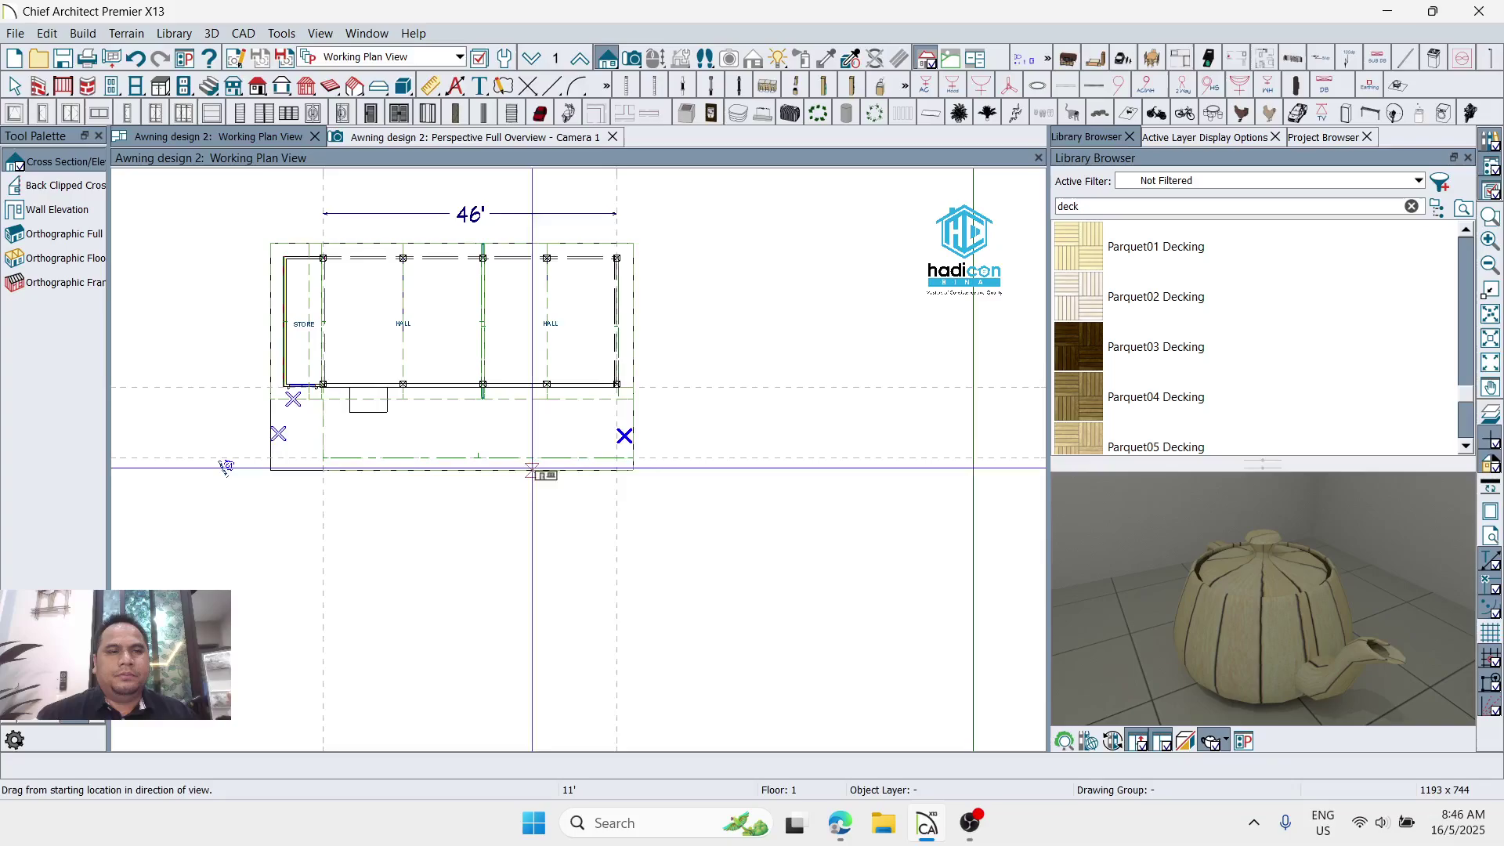
{"action": "left_click_drag", "start_coordinate": [757, 332], "coordinate": [733, 336]}
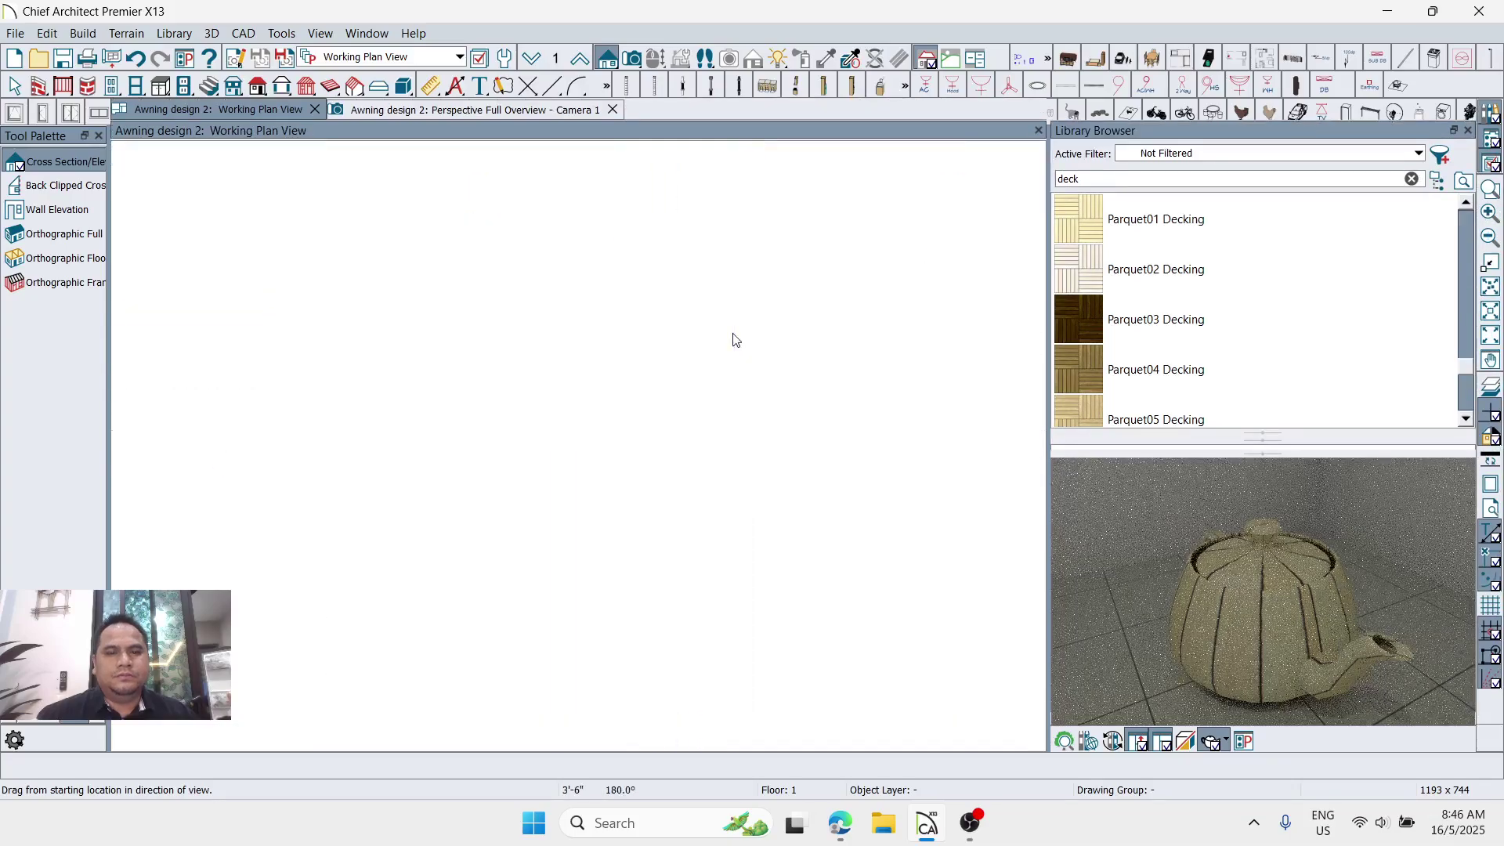
Step: Set the pitch of the new awning roof plane to 2°
{"action": "scroll", "coordinate": [550, 387], "scroll_direction": "up", "scroll_amount": 3}
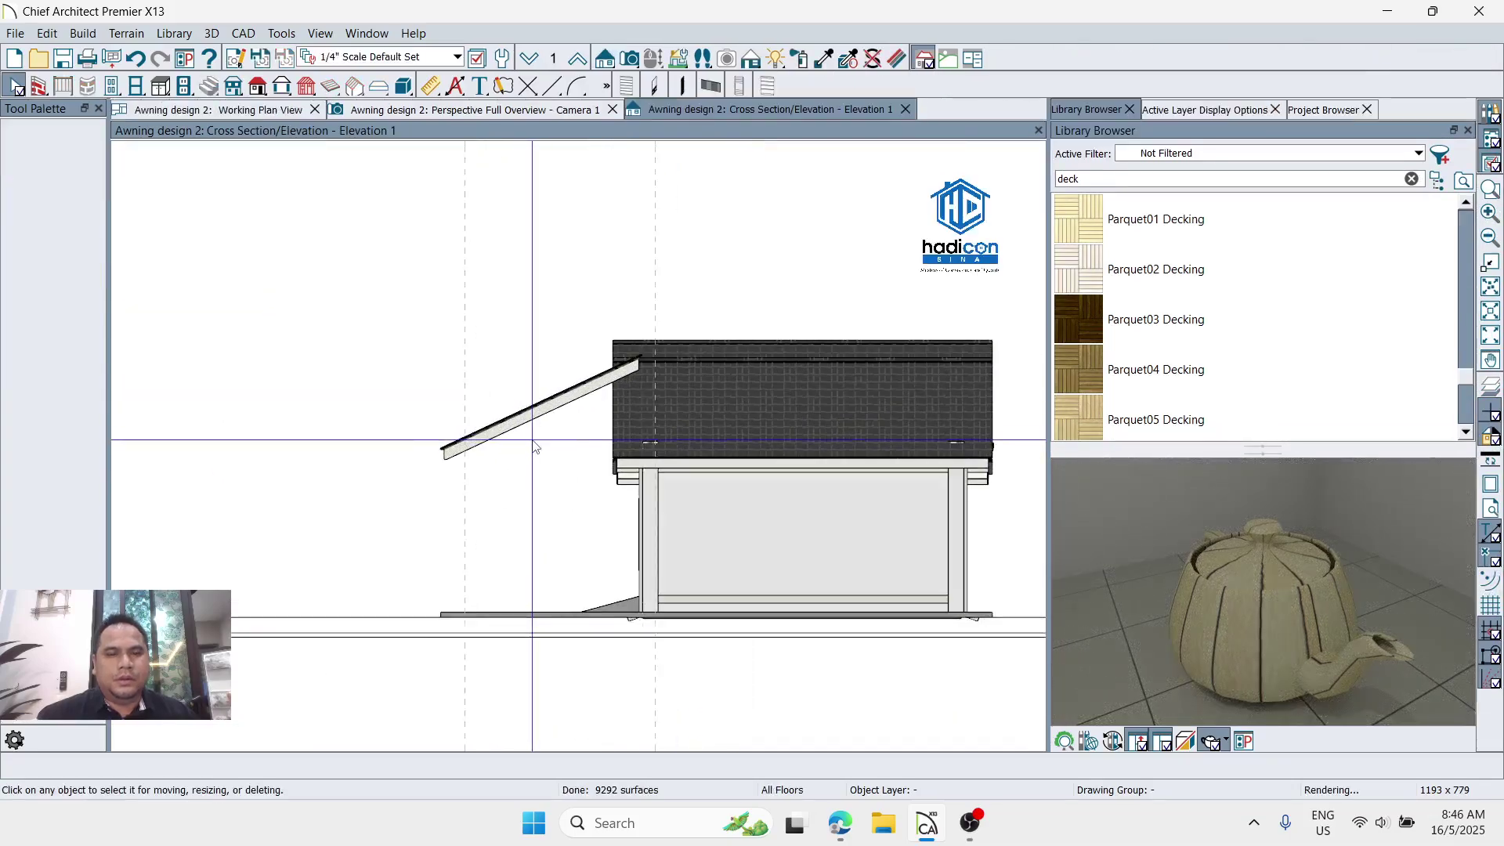
{"action": "left_click", "coordinate": [497, 411]}
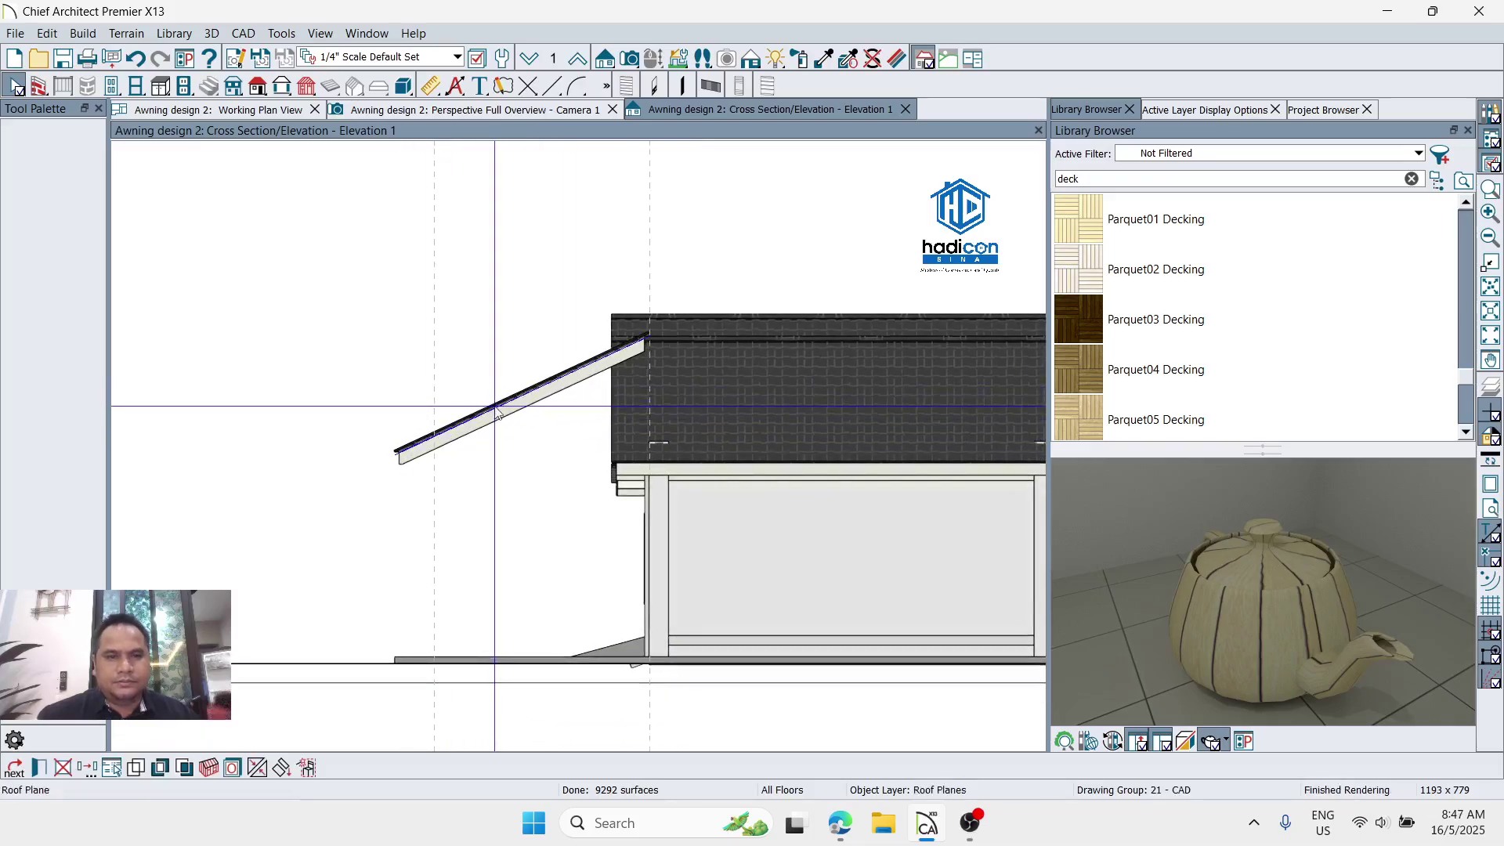
{"action": "double_click", "coordinate": [496, 412]}
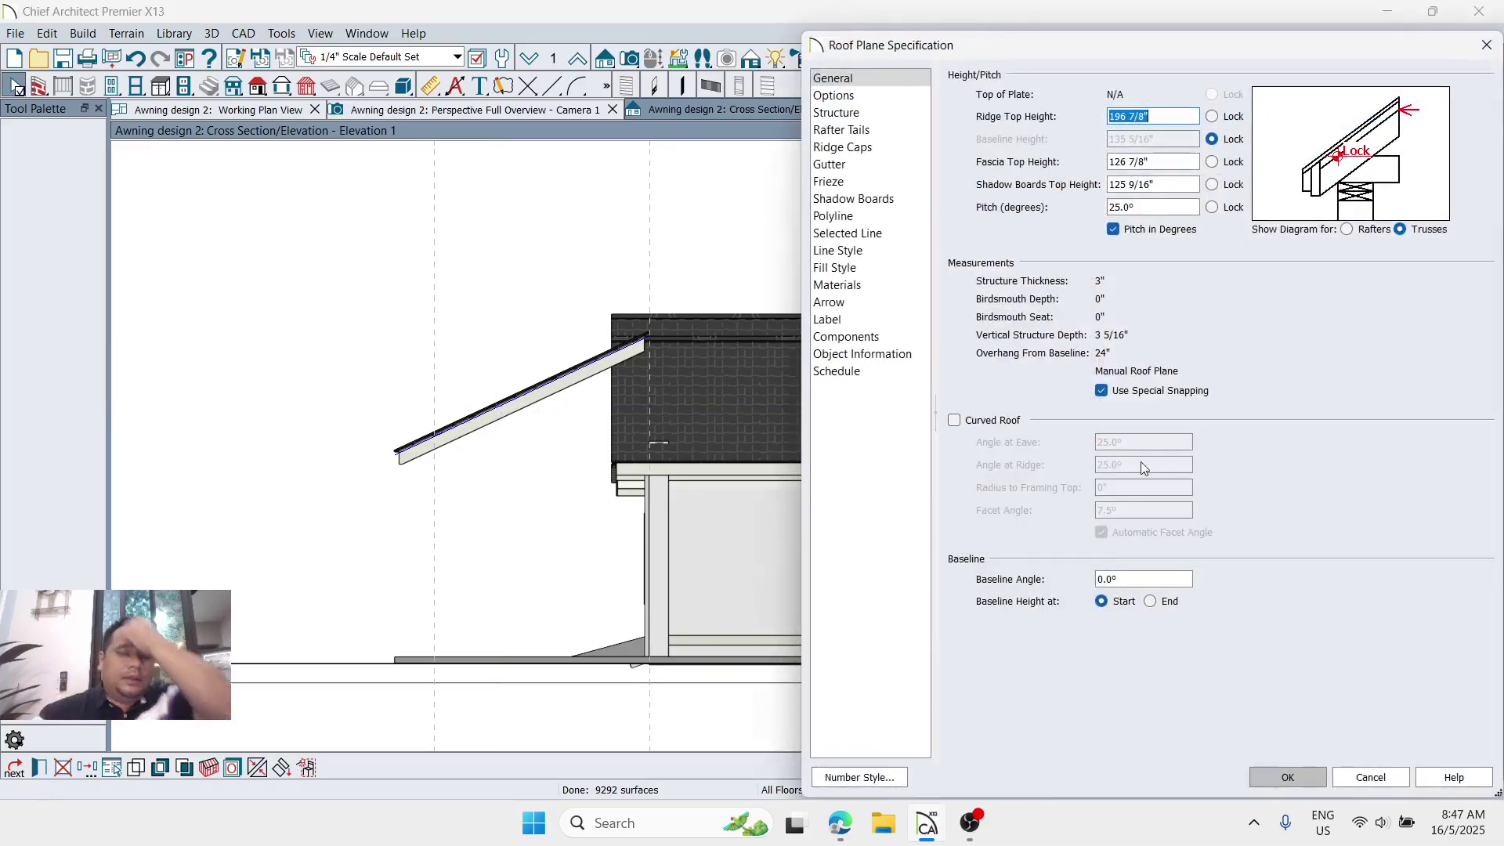
{"action": "left_click", "coordinate": [1115, 206]}
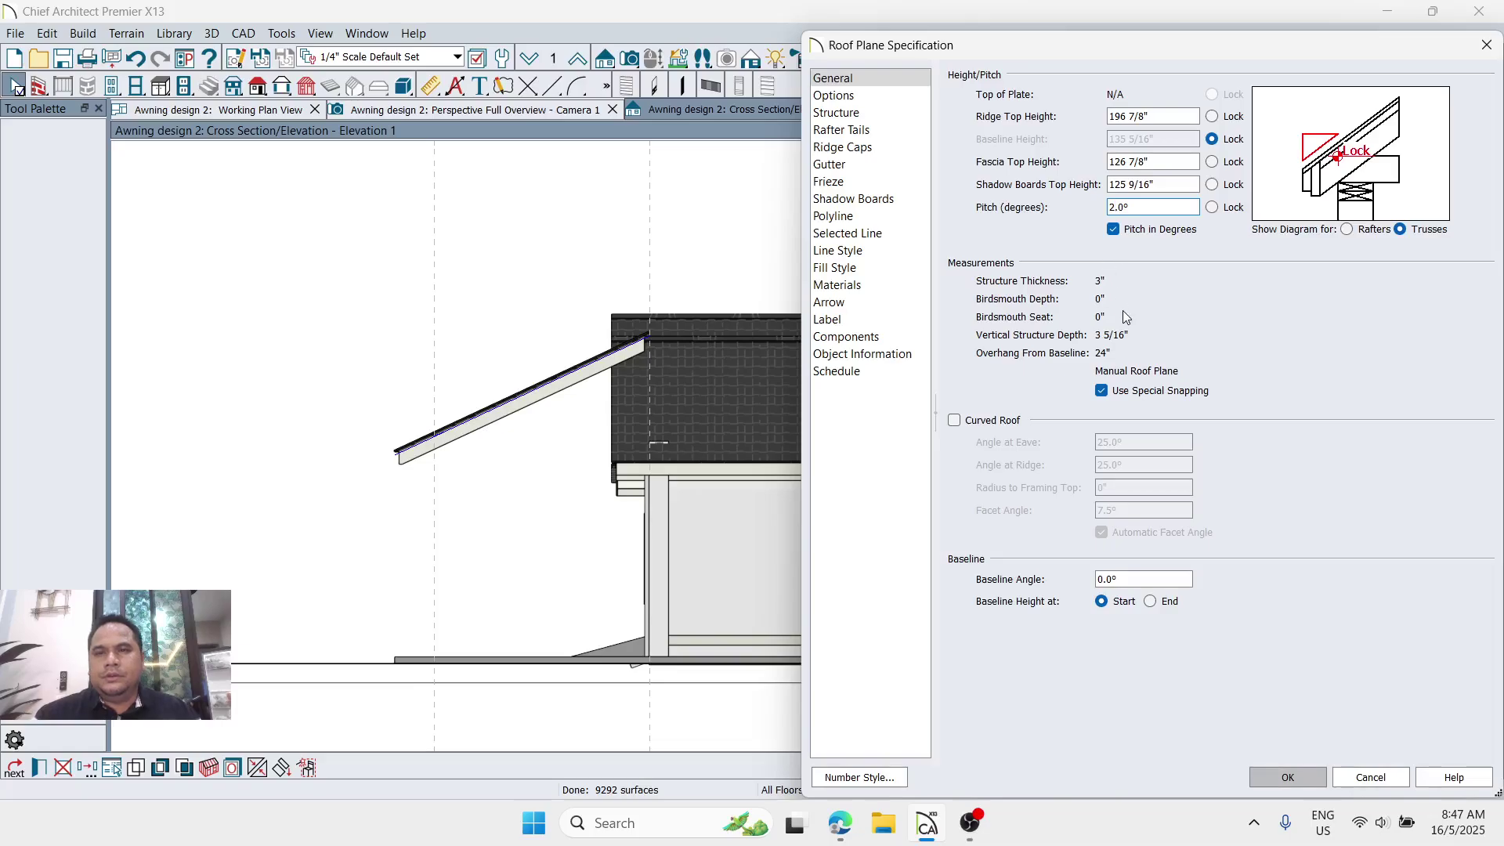
{"action": "left_click", "coordinate": [1284, 777]}
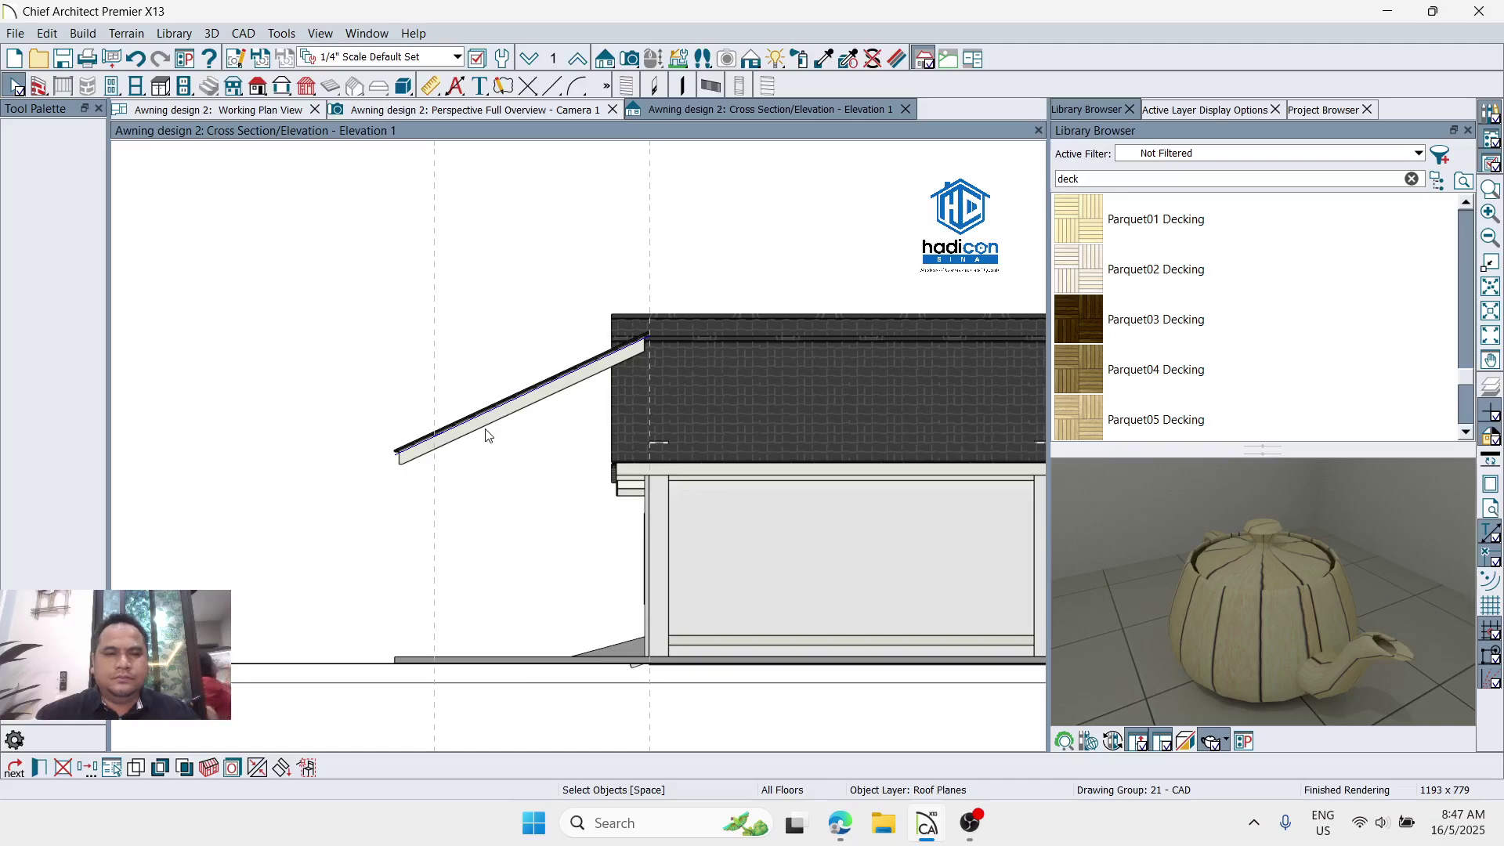
{"action": "scroll", "coordinate": [526, 478], "scroll_direction": "up", "scroll_amount": 2}
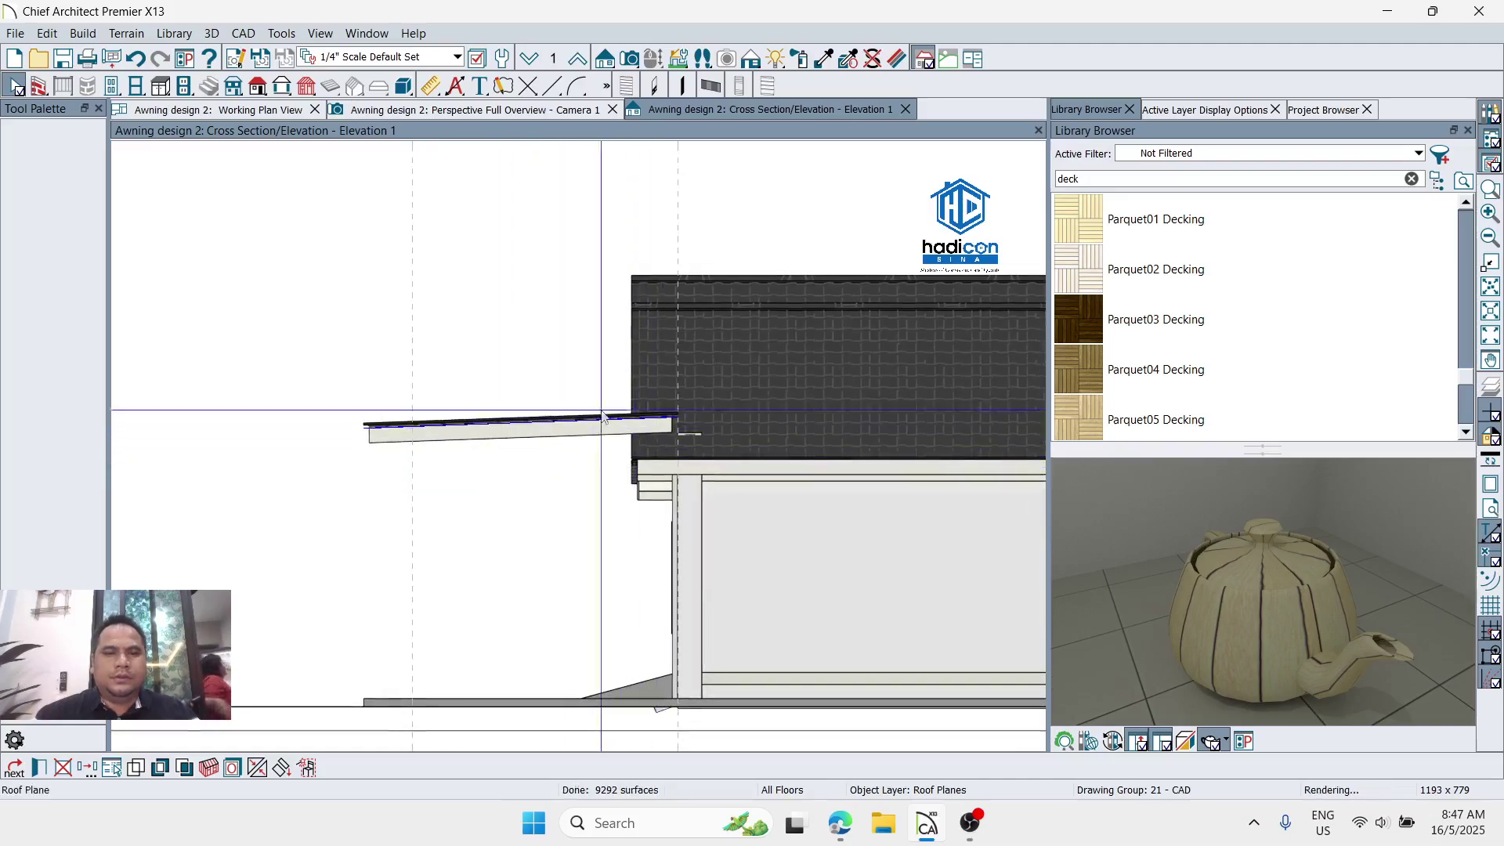
{"action": "key", "text": "Escape"}
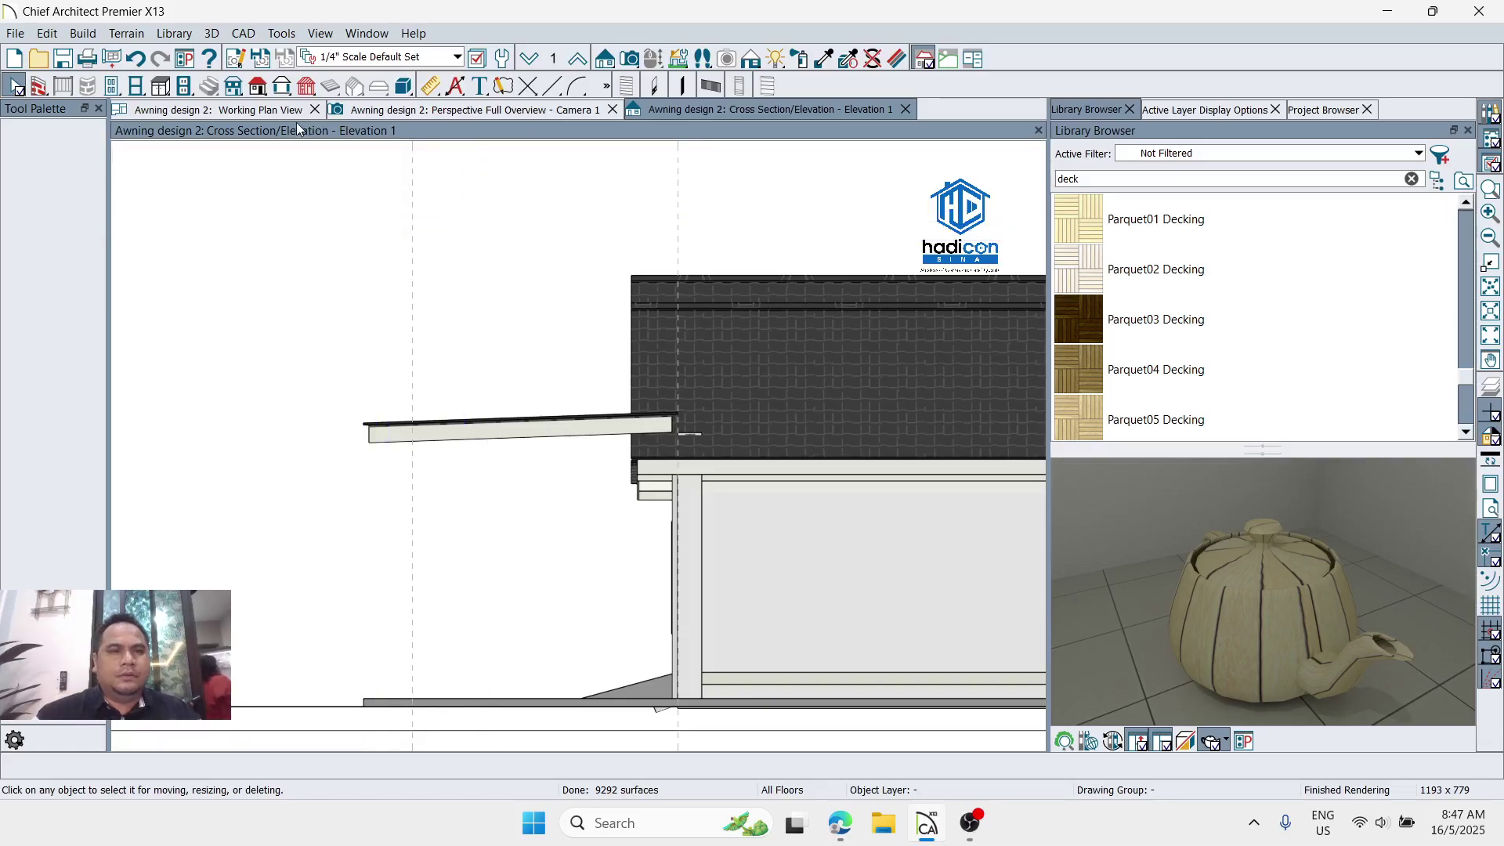
Step: Create a second cross section/elevation view from the plan, facing the front of the building
{"action": "left_click", "coordinate": [266, 108]}
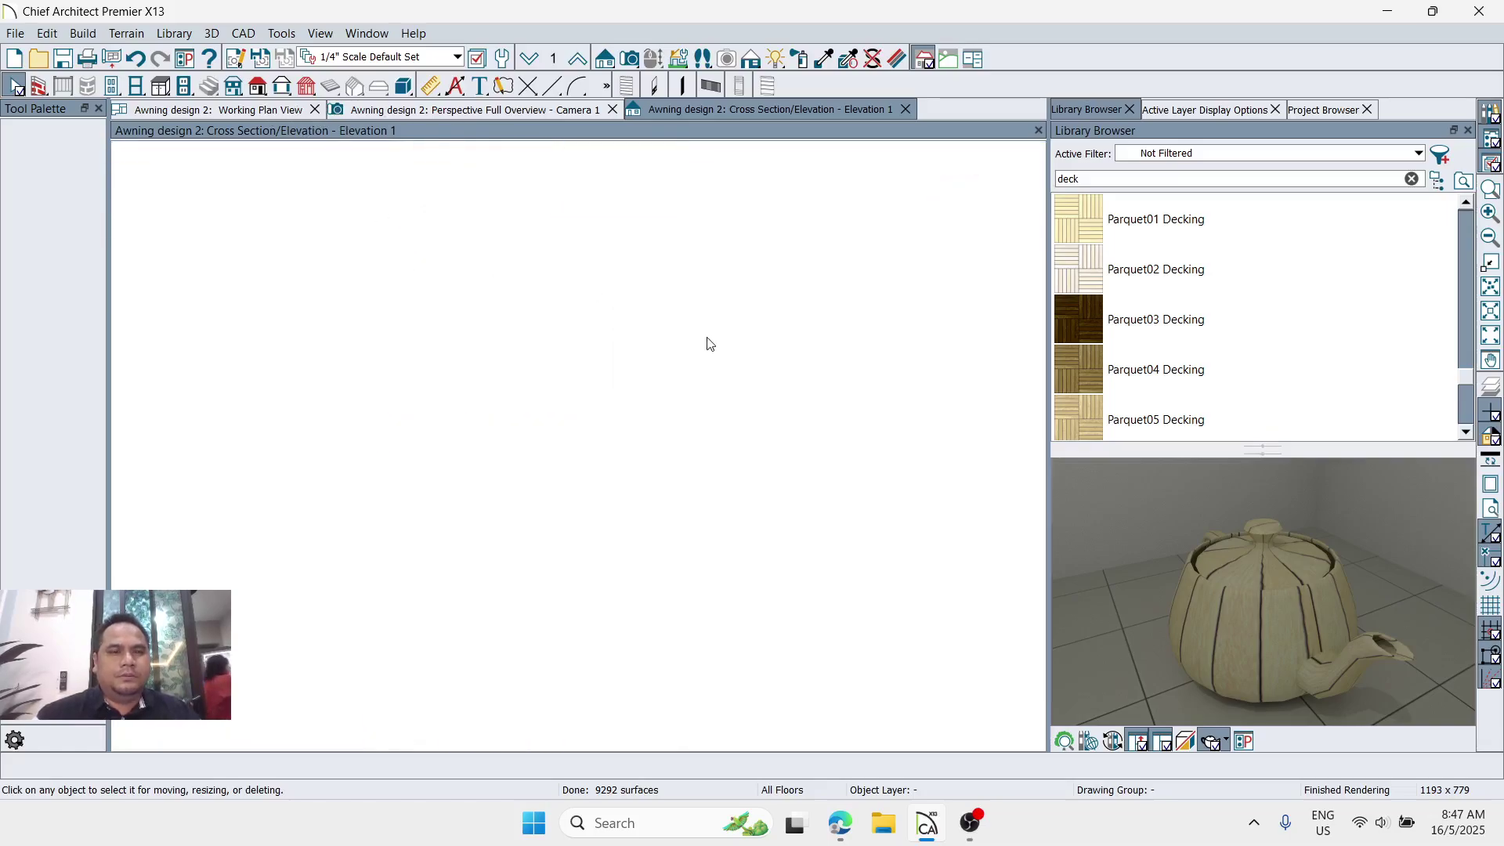
{"action": "left_click_drag", "start_coordinate": [492, 606], "coordinate": [492, 575]}
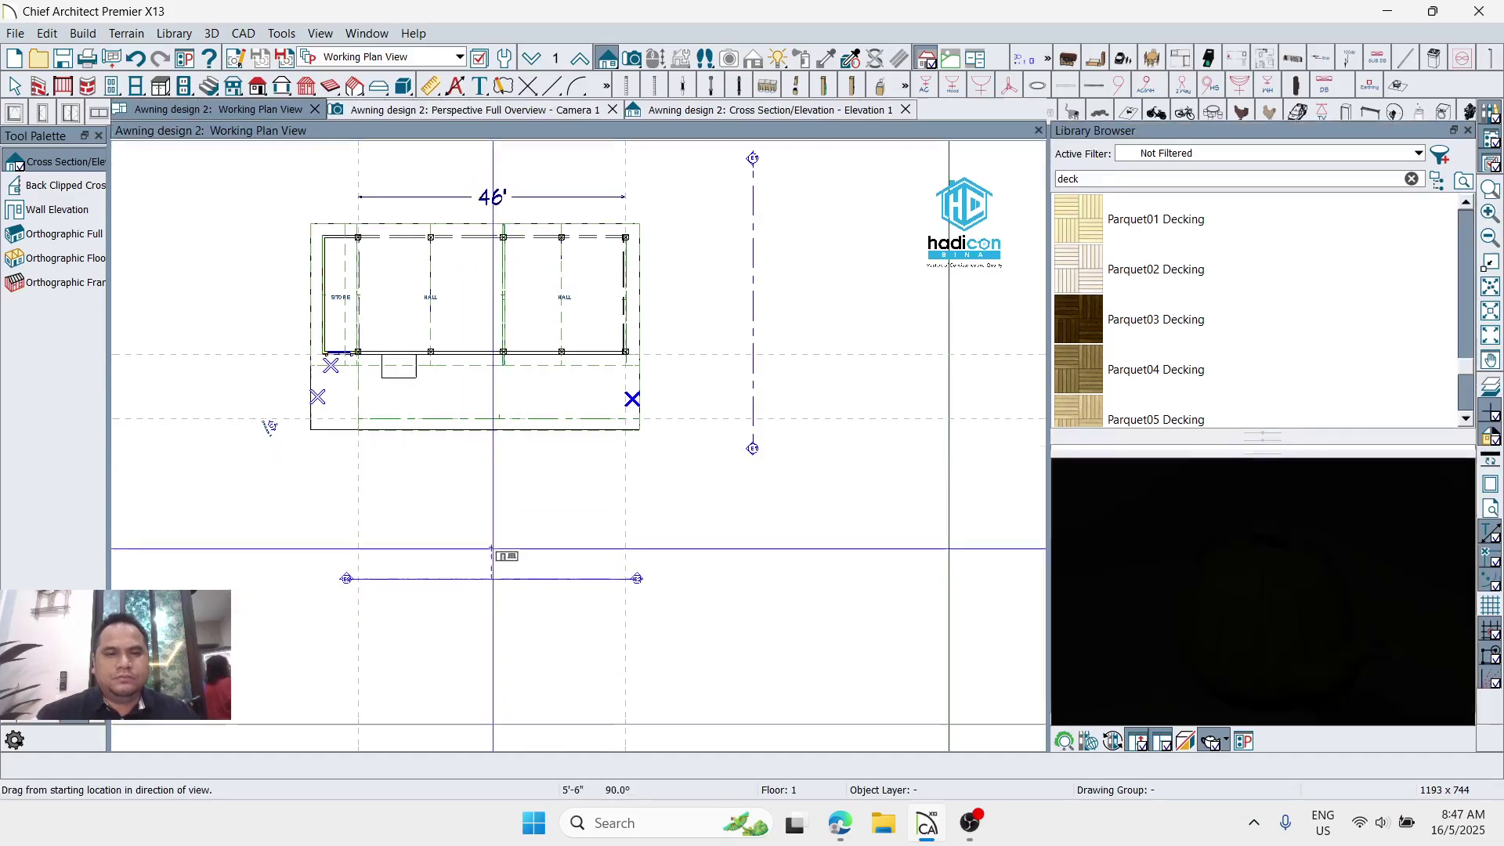
{"action": "scroll", "coordinate": [576, 474], "scroll_direction": "up", "scroll_amount": 4}
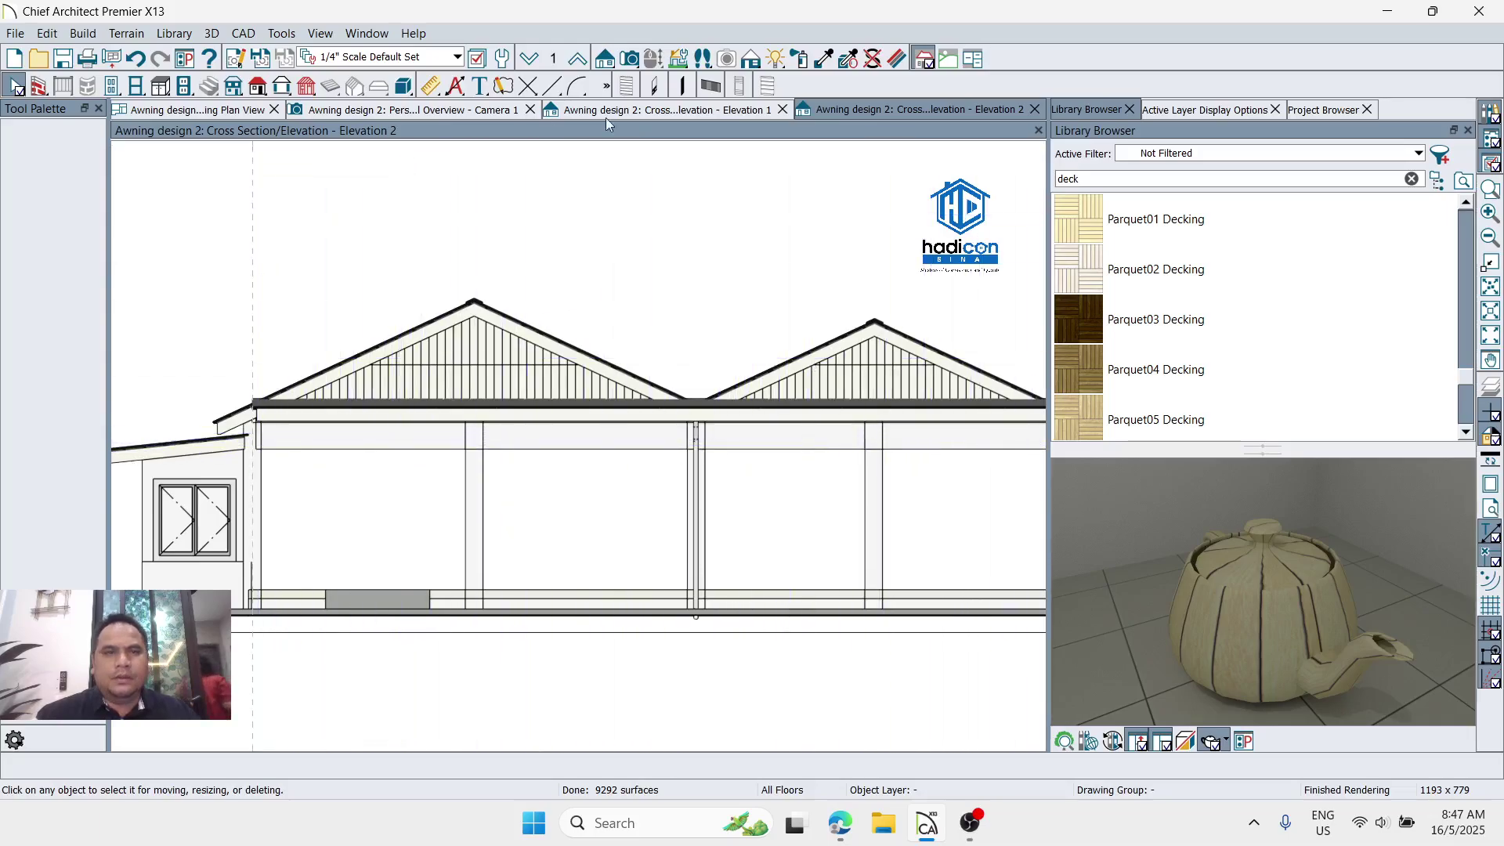
Step: Lower the awning roof plane's ridge top height by 2' with its pitch locked, and return to the perspective overview
{"action": "left_click", "coordinate": [694, 413]}
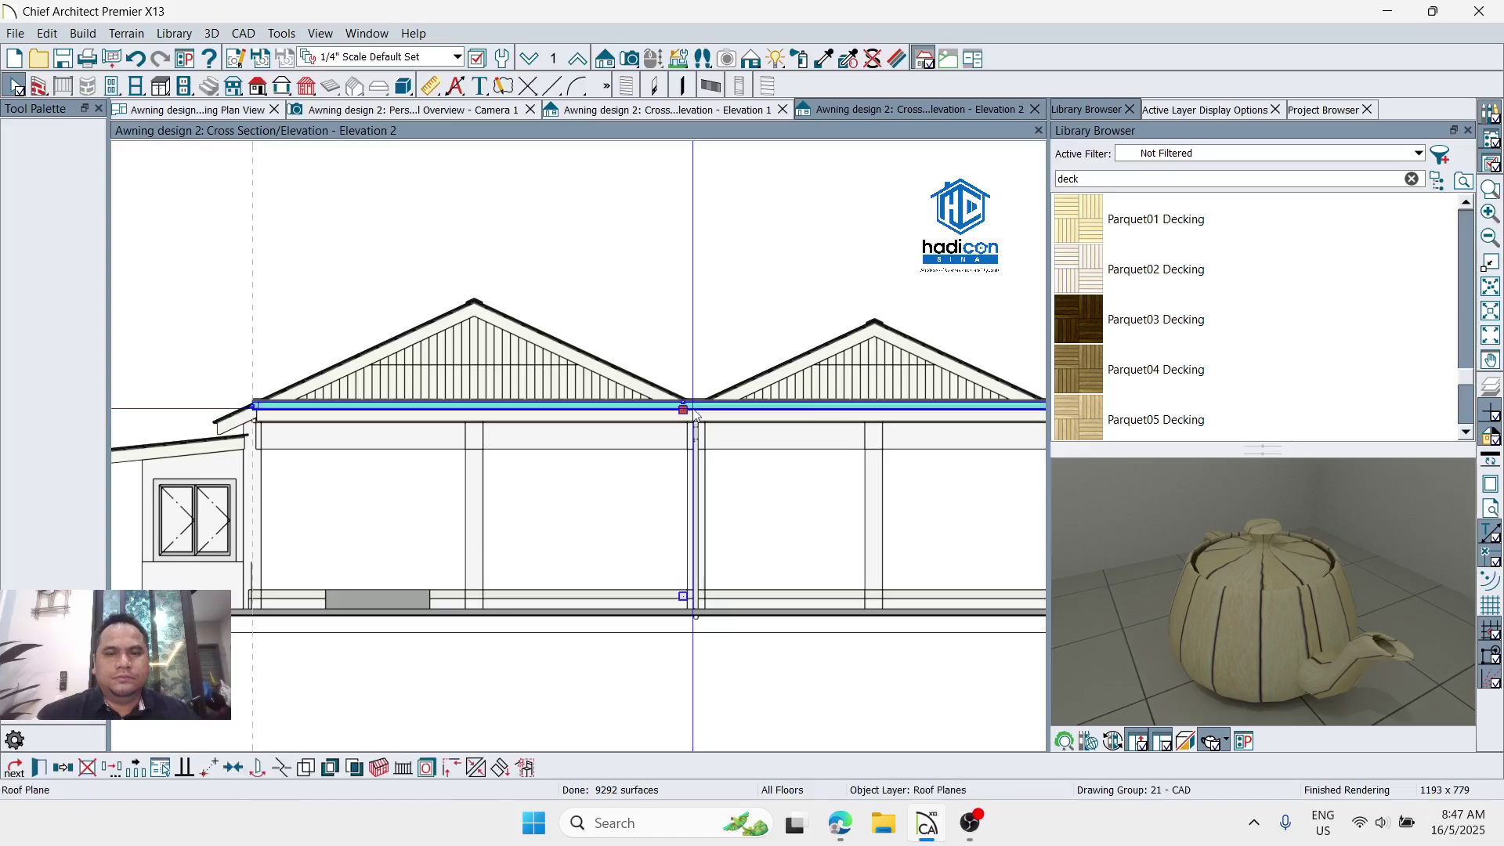
{"action": "double_click", "coordinate": [693, 413]}
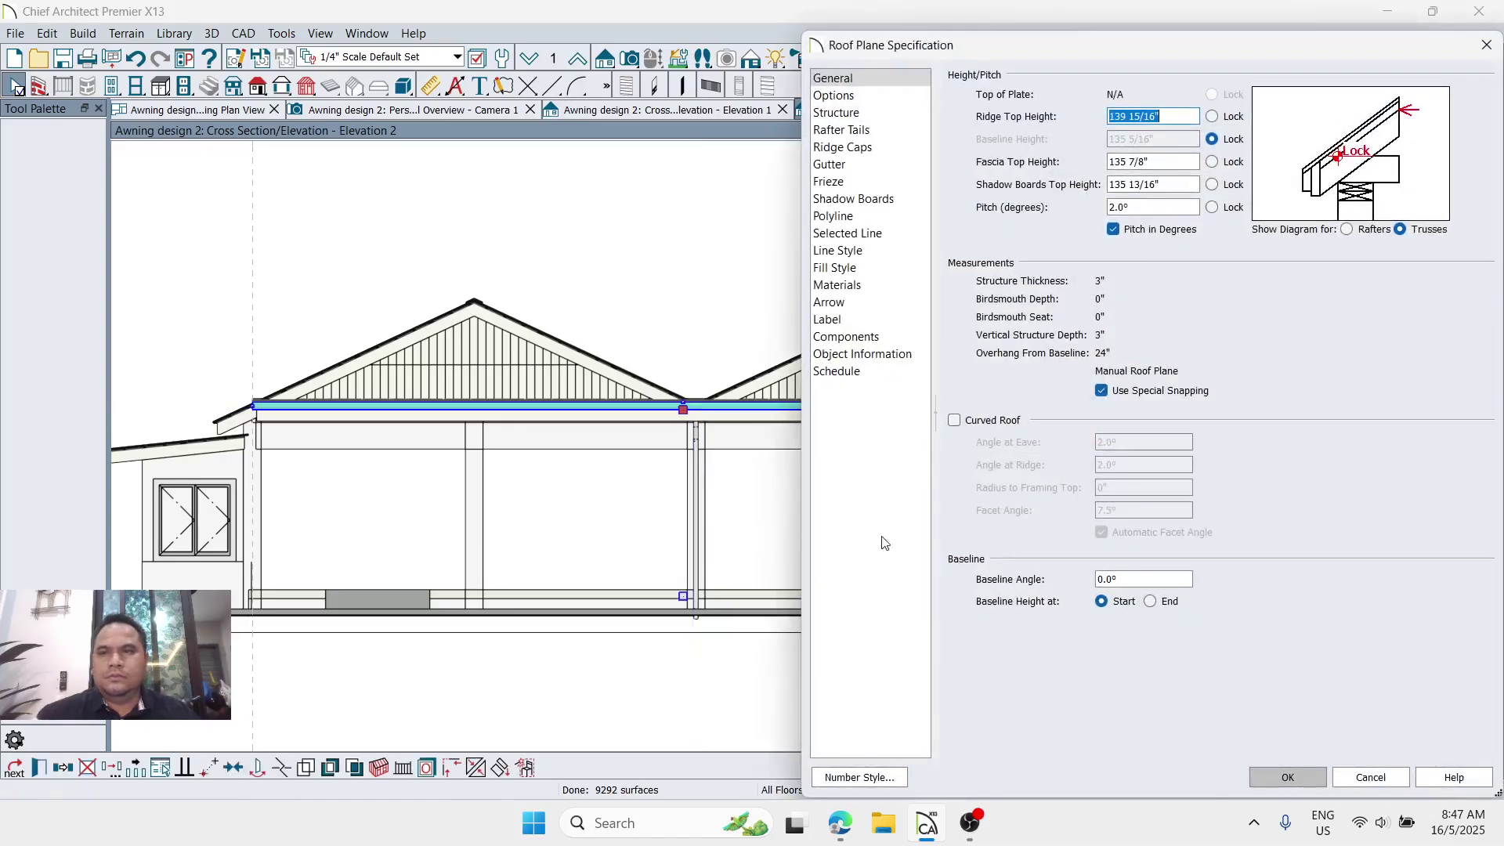
{"action": "left_click", "coordinate": [1212, 207]}
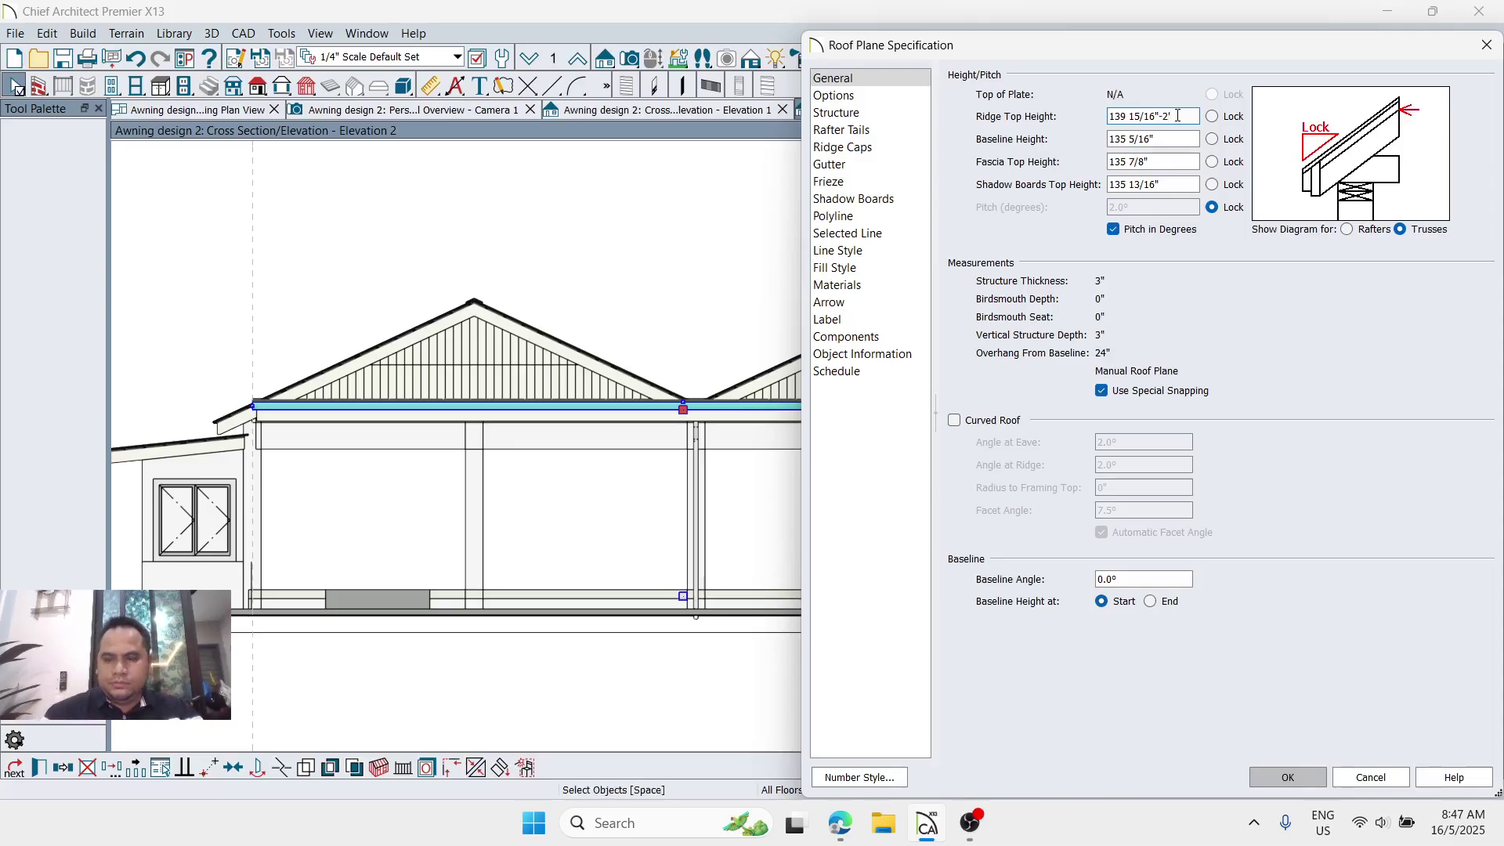
{"action": "key", "text": "Return"}
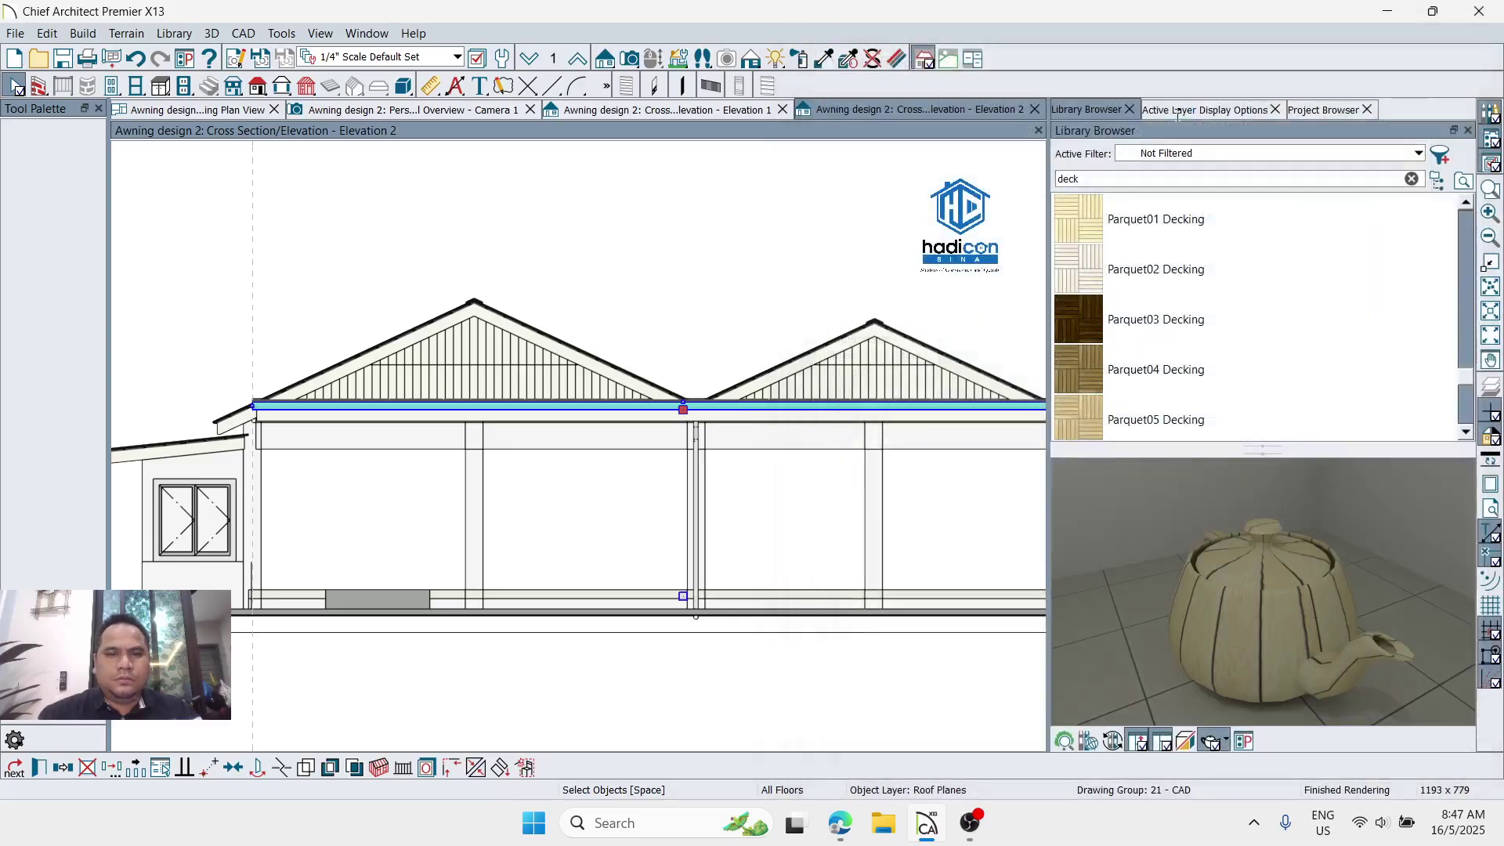
{"action": "scroll", "coordinate": [626, 488], "scroll_direction": "up", "scroll_amount": 2}
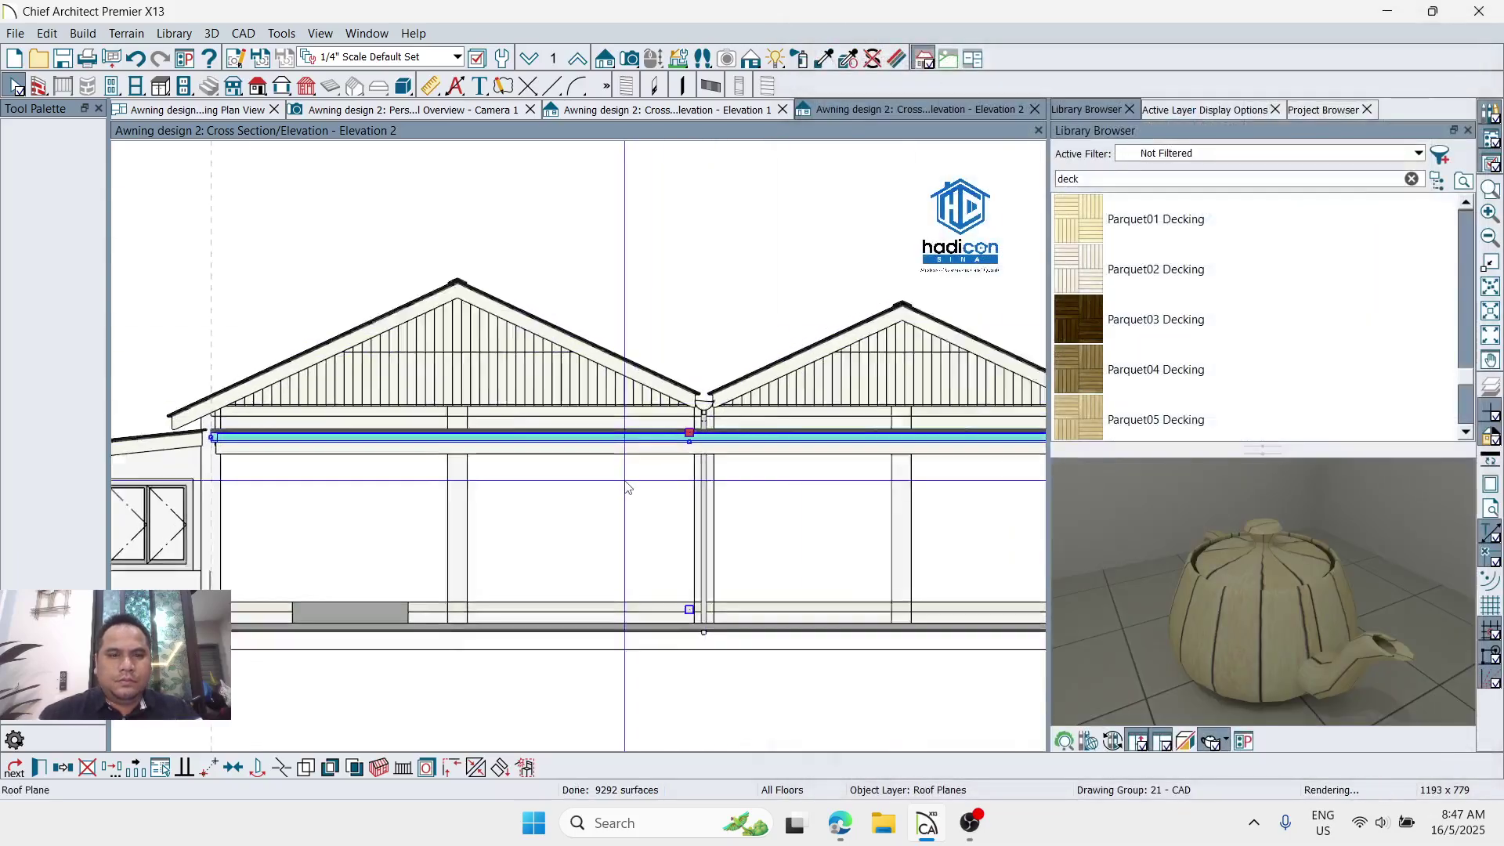
{"action": "scroll", "coordinate": [626, 487], "scroll_direction": "up", "scroll_amount": 1}
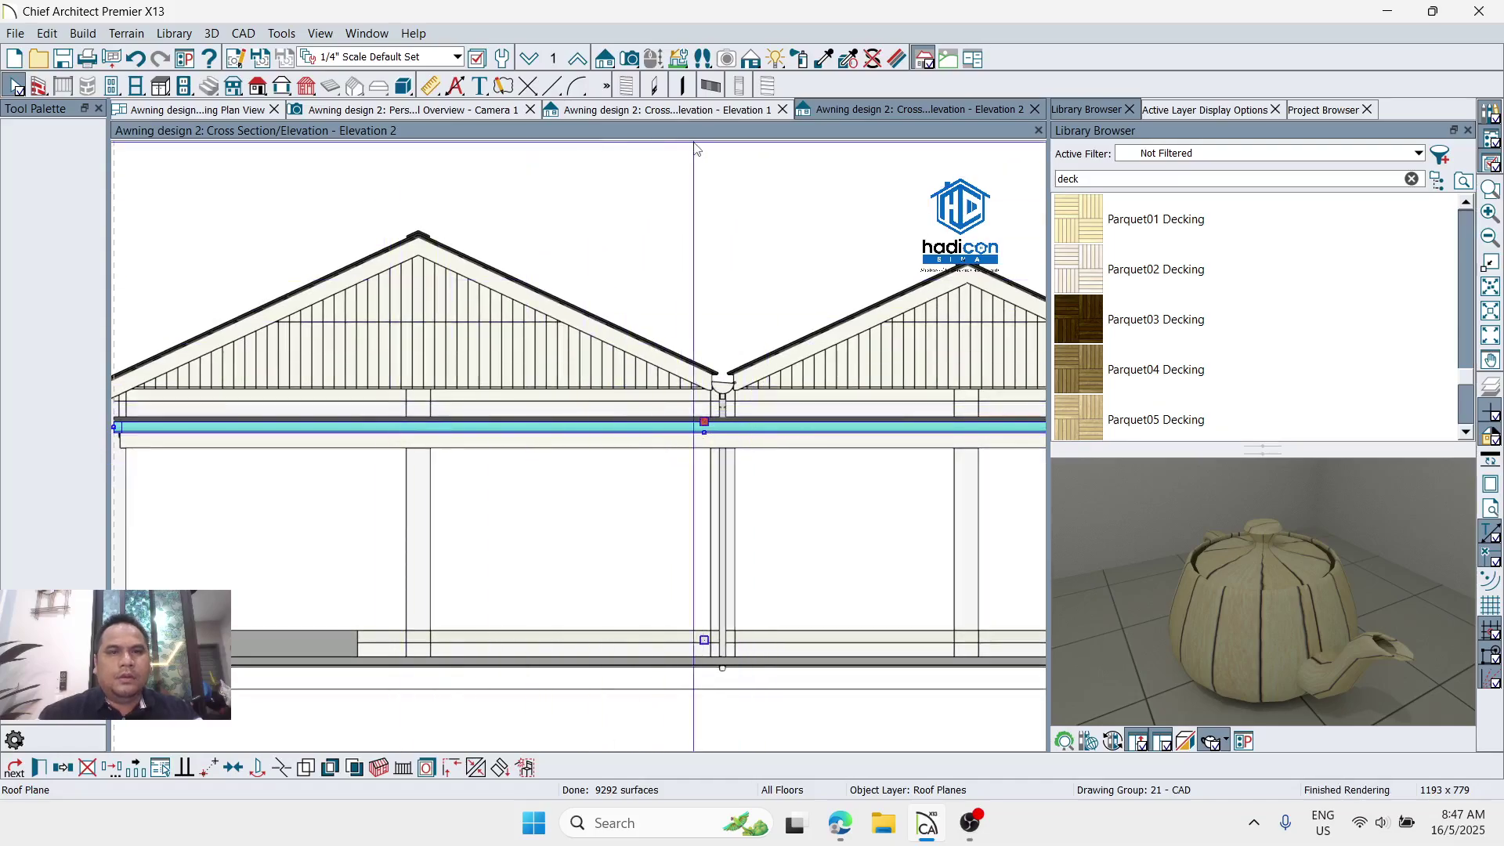
{"action": "left_click", "coordinate": [429, 112]}
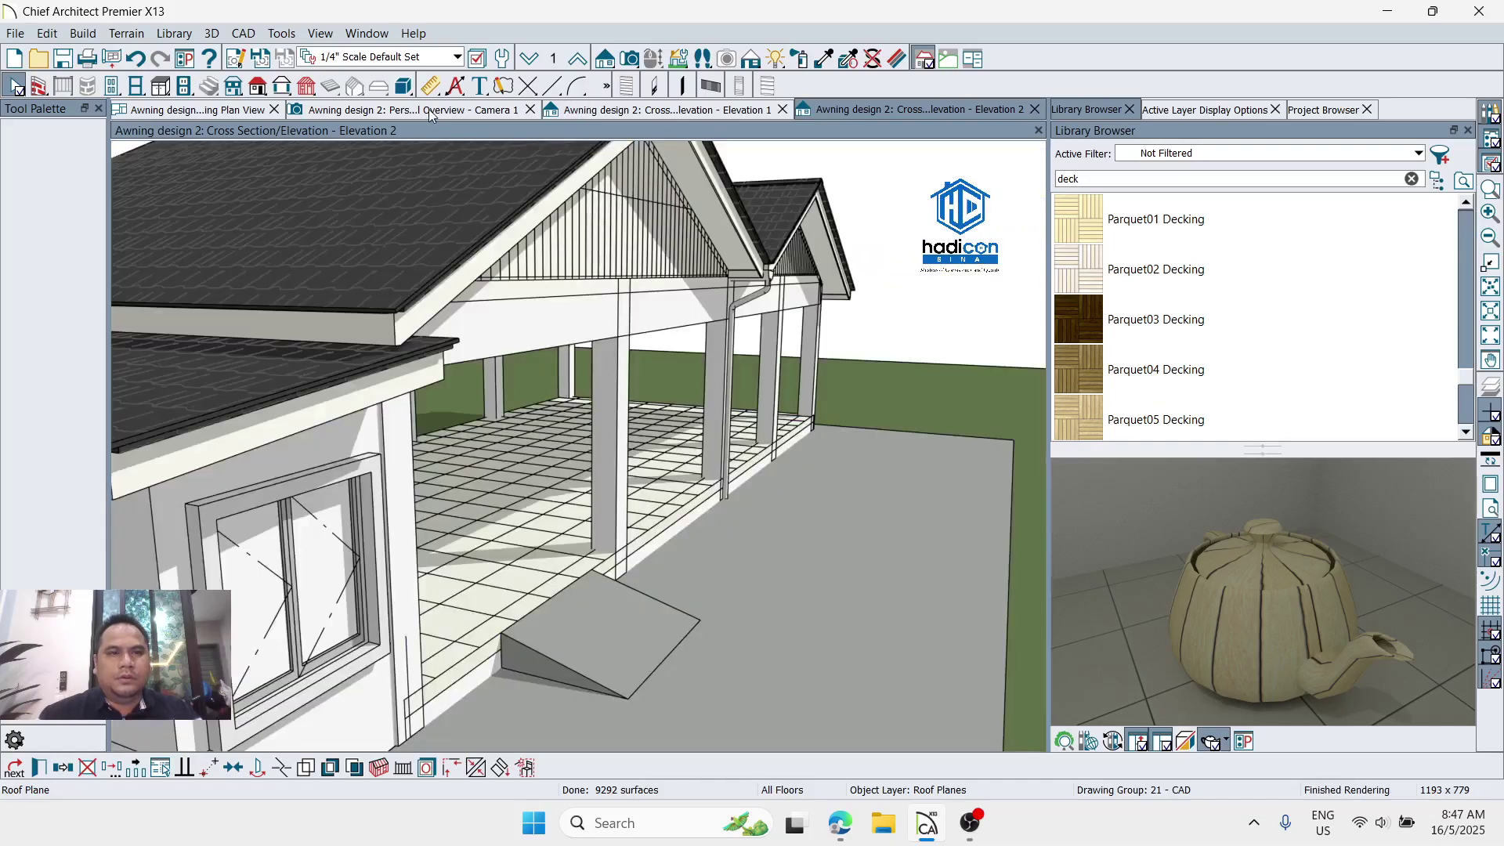
Step: Set the material of the first surface layer of the awning roof plane to Blue Acrylic
{"action": "left_click_drag", "start_coordinate": [685, 319], "coordinate": [658, 359]}
{"action": "key", "text": "space"}
{"action": "left_click", "coordinate": [622, 380]}
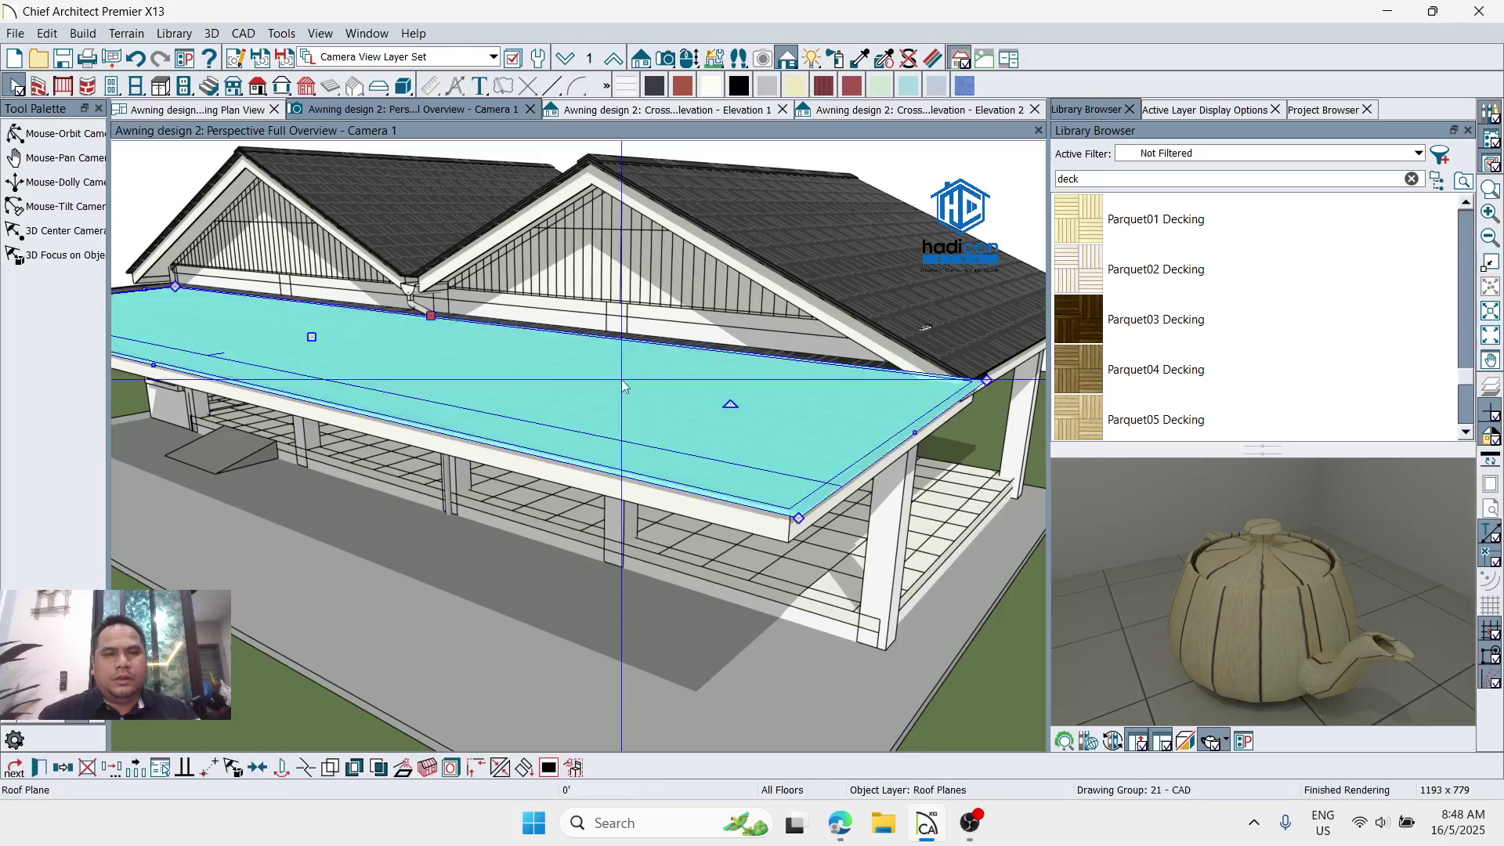
{"action": "double_click", "coordinate": [621, 379]}
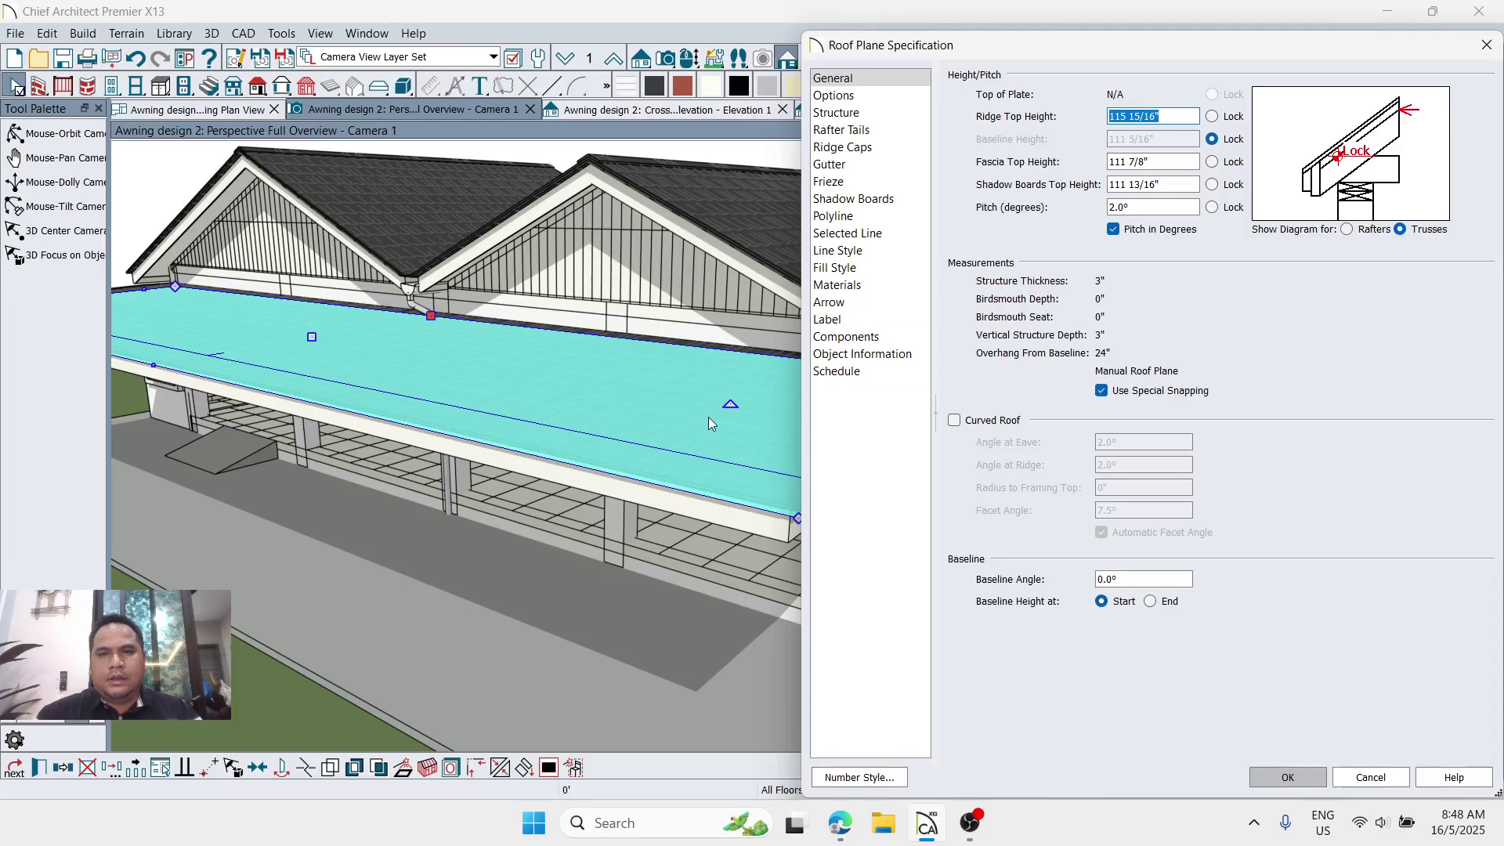
{"action": "left_click", "coordinate": [880, 114]}
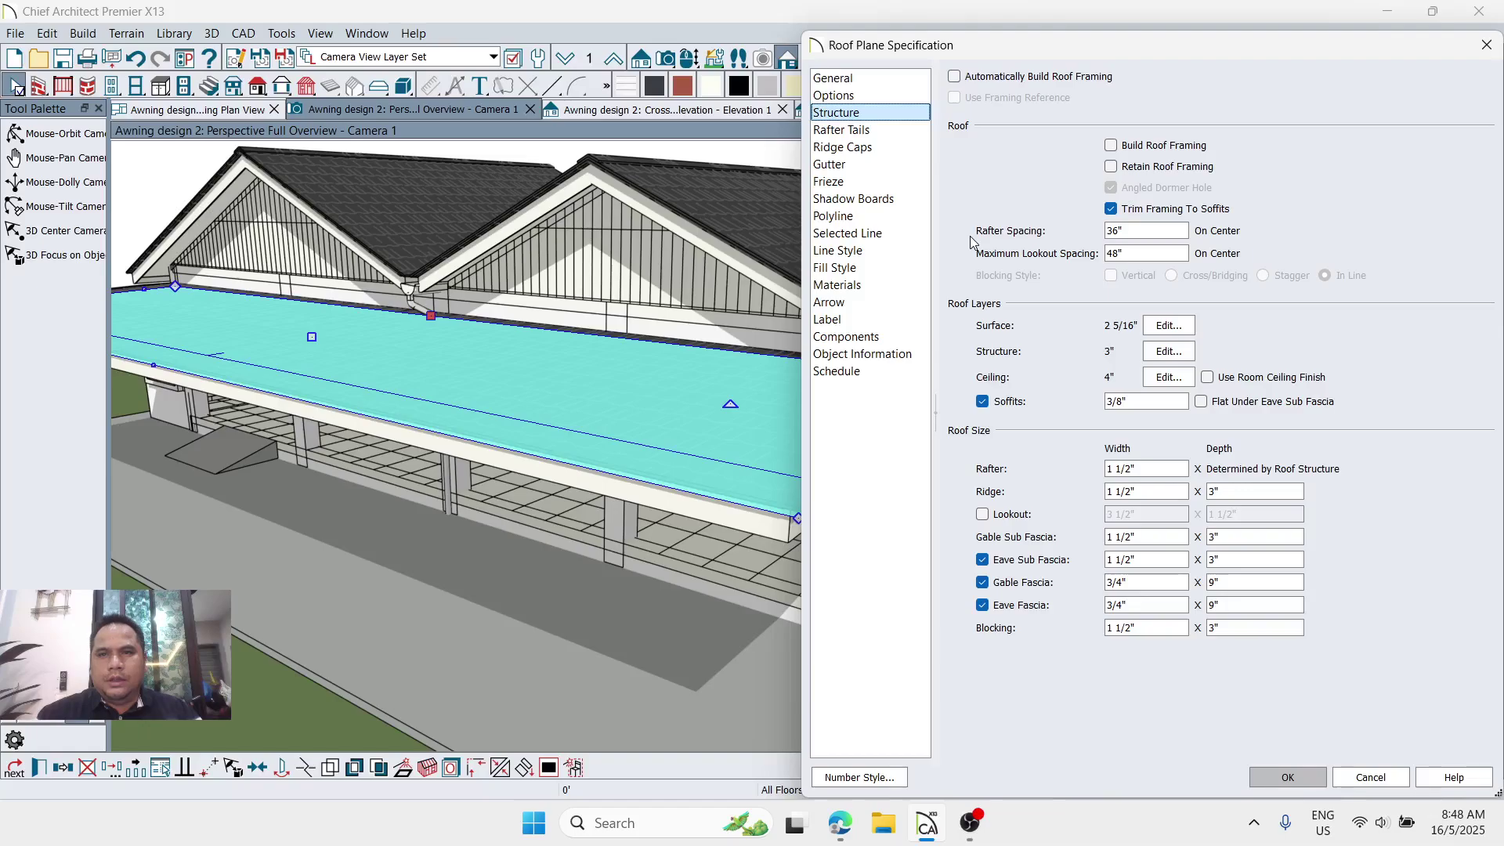
{"action": "left_click", "coordinate": [1148, 327]}
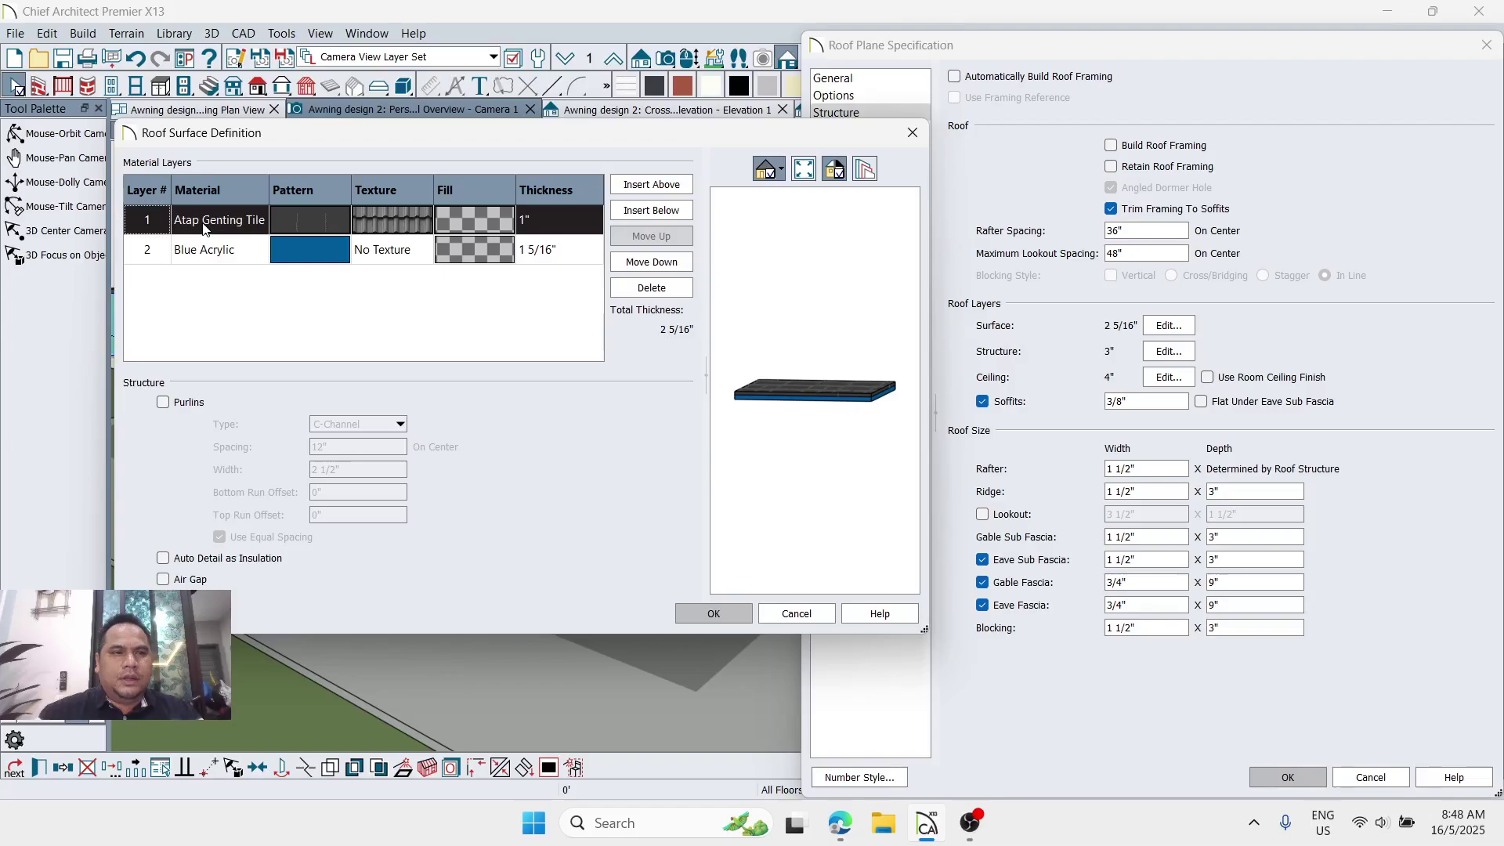
{"action": "double_click", "coordinate": [302, 221]}
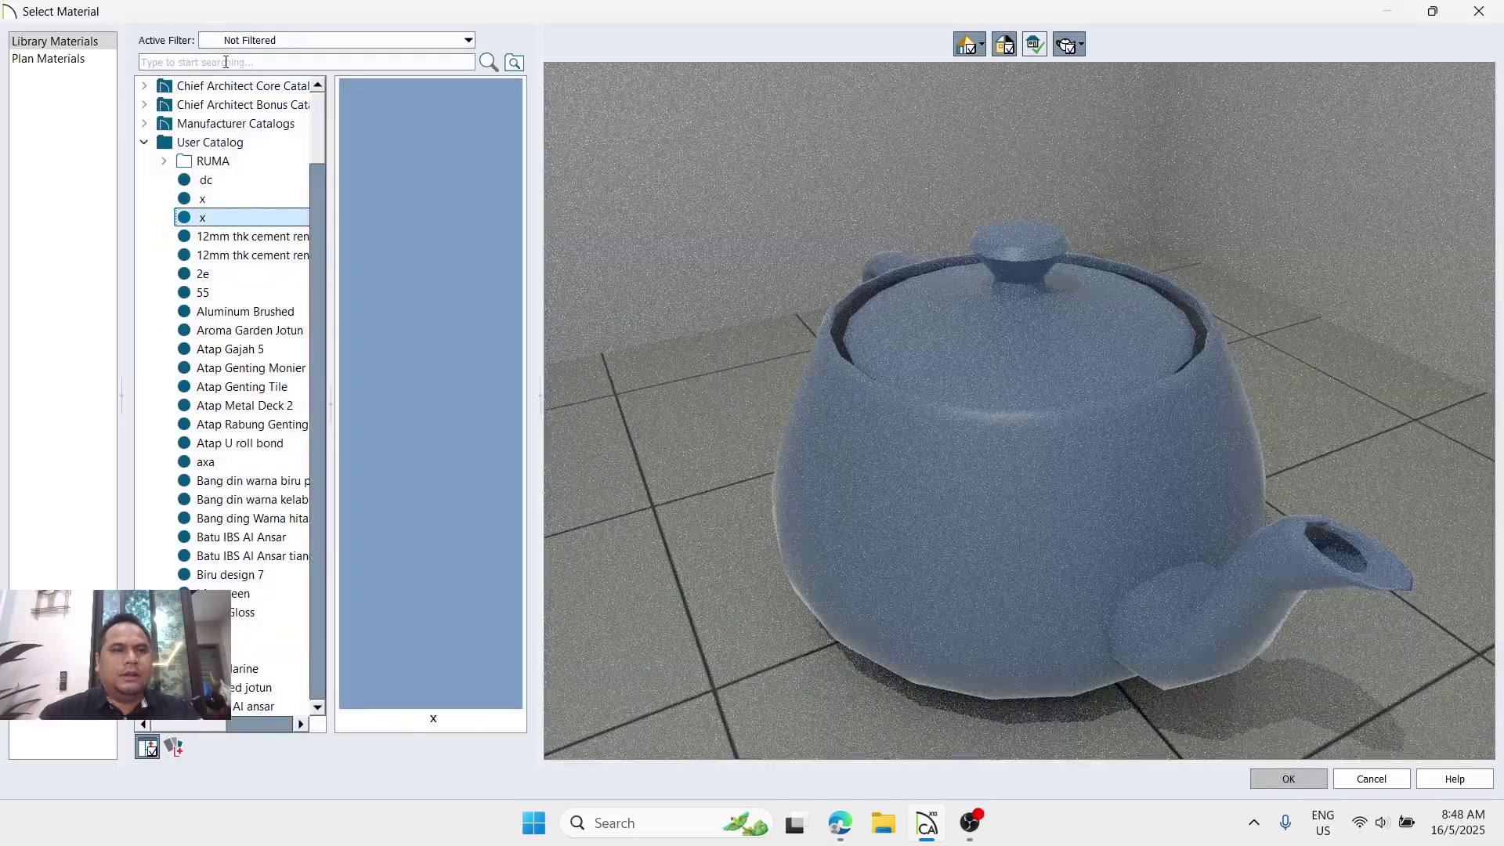
{"action": "left_click", "coordinate": [225, 62]}
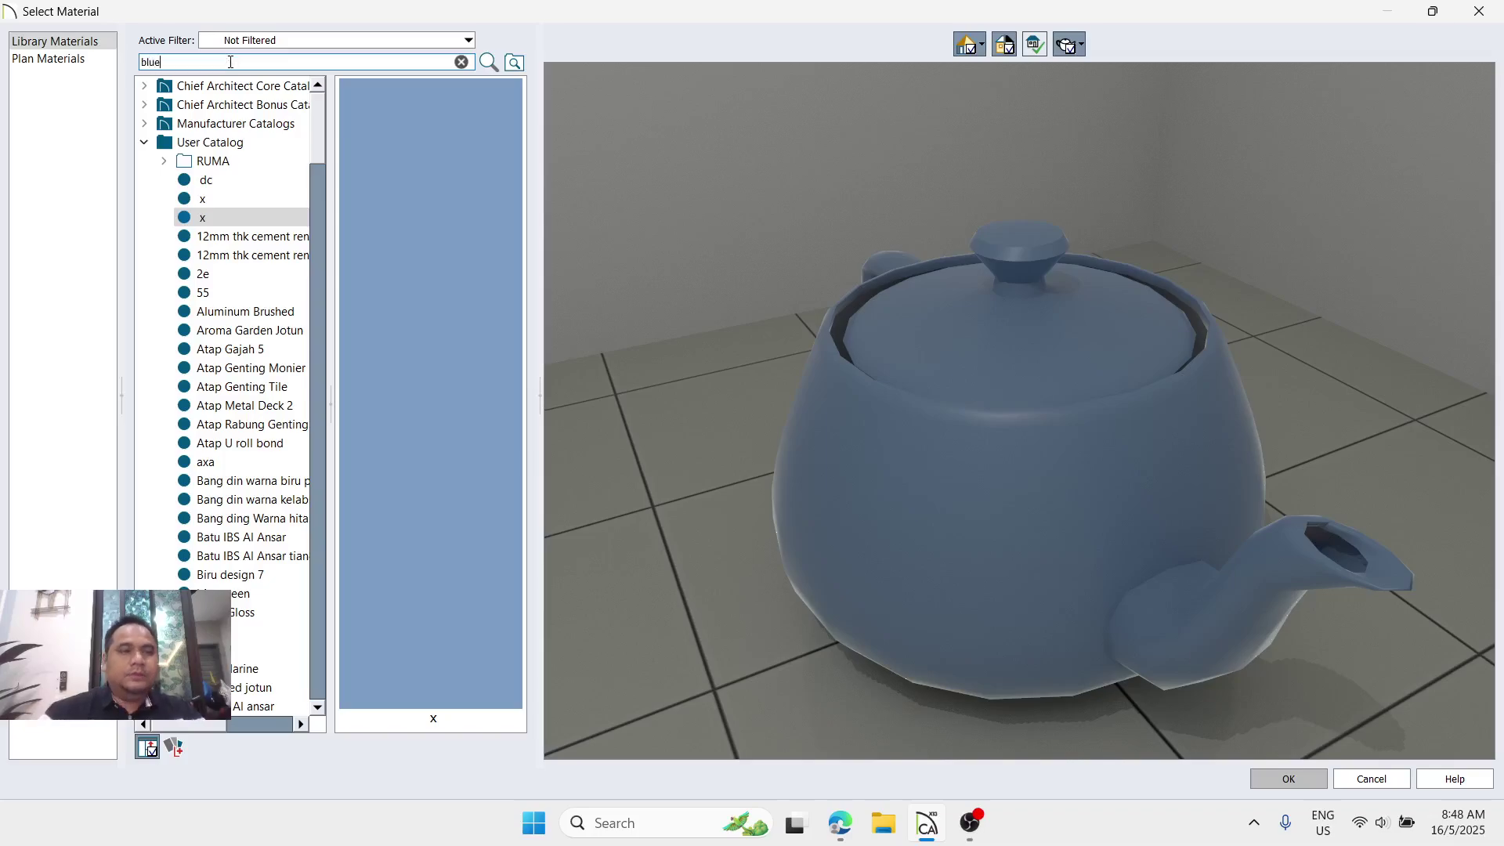
{"action": "key", "text": "Return"}
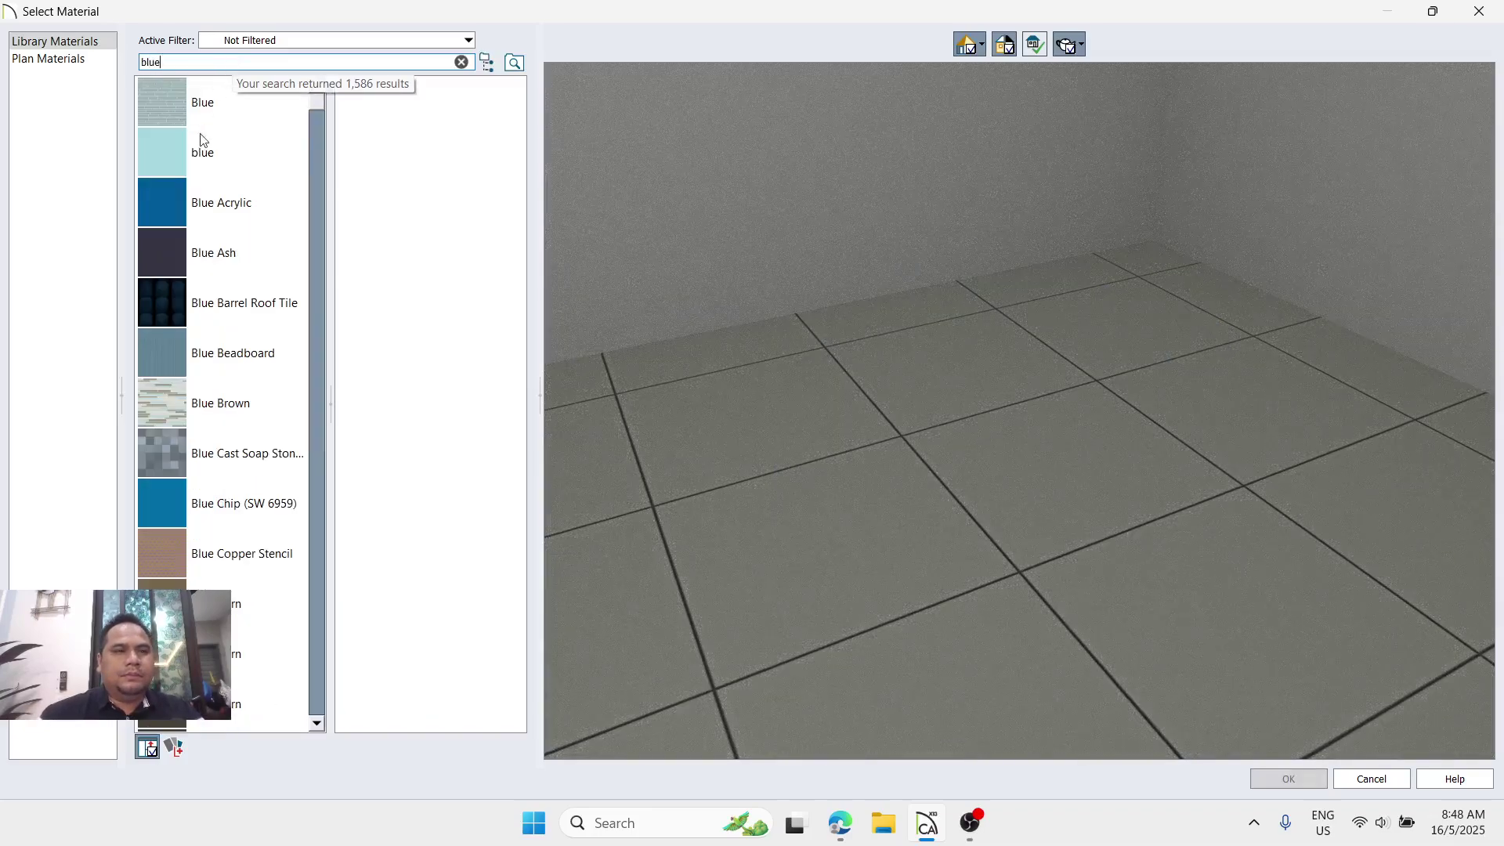
{"action": "left_click", "coordinate": [210, 202]}
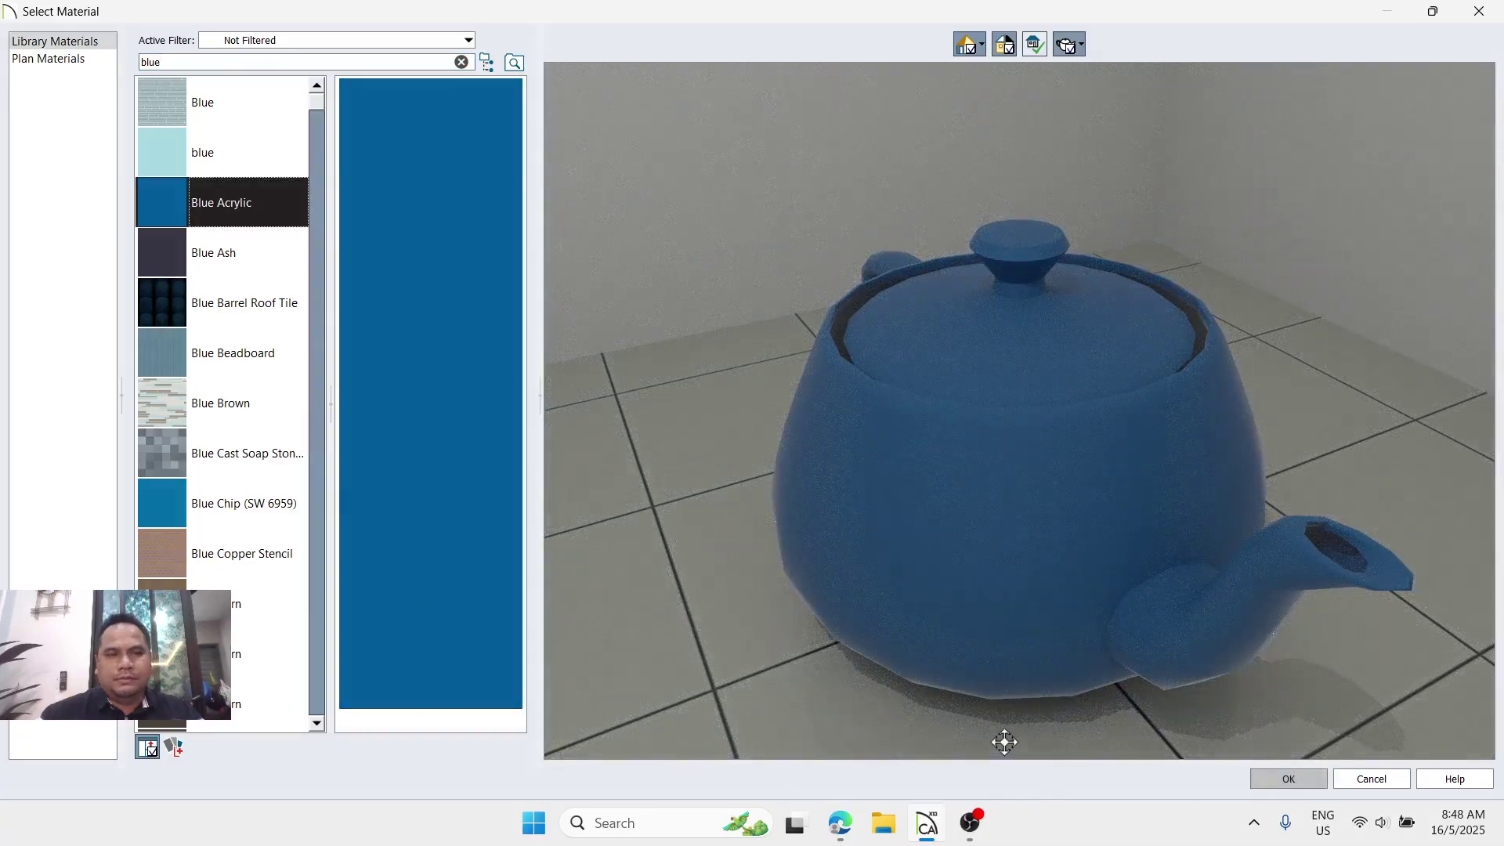
{"action": "left_click", "coordinate": [1255, 779]}
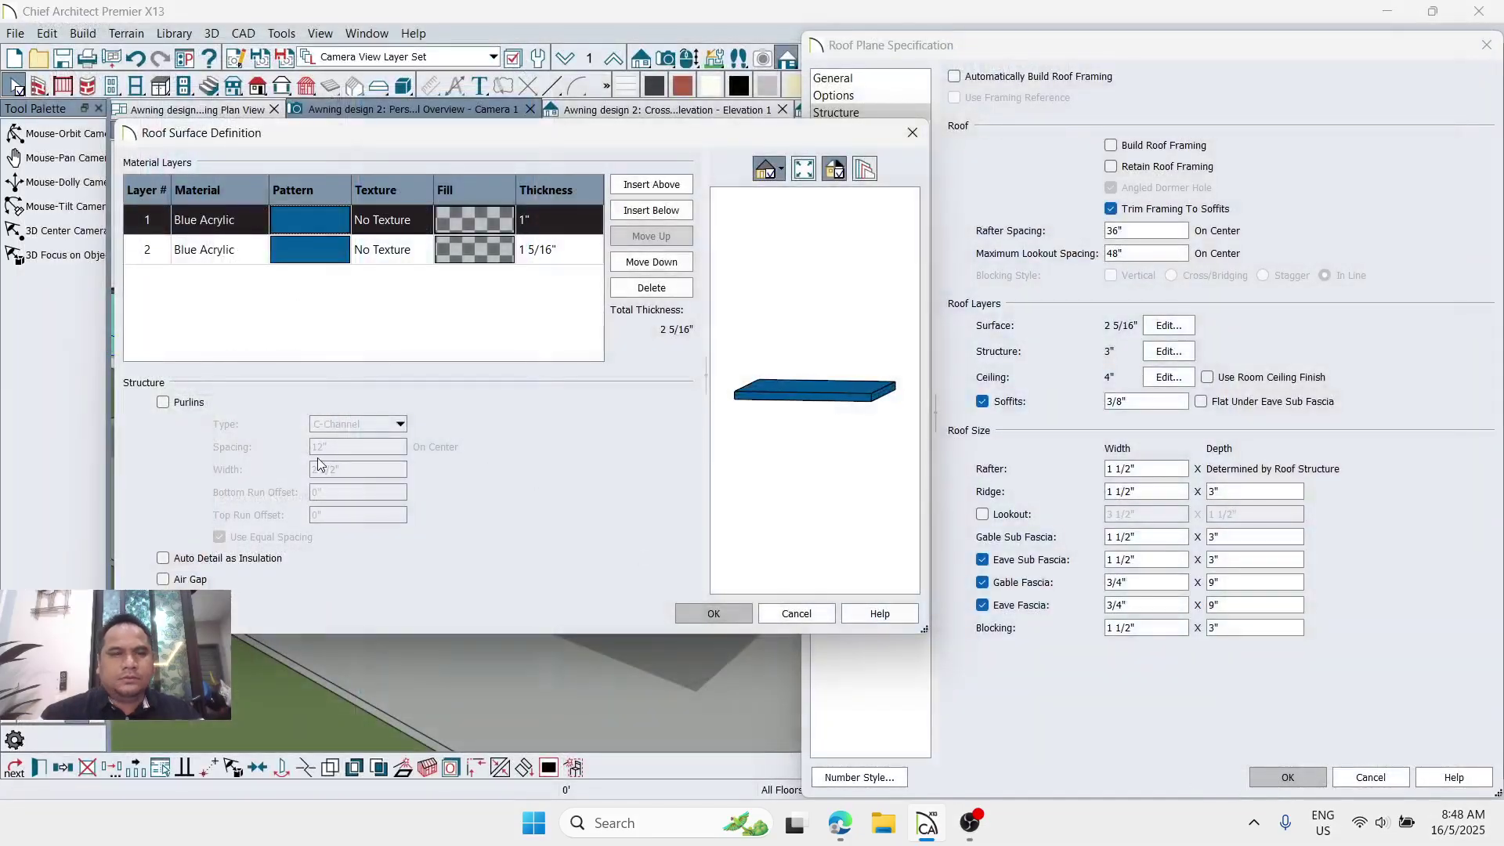
Step: Change the material of the second roof surface layer, the purlin layer, to a plain solid Black from the library
{"action": "left_click", "coordinate": [212, 258]}
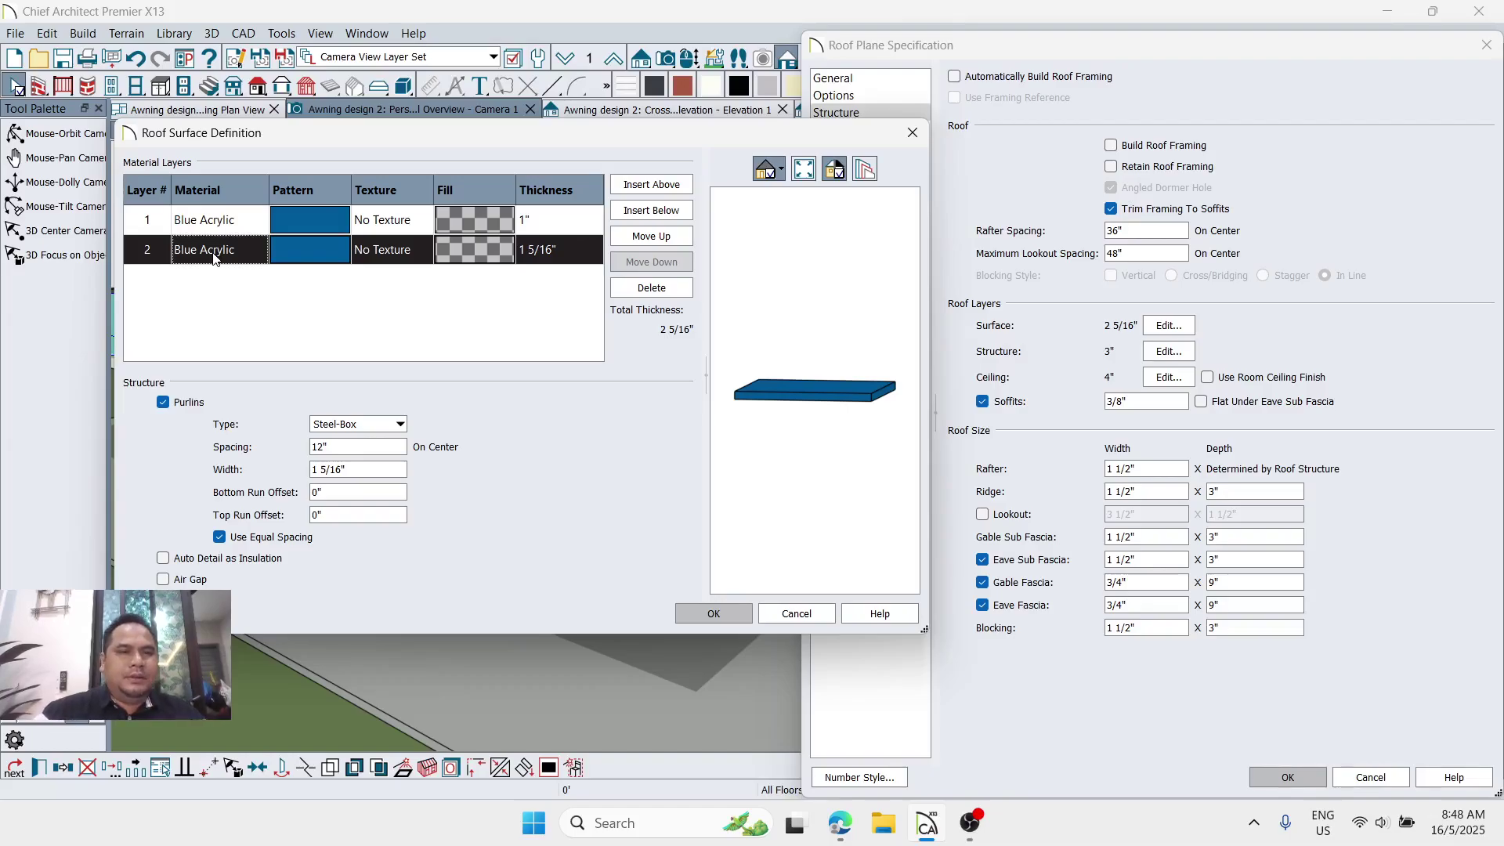
{"action": "left_click", "coordinate": [287, 256]}
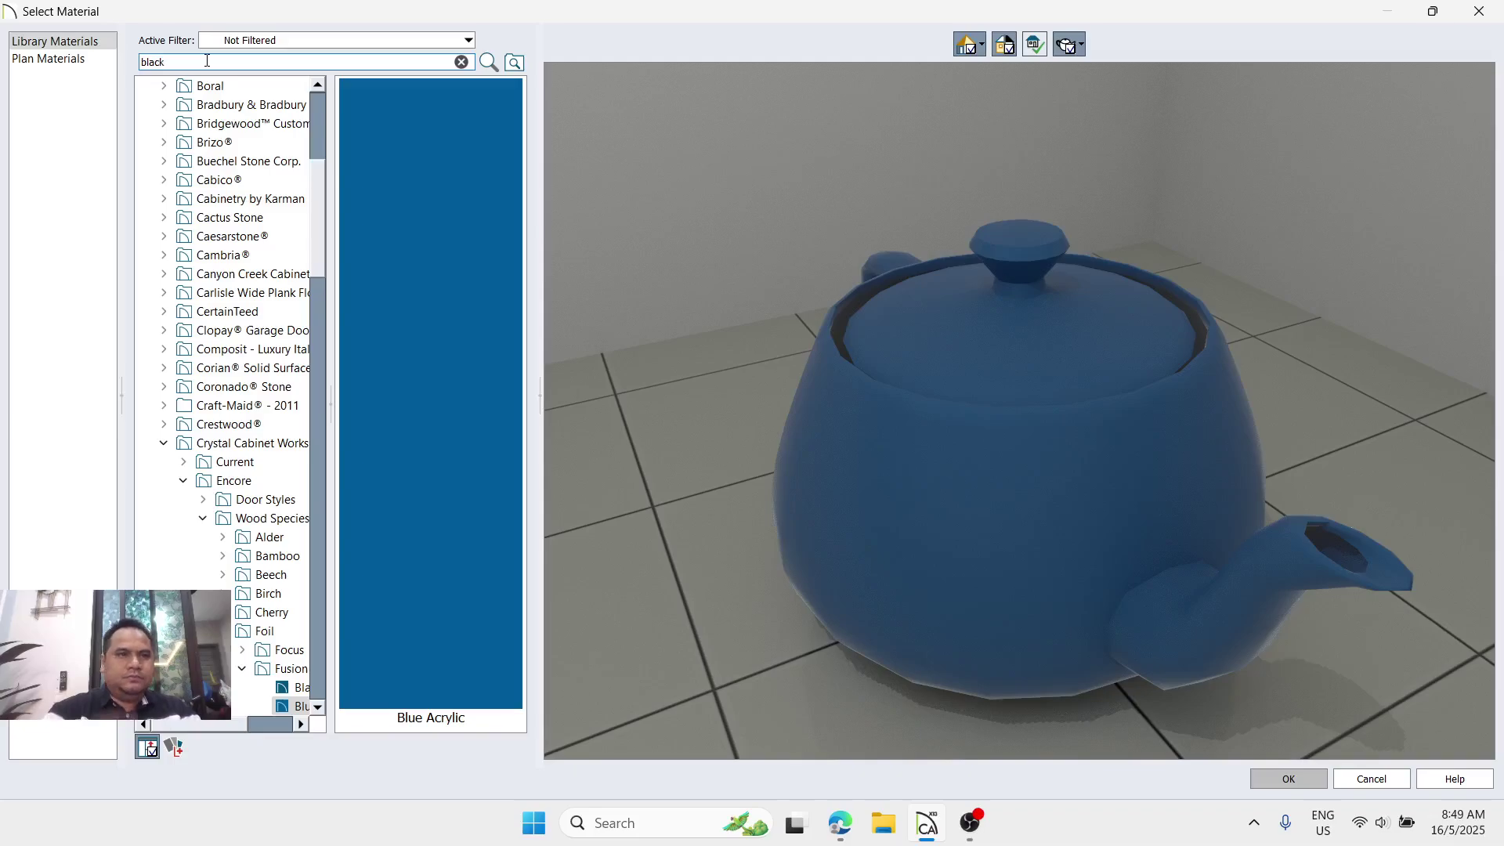
{"action": "key", "text": "Return"}
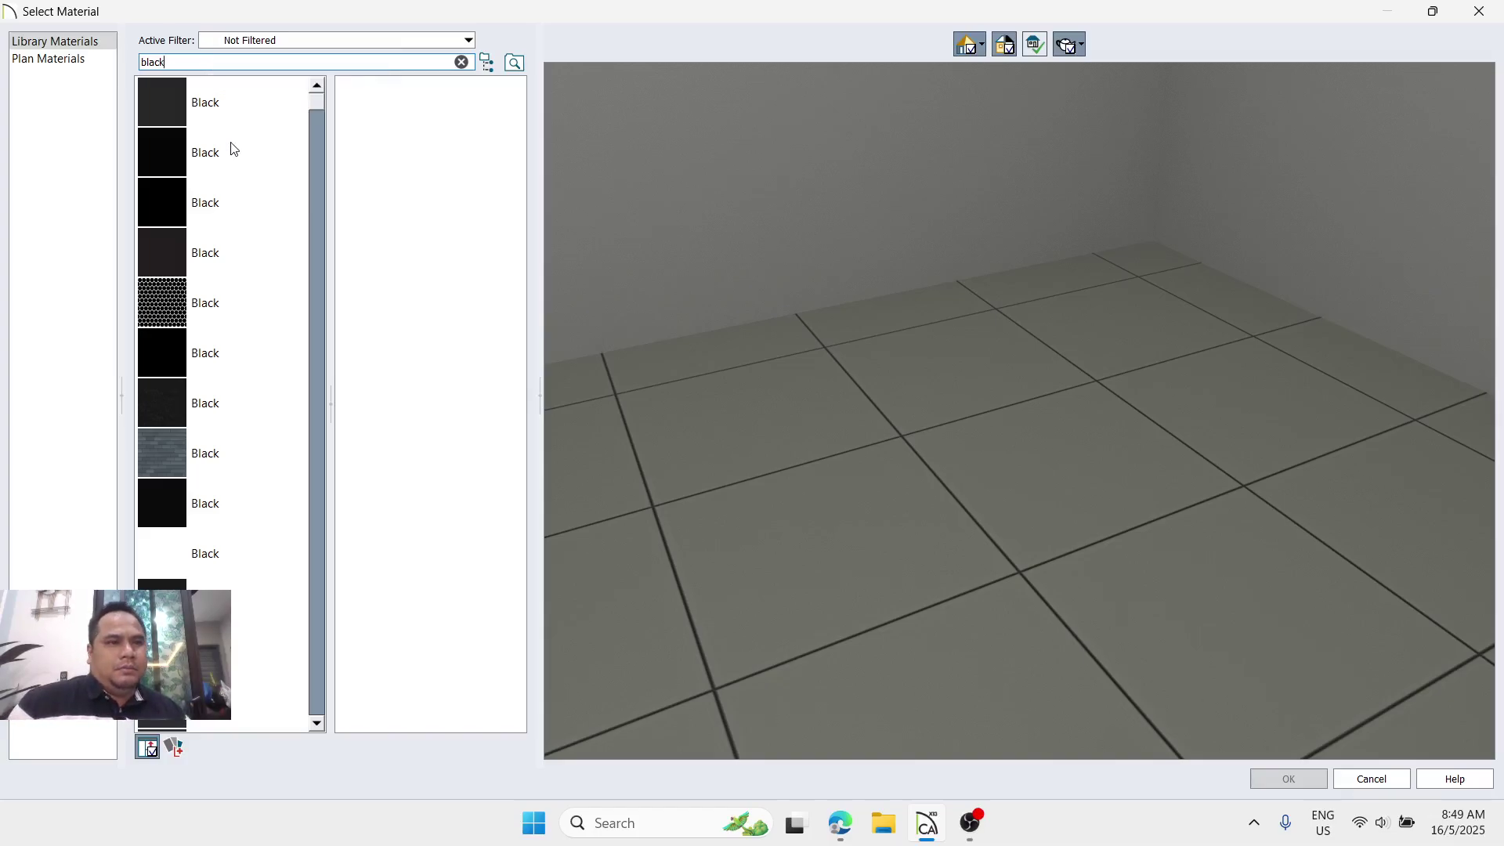
{"action": "left_click", "coordinate": [178, 155]}
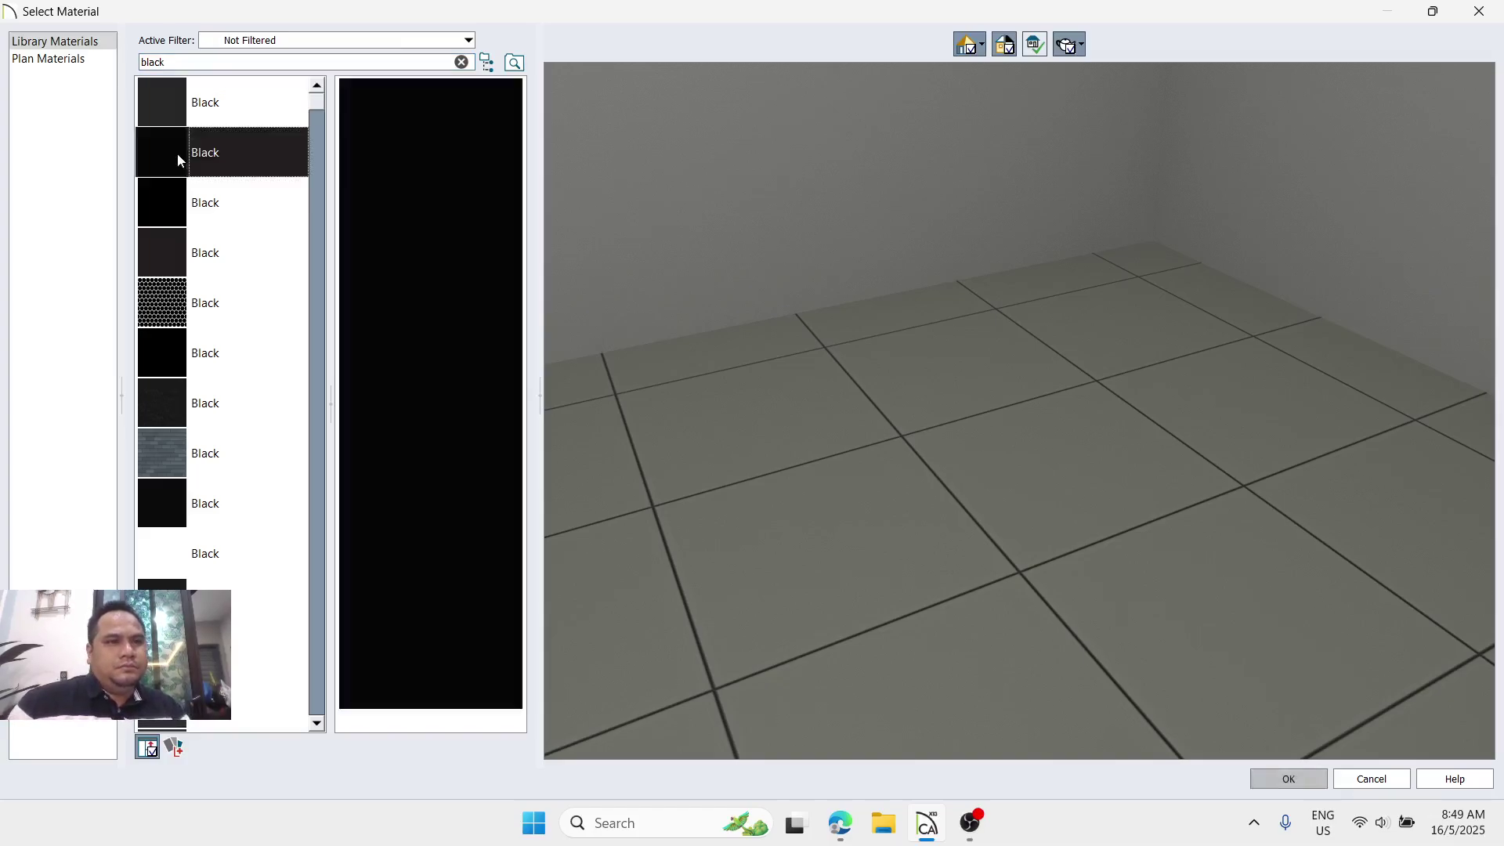
{"action": "left_click", "coordinate": [176, 197]}
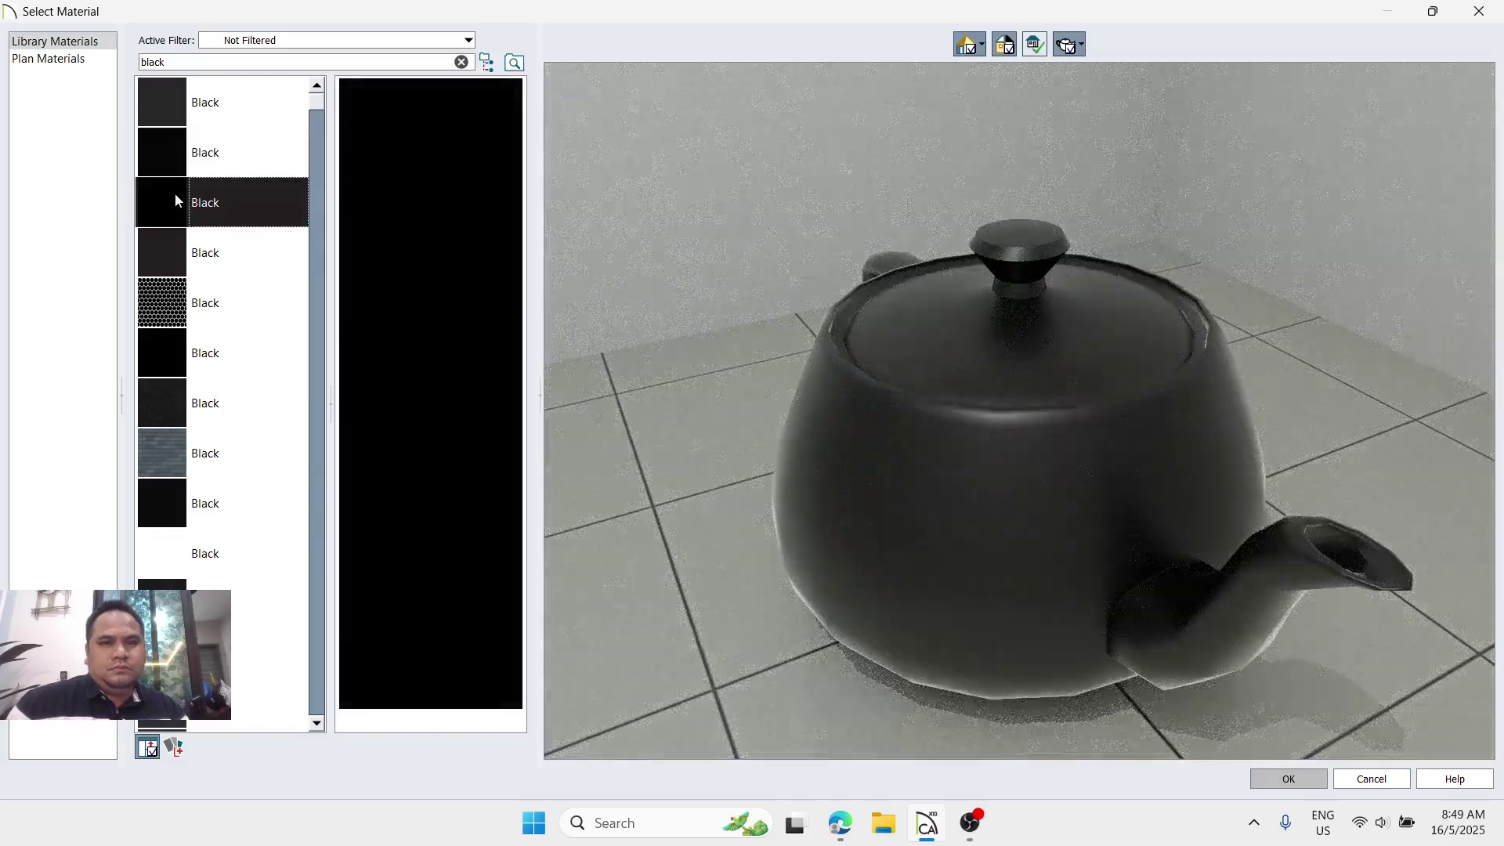
{"action": "left_click", "coordinate": [178, 248]}
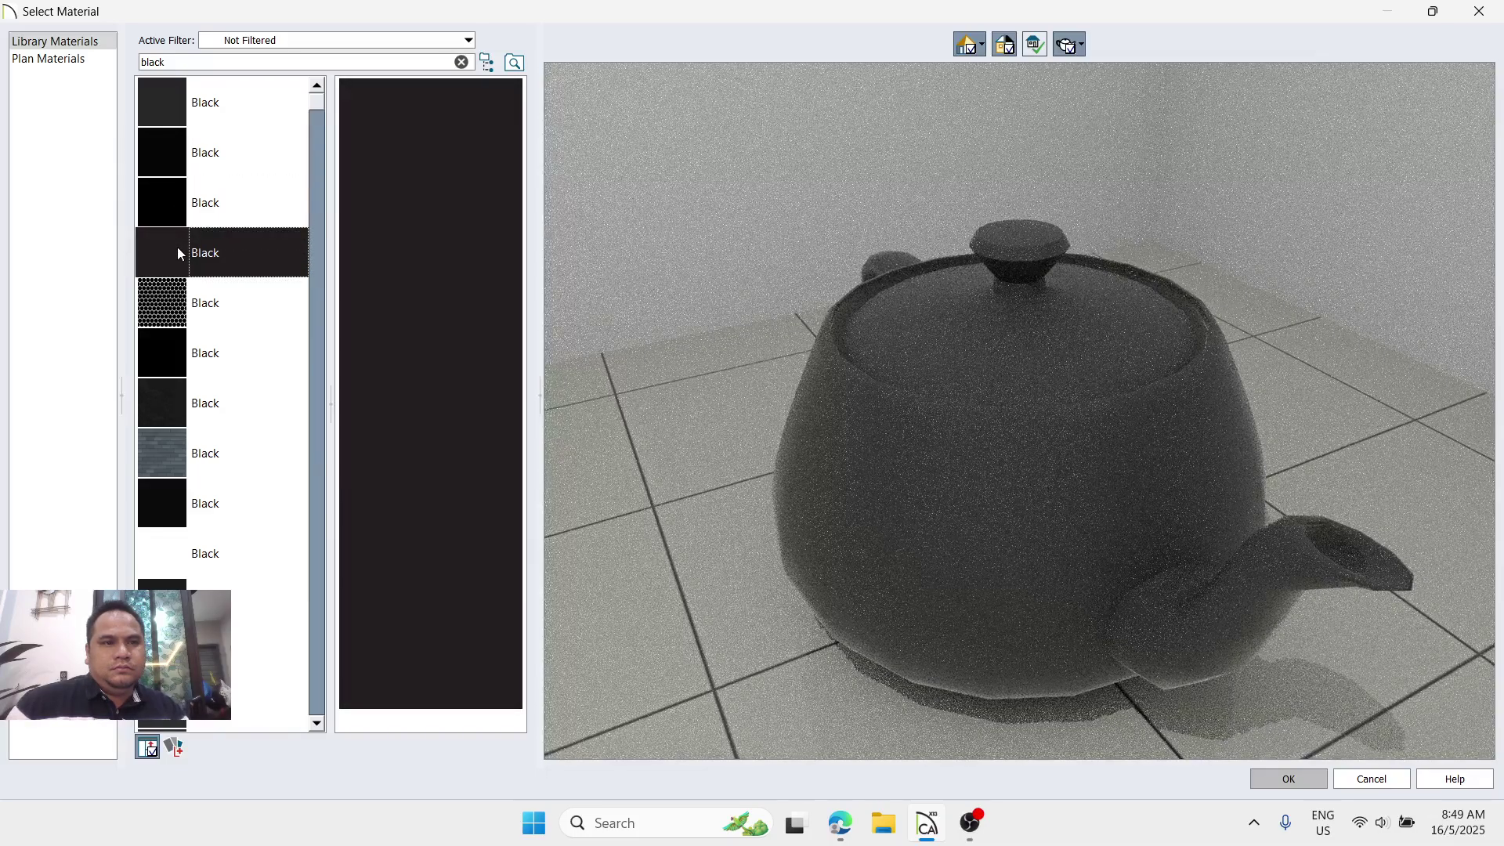
{"action": "left_click", "coordinate": [167, 200]}
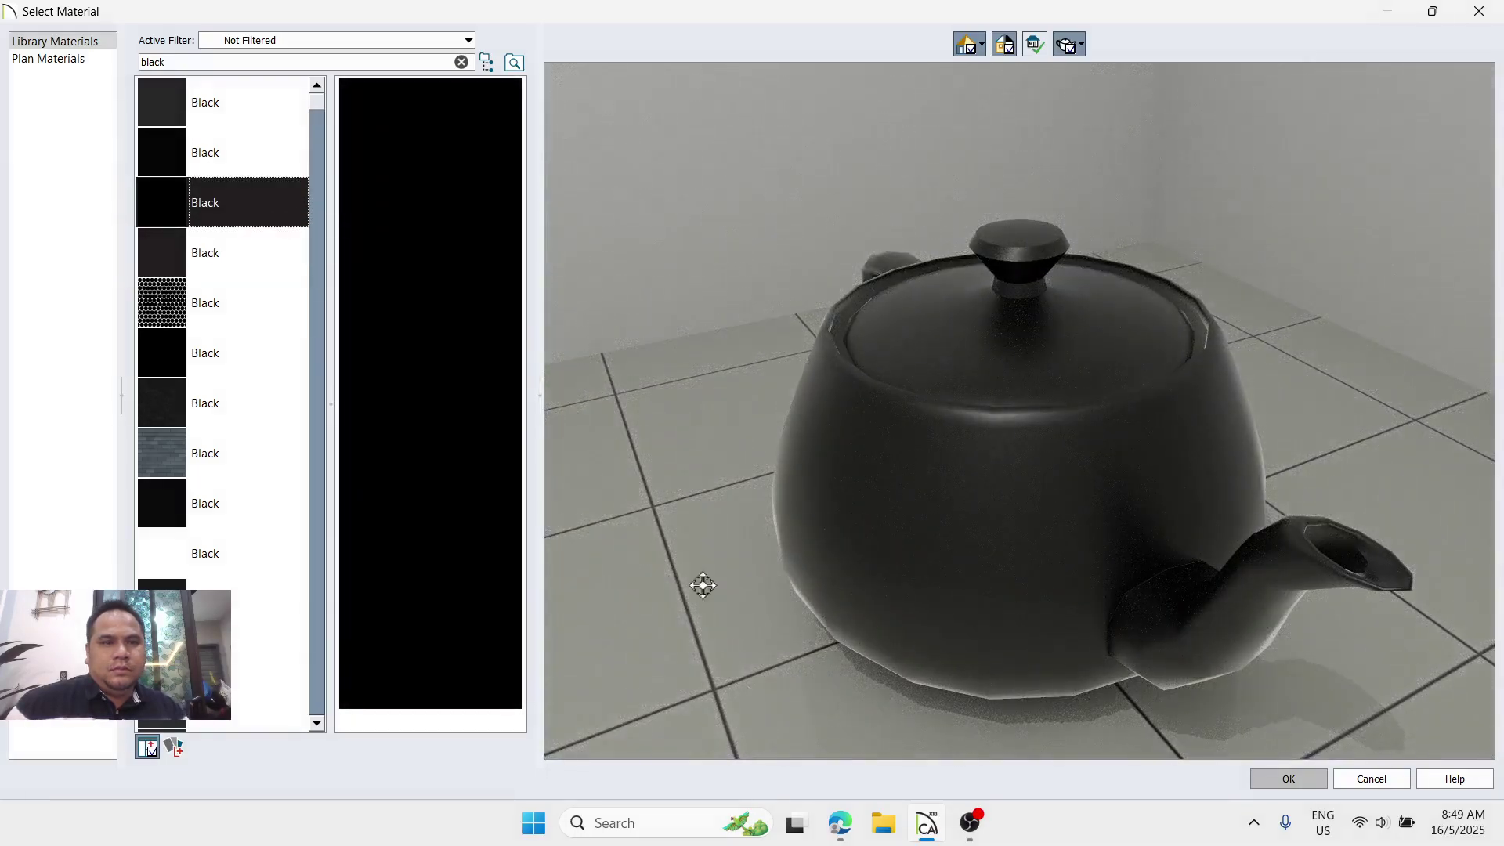
{"action": "left_click", "coordinate": [1257, 779]}
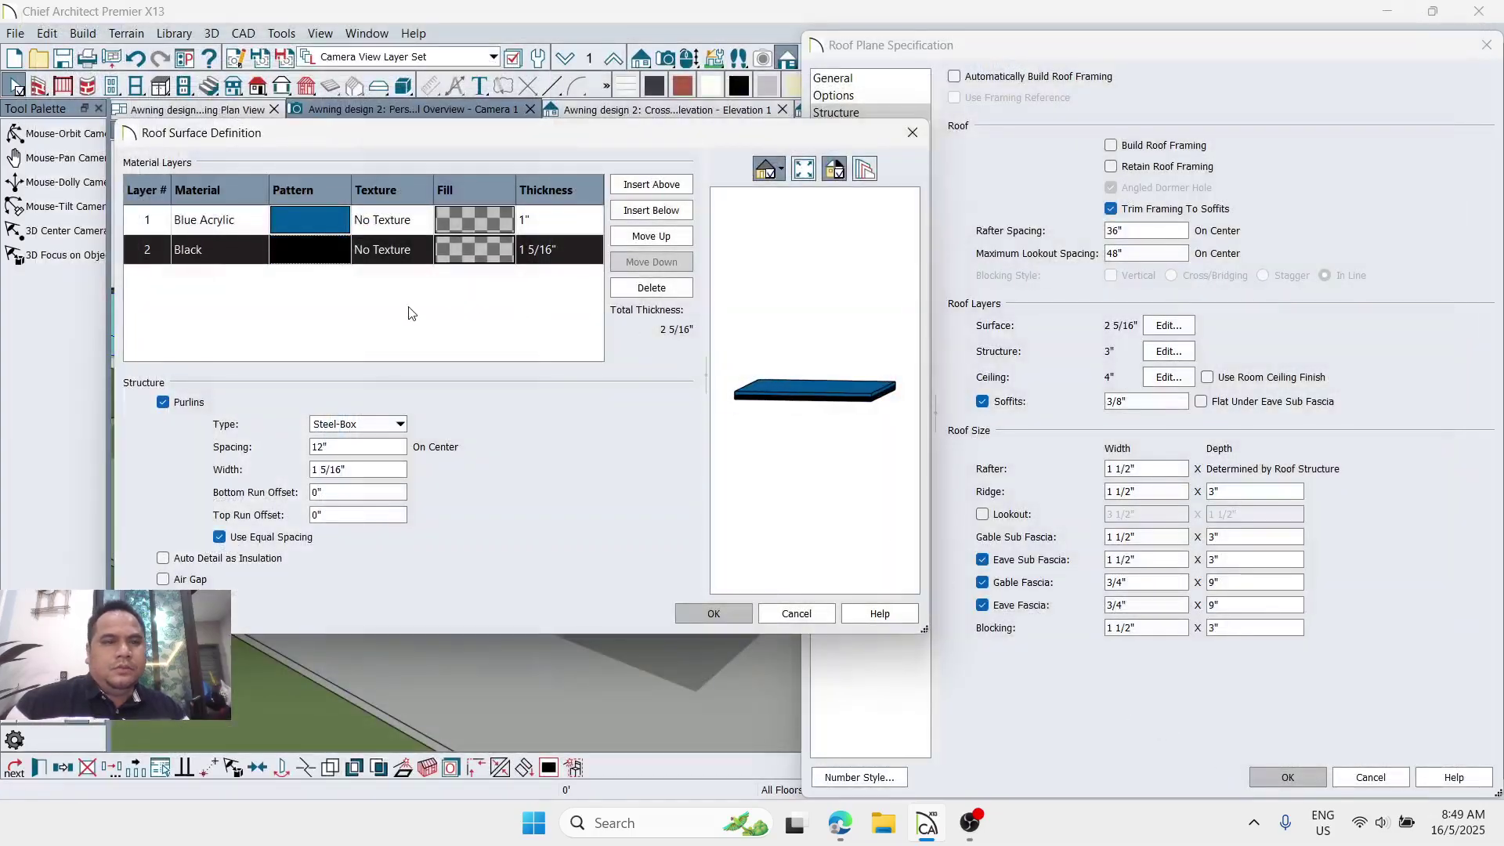
Step: Set the purlin spacing of the black surface layer to 5.5' and the purlin width to 2"
{"action": "left_click", "coordinate": [342, 446]}
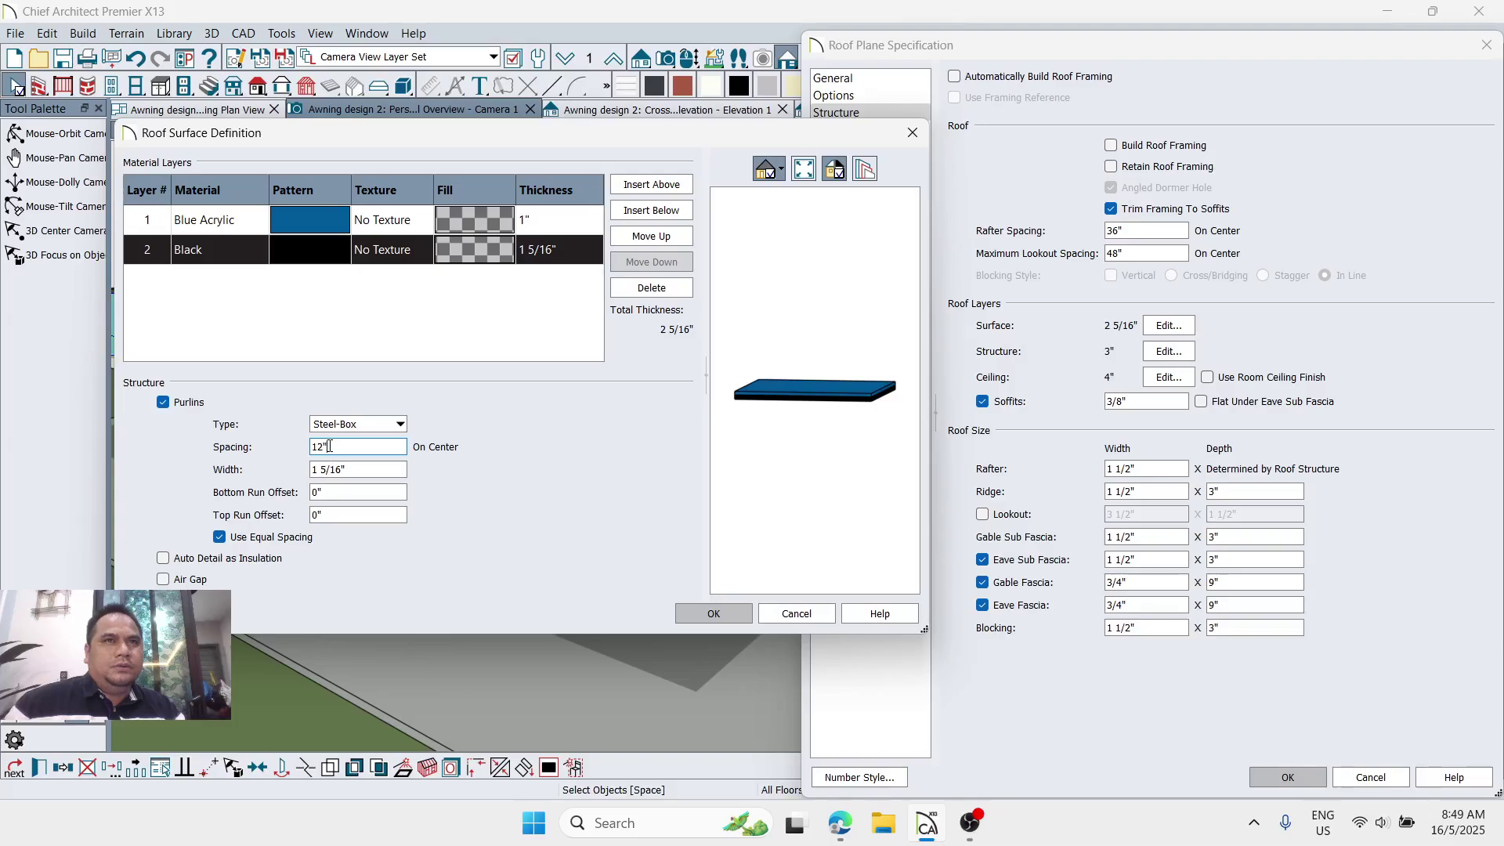
{"action": "left_click_drag", "start_coordinate": [329, 444], "coordinate": [300, 450]}
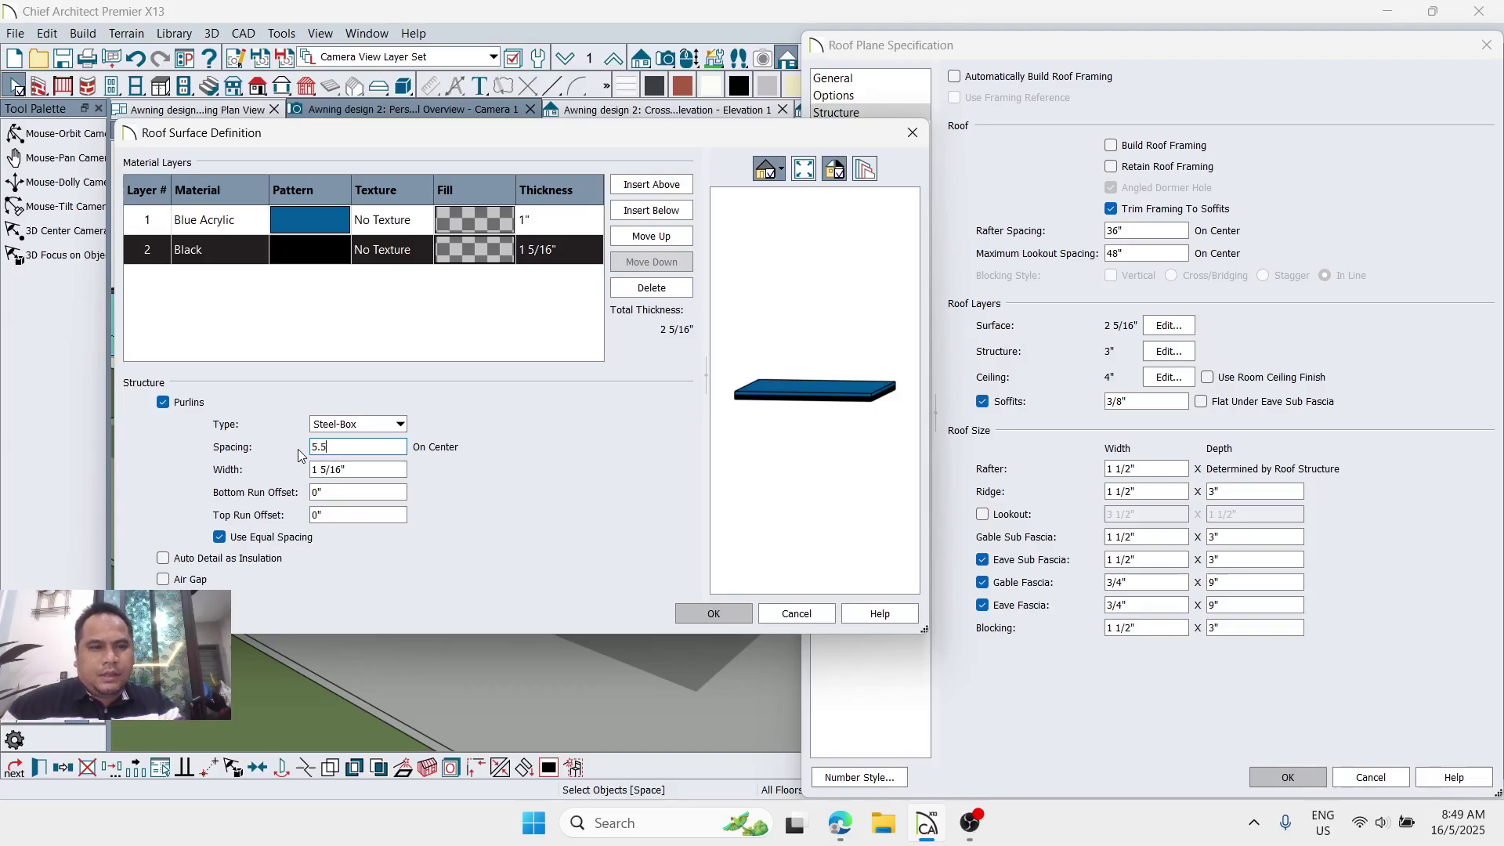
{"action": "type", "text": "'"}
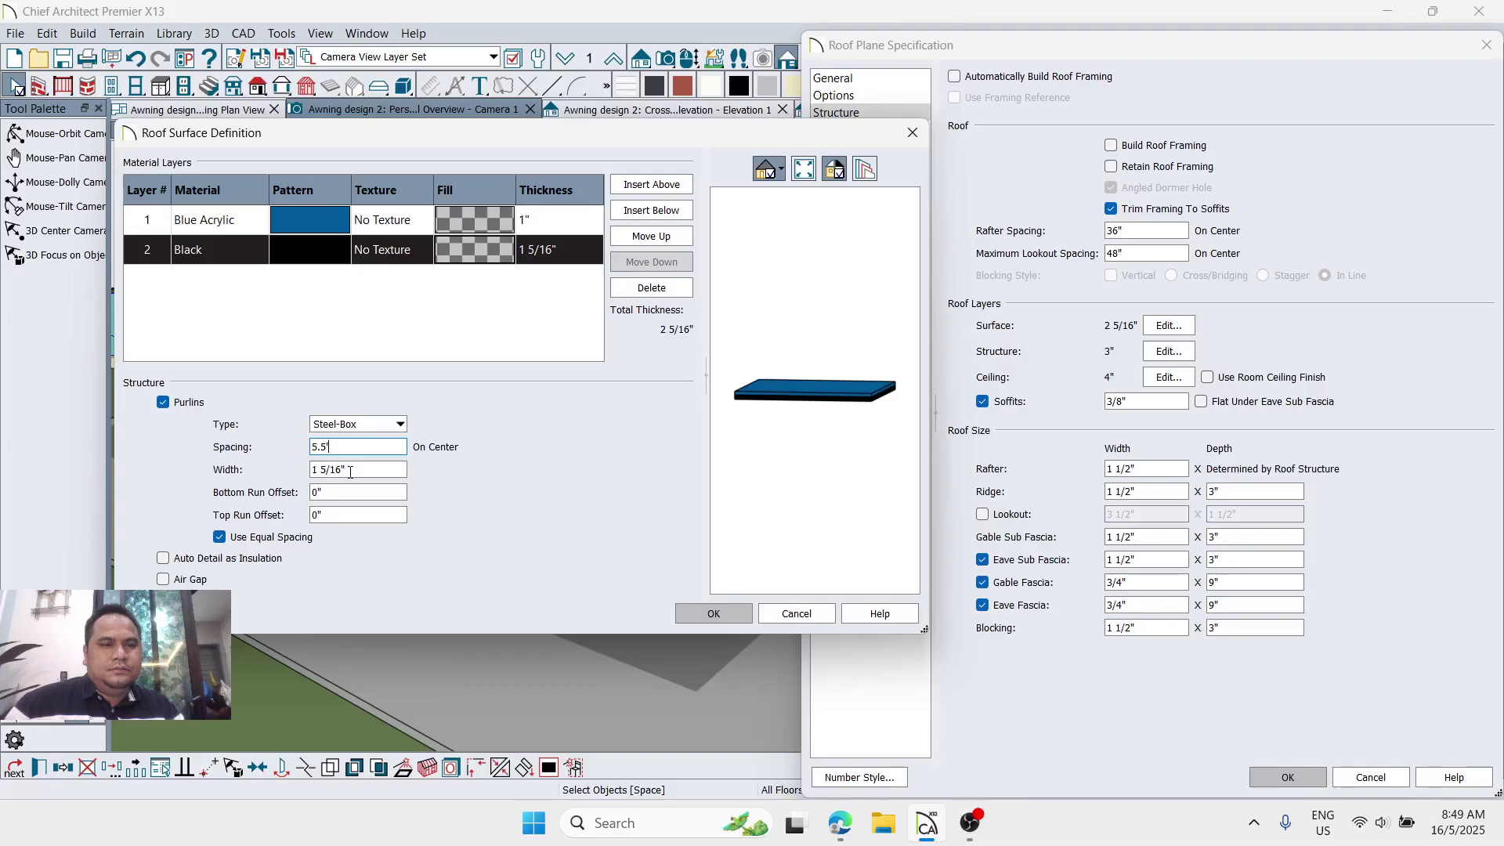
{"action": "left_click", "coordinate": [353, 470]}
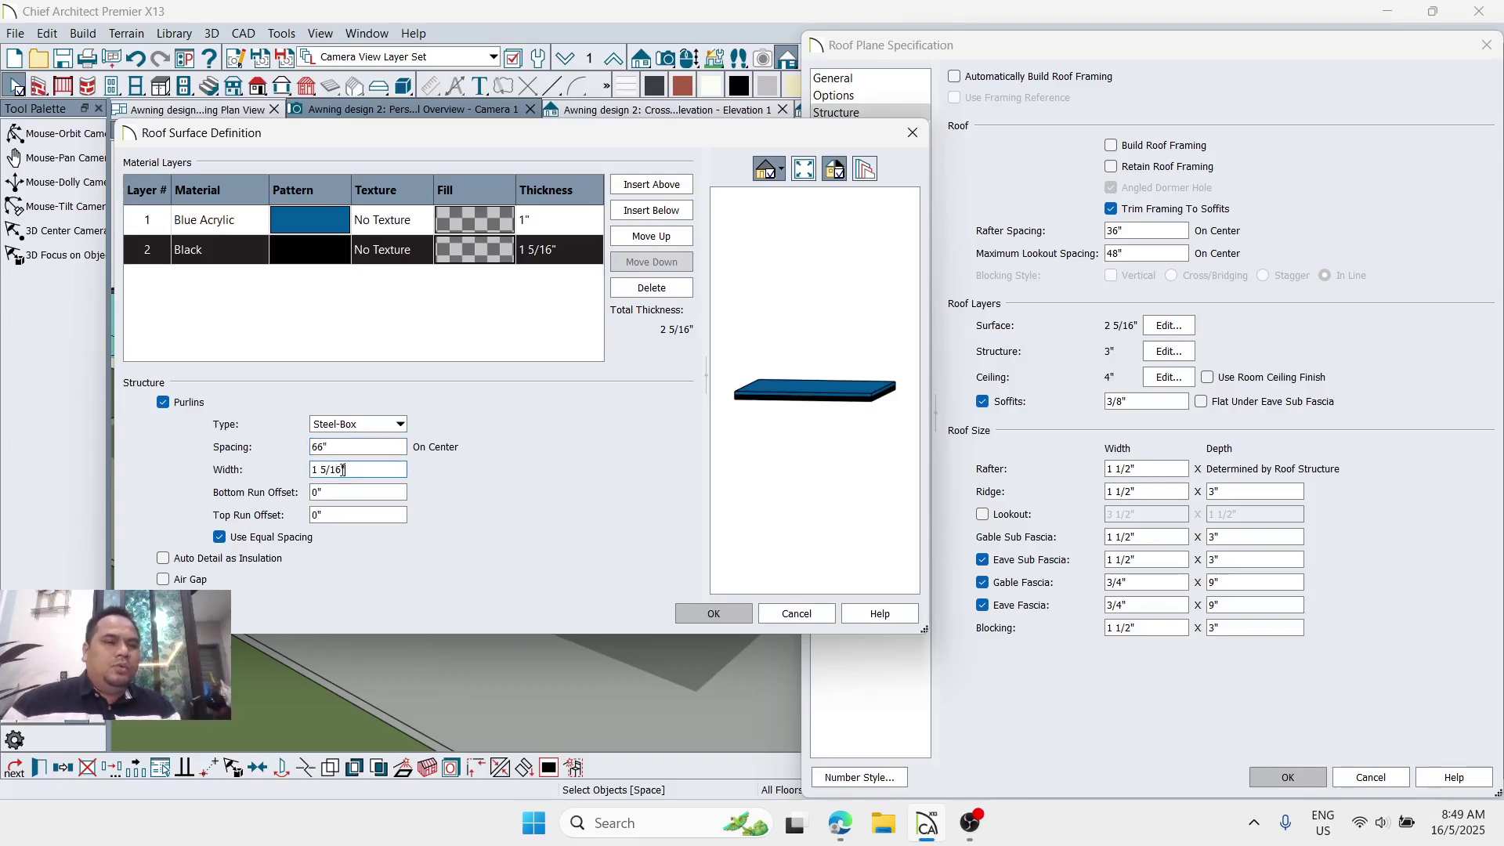
{"action": "left_click_drag", "start_coordinate": [342, 470], "coordinate": [310, 472]}
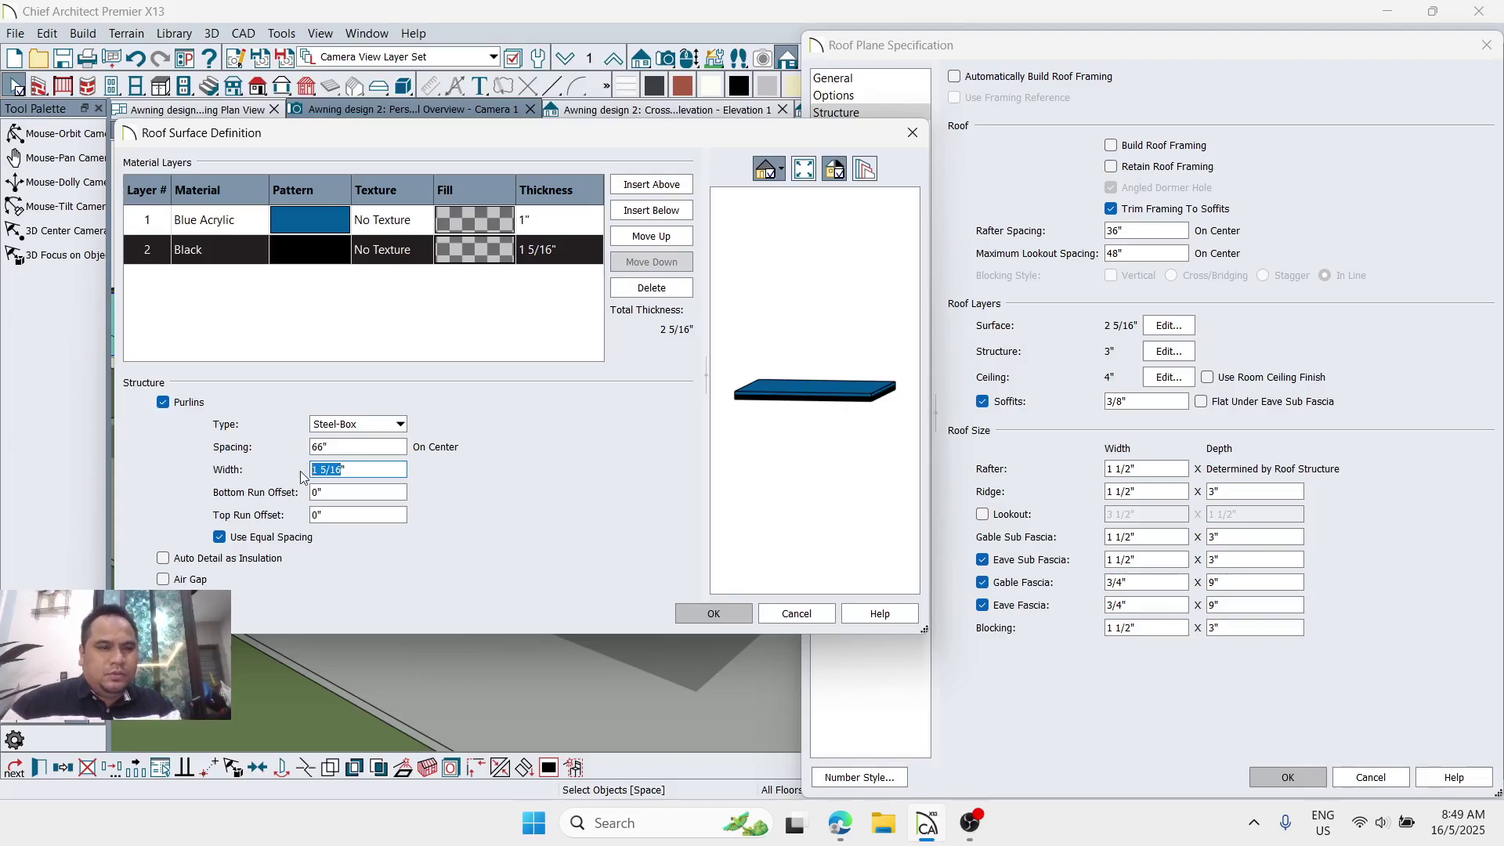
{"action": "type", "text": "2"}
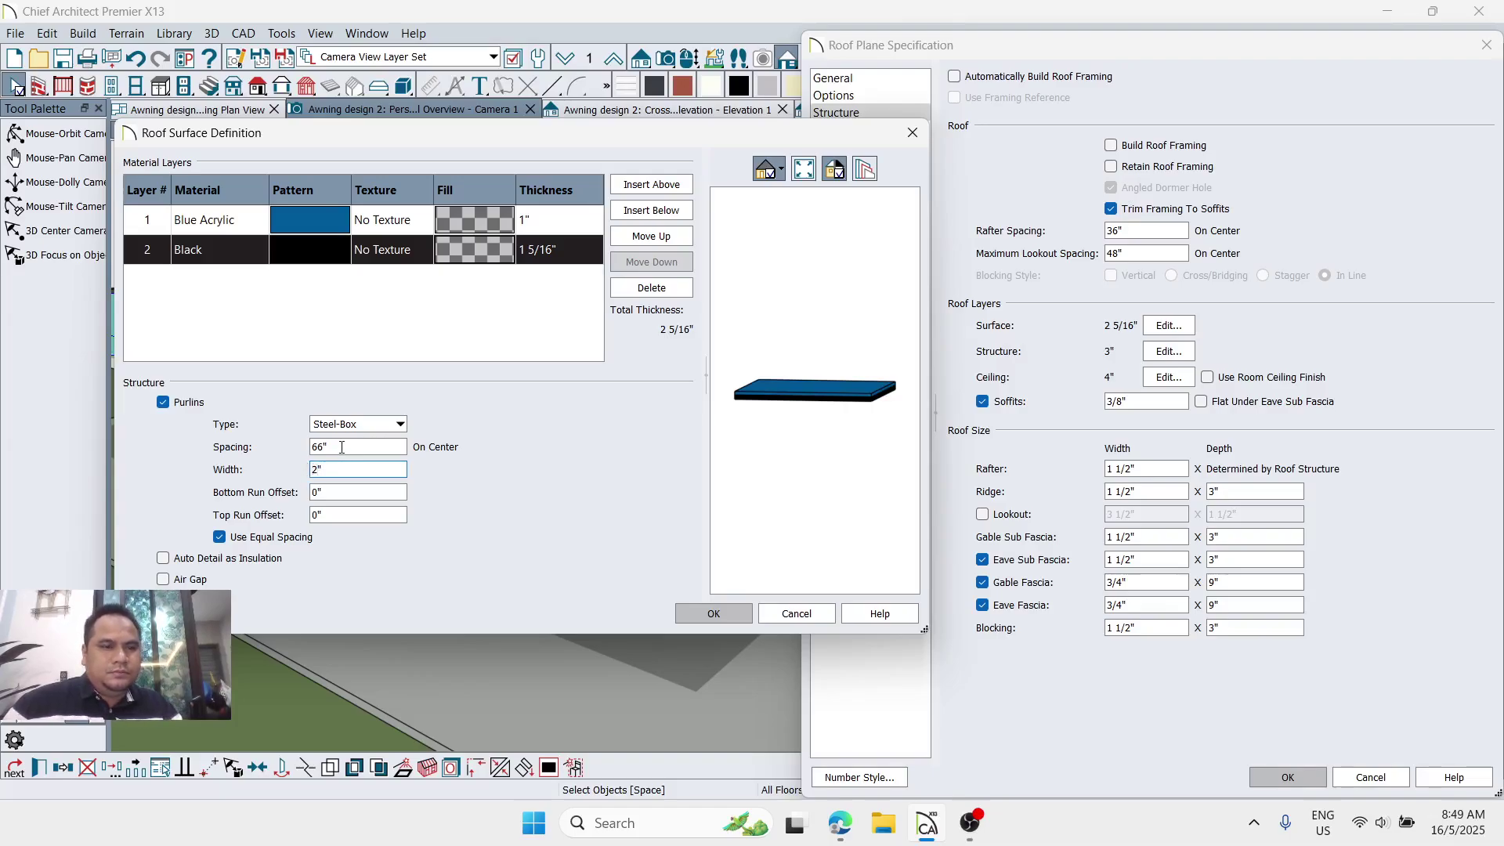
{"action": "left_click", "coordinate": [341, 448]}
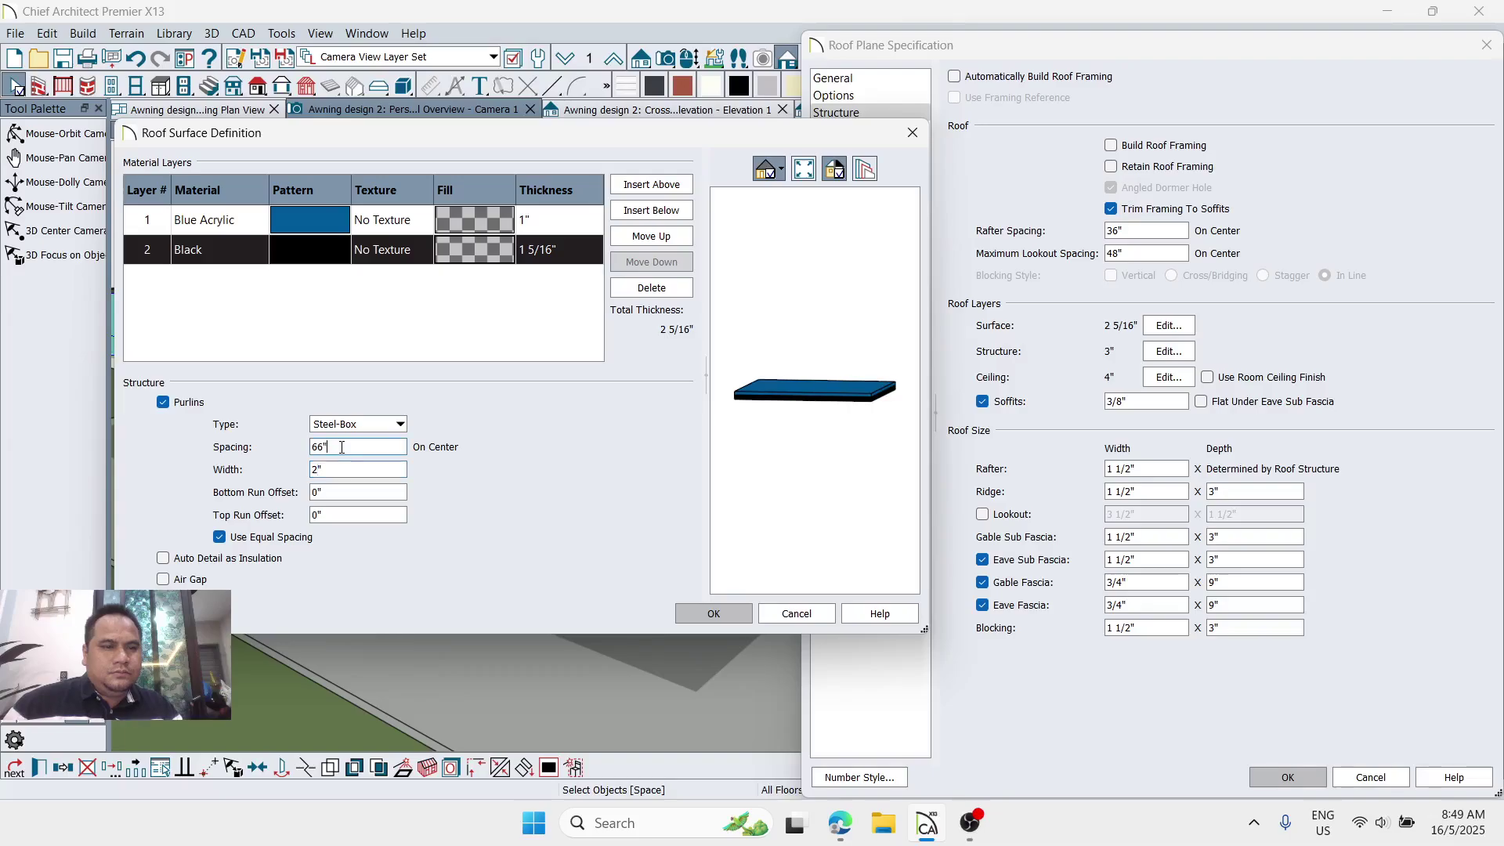
{"action": "left_click", "coordinate": [338, 493]}
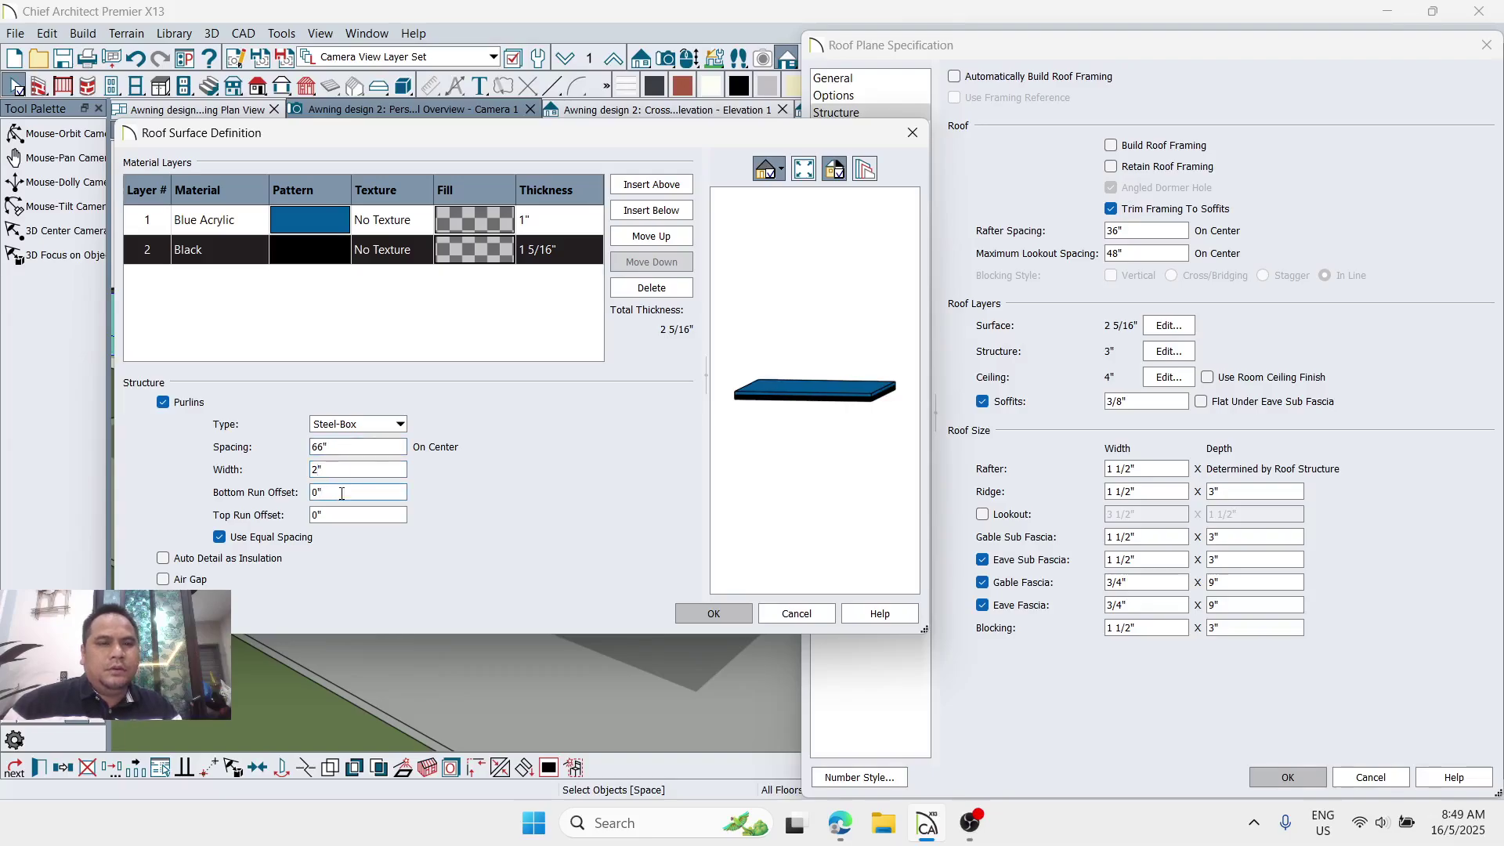
{"action": "left_click", "coordinate": [344, 426]}
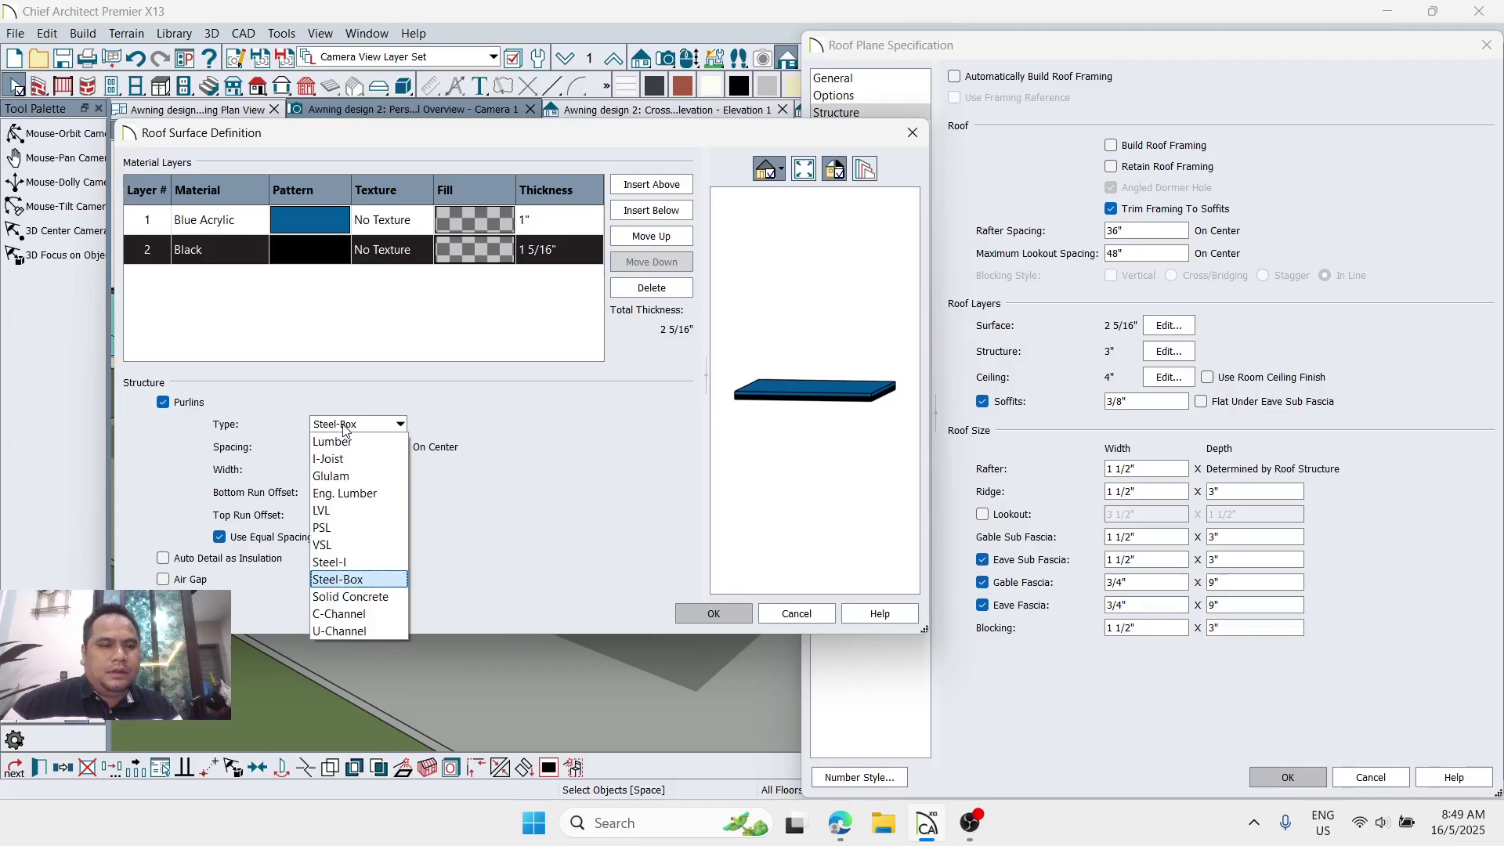
{"action": "left_click", "coordinate": [343, 426]}
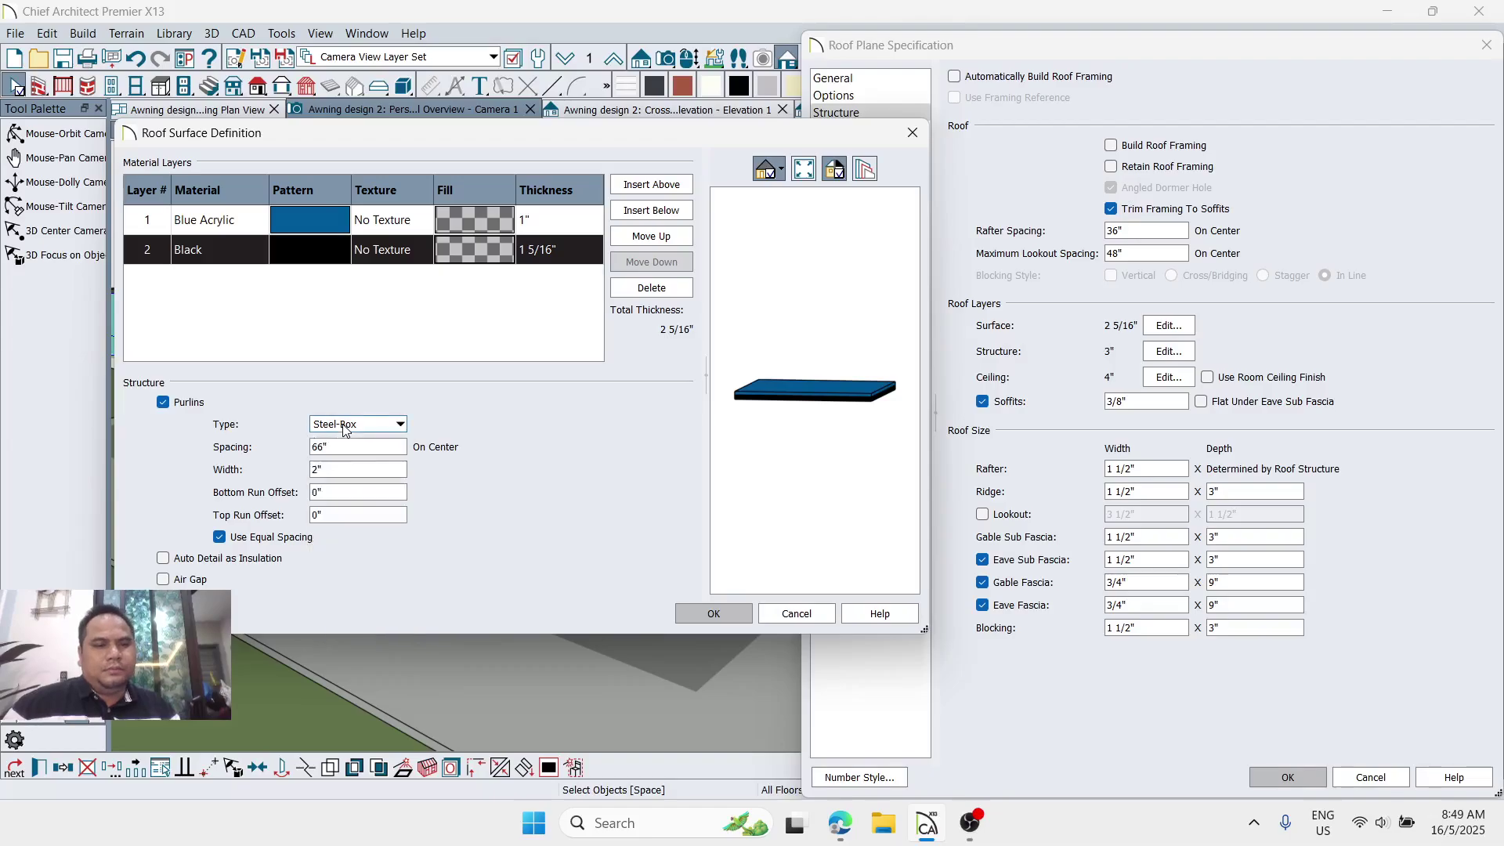
Step: Set the thickness of the black purlin layer to 3" and accept the roof surface definition
{"action": "left_click", "coordinate": [544, 251]}
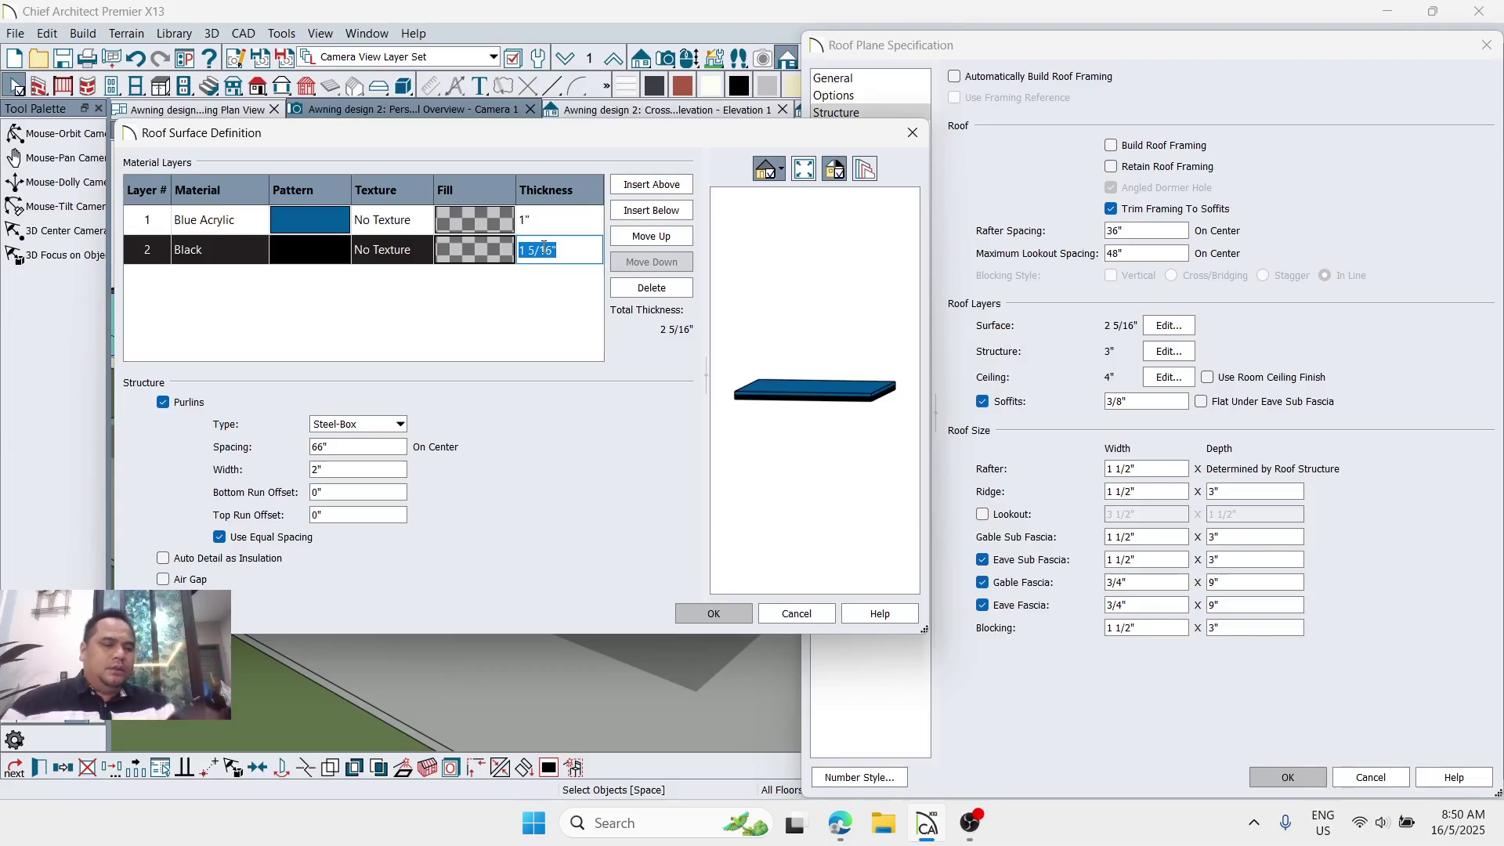
{"action": "type", "text": "3"}
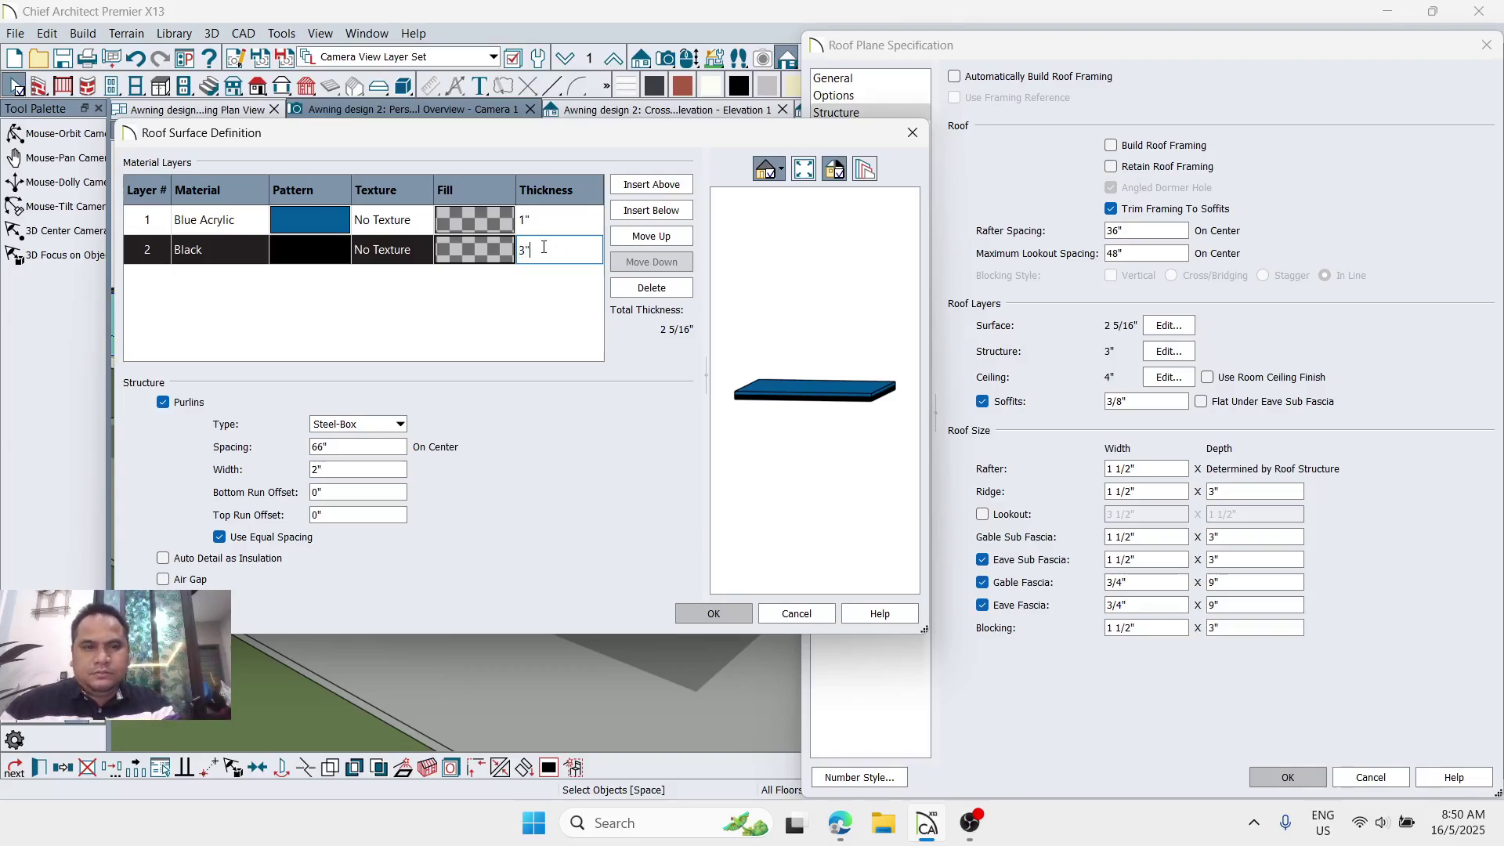
{"action": "left_click", "coordinate": [716, 612]}
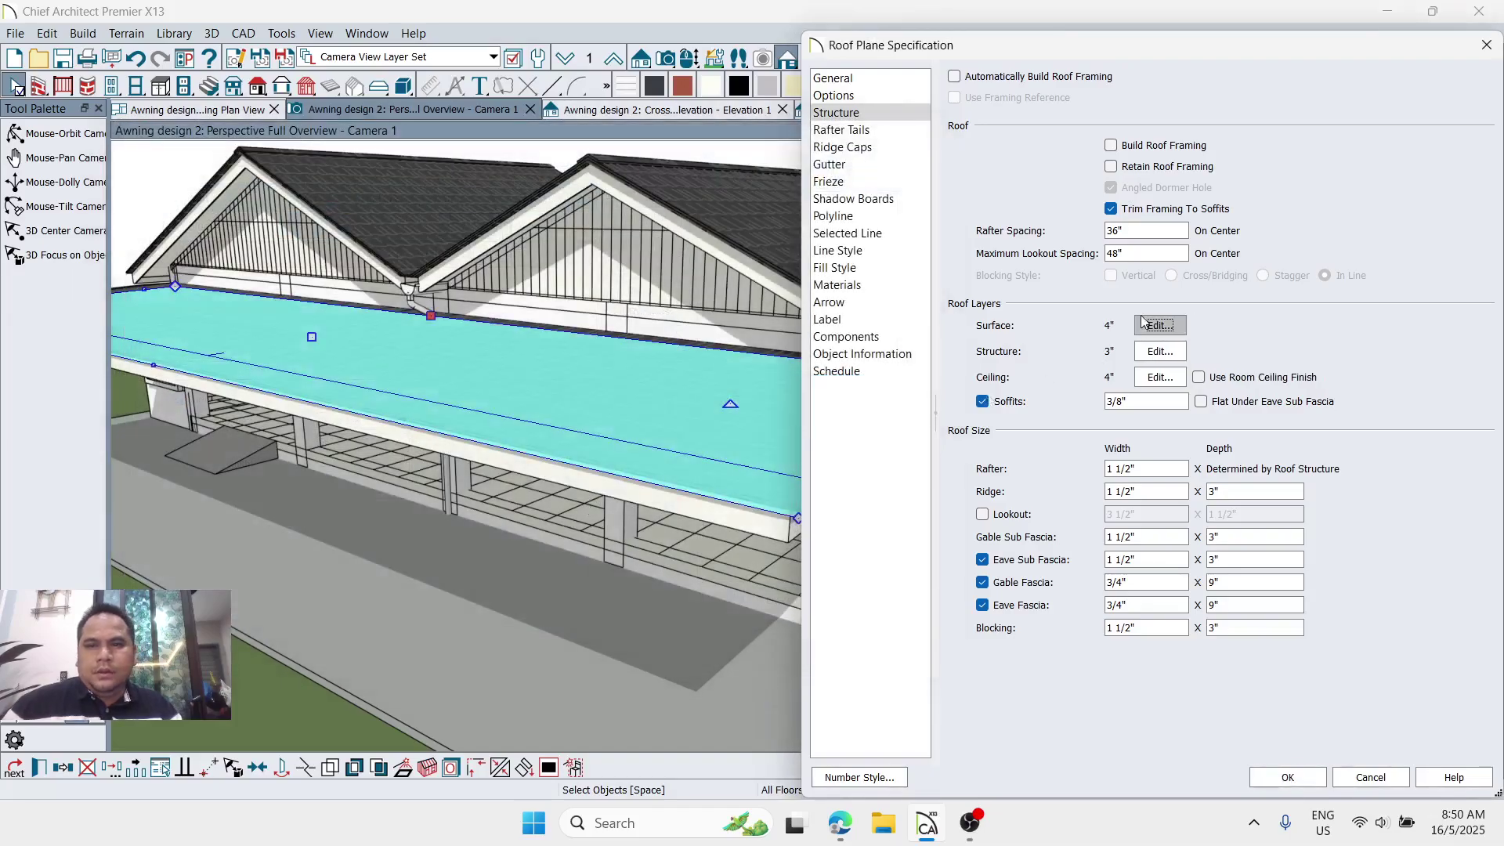
Step: Change the framing type of the white roof structure layer to Steel-Box and accept the structure definition
{"action": "left_click", "coordinate": [1153, 352]}
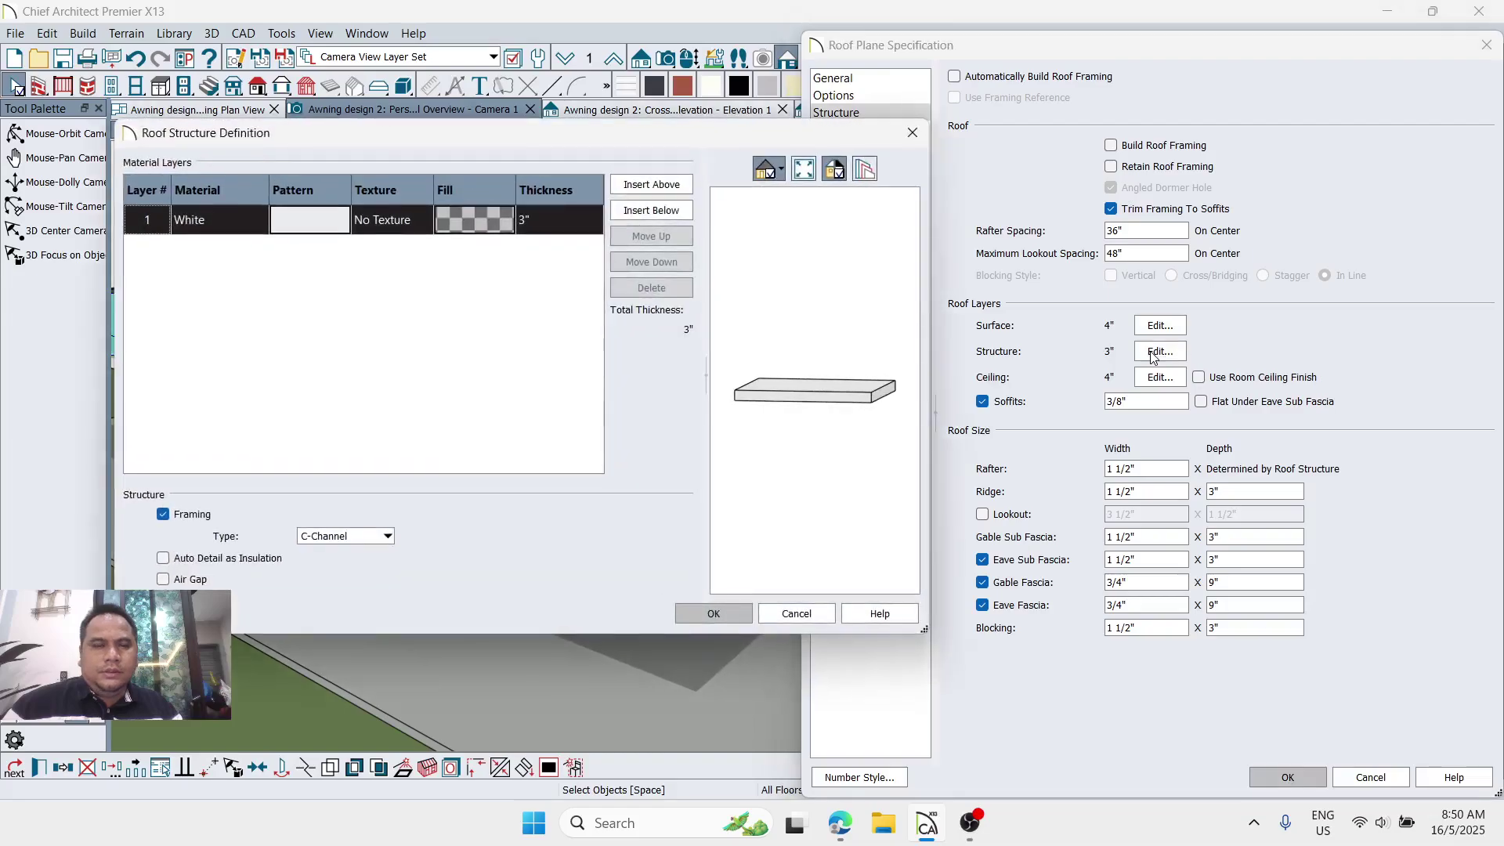
{"action": "left_click", "coordinate": [537, 211]}
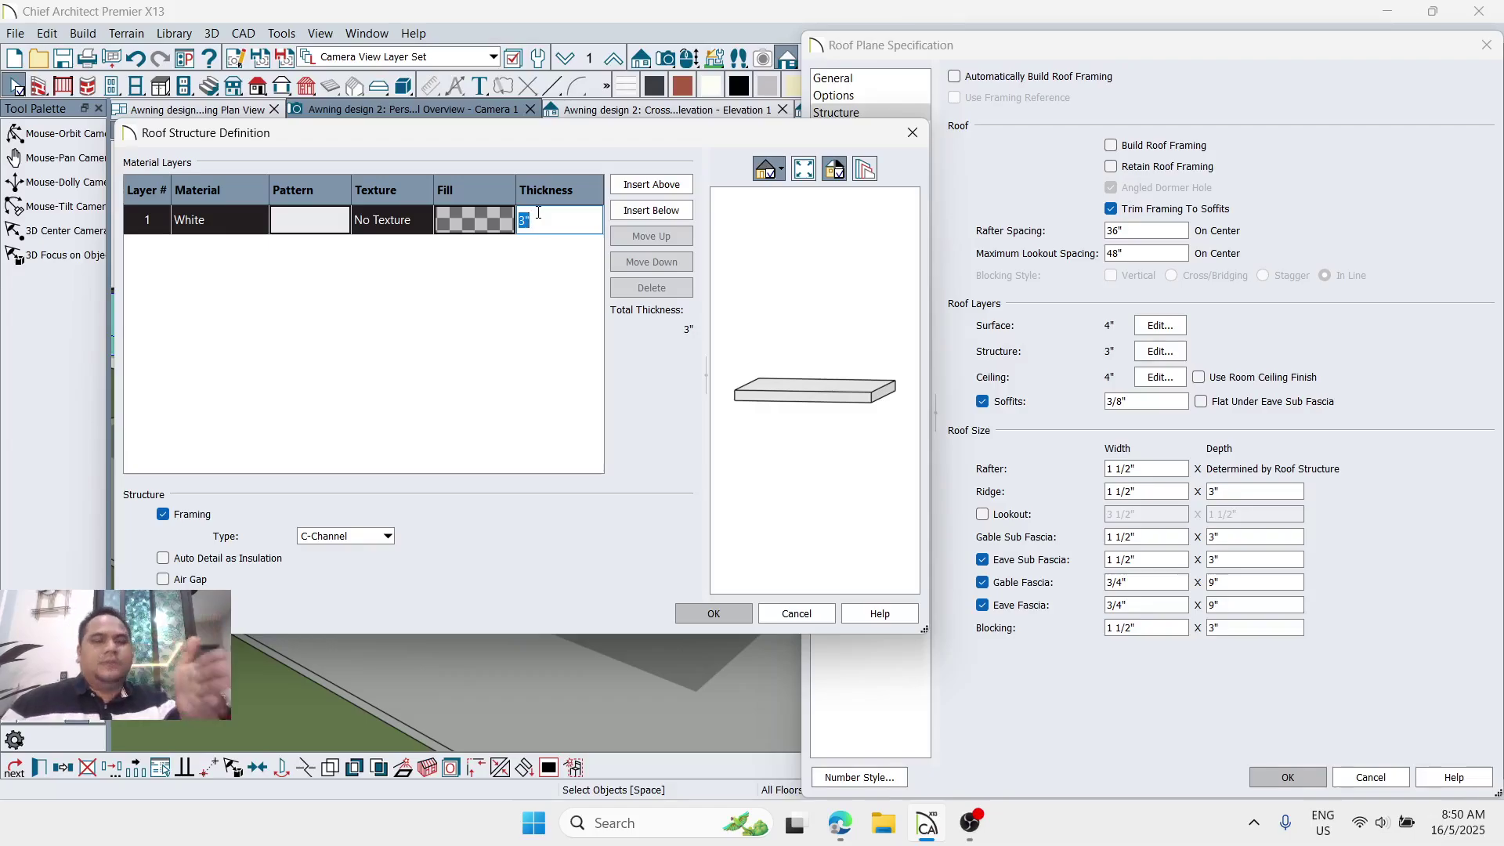
{"action": "left_click", "coordinate": [346, 536]}
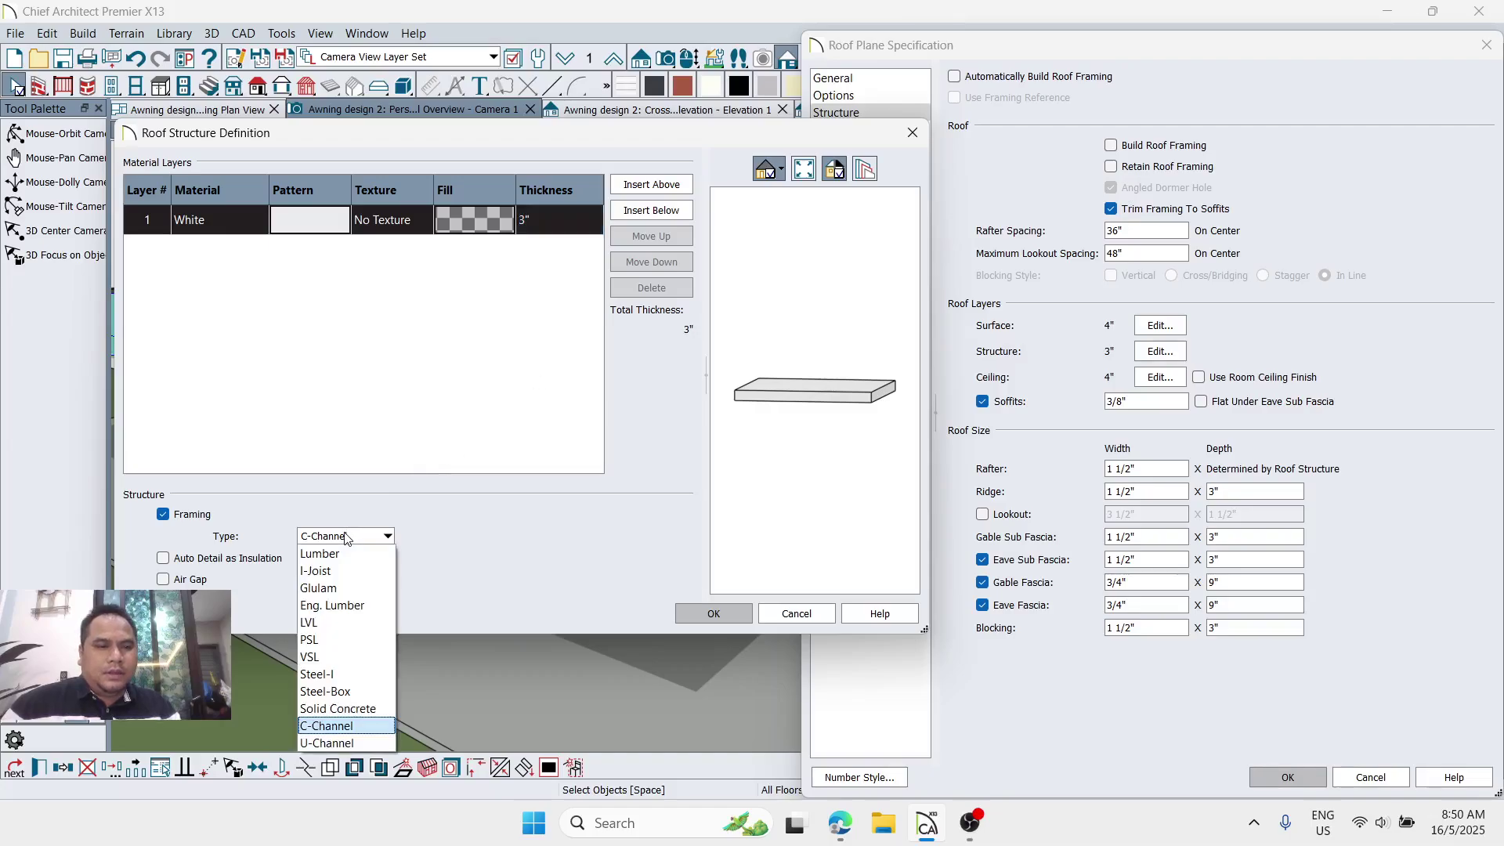
{"action": "left_click", "coordinate": [345, 691]}
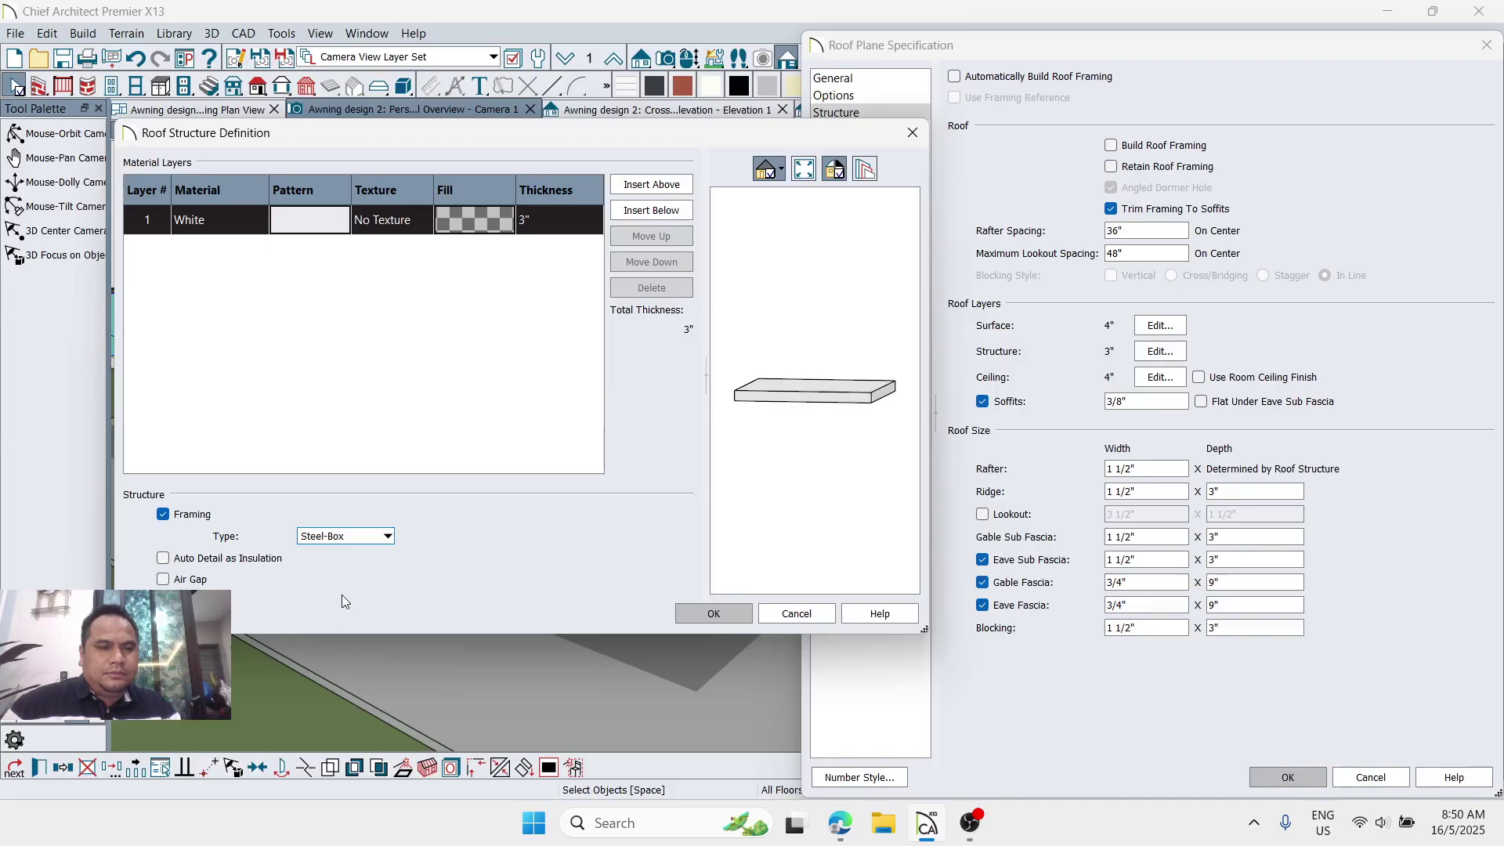
{"action": "left_click", "coordinate": [701, 617]}
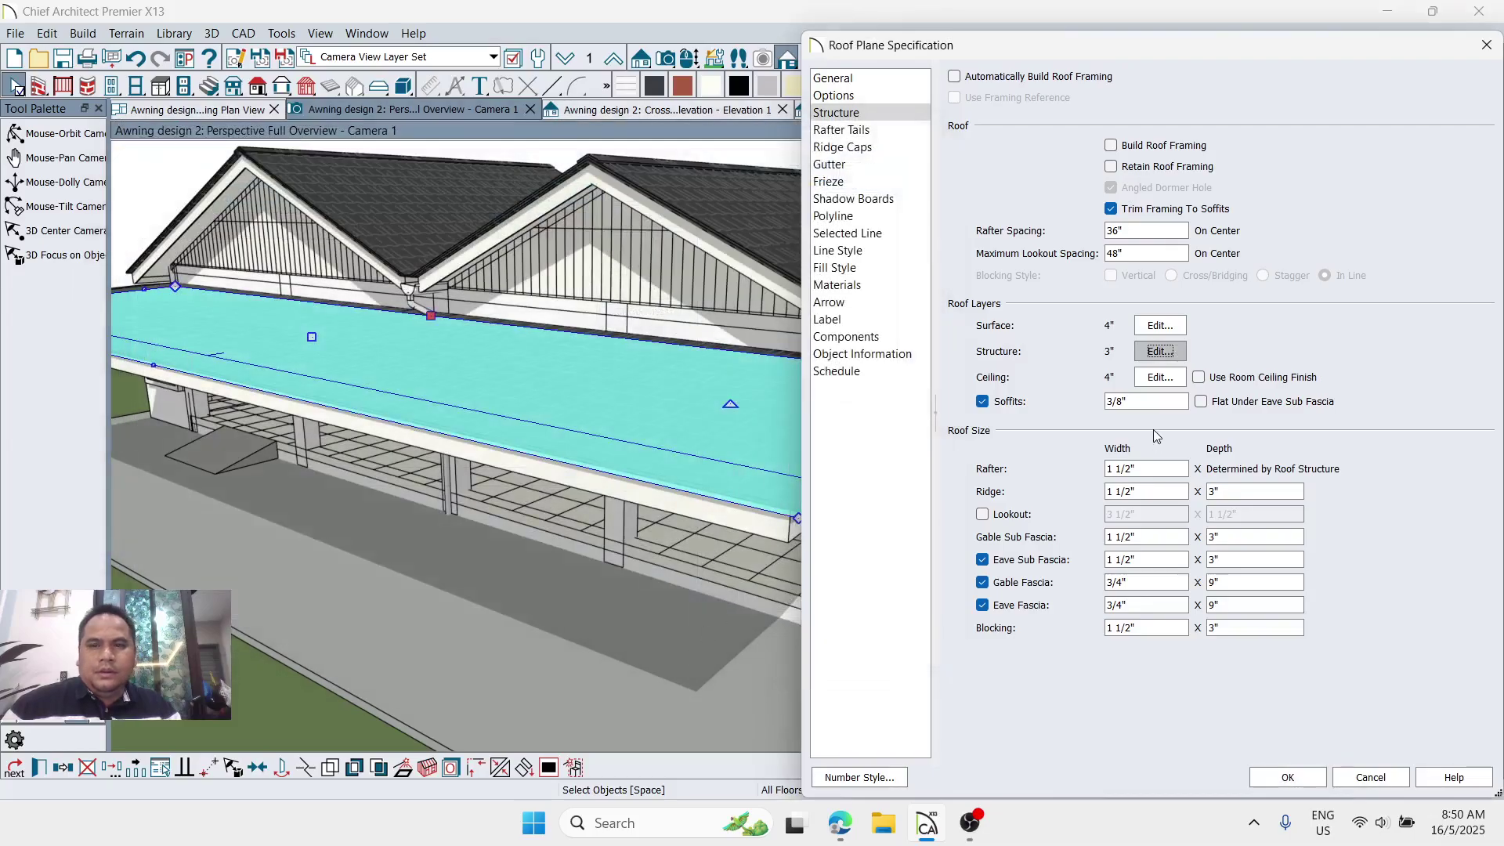
Step: Delete the white ceiling finish layer from the roof plane and accept the ceiling definition
{"action": "left_click", "coordinate": [1144, 378]}
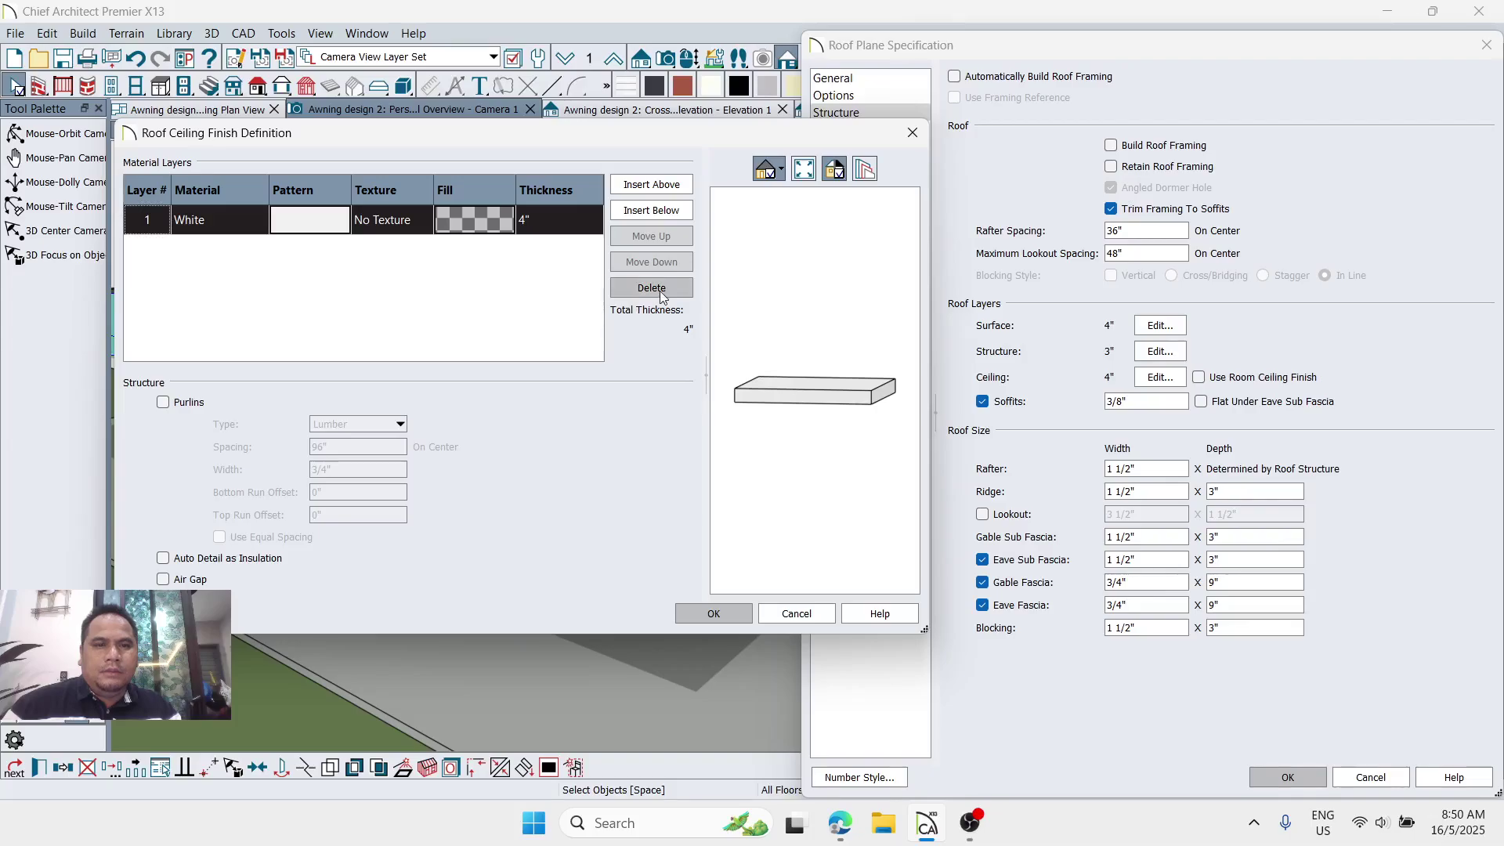
{"action": "left_click", "coordinate": [660, 288]}
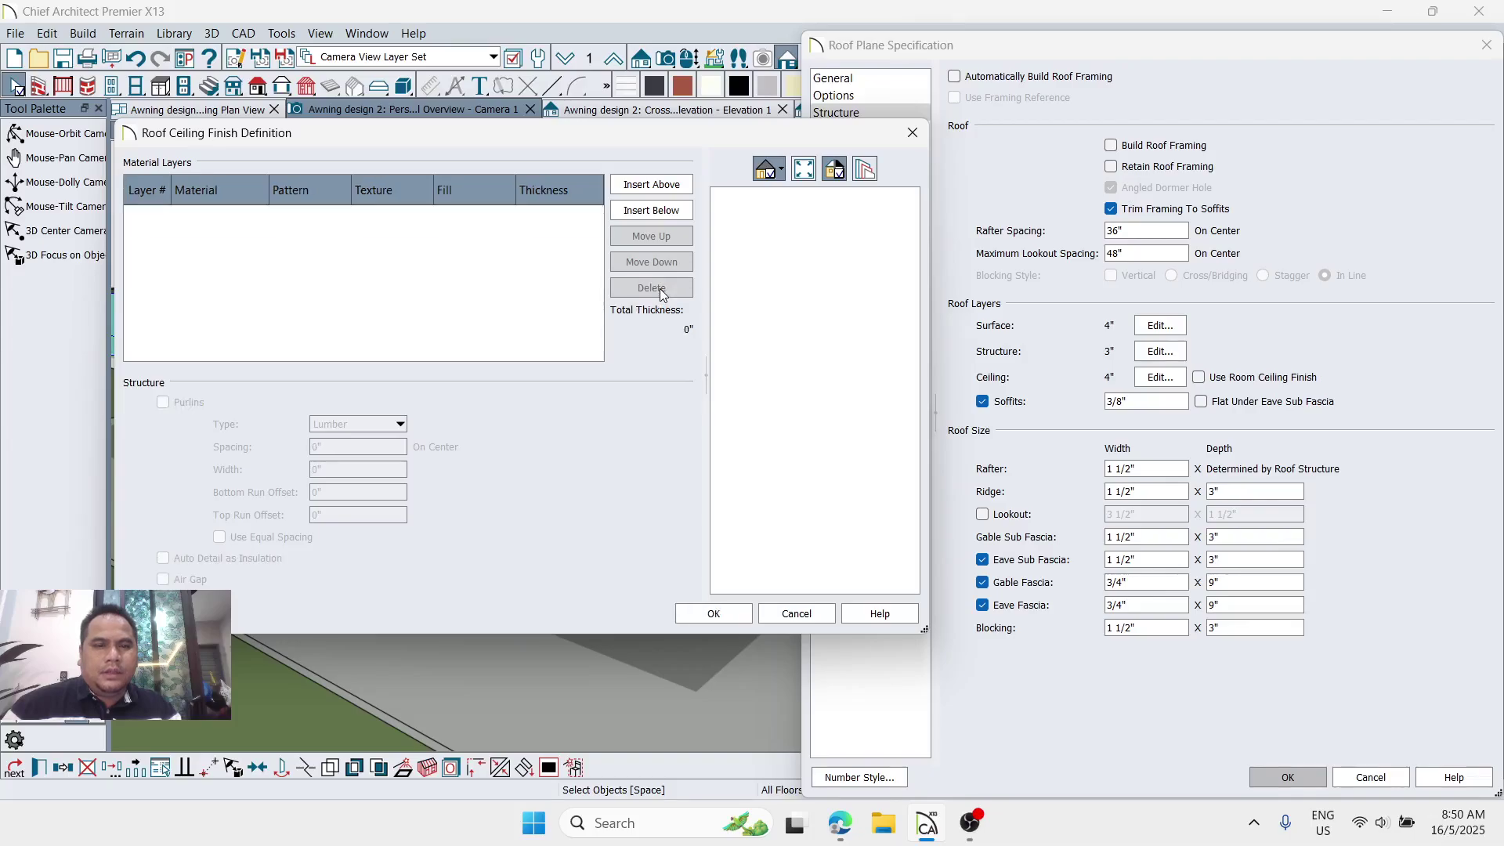
{"action": "left_click", "coordinate": [715, 615]}
Step: Turn off the roof plane's soffits, eave sub fascia, gable fascia and eave fascia
{"action": "left_click", "coordinate": [1006, 402]}
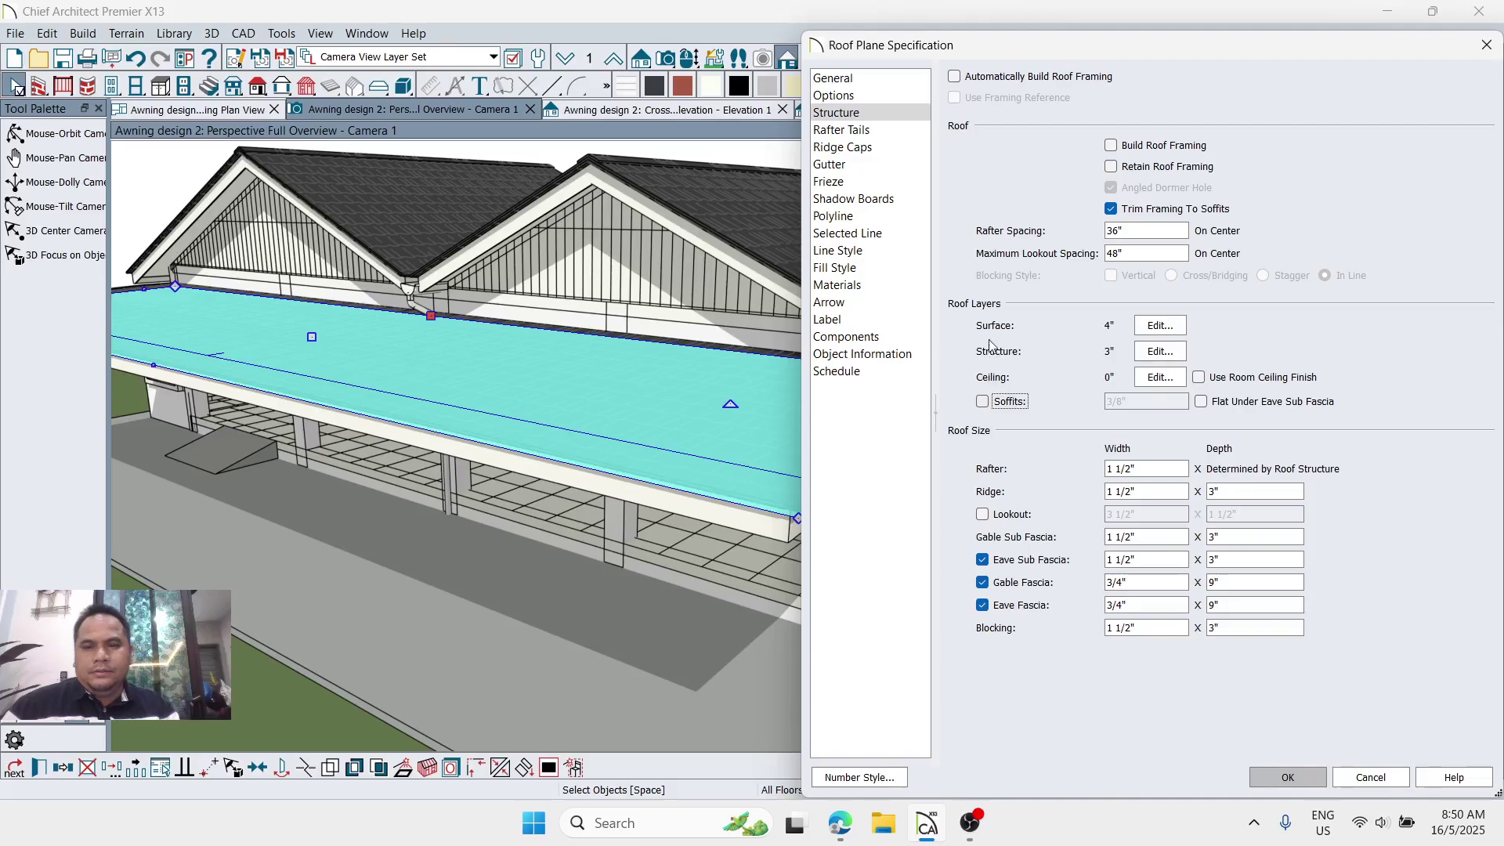
{"action": "left_click", "coordinate": [984, 561]}
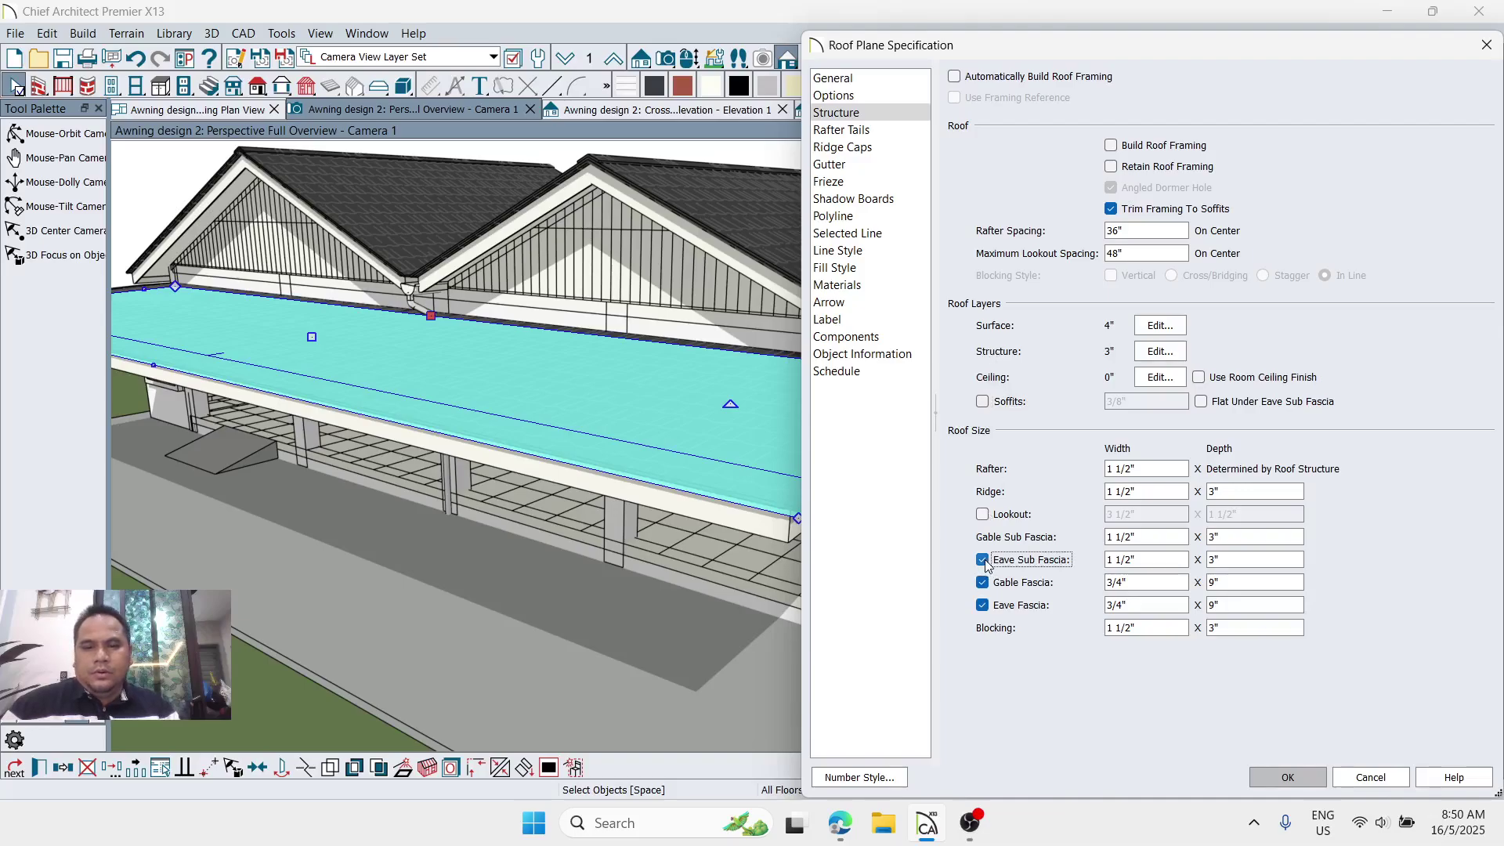
{"action": "left_click", "coordinate": [983, 583]}
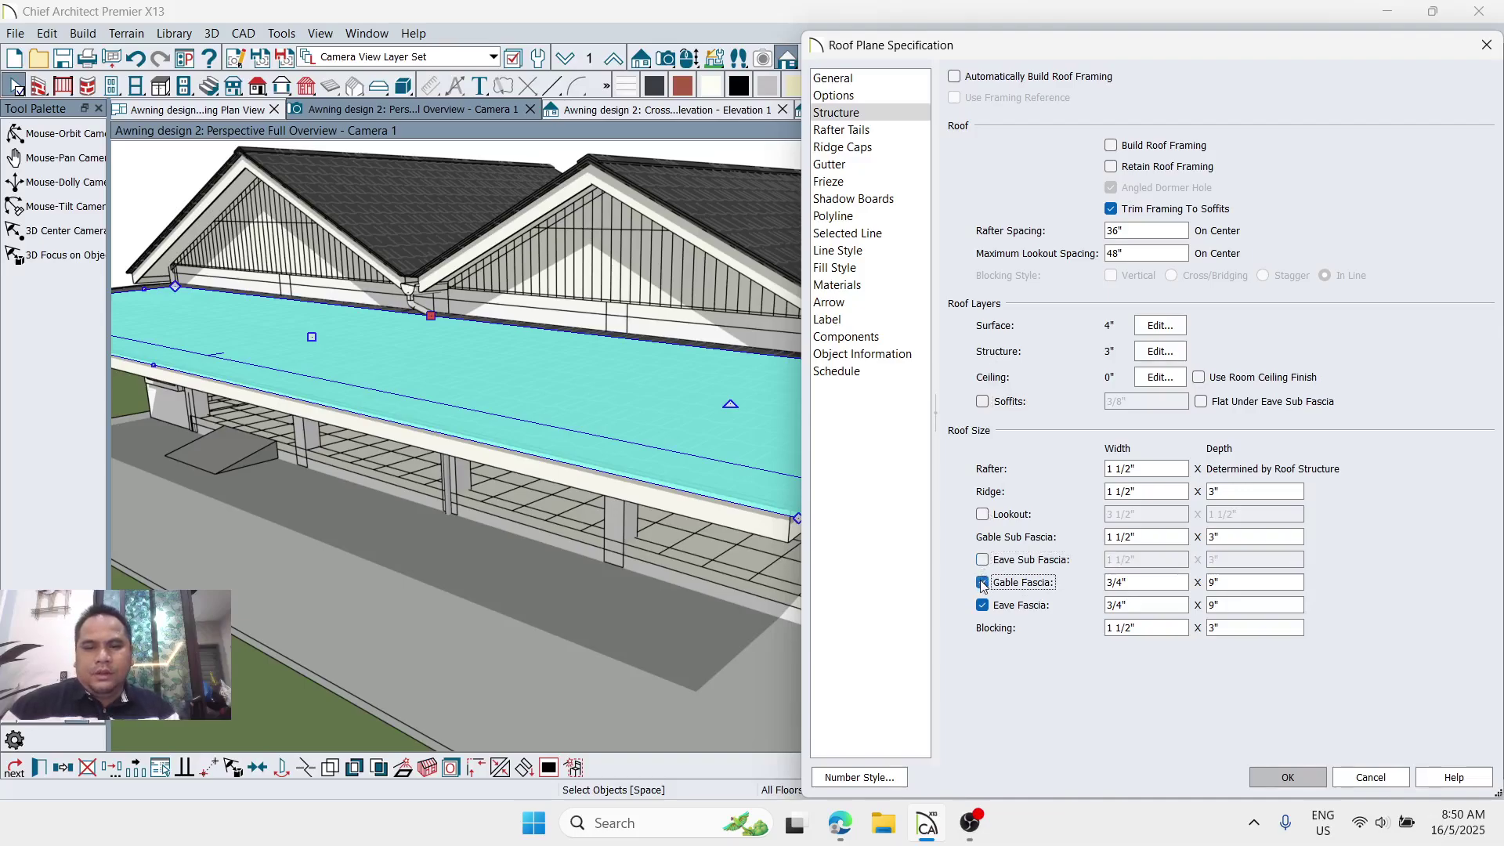
Step: Delete the default ridge cap molding profile from the roof plane
{"action": "left_click", "coordinate": [860, 130]}
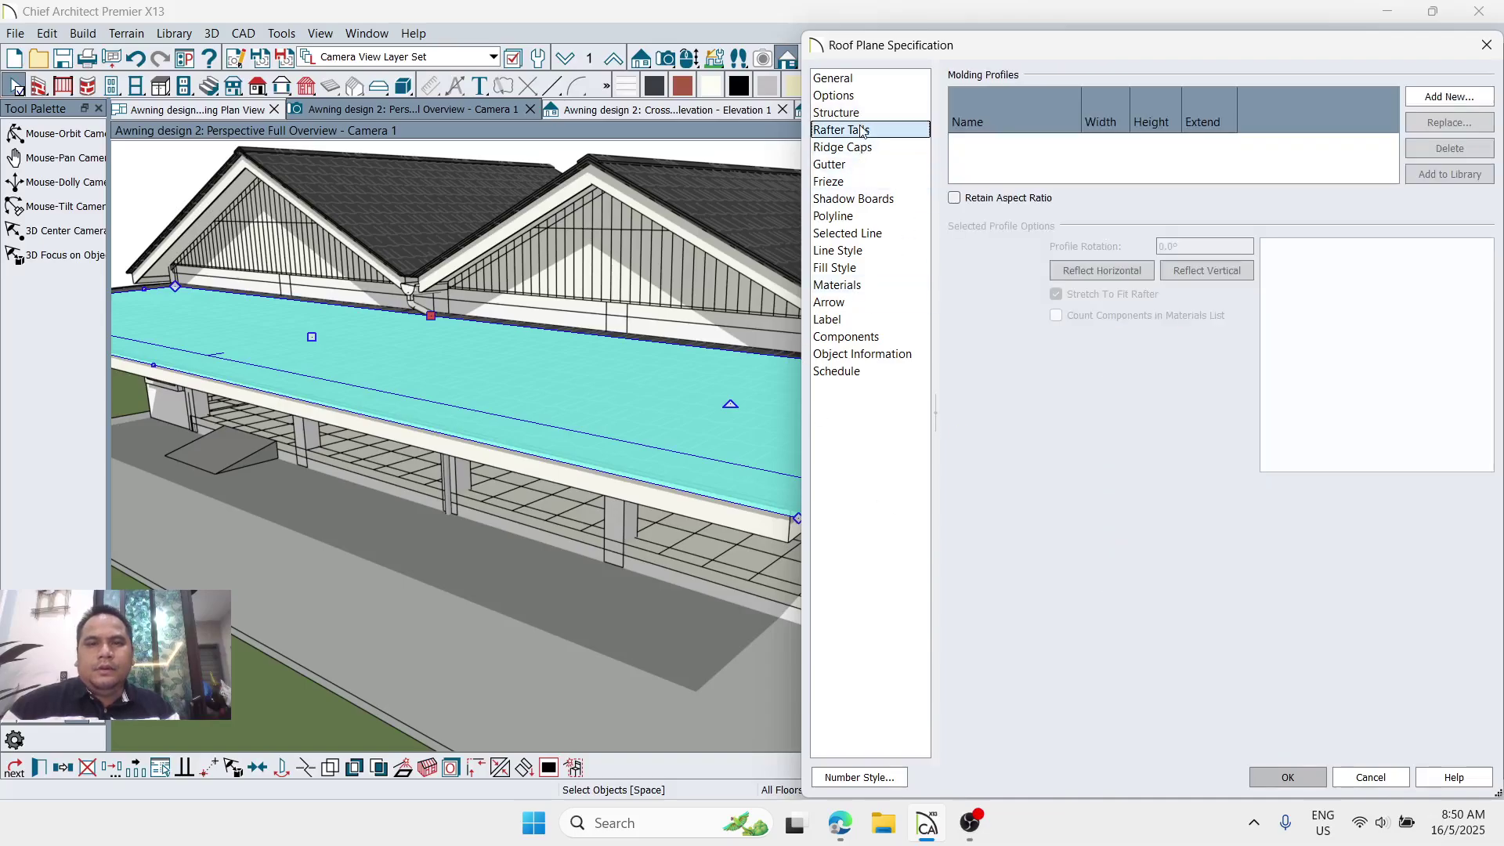
{"action": "left_click", "coordinate": [858, 148]}
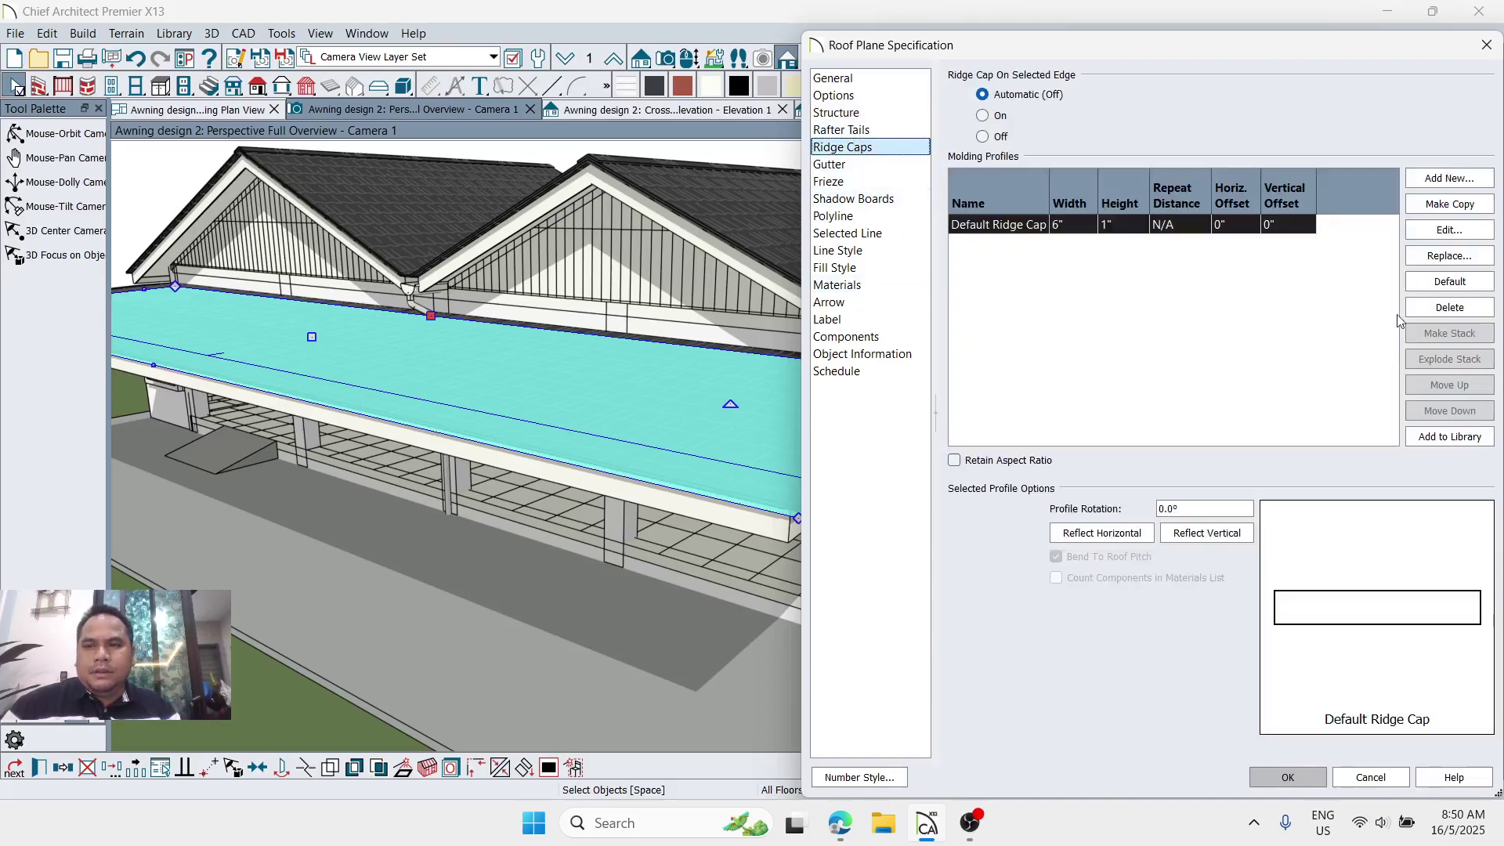
{"action": "left_click", "coordinate": [1449, 307]}
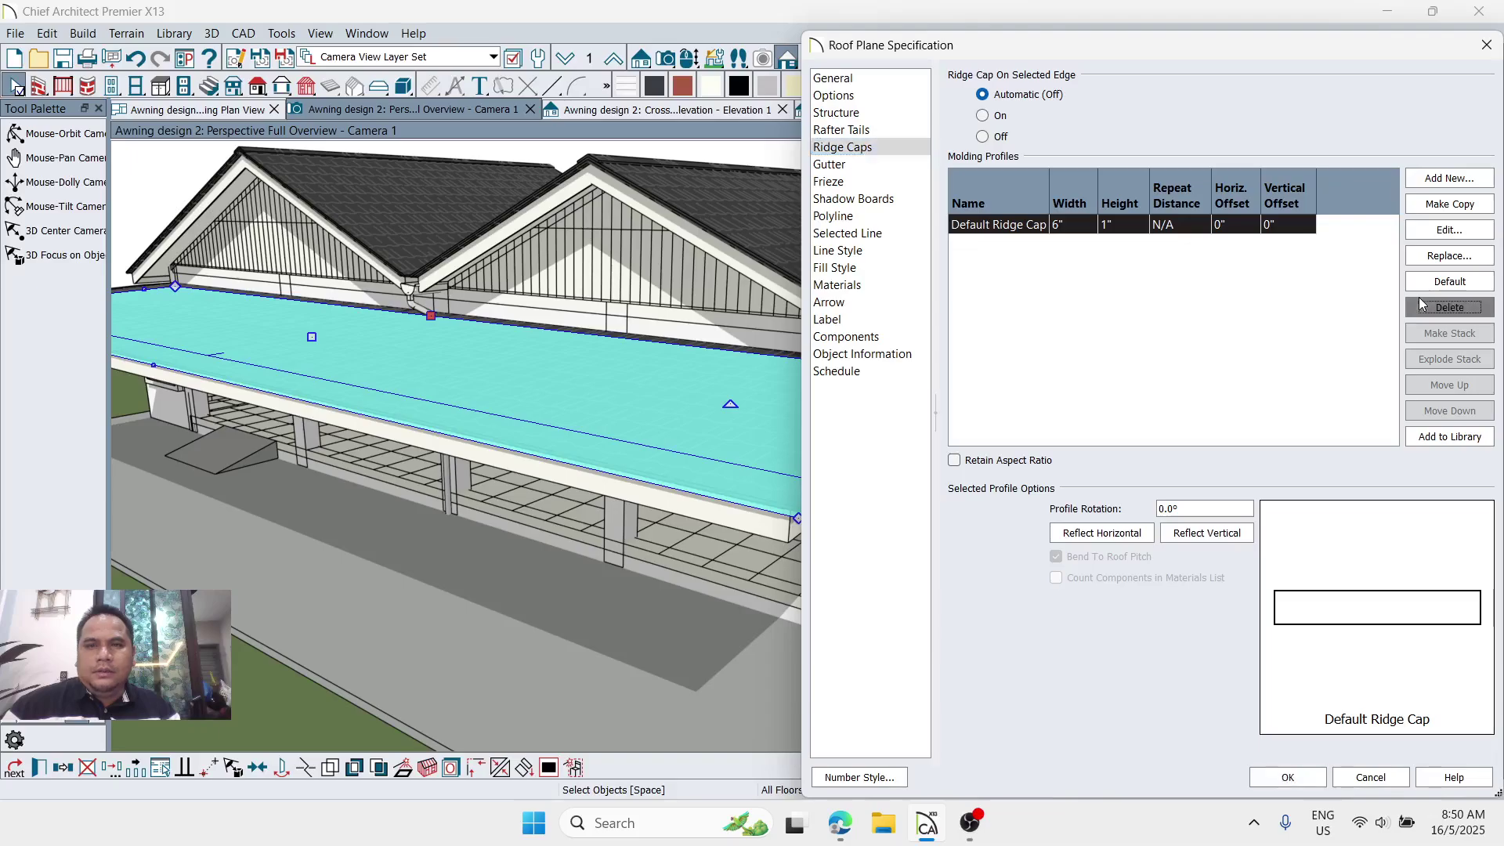
Step: Set both flat crown molding profiles of the roof plane's shadow boards to 6" wide and 4mm high
{"action": "left_click", "coordinate": [830, 164]}
{"action": "left_click", "coordinate": [828, 182]}
{"action": "left_click", "coordinate": [832, 199]}
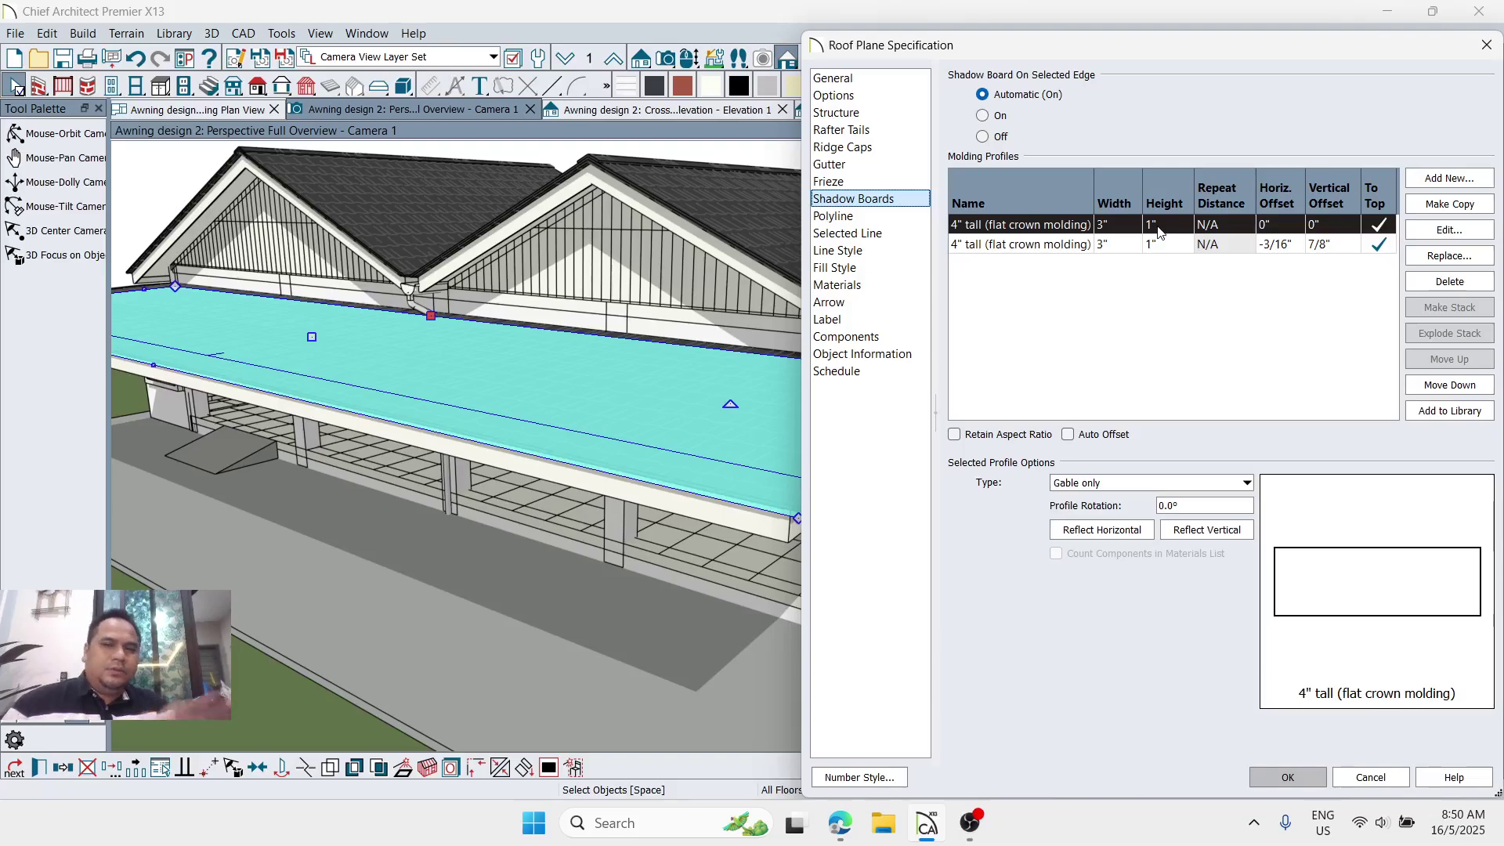
{"action": "left_click", "coordinate": [1110, 224]}
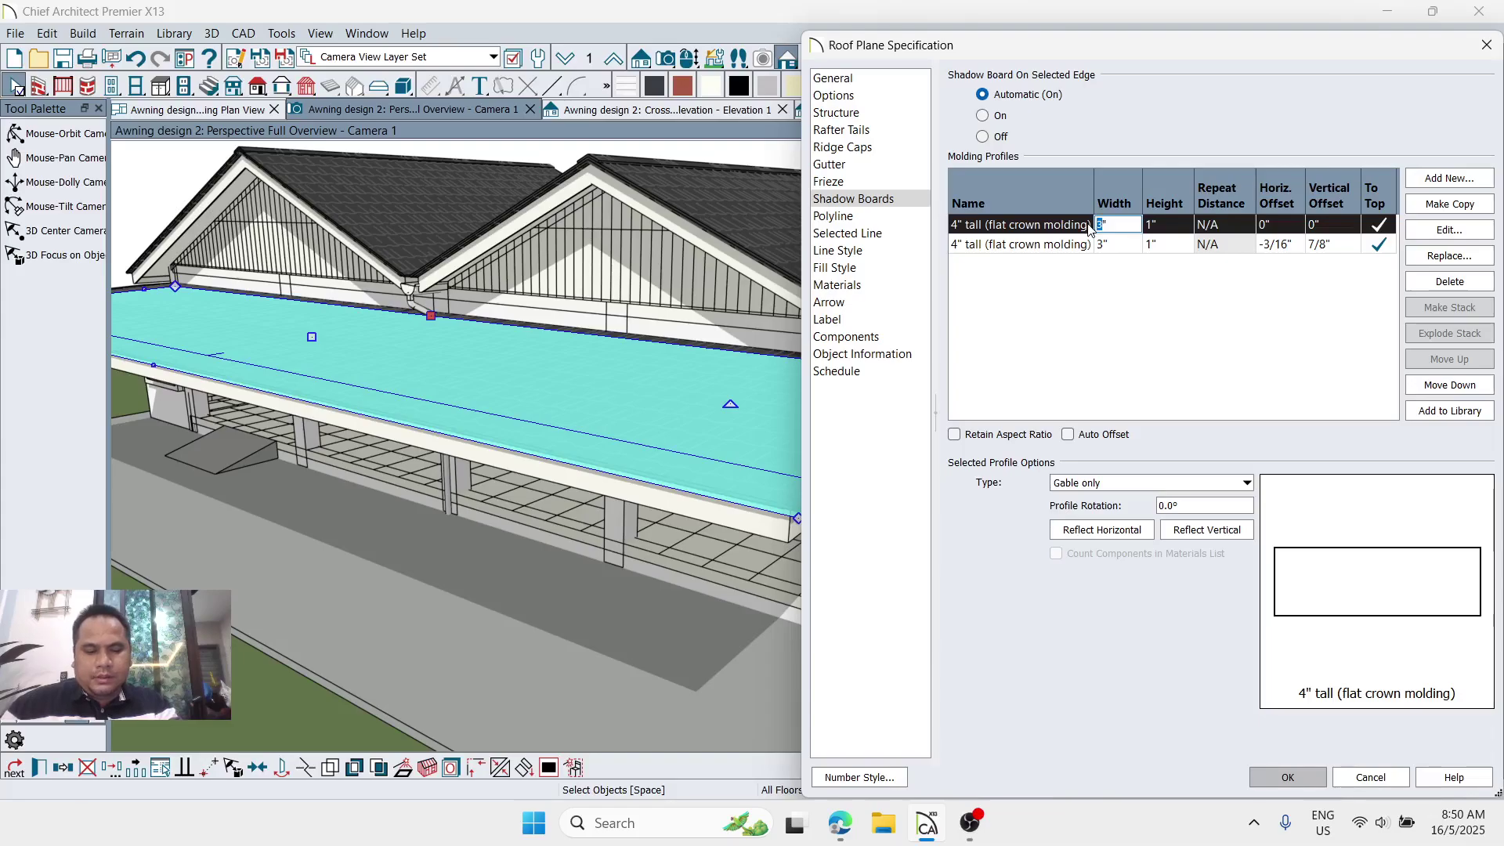
{"action": "type", "text": "6"}
{"action": "left_click", "coordinate": [1101, 245]}
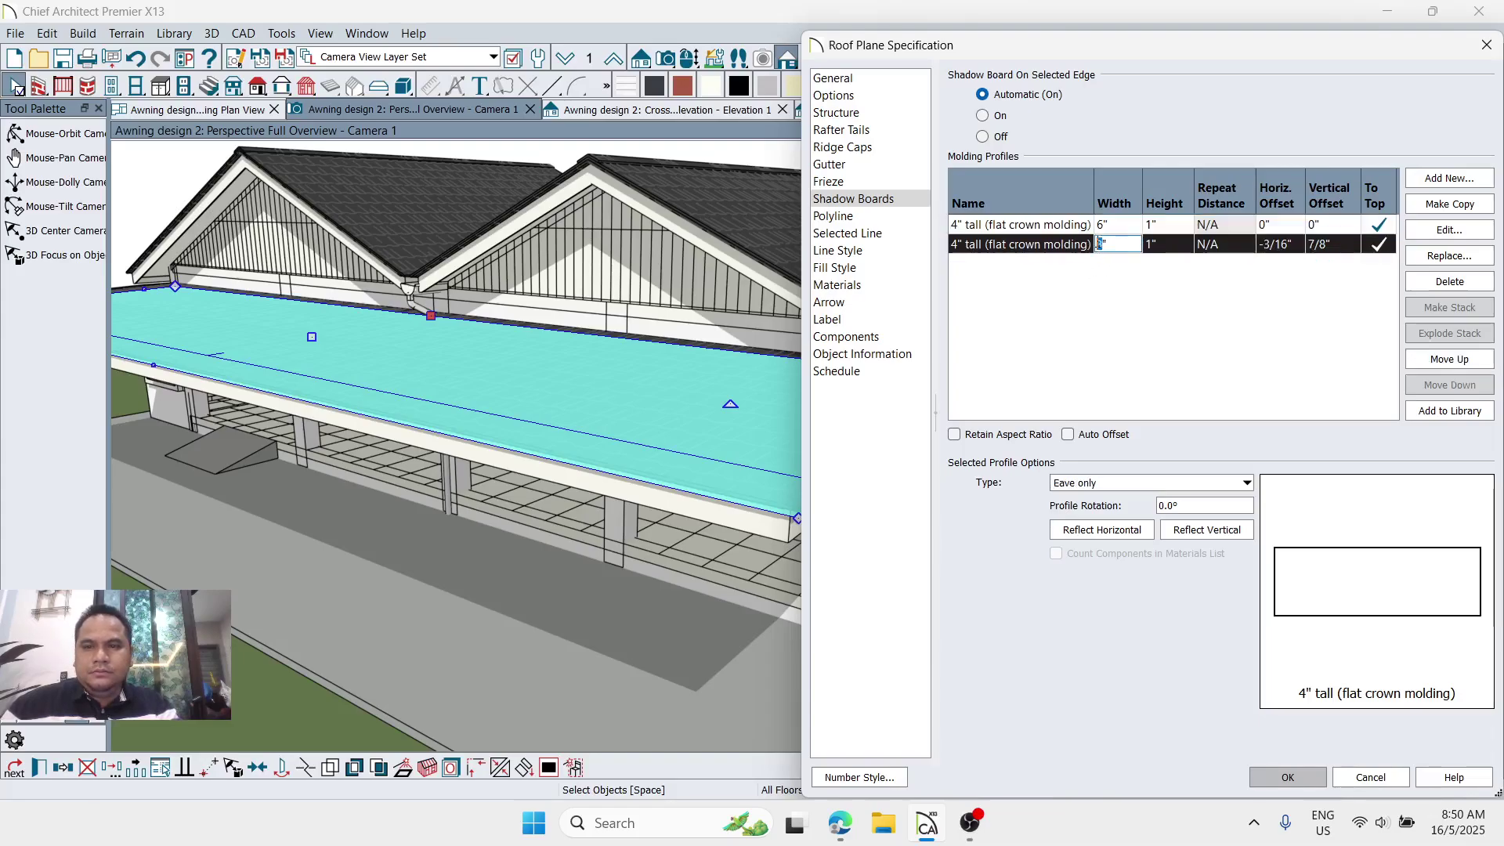
{"action": "type", "text": "6"}
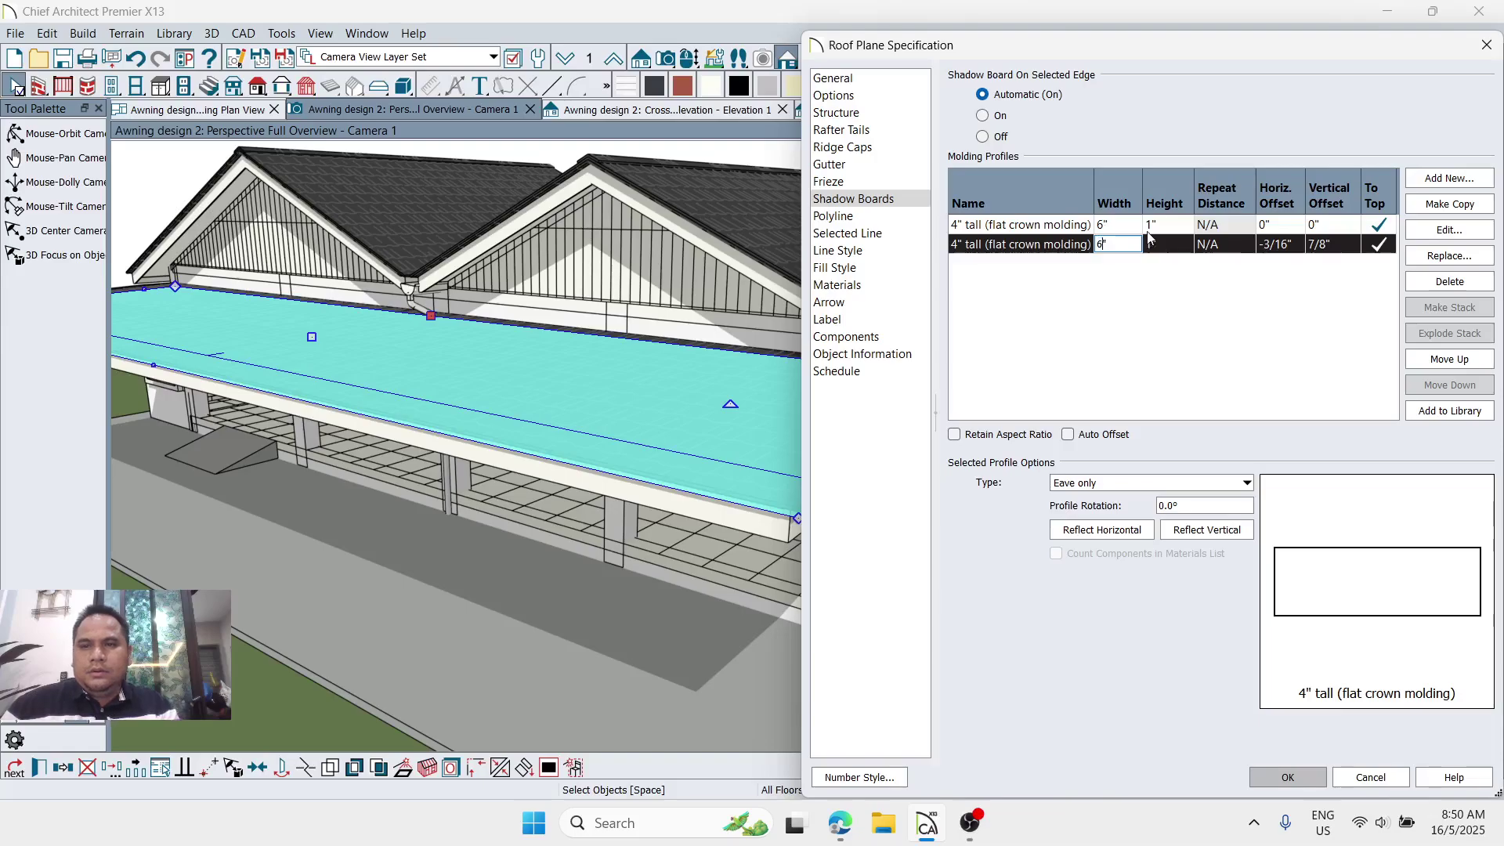
{"action": "left_click", "coordinate": [1163, 228]}
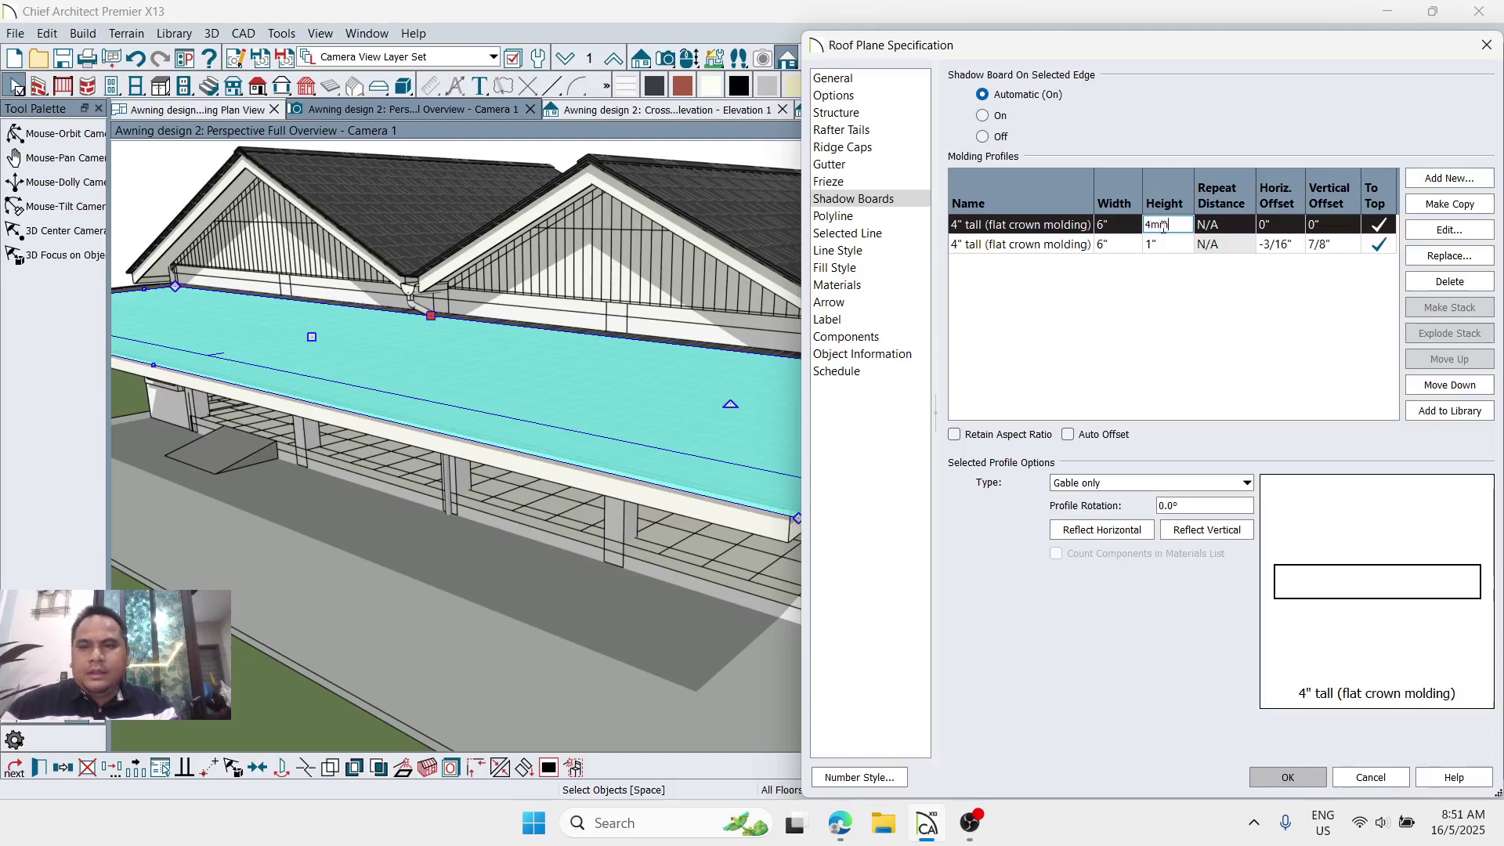
{"action": "left_click", "coordinate": [1164, 246]}
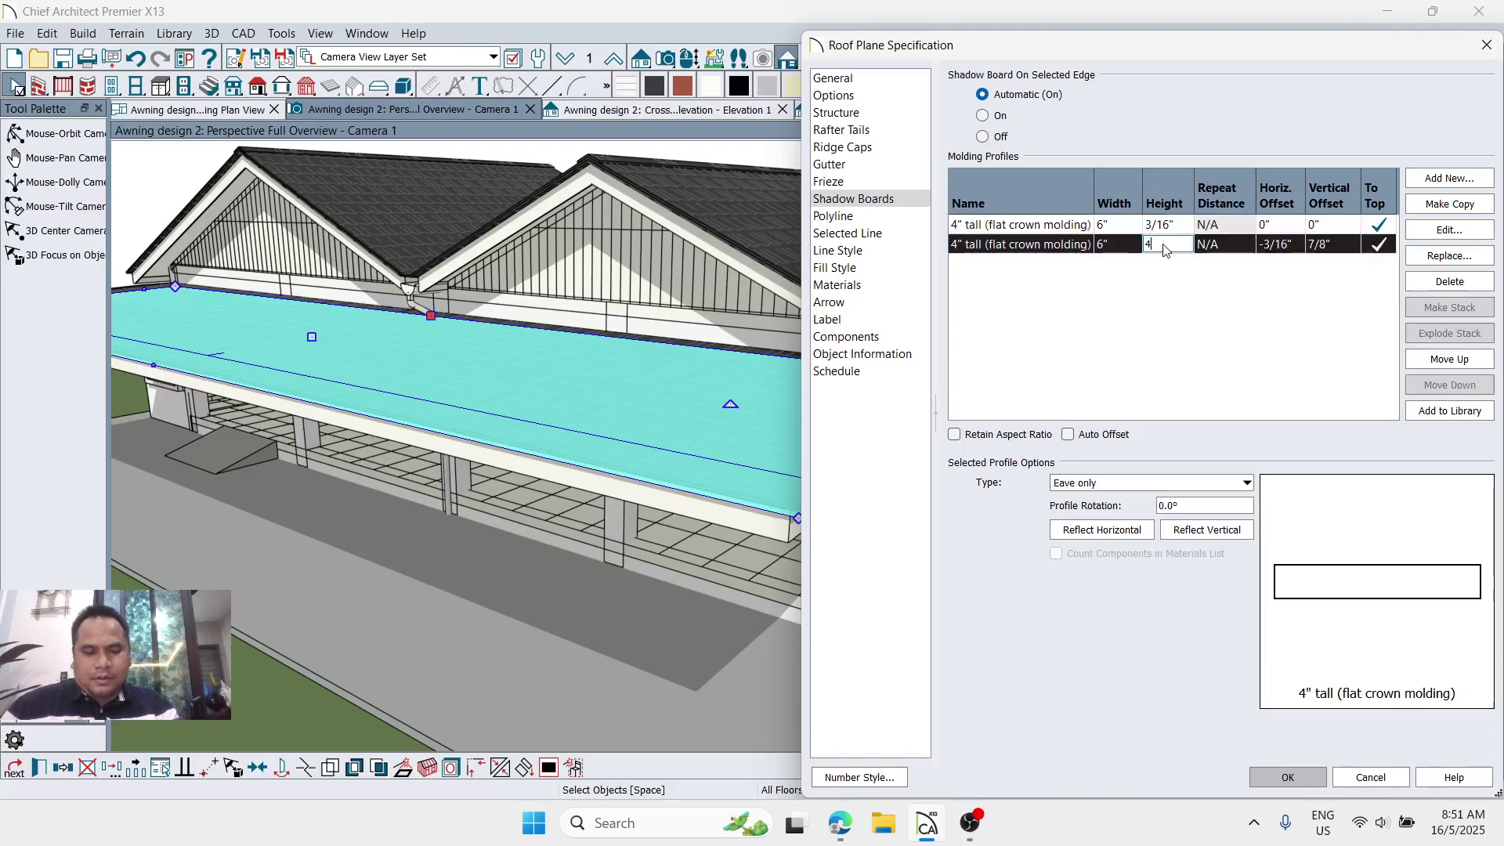
Step: Set the thickness of the Blue Acrylic roof surface layer to 4mm and accept the surface definition
{"action": "left_click", "coordinate": [836, 112]}
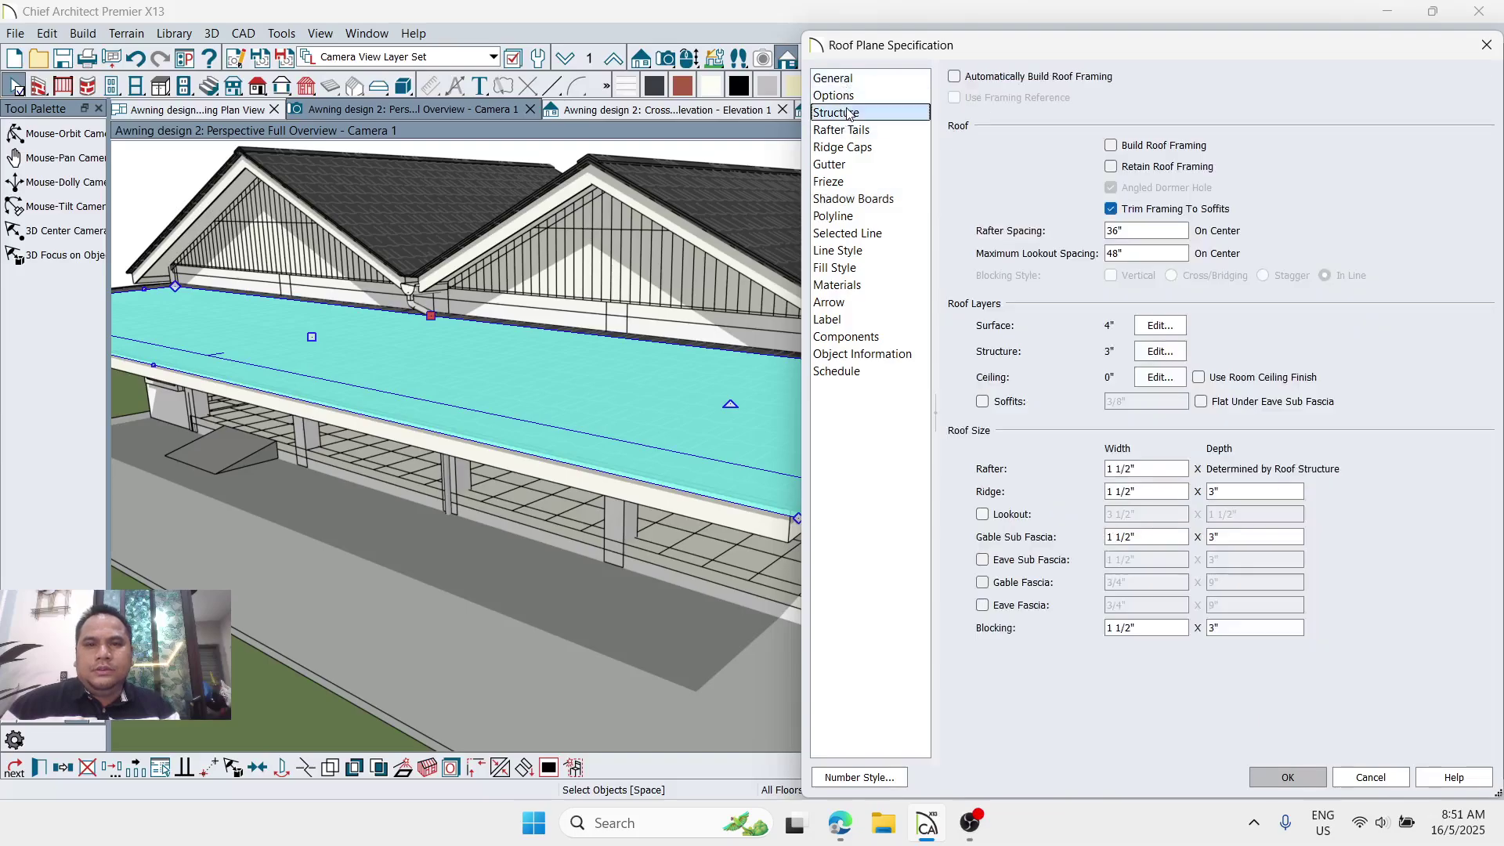
{"action": "left_click", "coordinate": [1160, 325]}
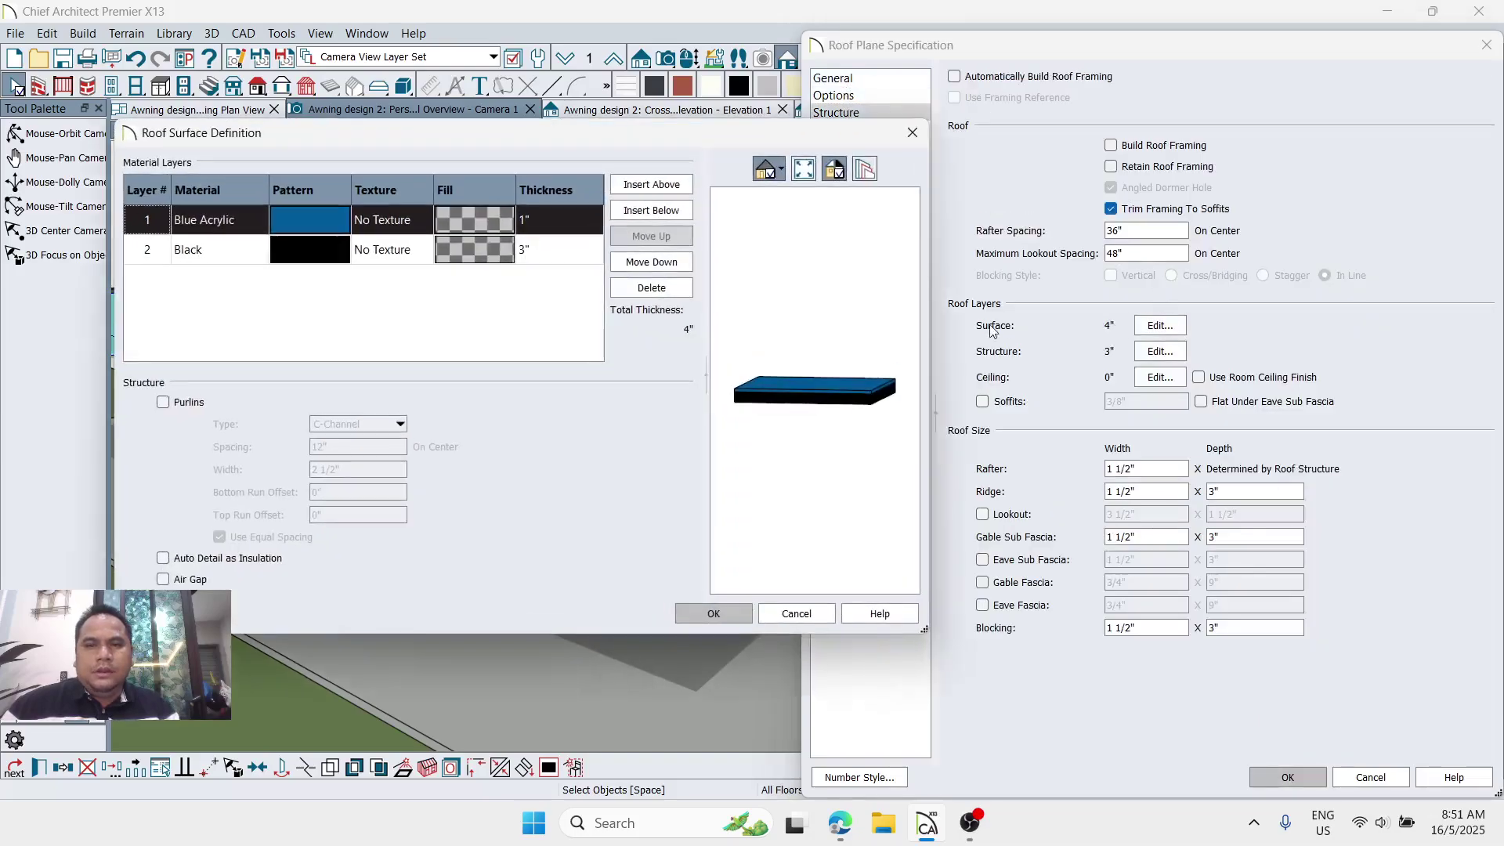
{"action": "left_click", "coordinate": [549, 220]}
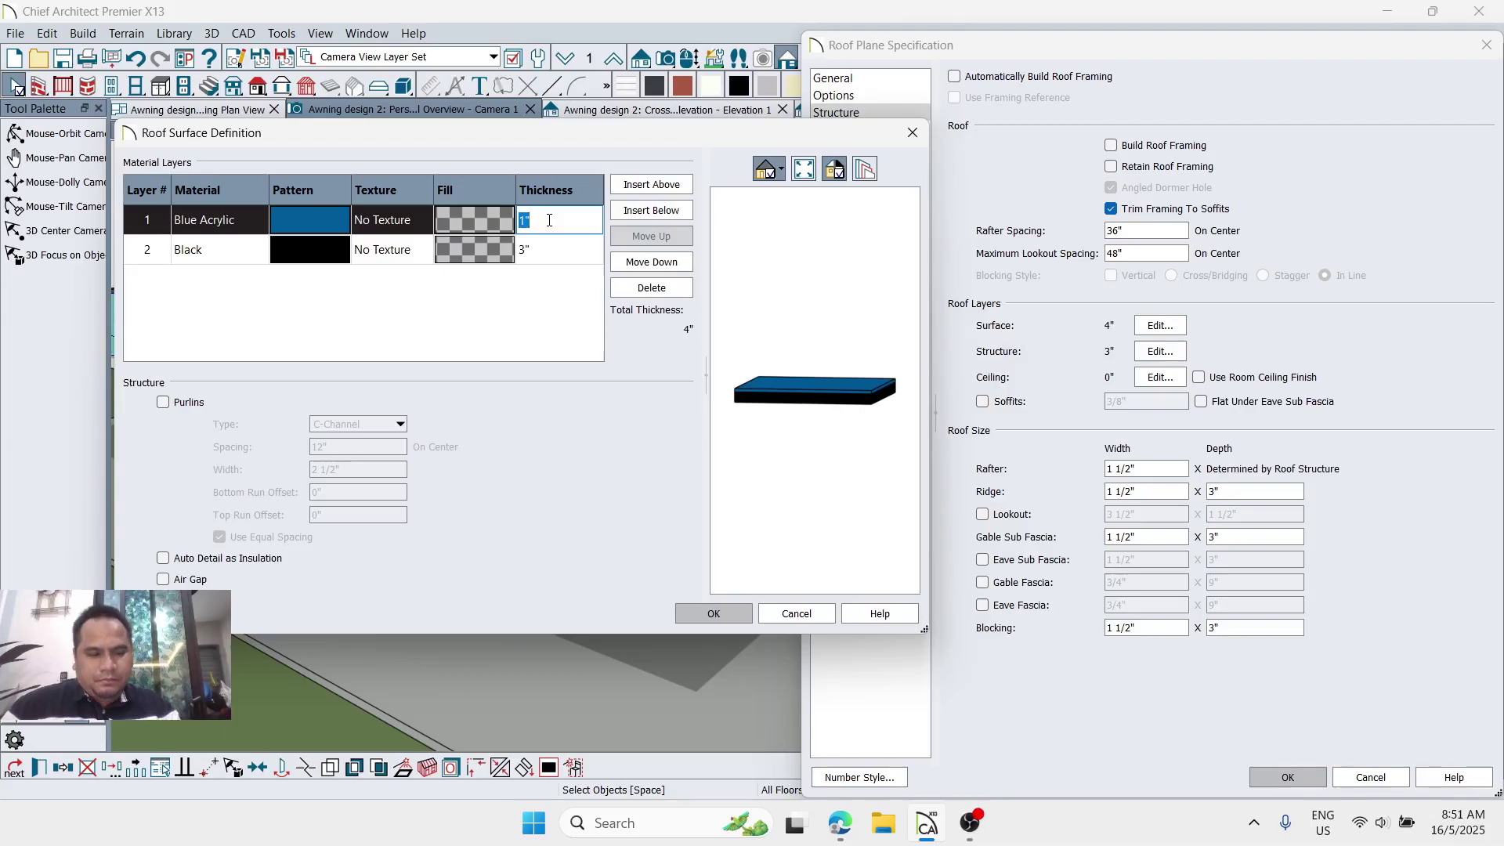
{"action": "type", "text": "4mm"}
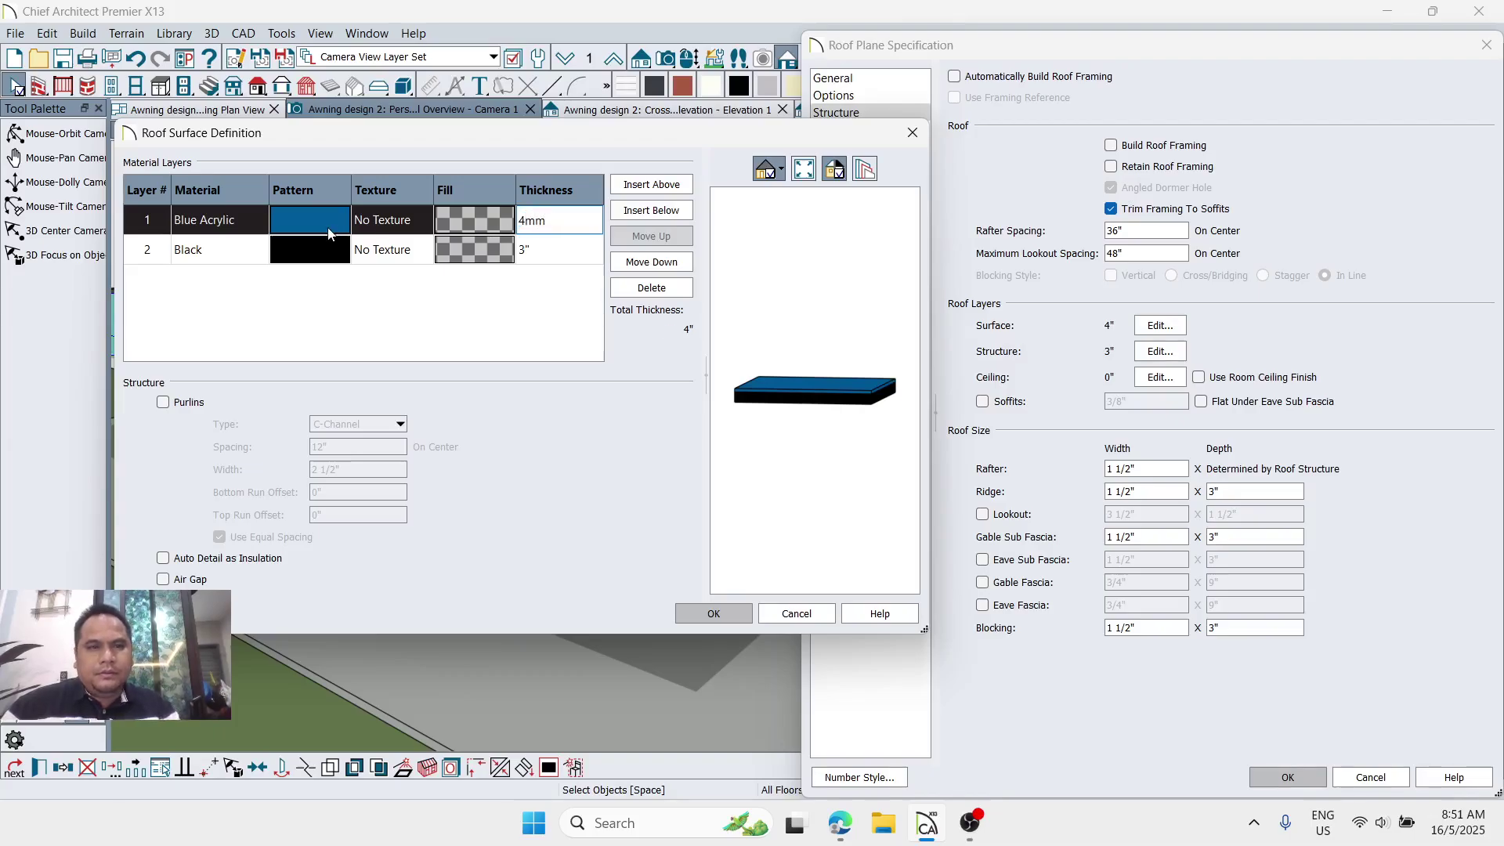
{"action": "left_click", "coordinate": [328, 233]}
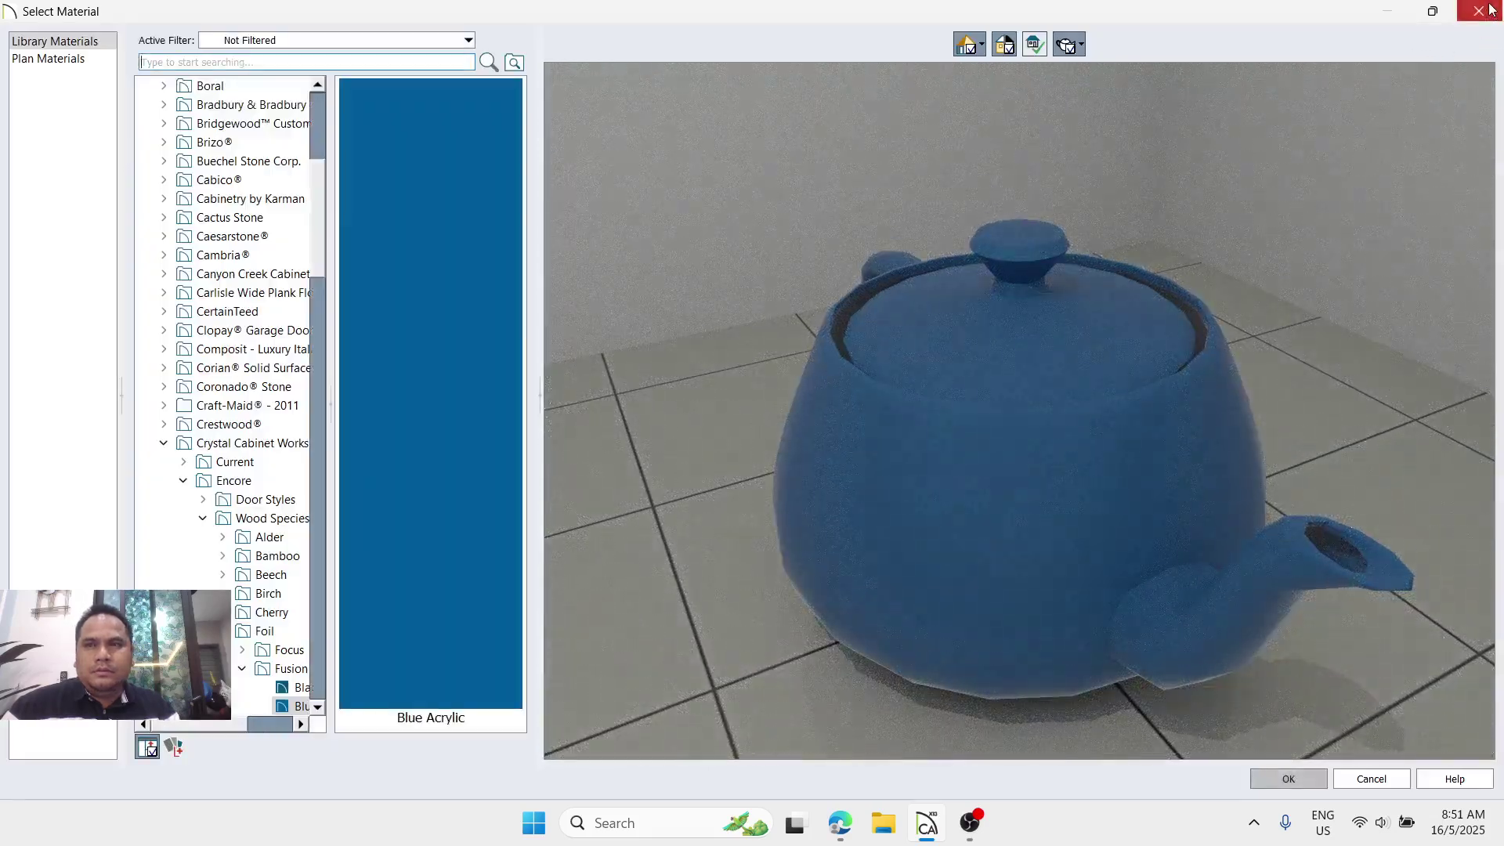
{"action": "left_click", "coordinate": [1491, 9]}
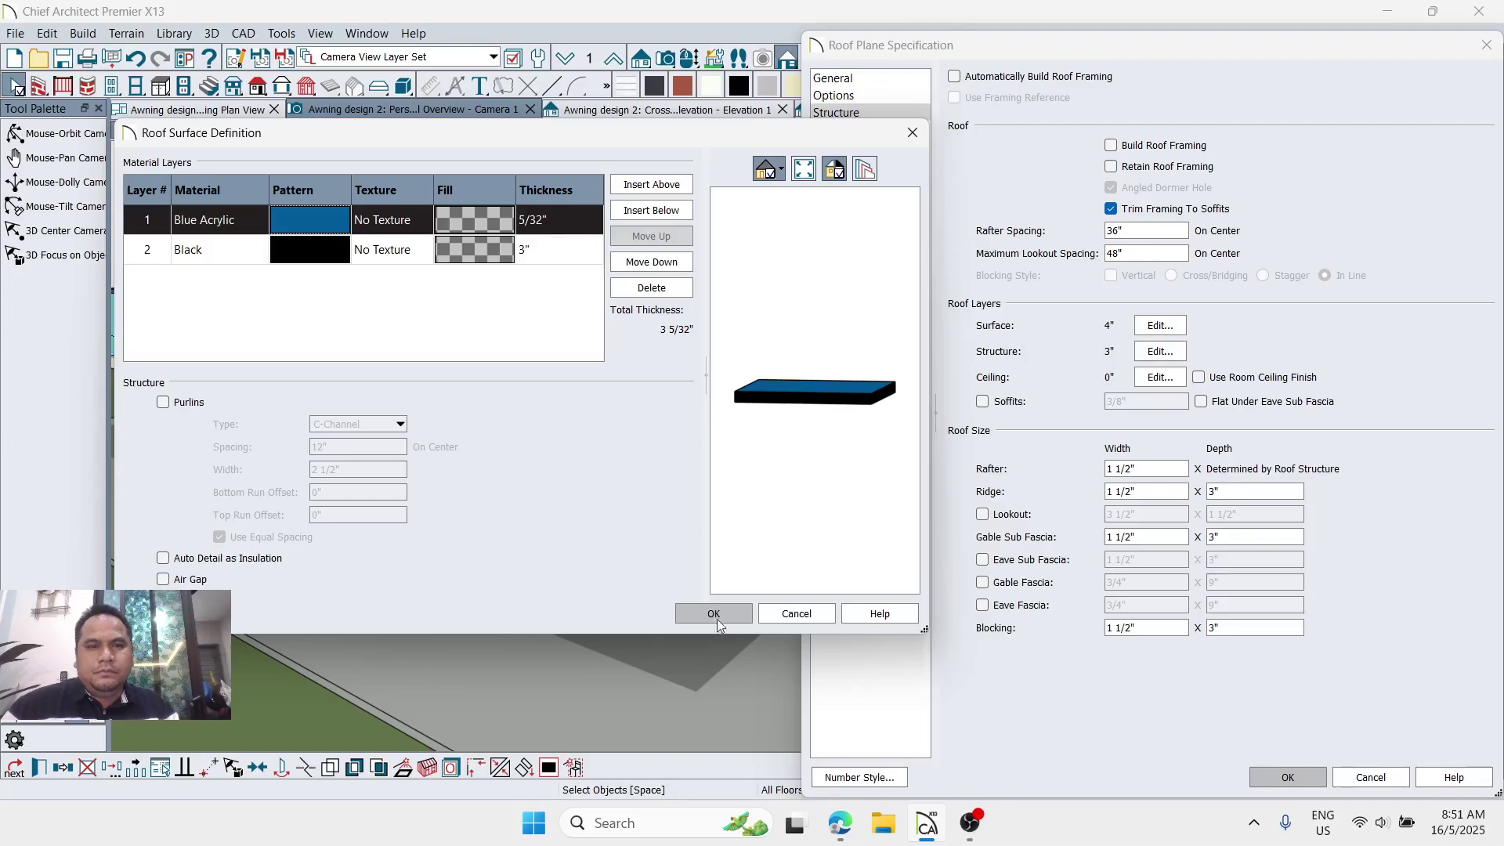
{"action": "left_click", "coordinate": [566, 213]}
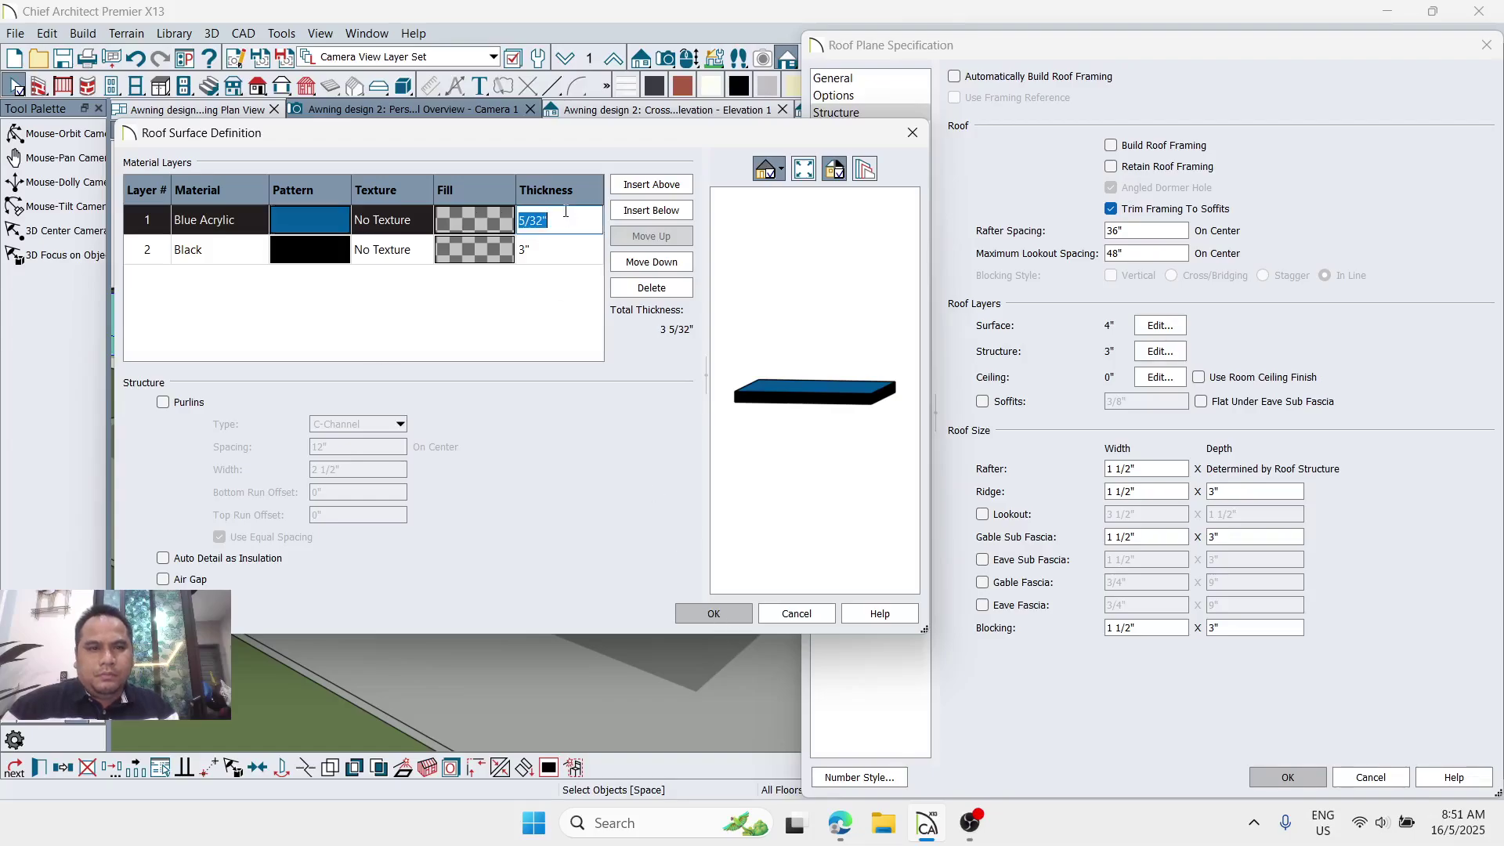
{"action": "left_click", "coordinate": [546, 251]}
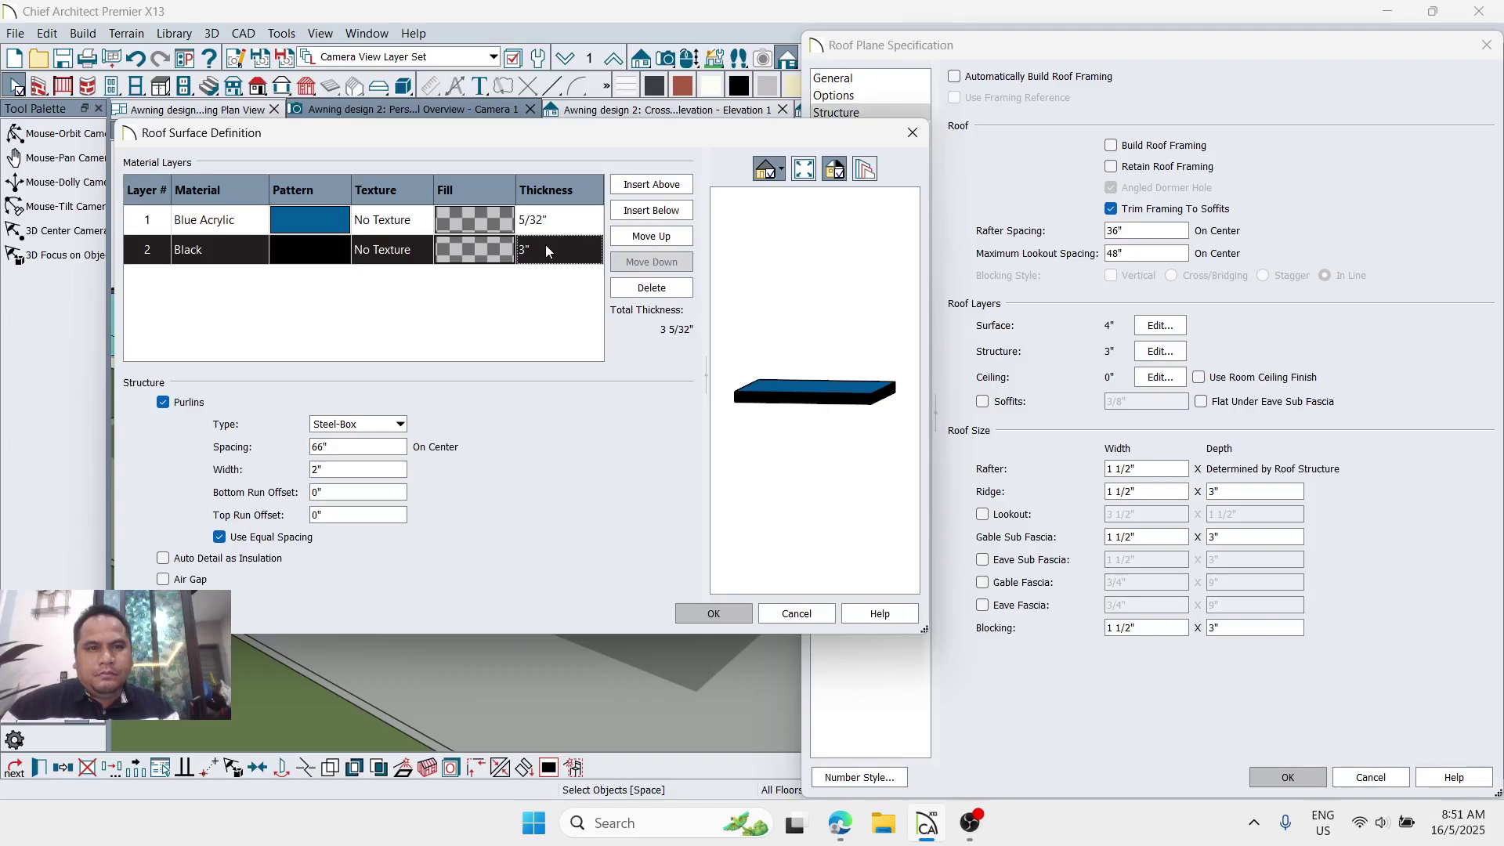
{"action": "left_click", "coordinate": [546, 221]}
{"action": "left_click", "coordinate": [714, 613]}
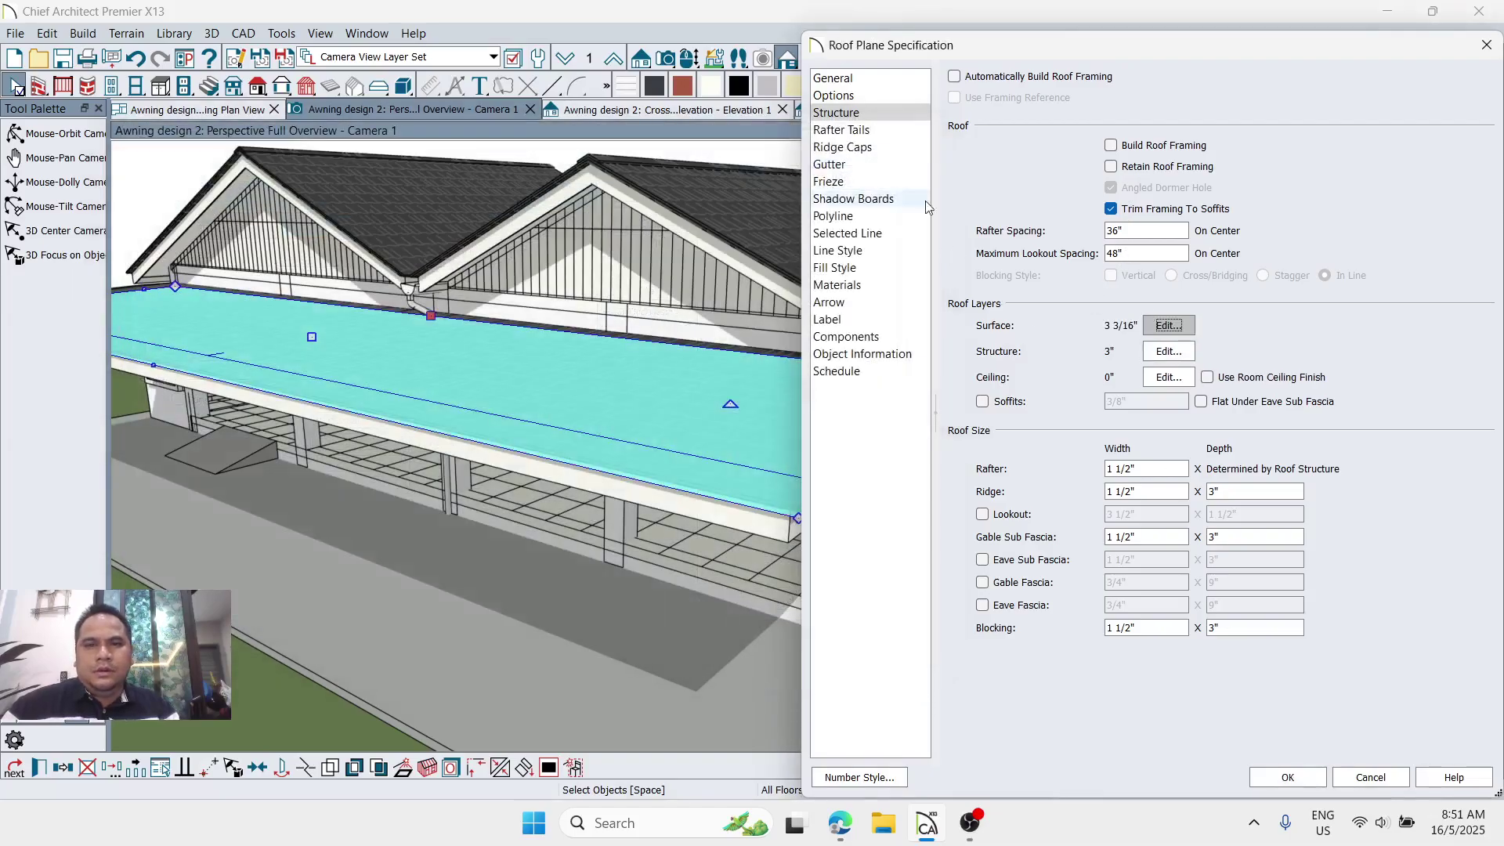
Step: Review the roof plane's rafter tail, ridge cap, gutter, frieze, shadow board, polyline and selected line settings
{"action": "left_click", "coordinate": [885, 130]}
{"action": "left_click", "coordinate": [873, 148]}
{"action": "left_click", "coordinate": [873, 164]}
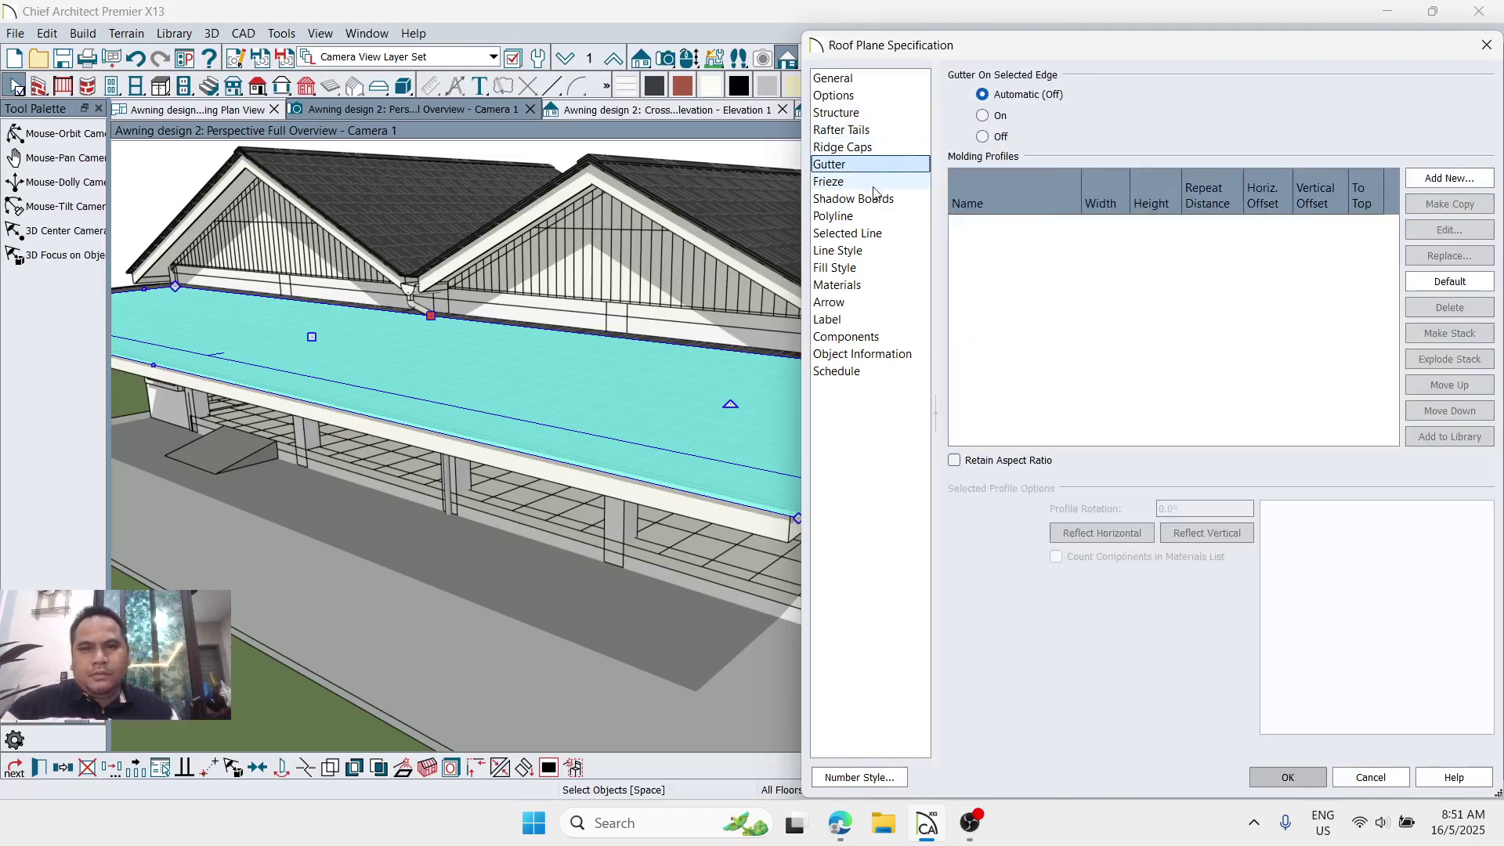
{"action": "left_click", "coordinate": [871, 183]}
{"action": "left_click", "coordinate": [861, 199]}
{"action": "left_click", "coordinate": [852, 217]}
{"action": "left_click", "coordinate": [856, 203]}
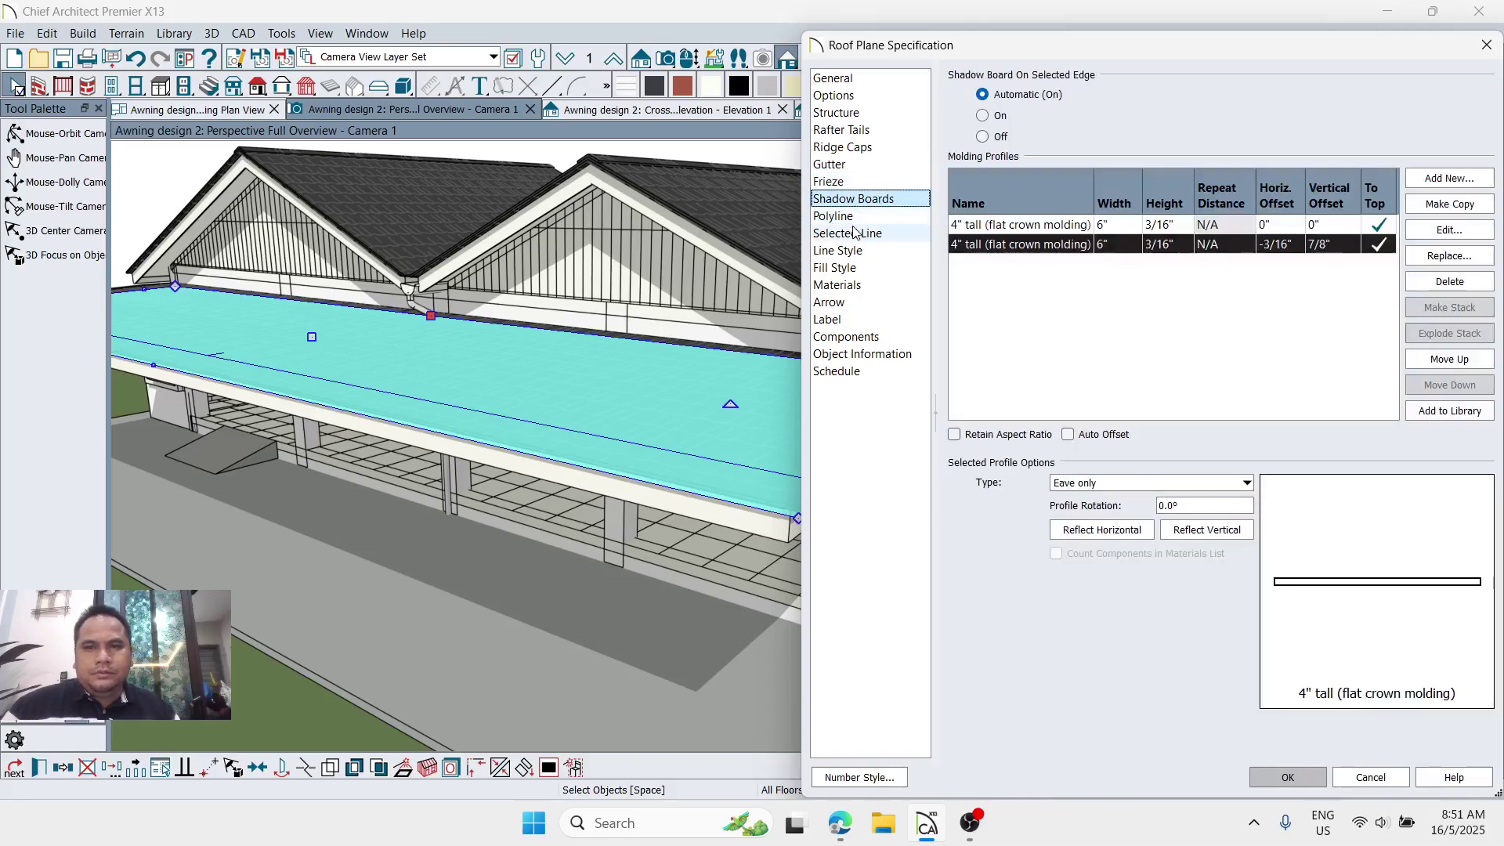
{"action": "left_click", "coordinate": [841, 217]}
{"action": "left_click", "coordinate": [849, 233]}
{"action": "left_click", "coordinate": [847, 251]}
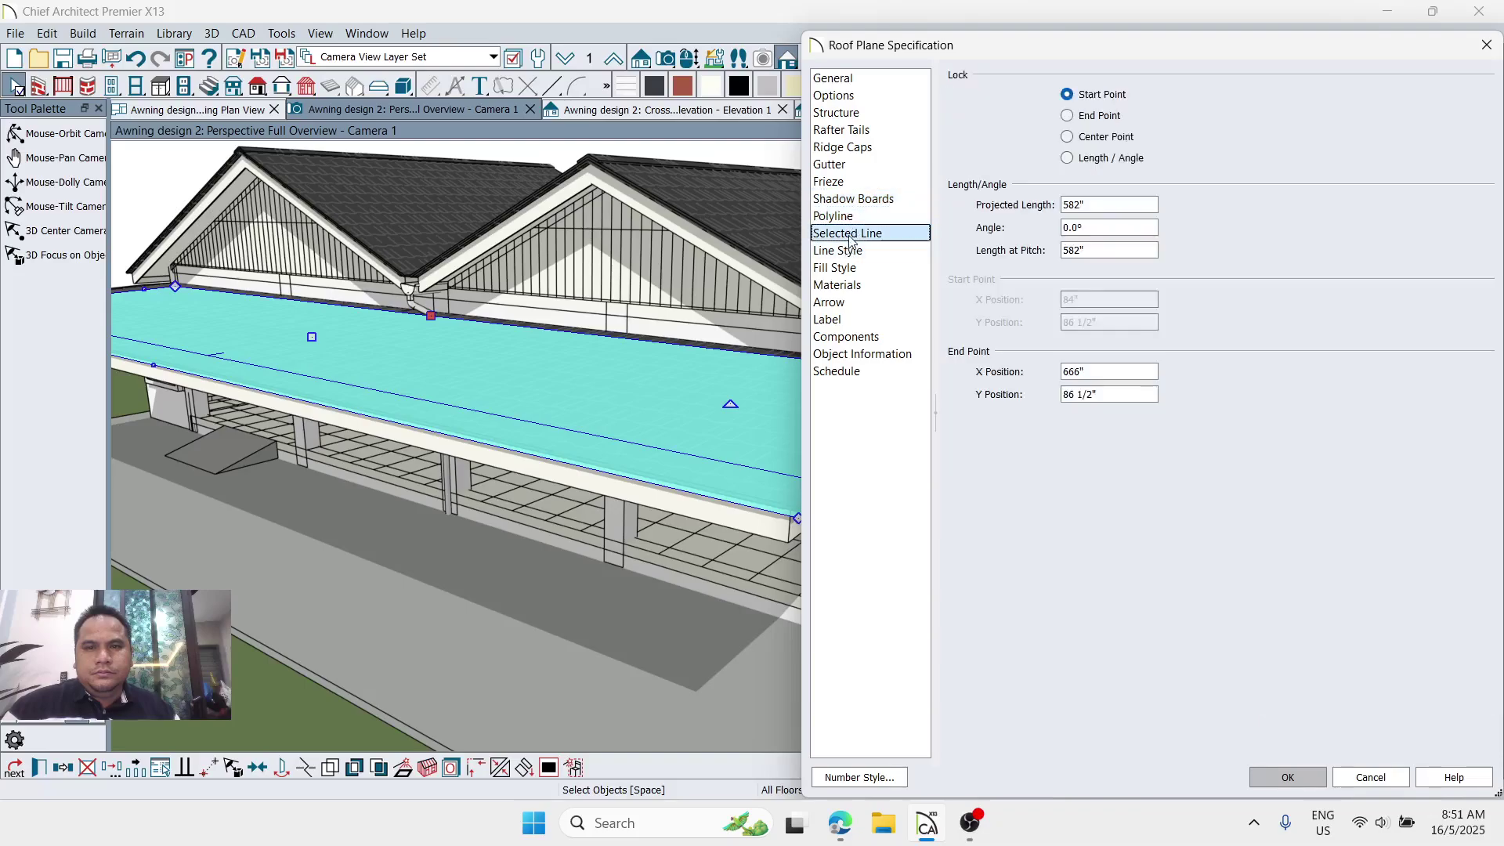
Step: Assign the Blue Acrylic material to both flat crown moldings of the roof plane and accept the roof plane specification
{"action": "left_click", "coordinate": [844, 288]}
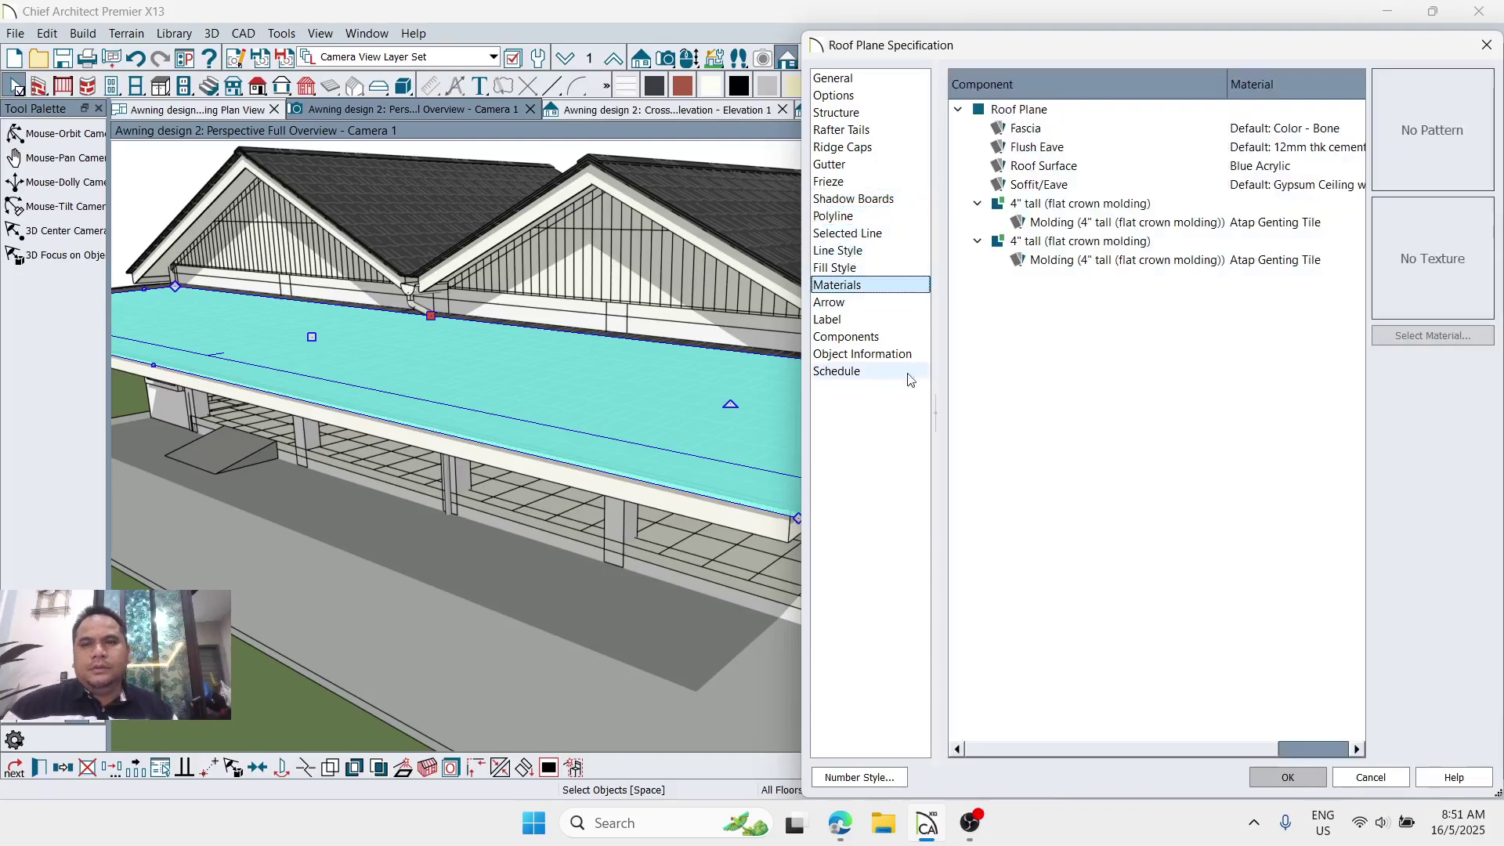
{"action": "left_click", "coordinate": [1284, 224]}
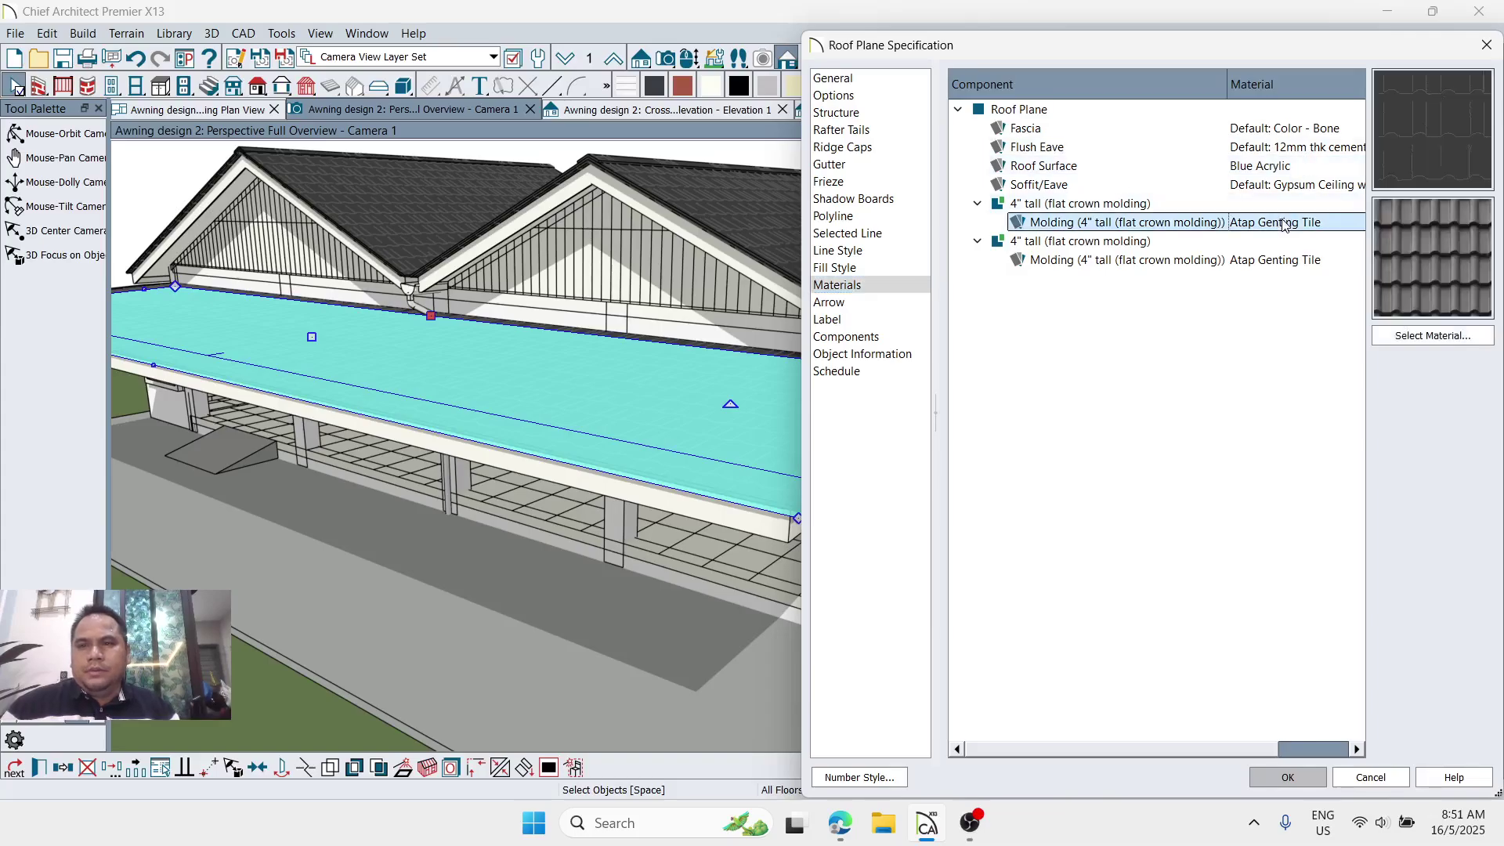
{"action": "left_click", "coordinate": [1256, 263], "text": "ctrl"}
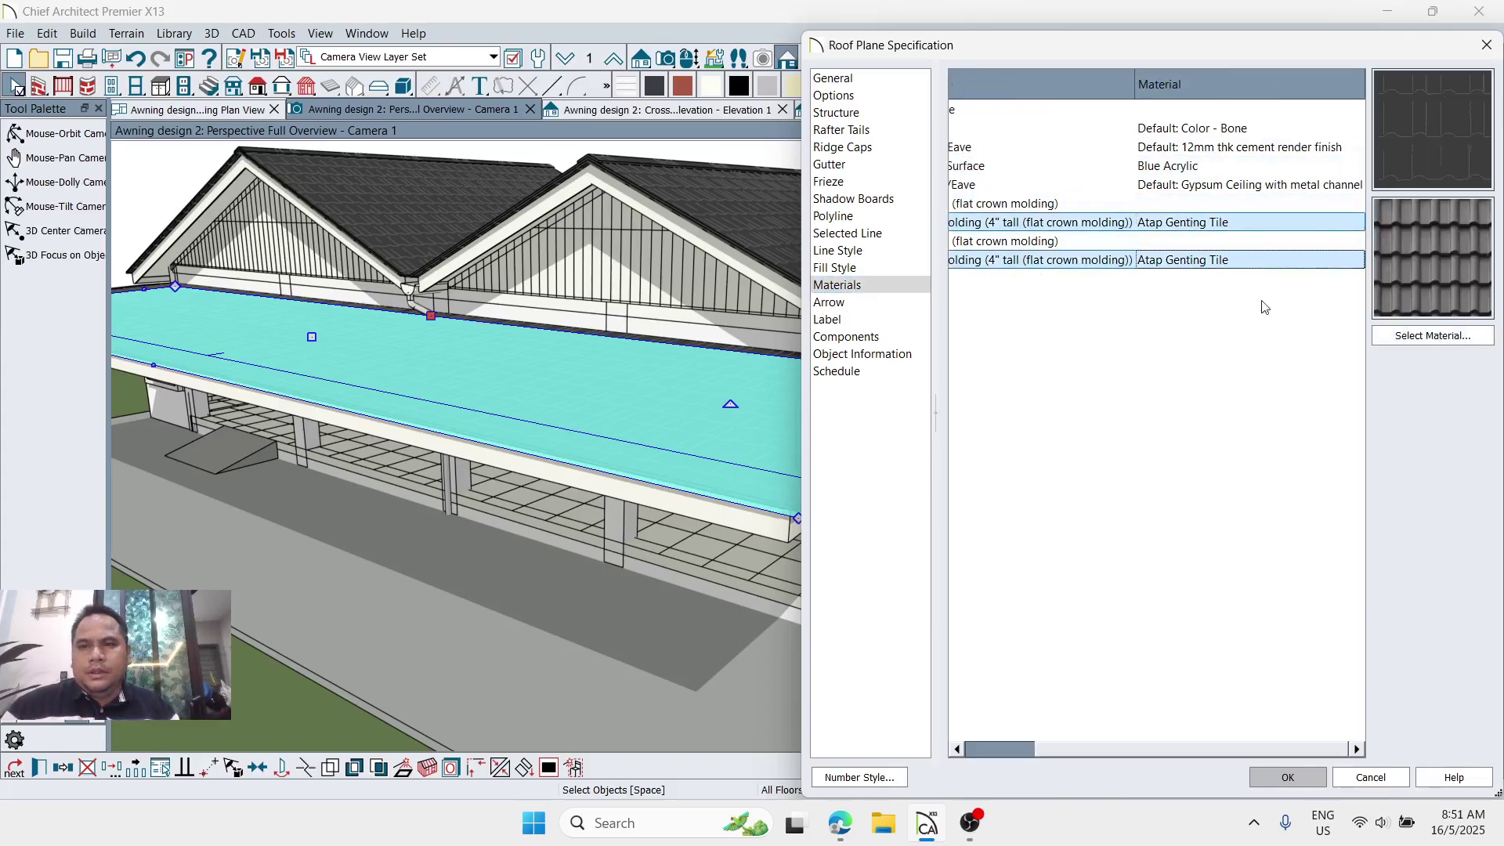
{"action": "left_click", "coordinate": [1395, 337]}
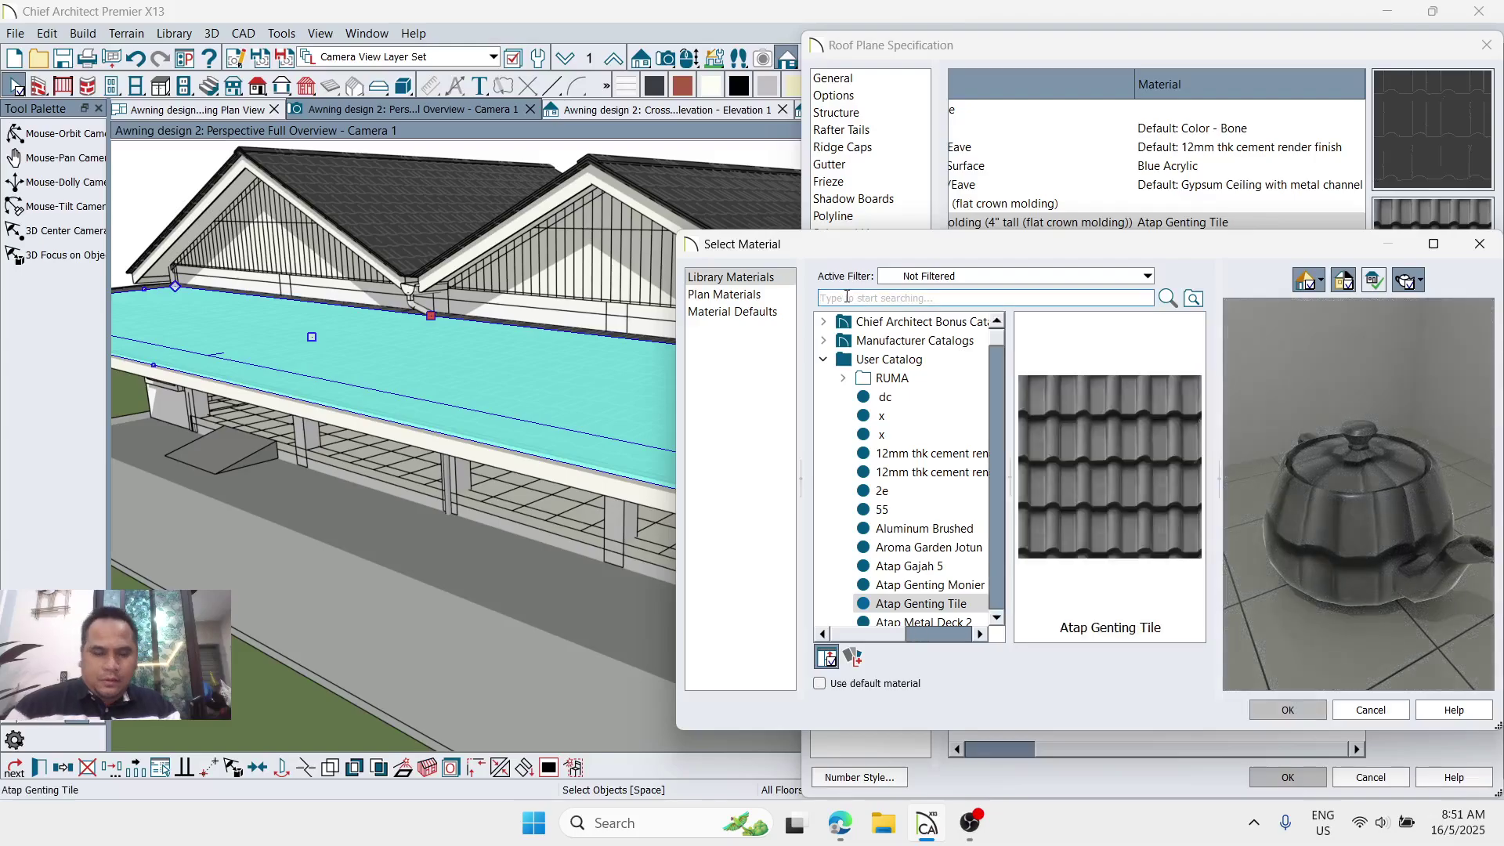
{"action": "type", "text": "blue ar"}
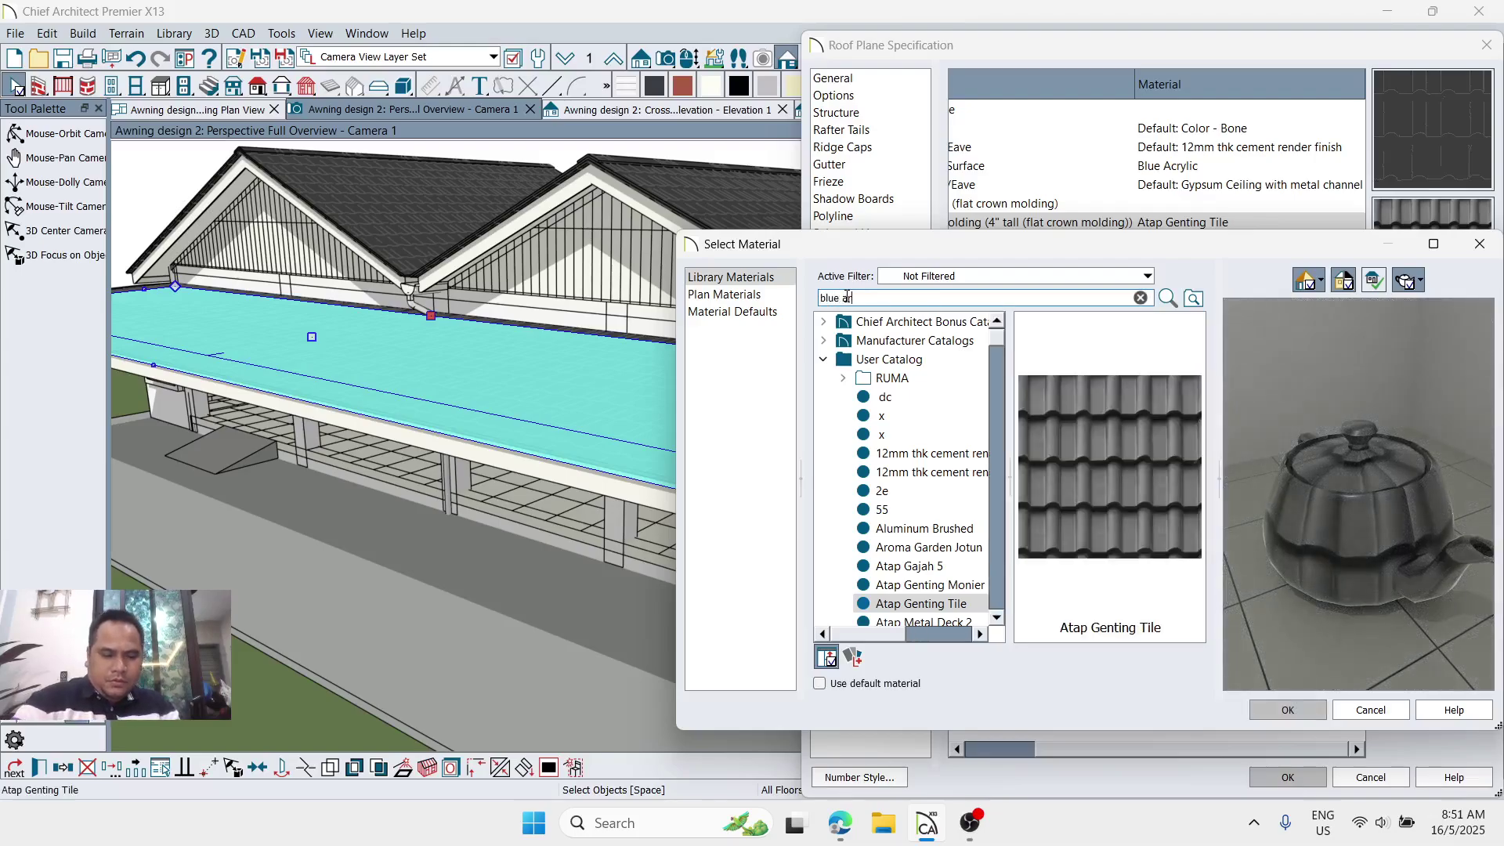
{"action": "type", "text": "clic"}
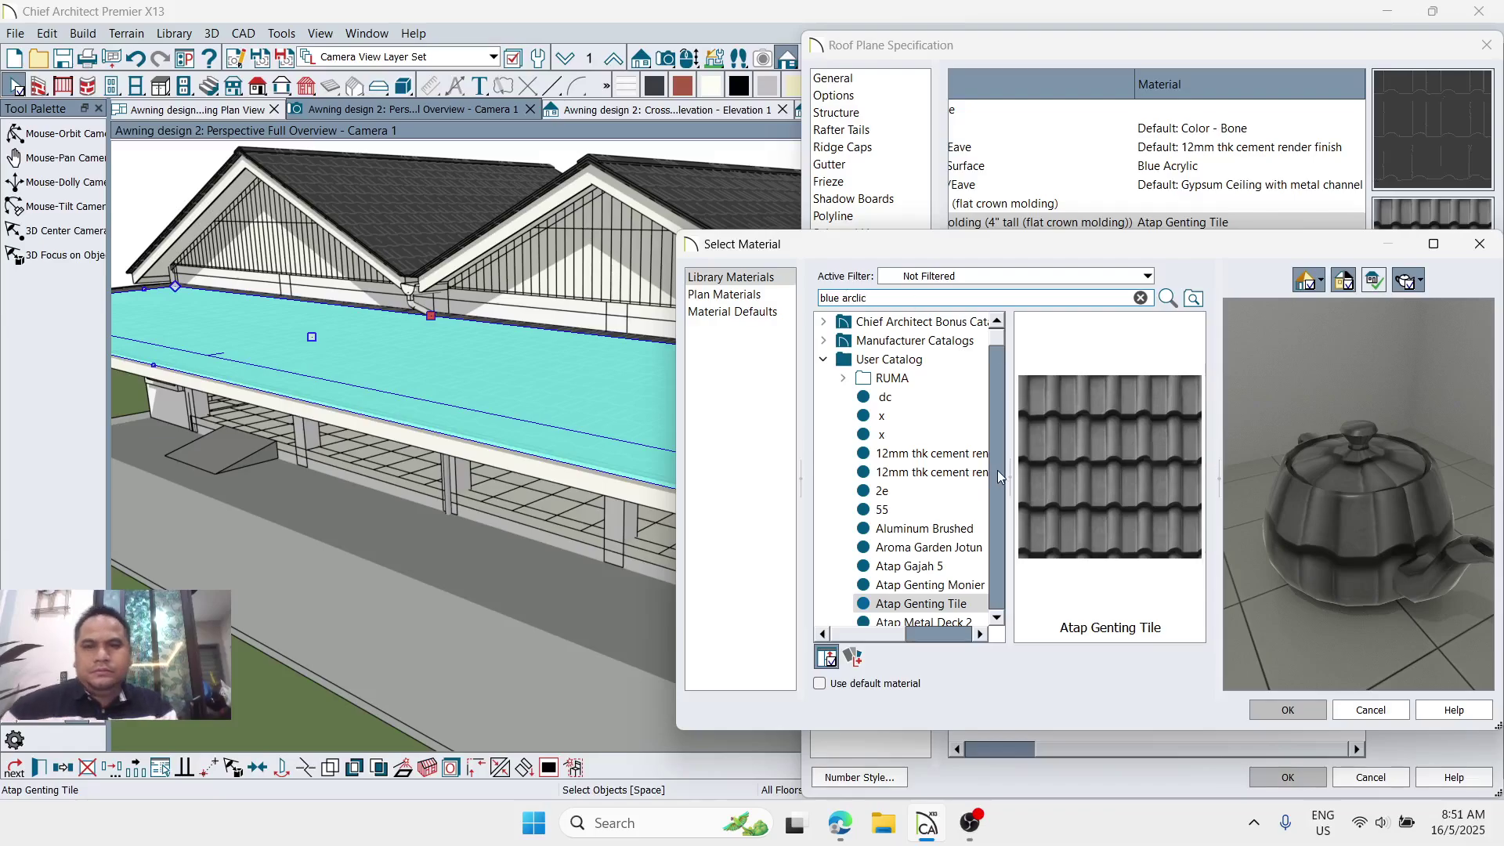
{"action": "left_click_drag", "start_coordinate": [868, 299], "coordinate": [844, 300]}
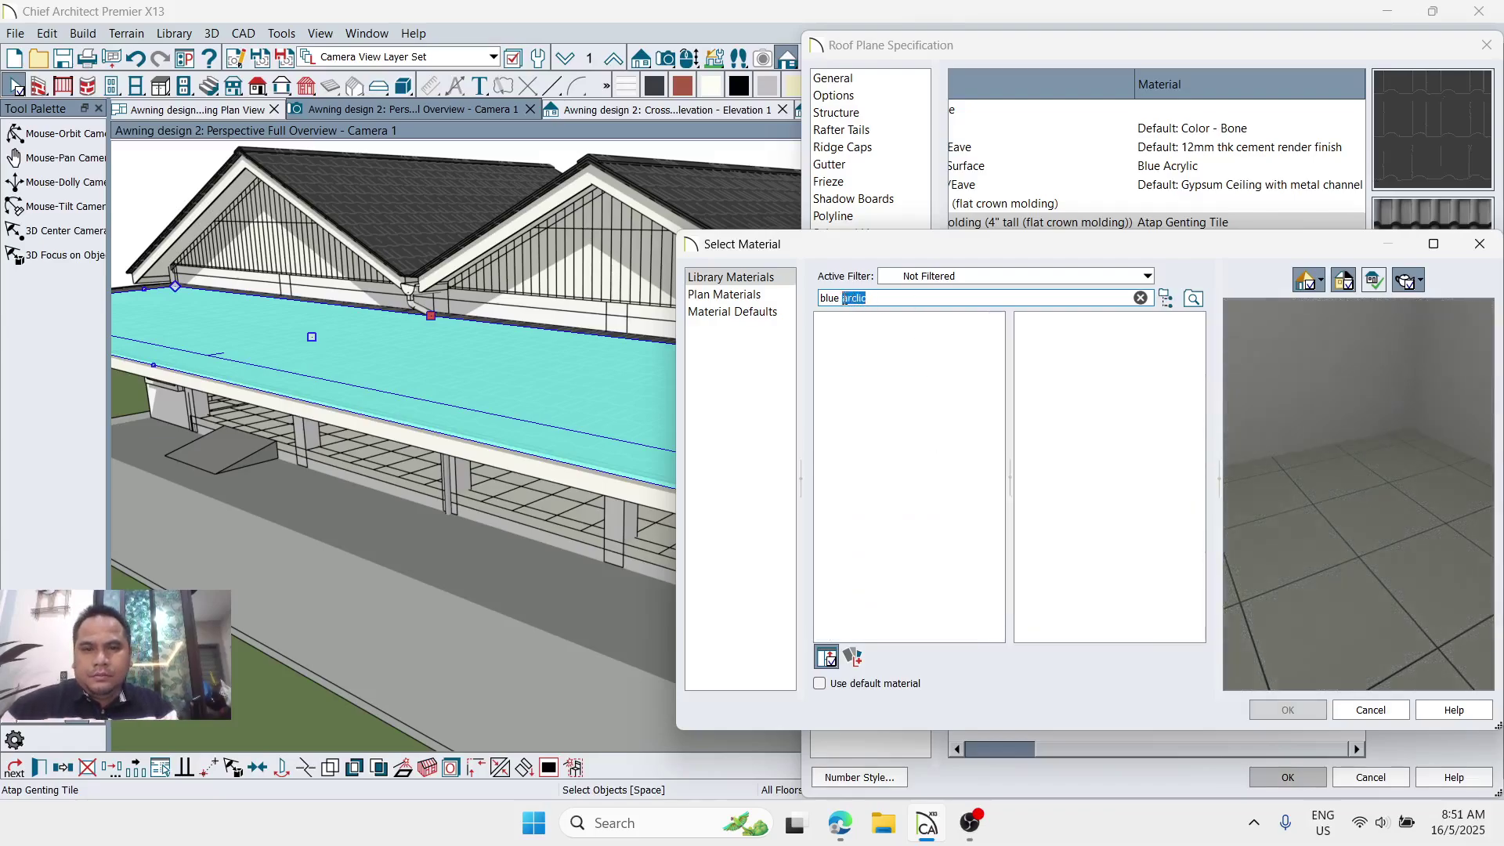
{"action": "key", "text": "BackSpace"}
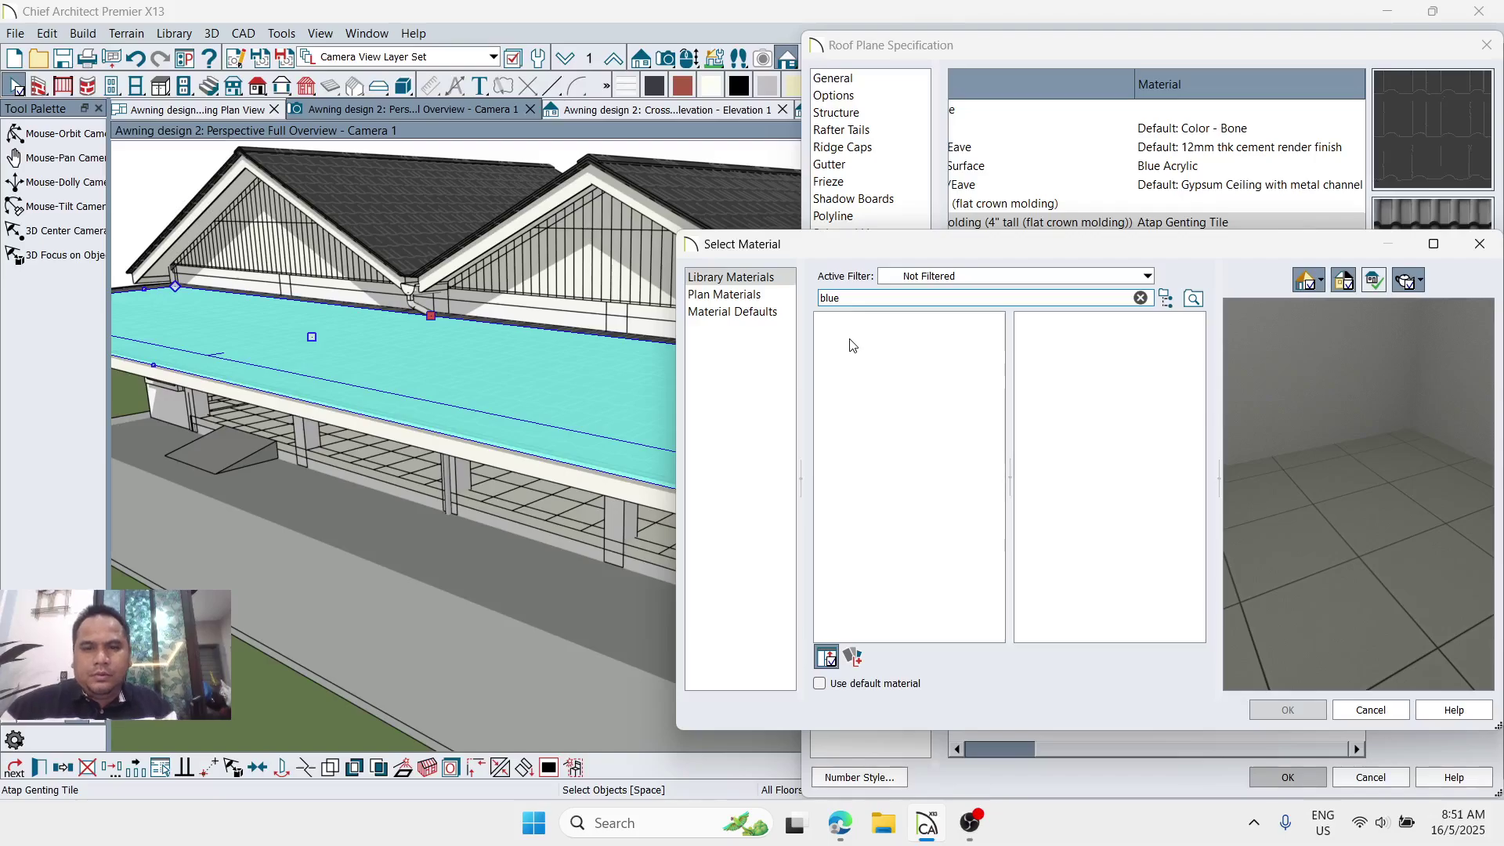
{"action": "left_click", "coordinate": [853, 441]}
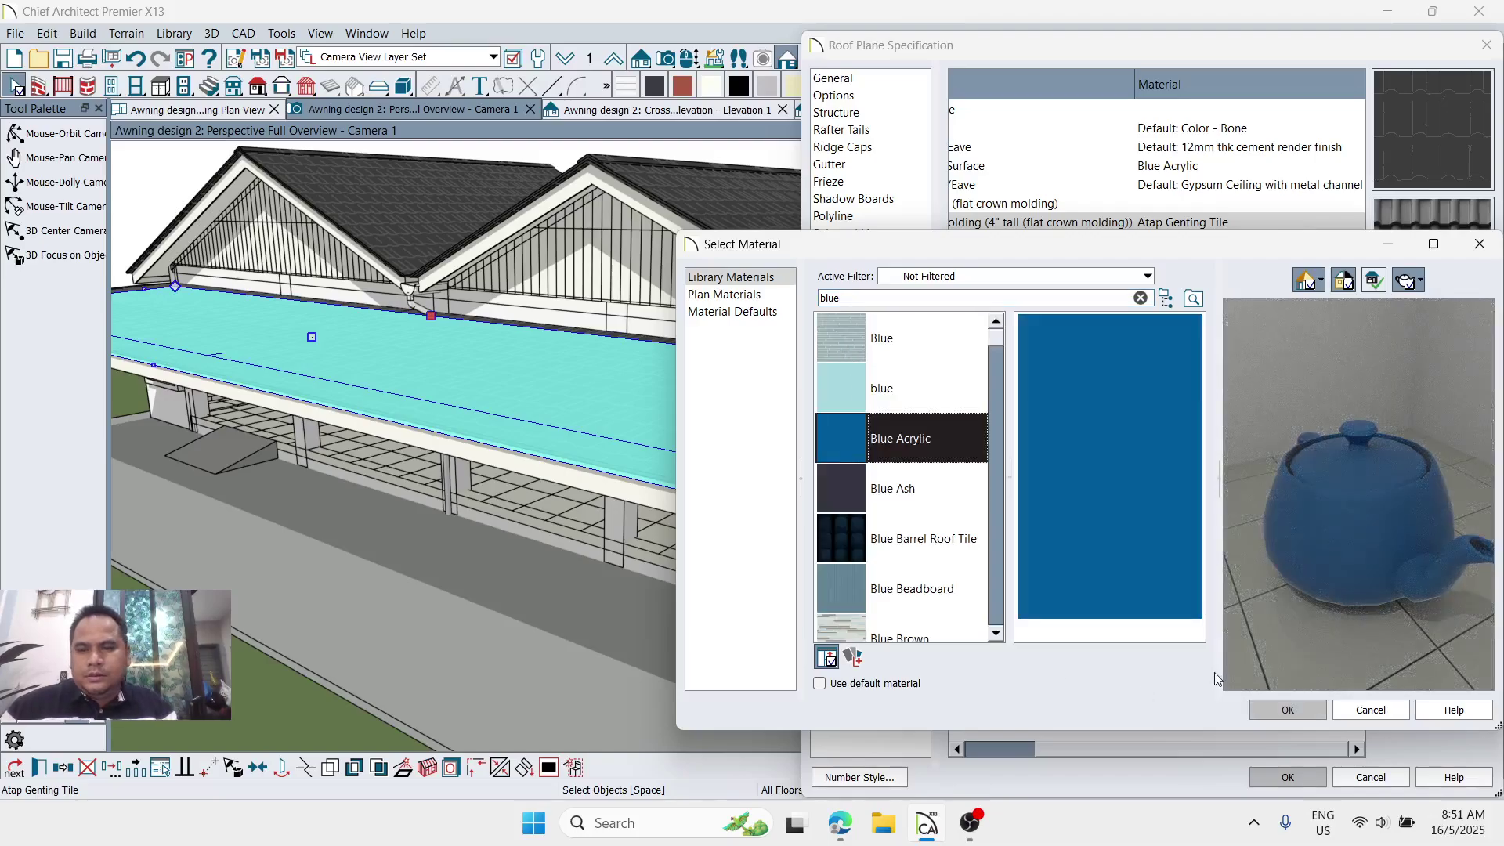
{"action": "left_click", "coordinate": [1288, 709]}
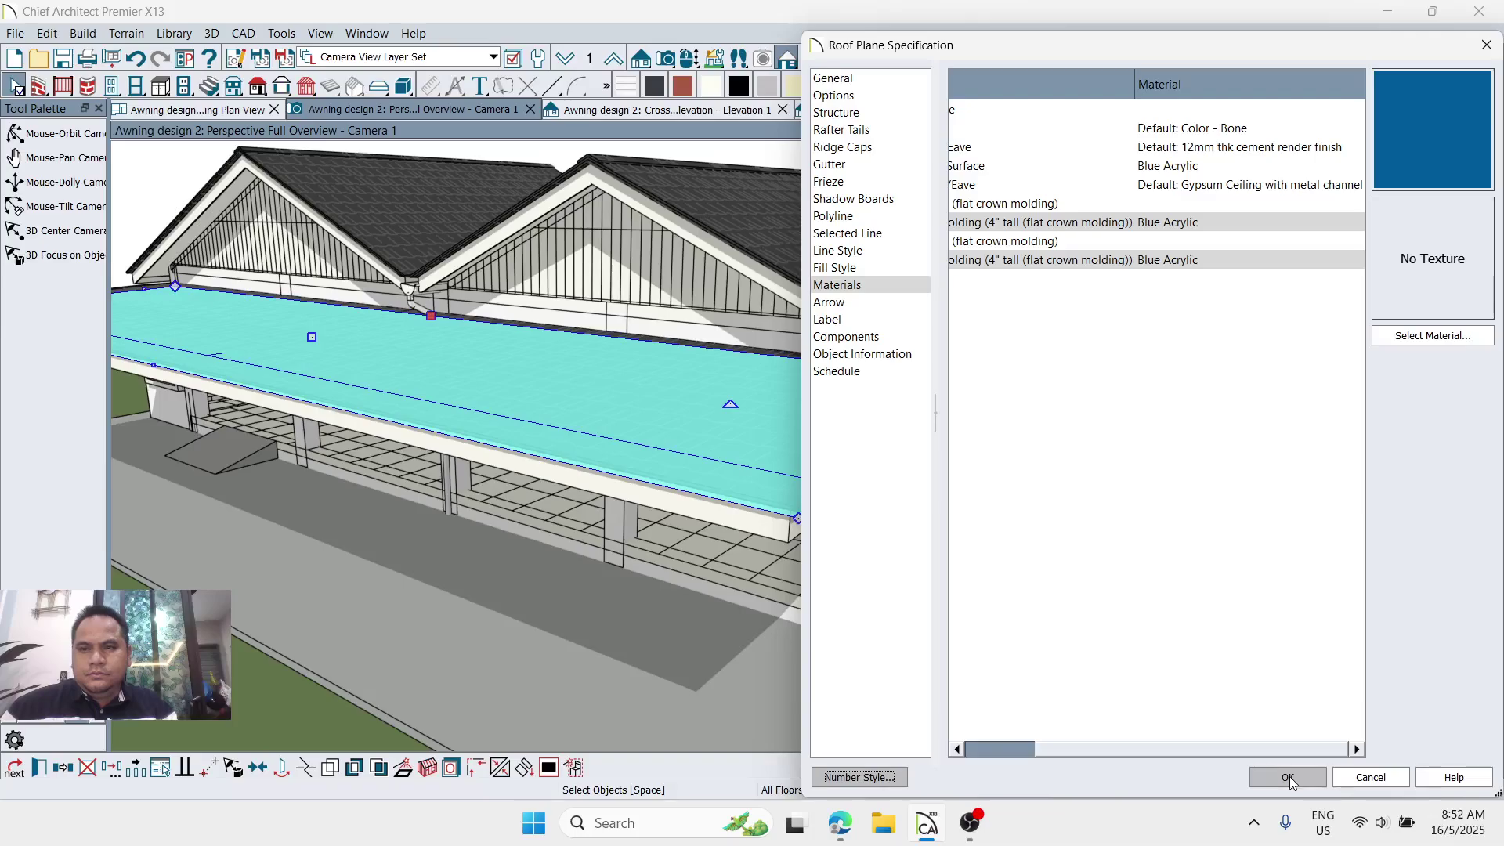
{"action": "left_click", "coordinate": [1289, 777]}
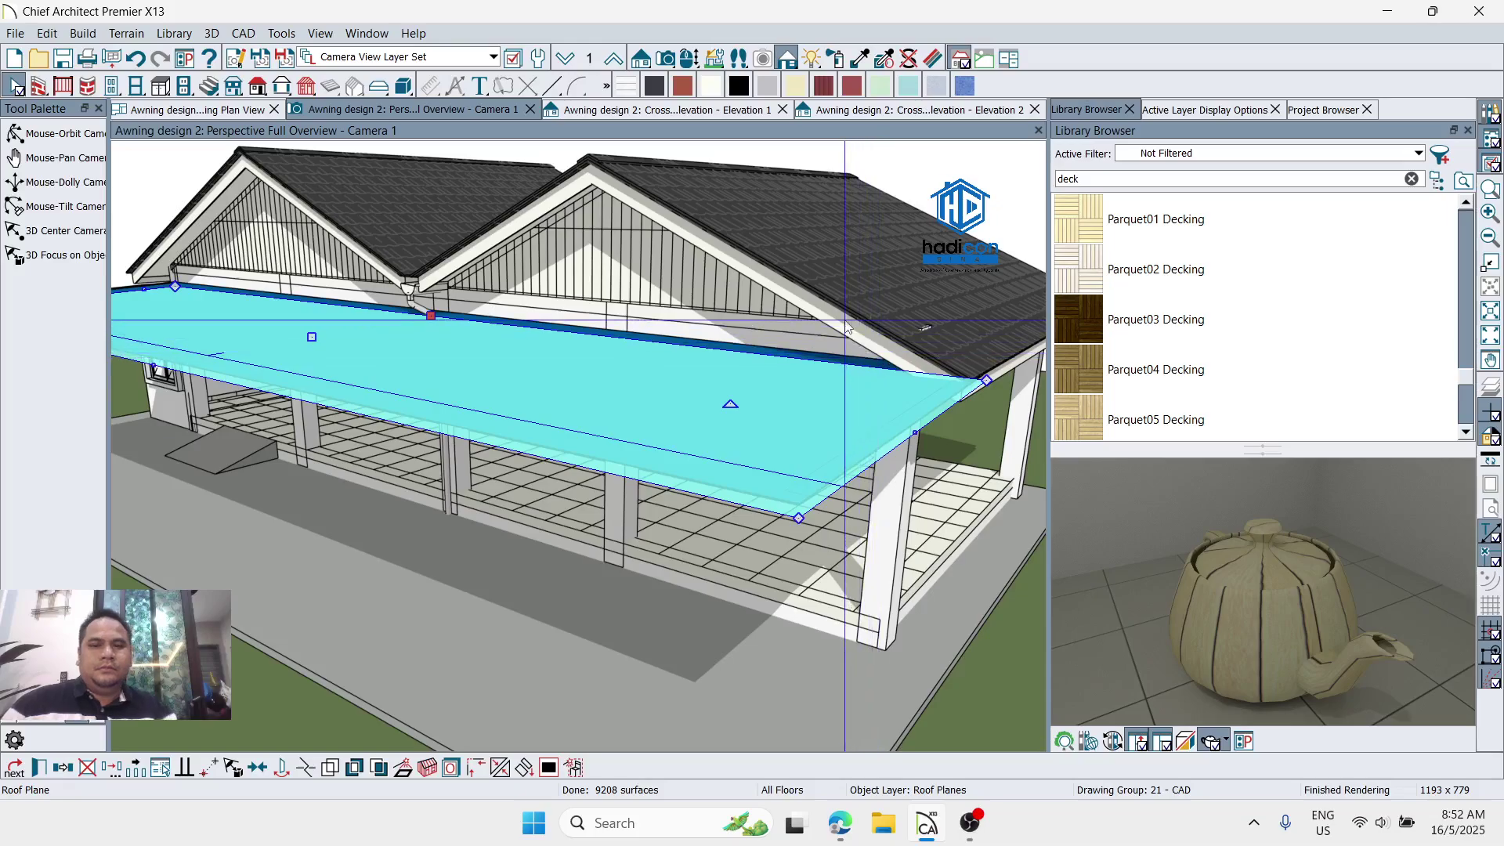
Step: Lower the top of the front corner post beside the awning so the post is 127 3/4" high
{"action": "scroll", "coordinate": [846, 323], "scroll_direction": "up", "scroll_amount": 2}
{"action": "scroll", "coordinate": [907, 337], "scroll_direction": "down", "scroll_amount": 2}
{"action": "key", "text": "Escape"}
{"action": "key", "text": "Escape"}
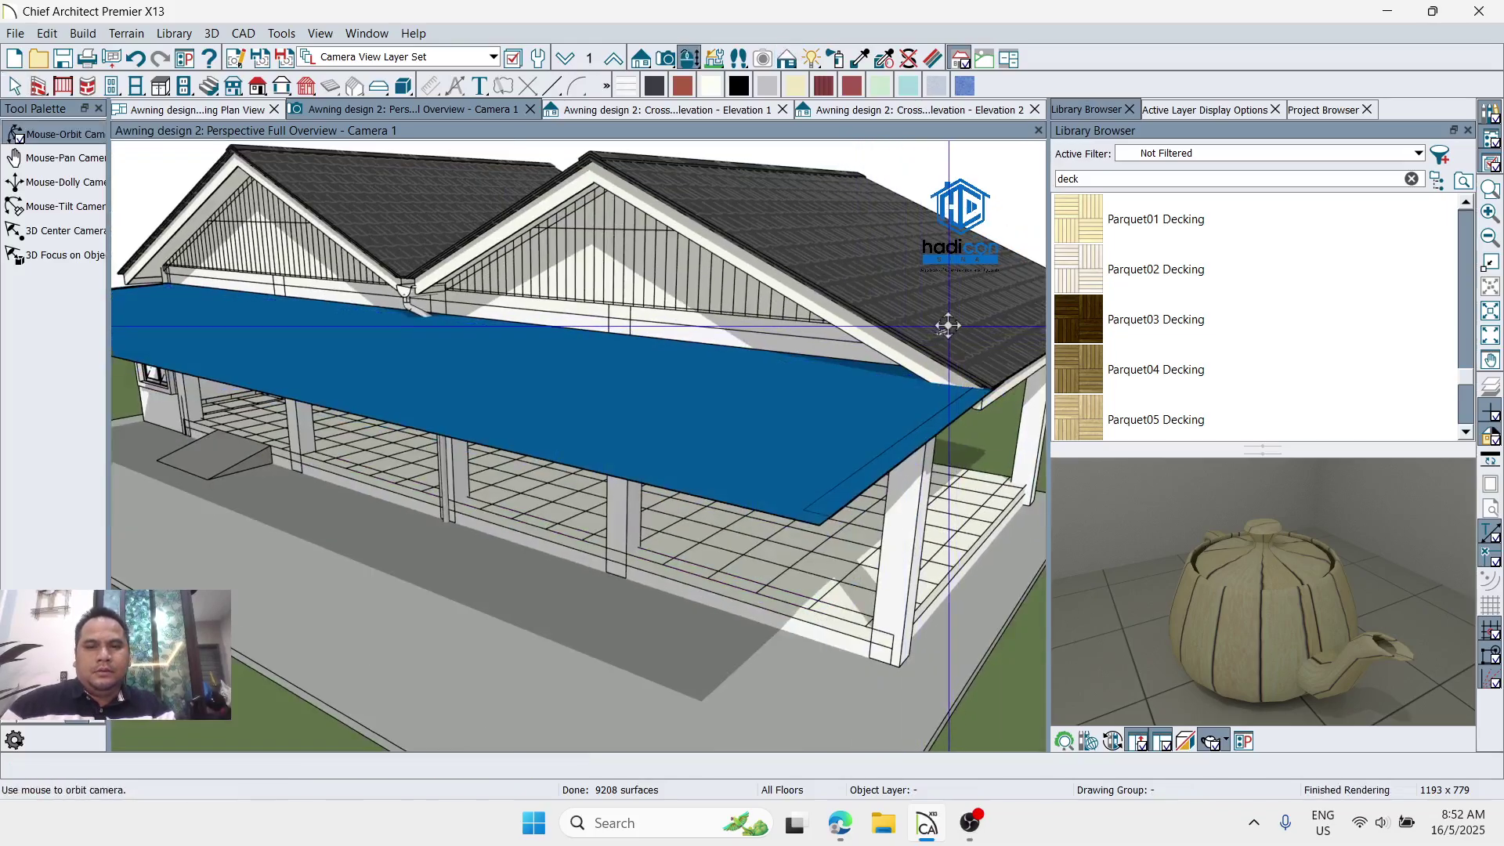
{"action": "left_click_drag", "start_coordinate": [948, 325], "coordinate": [809, 312]}
{"action": "key", "text": "space"}
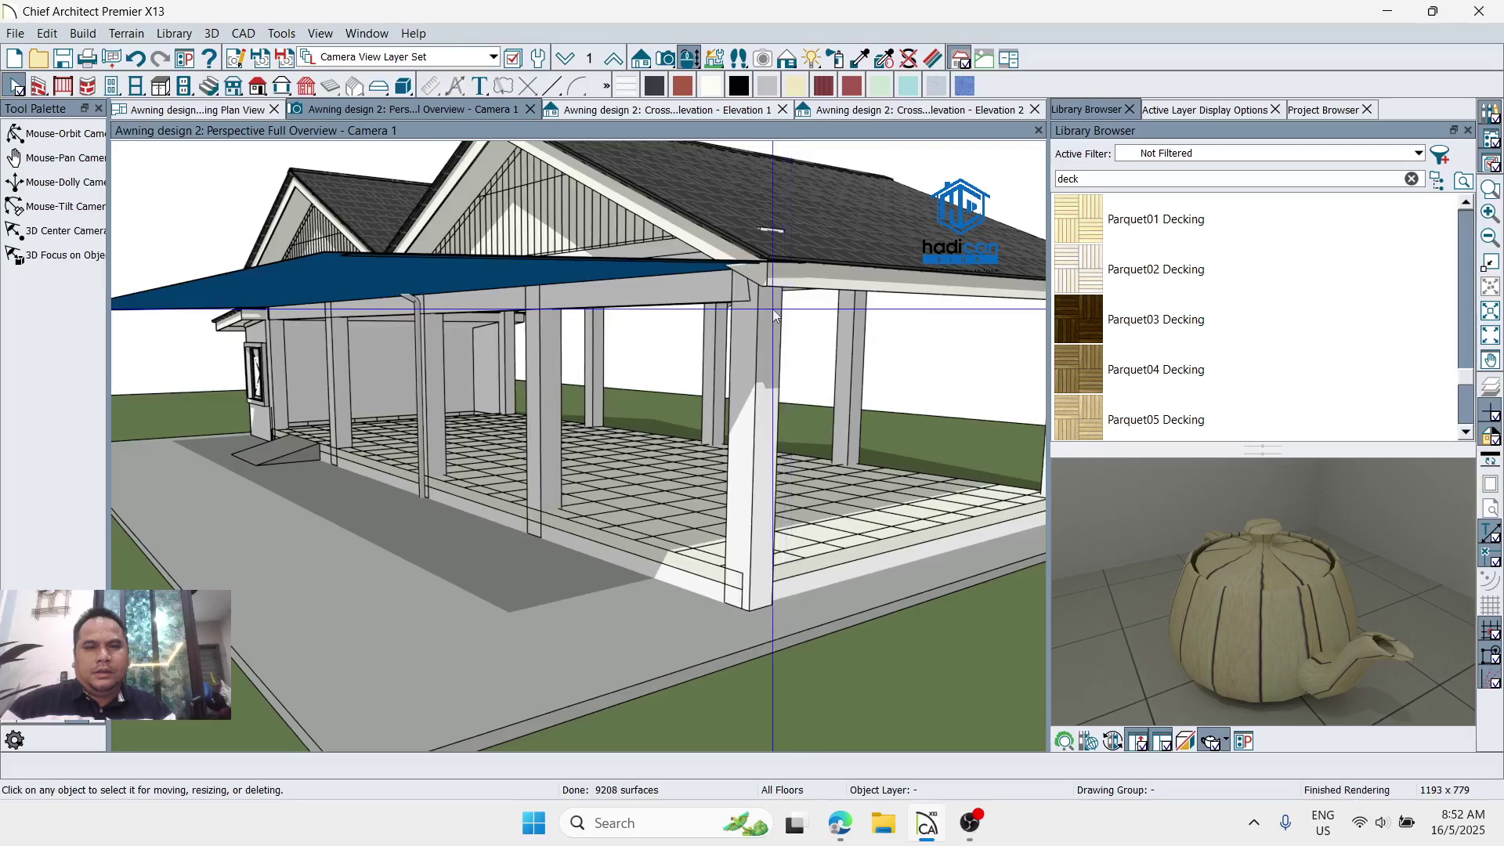
{"action": "left_click", "coordinate": [773, 315]}
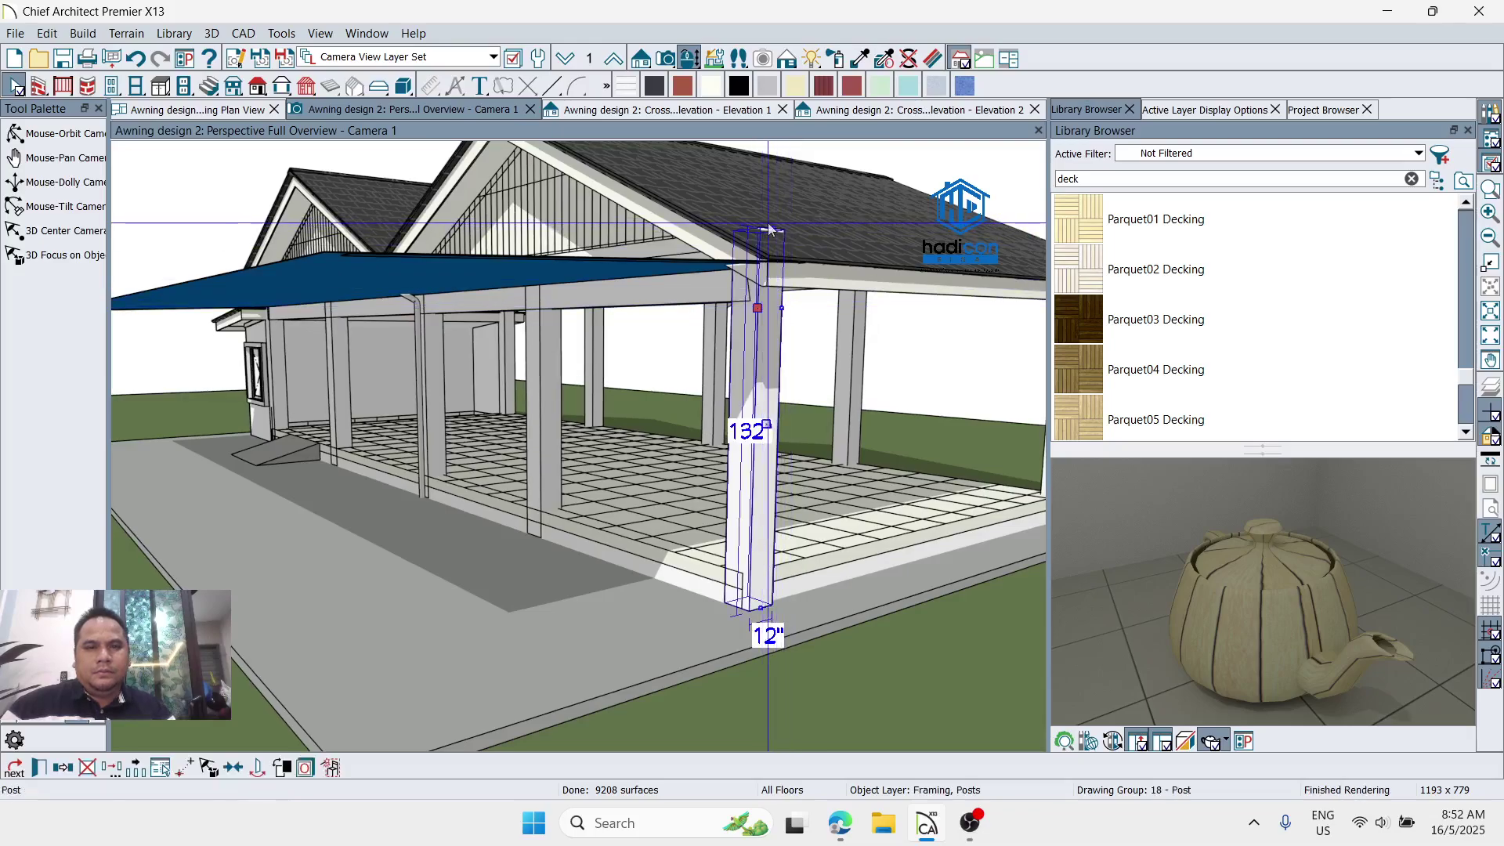
{"action": "left_click_drag", "start_coordinate": [768, 233], "coordinate": [773, 242]}
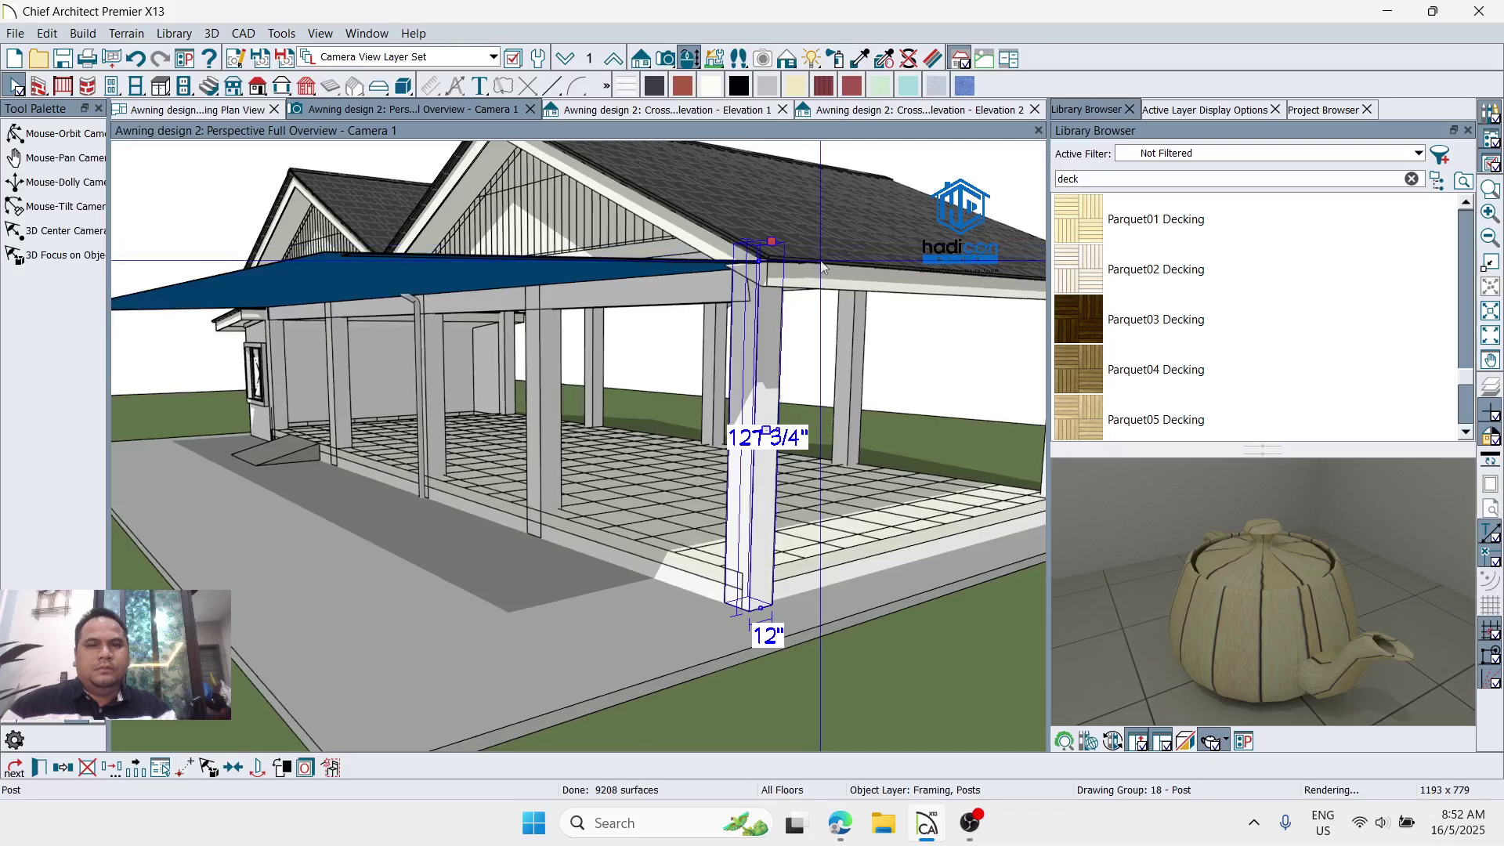
Step: Lock the awning roof plane's pitch and lower its ridge top height to 103 15/16"
{"action": "key", "text": "space"}
{"action": "left_click_drag", "start_coordinate": [762, 302], "coordinate": [900, 312]}
{"action": "key", "text": "space"}
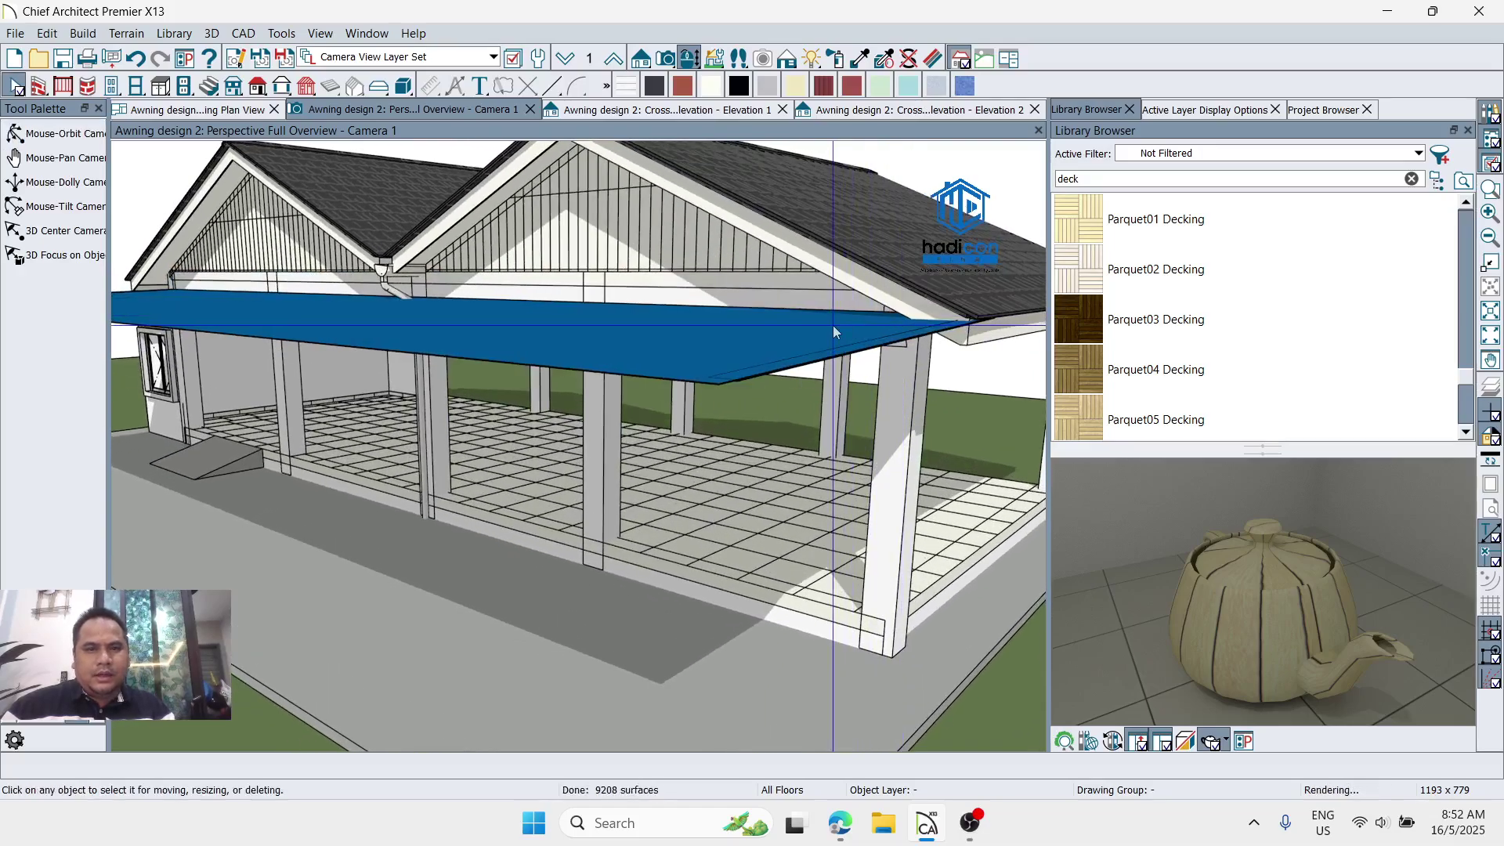
{"action": "double_click", "coordinate": [834, 325]}
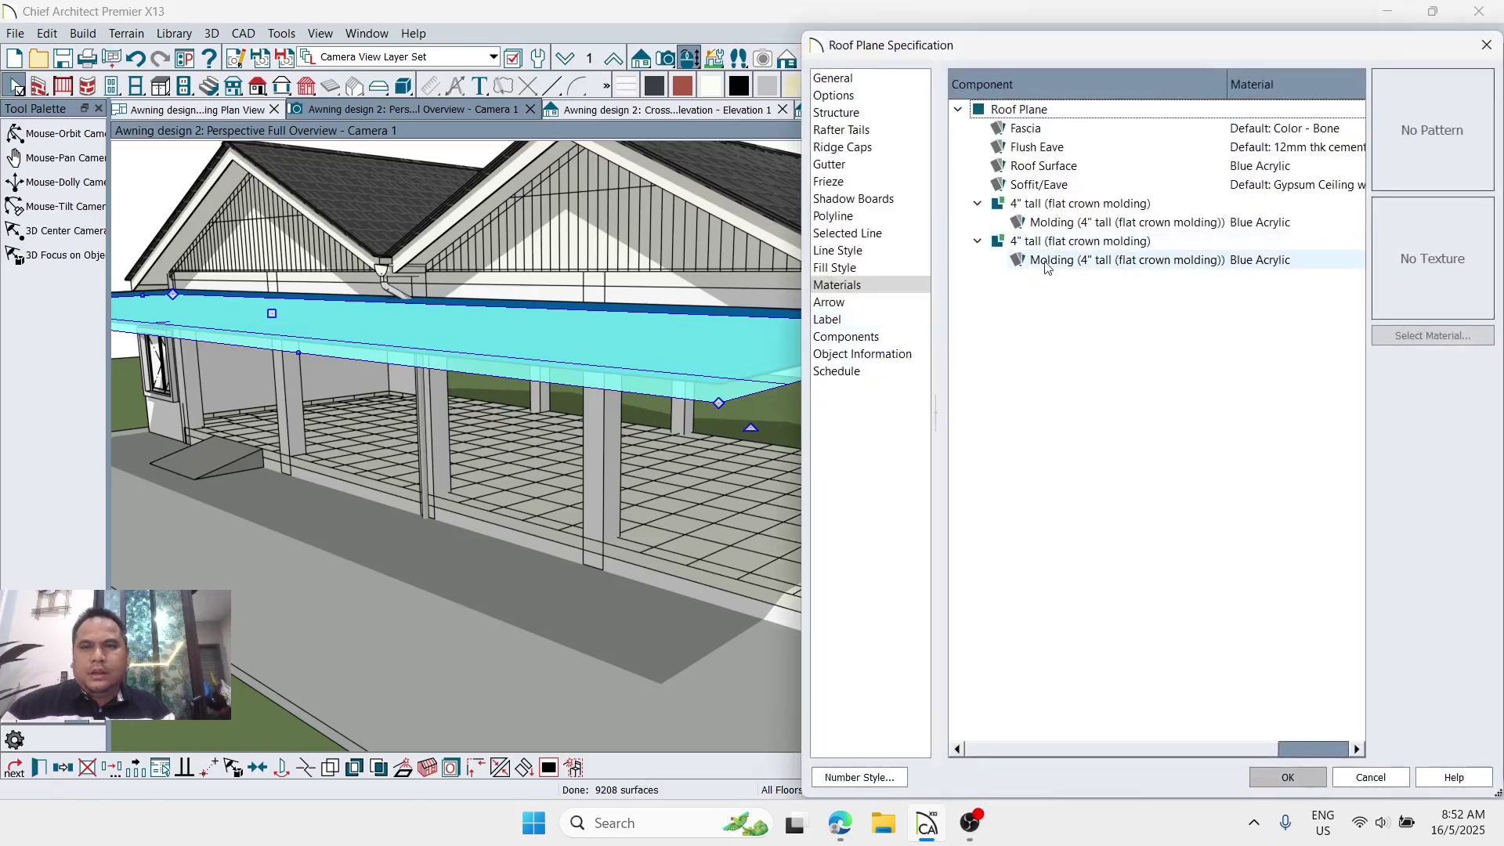
{"action": "left_click", "coordinate": [833, 79]}
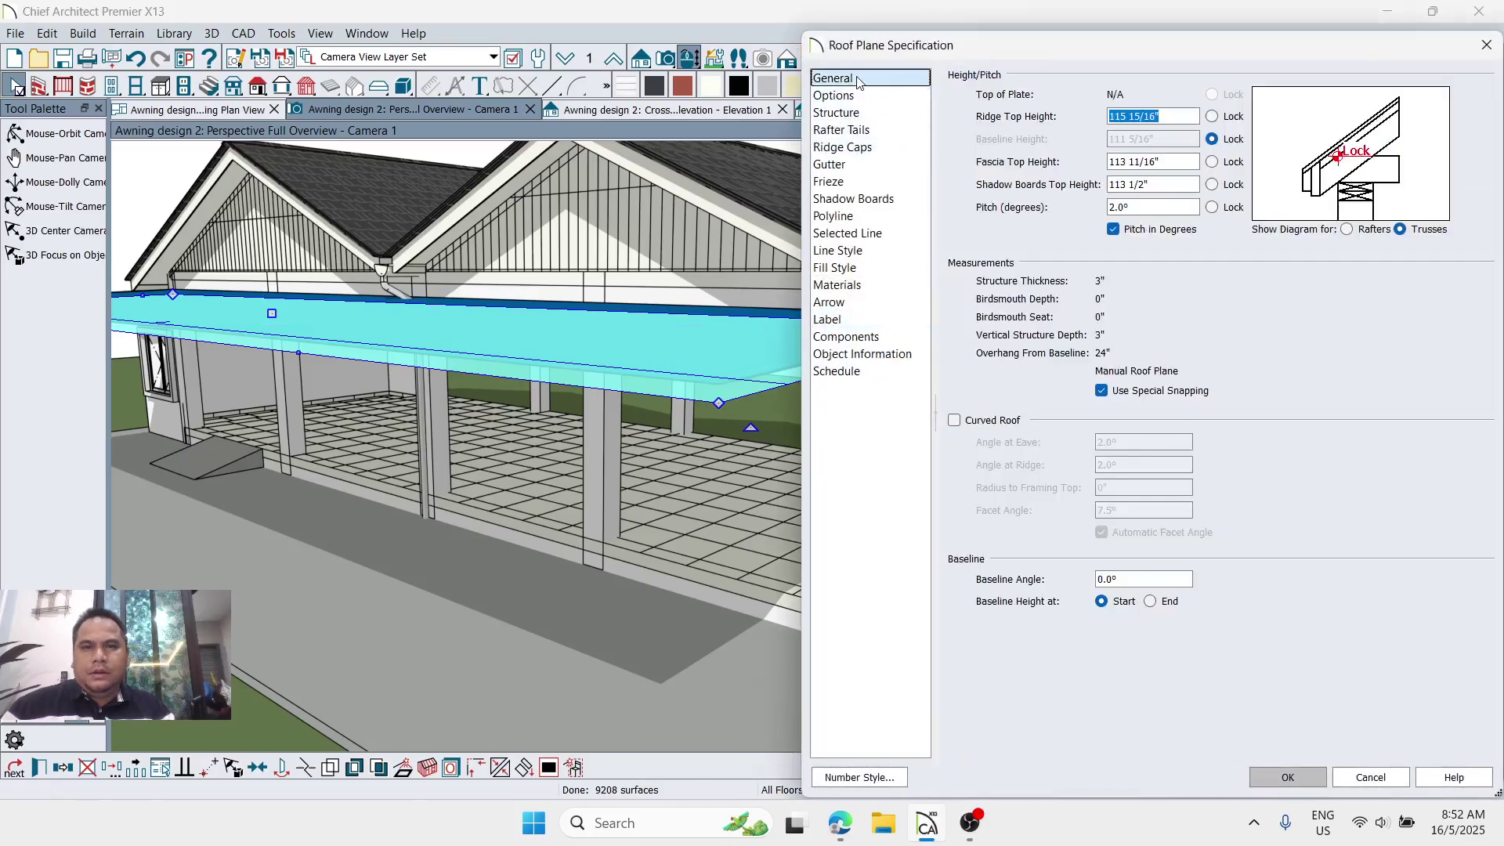
{"action": "left_click", "coordinate": [1212, 206]}
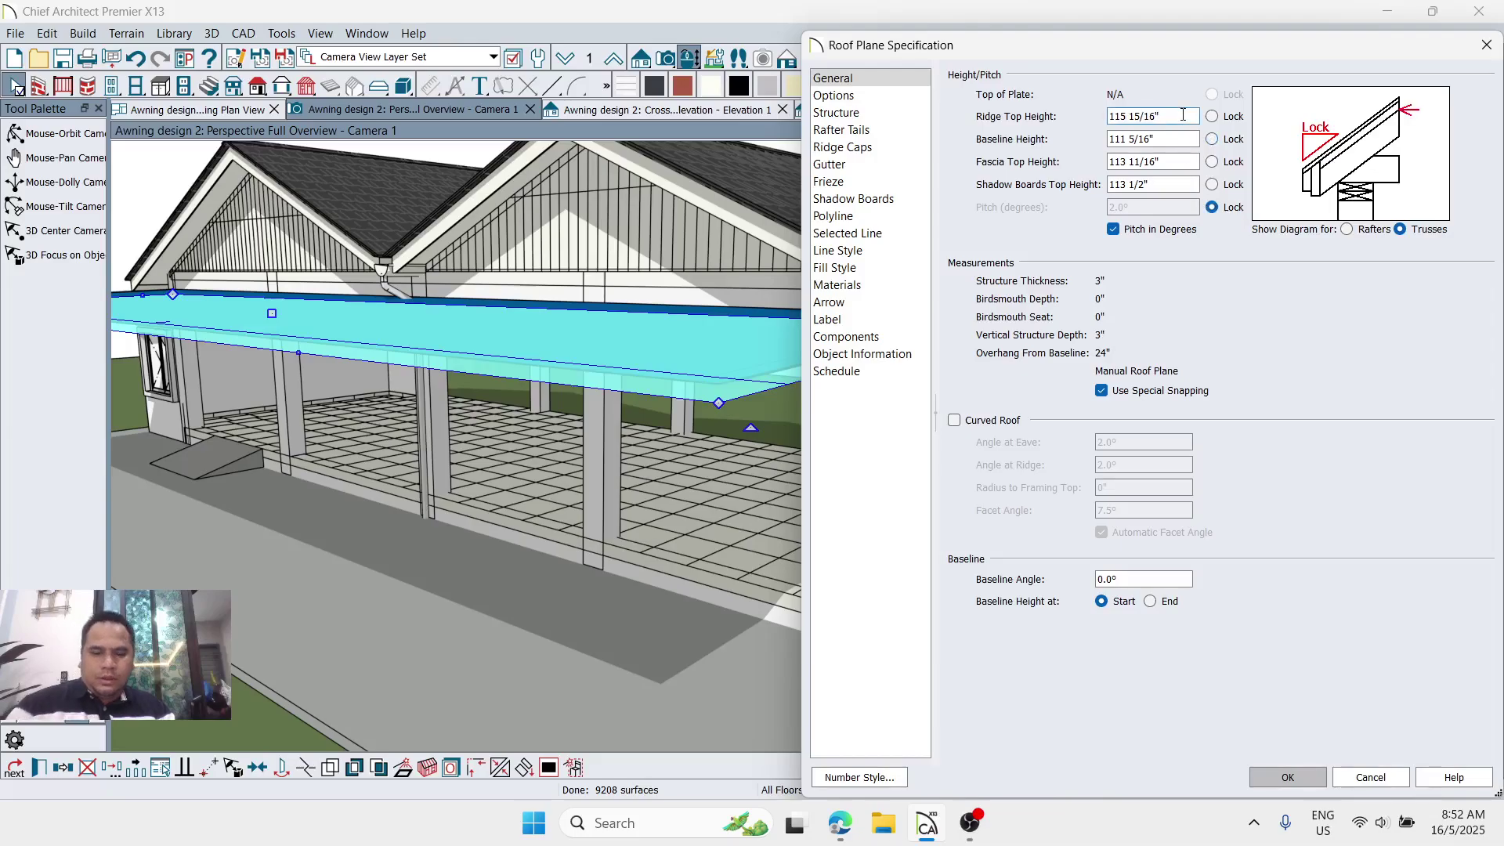
{"action": "key", "text": "Return"}
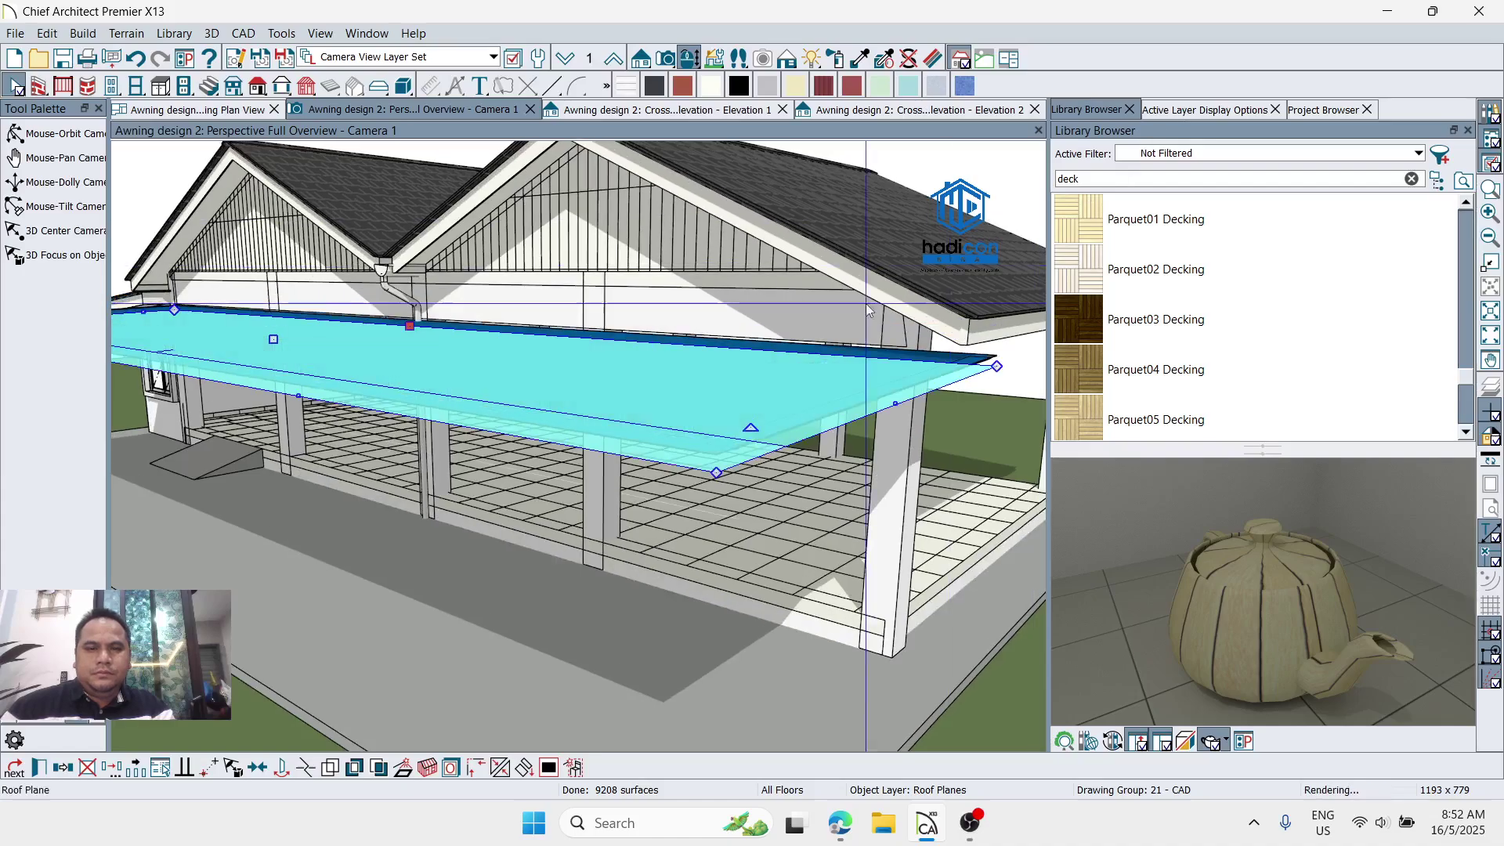
Step: Raise the awning roof plane's ridge top height by 4" to 107 15/16" with the pitch locked
{"action": "double_click", "coordinate": [759, 423]}
{"action": "left_click", "coordinate": [1211, 208]}
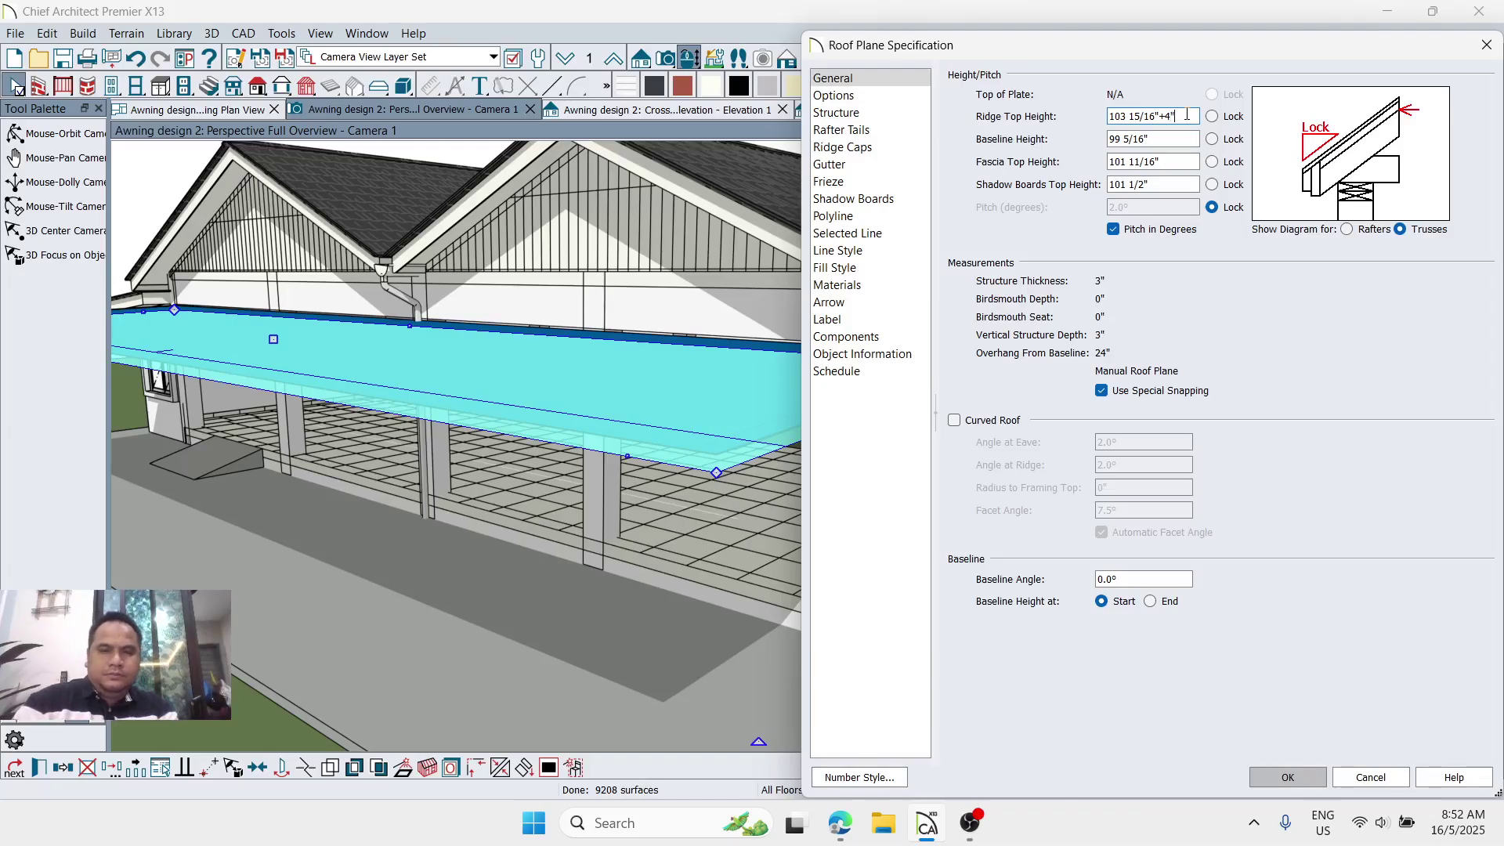
{"action": "key", "text": "Return"}
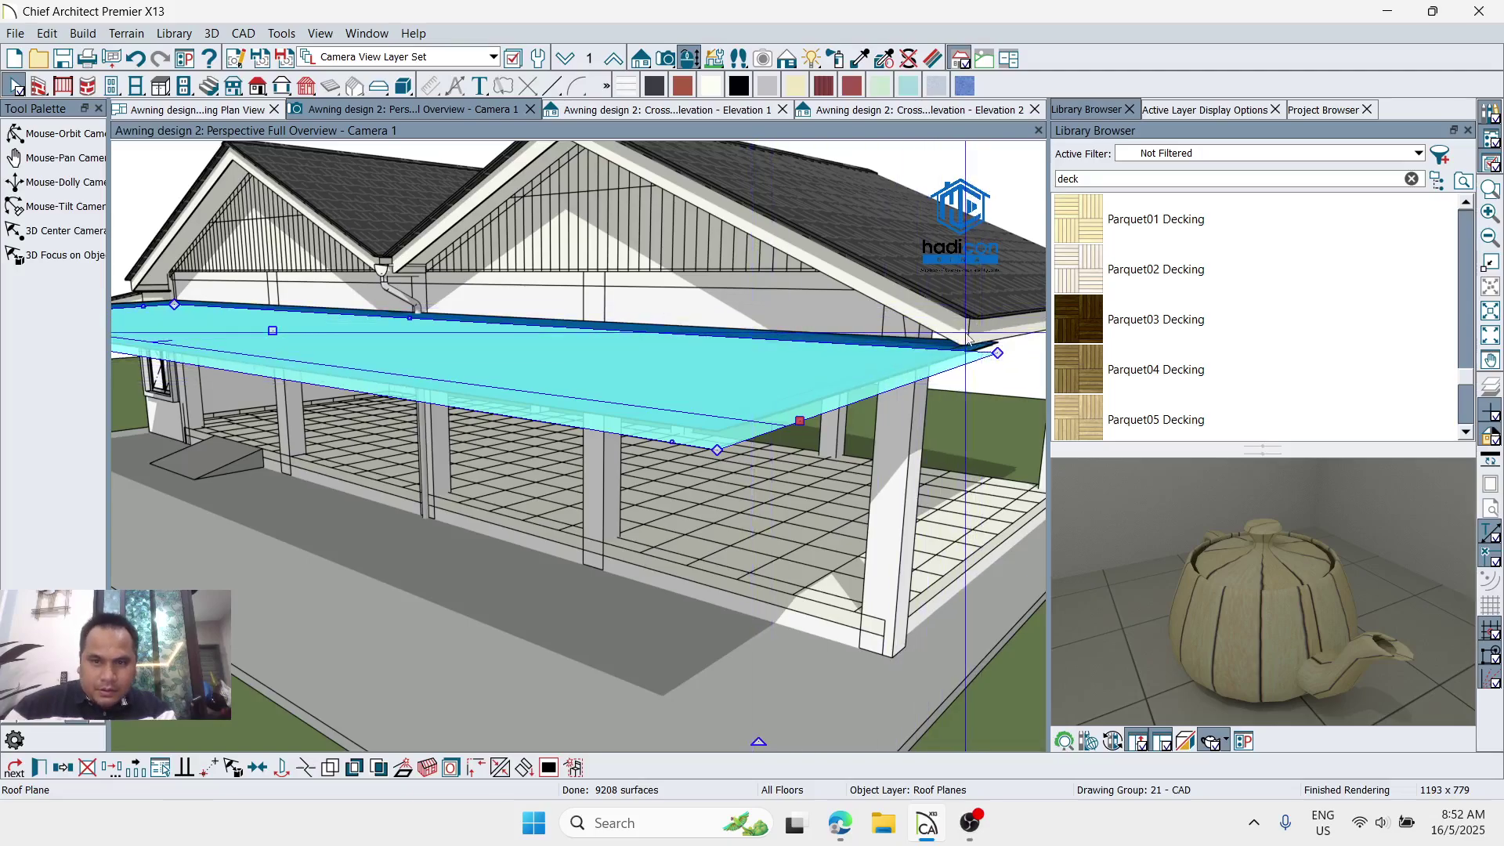
Step: Set the awning roof plane's ridge top height to 111 15/16" while keeping its pitch locked
{"action": "middle_click_drag", "start_coordinate": [951, 341], "coordinate": [949, 290]}
{"action": "left_click_drag", "start_coordinate": [949, 291], "coordinate": [783, 337]}
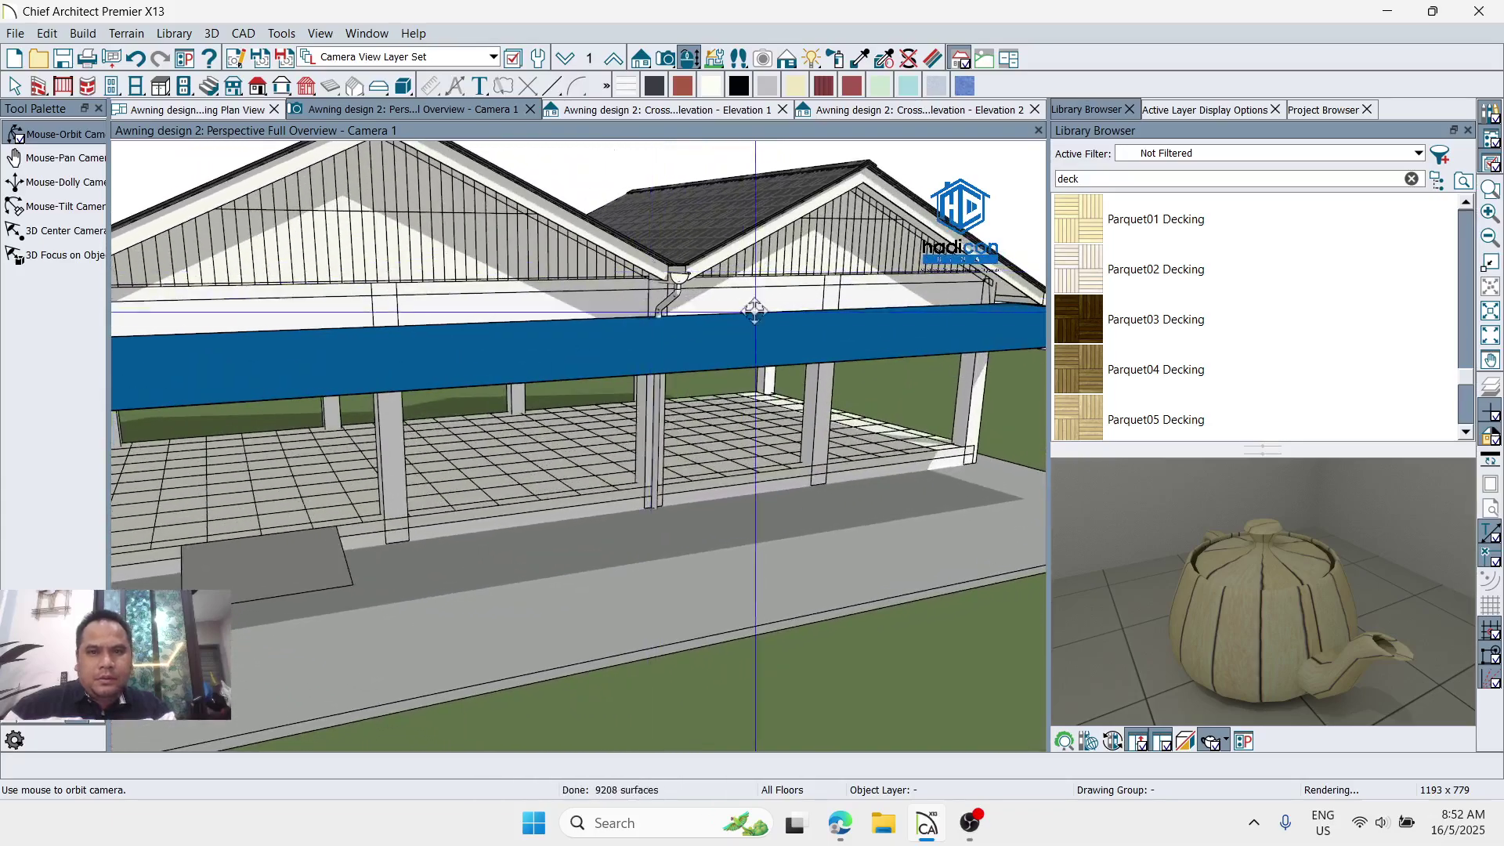
{"action": "key", "text": "space"}
{"action": "left_click", "coordinate": [783, 337]}
{"action": "double_click", "coordinate": [784, 340]}
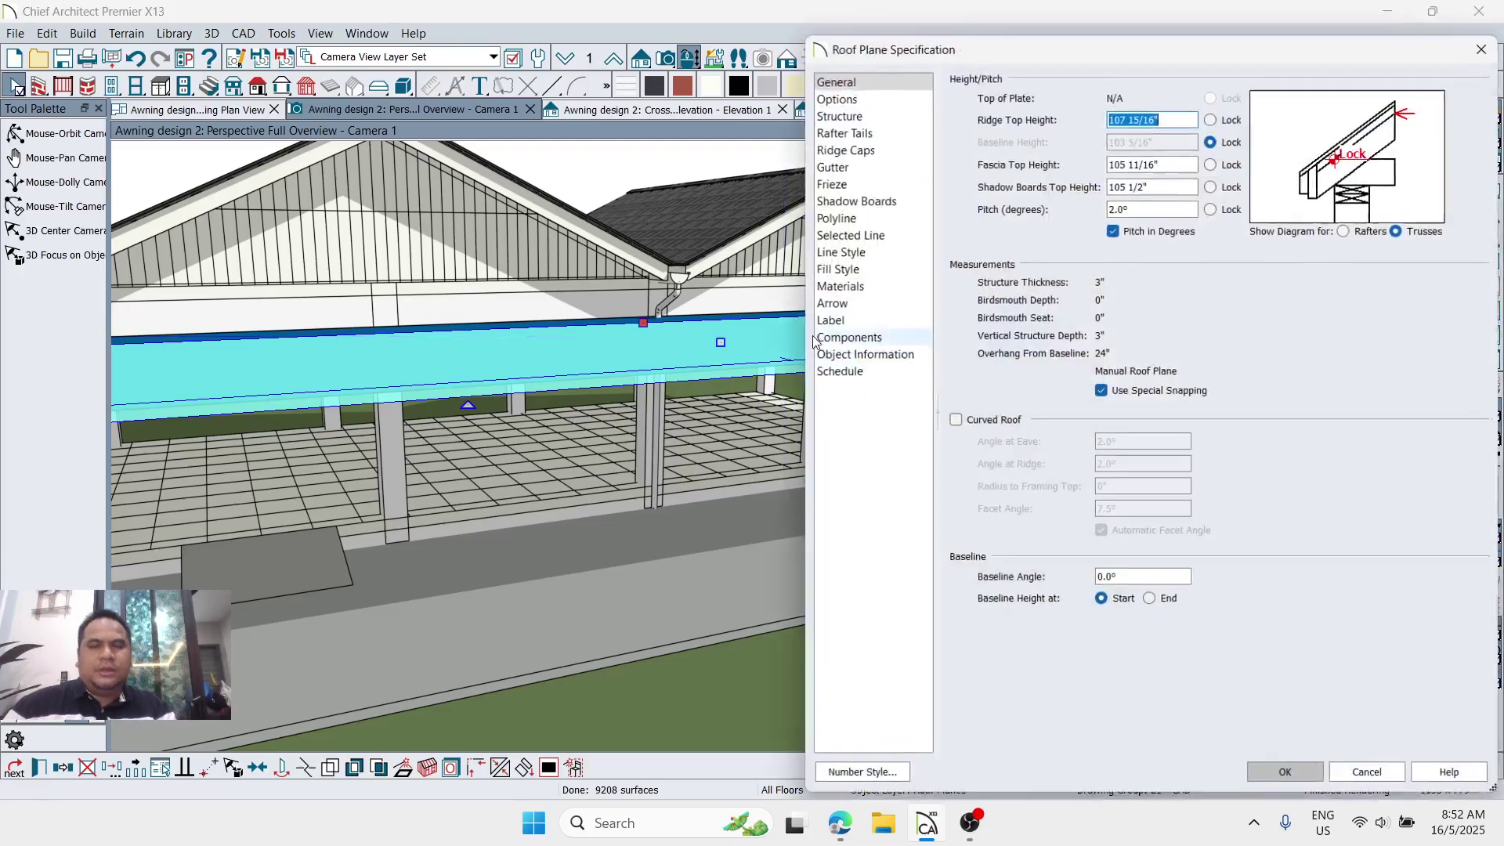
{"action": "left_click", "coordinate": [1213, 209]}
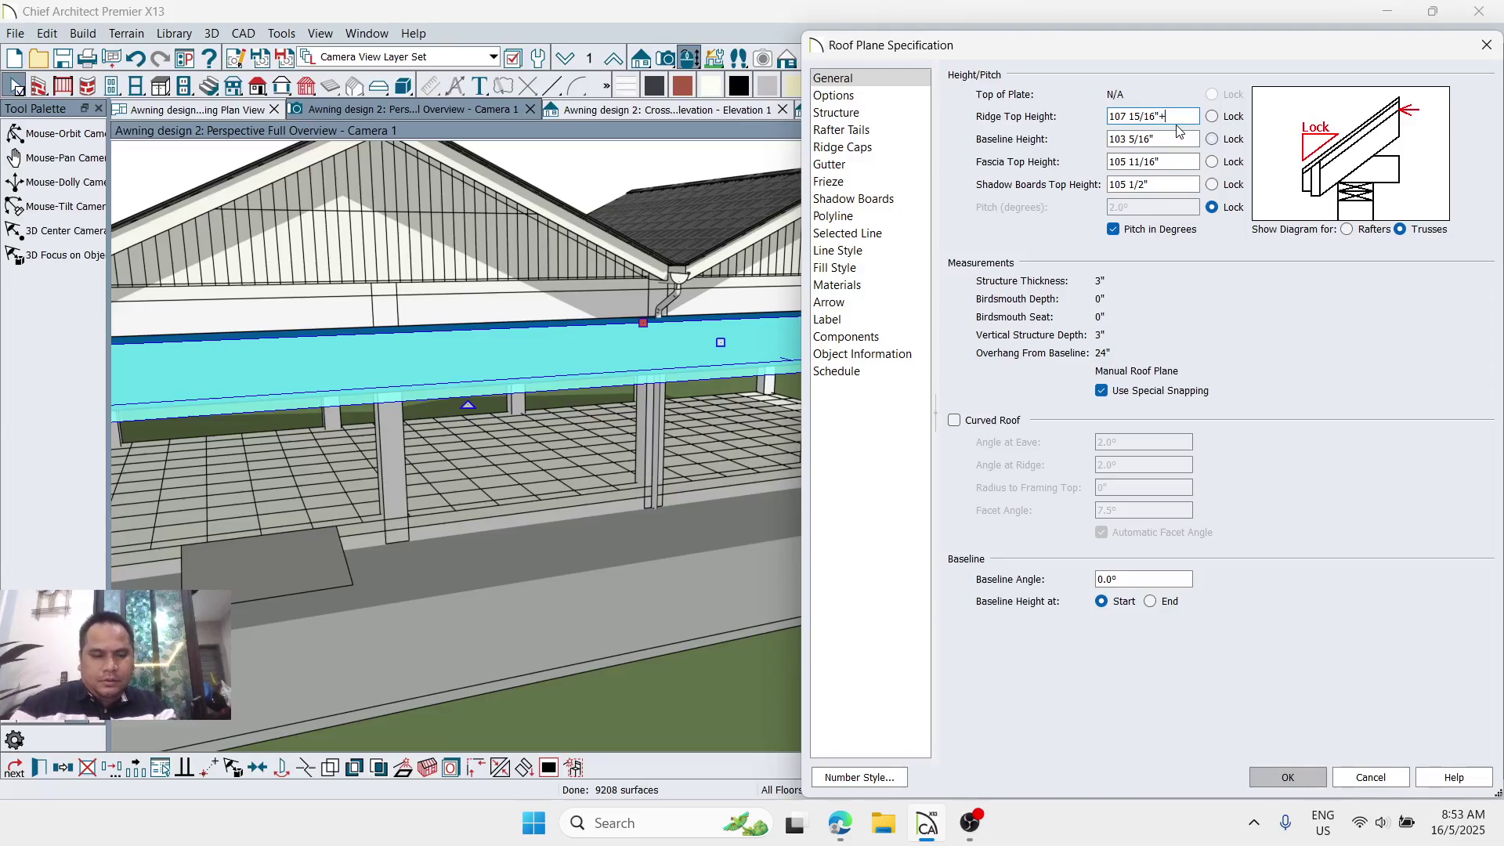
{"action": "key", "text": "Return"}
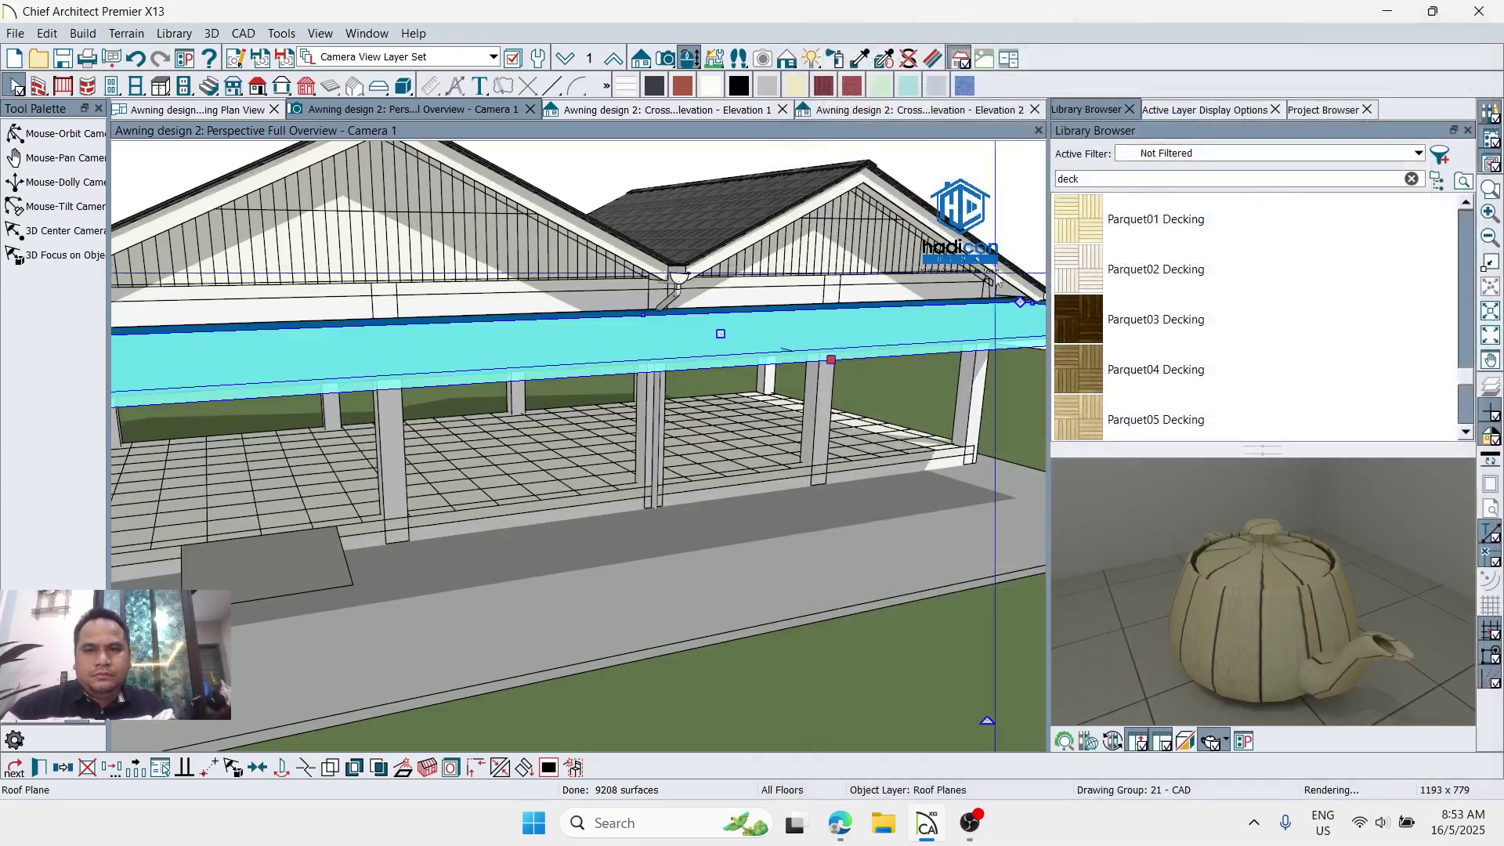
Step: Enable Automatically Build Roof Framing and Build Roof Framing in the awning roof plane's structure settings and accept them
{"action": "key", "text": "o"}
{"action": "left_click_drag", "start_coordinate": [966, 276], "coordinate": [856, 295]}
{"action": "left_click_drag", "start_coordinate": [561, 277], "coordinate": [812, 292]}
{"action": "scroll", "coordinate": [822, 289], "scroll_direction": "up", "scroll_amount": 5}
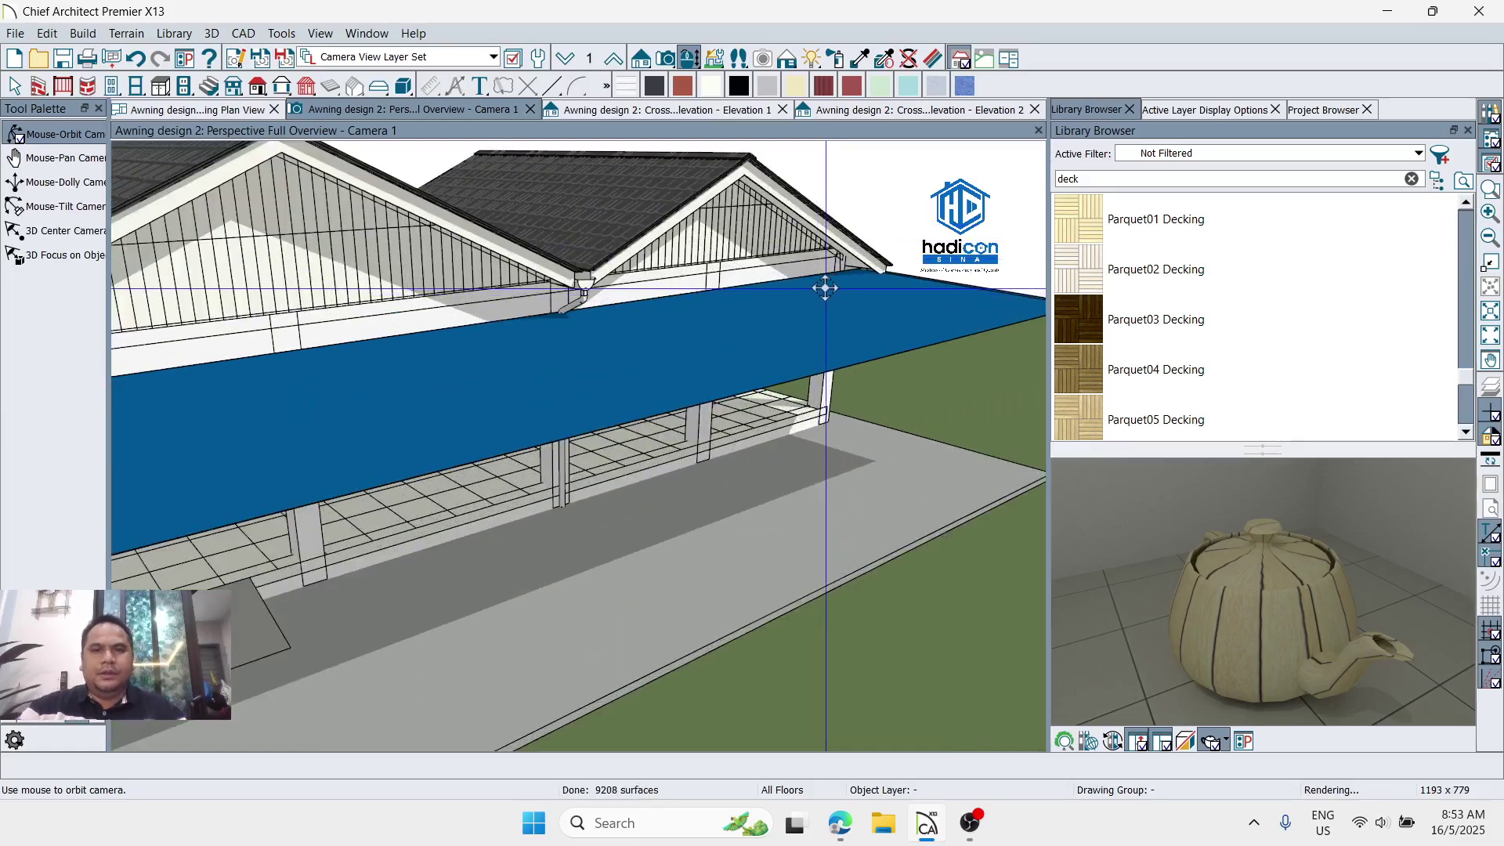
{"action": "key", "text": "space"}
{"action": "left_click", "coordinate": [824, 298]}
{"action": "double_click", "coordinate": [824, 298]}
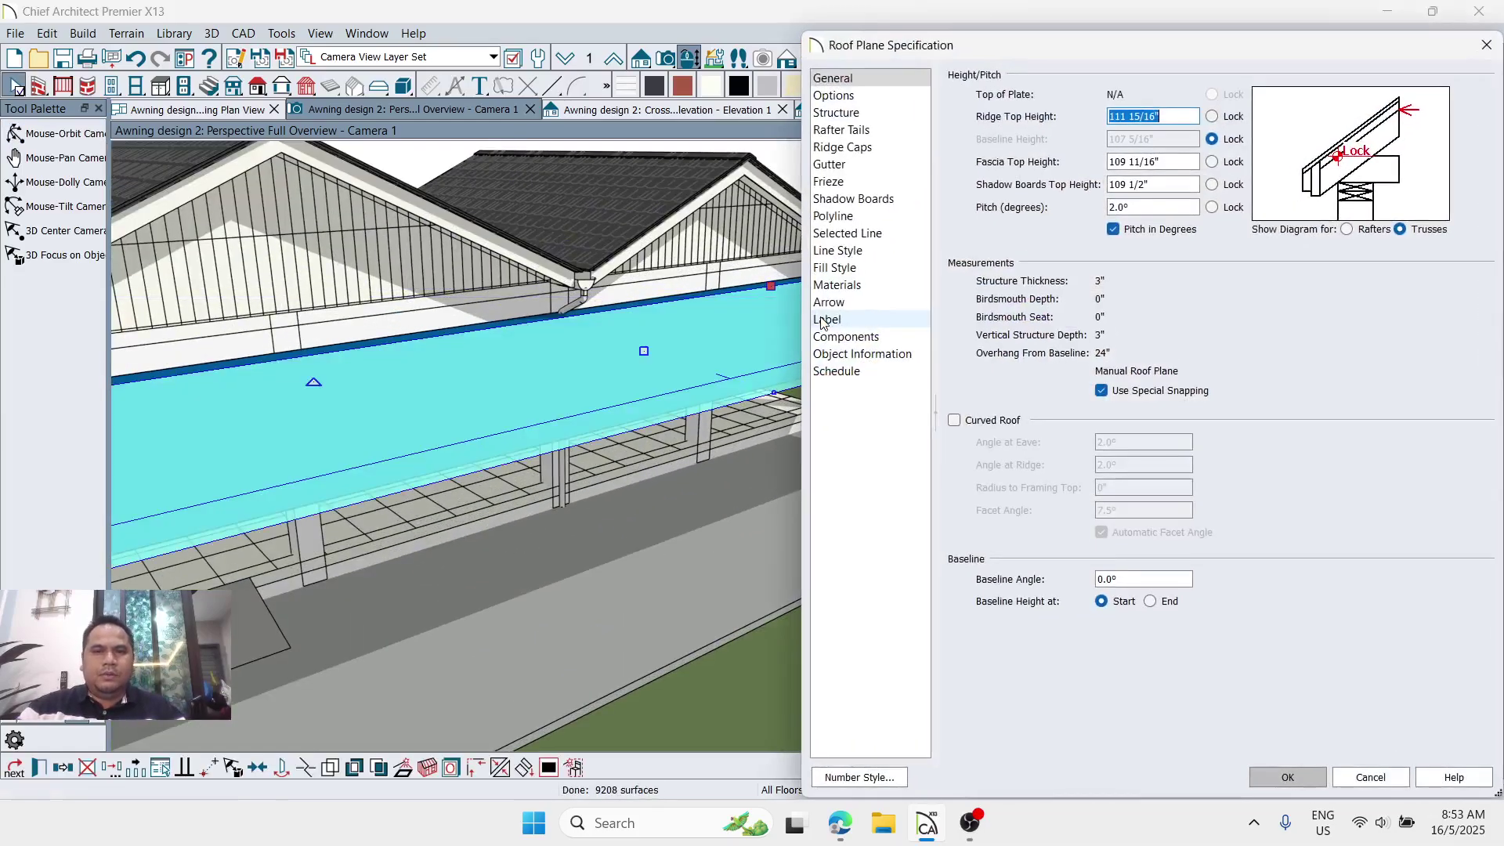
{"action": "left_click", "coordinate": [858, 113]}
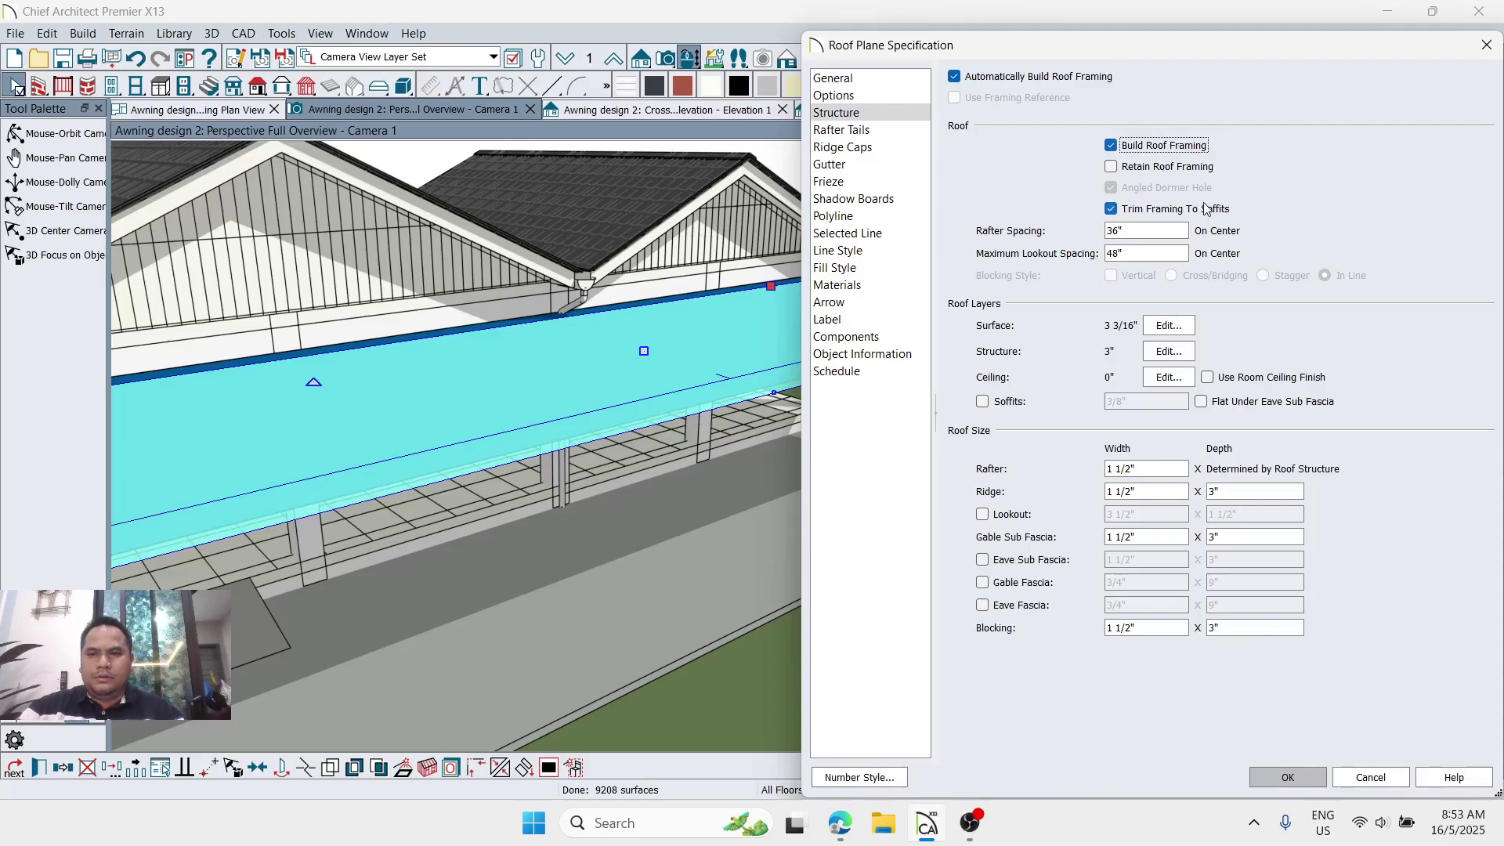
{"action": "left_click", "coordinate": [1286, 777]}
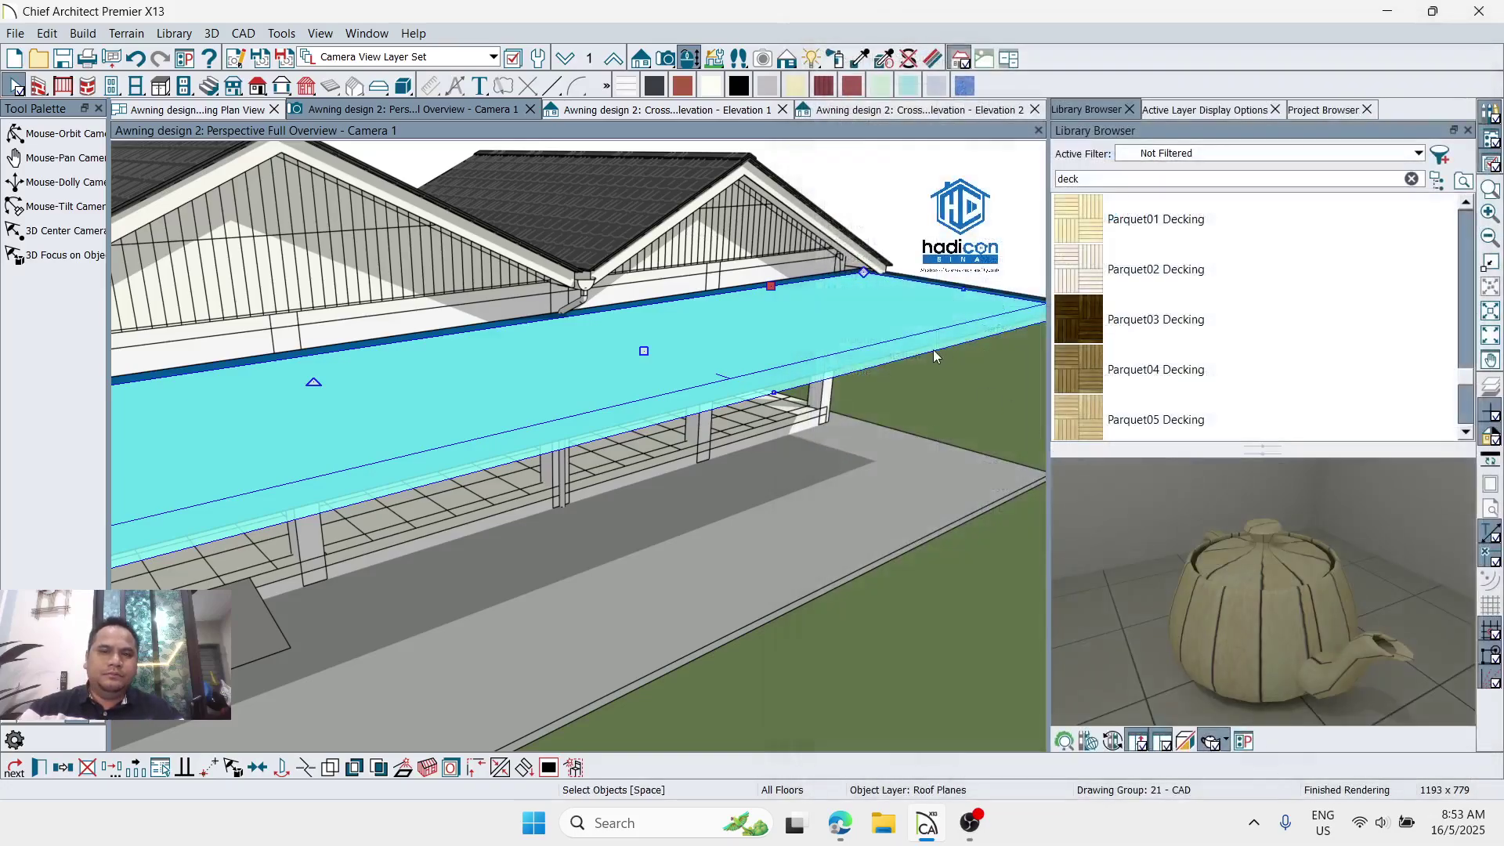
Step: Examine the awning's framing and blue acrylic surface from the front, from underneath and from above
{"action": "mouse_move", "coordinate": [667, 286]}
{"action": "middle_mouse_down"}
{"action": "mouse_move", "coordinate": [727, 218]}
{"action": "mouse_move", "coordinate": [607, 274]}
{"action": "mouse_move", "coordinate": [657, 254]}
{"action": "mouse_move", "coordinate": [667, 268]}
{"action": "mouse_move", "coordinate": [662, 254]}
{"action": "mouse_move", "coordinate": [623, 275]}
{"action": "mouse_move", "coordinate": [631, 251]}
{"action": "mouse_move", "coordinate": [668, 268]}
{"action": "middle_mouse_up"}
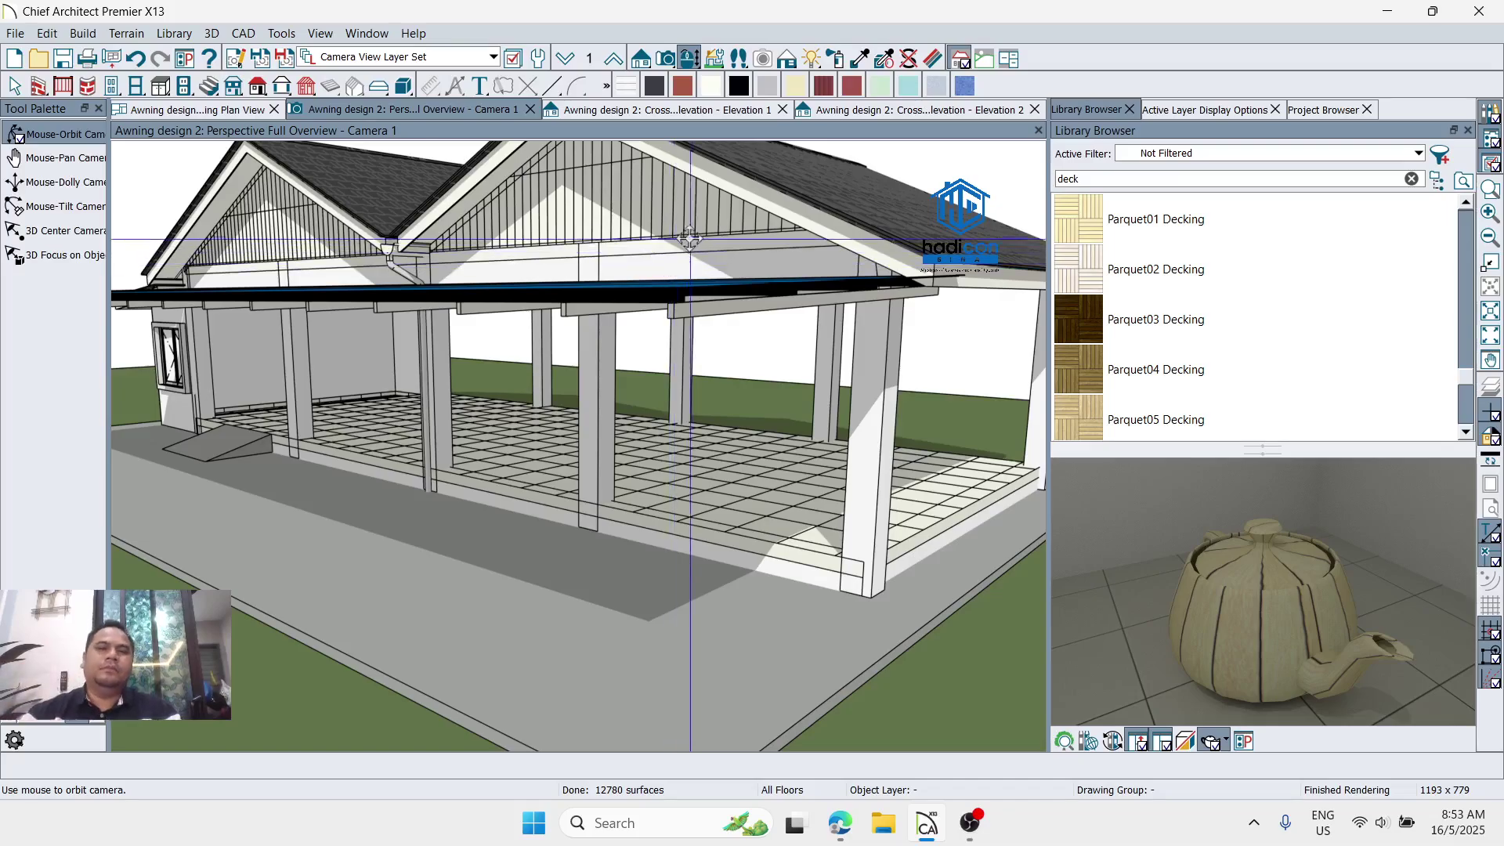
{"action": "left_click_drag", "start_coordinate": [690, 239], "coordinate": [748, 263]}
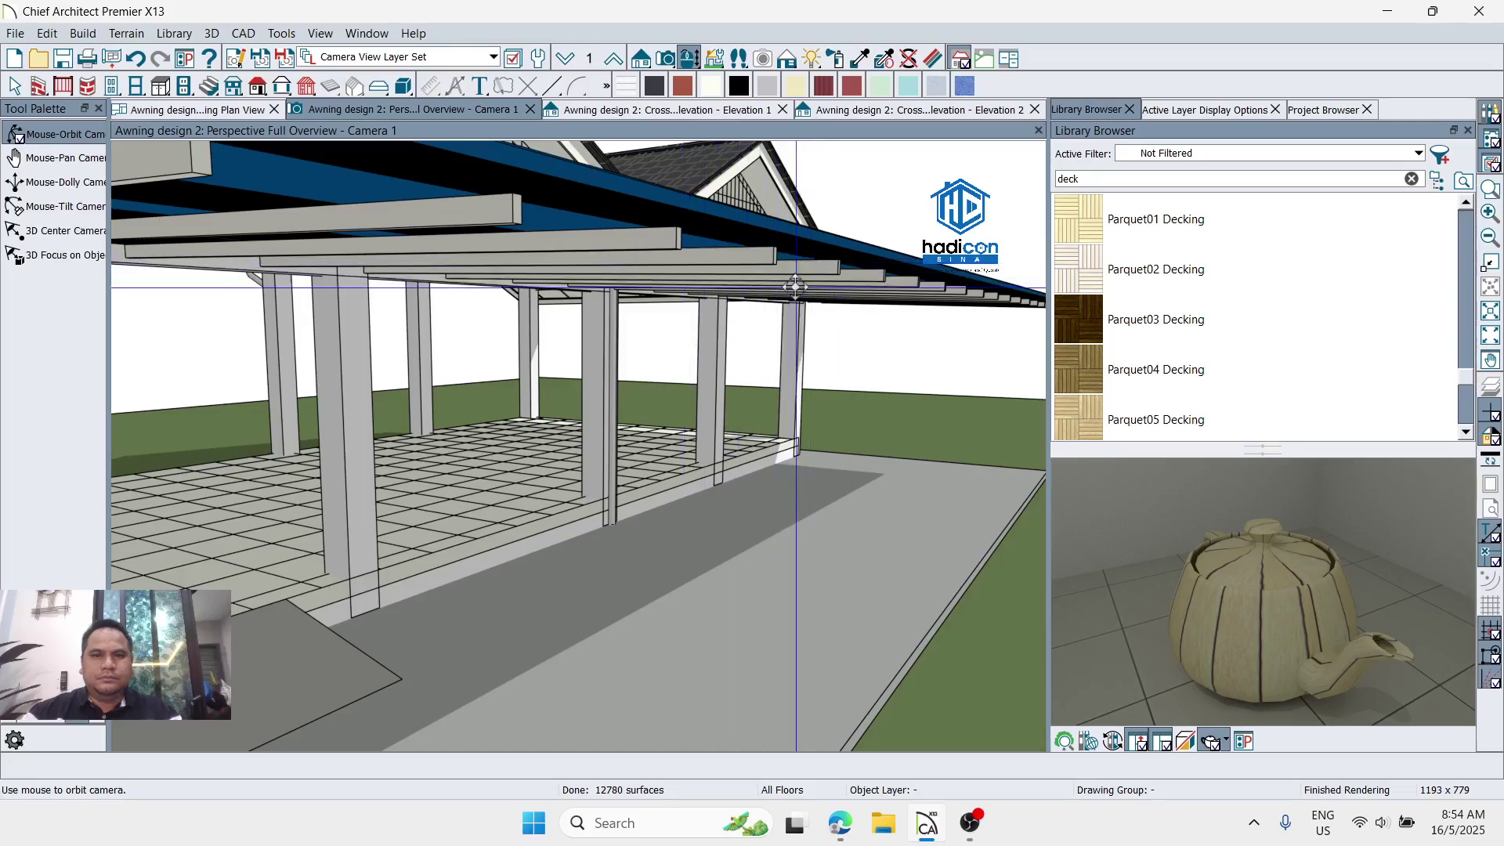
{"action": "mouse_move", "coordinate": [663, 266]}
{"action": "left_mouse_down"}
{"action": "mouse_move", "coordinate": [682, 269]}
{"action": "mouse_move", "coordinate": [638, 270]}
{"action": "left_mouse_up"}
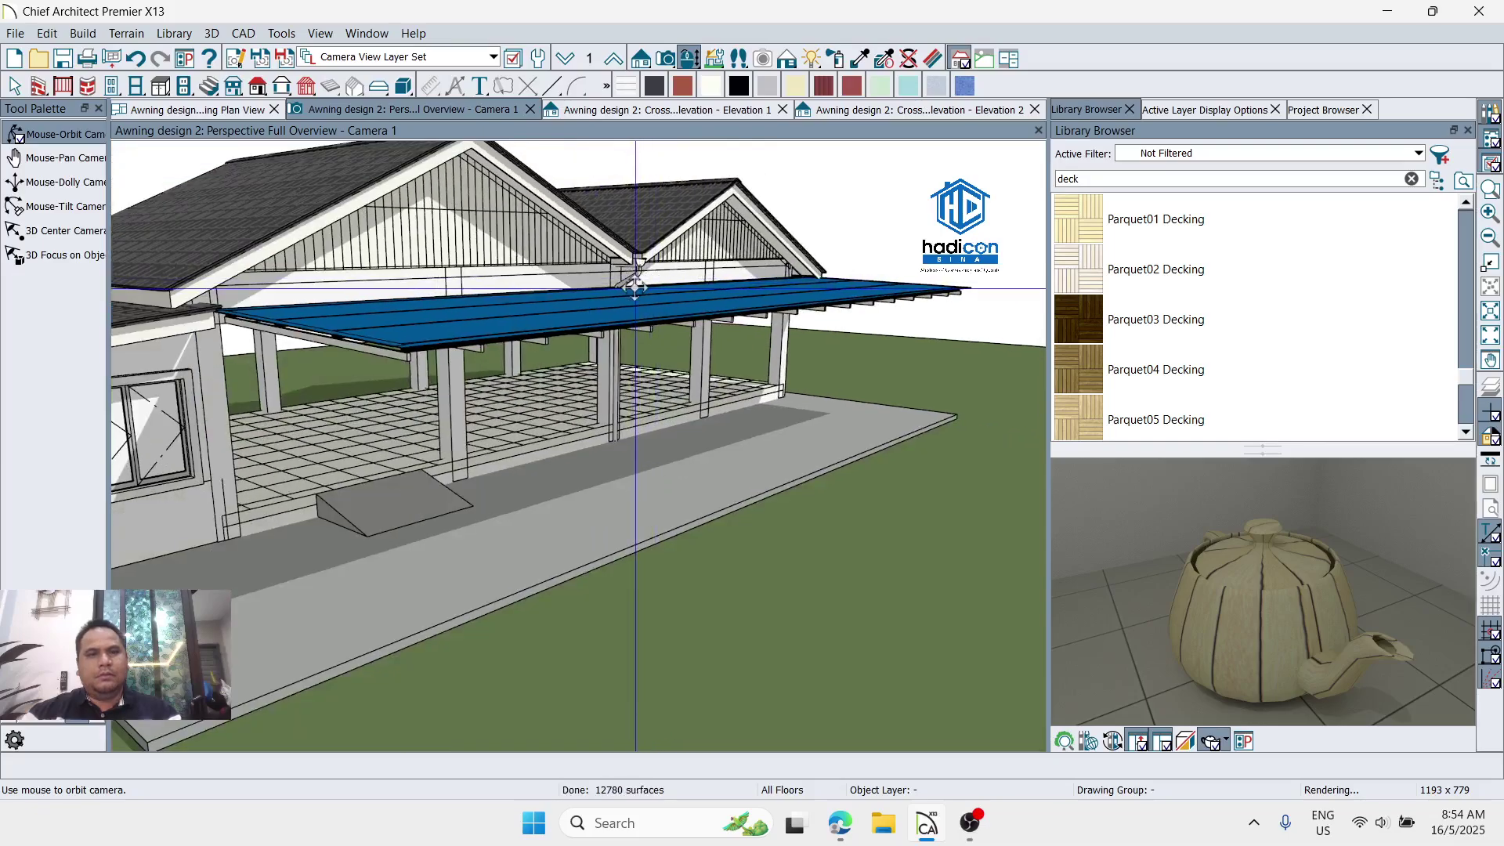
{"action": "left_click_drag", "start_coordinate": [608, 329], "coordinate": [645, 287]}
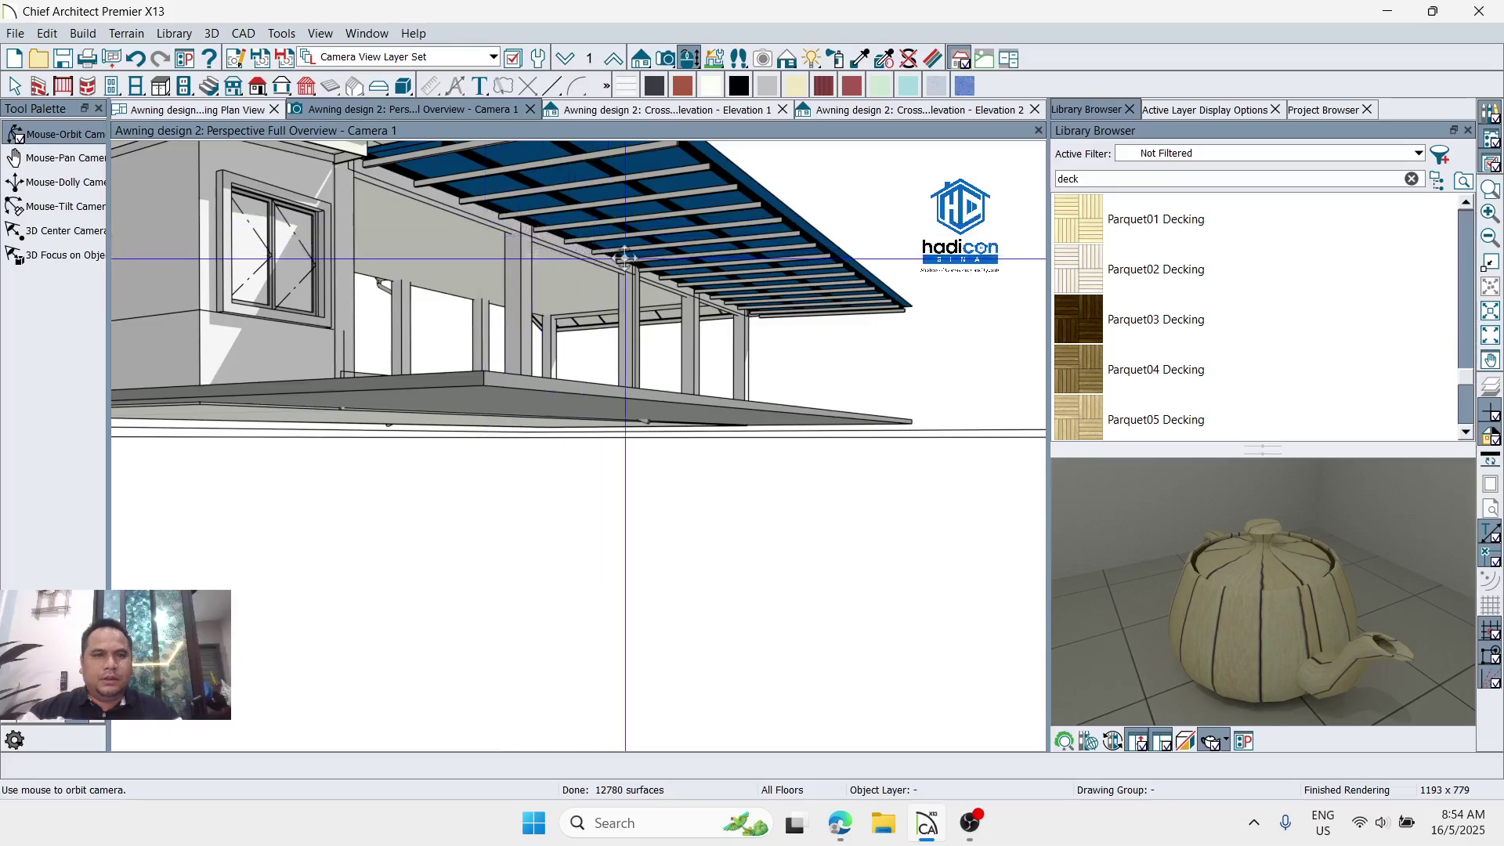
{"action": "left_click_drag", "start_coordinate": [854, 280], "coordinate": [721, 225]}
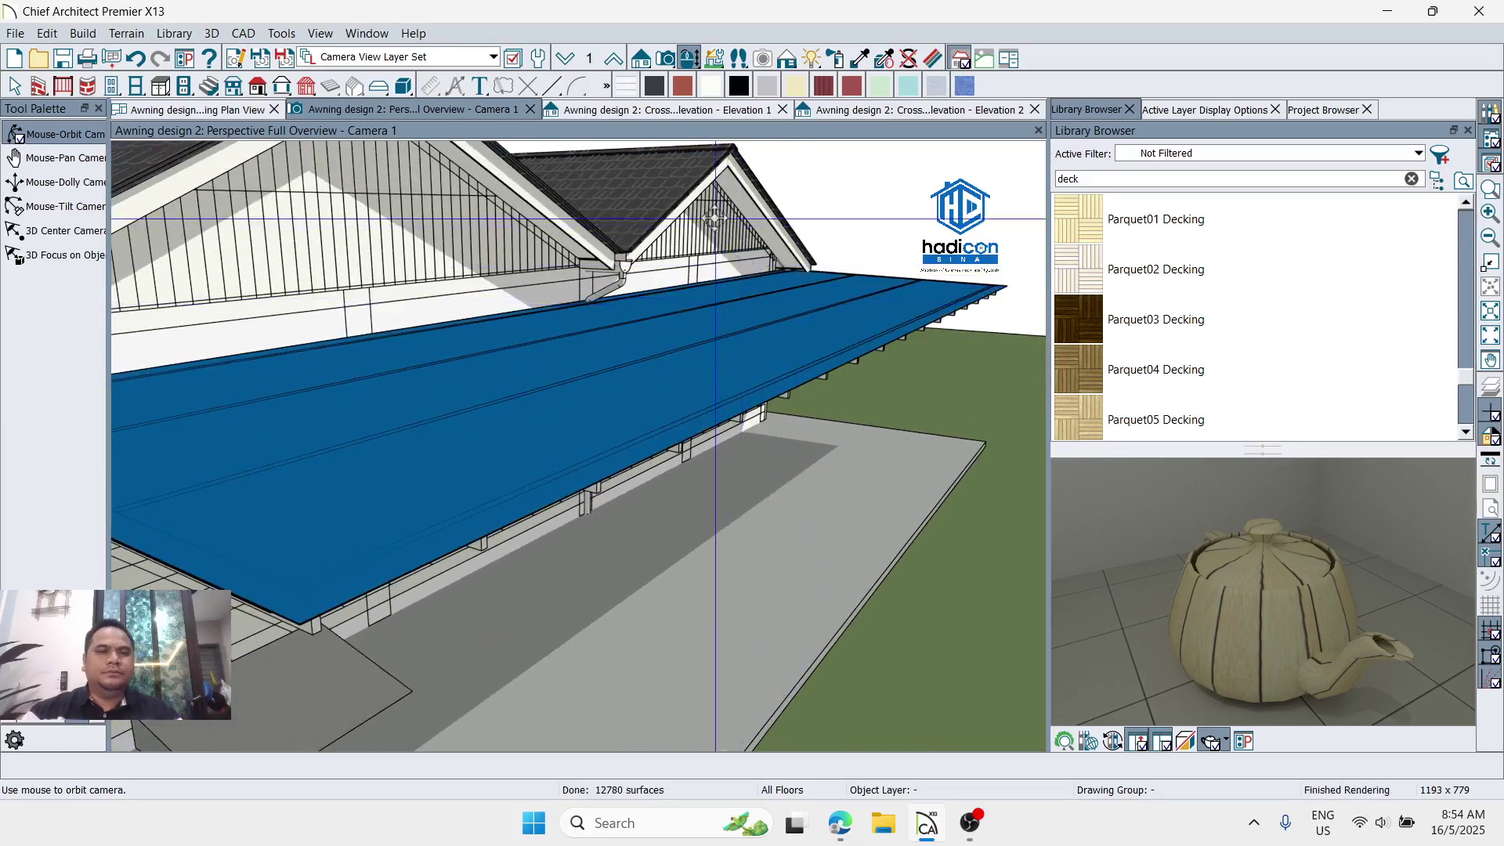
Step: Draw a floor/ceiling beam in the working plan view along the front column line, from the store-side column to the far end column
{"action": "left_click", "coordinate": [251, 109]}
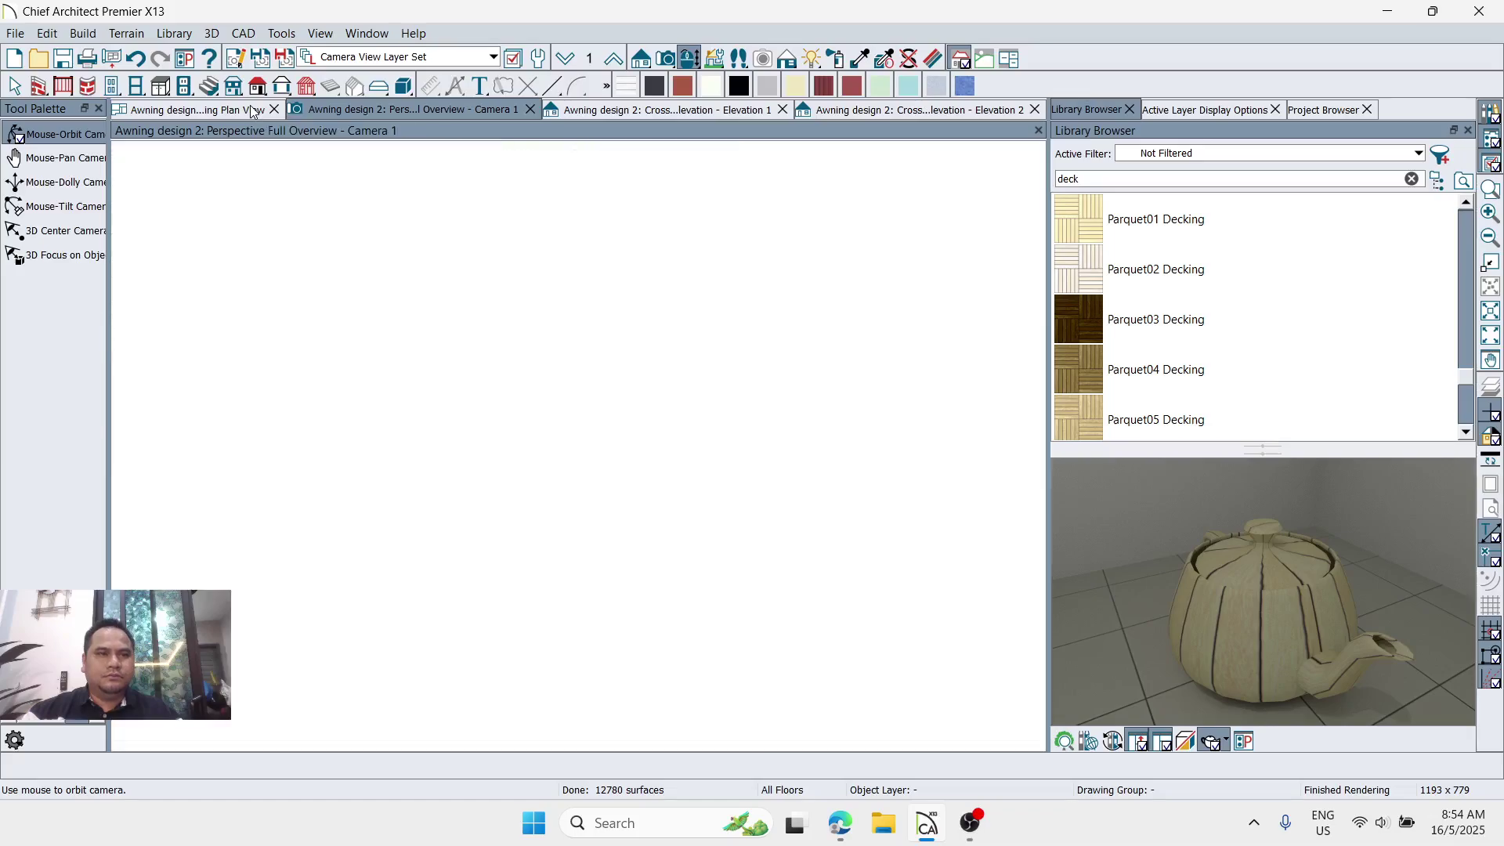
{"action": "scroll", "coordinate": [608, 413], "scroll_direction": "up", "scroll_amount": 3}
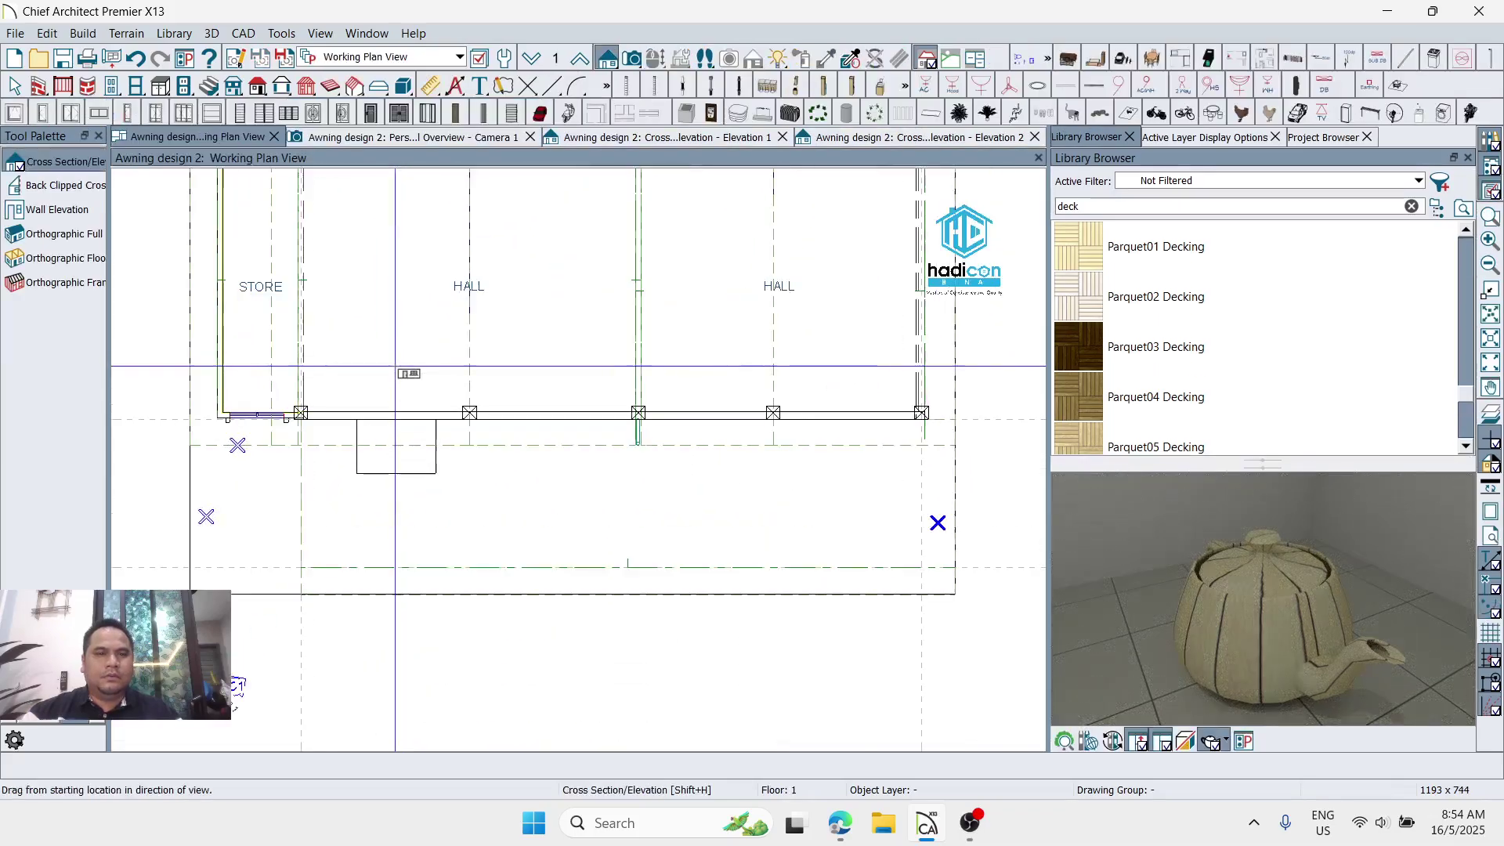
{"action": "scroll", "coordinate": [278, 468], "scroll_direction": "up", "scroll_amount": 2}
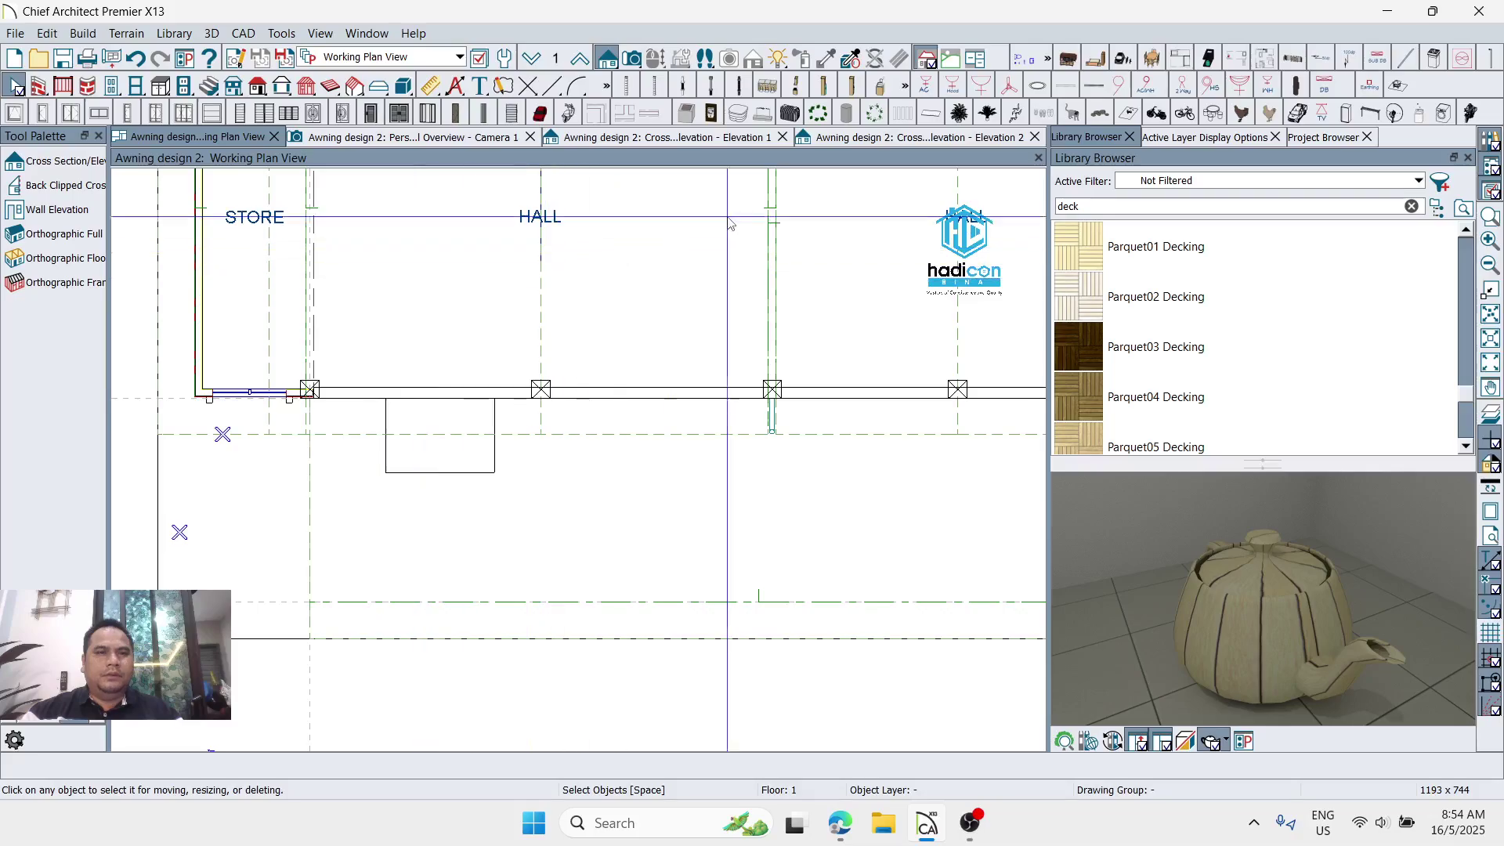
{"action": "left_click", "coordinate": [322, 92]}
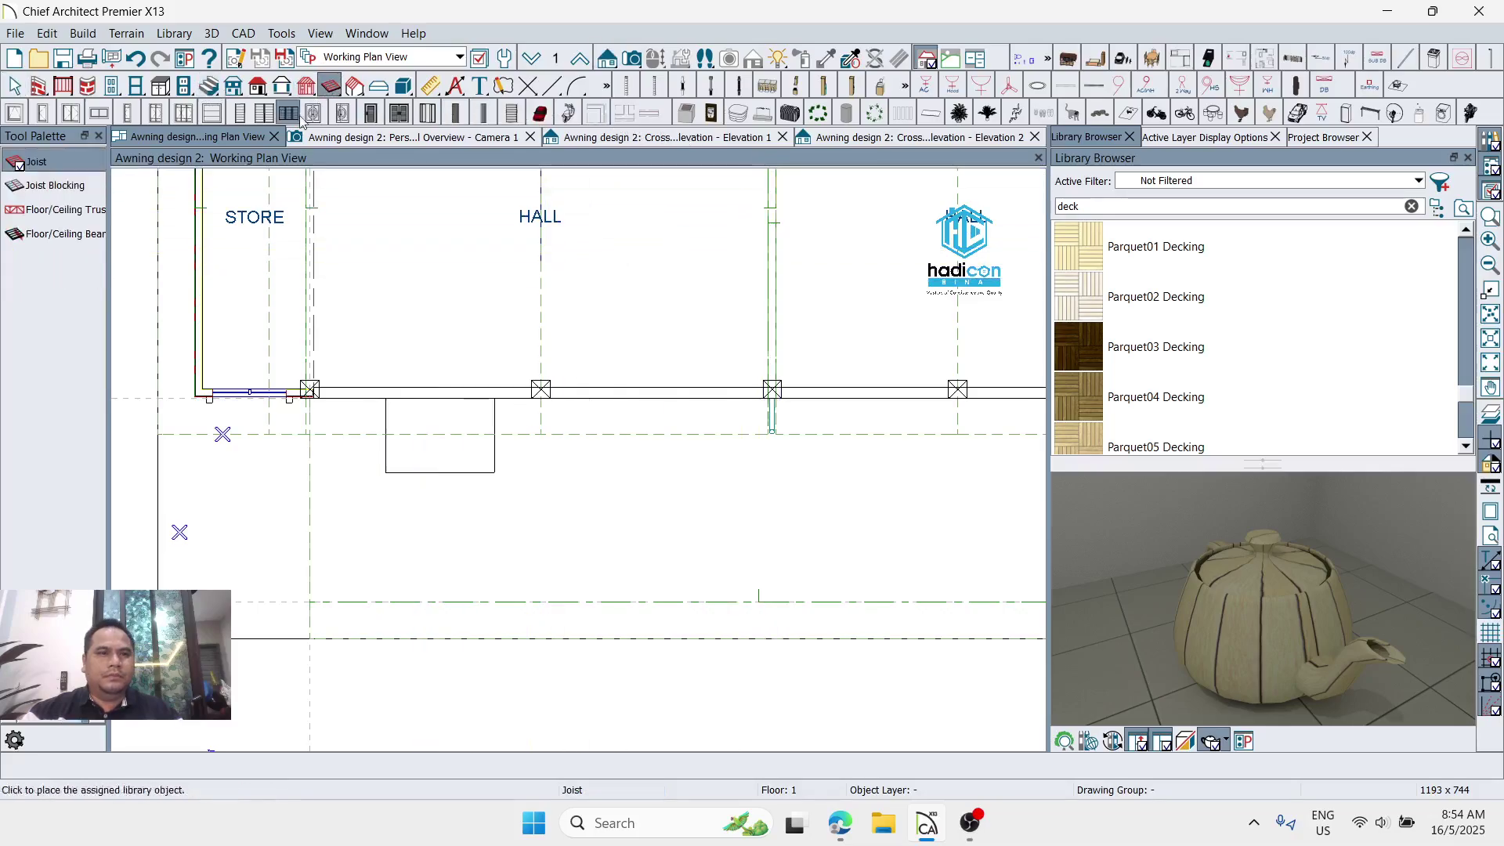
{"action": "left_click", "coordinate": [47, 234]}
{"action": "scroll", "coordinate": [327, 434], "scroll_direction": "up", "scroll_amount": 4}
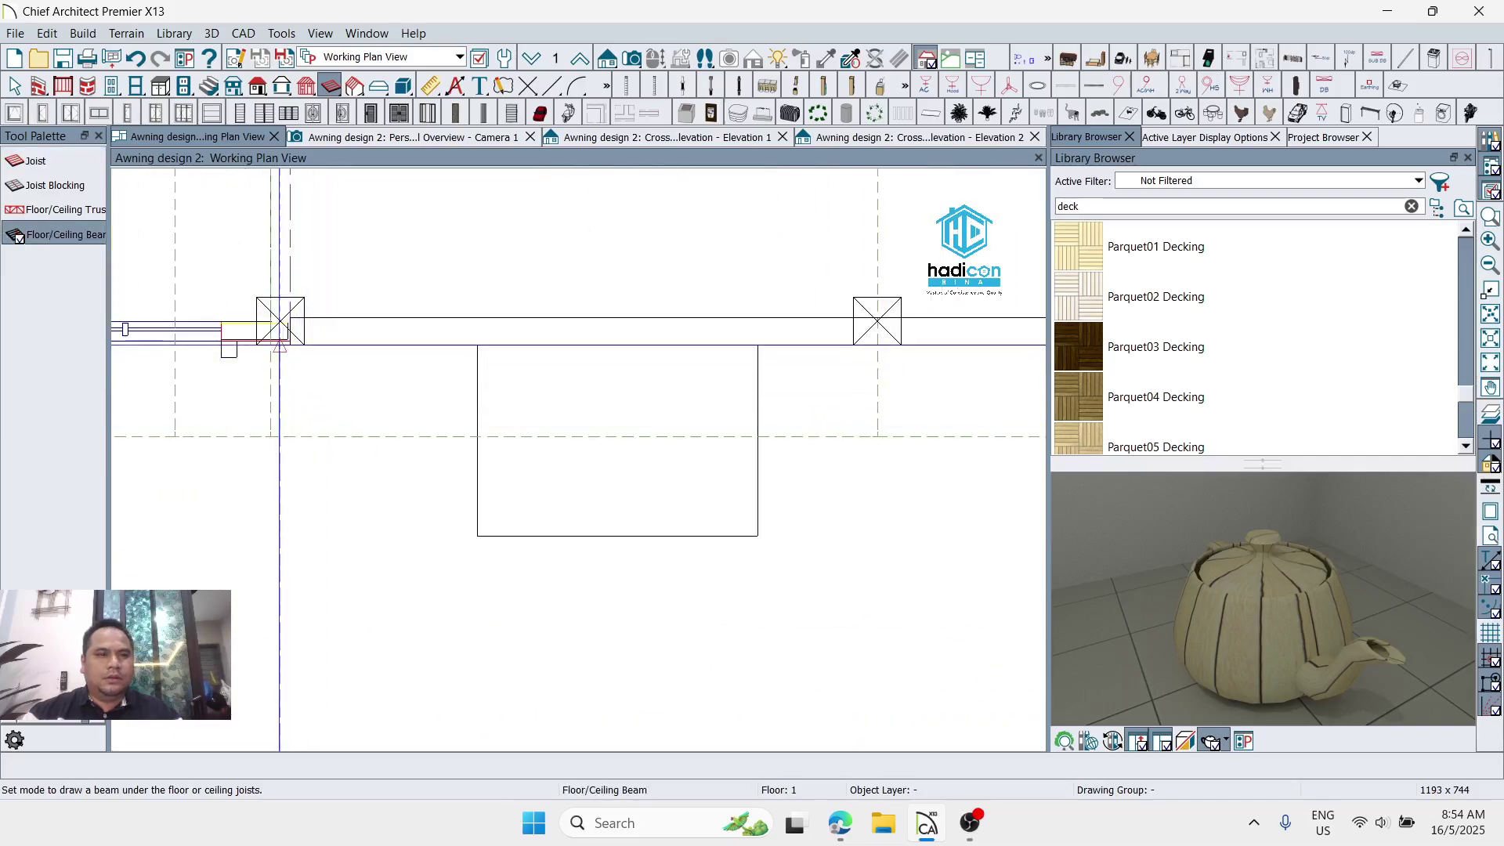
{"action": "scroll", "coordinate": [302, 368], "scroll_direction": "down", "scroll_amount": 3}
{"action": "scroll", "coordinate": [306, 393], "scroll_direction": "down", "scroll_amount": 3}
{"action": "left_click_drag", "start_coordinate": [306, 393], "coordinate": [779, 389]}
Step: Stretch the ceiling beam's far end to the outer side of the last column and shift the beam towards the columns' front face
{"action": "scroll", "coordinate": [728, 393], "scroll_direction": "up", "scroll_amount": 2}
{"action": "scroll", "coordinate": [776, 392], "scroll_direction": "up", "scroll_amount": 5}
{"action": "left_click_drag", "start_coordinate": [868, 354], "coordinate": [879, 353]}
{"action": "left_click", "coordinate": [796, 363]}
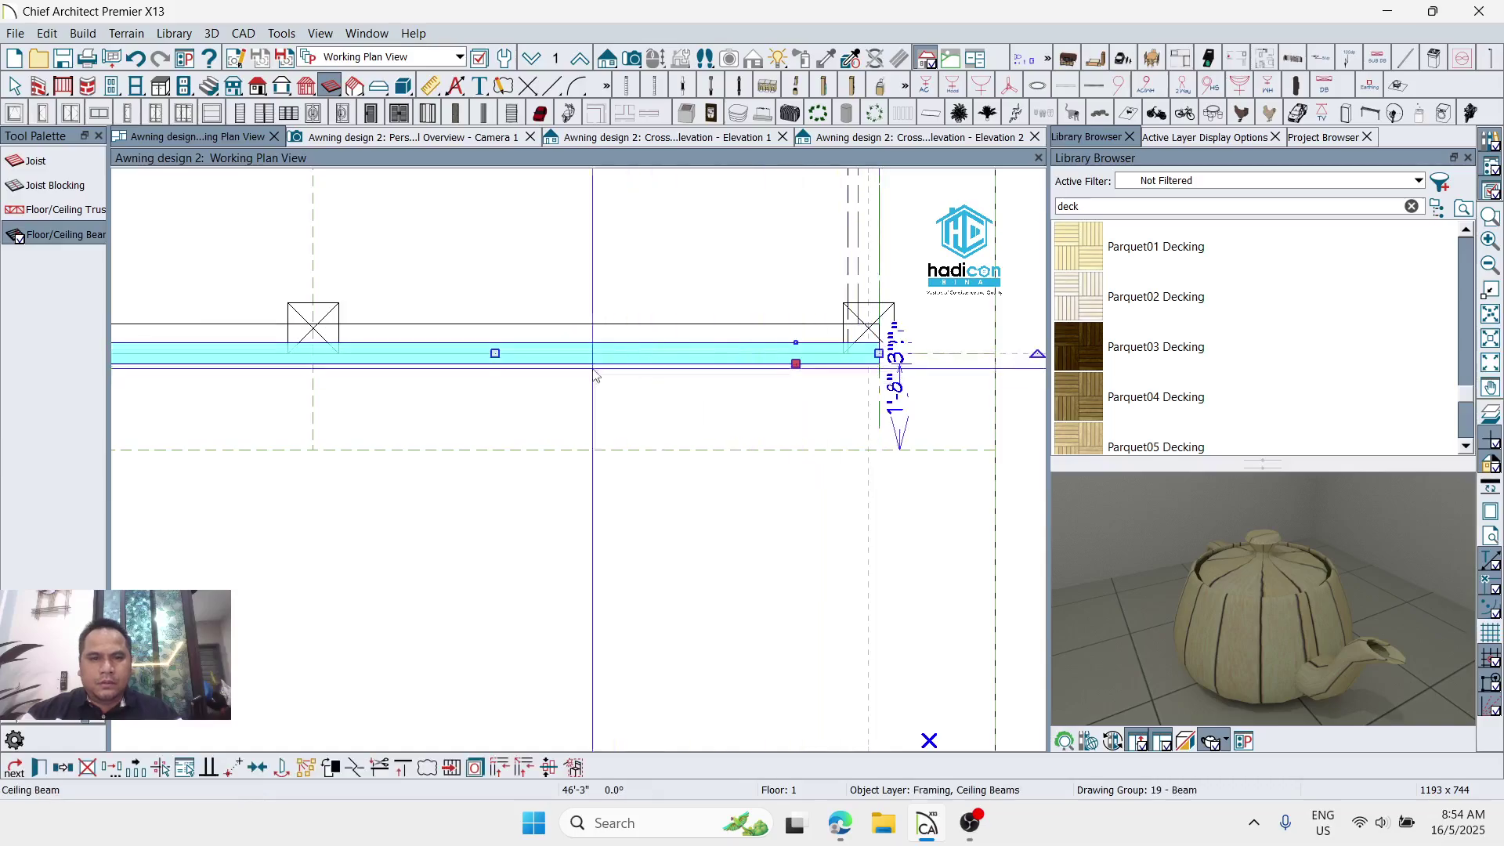
{"action": "scroll", "coordinate": [578, 347], "scroll_direction": "up", "scroll_amount": 2}
{"action": "left_click_drag", "start_coordinate": [578, 347], "coordinate": [766, 424]}
{"action": "scroll", "coordinate": [580, 360], "scroll_direction": "down", "scroll_amount": 3}
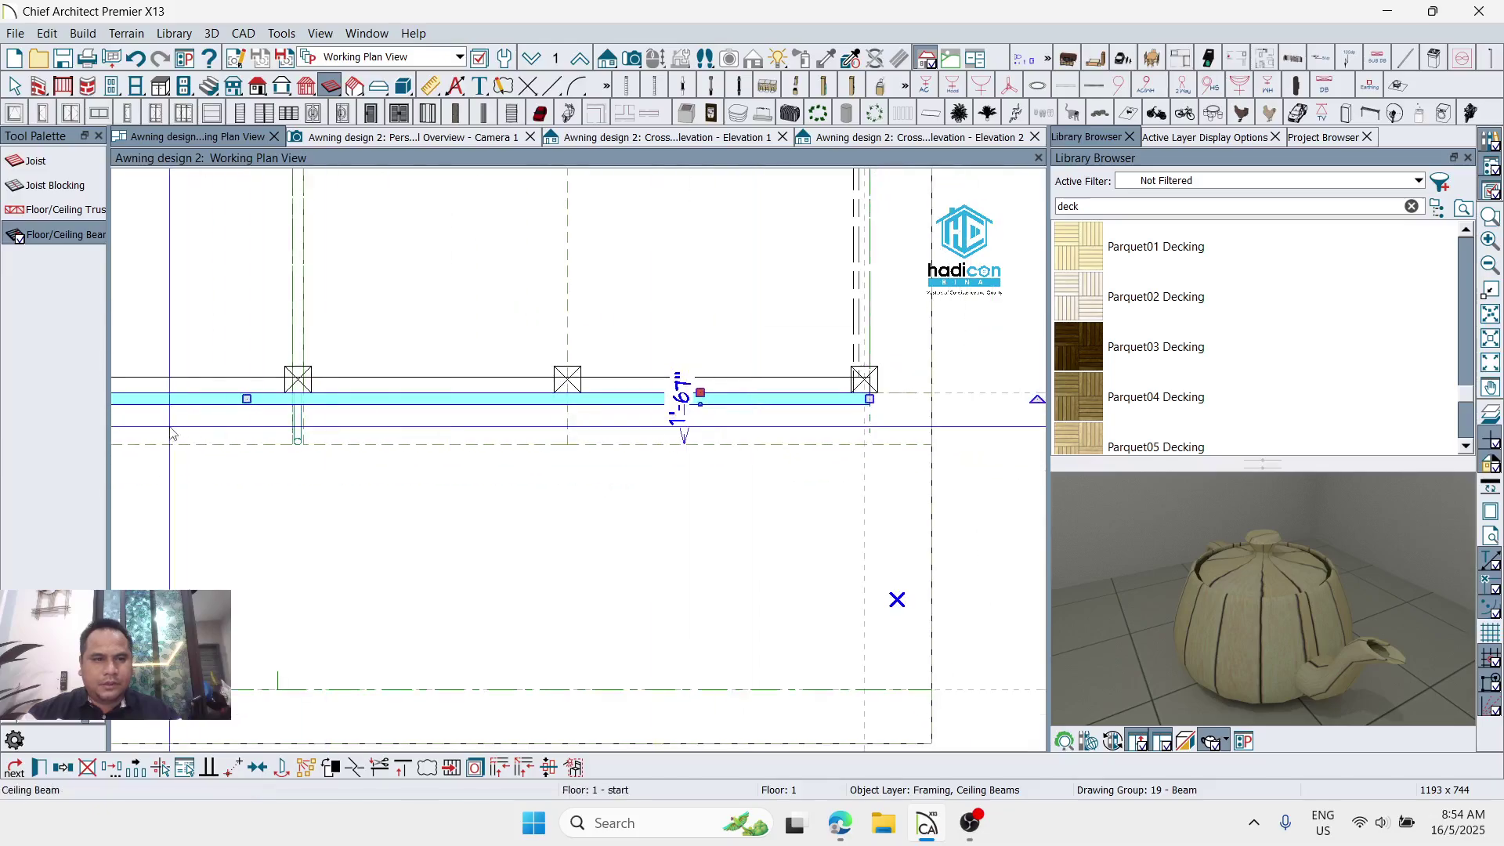
{"action": "scroll", "coordinate": [281, 385], "scroll_direction": "up", "scroll_amount": 2}
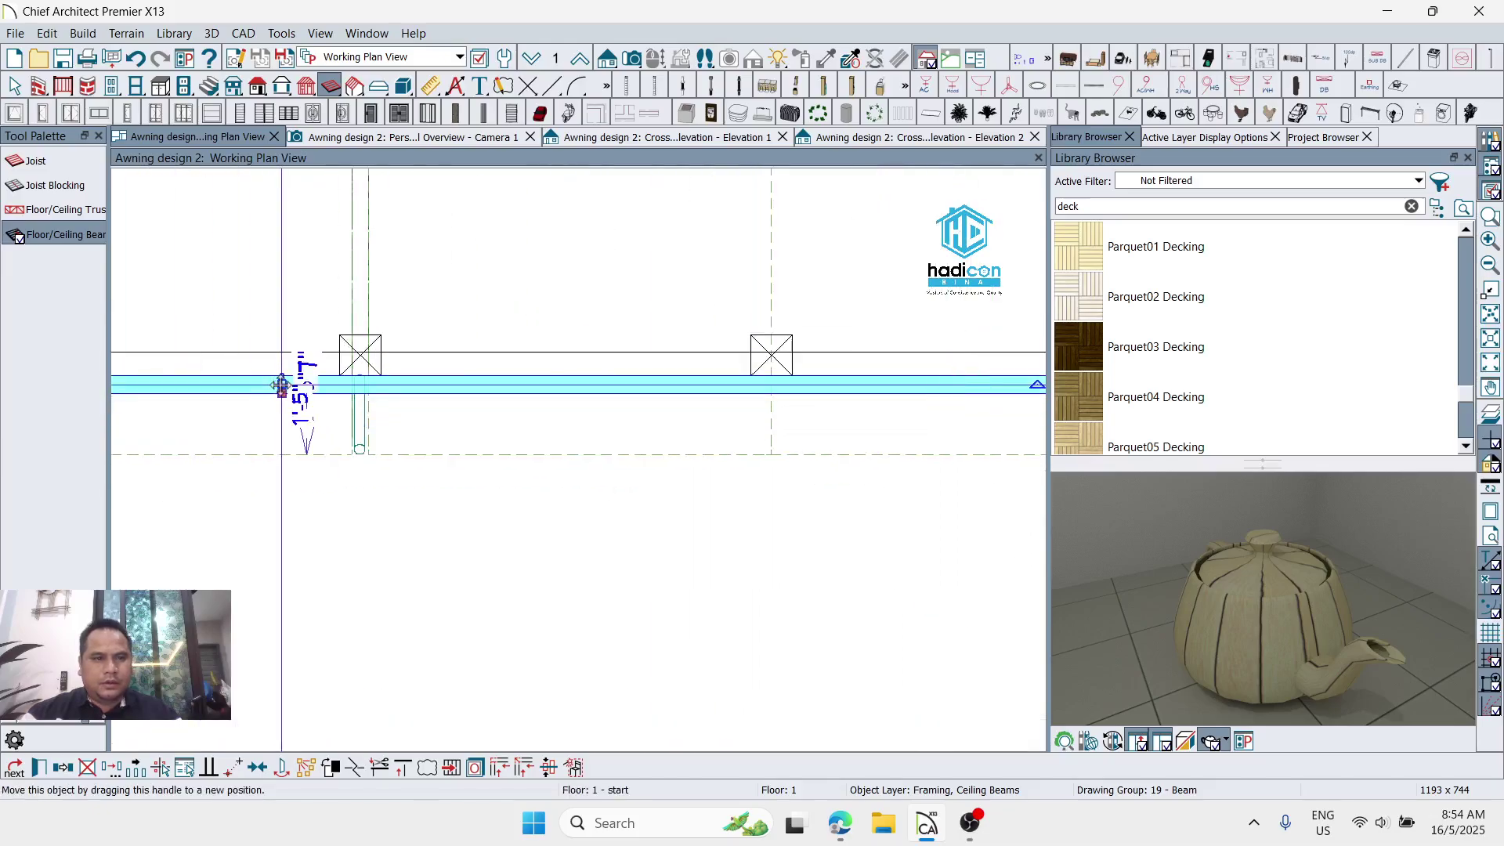
Step: Set the ceiling beam's depth to 3" and lock it, with a width of 2" and the Steel-Box type
{"action": "double_click", "coordinate": [281, 385]}
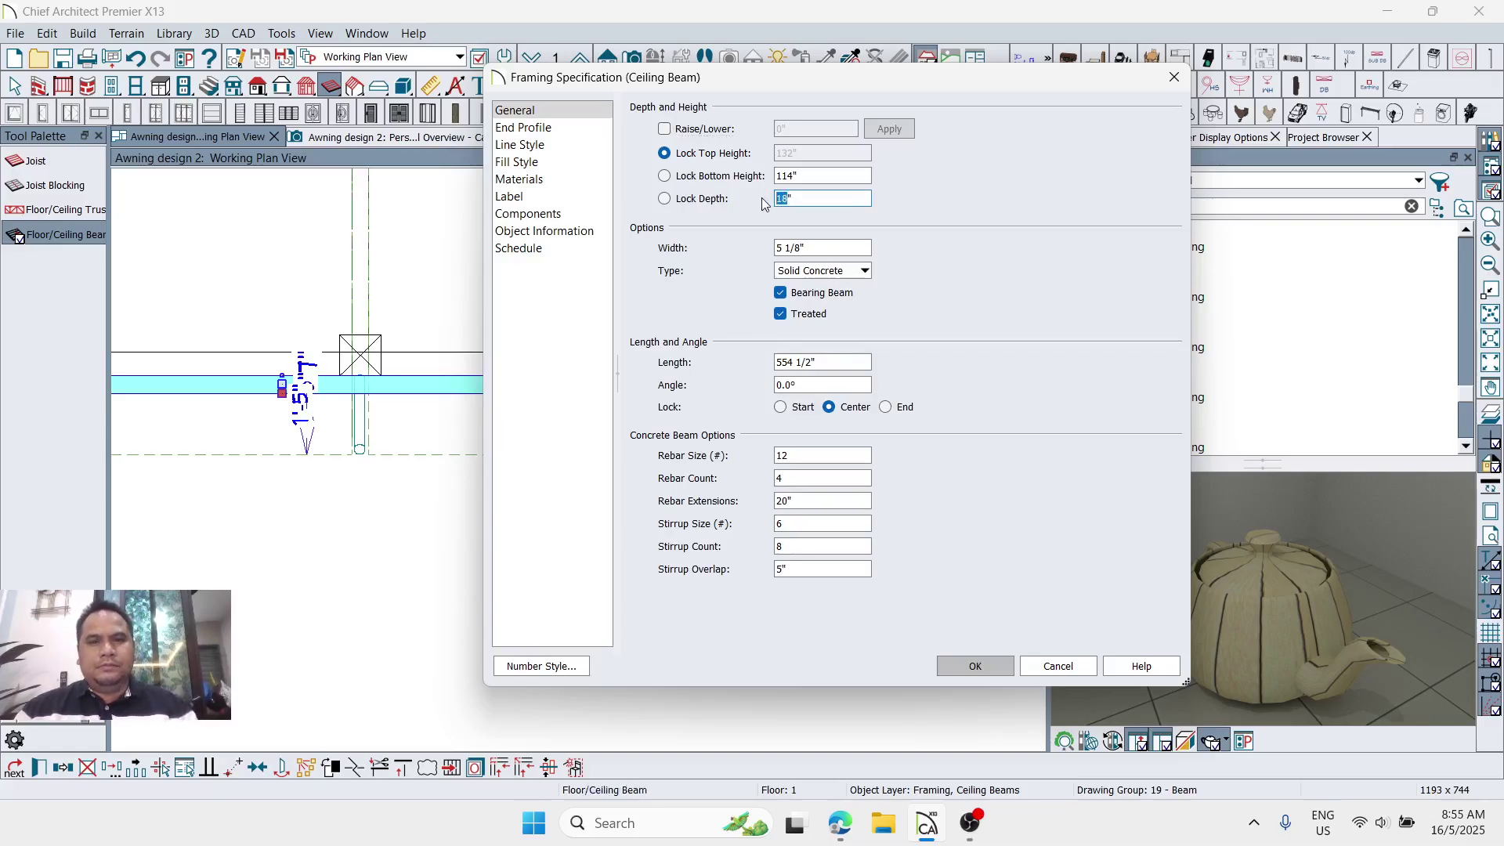
{"action": "type", "text": "3"}
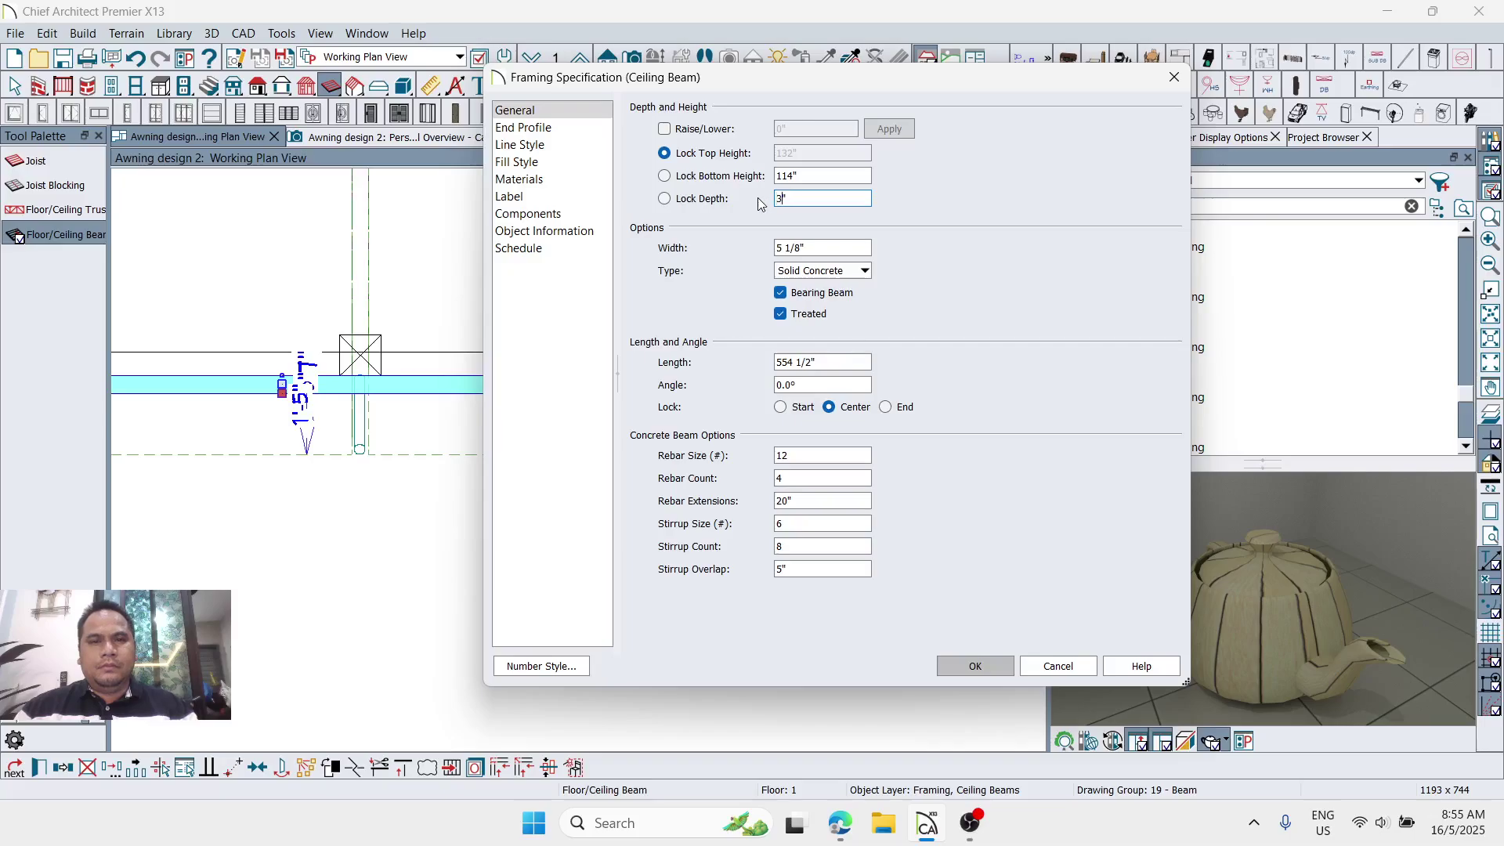
{"action": "left_click", "coordinate": [665, 199]}
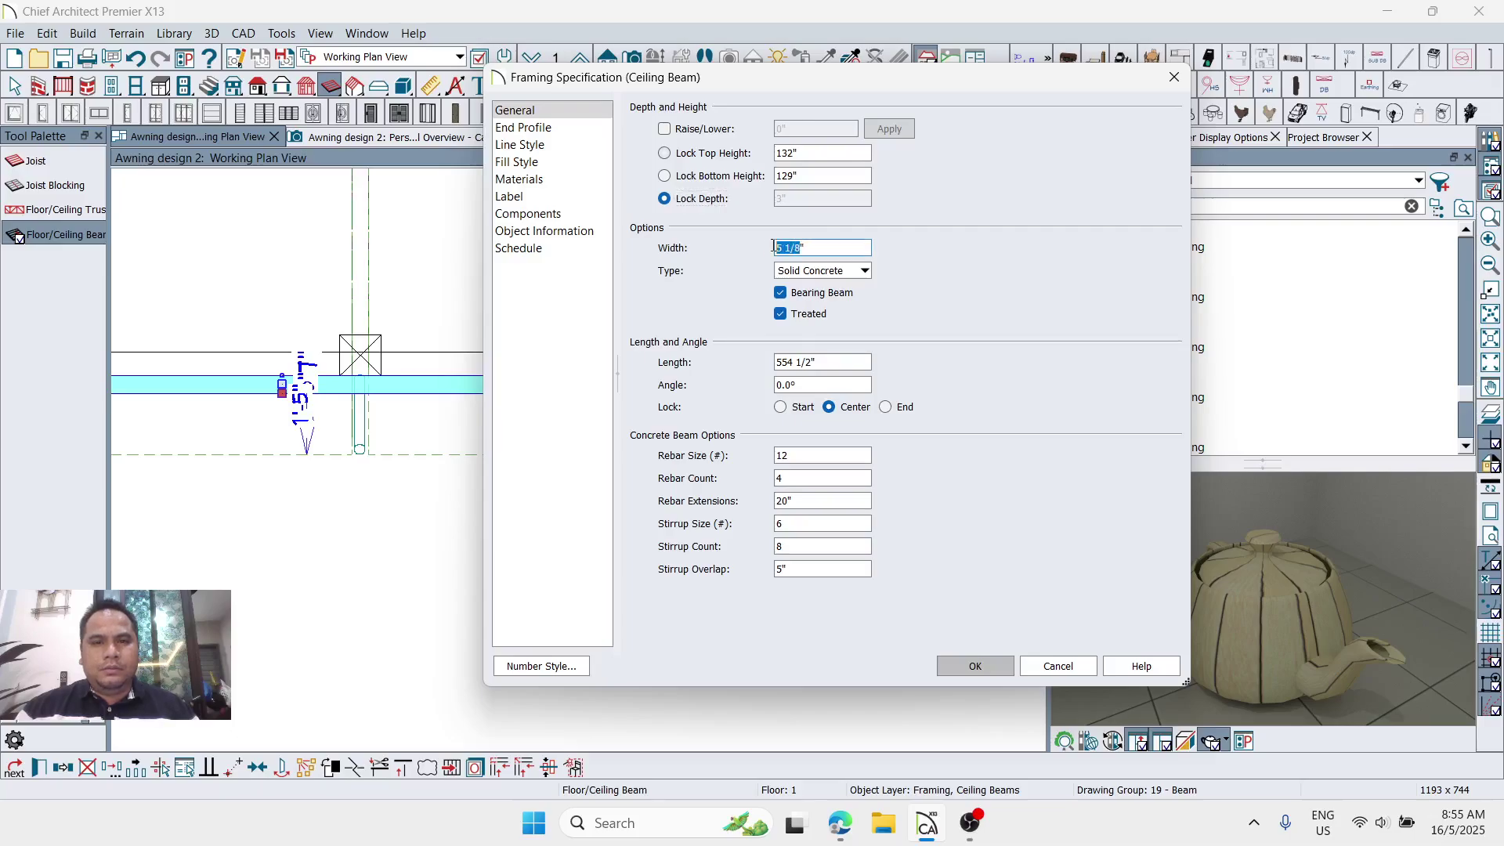
{"action": "left_click", "coordinate": [798, 272]}
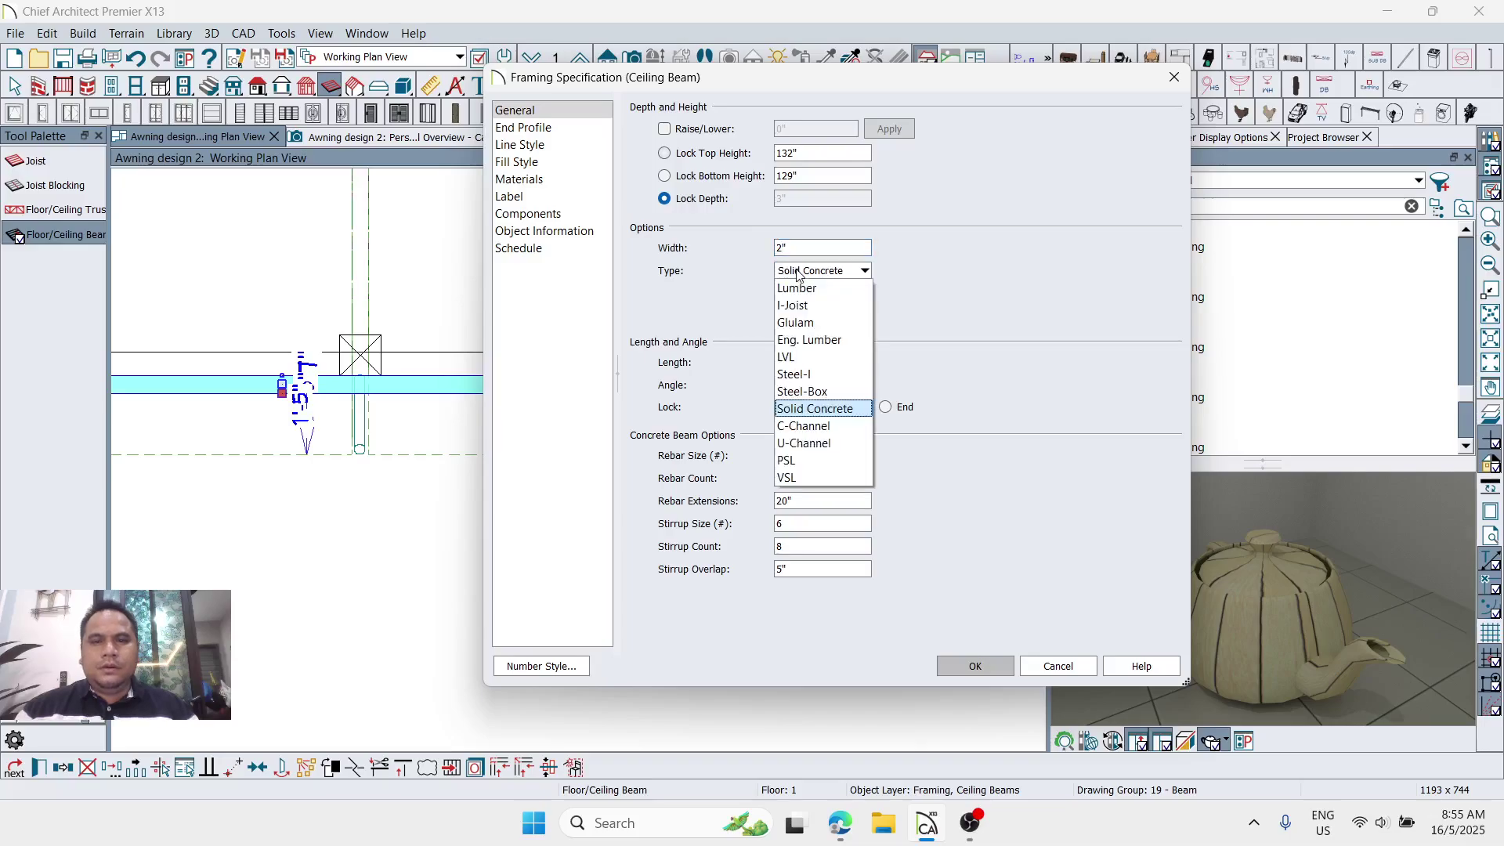
{"action": "left_click", "coordinate": [802, 391]}
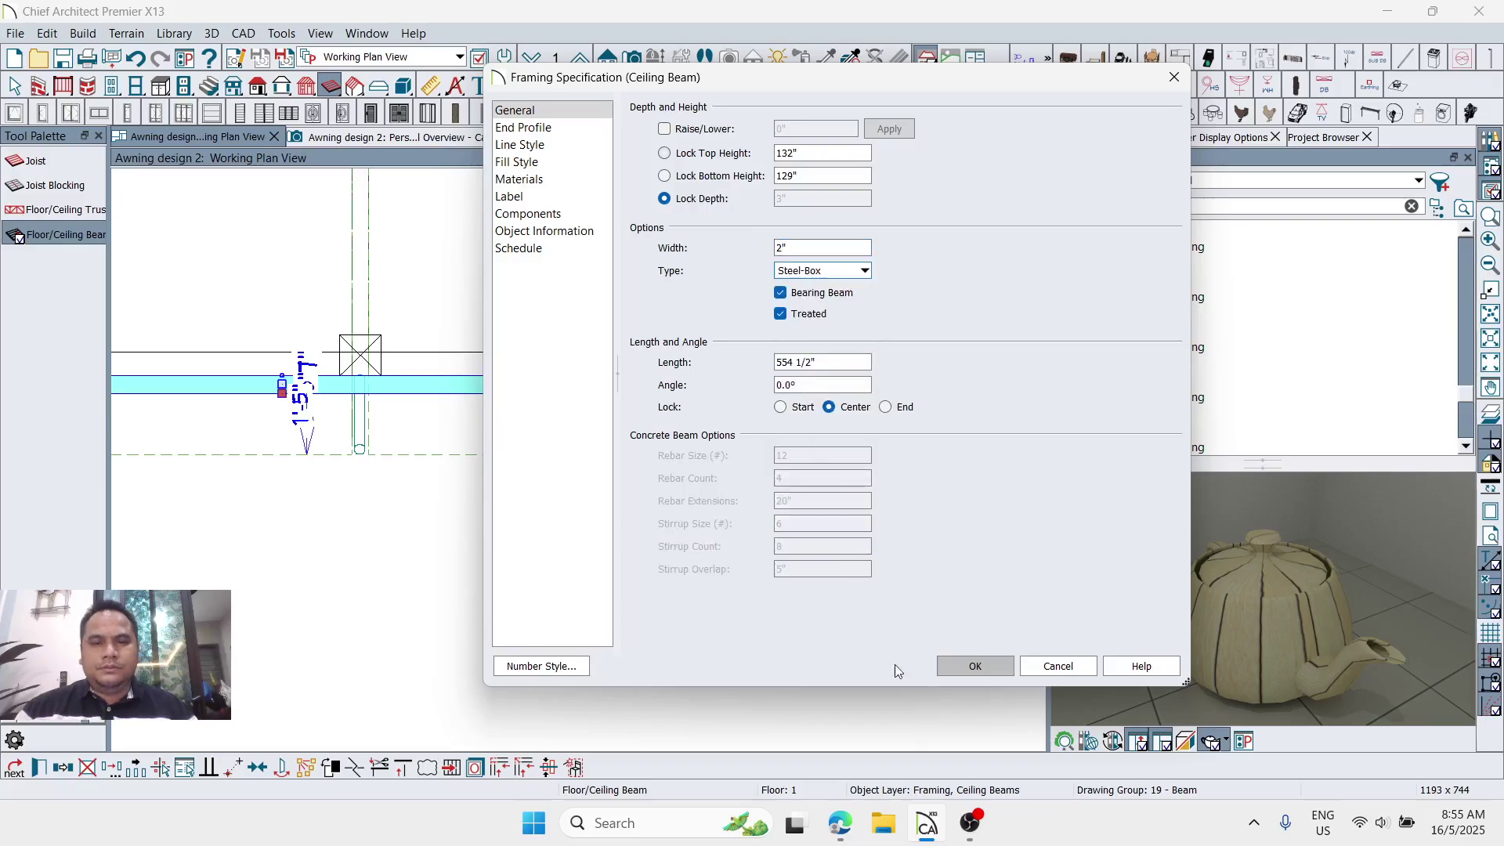
{"action": "left_click", "coordinate": [973, 665]}
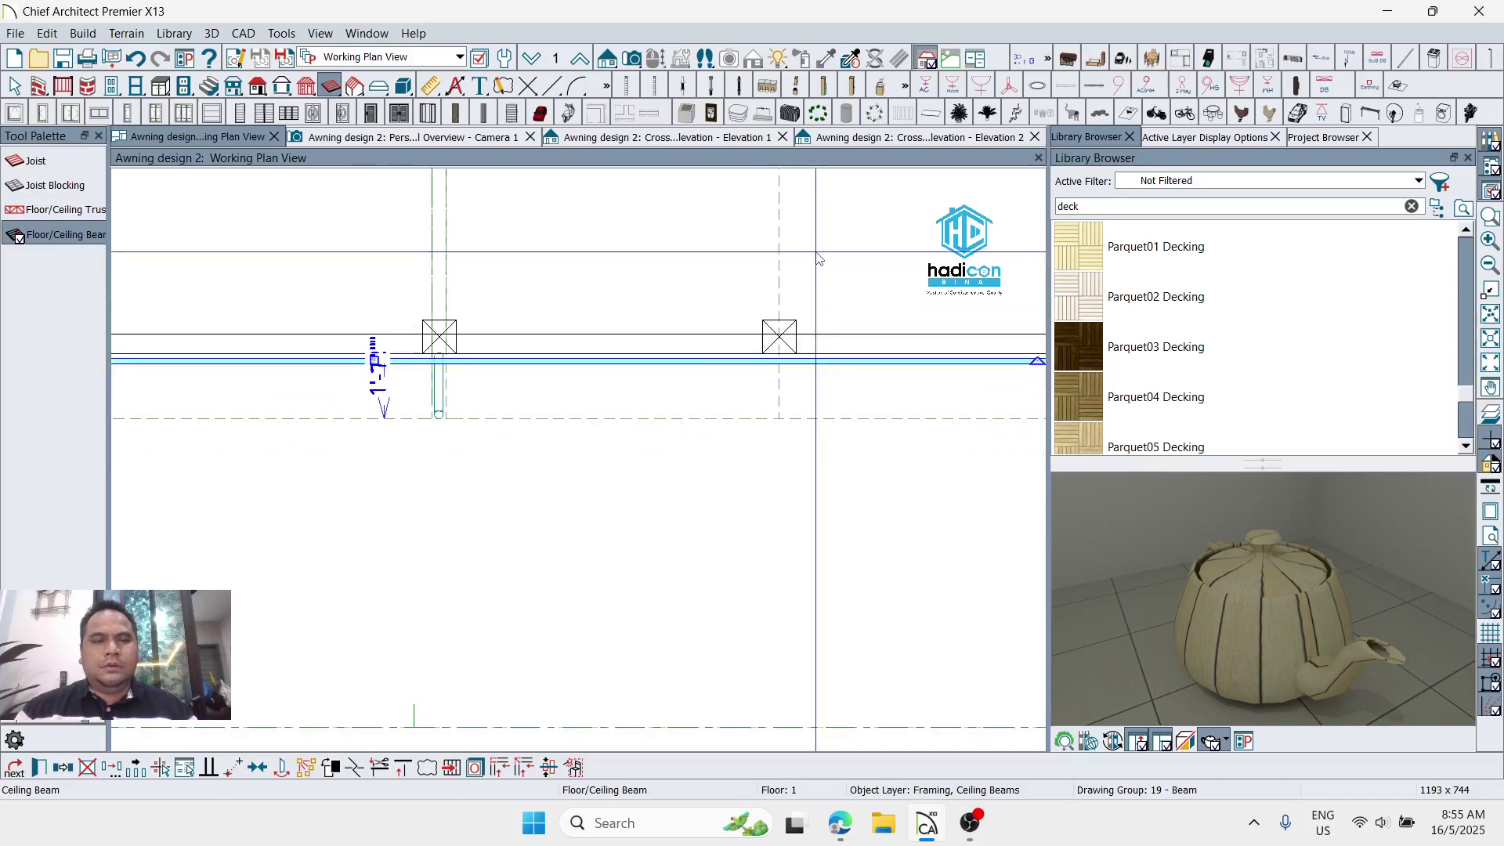
Step: Move the steel-box beam flush against the front face of the columns in plan
{"action": "scroll", "coordinate": [320, 365], "scroll_direction": "up", "scroll_amount": 3}
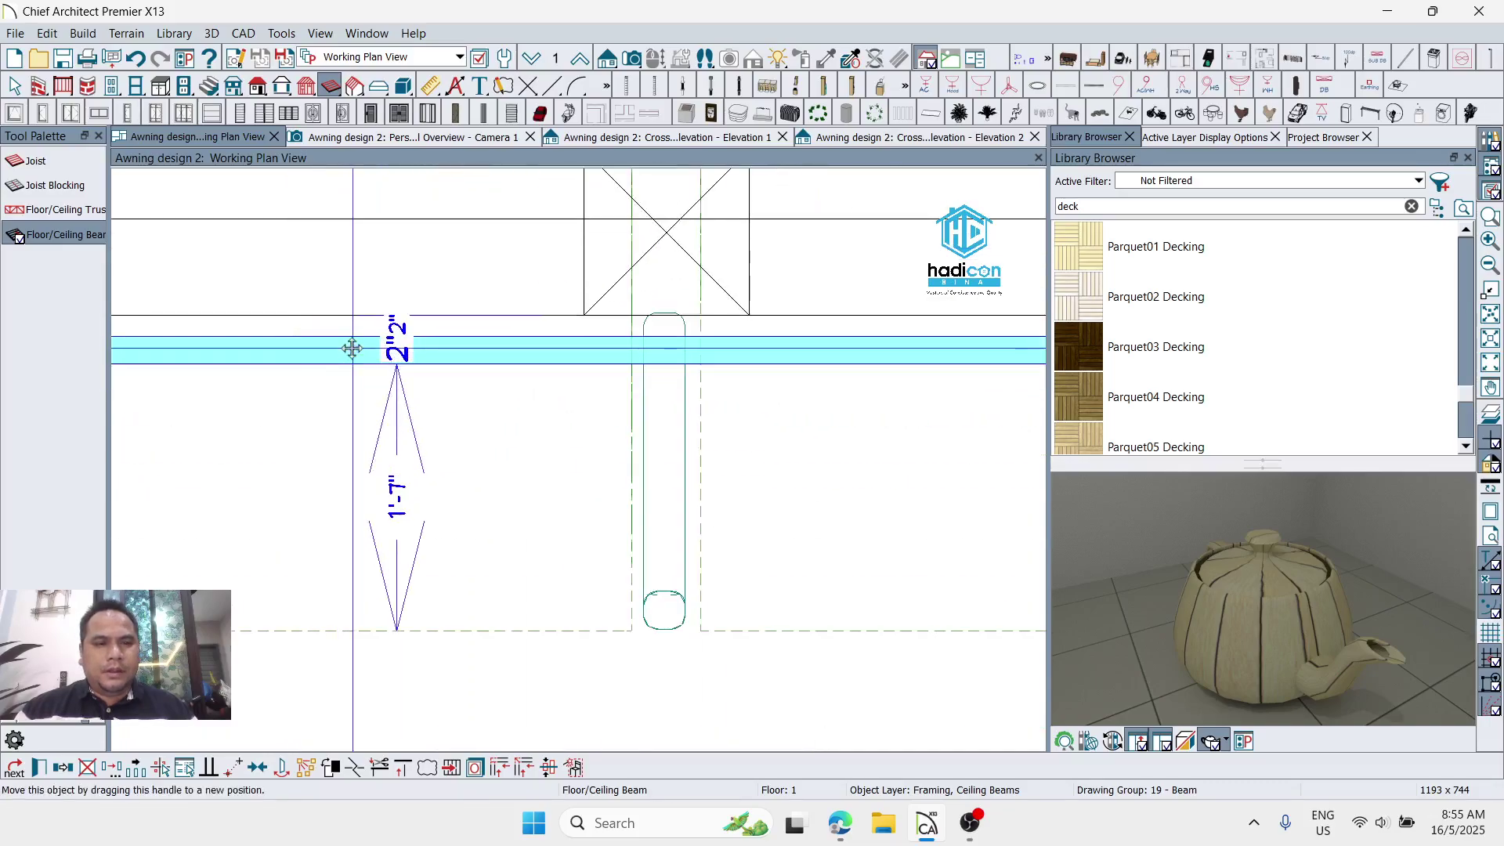
{"action": "scroll", "coordinate": [352, 329], "scroll_direction": "up", "scroll_amount": 2}
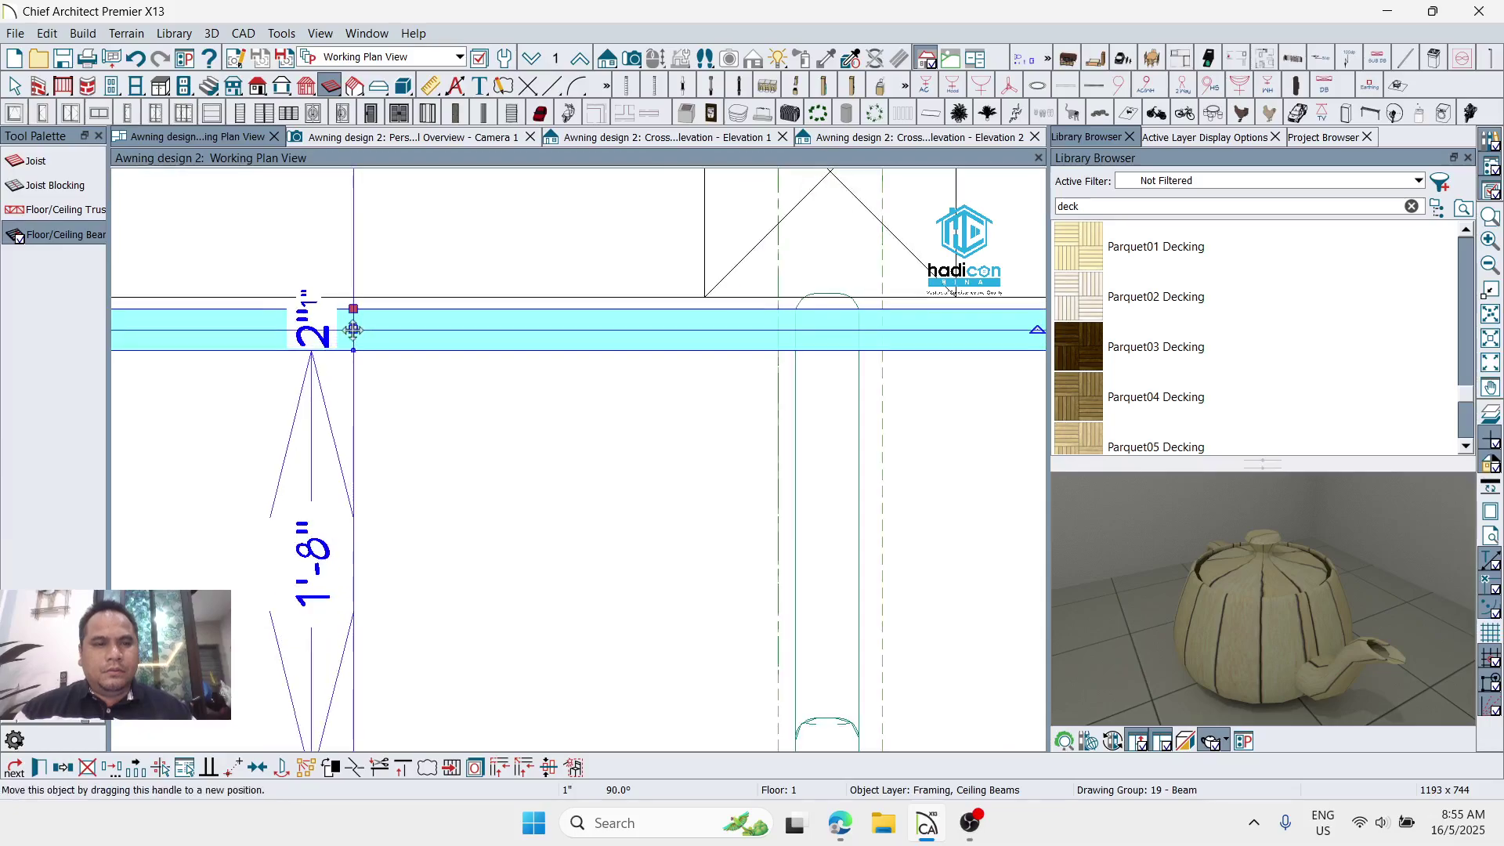
{"action": "scroll", "coordinate": [351, 323], "scroll_direction": "down", "scroll_amount": 4}
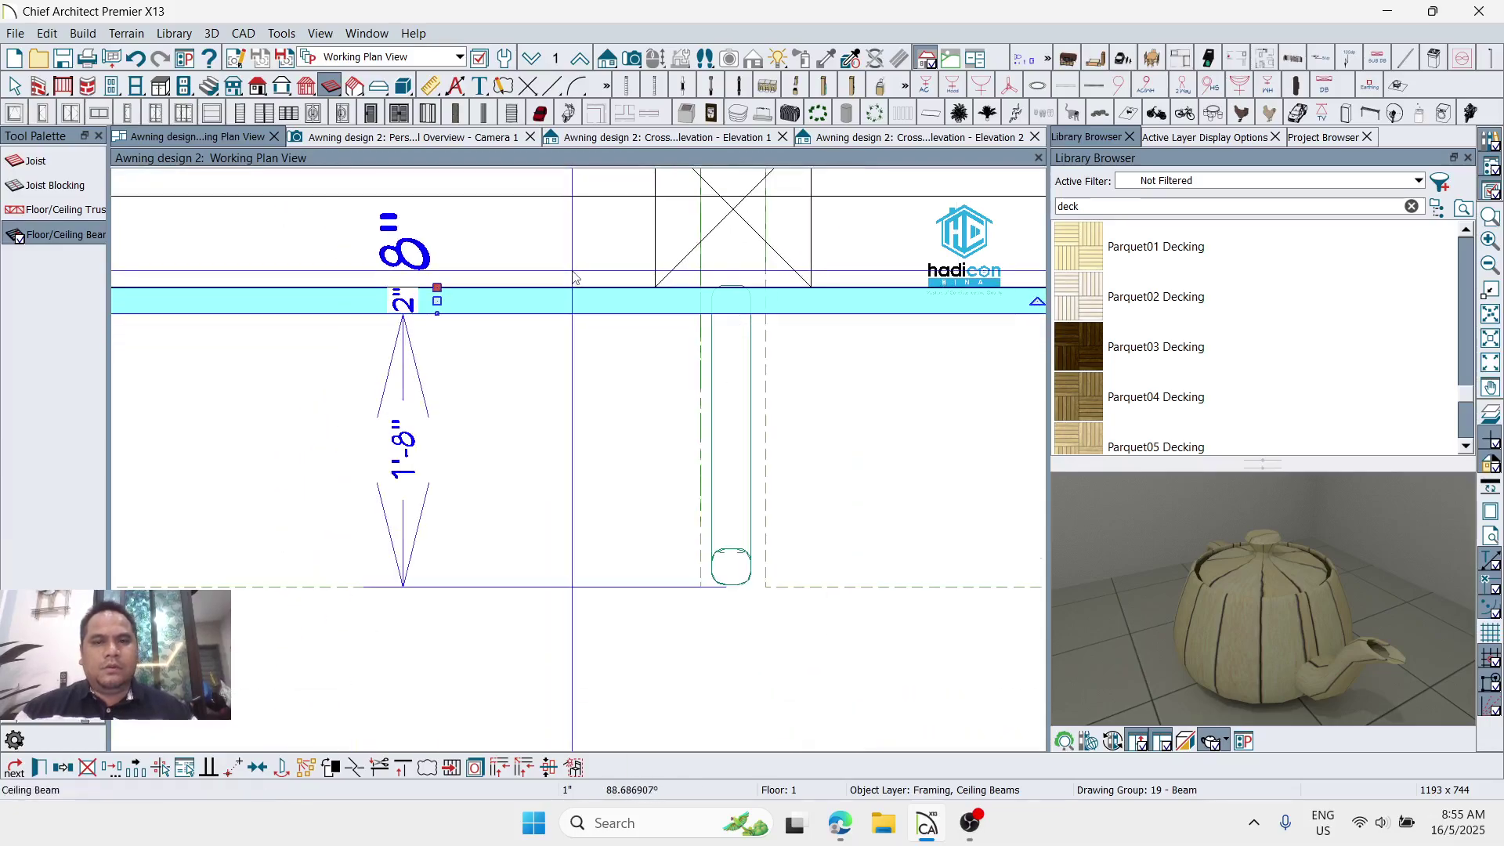
{"action": "scroll", "coordinate": [689, 392], "scroll_direction": "down", "scroll_amount": 3}
{"action": "key", "text": "Escape"}
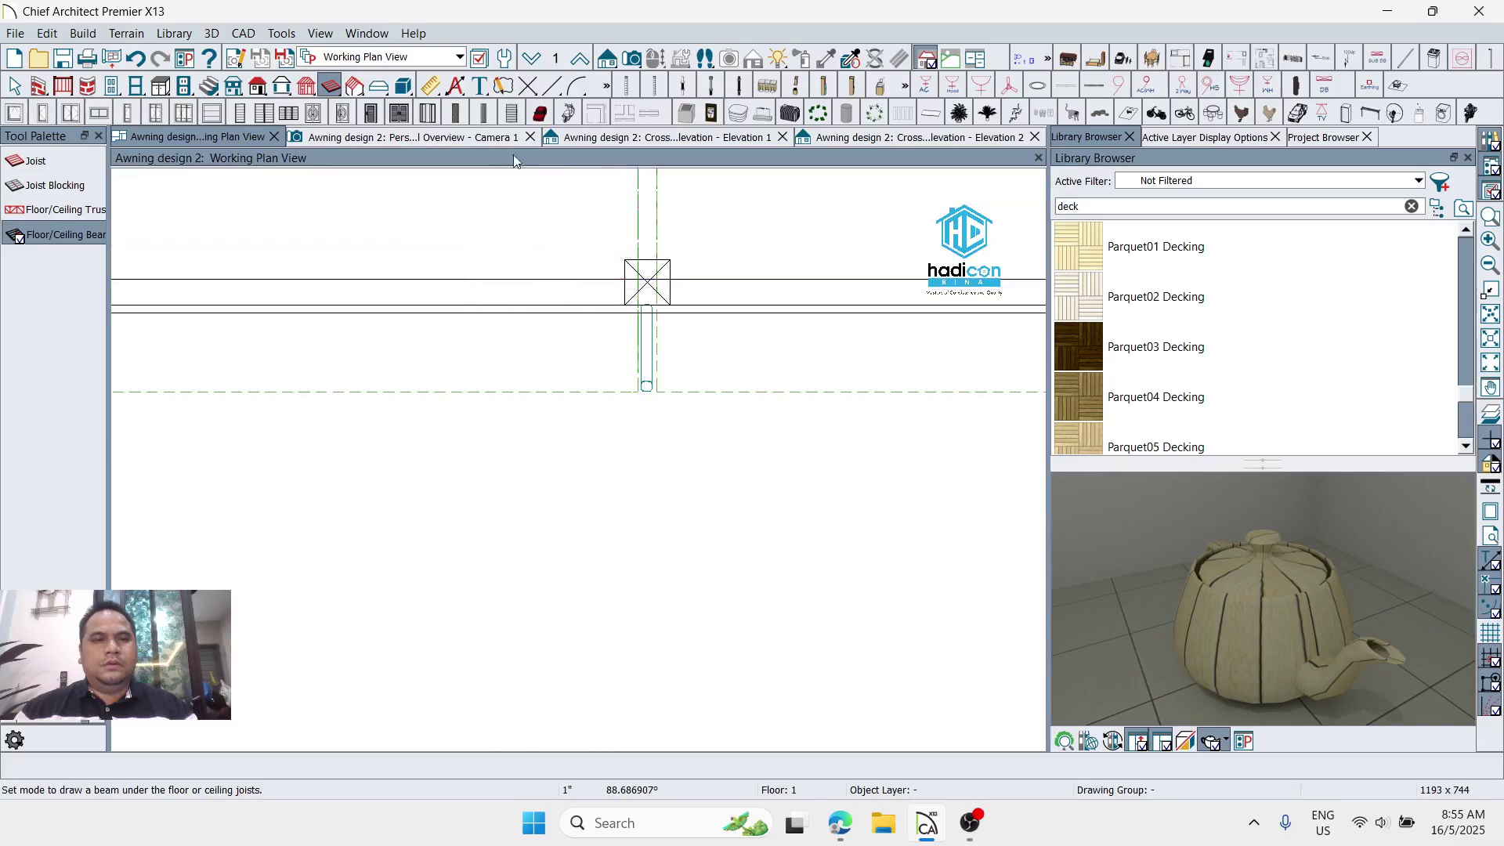
Step: Examine the beams along the building front in both elevations and the perspective overview to check the new beam's height
{"action": "left_click", "coordinate": [609, 137]}
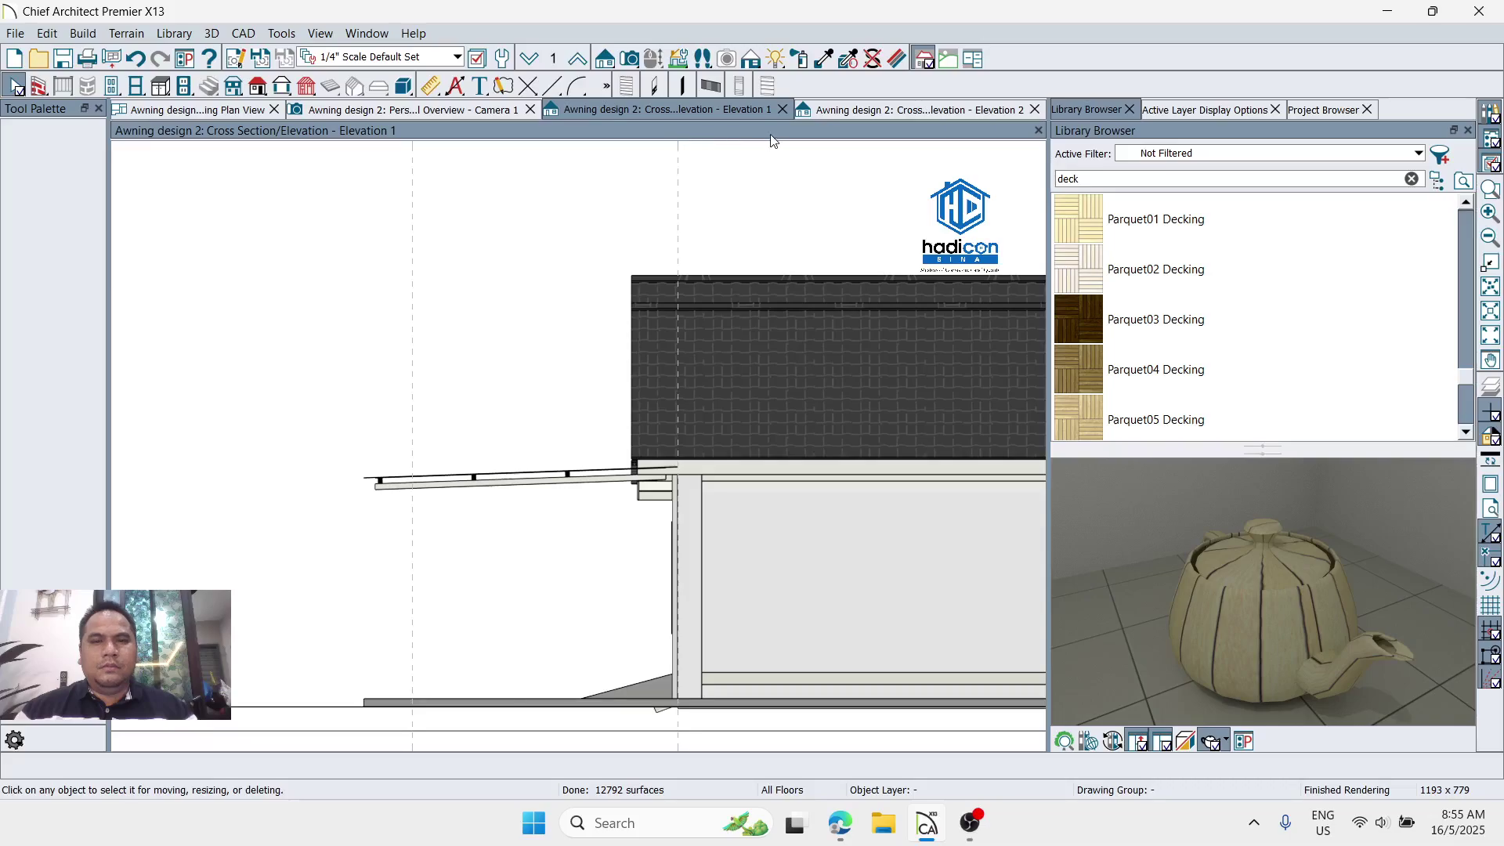
{"action": "left_click", "coordinate": [830, 110]}
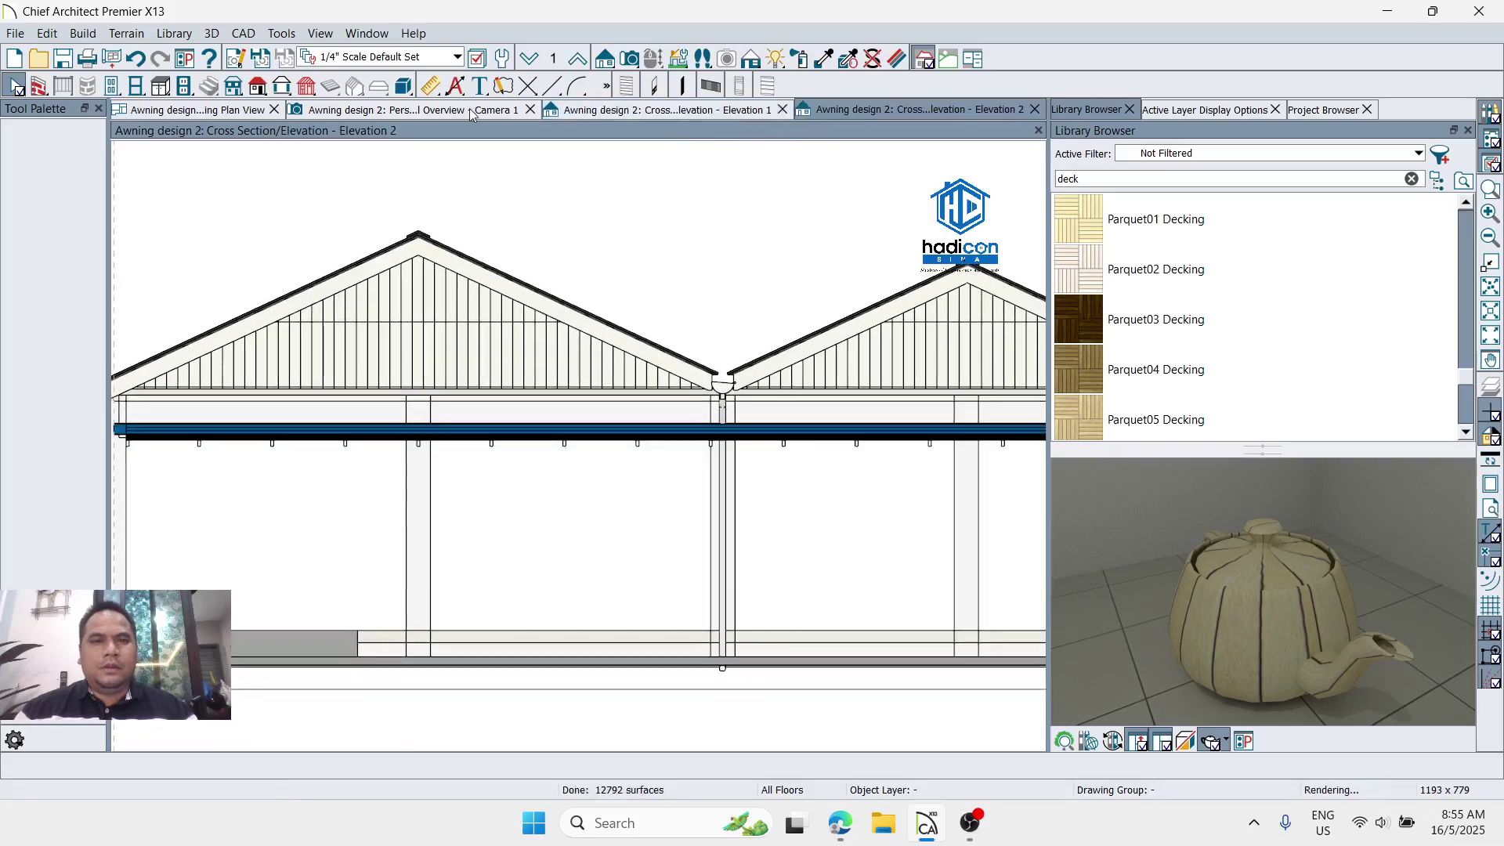
{"action": "left_click", "coordinate": [335, 115]}
{"action": "left_click_drag", "start_coordinate": [450, 302], "coordinate": [462, 304]}
{"action": "scroll", "coordinate": [456, 303], "scroll_direction": "up", "scroll_amount": 3}
{"action": "left_click", "coordinate": [467, 265]}
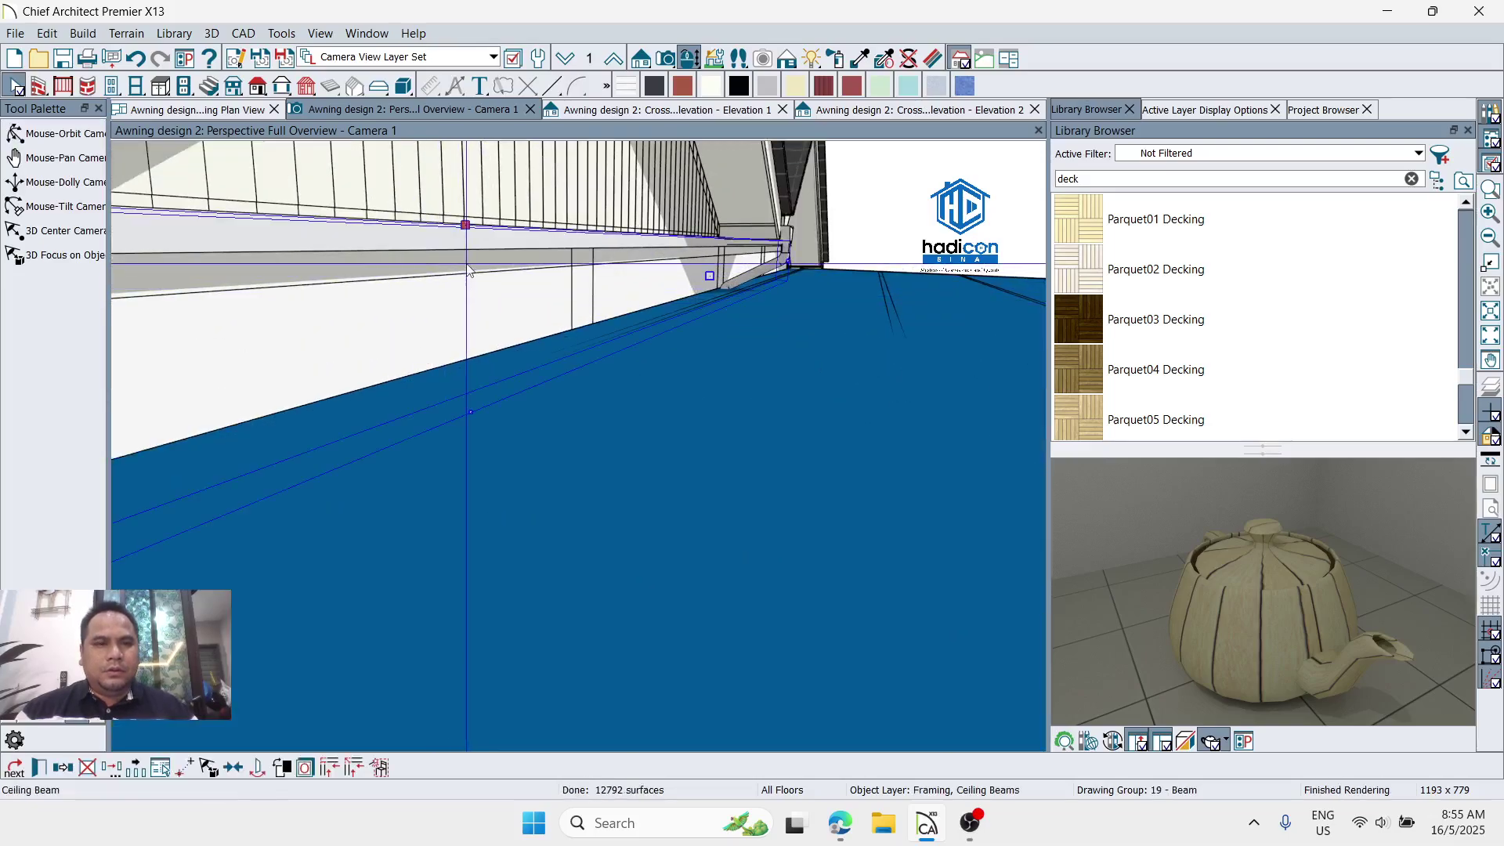
{"action": "scroll", "coordinate": [468, 269], "scroll_direction": "down", "scroll_amount": 5}
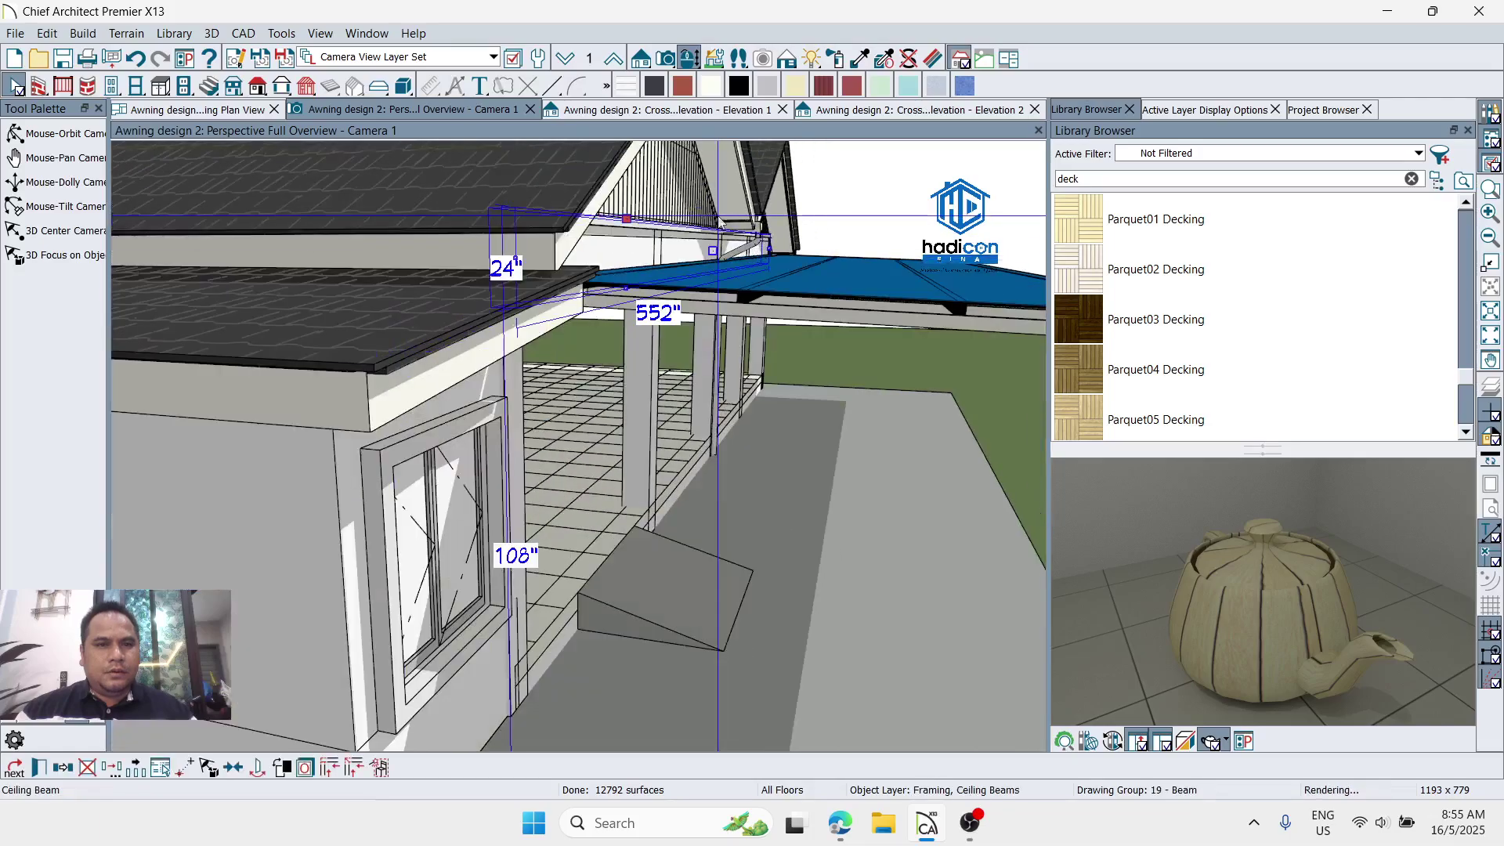
{"action": "scroll", "coordinate": [714, 223], "scroll_direction": "up", "scroll_amount": 2}
{"action": "scroll", "coordinate": [705, 227], "scroll_direction": "down", "scroll_amount": 4}
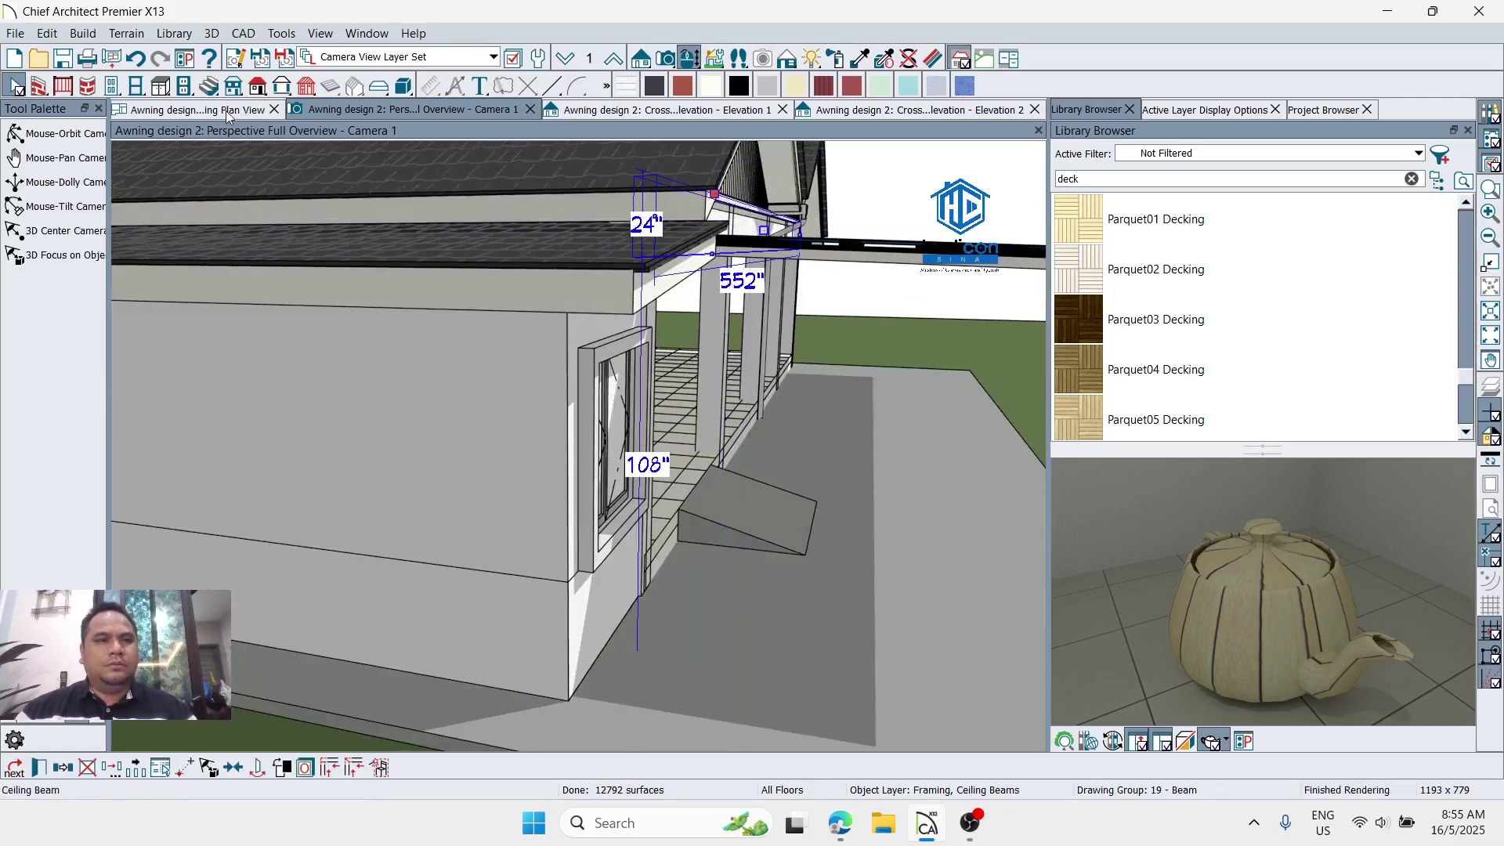
Step: Lower the steel-box ceiling beam's top height by 2' to 108" with its depth locked
{"action": "left_click", "coordinate": [225, 110]}
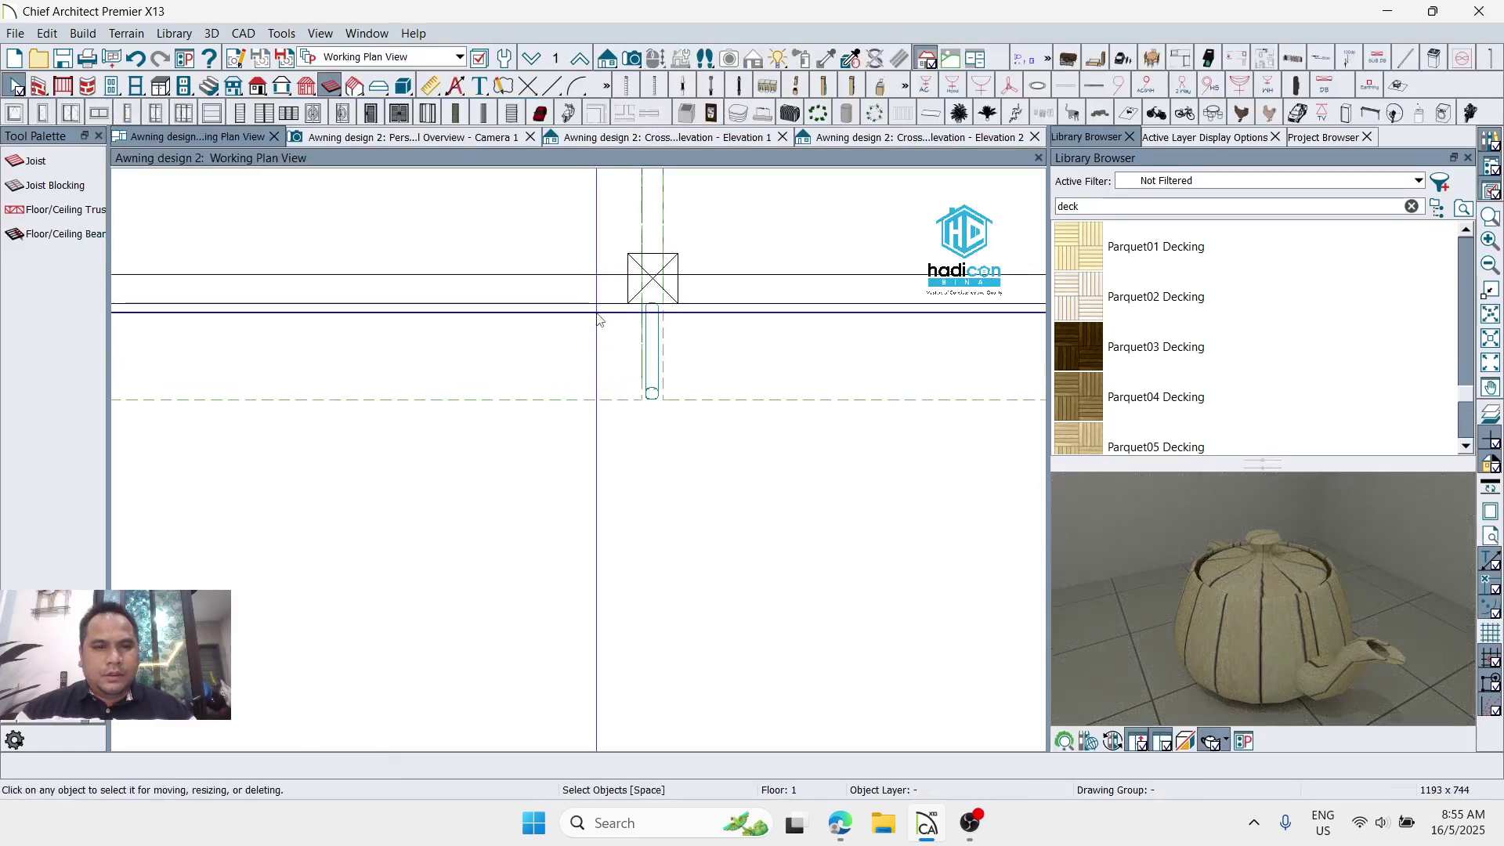
{"action": "left_click", "coordinate": [596, 313]}
{"action": "double_click", "coordinate": [595, 317]}
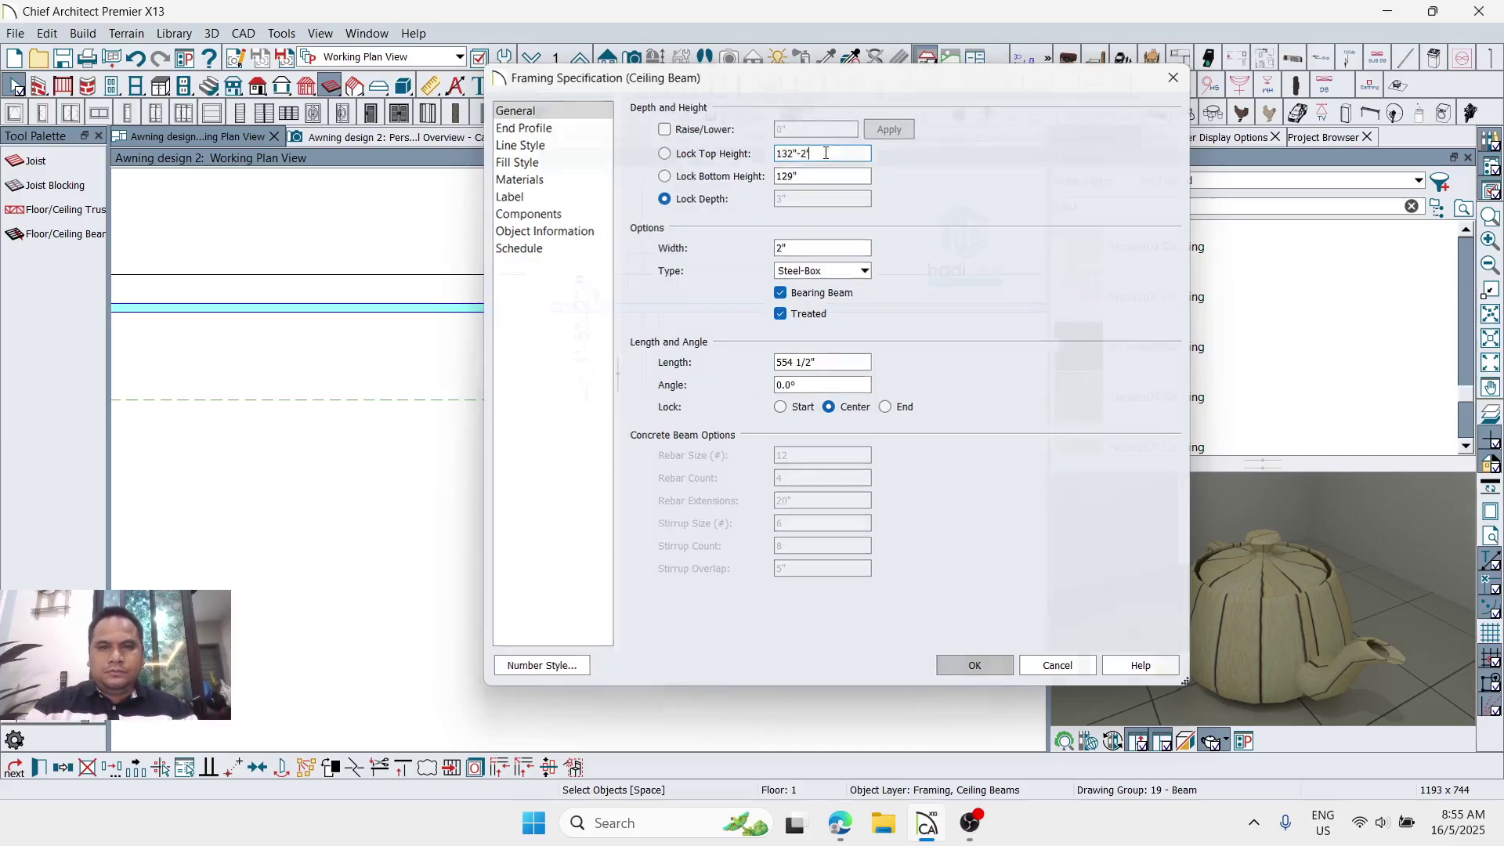
{"action": "key", "text": "Return"}
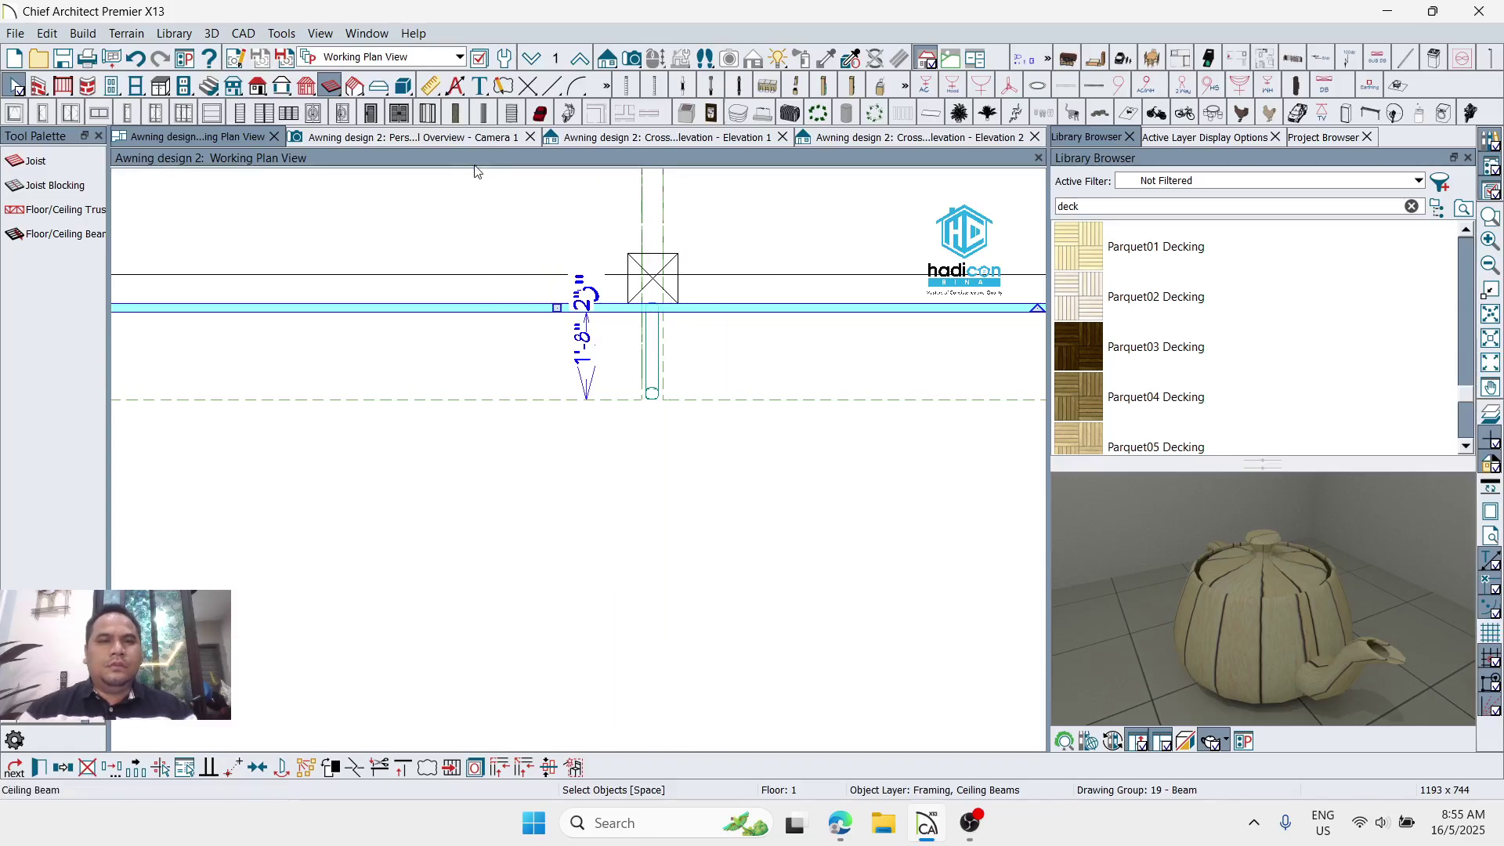
Step: Raise the steel-box ceiling beam's bottom height to 108" from the perspective view, keeping the depth locked
{"action": "left_click", "coordinate": [431, 139]}
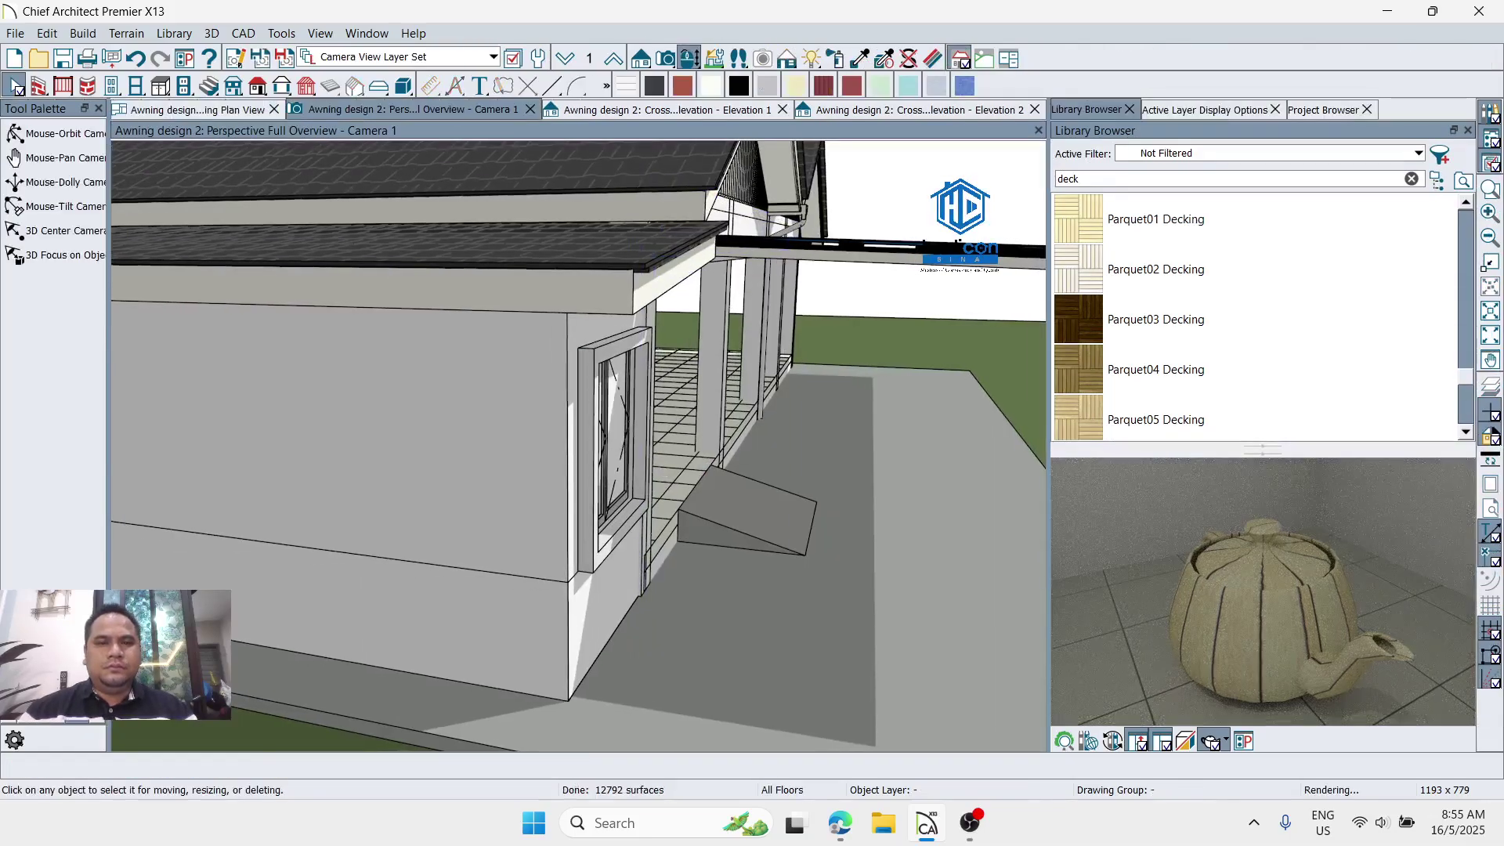
{"action": "middle_click_drag", "start_coordinate": [794, 238], "coordinate": [642, 185]}
{"action": "left_click", "coordinate": [582, 231]}
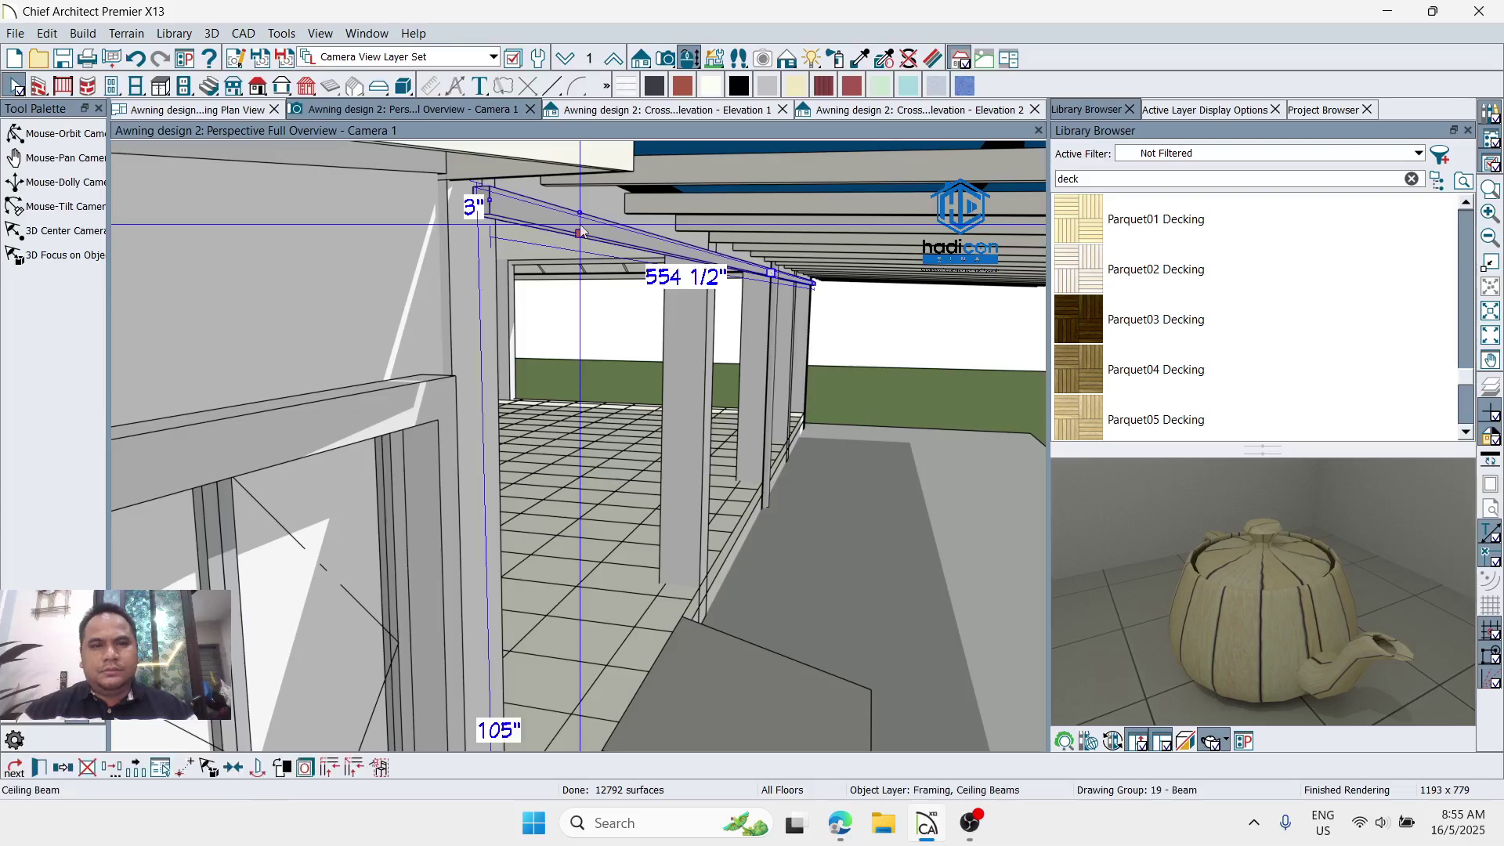
{"action": "double_click", "coordinate": [581, 232]}
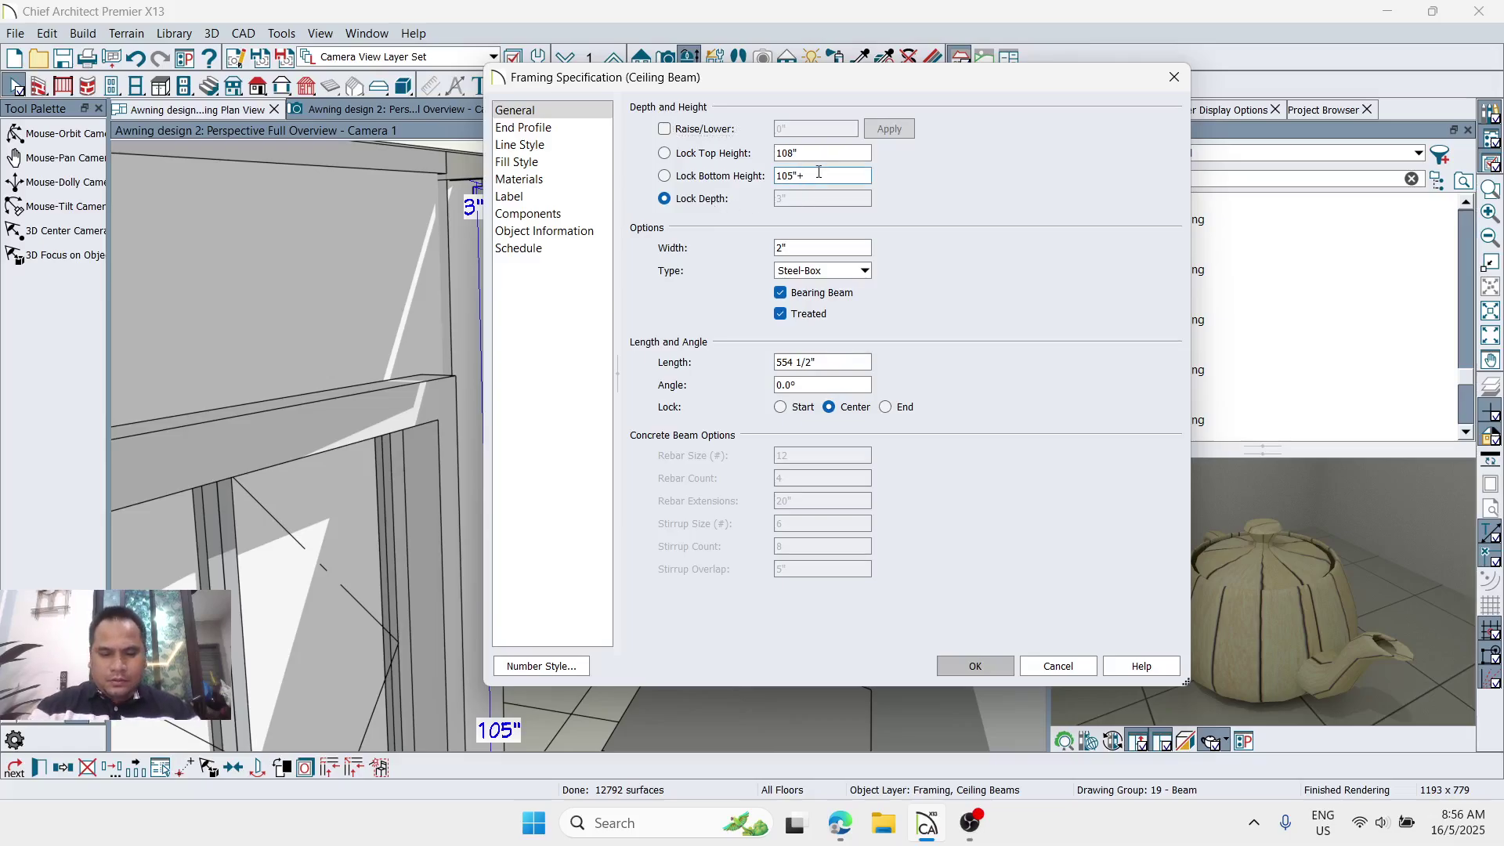
{"action": "key", "text": "Return"}
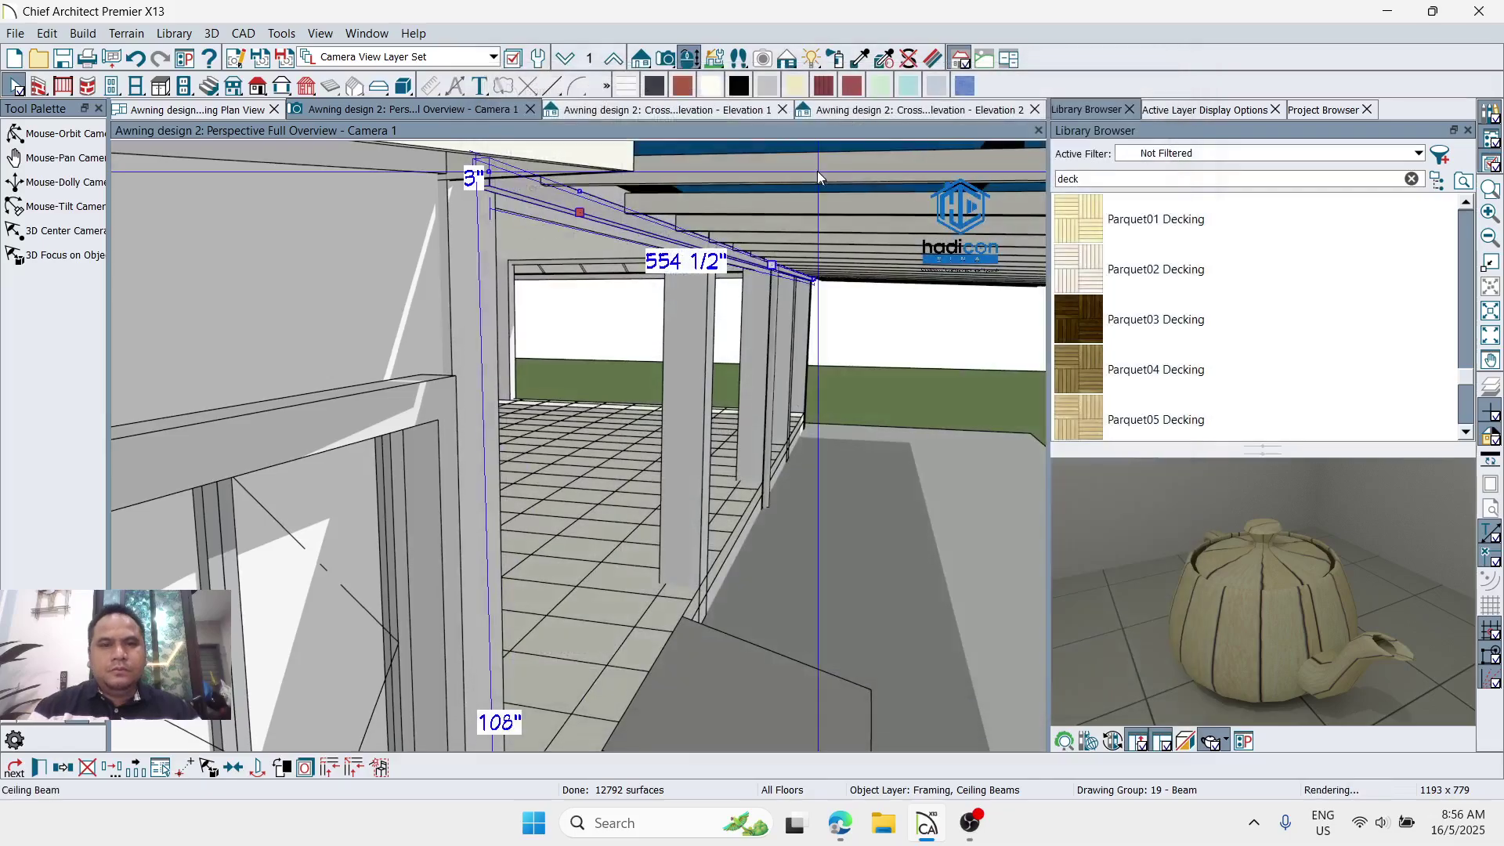
{"action": "key", "text": "Escape"}
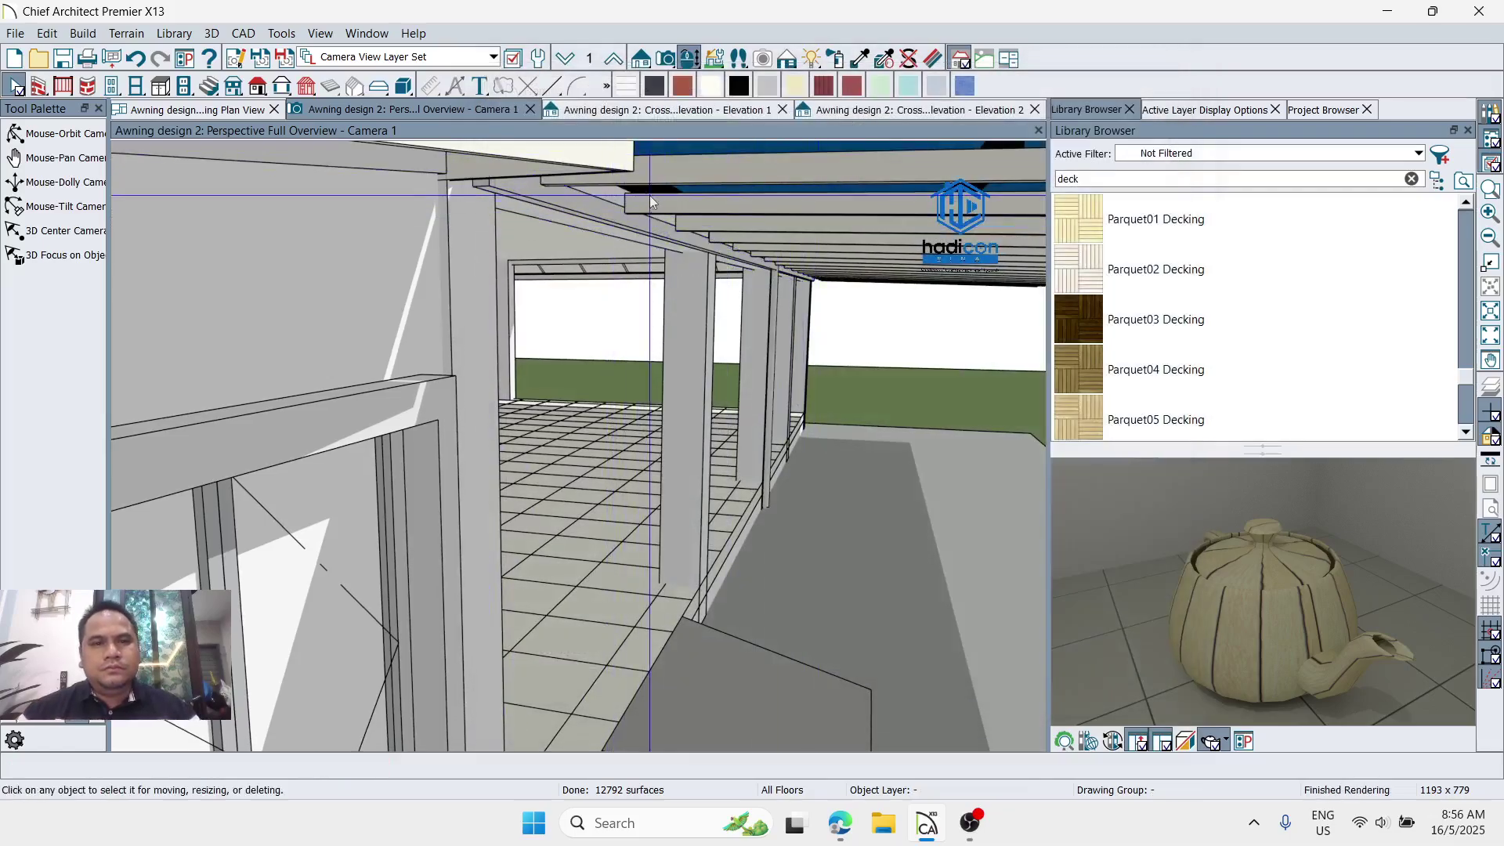
Step: Lower the steel-box ceiling beam's top height by 1" beneath the awning rafters, keeping the depth locked
{"action": "scroll", "coordinate": [666, 197], "scroll_direction": "up", "scroll_amount": 4}
{"action": "scroll", "coordinate": [689, 232], "scroll_direction": "down", "scroll_amount": 3}
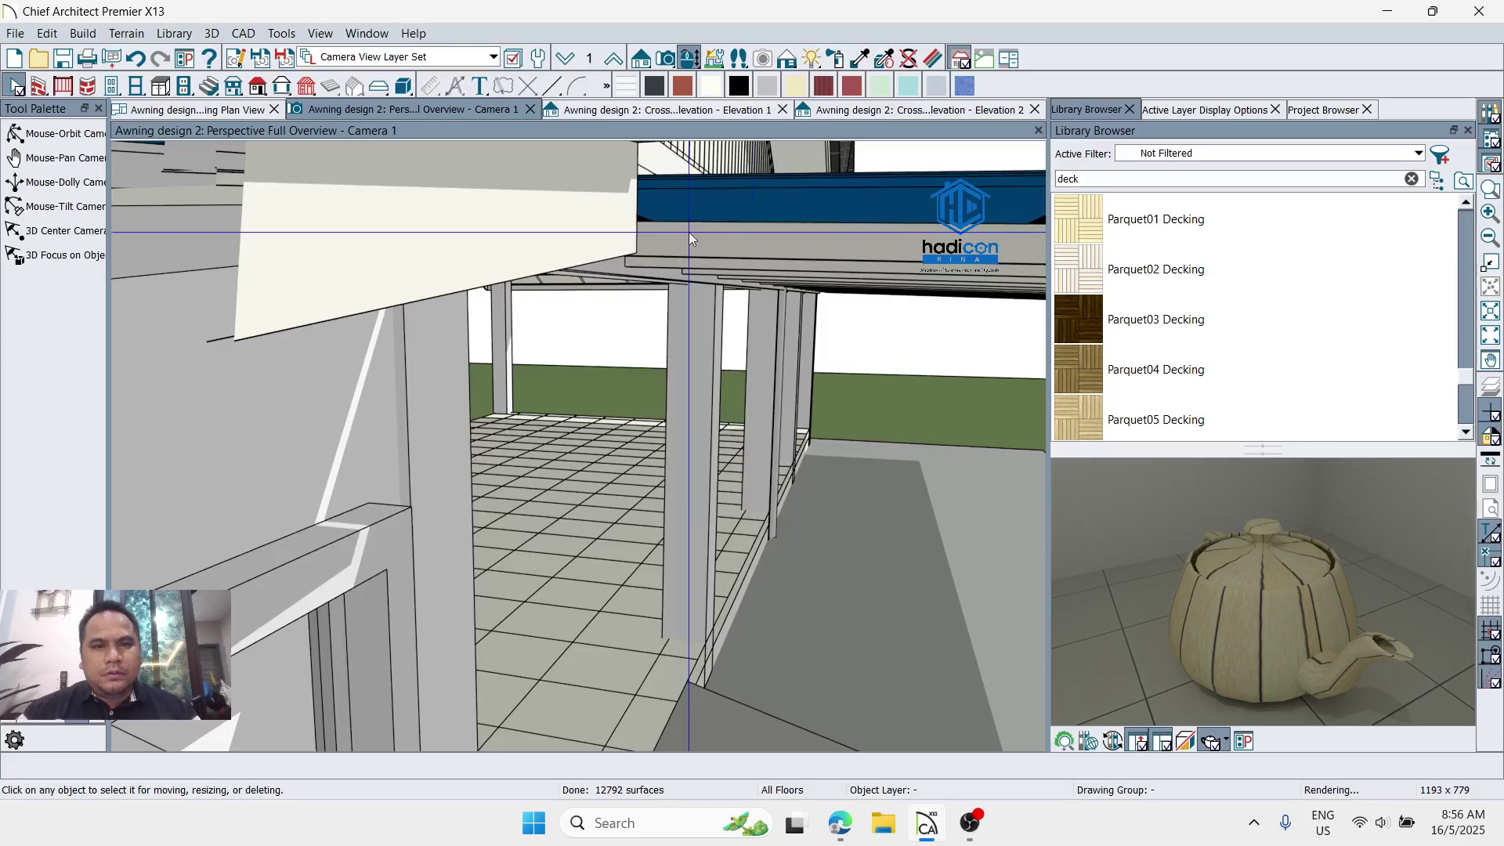
{"action": "middle_click_drag", "start_coordinate": [689, 232], "coordinate": [715, 154]}
{"action": "scroll", "coordinate": [642, 151], "scroll_direction": "up", "scroll_amount": 4}
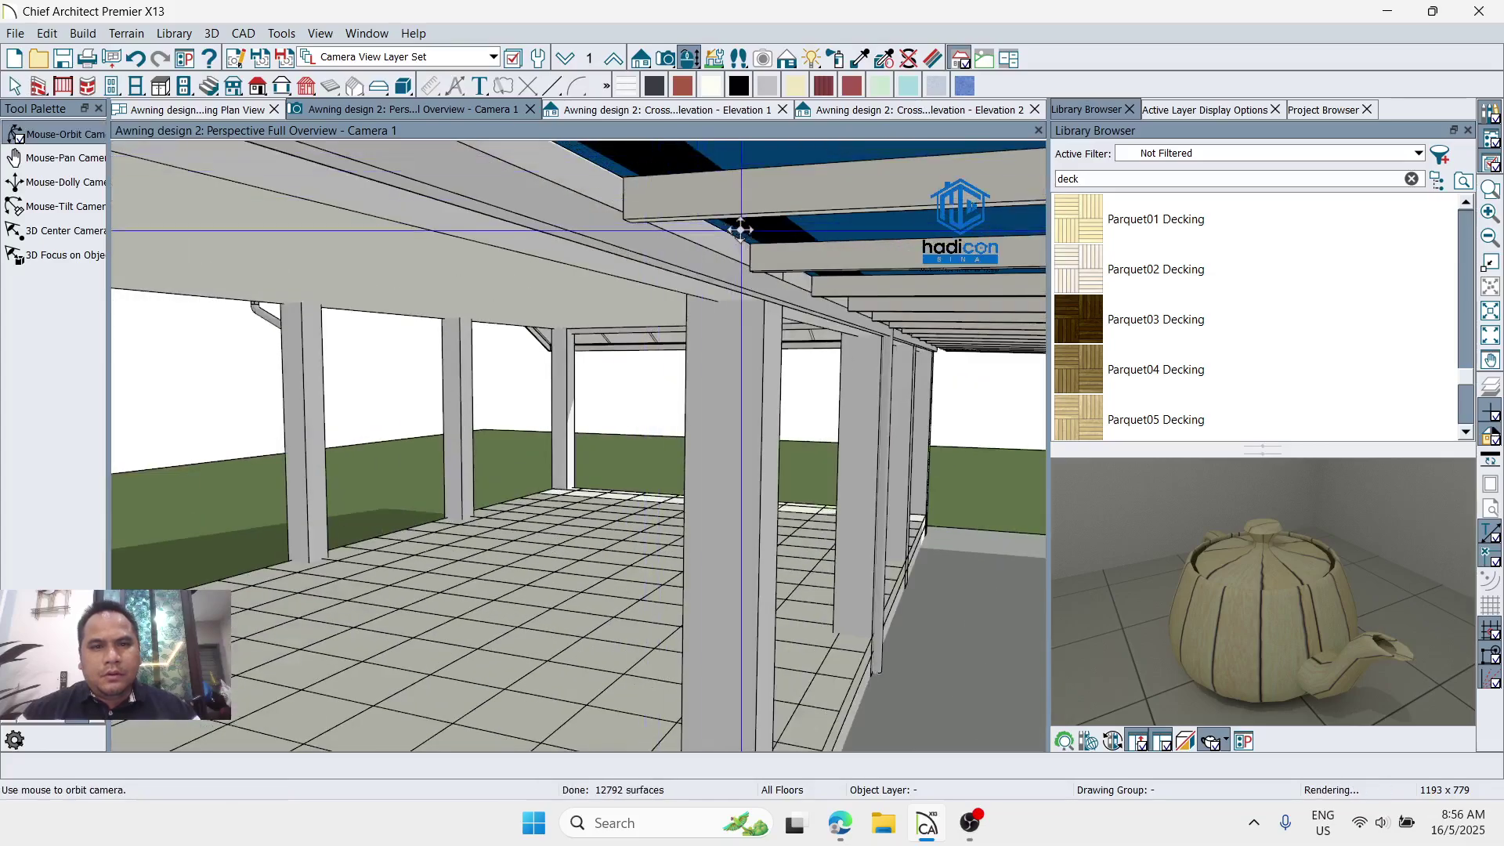
{"action": "double_click", "coordinate": [678, 246]}
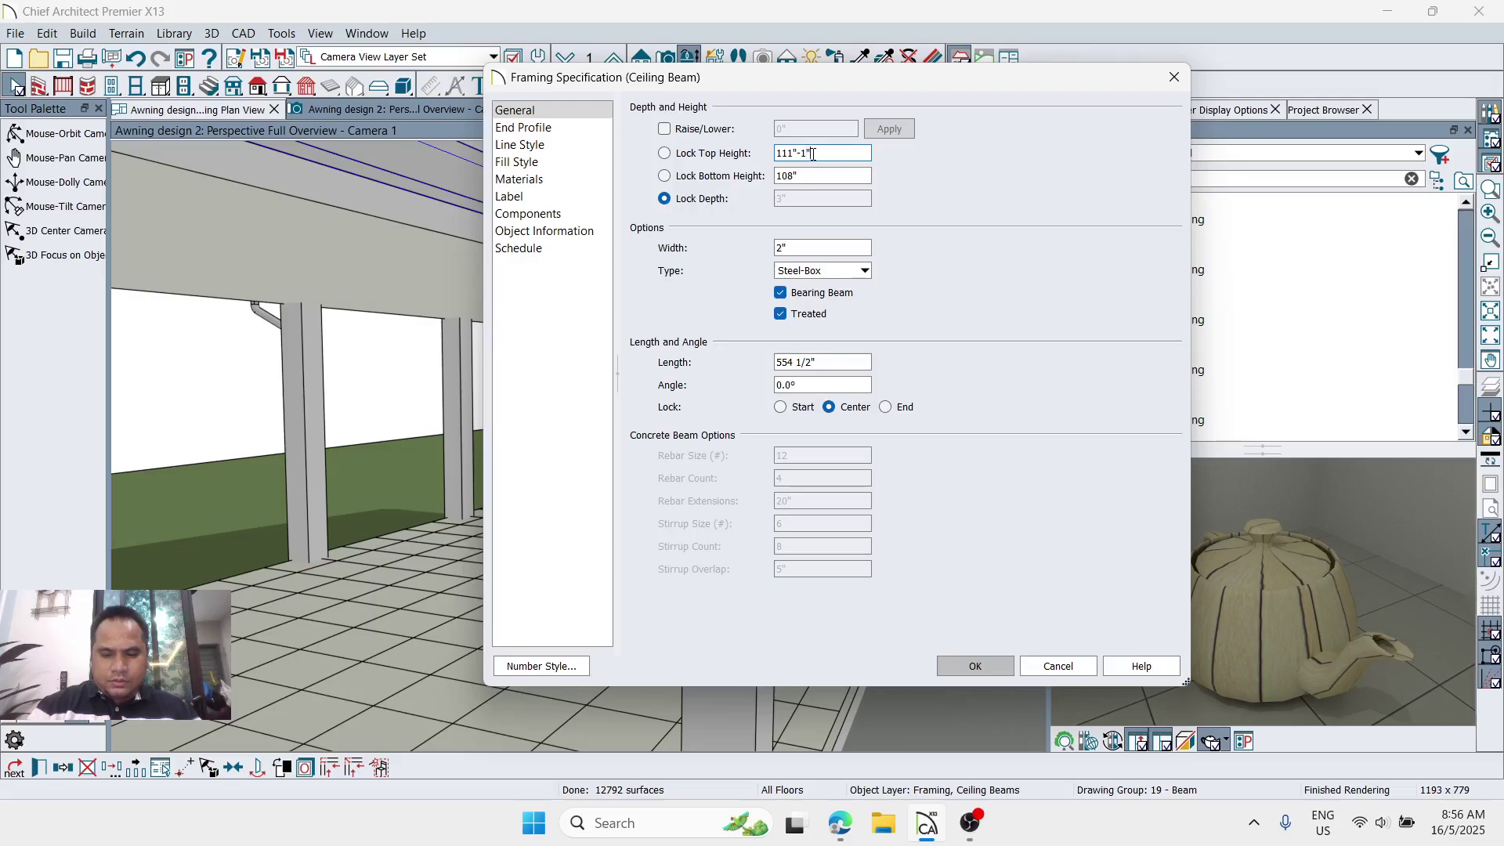
{"action": "key", "text": "Return"}
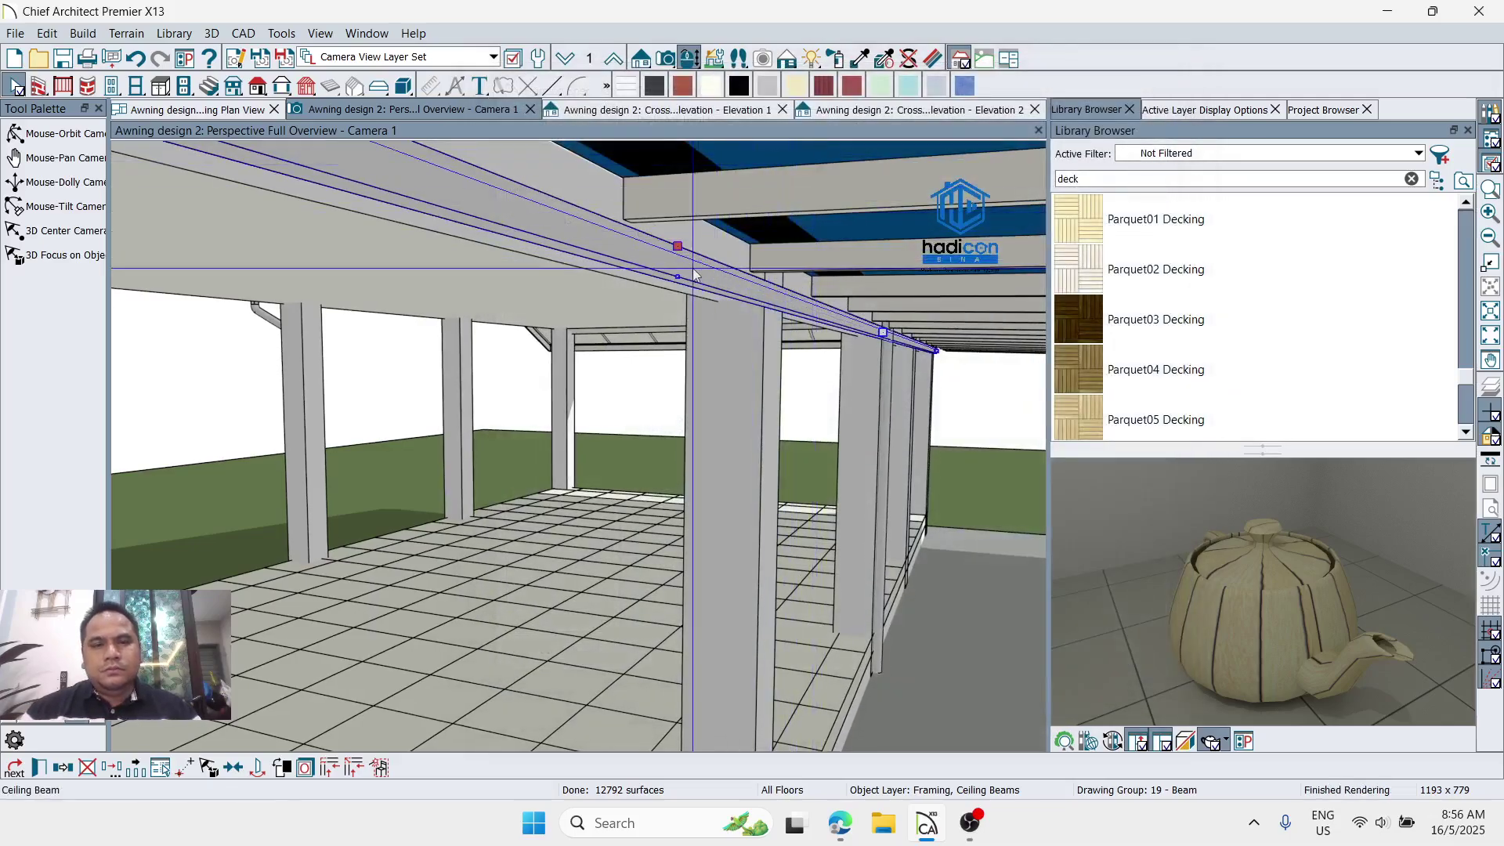
Step: Raise the steel-box ceiling beam's top height to 110 1/2", keeping the depth locked
{"action": "double_click", "coordinate": [693, 271]}
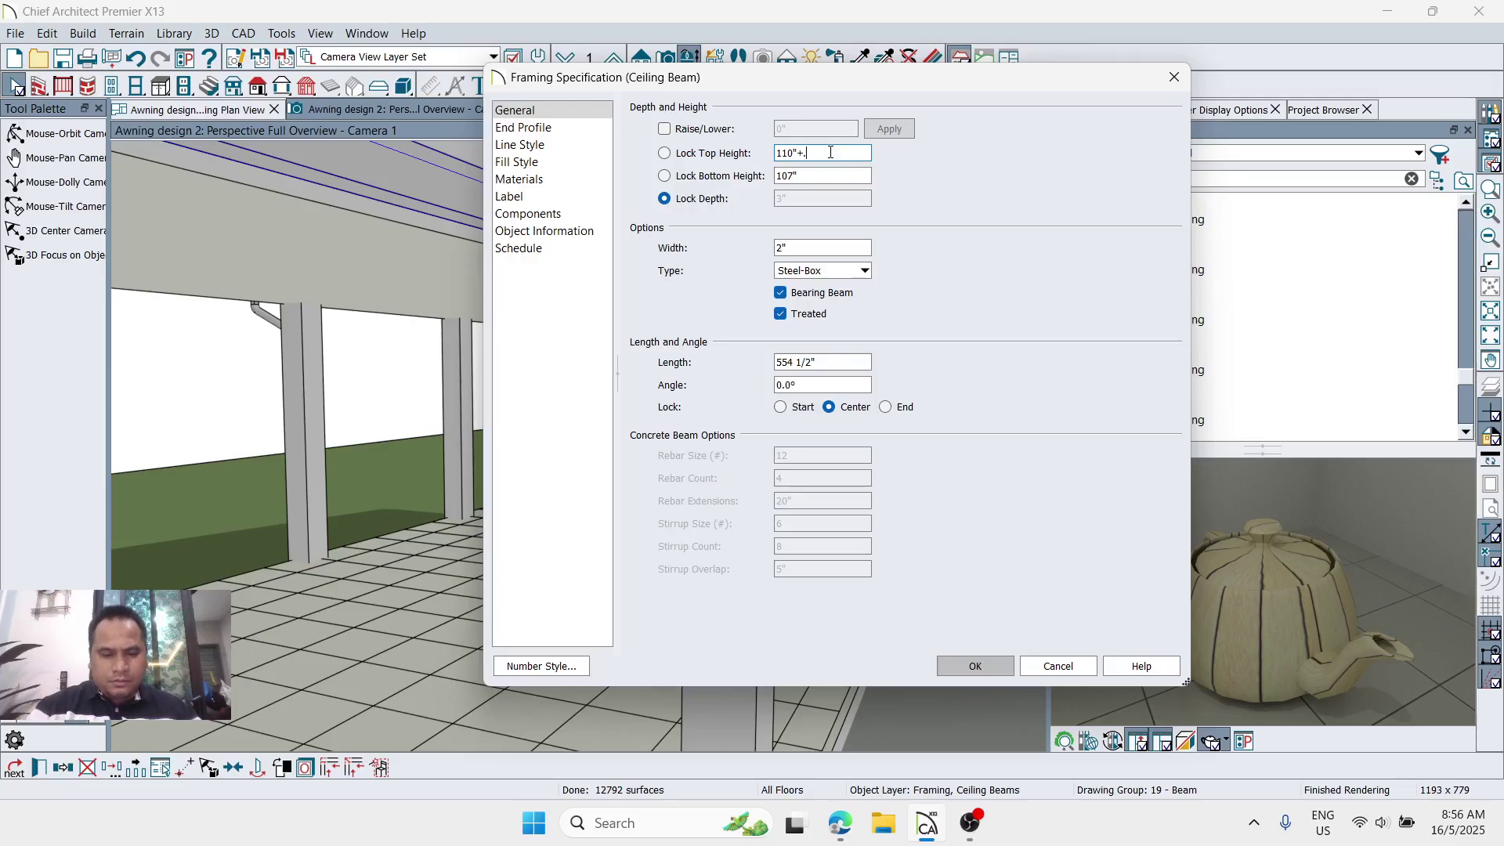
{"action": "key", "text": "Return"}
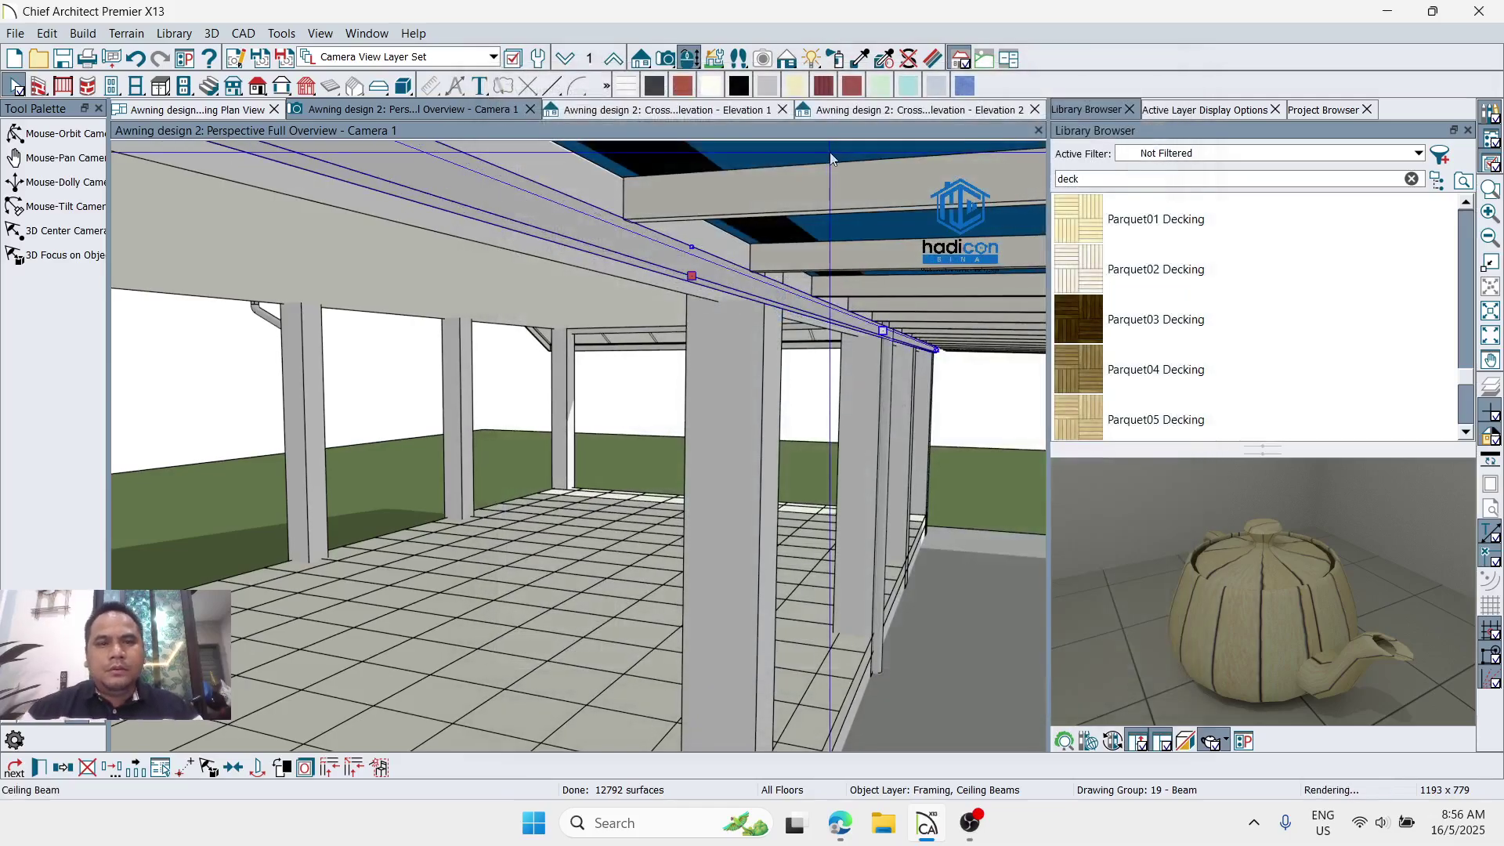
{"action": "middle_click_drag", "start_coordinate": [808, 269], "coordinate": [854, 228]}
{"action": "middle_click_drag", "start_coordinate": [879, 297], "coordinate": [894, 298]}
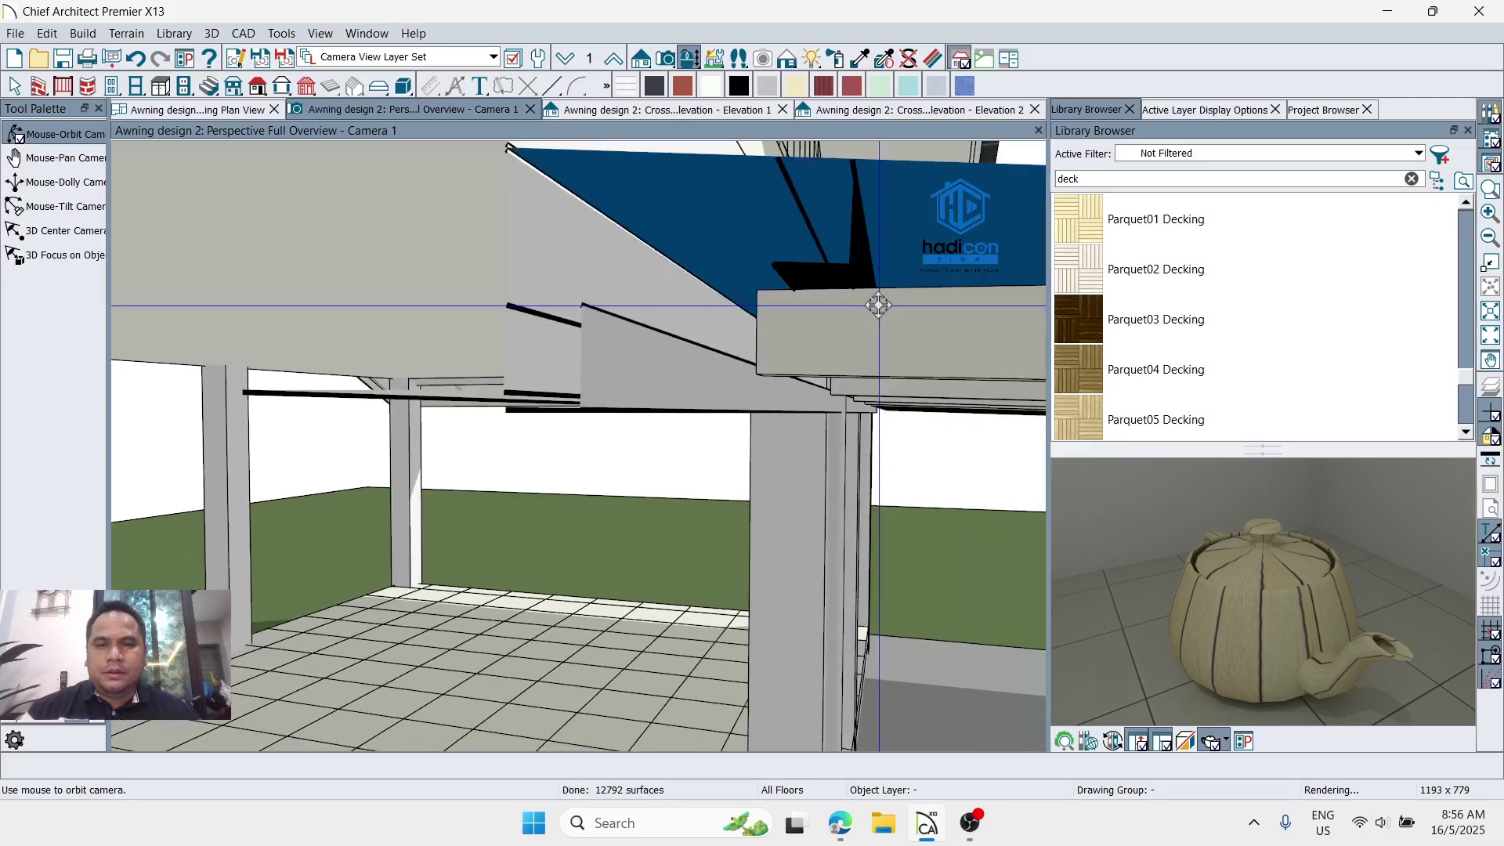
{"action": "mouse_move", "coordinate": [772, 317]}
{"action": "middle_mouse_down"}
{"action": "mouse_move", "coordinate": [780, 288]}
{"action": "mouse_move", "coordinate": [786, 331]}
{"action": "mouse_move", "coordinate": [791, 296]}
{"action": "mouse_move", "coordinate": [757, 329]}
{"action": "middle_mouse_up"}
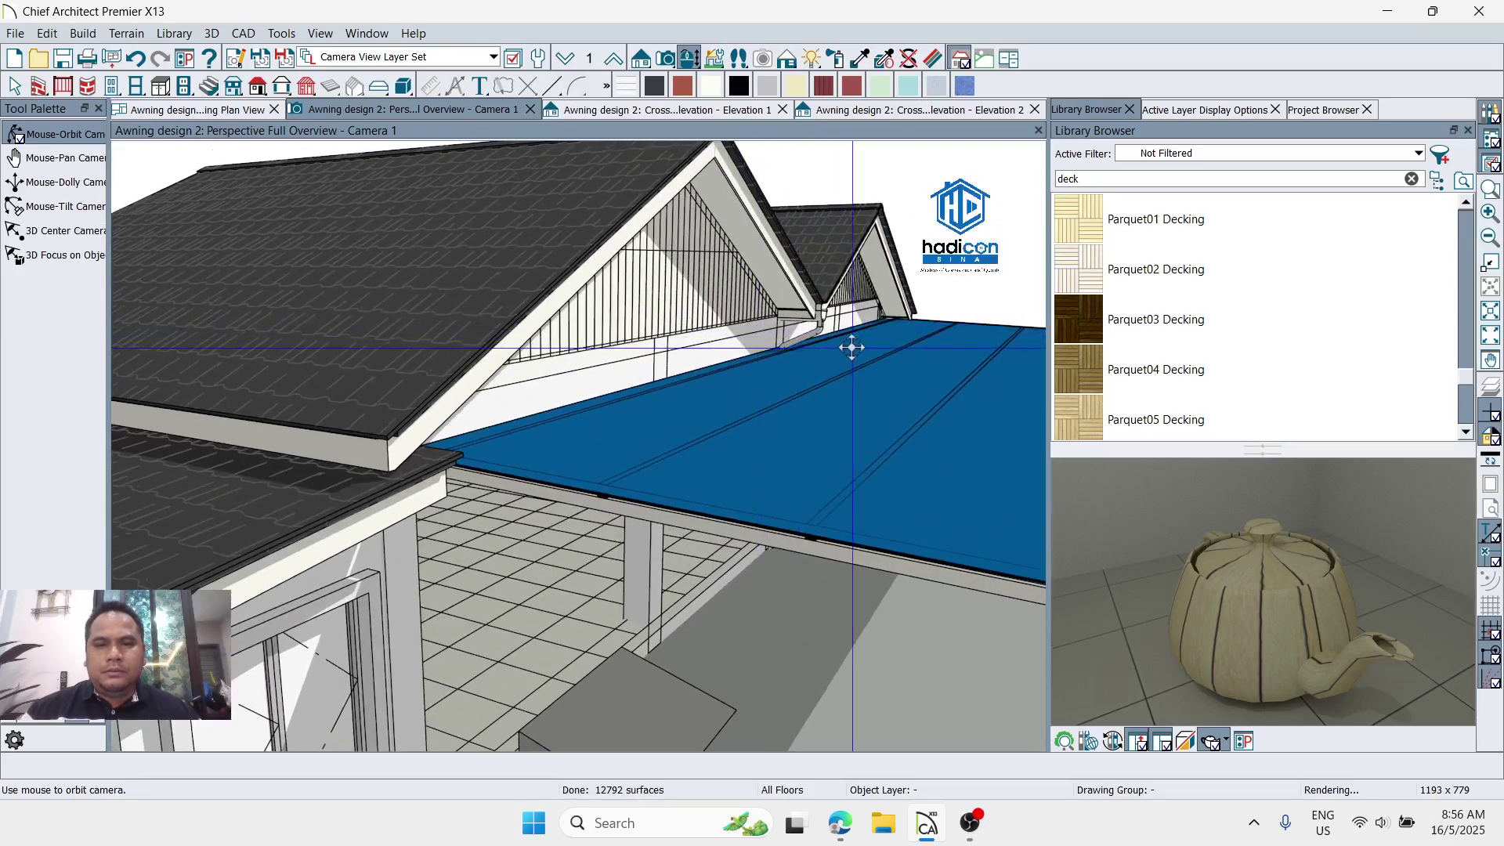
{"action": "middle_click_drag", "start_coordinate": [822, 367], "coordinate": [861, 312]}
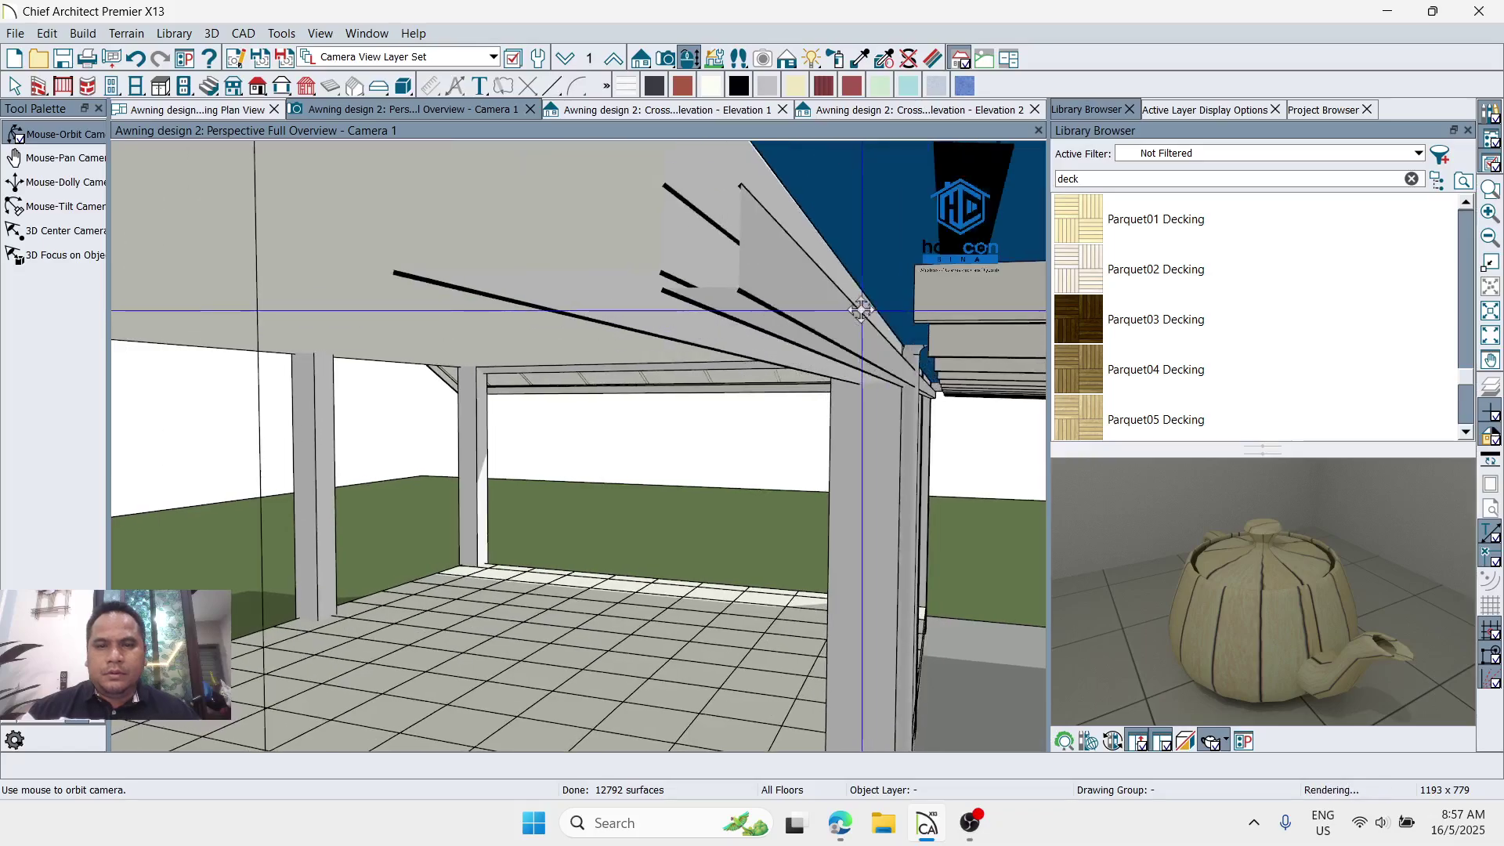
Step: Extend an awning rafter's inner end about 5" toward the building, agreeing to turn off Automatic Roof Framing
{"action": "left_click", "coordinate": [921, 294]}
{"action": "left_click_drag", "start_coordinate": [913, 294], "coordinate": [813, 294]}
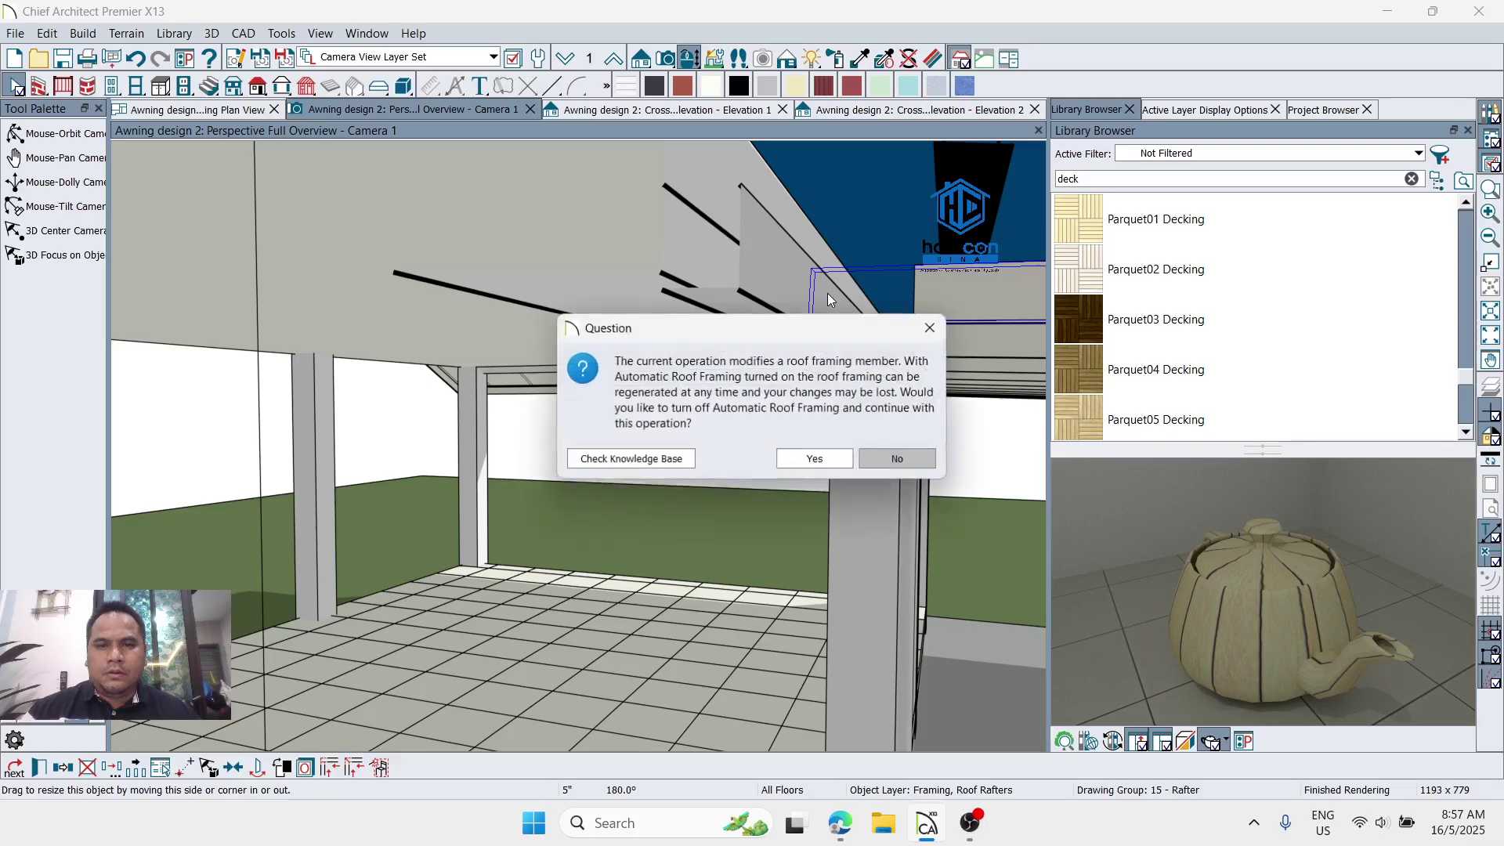
{"action": "left_click", "coordinate": [831, 456]}
{"action": "middle_click_drag", "start_coordinate": [830, 456], "coordinate": [864, 205]}
{"action": "key", "text": "space"}
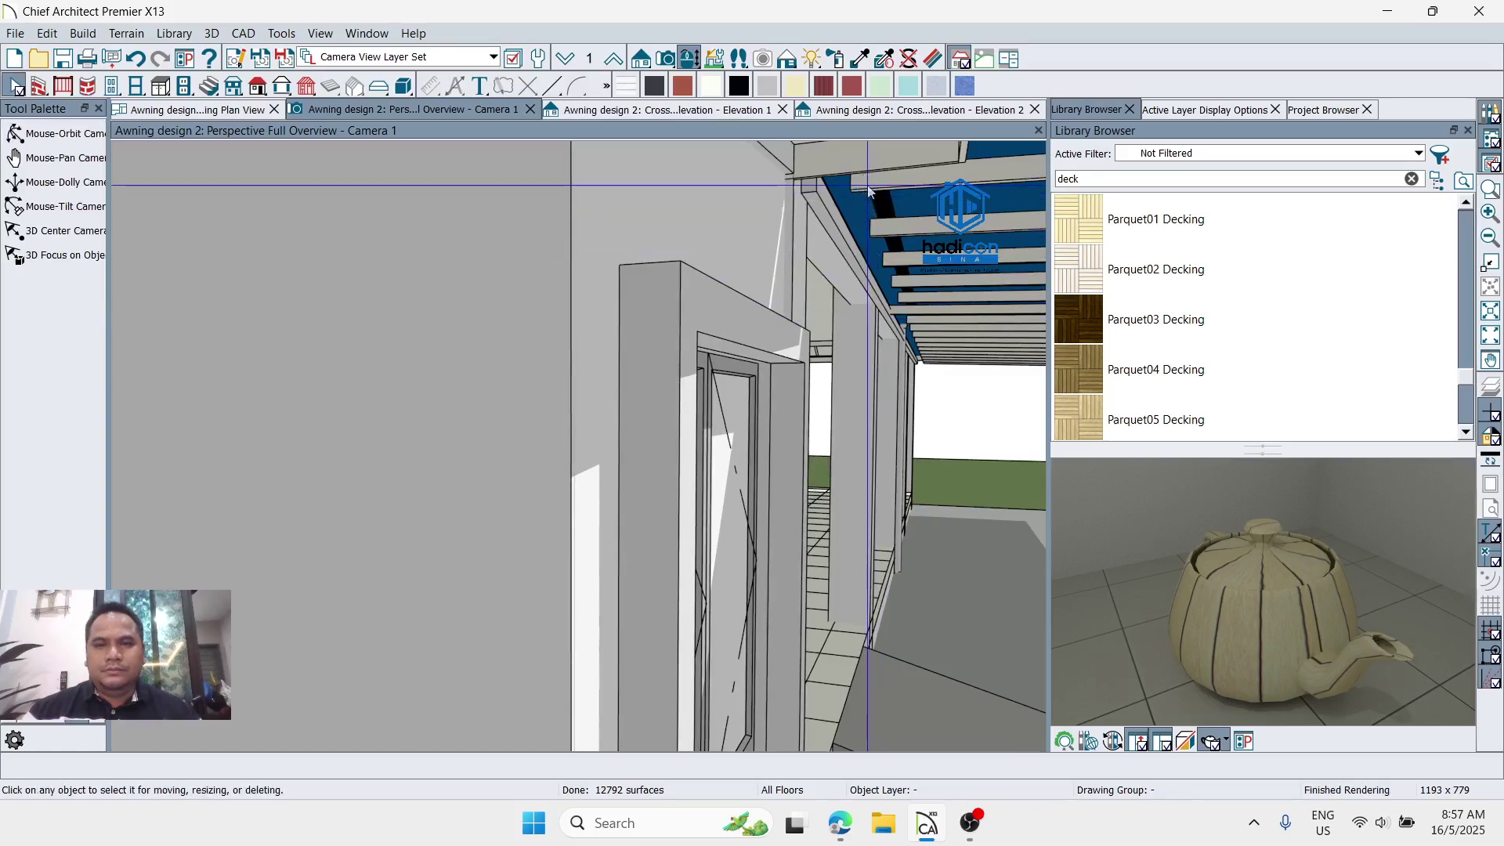
Step: Extend the near-end subfascia and the rafter beside it toward the building so they reach over the ceiling beam
{"action": "left_click", "coordinate": [856, 185]}
{"action": "left_click_drag", "start_coordinate": [850, 177], "coordinate": [809, 187]}
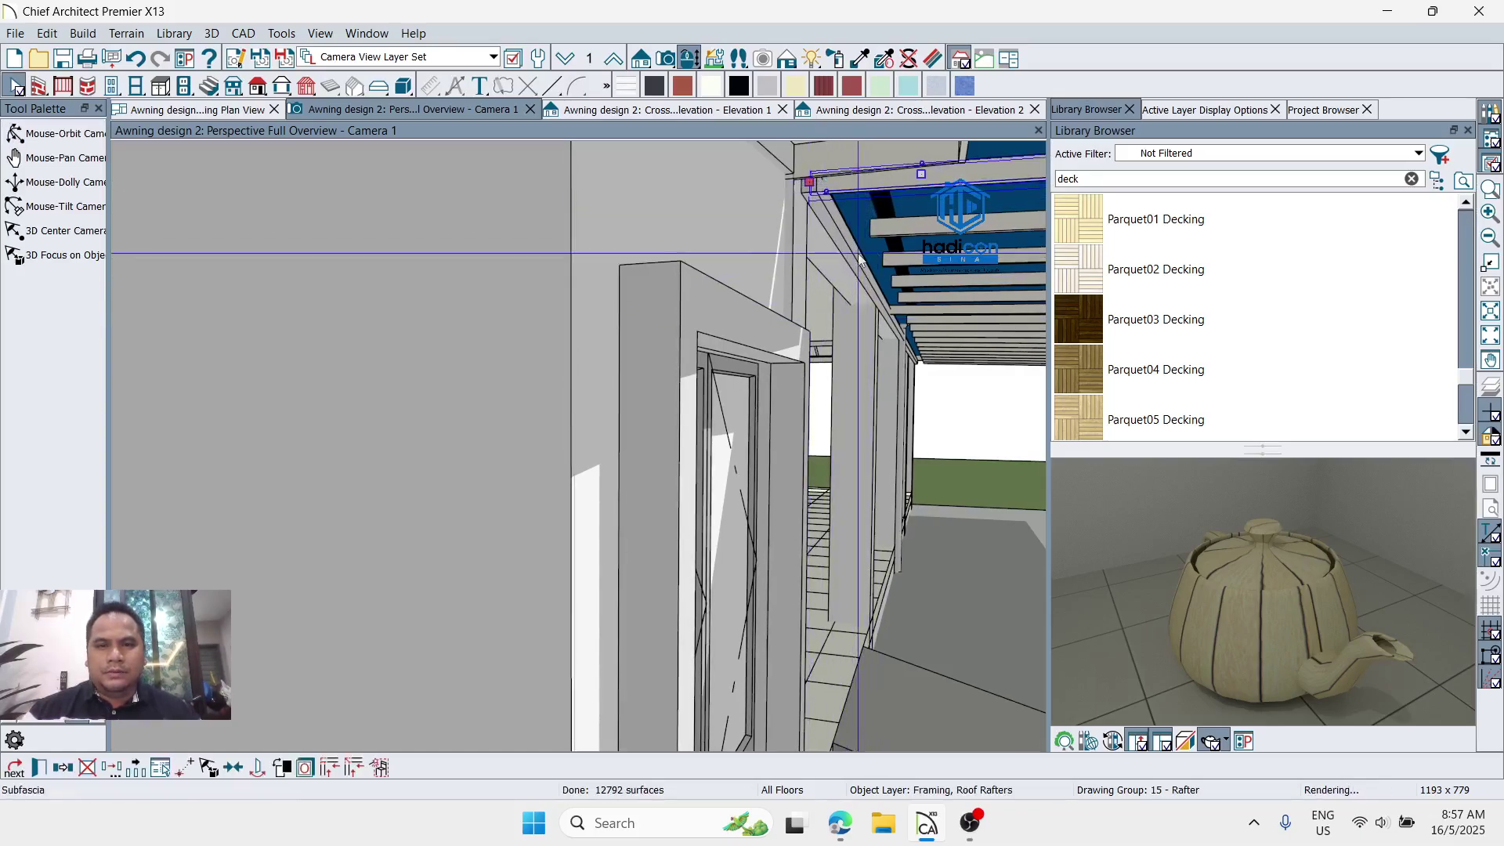
{"action": "left_click", "coordinate": [877, 225]}
{"action": "left_click_drag", "start_coordinate": [877, 225], "coordinate": [851, 272]}
Step: Extend the following short rafters near the first column back to the ceiling beam
{"action": "left_click", "coordinate": [888, 260]}
{"action": "scroll", "coordinate": [870, 283], "scroll_direction": "up", "scroll_amount": 2}
{"action": "scroll", "coordinate": [835, 271], "scroll_direction": "down", "scroll_amount": 1}
{"action": "left_click", "coordinate": [886, 271]}
{"action": "left_click", "coordinate": [895, 297]}
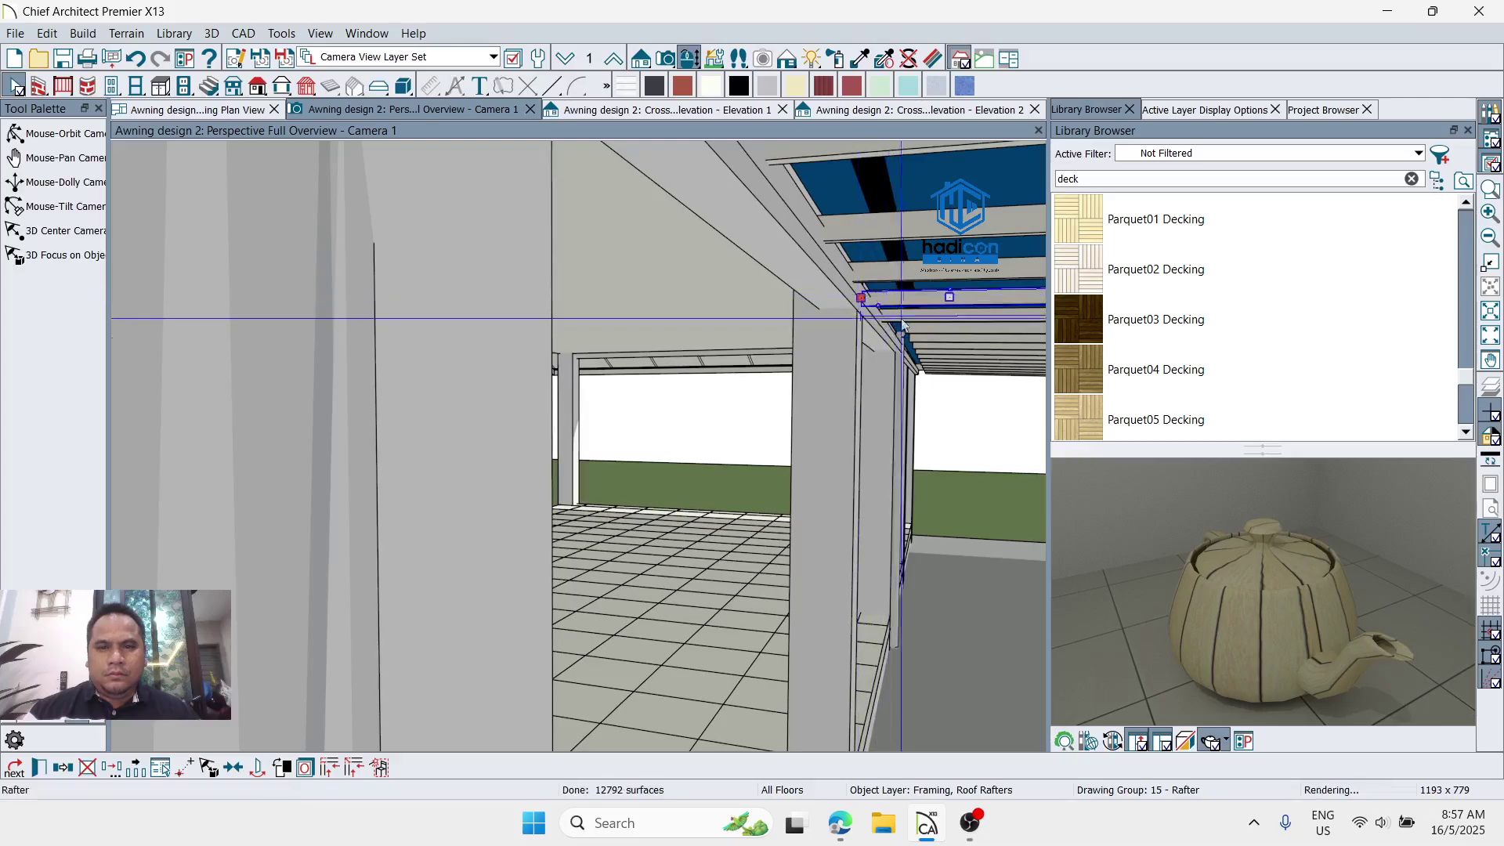
{"action": "scroll", "coordinate": [902, 325], "scroll_direction": "down", "scroll_amount": 2}
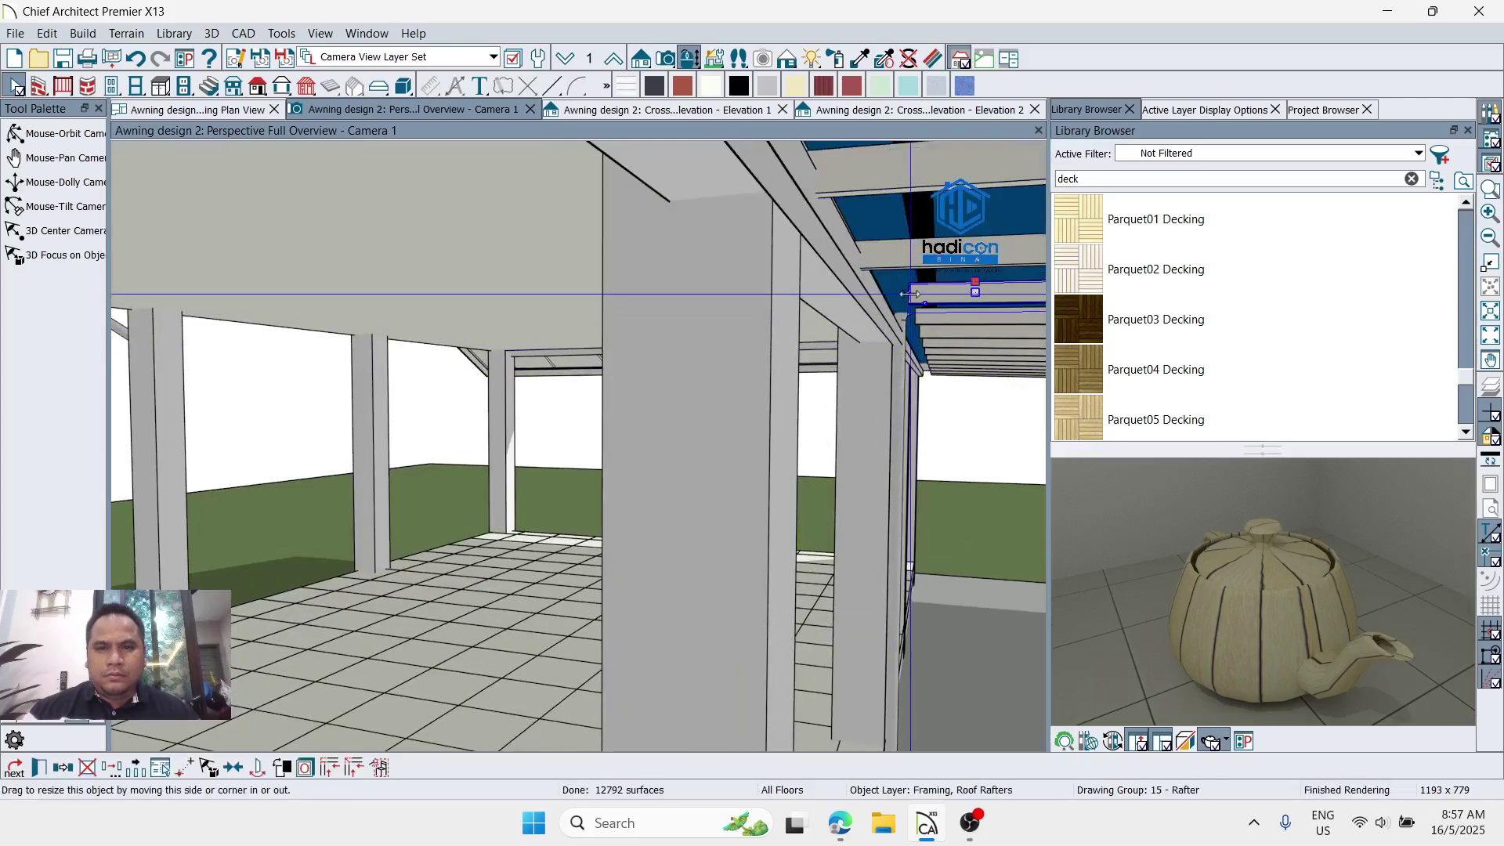
{"action": "left_click_drag", "start_coordinate": [912, 294], "coordinate": [880, 313]}
{"action": "scroll", "coordinate": [956, 359], "scroll_direction": "up", "scroll_amount": 1}
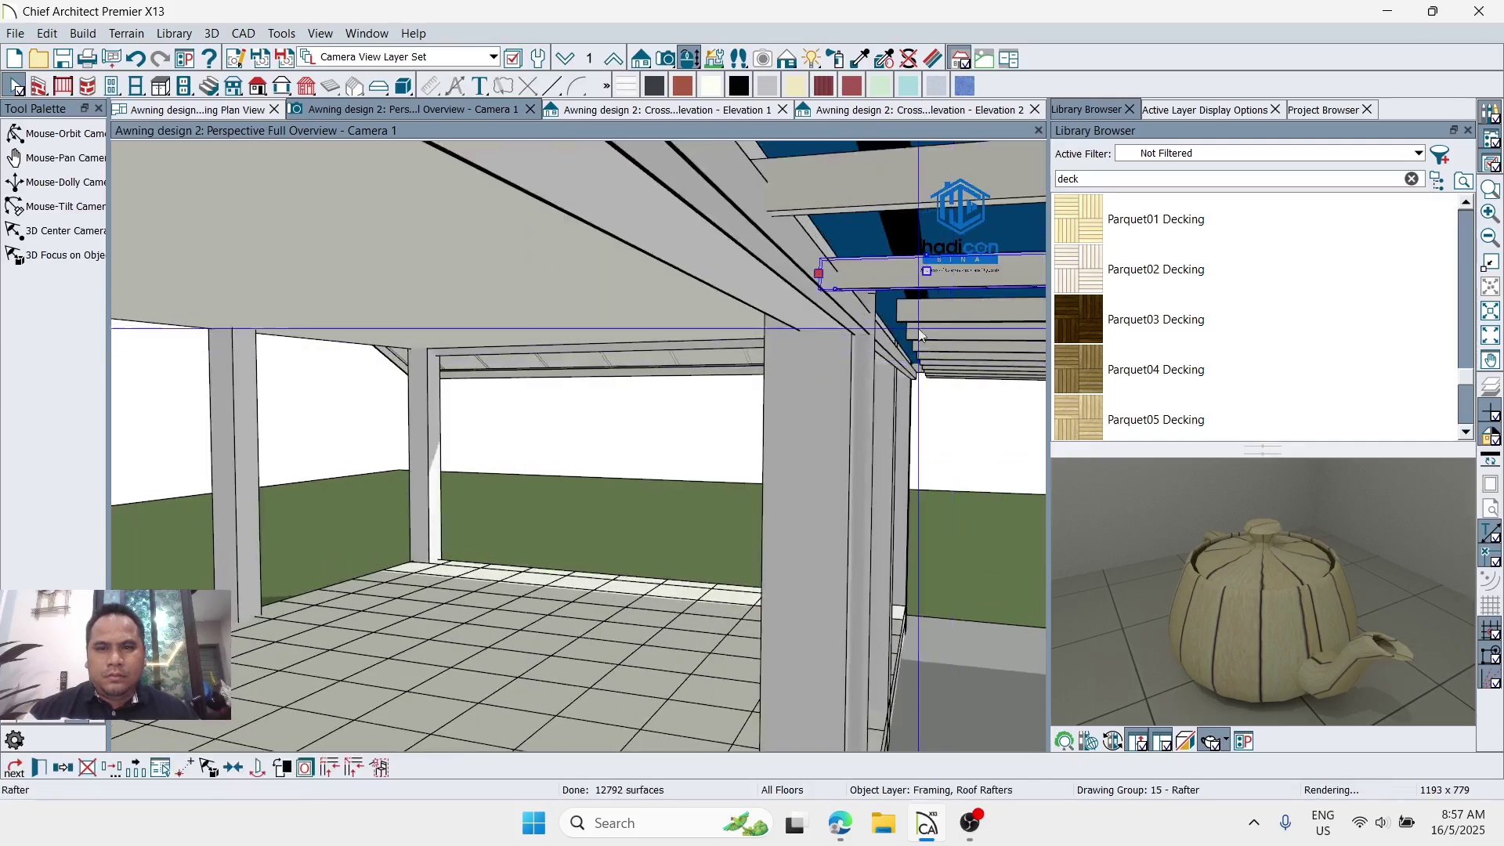
Step: Extend the short rafters along the middle of the awning toward the building, over the ceiling beam
{"action": "left_click", "coordinate": [912, 314]}
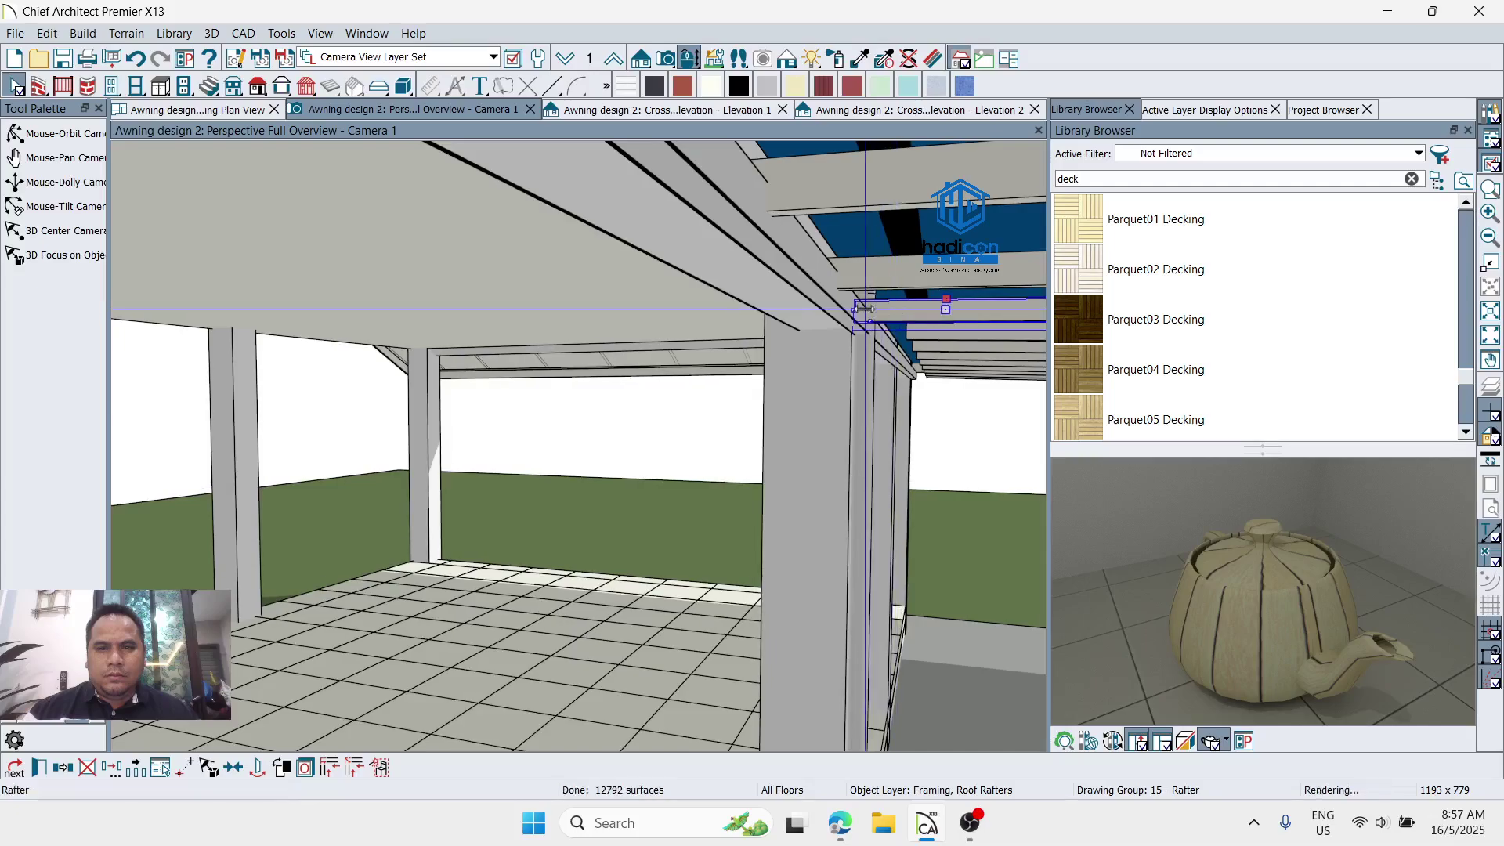
{"action": "left_click_drag", "start_coordinate": [865, 310], "coordinate": [895, 329]}
{"action": "scroll", "coordinate": [924, 386], "scroll_direction": "up", "scroll_amount": 1}
{"action": "left_click", "coordinate": [919, 326]}
{"action": "scroll", "coordinate": [919, 365], "scroll_direction": "up", "scroll_amount": 1}
{"action": "left_click", "coordinate": [921, 331]}
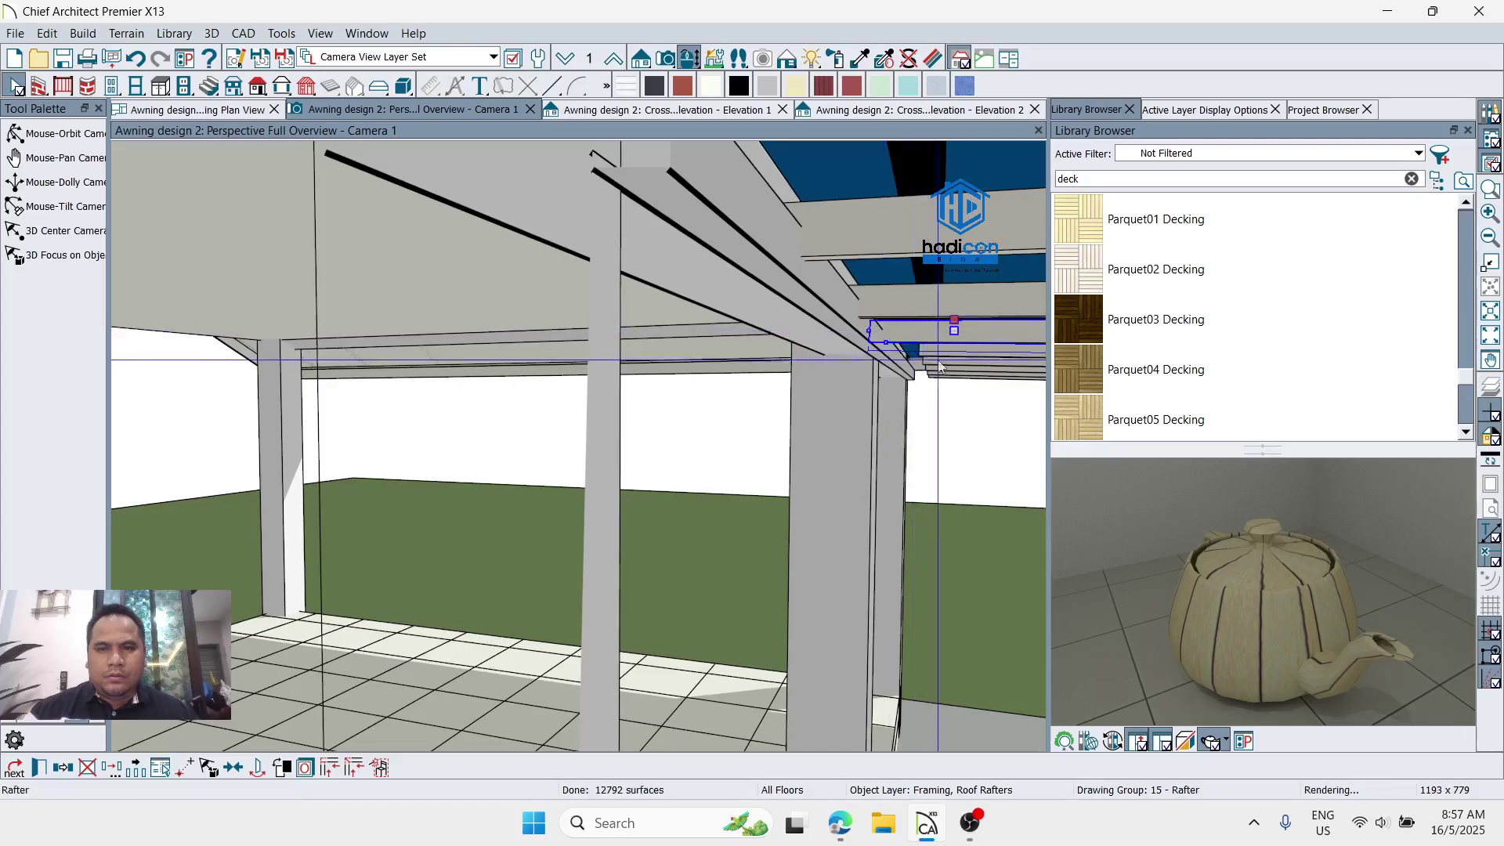
{"action": "scroll", "coordinate": [929, 336], "scroll_direction": "up", "scroll_amount": 1}
{"action": "left_click", "coordinate": [916, 340]}
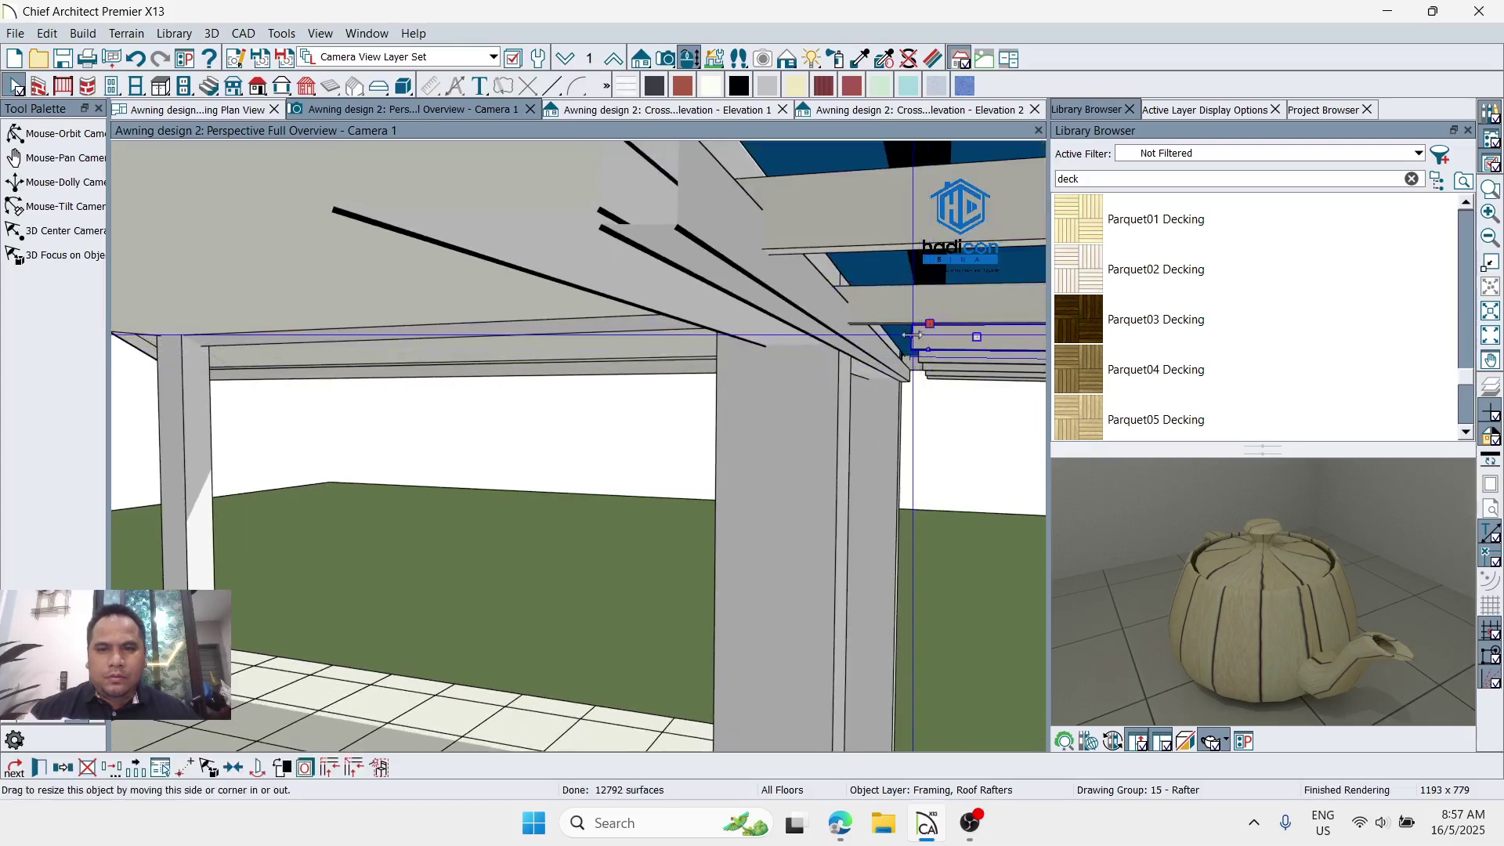
{"action": "mouse_move", "coordinate": [880, 335]}
{"action": "left_mouse_down"}
{"action": "mouse_move", "coordinate": [911, 358]}
{"action": "mouse_move", "coordinate": [892, 355]}
{"action": "left_mouse_up"}
Step: Extend the last rafters and the far-end subfascia toward the building to meet the ceiling beam
{"action": "scroll", "coordinate": [920, 379], "scroll_direction": "up", "scroll_amount": 4}
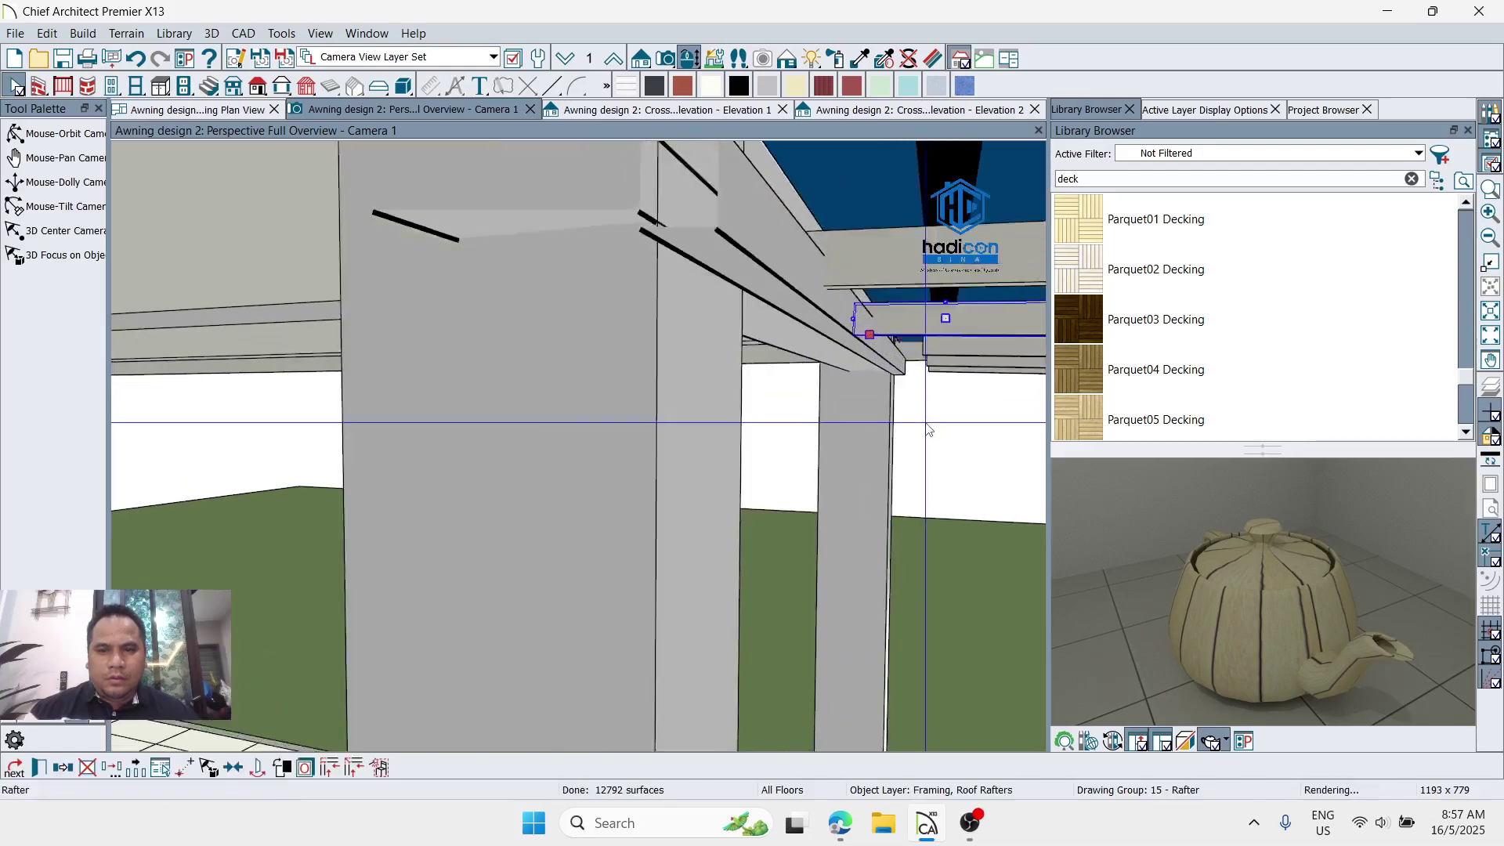
{"action": "key", "text": "Escape"}
{"action": "left_click", "coordinate": [933, 330]}
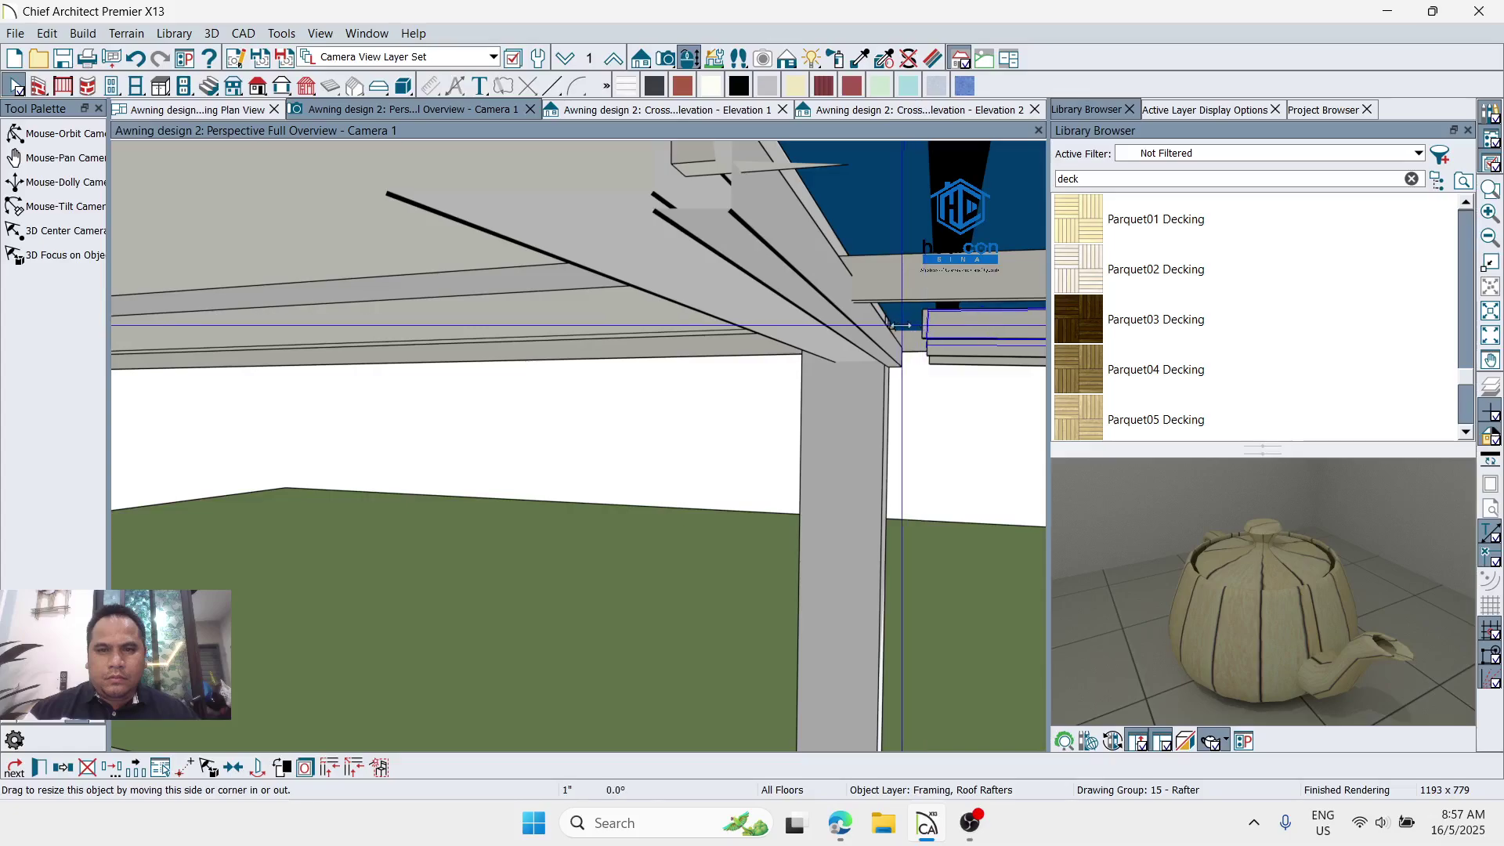
{"action": "scroll", "coordinate": [937, 349], "scroll_direction": "up", "scroll_amount": 2}
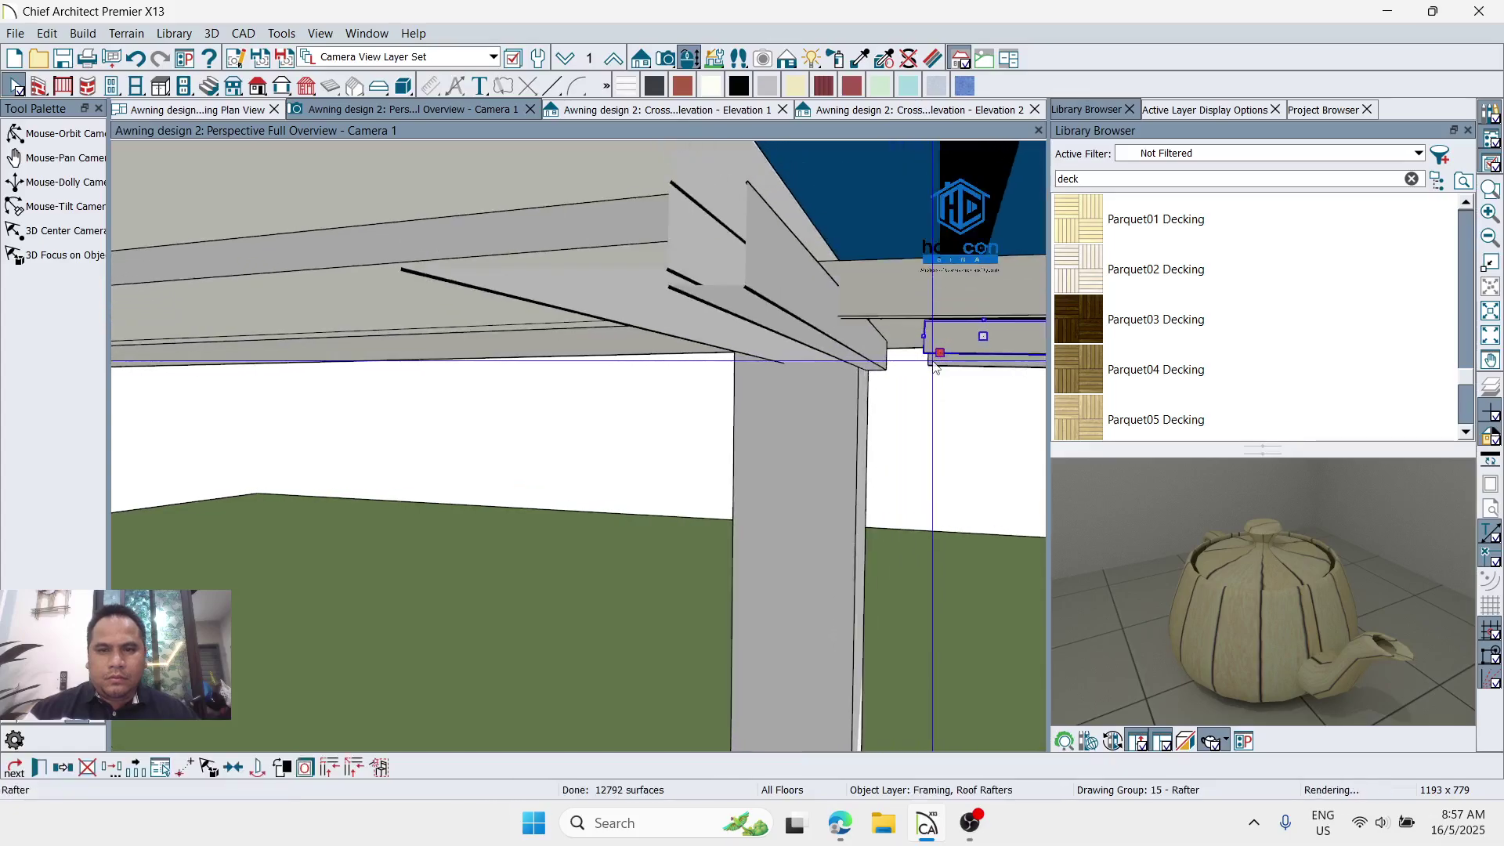
{"action": "mouse_move", "coordinate": [932, 338]}
{"action": "left_mouse_down"}
{"action": "mouse_move", "coordinate": [859, 322]}
{"action": "mouse_move", "coordinate": [944, 337]}
{"action": "left_mouse_up"}
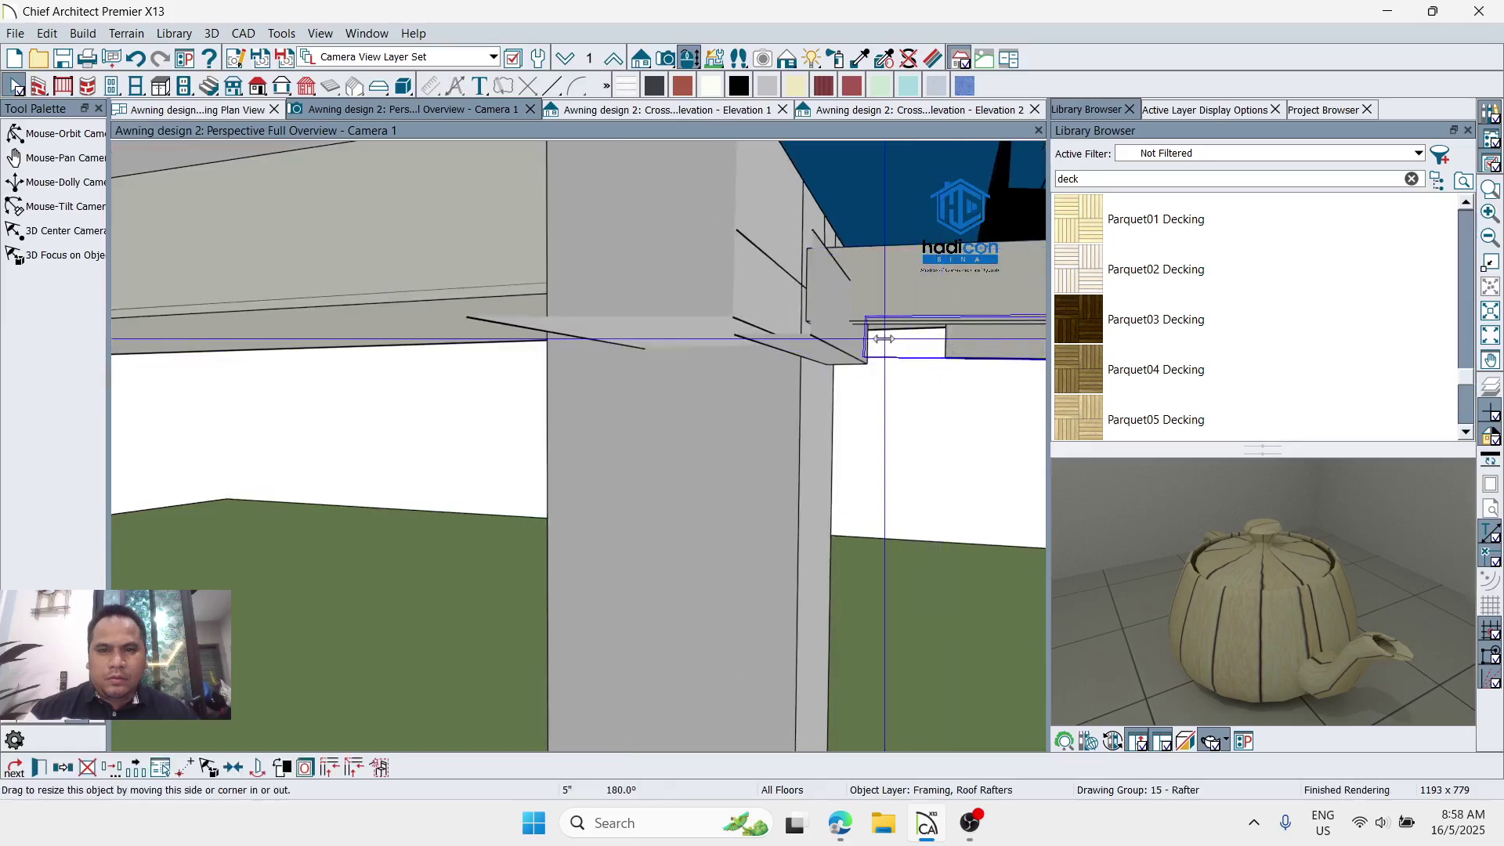
Step: Lower the steel-box ceiling beam's bottom height by 2", keeping the depth locked
{"action": "scroll", "coordinate": [884, 339], "scroll_direction": "down", "scroll_amount": 5}
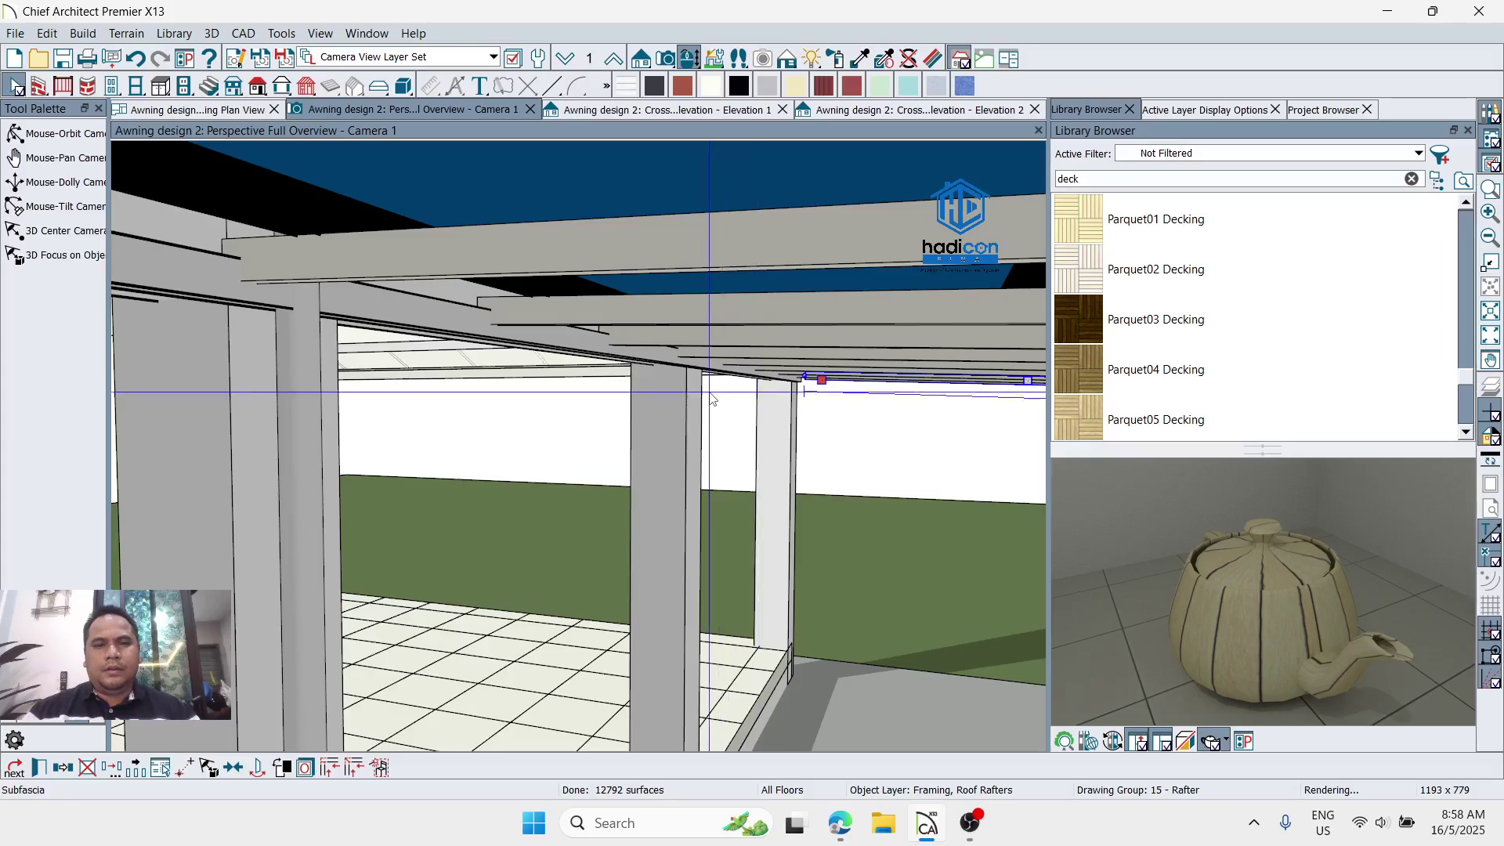
{"action": "scroll", "coordinate": [501, 374], "scroll_direction": "down", "scroll_amount": 3}
{"action": "scroll", "coordinate": [501, 374], "scroll_direction": "up", "scroll_amount": 3}
{"action": "scroll", "coordinate": [501, 374], "scroll_direction": "down", "scroll_amount": 3}
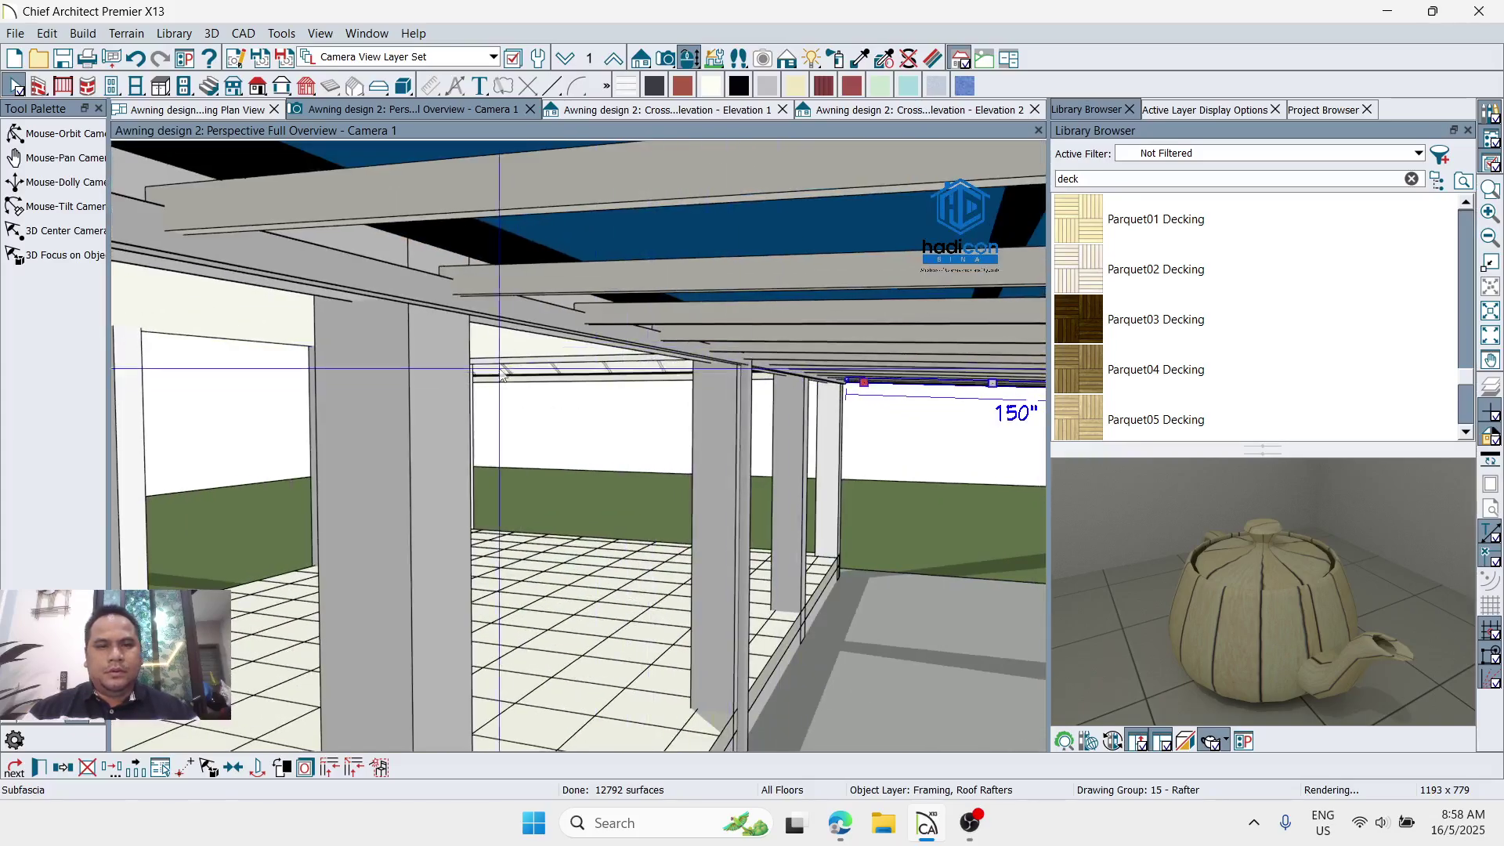
{"action": "left_click", "coordinate": [416, 285]}
{"action": "double_click", "coordinate": [416, 285]}
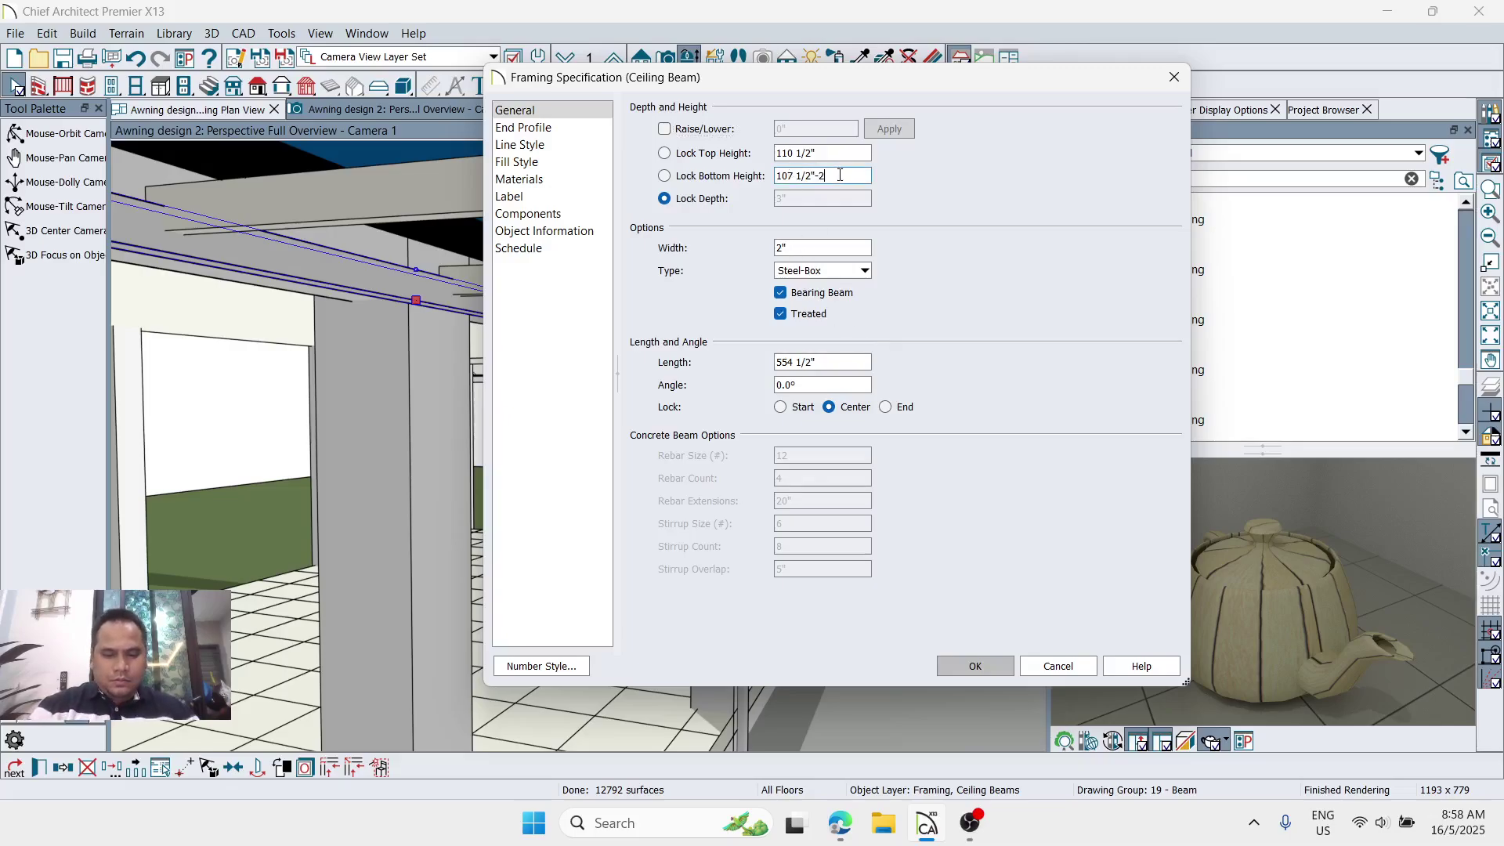
{"action": "key", "text": "Return"}
Step: Paint the ceiling beam and the nearest awning rafters with Black Lacquer
{"action": "left_click", "coordinate": [55, 133]}
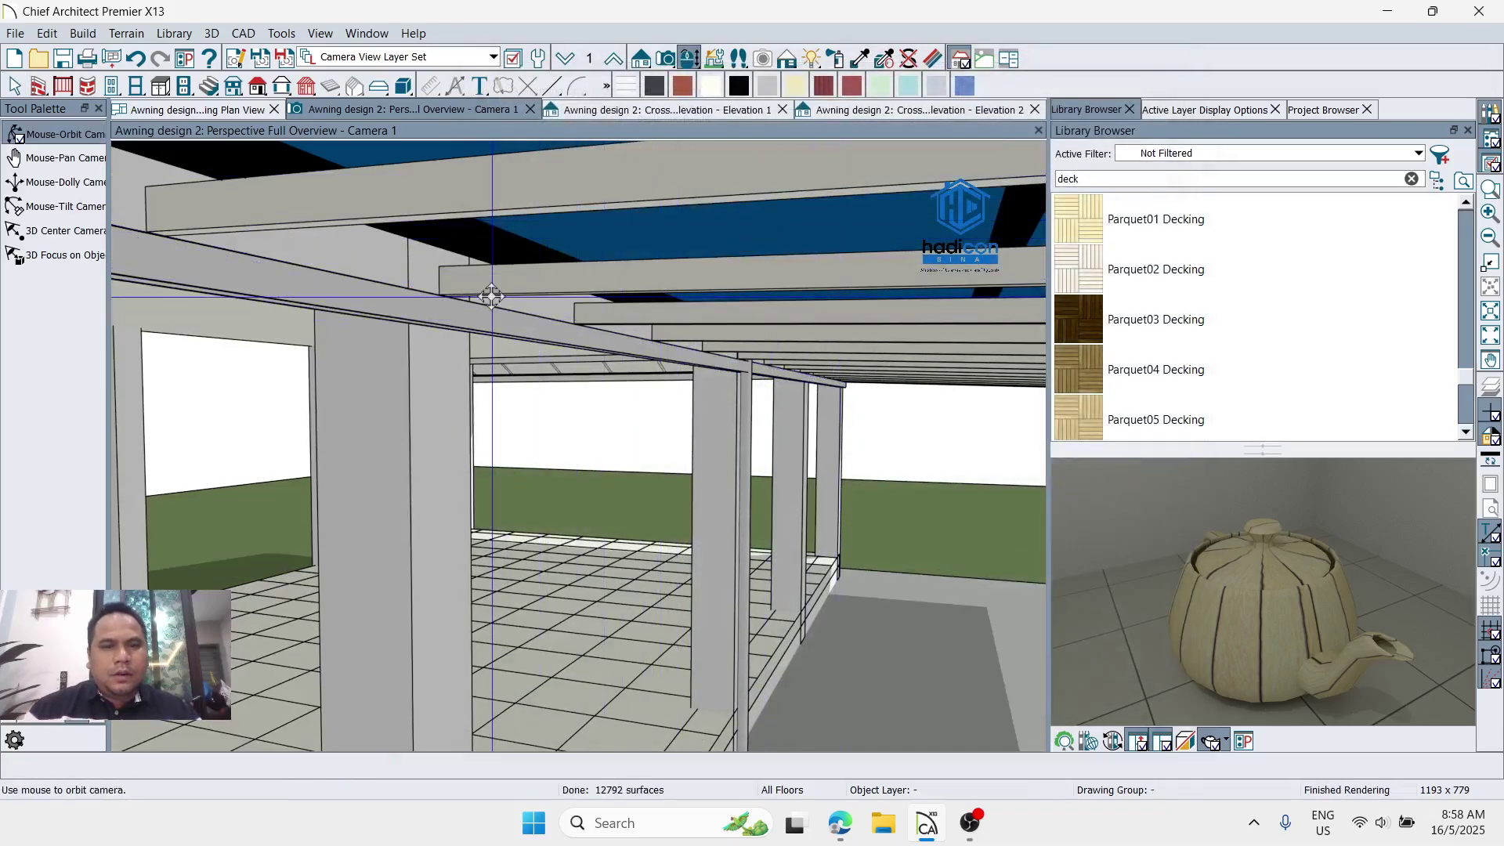
{"action": "scroll", "coordinate": [501, 305], "scroll_direction": "up", "scroll_amount": 3}
{"action": "scroll", "coordinate": [502, 305], "scroll_direction": "down", "scroll_amount": 3}
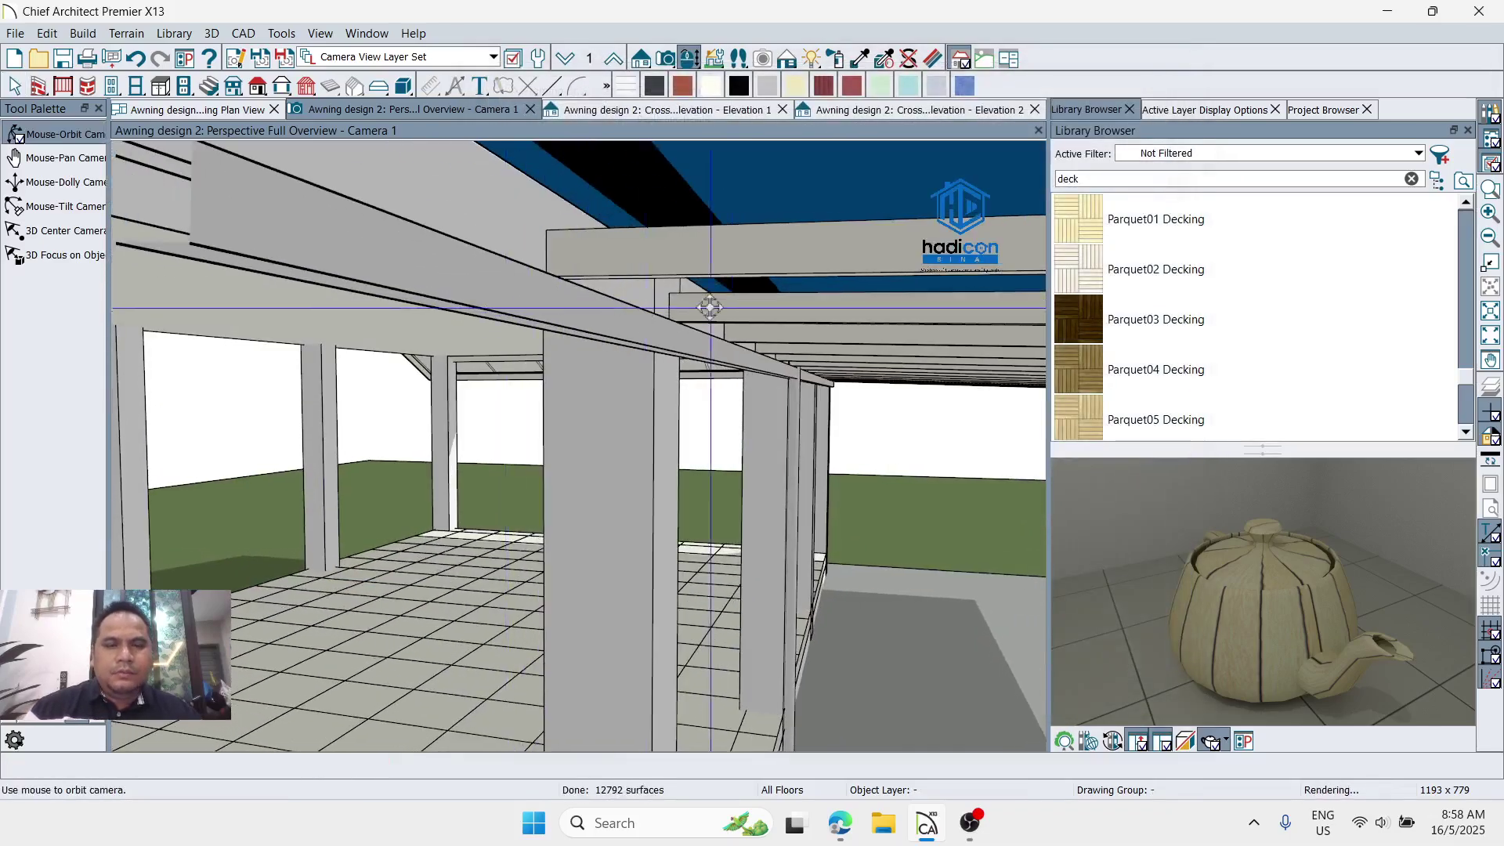
{"action": "left_click", "coordinate": [739, 85]}
{"action": "left_click", "coordinate": [625, 329]}
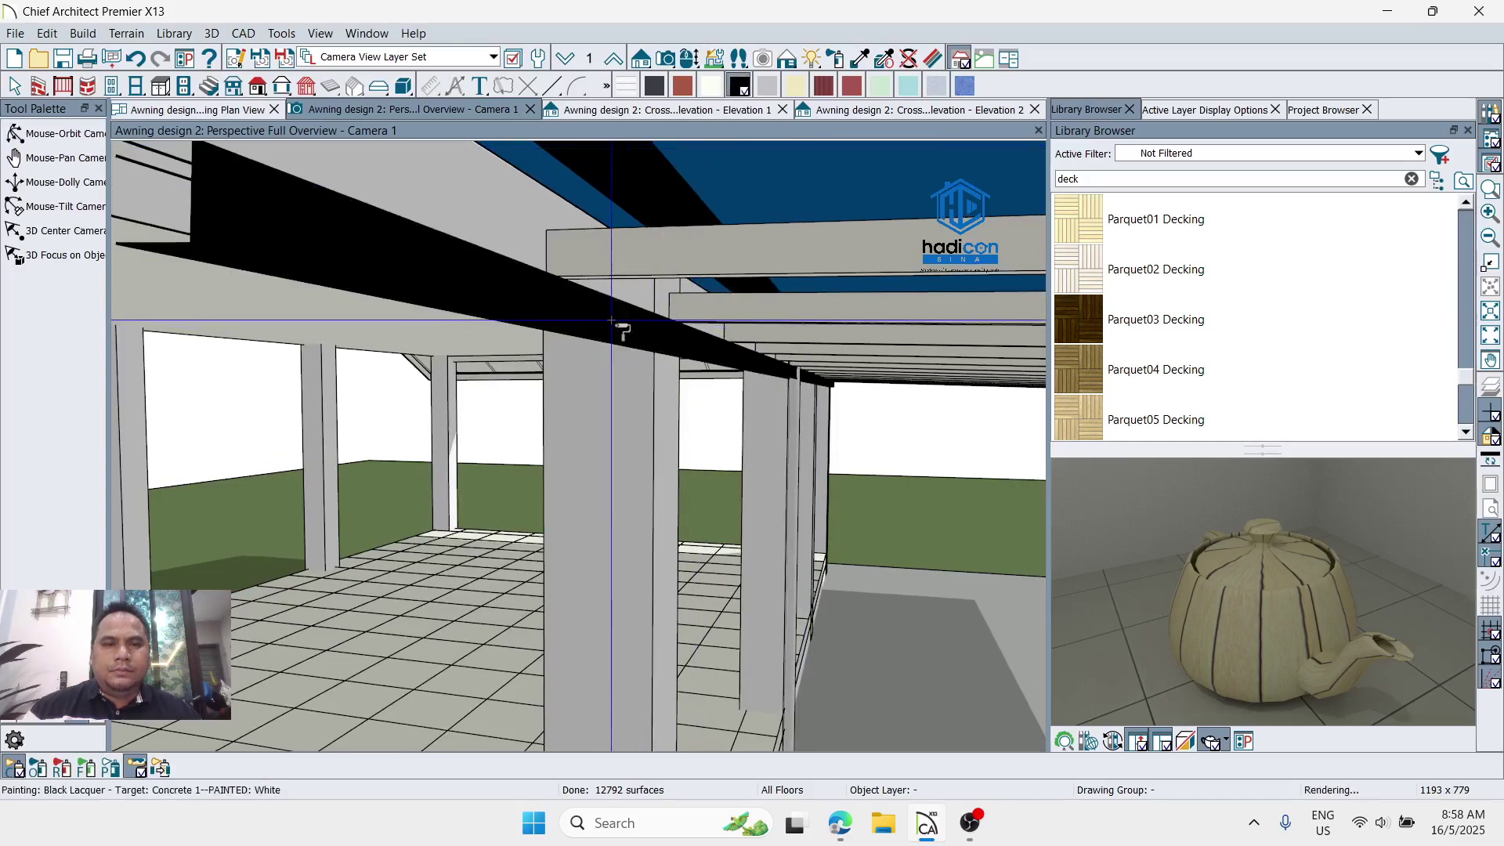
{"action": "left_click", "coordinate": [682, 312]}
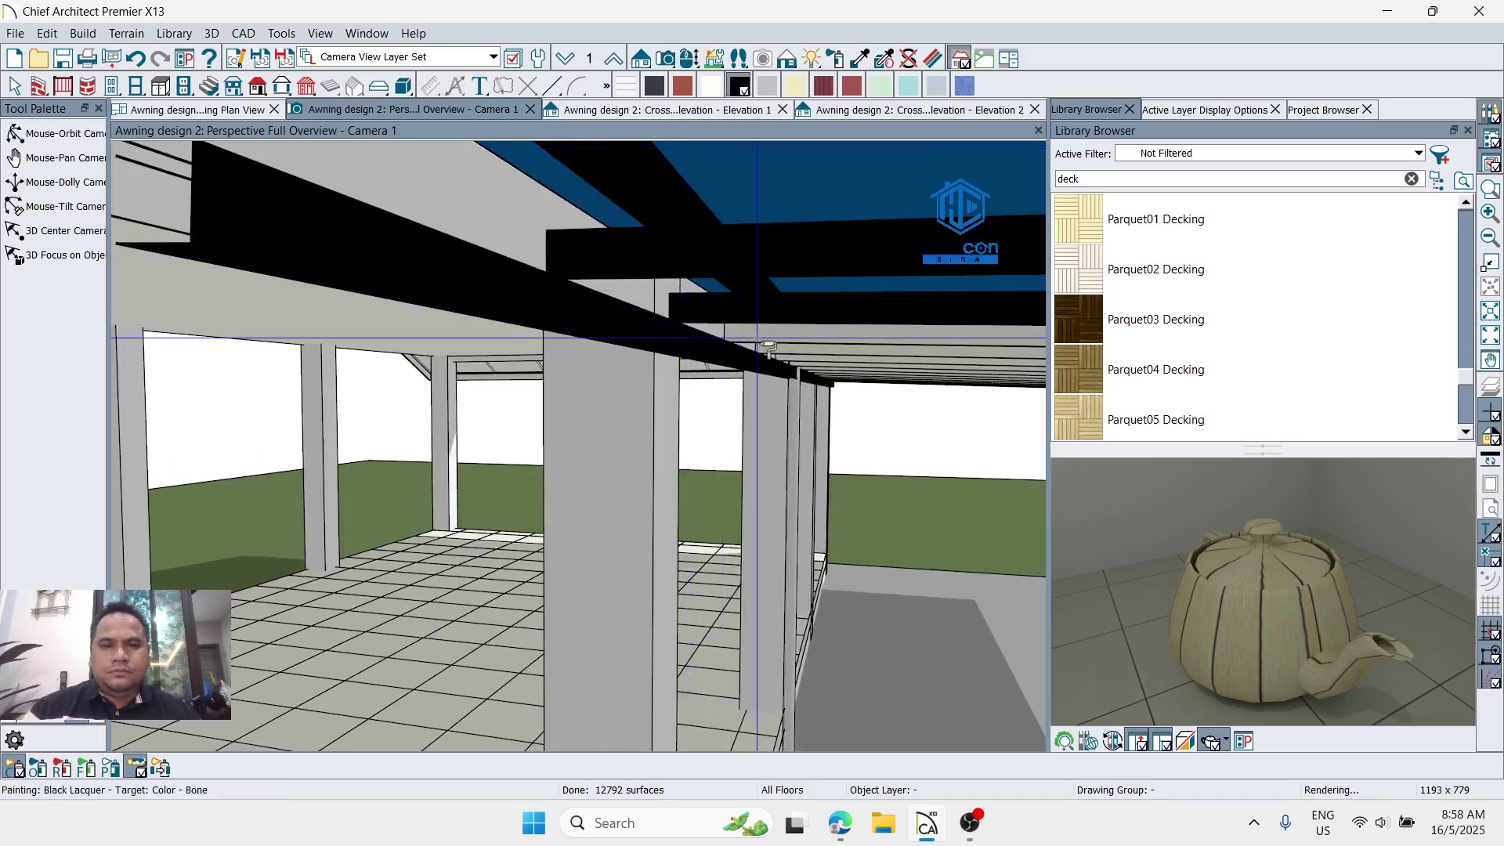
{"action": "left_click", "coordinate": [768, 339]}
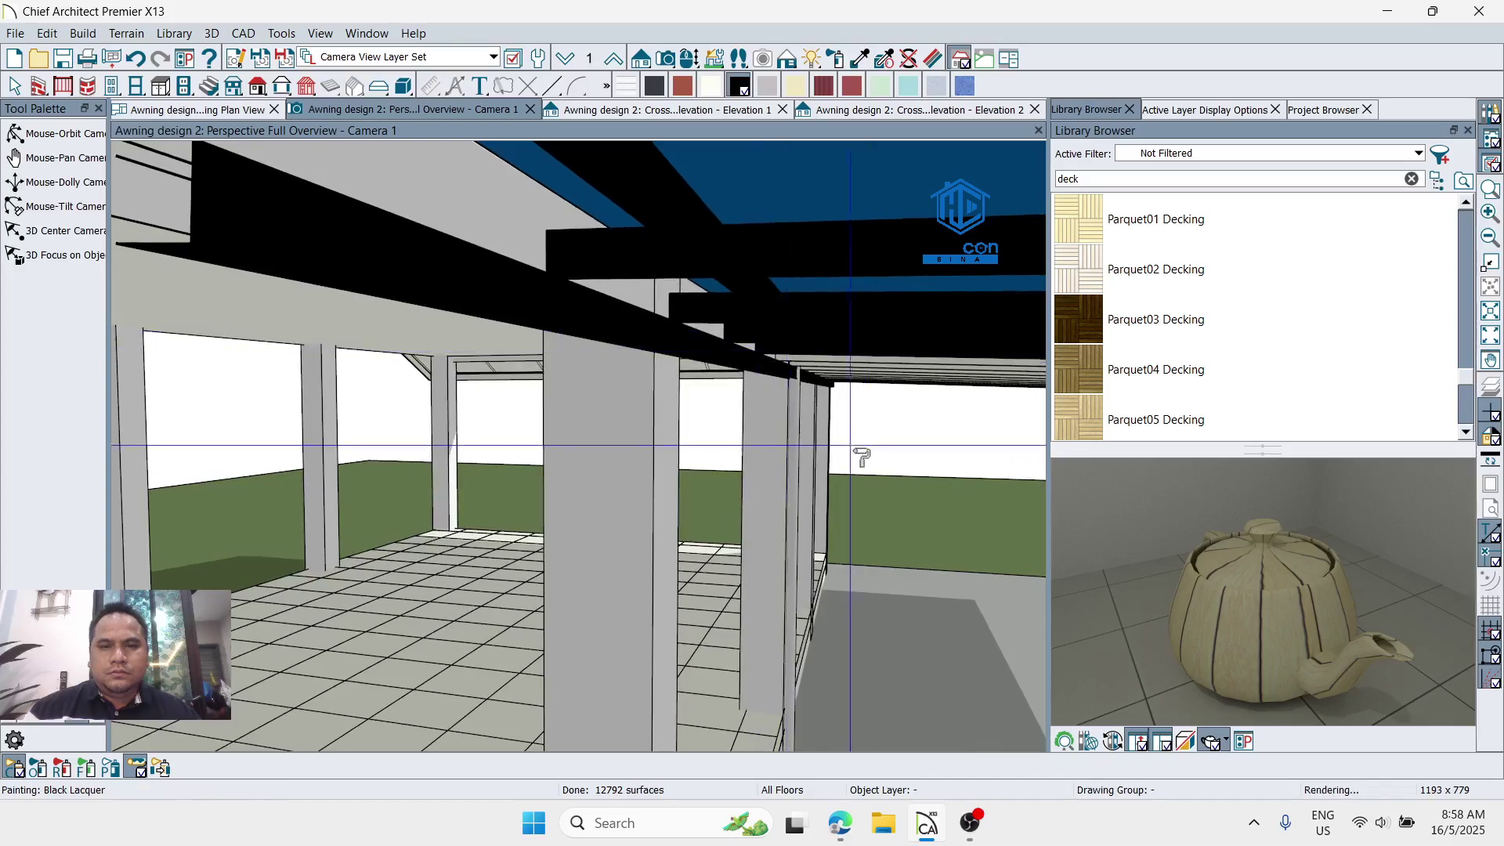
Step: Paint the remaining awning rafters and the end subfascias with Black Lacquer
{"action": "middle_click_drag", "start_coordinate": [762, 521], "coordinate": [876, 479]}
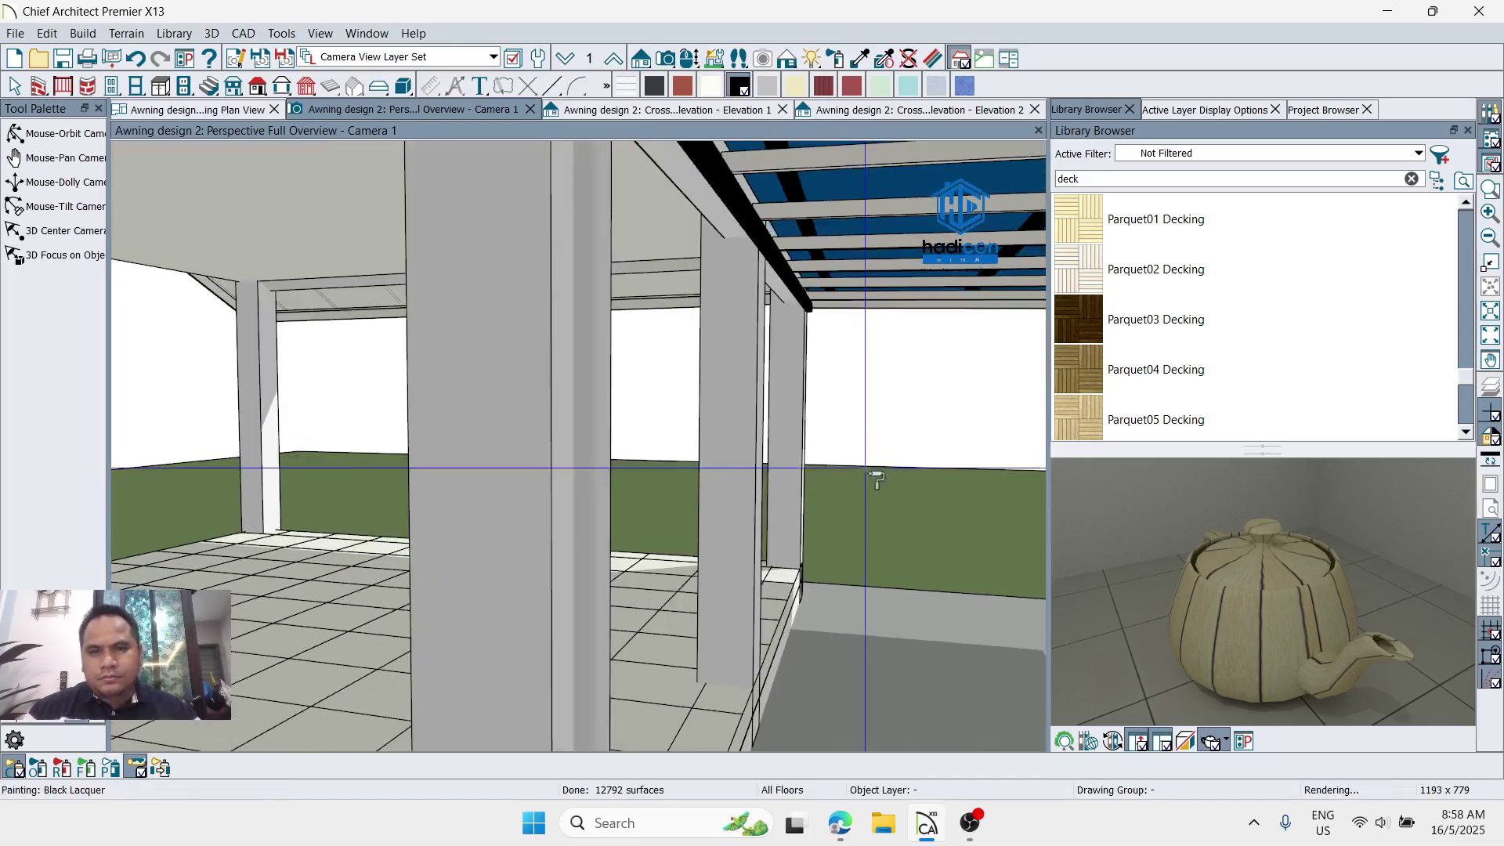
{"action": "middle_click_drag", "start_coordinate": [856, 335], "coordinate": [849, 333]}
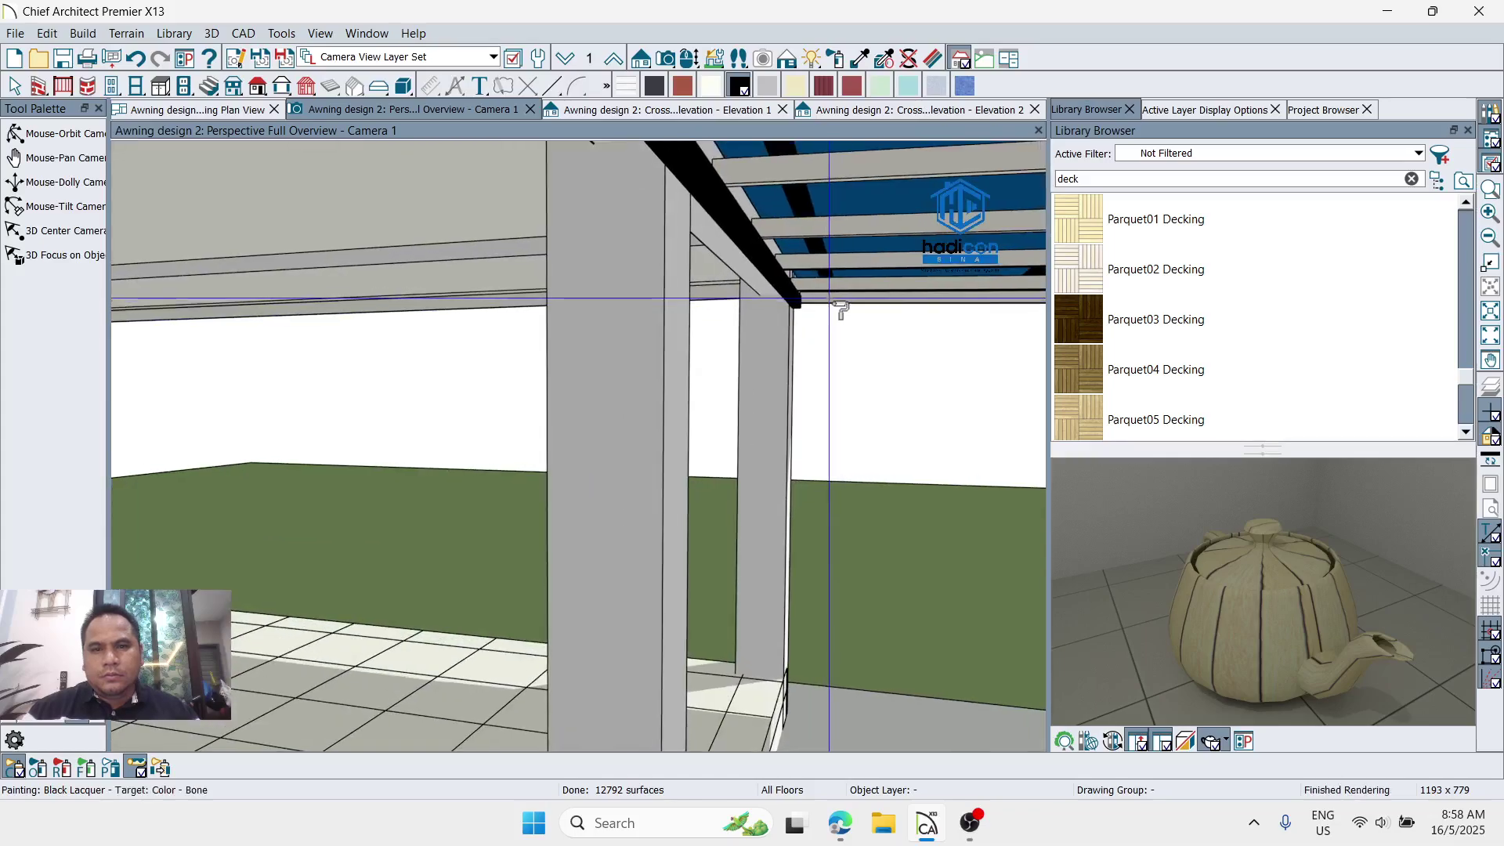
{"action": "left_click", "coordinate": [832, 296]}
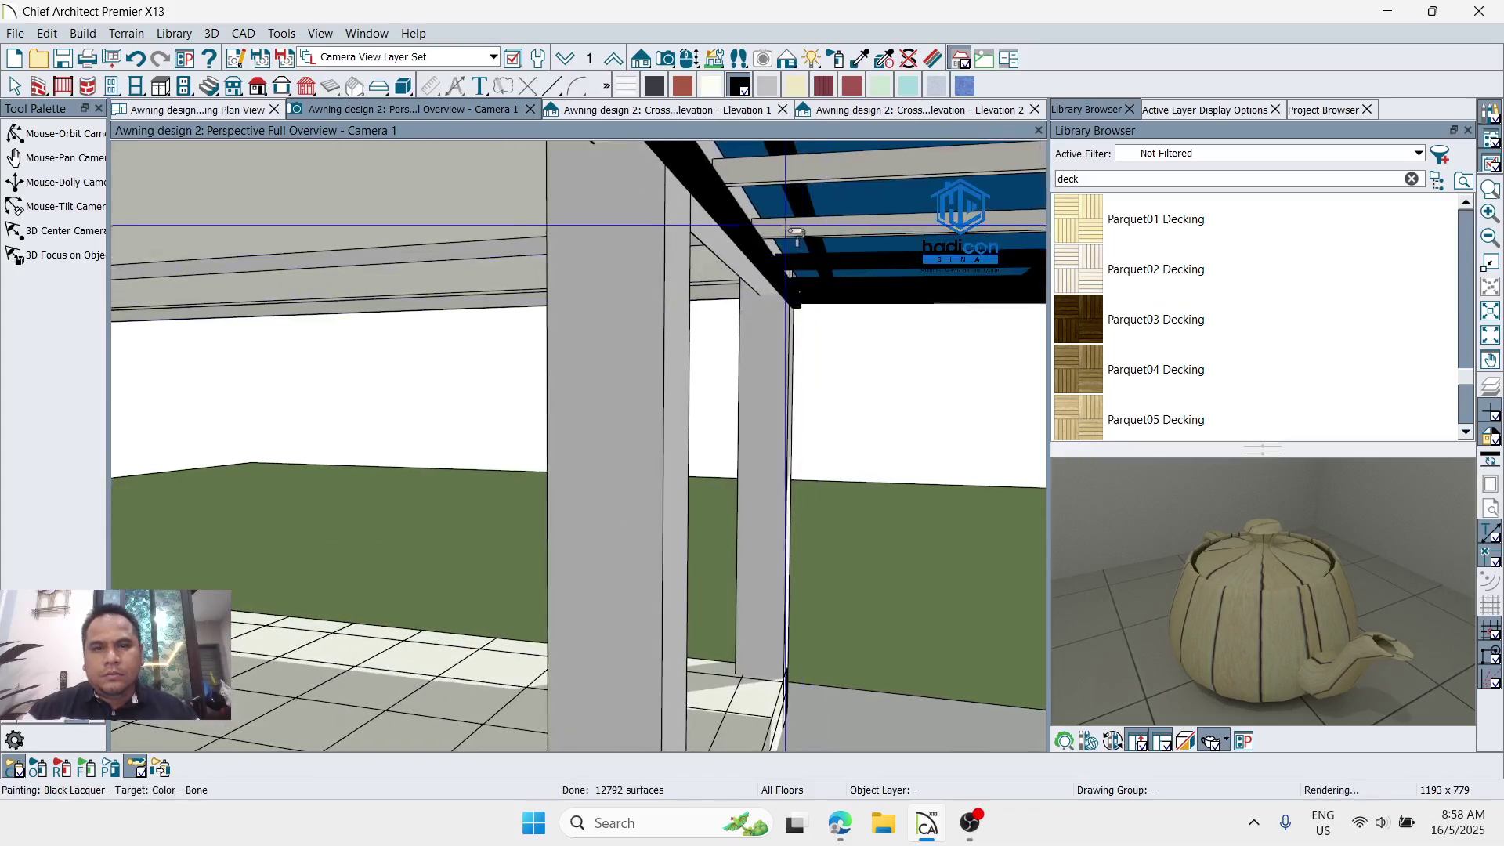
{"action": "middle_click_drag", "start_coordinate": [901, 472], "coordinate": [856, 358]}
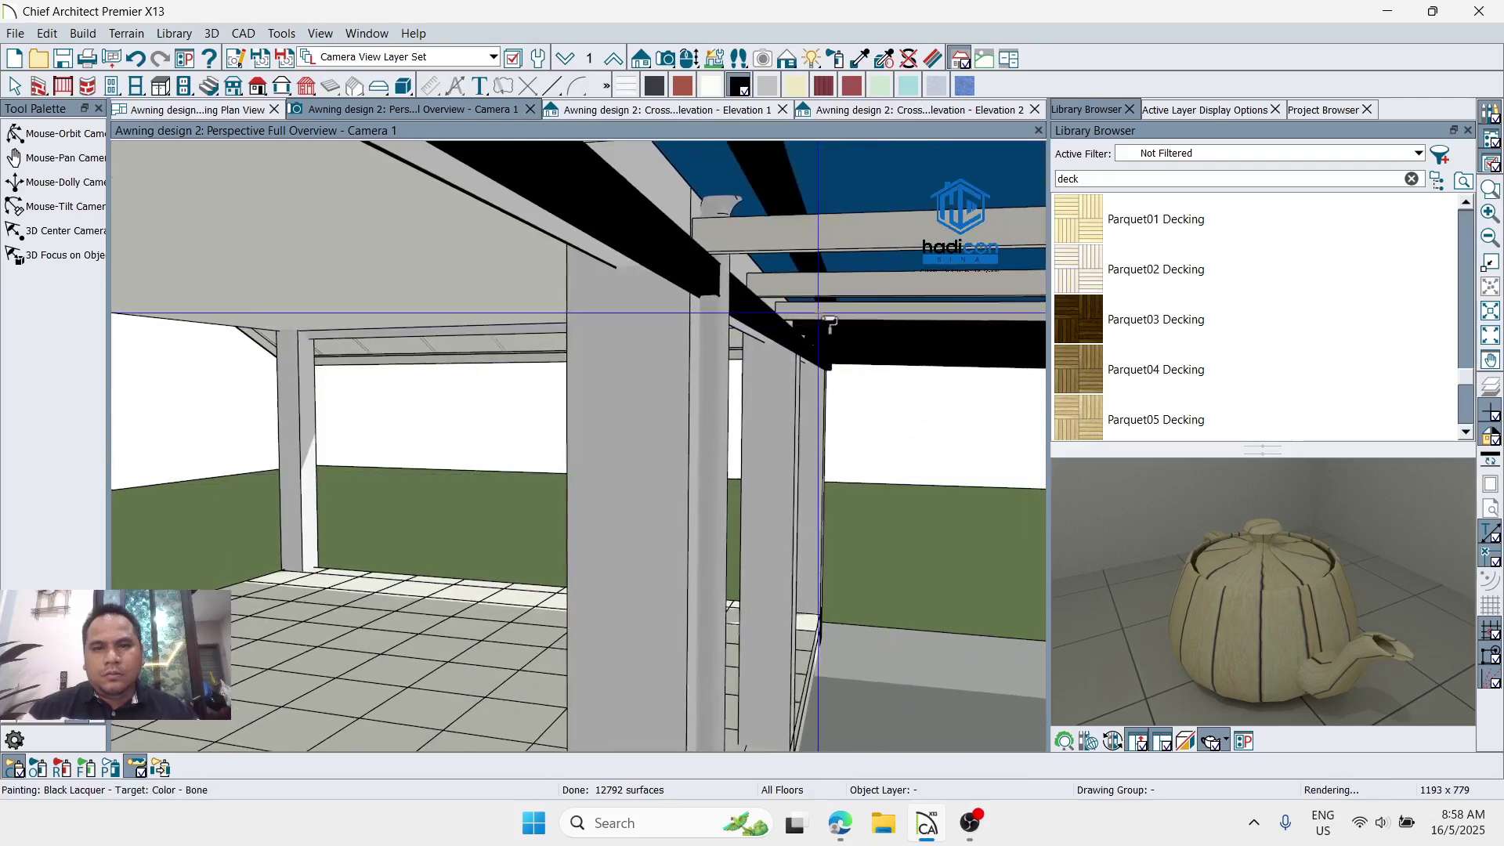
{"action": "middle_click_drag", "start_coordinate": [787, 249], "coordinate": [765, 191]}
{"action": "middle_click_drag", "start_coordinate": [765, 452], "coordinate": [803, 336]}
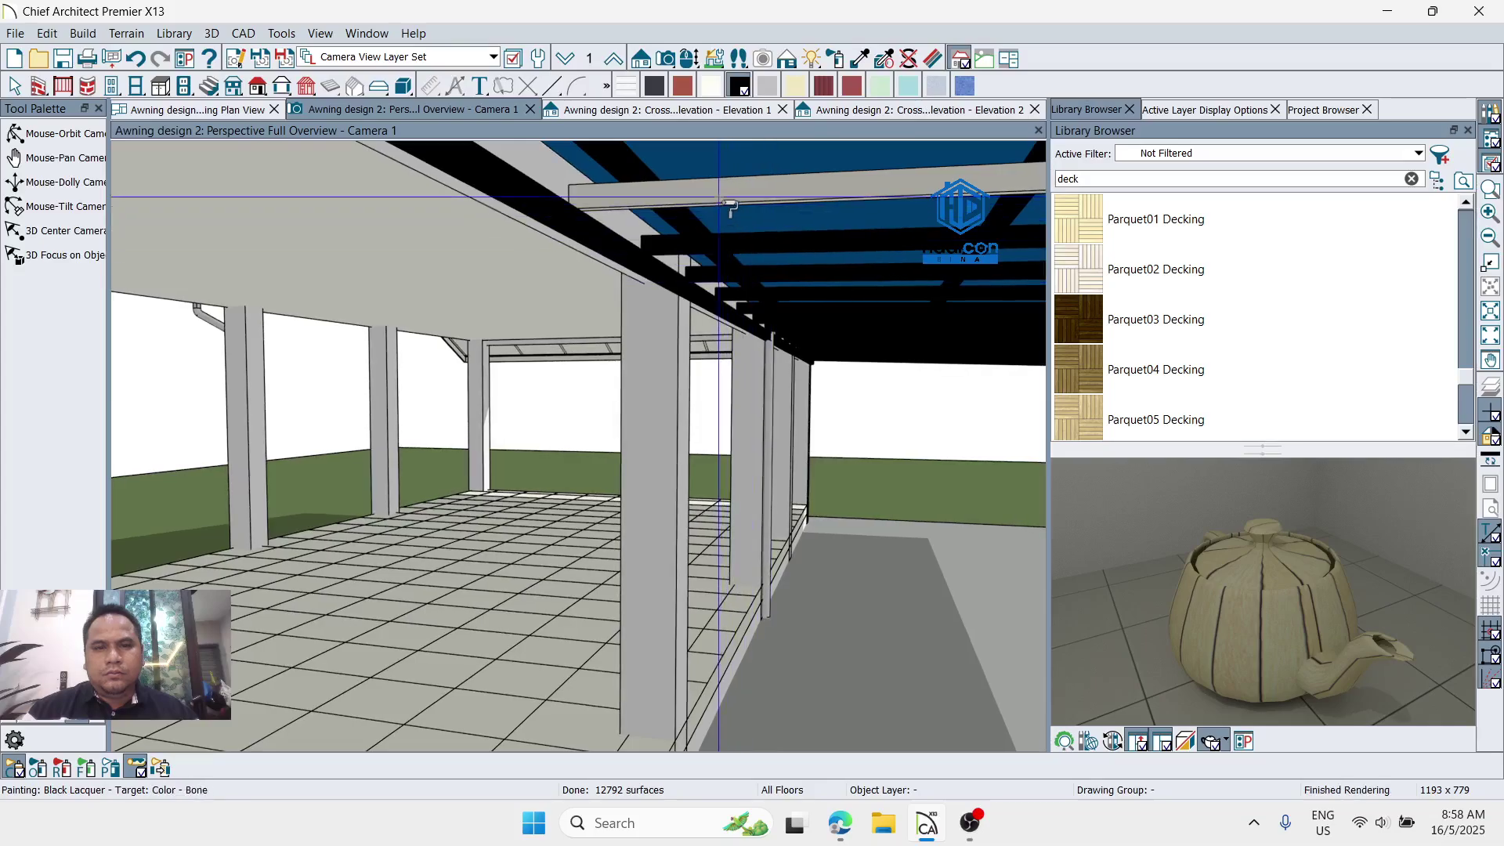
{"action": "middle_click_drag", "start_coordinate": [729, 206], "coordinate": [745, 470]}
{"action": "left_click", "coordinate": [672, 288]}
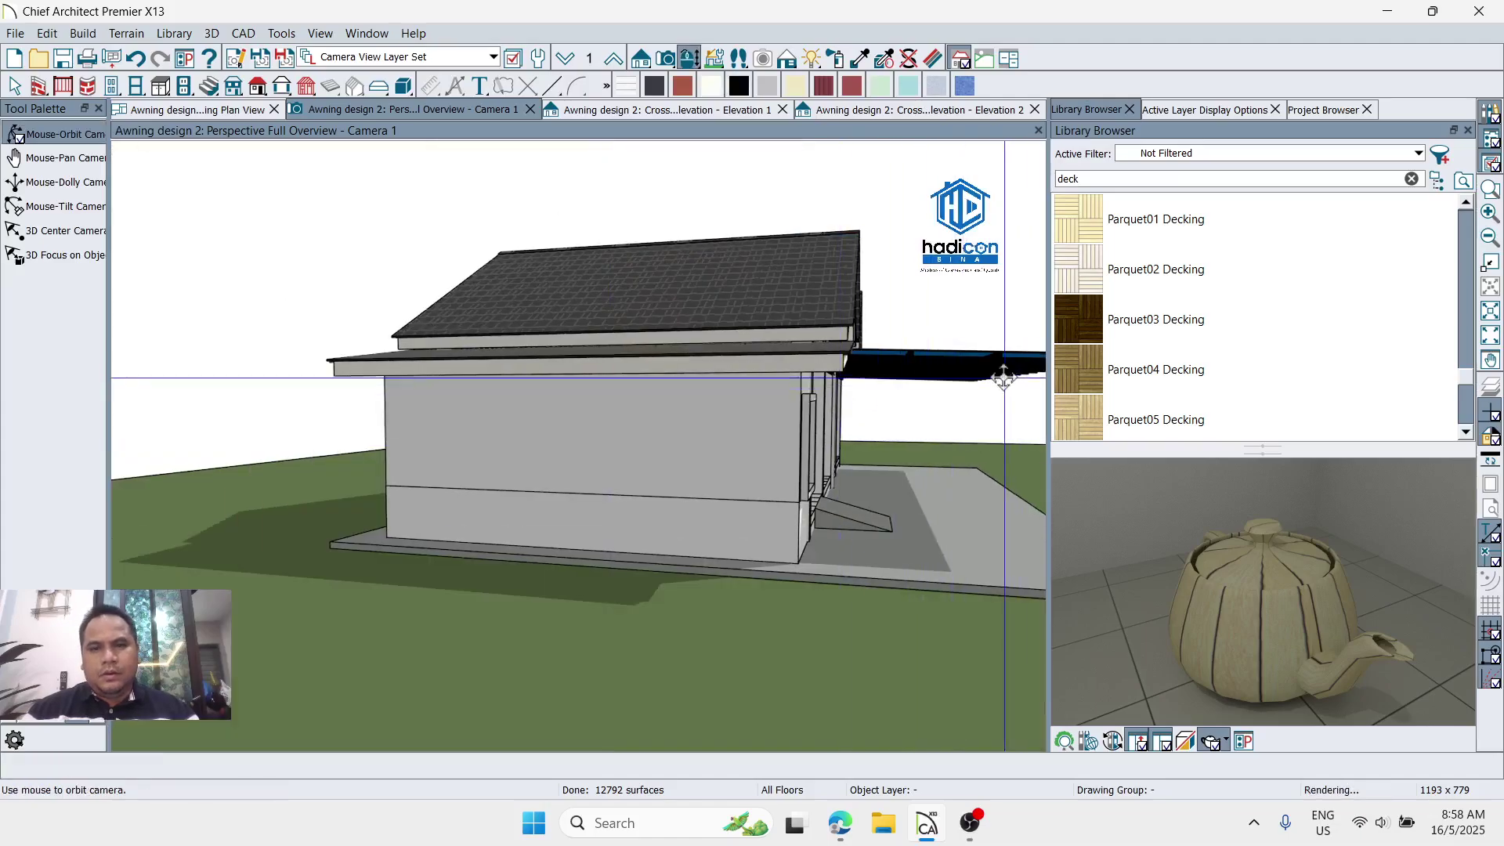
Step: Examine the awning's painted framing and beam from the front and from below
{"action": "left_click_drag", "start_coordinate": [1000, 372], "coordinate": [618, 383]}
{"action": "scroll", "coordinate": [618, 383], "scroll_direction": "up", "scroll_amount": 4}
{"action": "left_click_drag", "start_coordinate": [756, 533], "coordinate": [705, 279]}
{"action": "scroll", "coordinate": [506, 206], "scroll_direction": "up", "scroll_amount": 4}
{"action": "scroll", "coordinate": [655, 255], "scroll_direction": "down", "scroll_amount": 4}
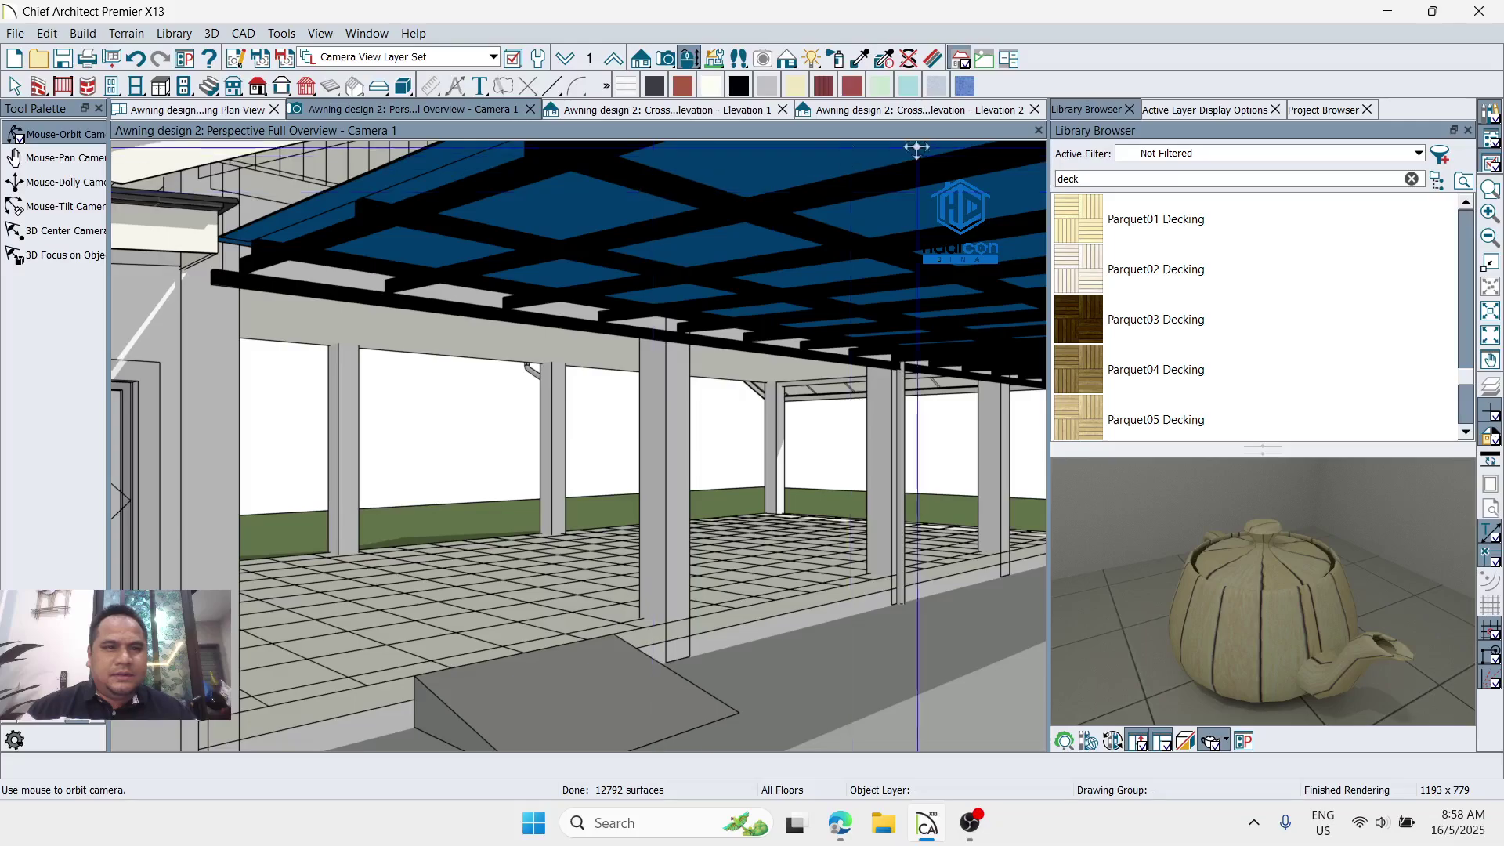
{"action": "left_click_drag", "start_coordinate": [754, 295], "coordinate": [890, 282]}
{"action": "scroll", "coordinate": [890, 281], "scroll_direction": "down", "scroll_amount": 2}
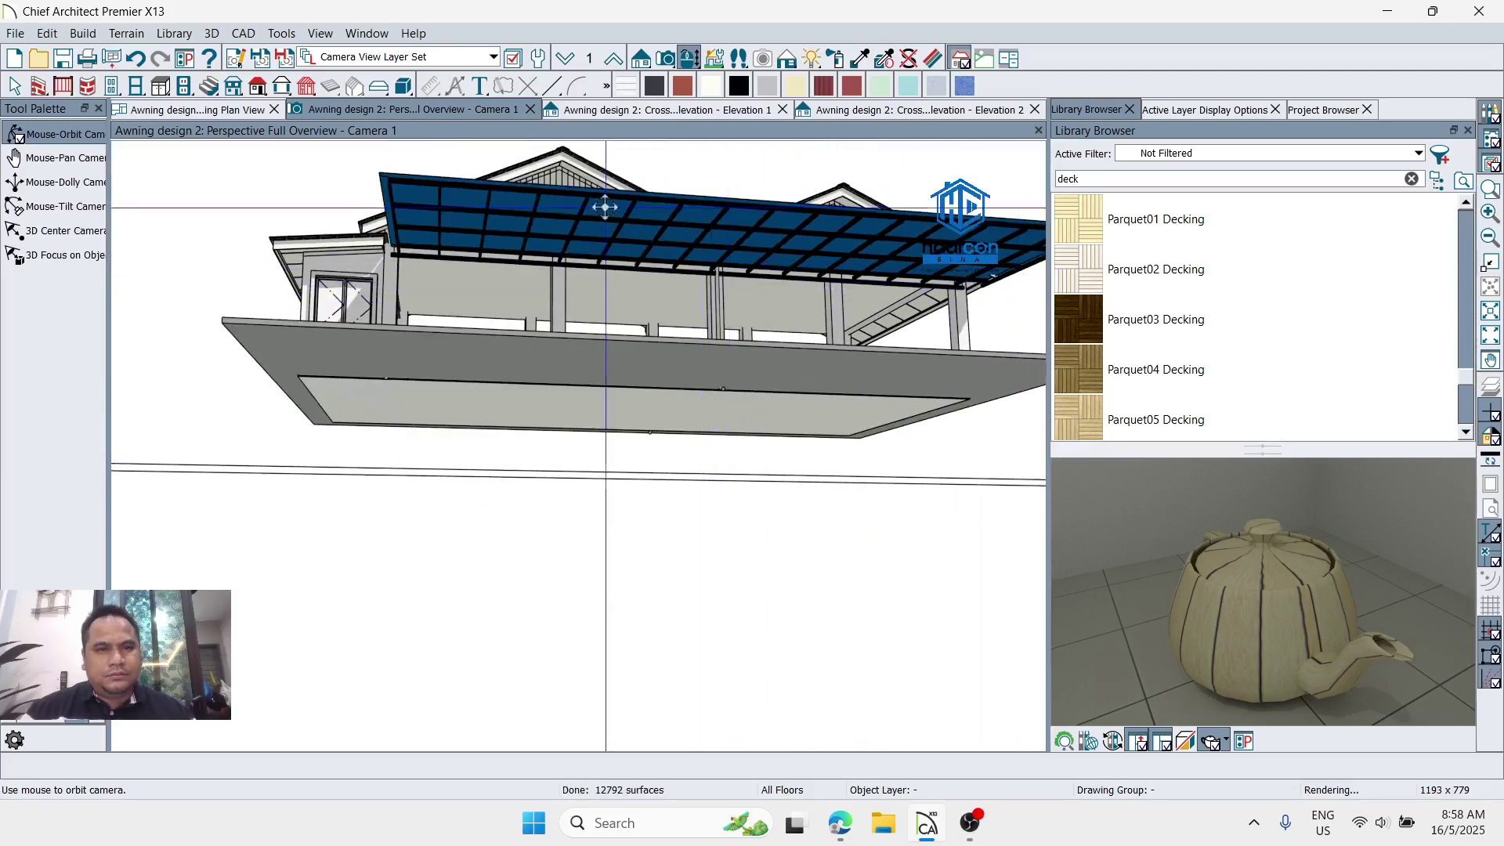
Step: Return to the floor plan and display it as the Roof Plan View, focused on the awning's outer edge
{"action": "left_click", "coordinate": [205, 110]}
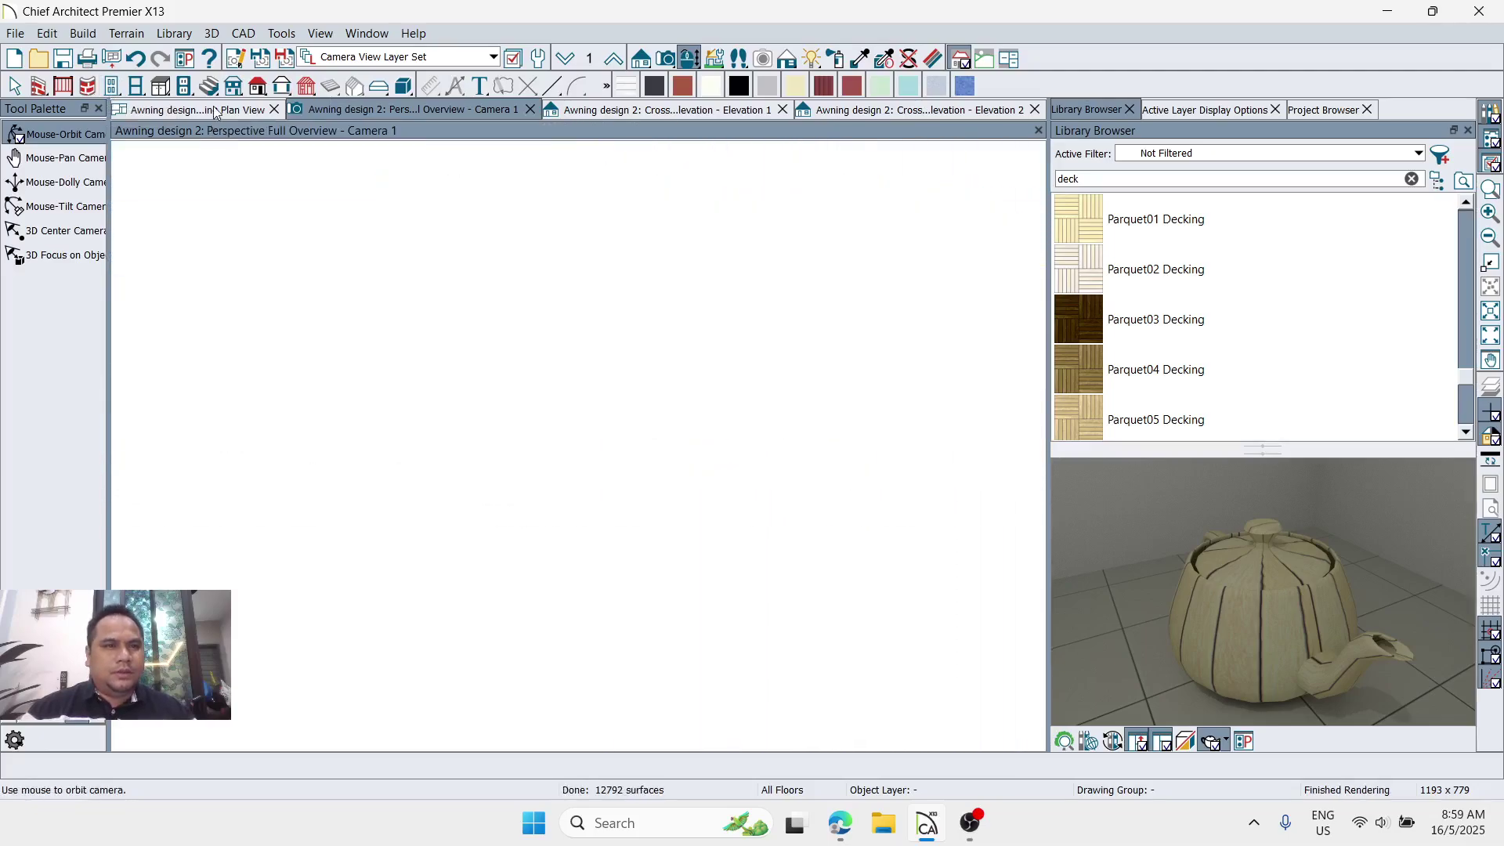
{"action": "scroll", "coordinate": [561, 428], "scroll_direction": "down", "scroll_amount": 5}
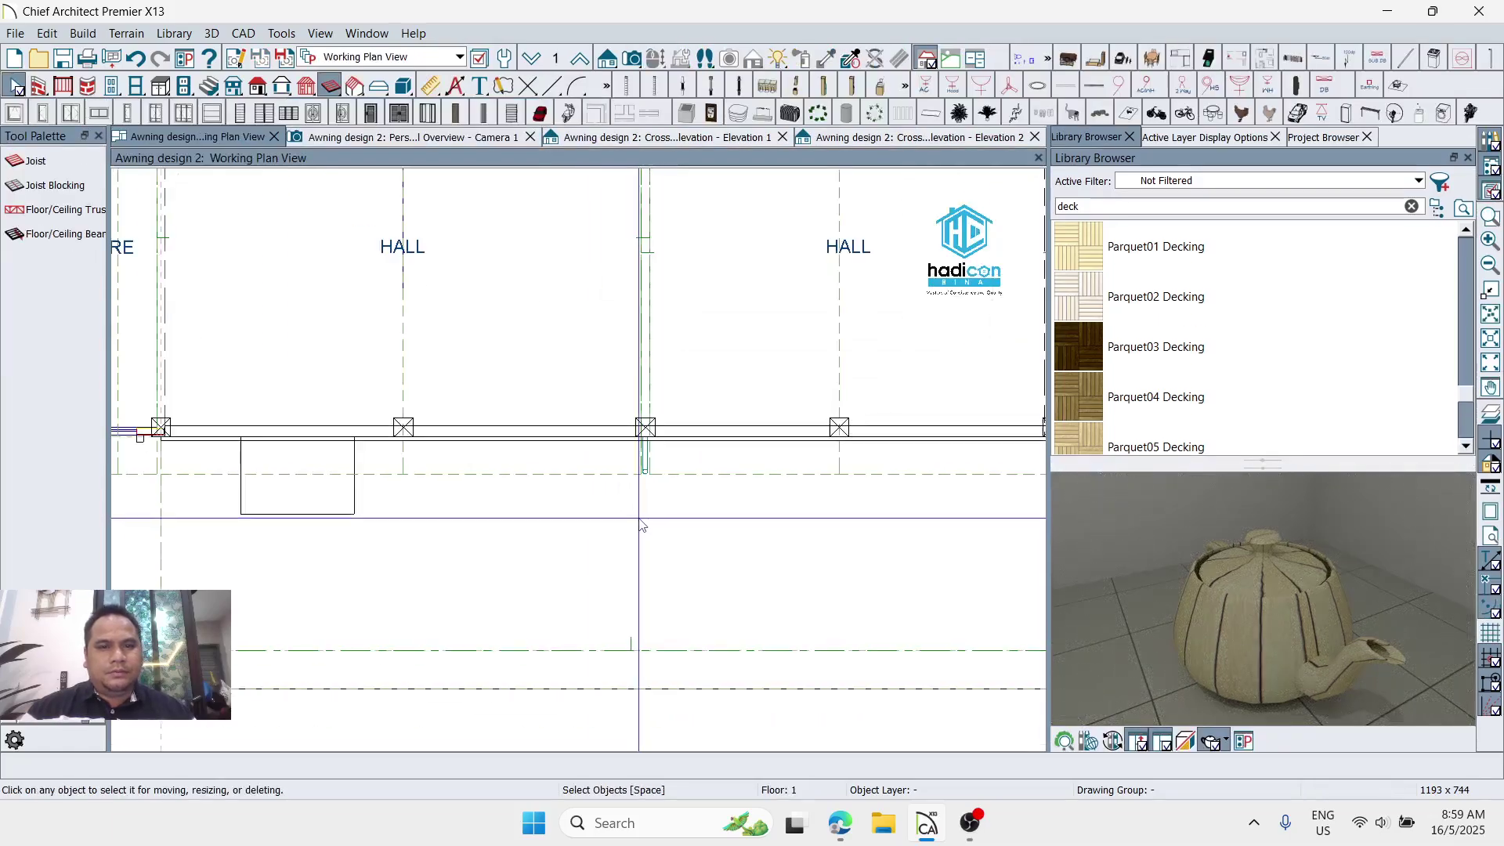
{"action": "left_click", "coordinate": [374, 60]}
{"action": "left_click", "coordinate": [405, 286]}
{"action": "scroll", "coordinate": [326, 501], "scroll_direction": "up", "scroll_amount": 5}
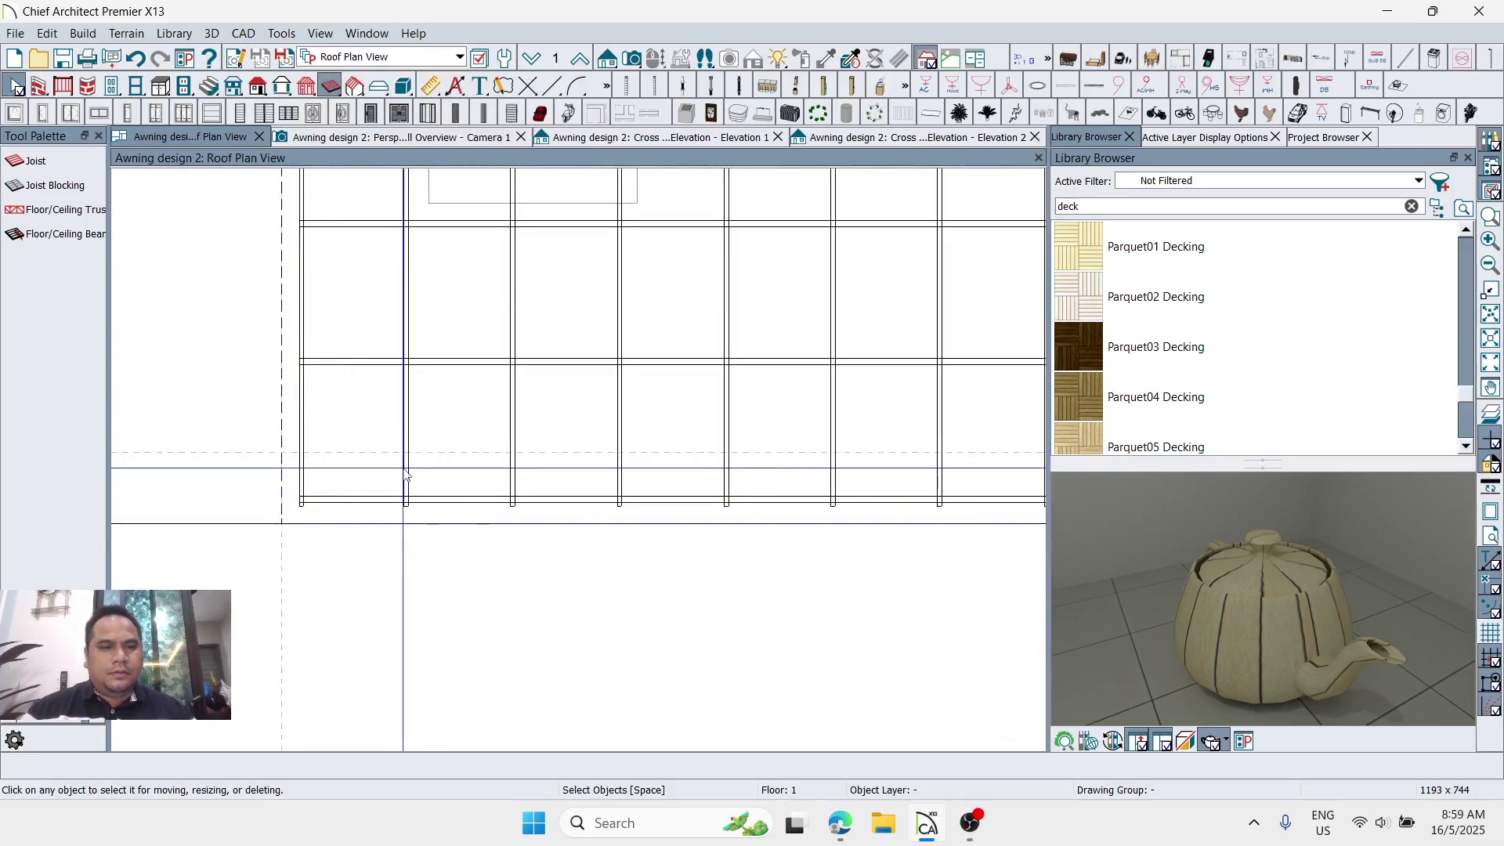
Step: Select the first five awning rafters together at the outer corner of the roof plan
{"action": "left_click", "coordinate": [405, 473]}
{"action": "scroll", "coordinate": [316, 479], "scroll_direction": "up", "scroll_amount": 2}
{"action": "left_click", "coordinate": [293, 472], "text": "shift"}
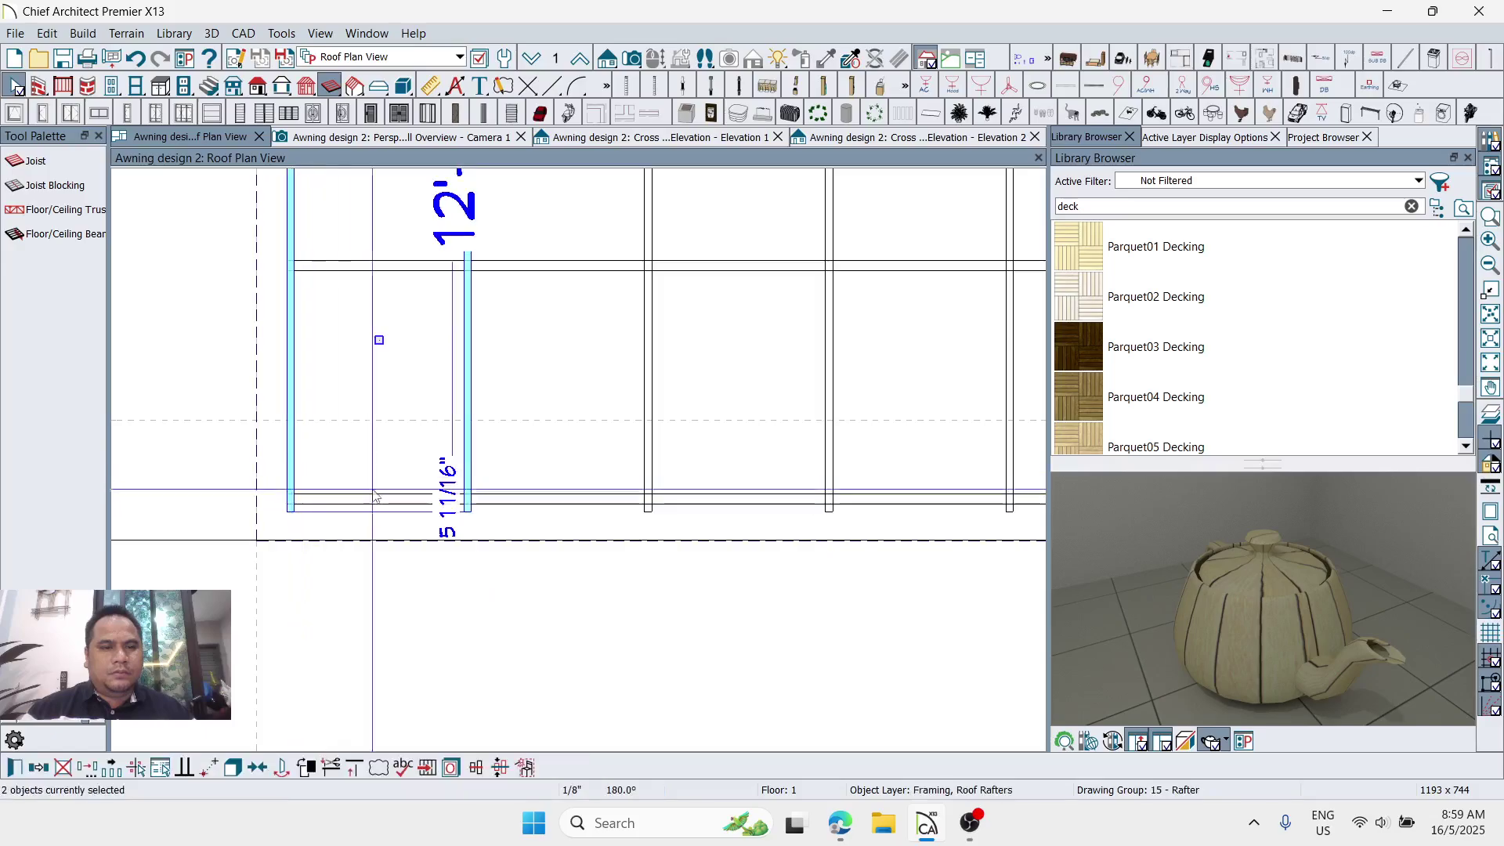
{"action": "left_click", "coordinate": [647, 471], "text": "shift"}
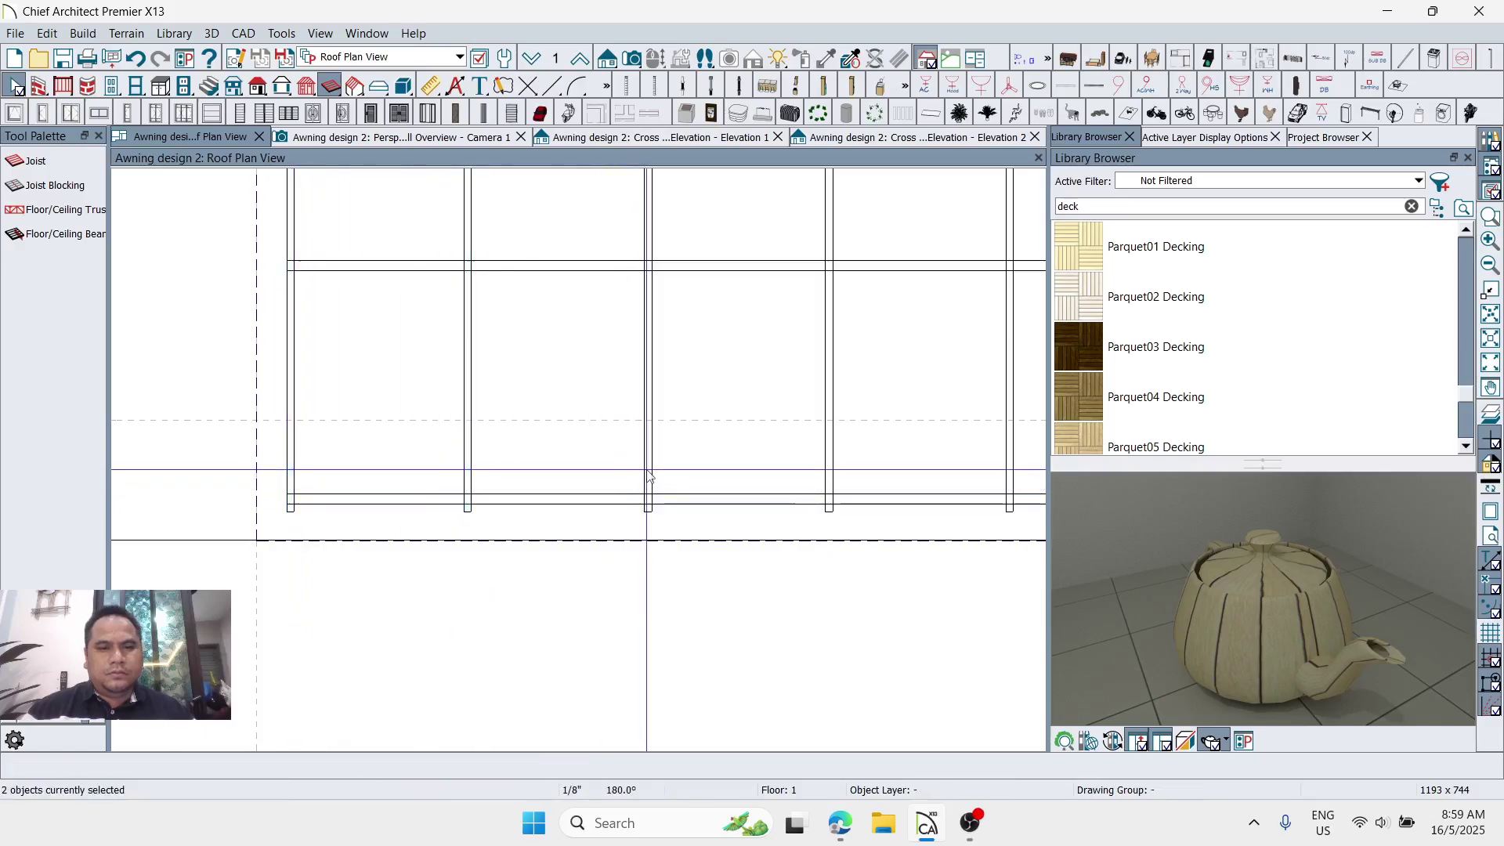
{"action": "left_click", "coordinate": [829, 469], "text": "shift"}
{"action": "left_click", "coordinate": [1010, 478], "text": "shift"}
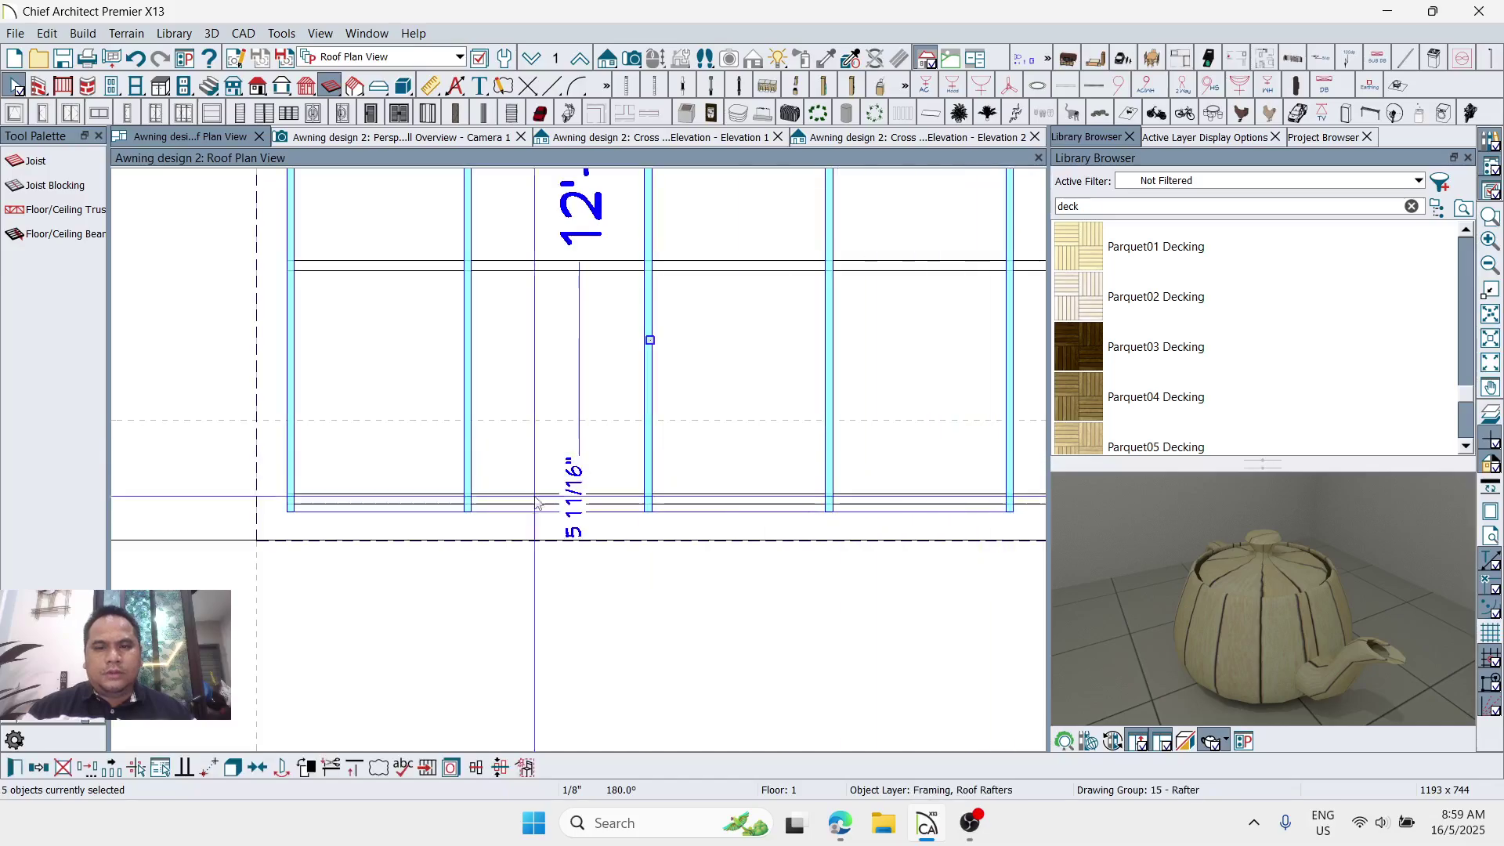
Step: Add the remaining rafters along the awning's lower edge to the selection, up to 16 rafters
{"action": "scroll", "coordinate": [311, 503], "scroll_direction": "down", "scroll_amount": 3}
{"action": "scroll", "coordinate": [763, 593], "scroll_direction": "up", "scroll_amount": 2}
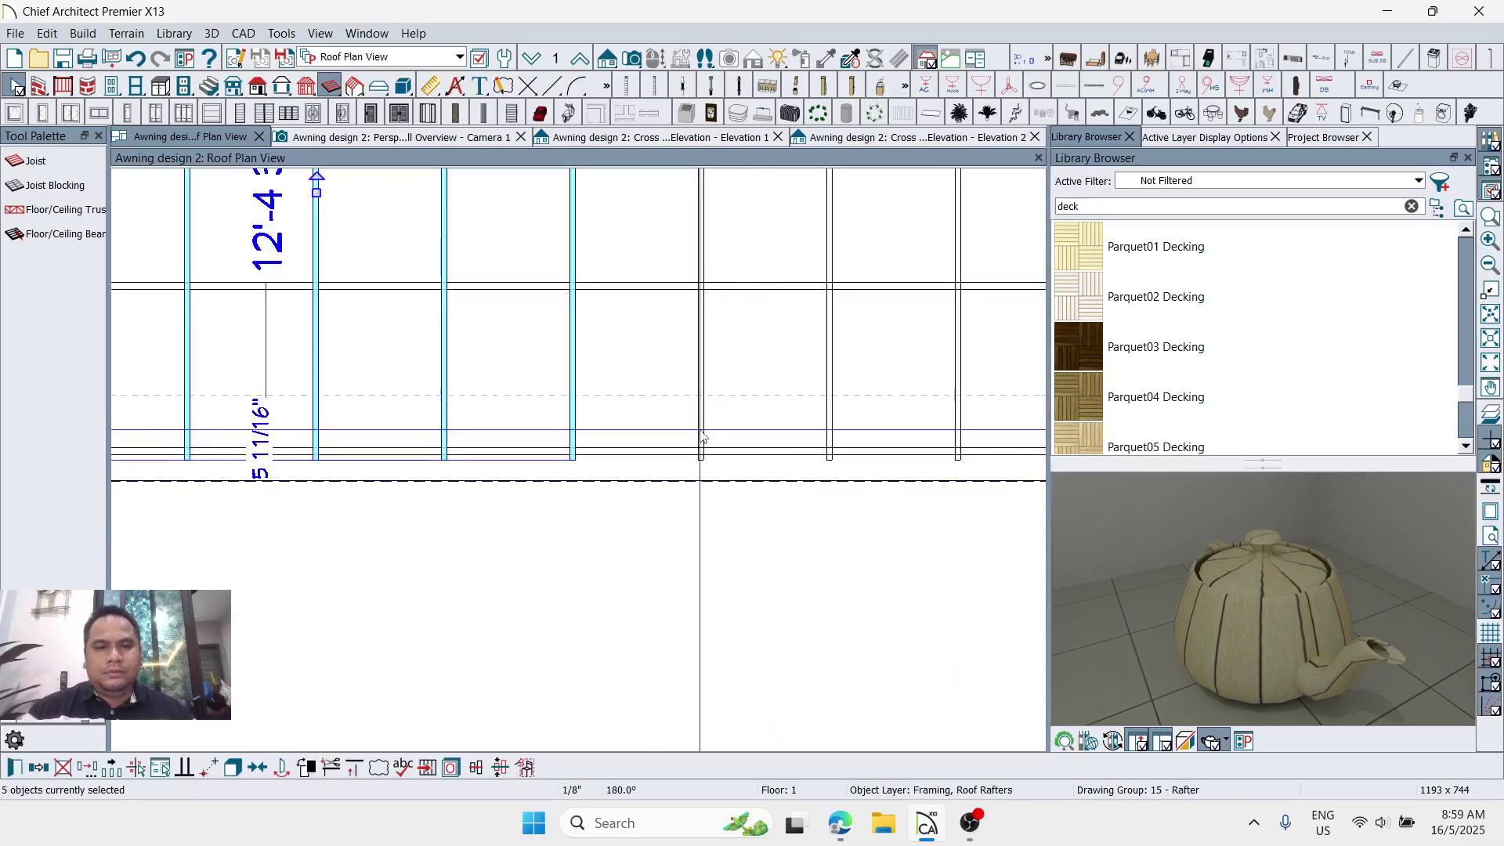
{"action": "left_click", "coordinate": [702, 438], "text": "shift"}
{"action": "left_click", "coordinate": [831, 418], "text": "shift"}
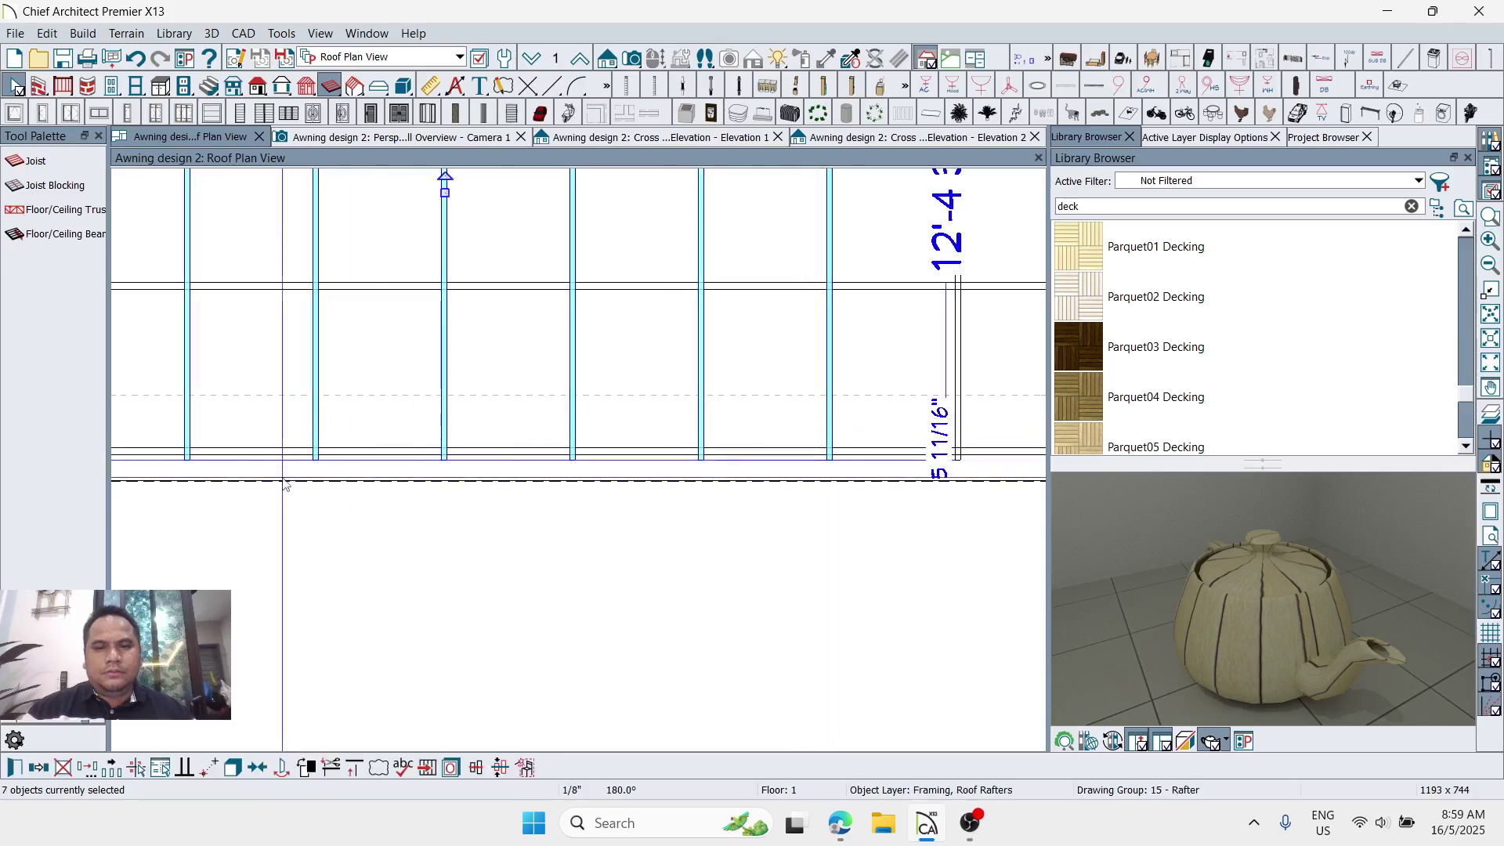
{"action": "scroll", "coordinate": [283, 484], "scroll_direction": "down", "scroll_amount": 1}
{"action": "scroll", "coordinate": [727, 507], "scroll_direction": "up", "scroll_amount": 2}
{"action": "left_click", "coordinate": [792, 375], "text": "shift"}
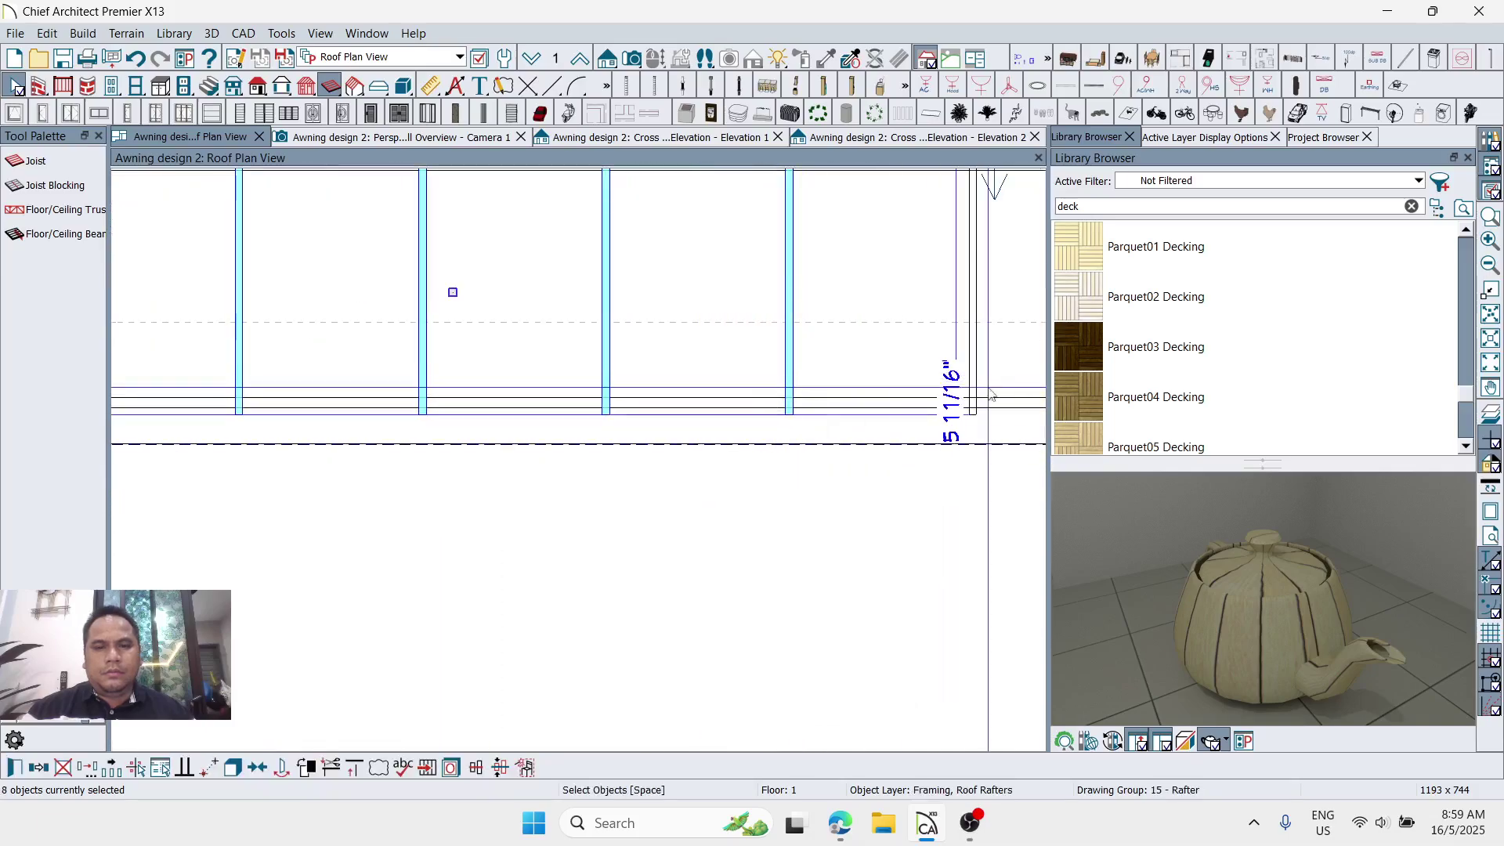
{"action": "left_click", "coordinate": [974, 375], "text": "shift"}
{"action": "scroll", "coordinate": [212, 514], "scroll_direction": "down", "scroll_amount": 1}
{"action": "scroll", "coordinate": [201, 516], "scroll_direction": "down", "scroll_amount": 2}
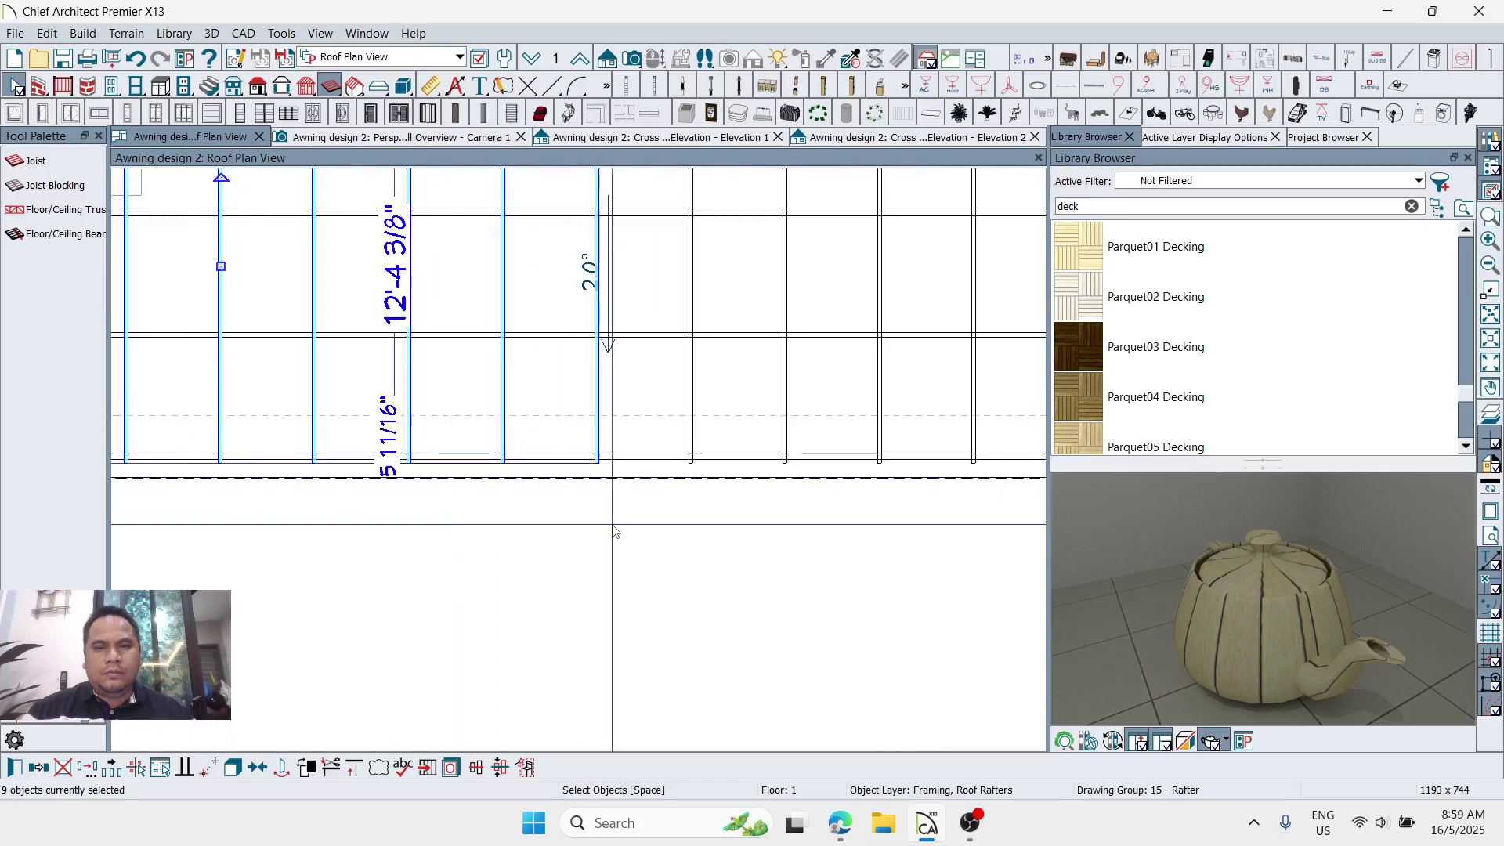
{"action": "scroll", "coordinate": [640, 522], "scroll_direction": "up", "scroll_amount": 3}
{"action": "left_click", "coordinate": [727, 391], "text": "shift"}
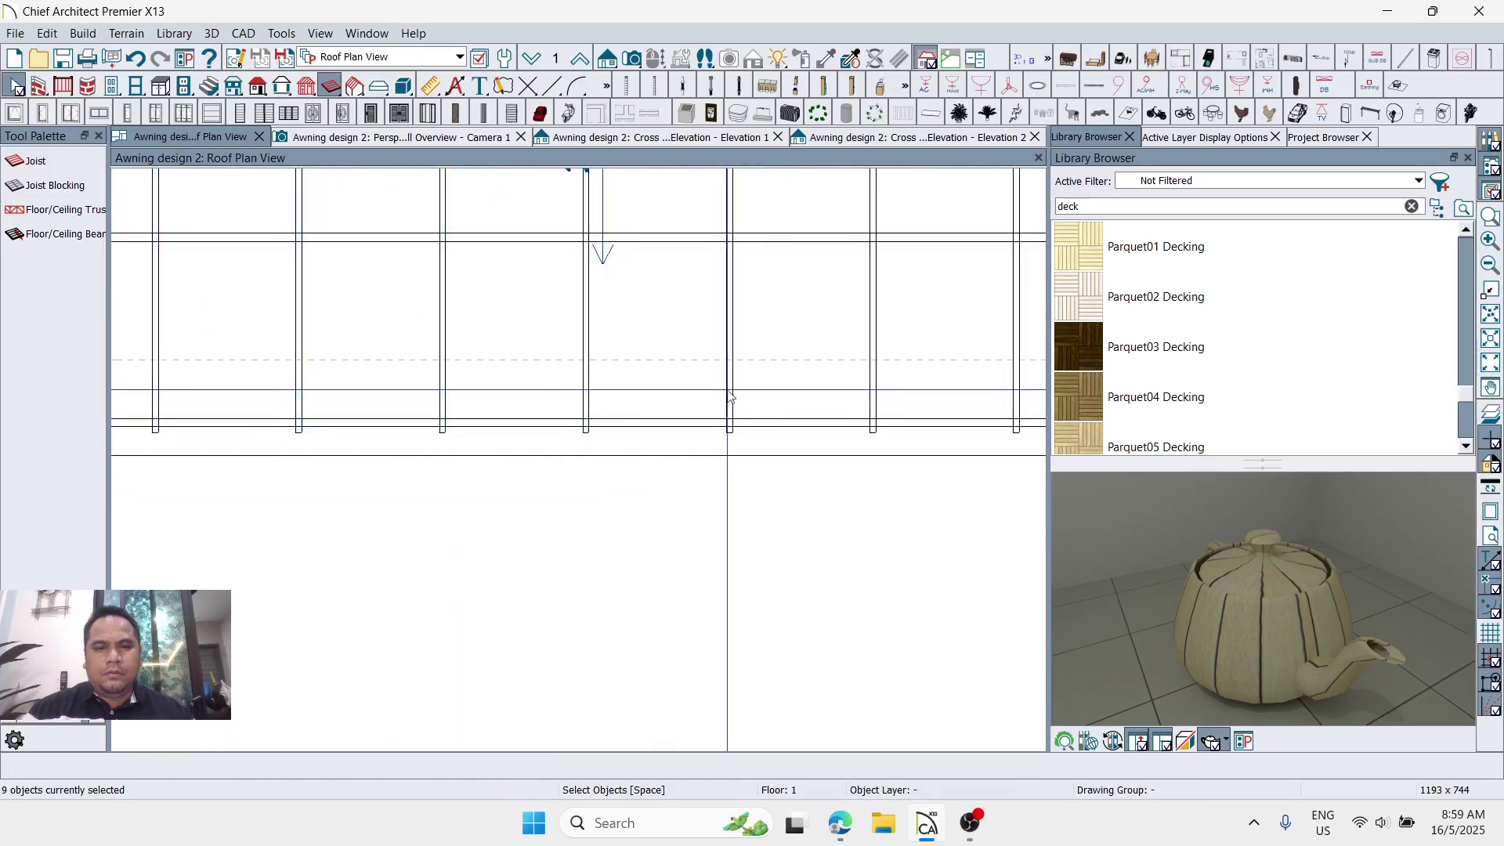
{"action": "left_click", "coordinate": [875, 394], "text": "shift"}
{"action": "scroll", "coordinate": [396, 497], "scroll_direction": "down", "scroll_amount": 2}
{"action": "scroll", "coordinate": [783, 508], "scroll_direction": "up", "scroll_amount": 1}
{"action": "scroll", "coordinate": [713, 499], "scroll_direction": "up", "scroll_amount": 1}
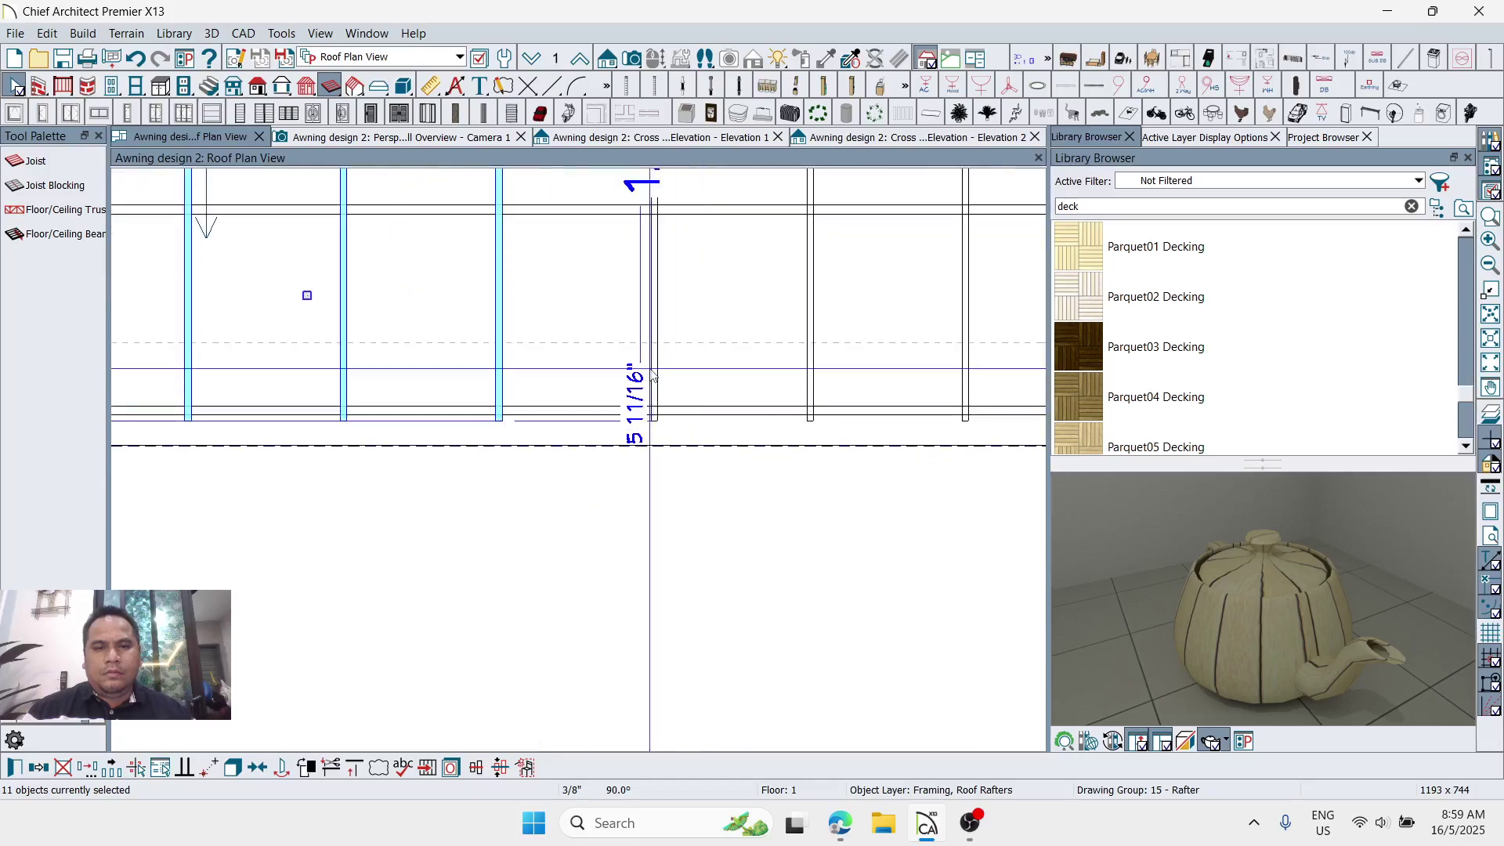
{"action": "left_click", "coordinate": [655, 368], "text": "shift"}
{"action": "left_click", "coordinate": [812, 382], "text": "shift"}
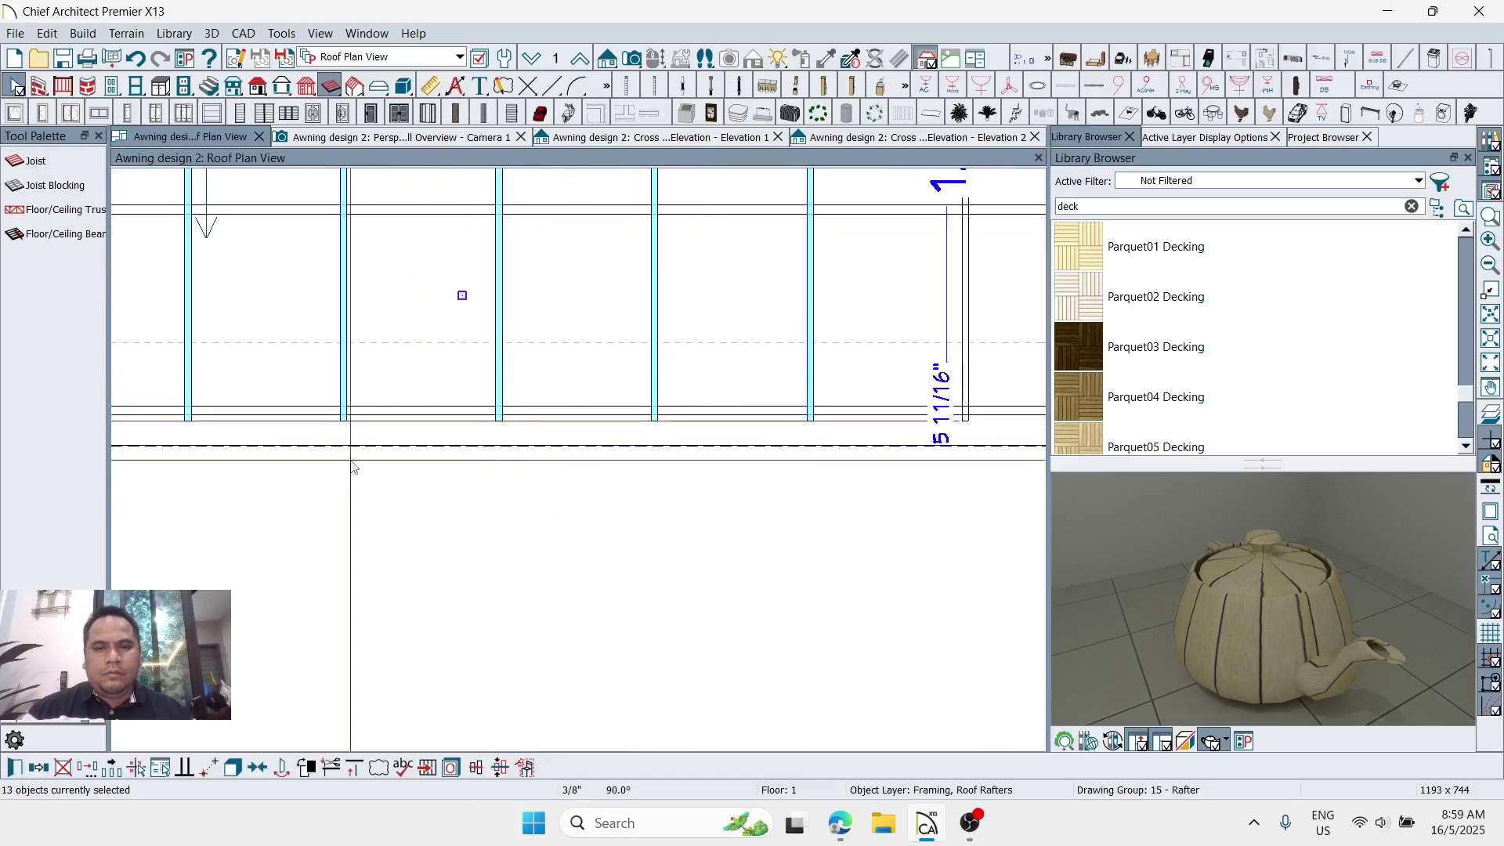
{"action": "scroll", "coordinate": [705, 392], "scroll_direction": "down", "scroll_amount": 1}
{"action": "scroll", "coordinate": [623, 396], "scroll_direction": "up", "scroll_amount": 2}
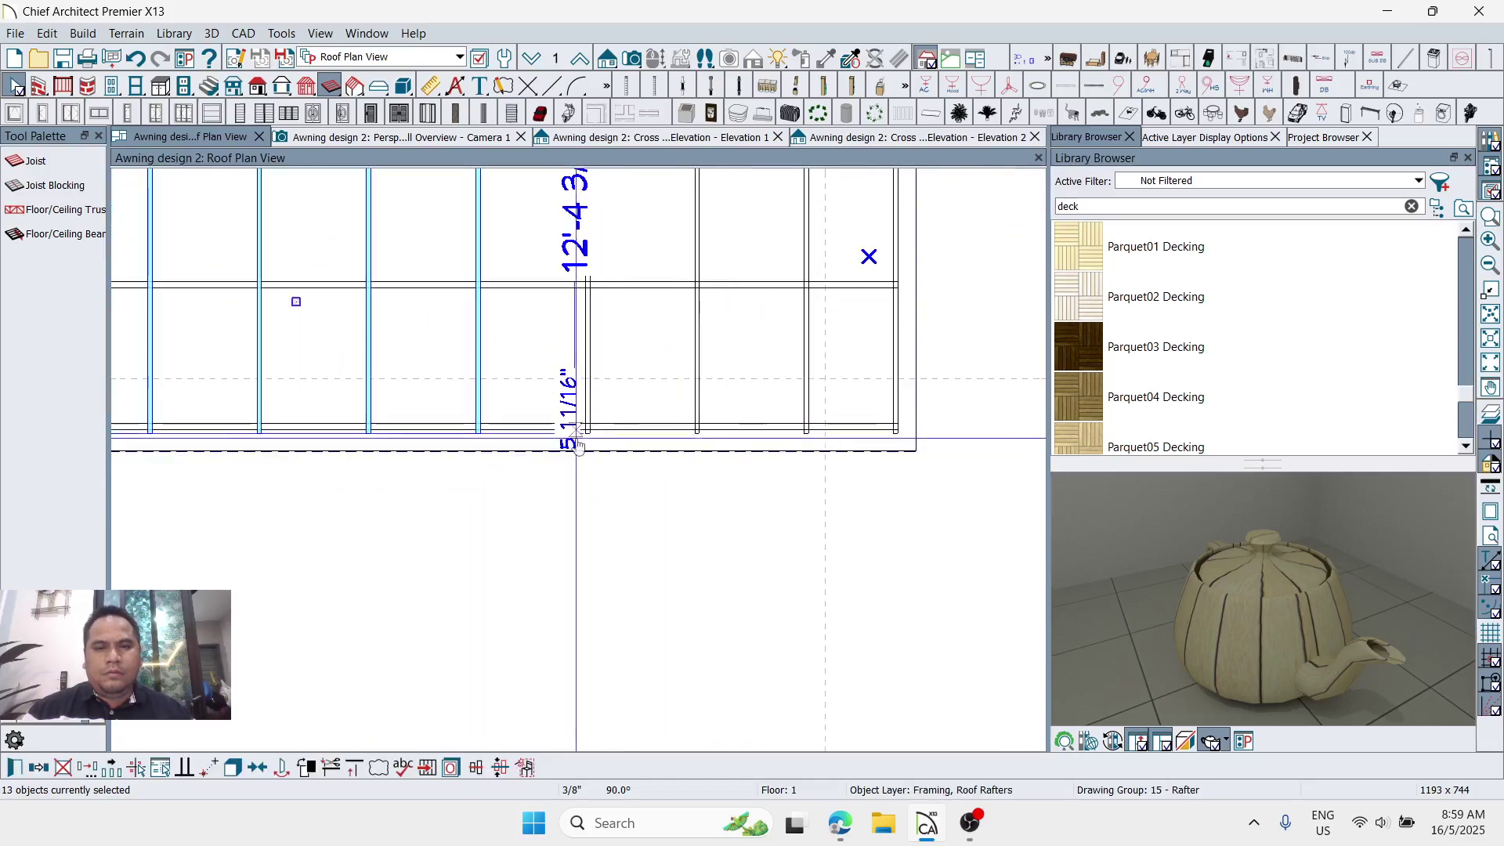
{"action": "left_click", "coordinate": [599, 371], "text": "shift"}
{"action": "left_click", "coordinate": [806, 375], "text": "shift"}
{"action": "left_click", "coordinate": [1010, 384], "text": "shift"}
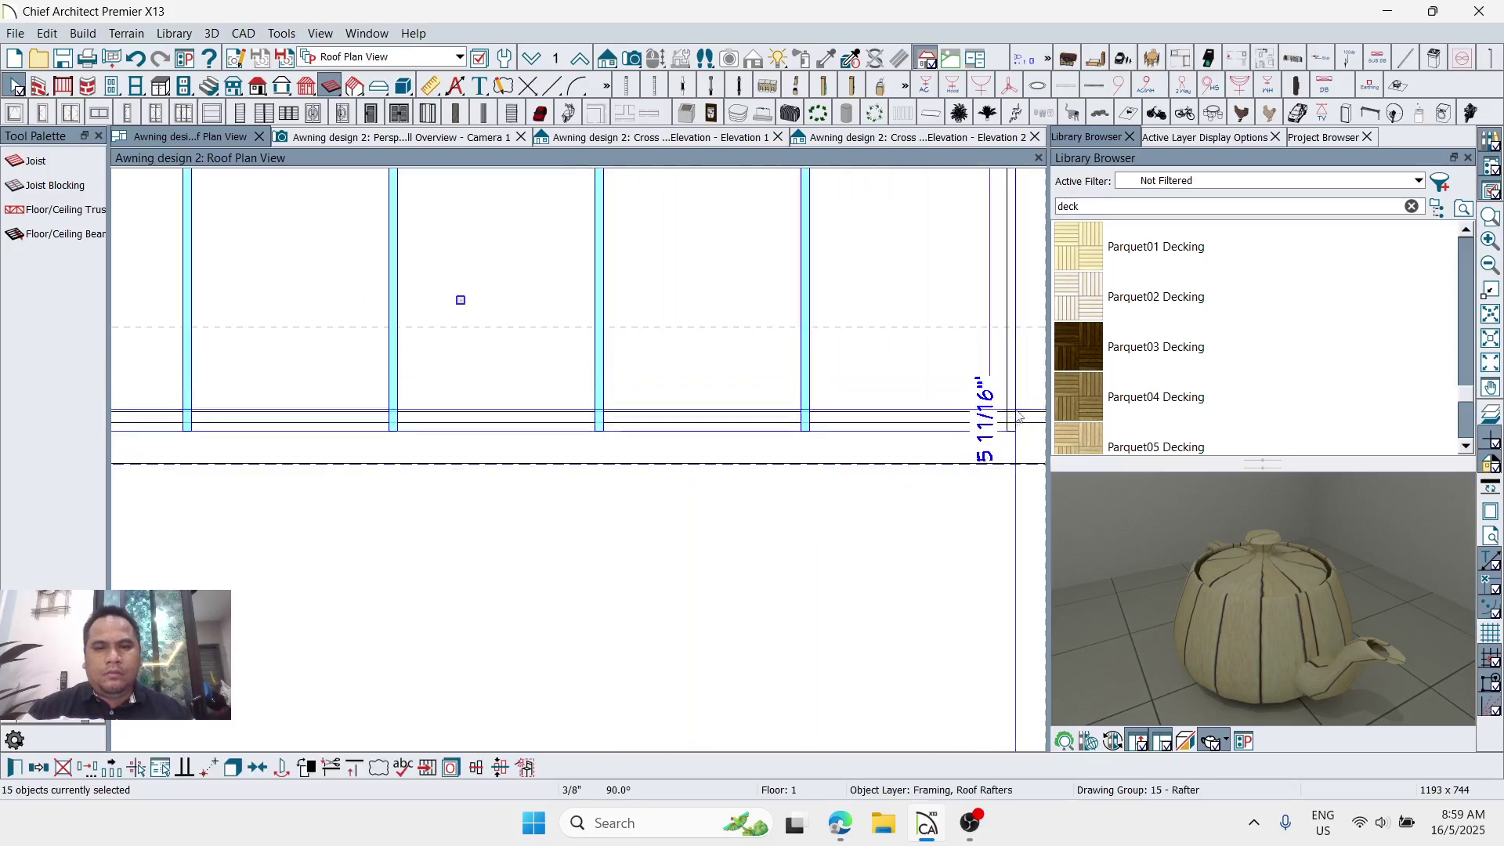
{"action": "left_click", "coordinate": [1012, 382], "text": "shift"}
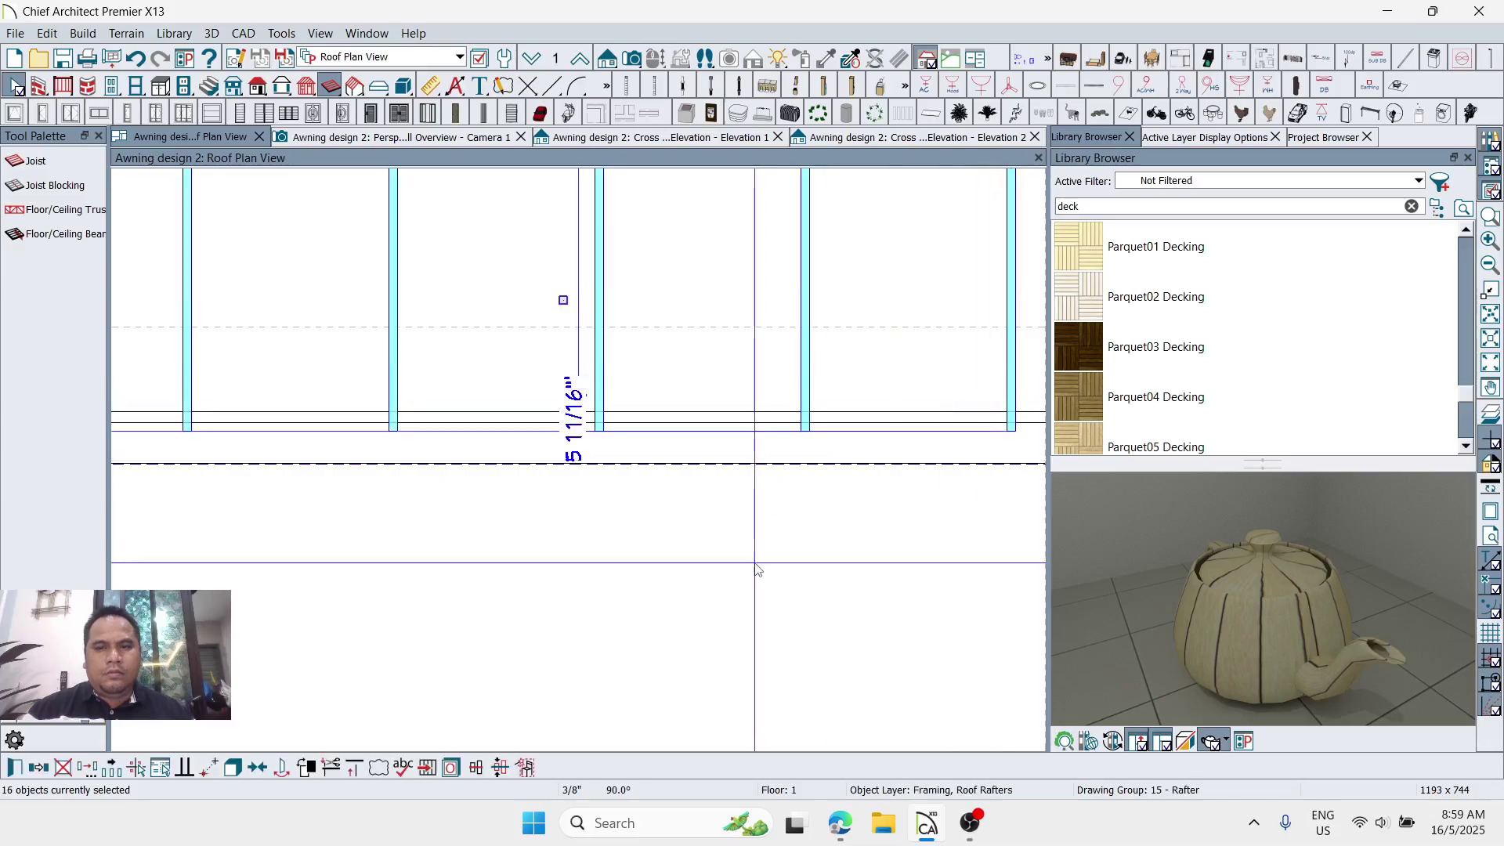
{"action": "scroll", "coordinate": [755, 570], "scroll_direction": "down", "scroll_amount": 2}
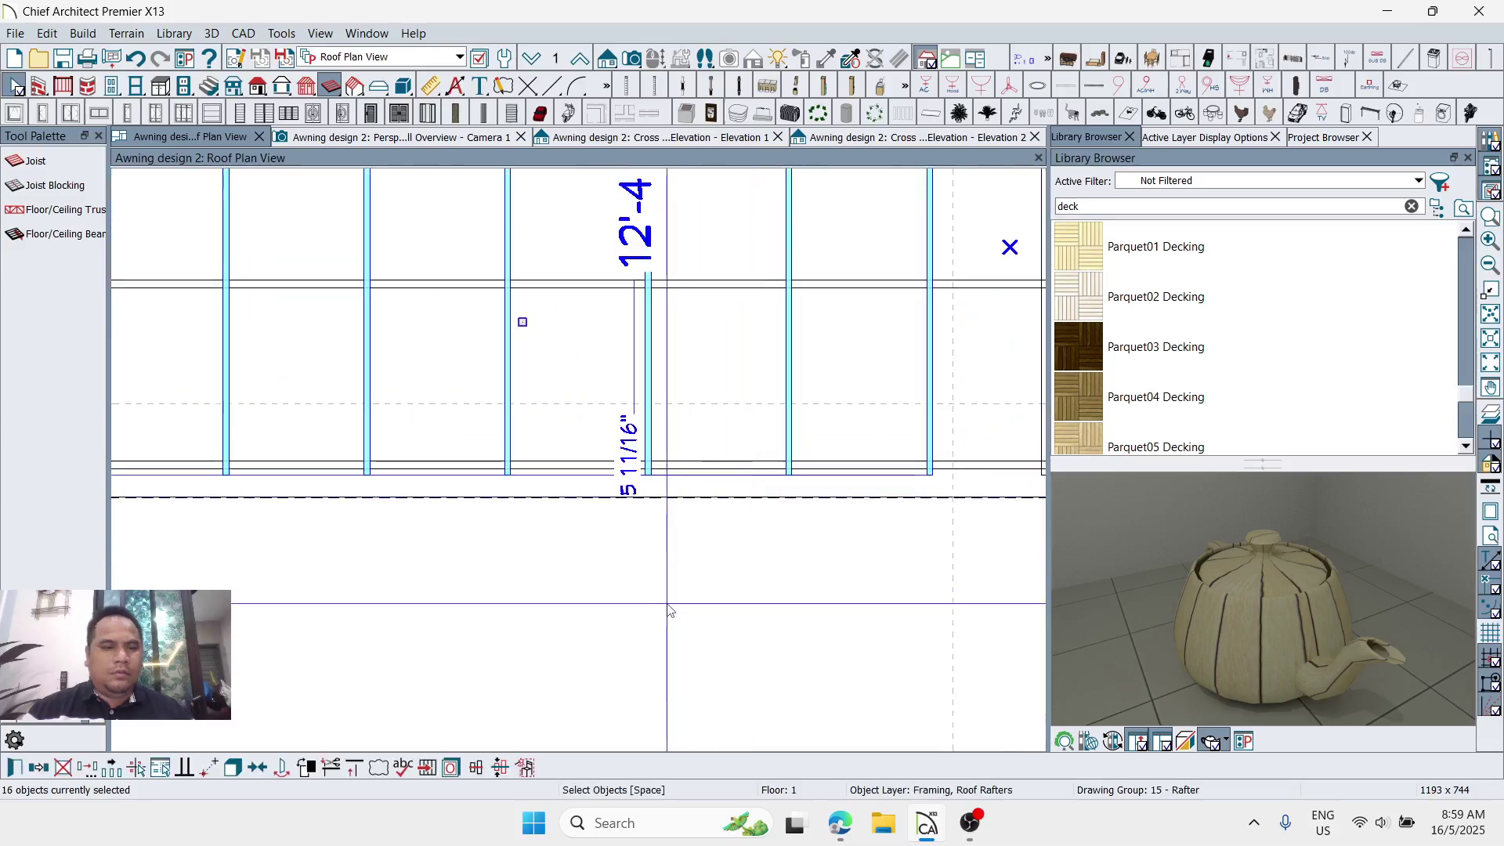
Step: Review the selected rafters' framing specification, including line style, fill style, materials, label and components, and close it without changes
{"action": "left_click", "coordinate": [14, 767]}
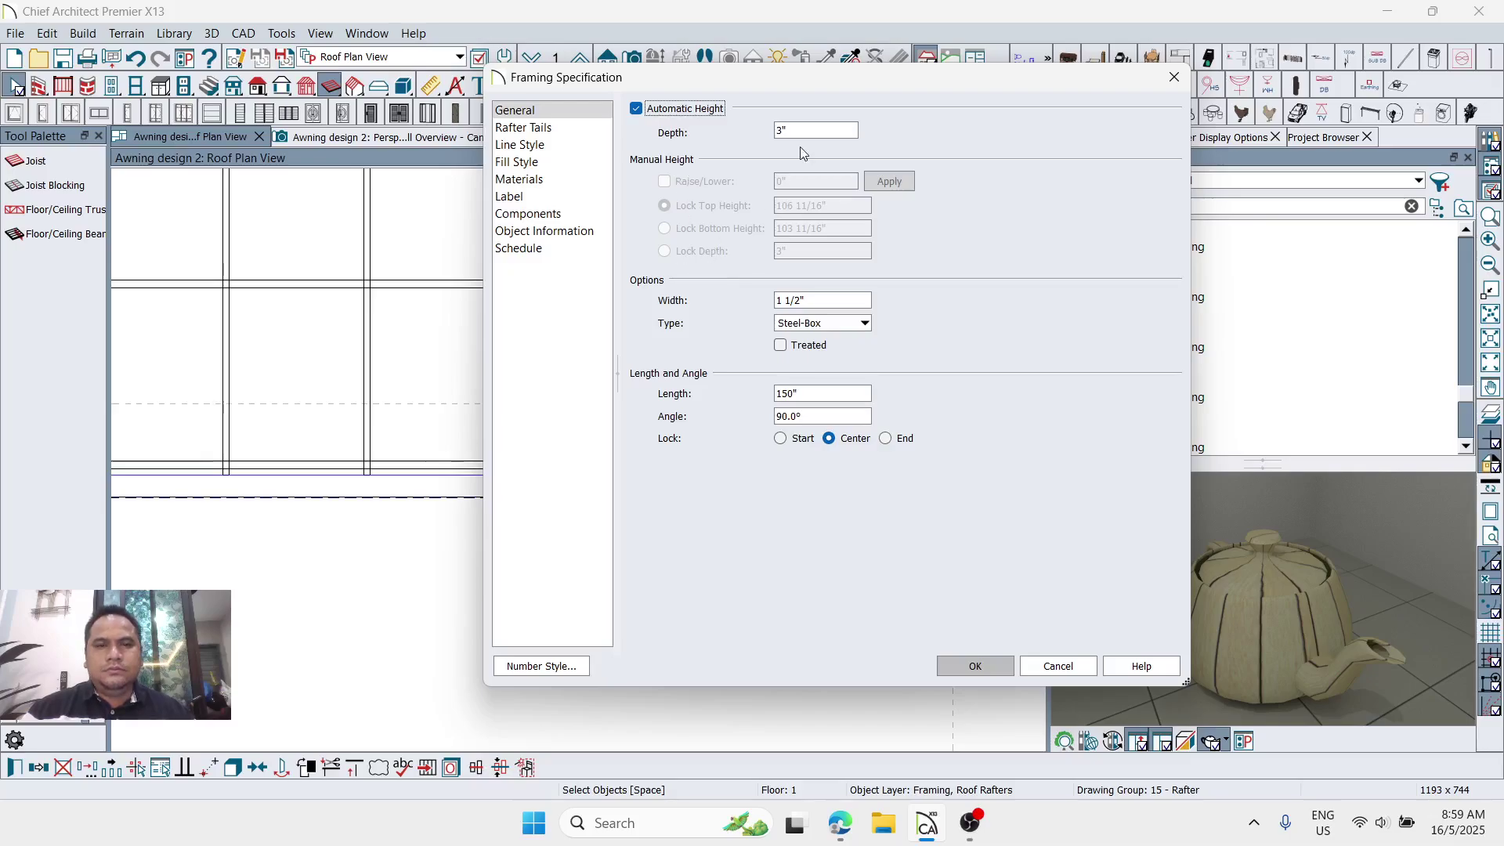
{"action": "left_click", "coordinate": [539, 128]}
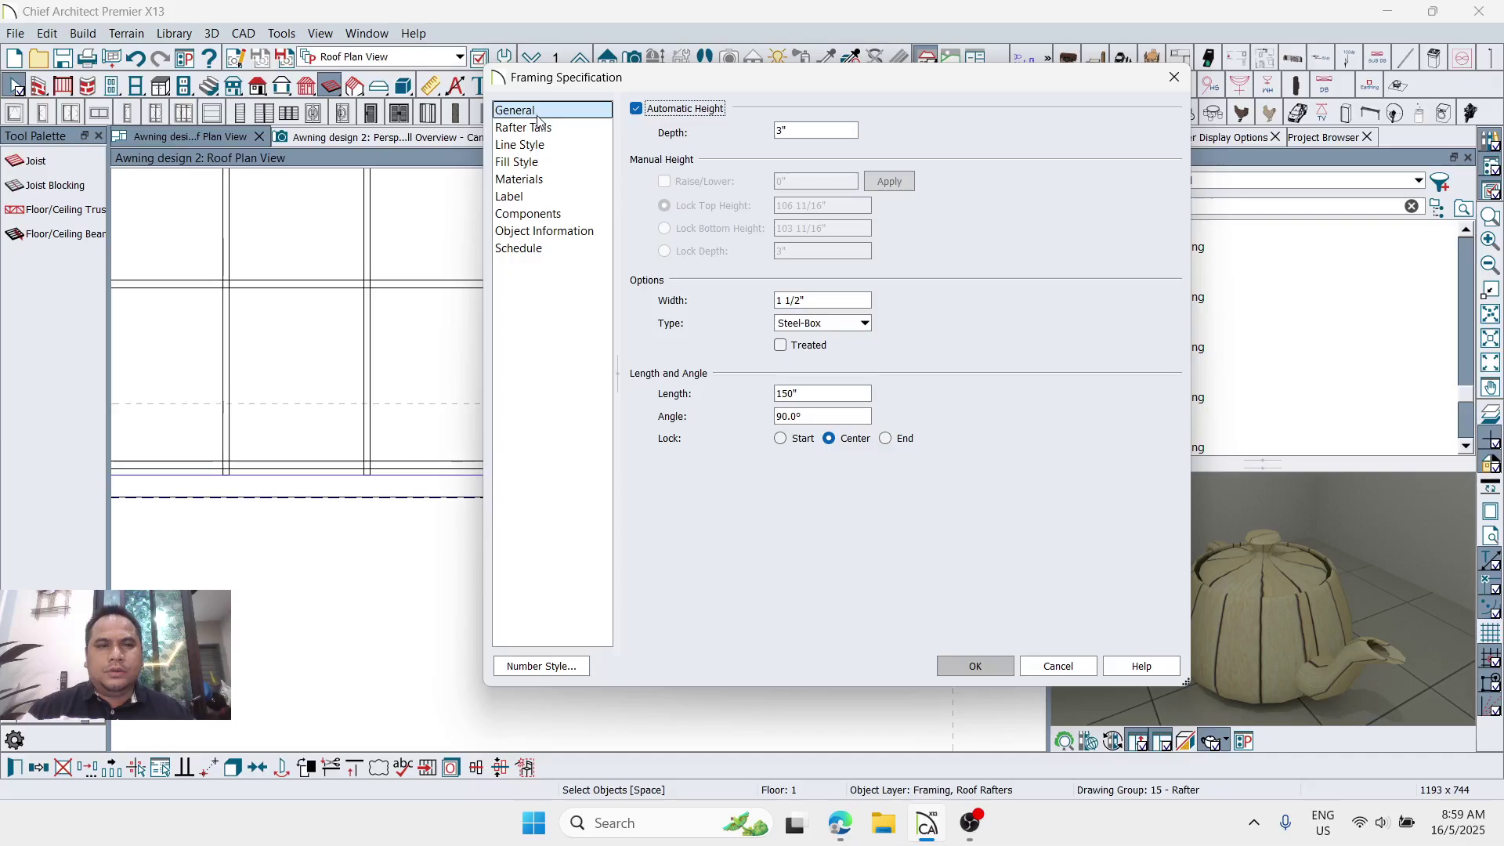
{"action": "left_click", "coordinate": [536, 145]}
{"action": "left_click", "coordinate": [532, 163]}
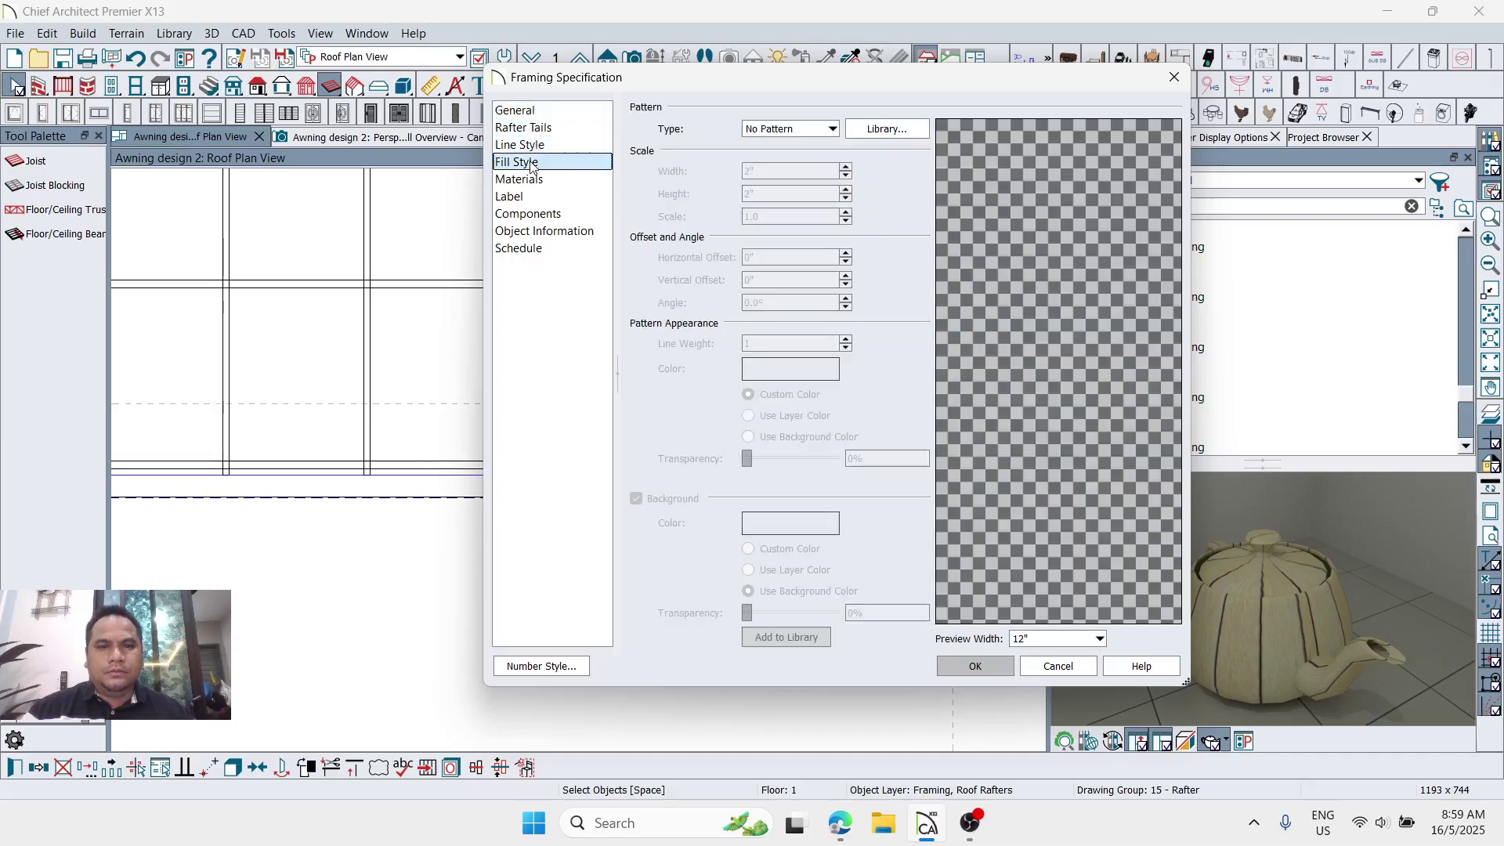
{"action": "left_click", "coordinate": [527, 194]}
{"action": "left_click", "coordinate": [524, 178]}
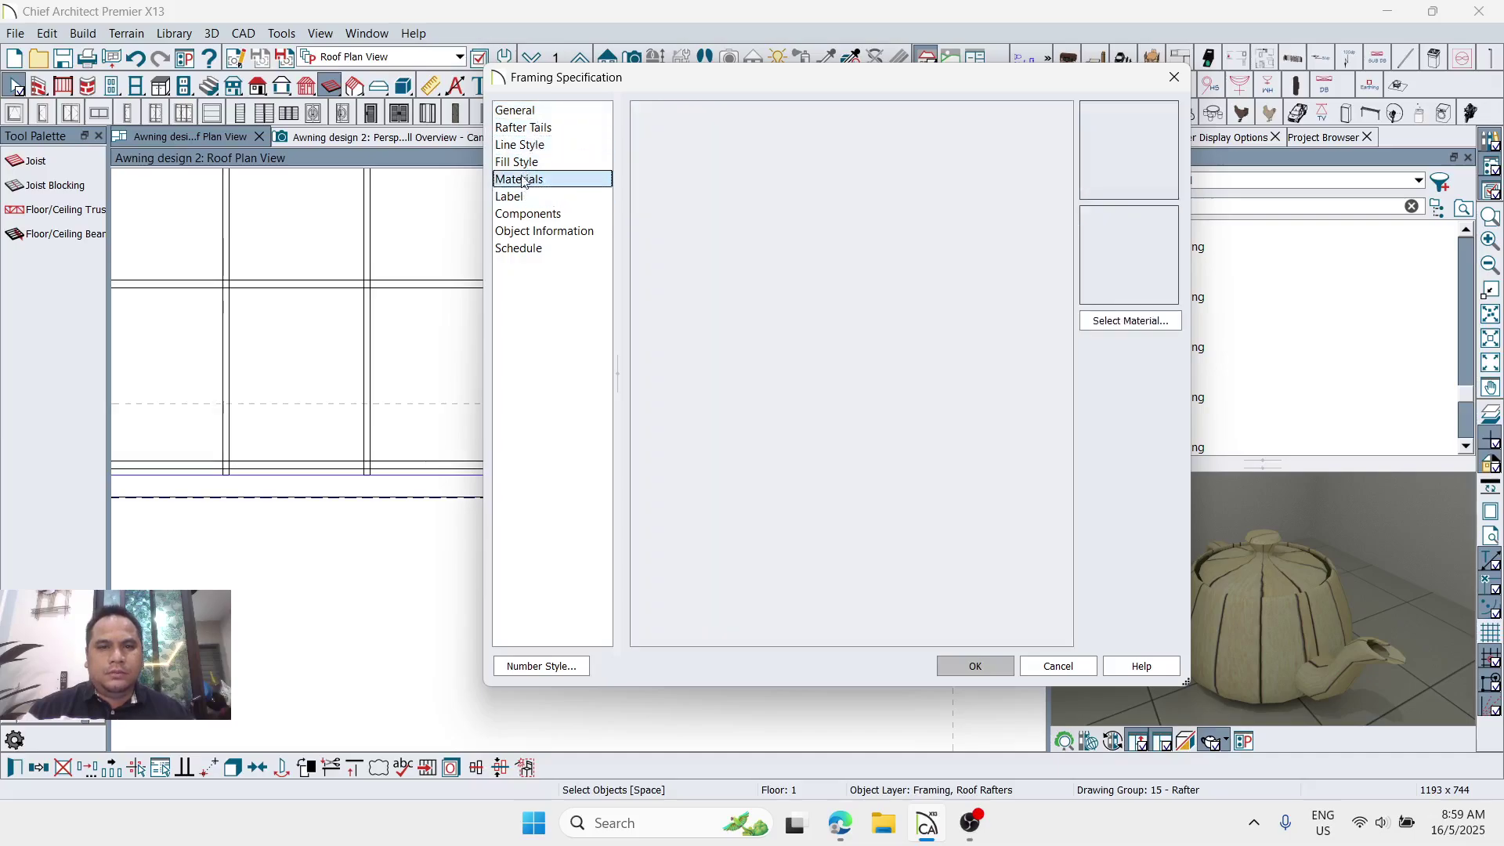
{"action": "left_click", "coordinate": [522, 195]}
{"action": "left_click", "coordinate": [523, 216]}
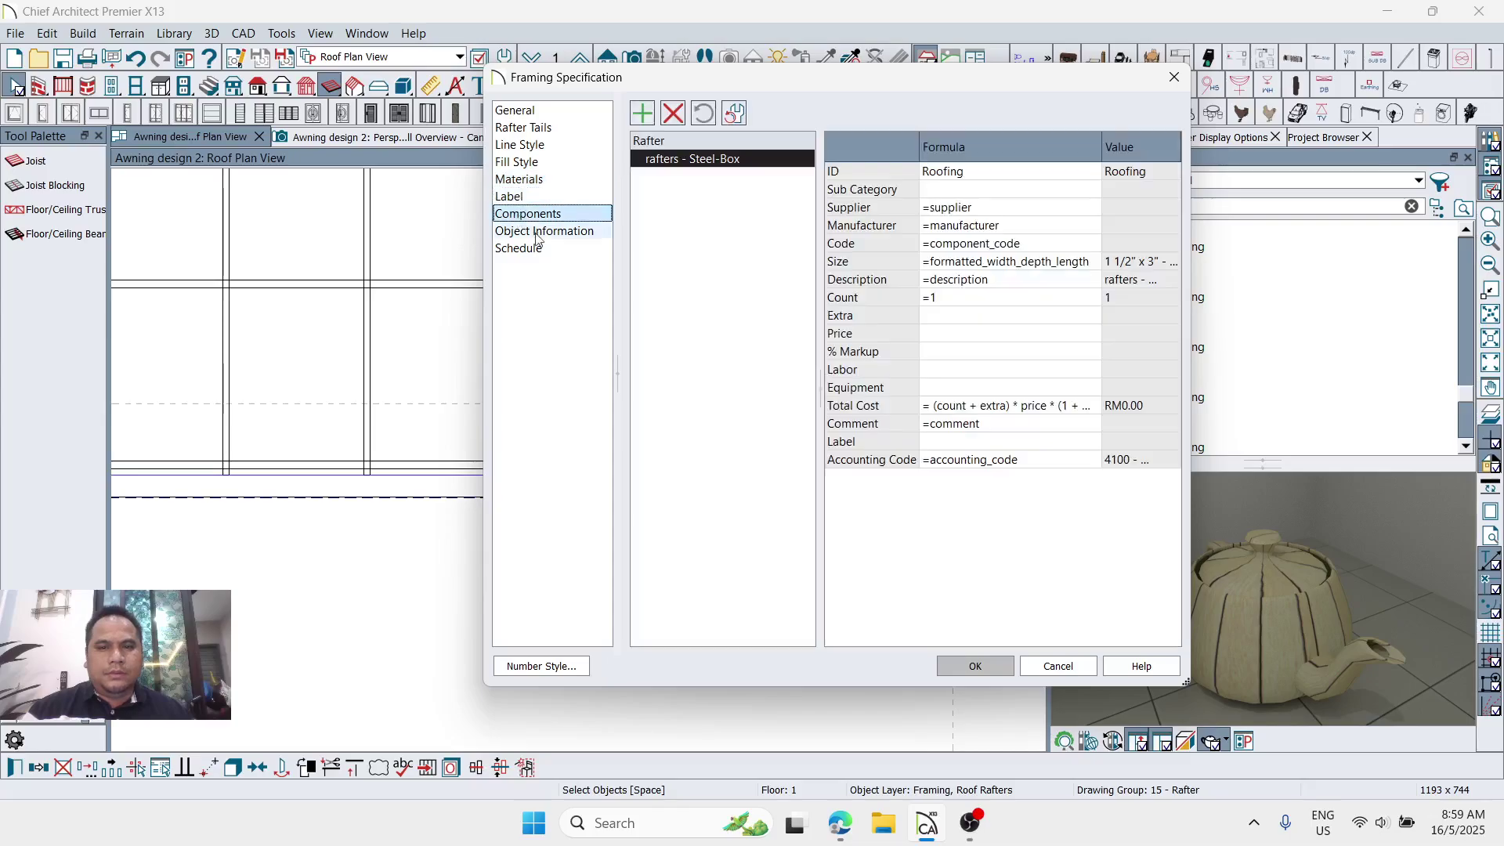
{"action": "left_click", "coordinate": [1095, 666]}
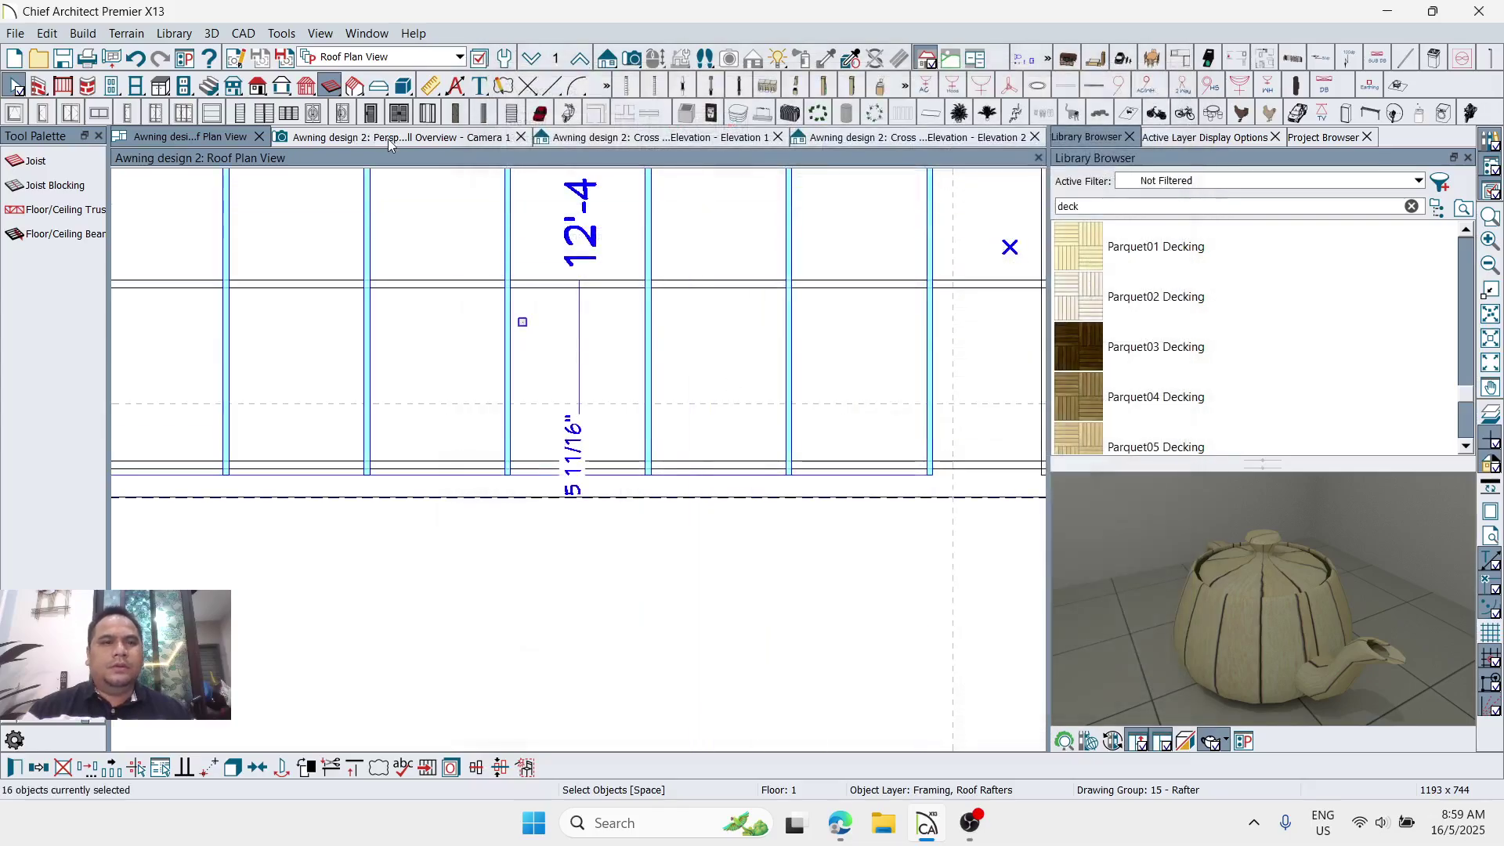
Step: In the perspective camera view, lower the awning roof plane's ridge top height by 3 inches with its pitch locked
{"action": "left_click", "coordinate": [484, 137]}
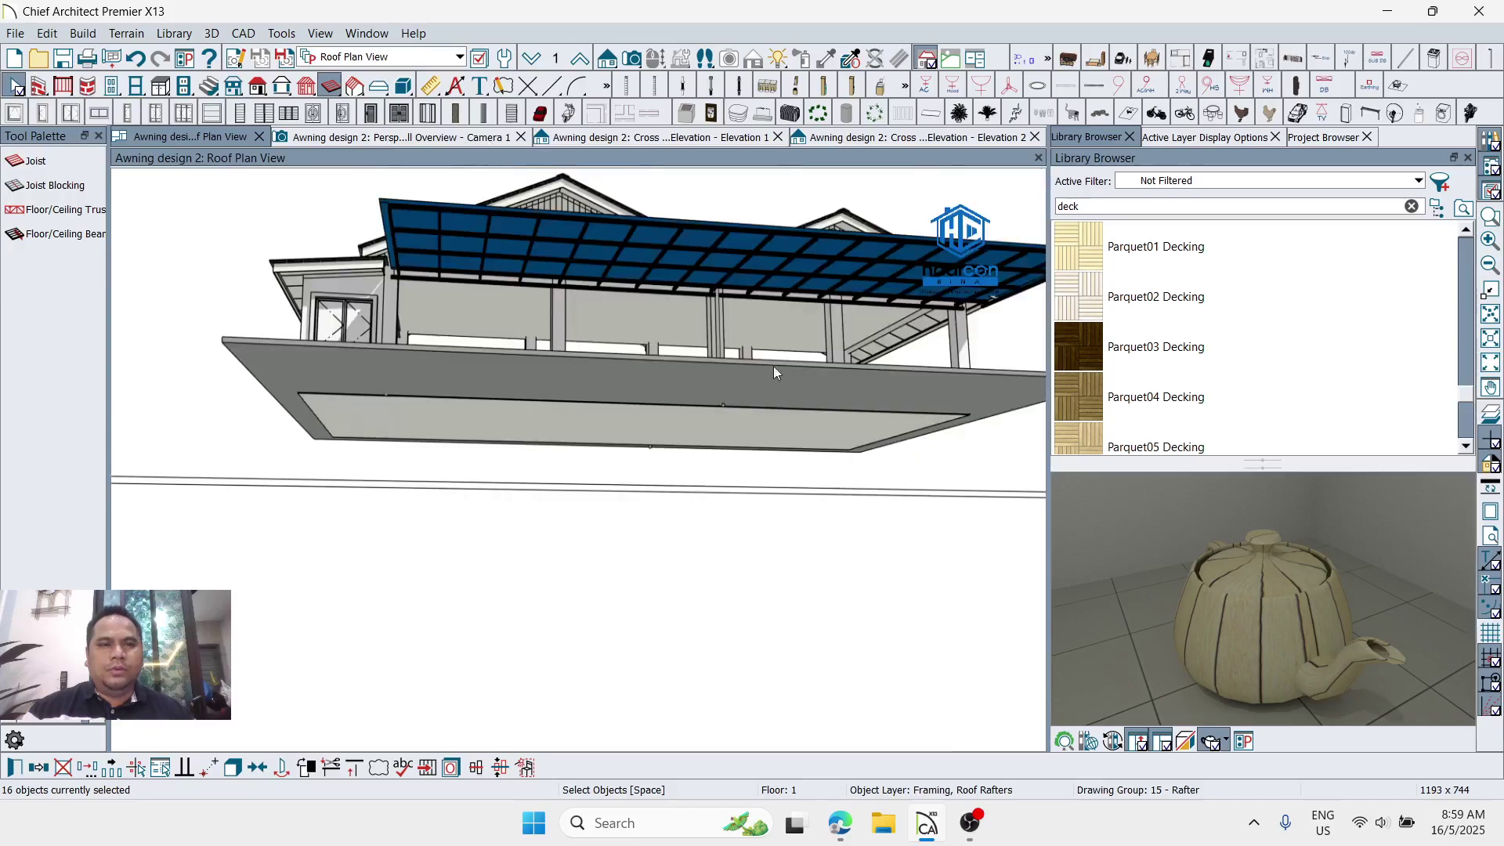
{"action": "scroll", "coordinate": [627, 339], "scroll_direction": "up", "scroll_amount": 5}
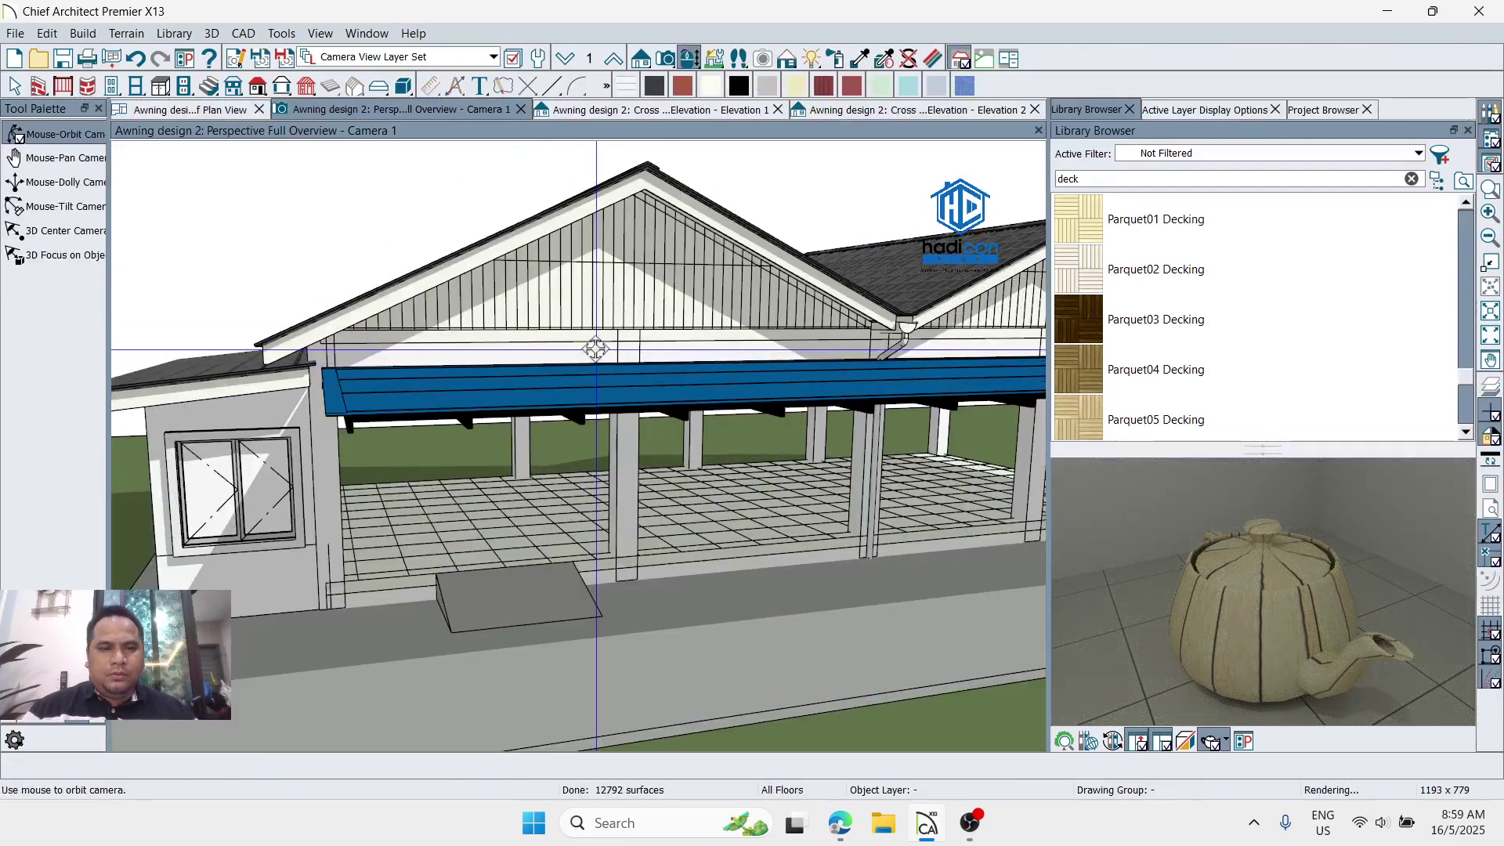
{"action": "key", "text": "space"}
{"action": "left_click", "coordinate": [586, 357]}
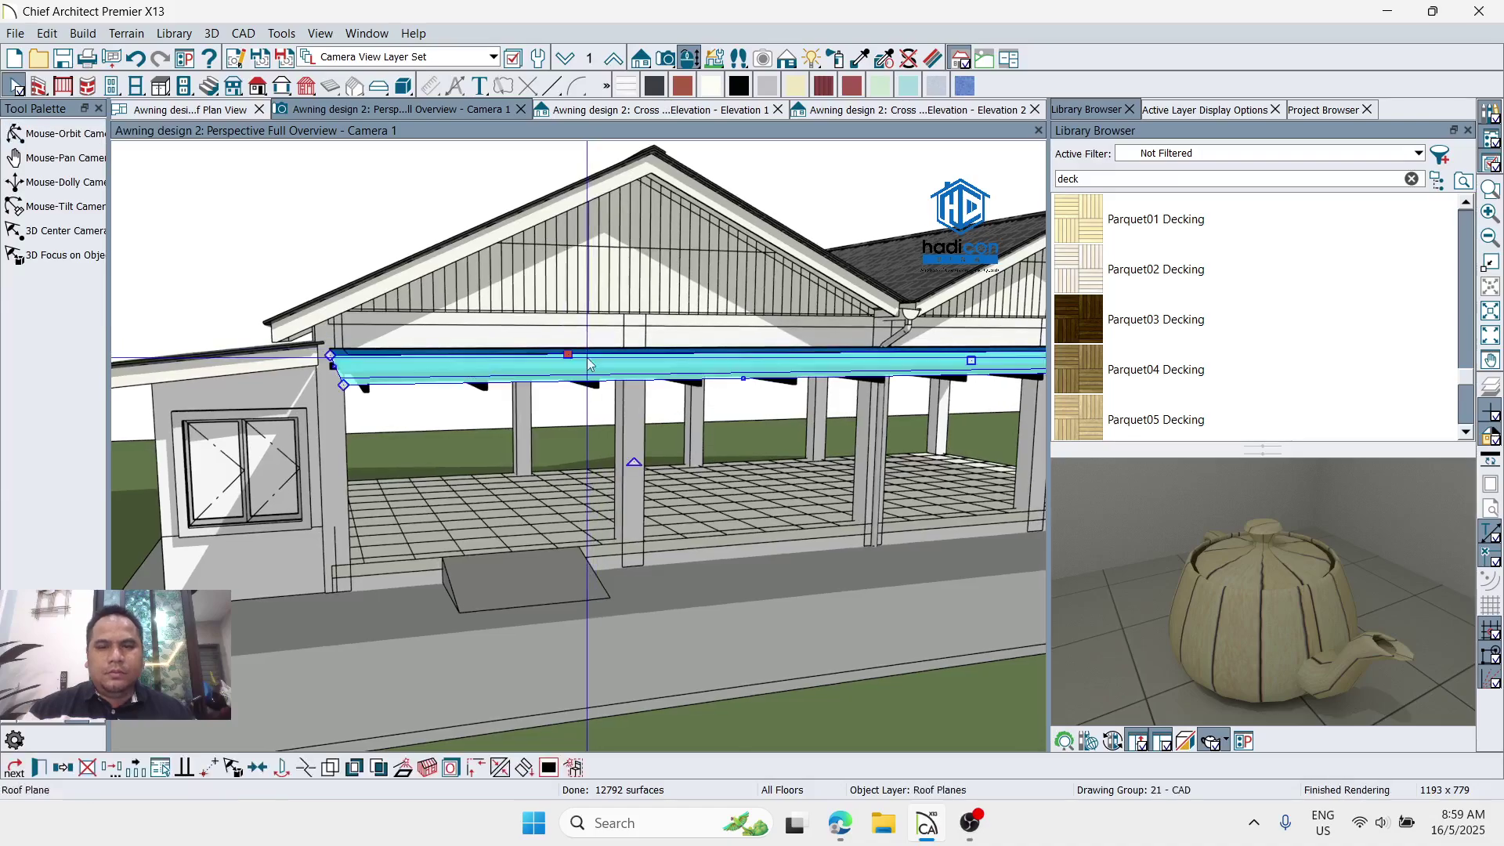
{"action": "double_click", "coordinate": [589, 364]}
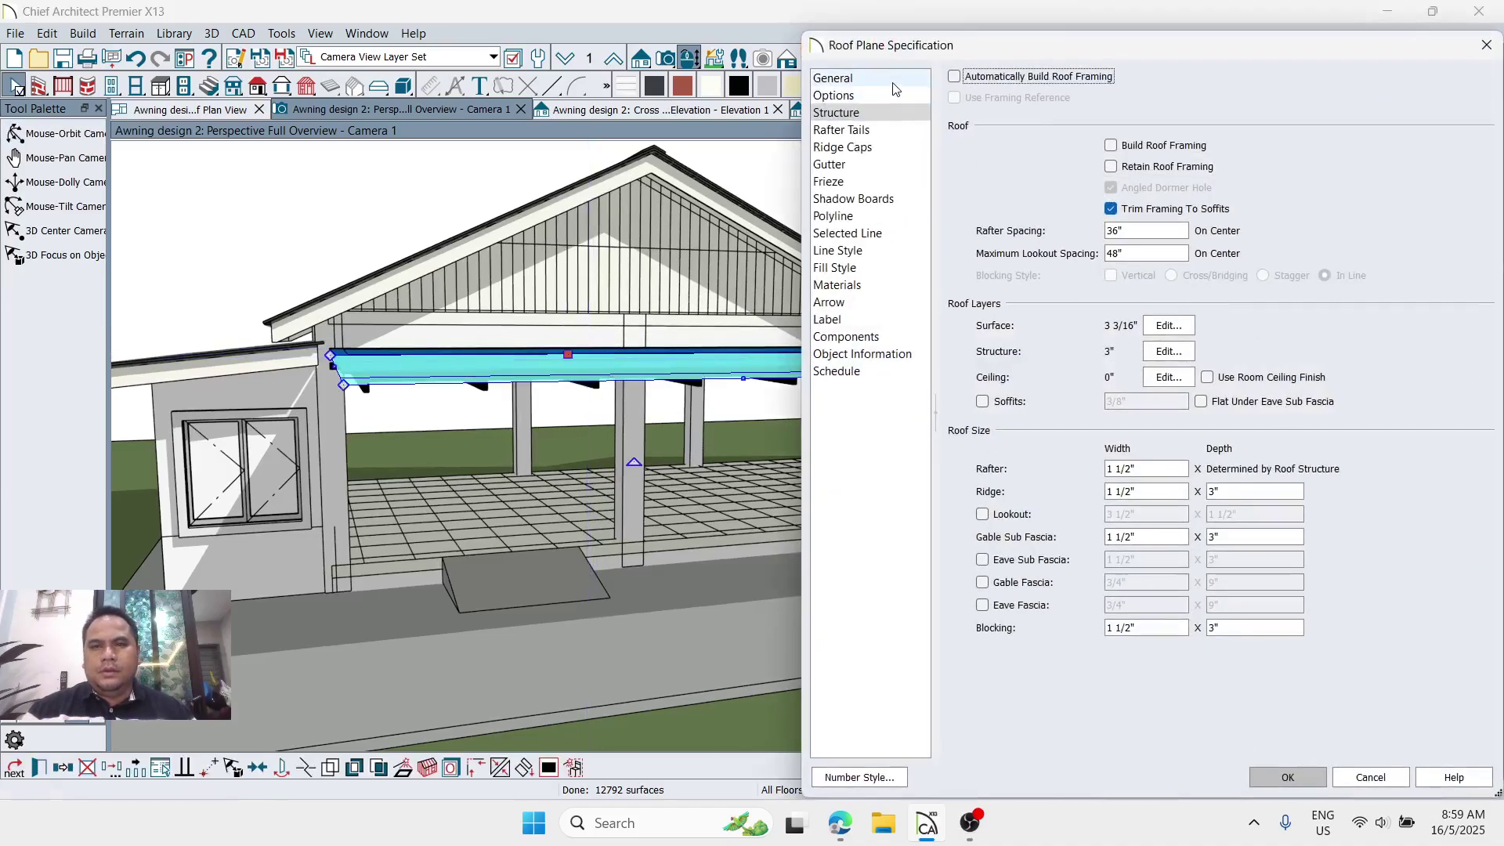
{"action": "left_click", "coordinate": [893, 83]}
{"action": "left_click", "coordinate": [1226, 210]}
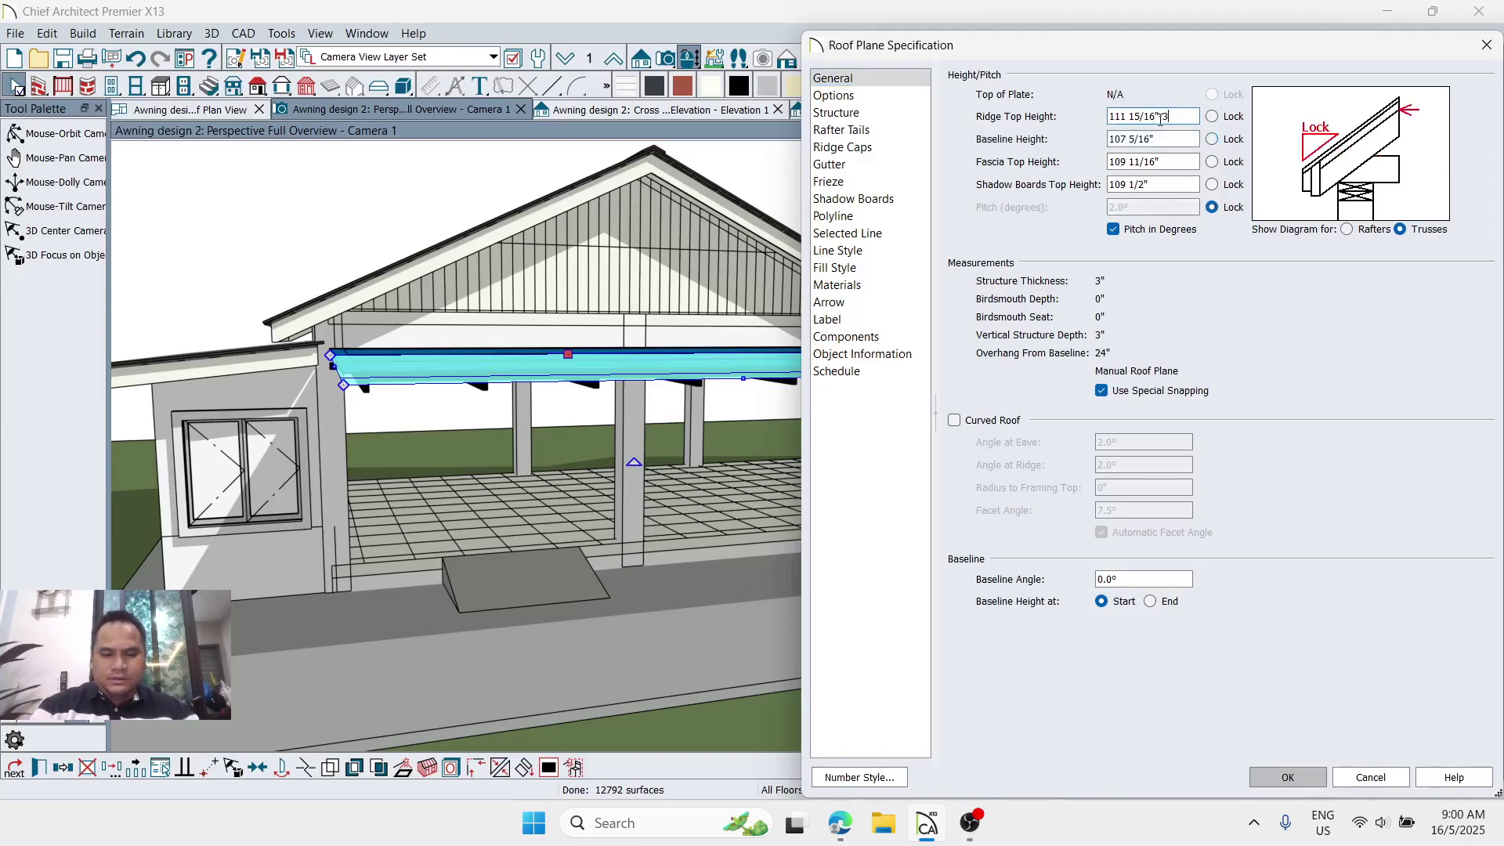
{"action": "key", "text": "Return"}
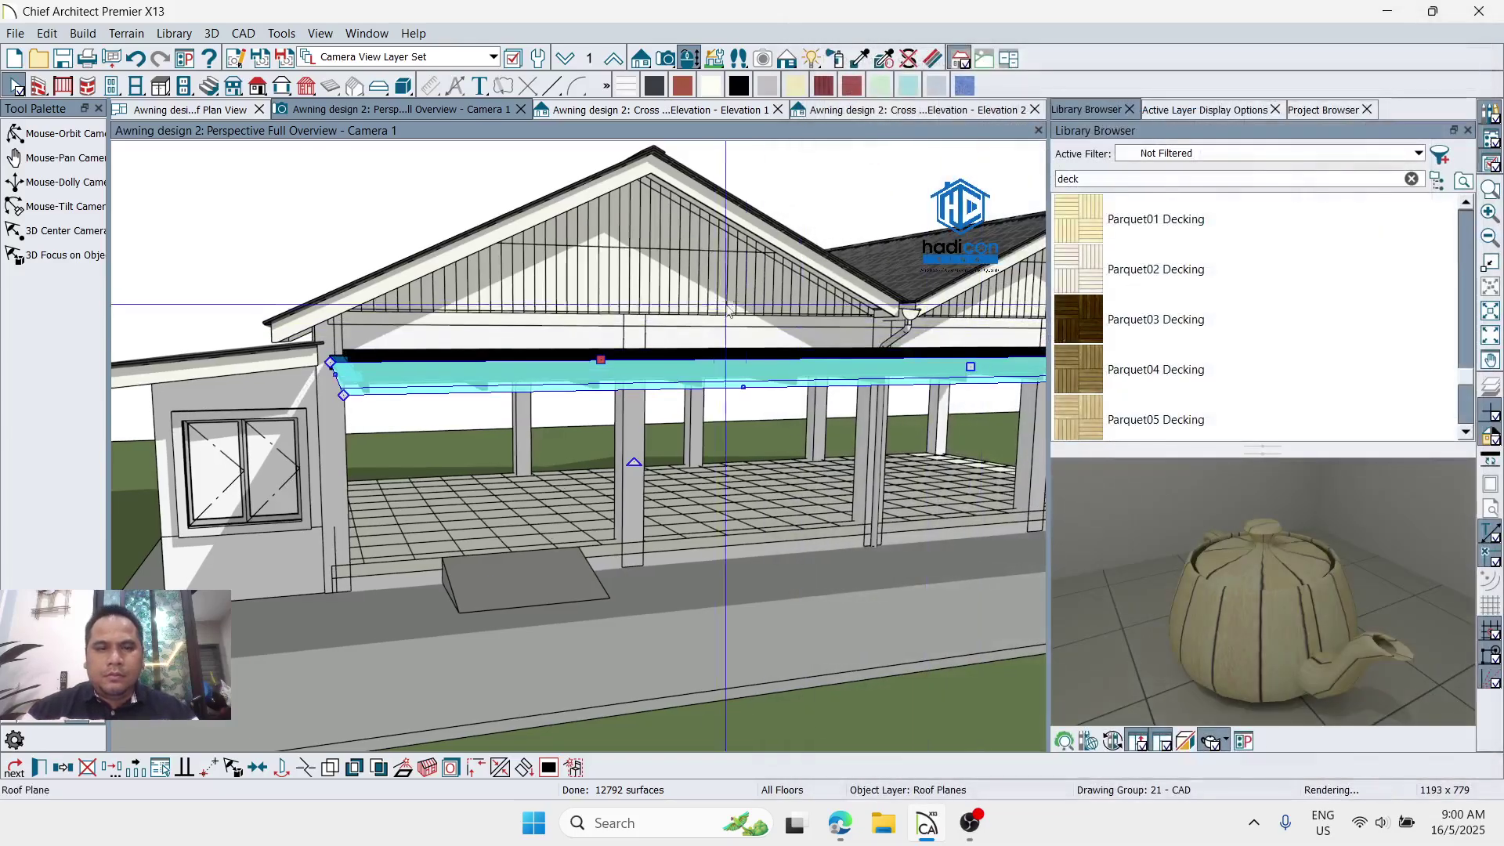
{"action": "key", "text": "Escape"}
Step: Select the four purlins above the awning roof and review their framing specification without changing it
{"action": "key", "text": "o"}
{"action": "left_click_drag", "start_coordinate": [692, 307], "coordinate": [692, 299]}
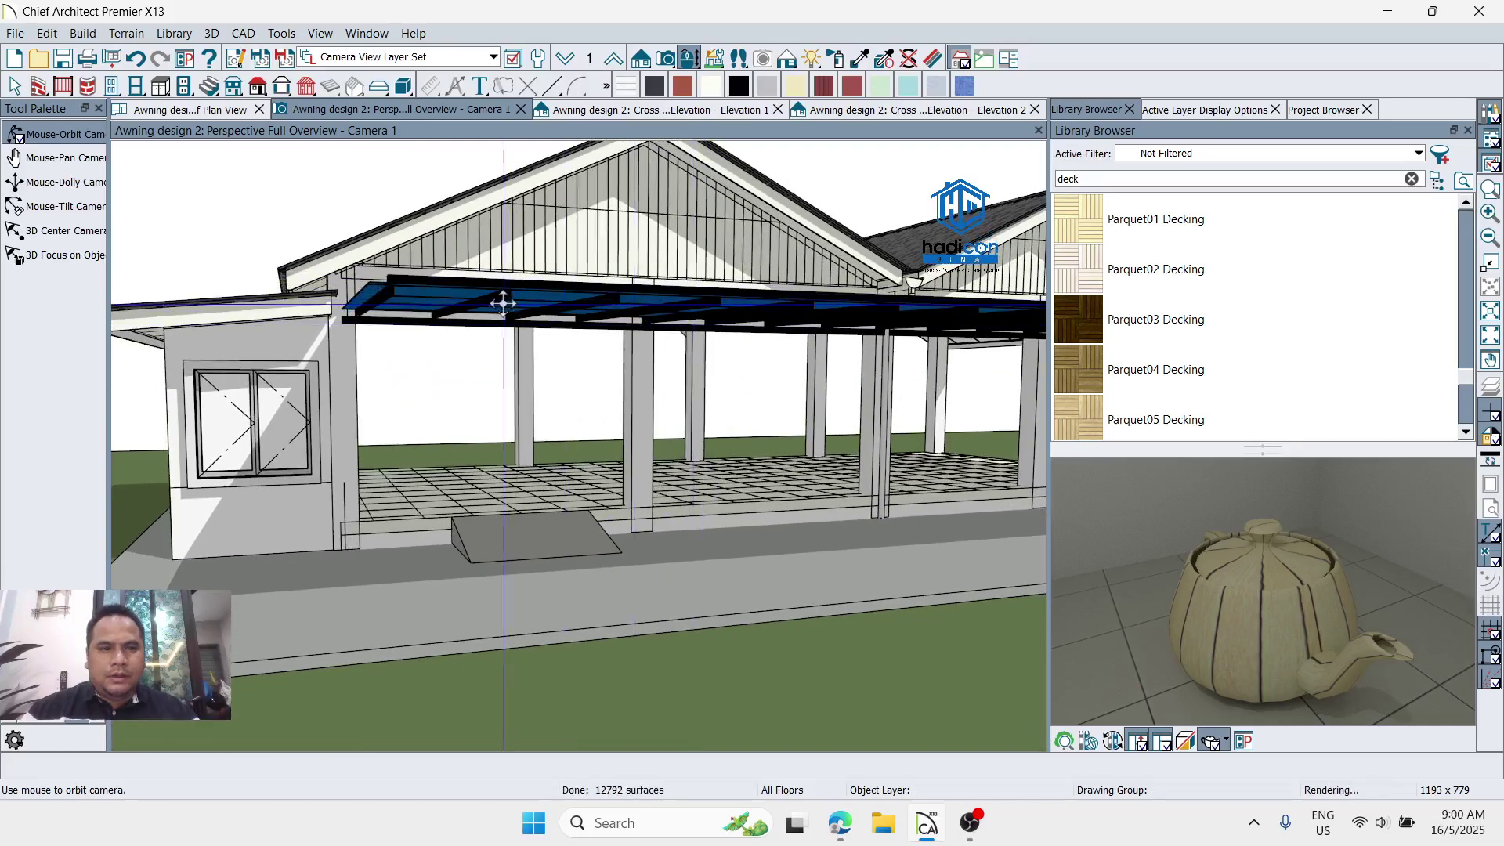
{"action": "left_click_drag", "start_coordinate": [555, 327], "coordinate": [618, 378]}
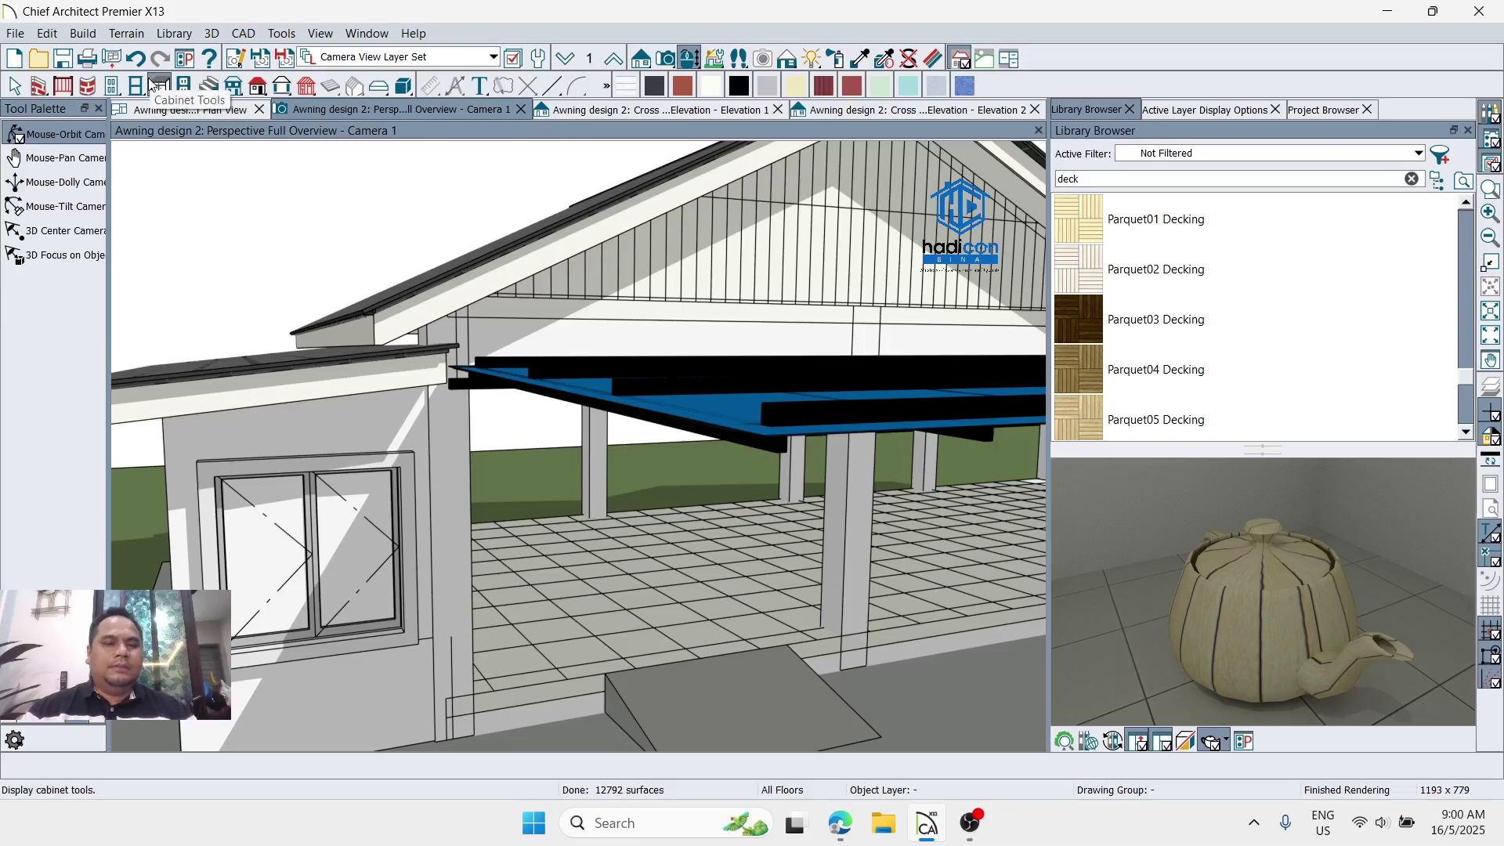
{"action": "left_click_drag", "start_coordinate": [542, 309], "coordinate": [450, 369]}
{"action": "key", "text": "space"}
{"action": "left_click", "coordinate": [407, 449]}
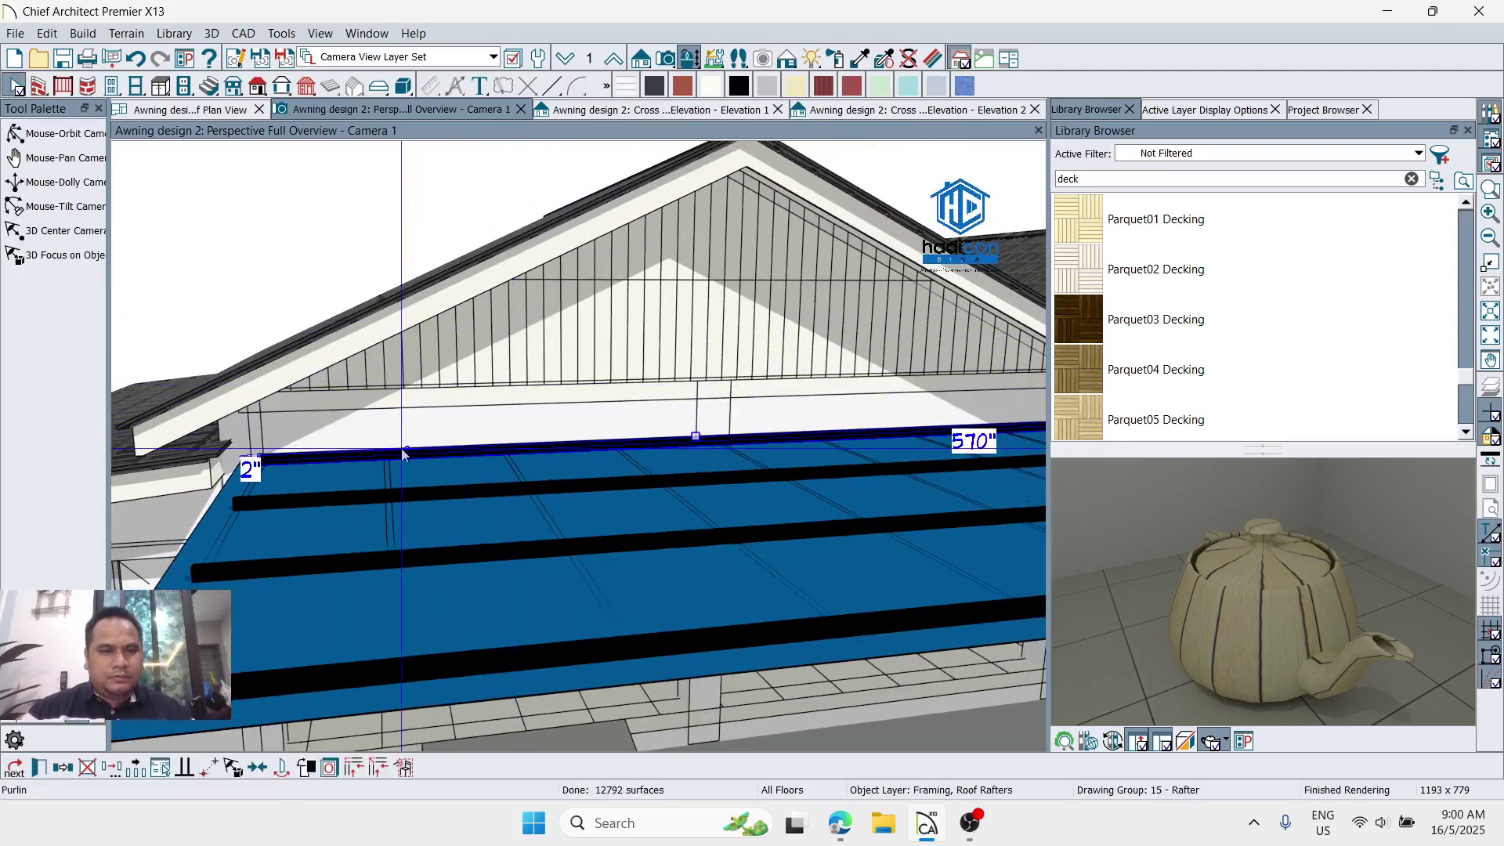
{"action": "left_click", "coordinate": [407, 497]}
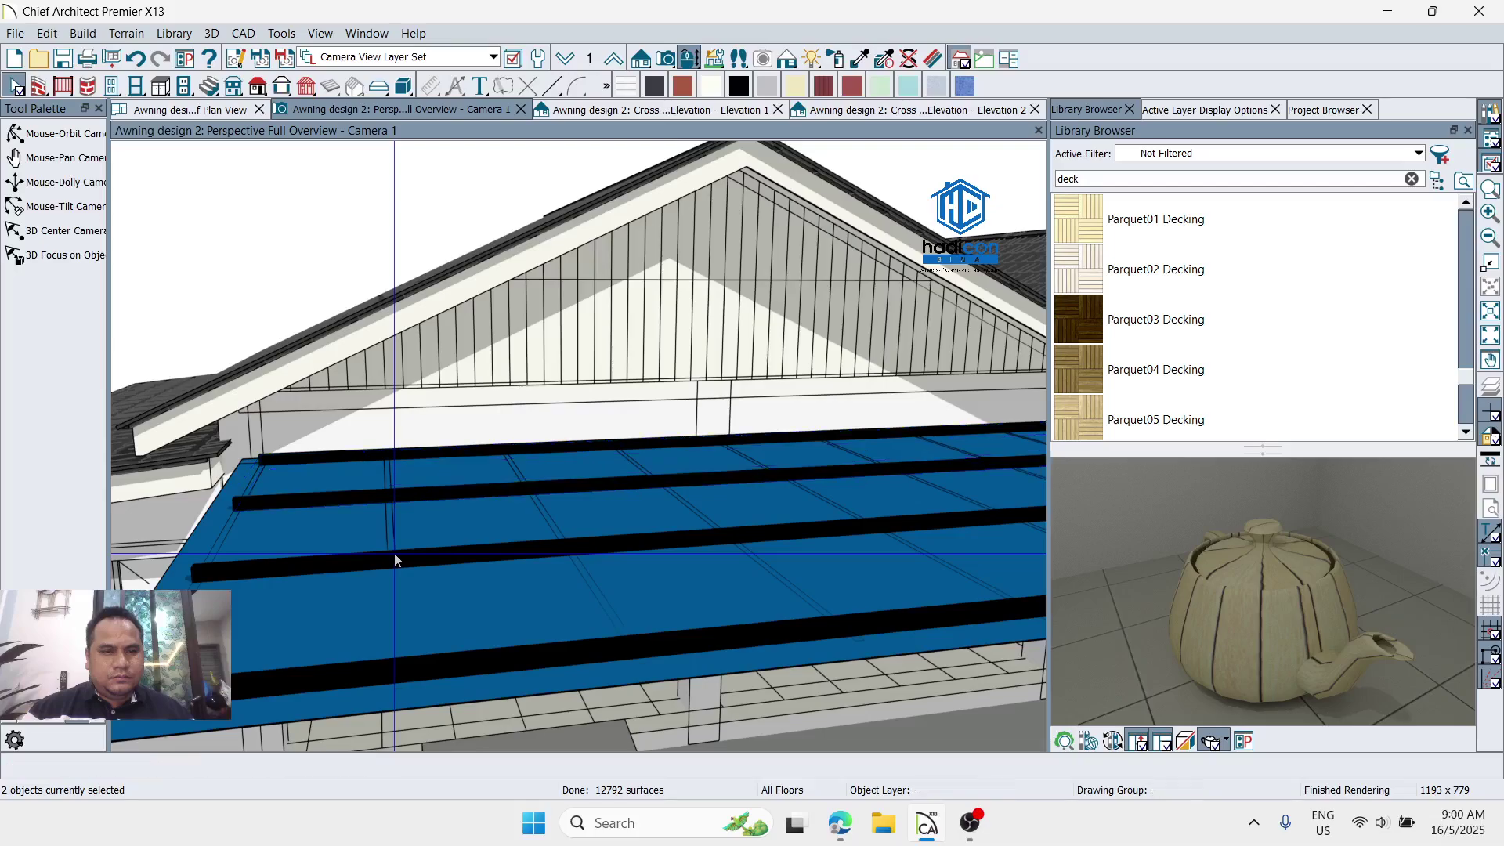
{"action": "left_click", "coordinate": [393, 553], "text": "shift"}
{"action": "left_click", "coordinate": [445, 656], "text": "shift"}
{"action": "scroll", "coordinate": [405, 513], "scroll_direction": "down", "scroll_amount": 5}
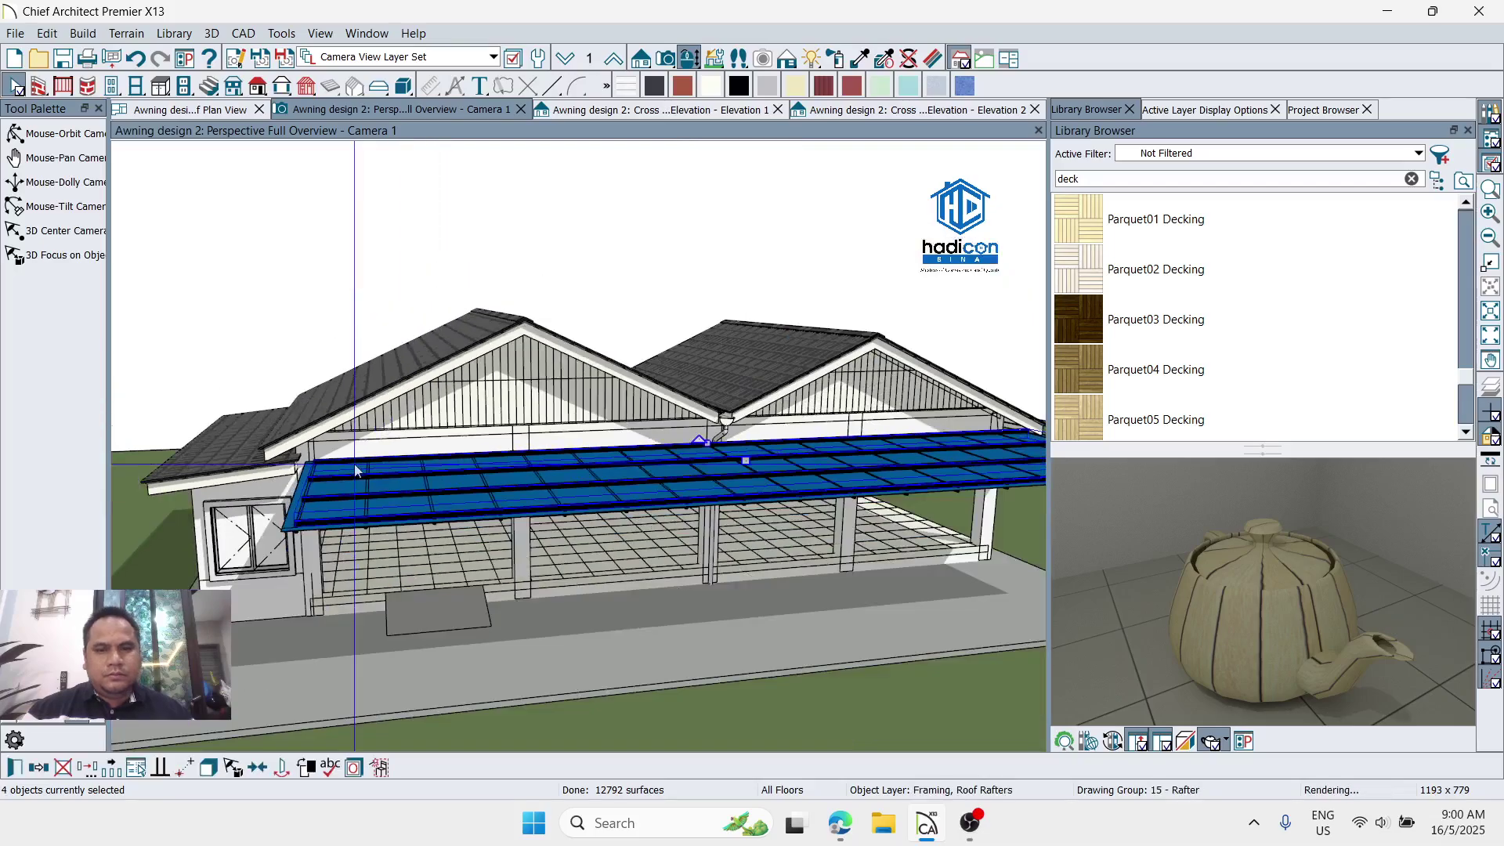
{"action": "left_click", "coordinate": [110, 758]}
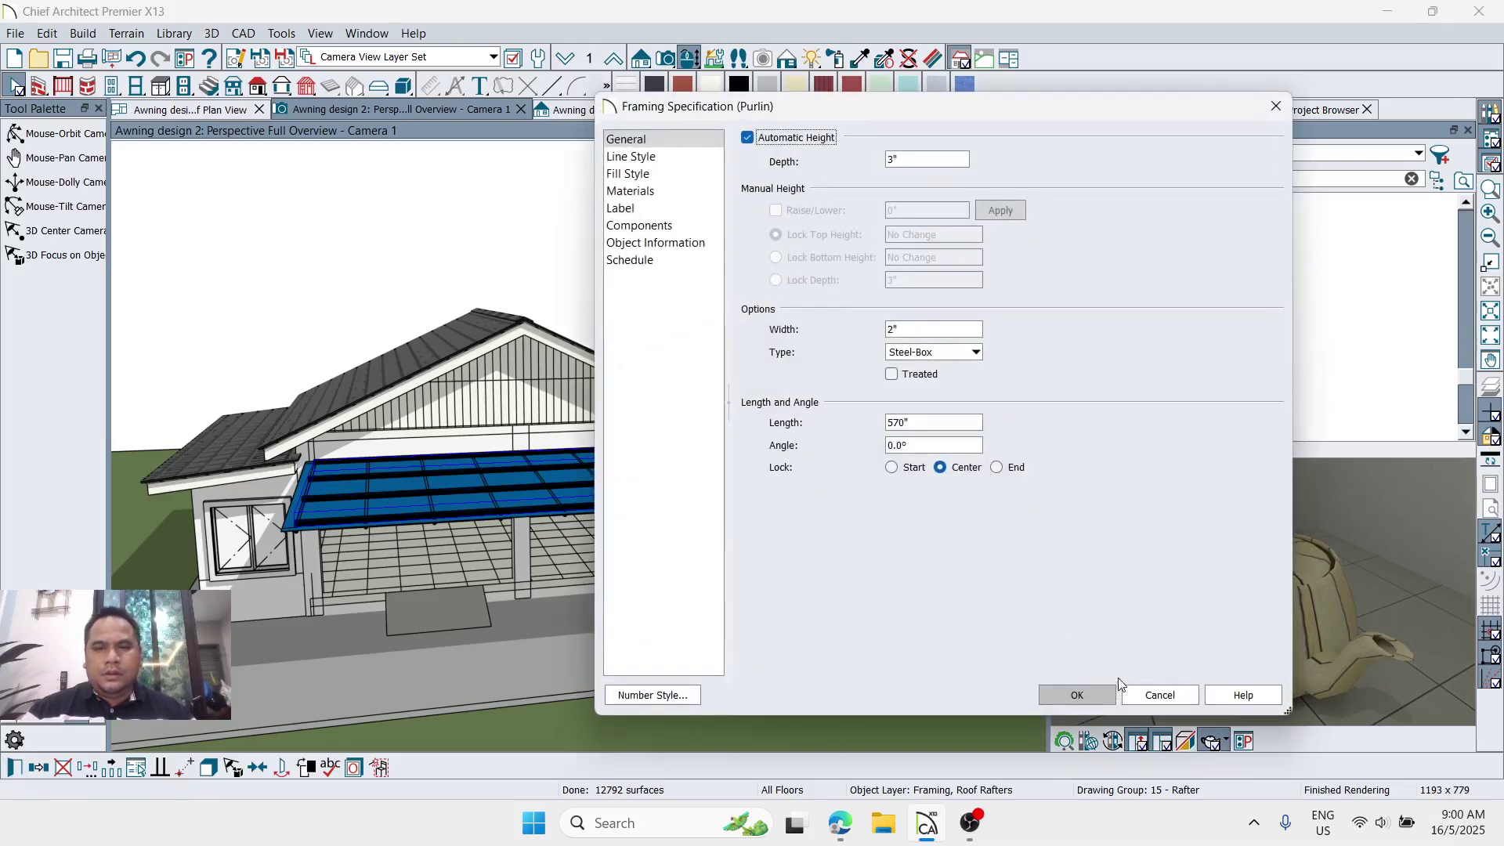
{"action": "left_click", "coordinate": [1160, 695]}
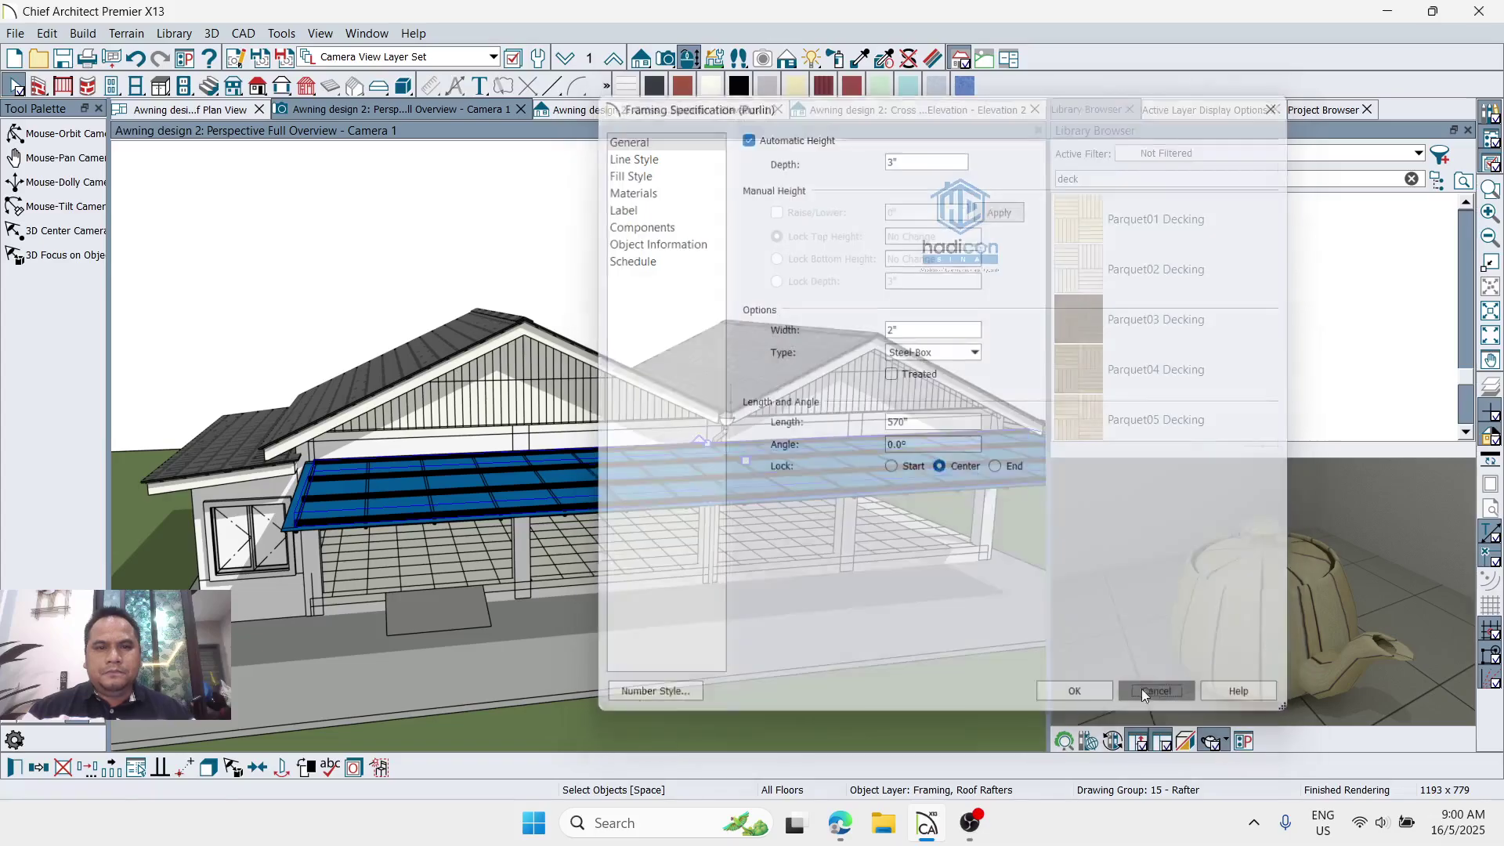
Step: Examine the awning roof and its framing from the side in the camera view, and open the cross-section Elevation 1
{"action": "scroll", "coordinate": [808, 411], "scroll_direction": "up", "scroll_amount": 5}
{"action": "scroll", "coordinate": [808, 411], "scroll_direction": "down", "scroll_amount": 5}
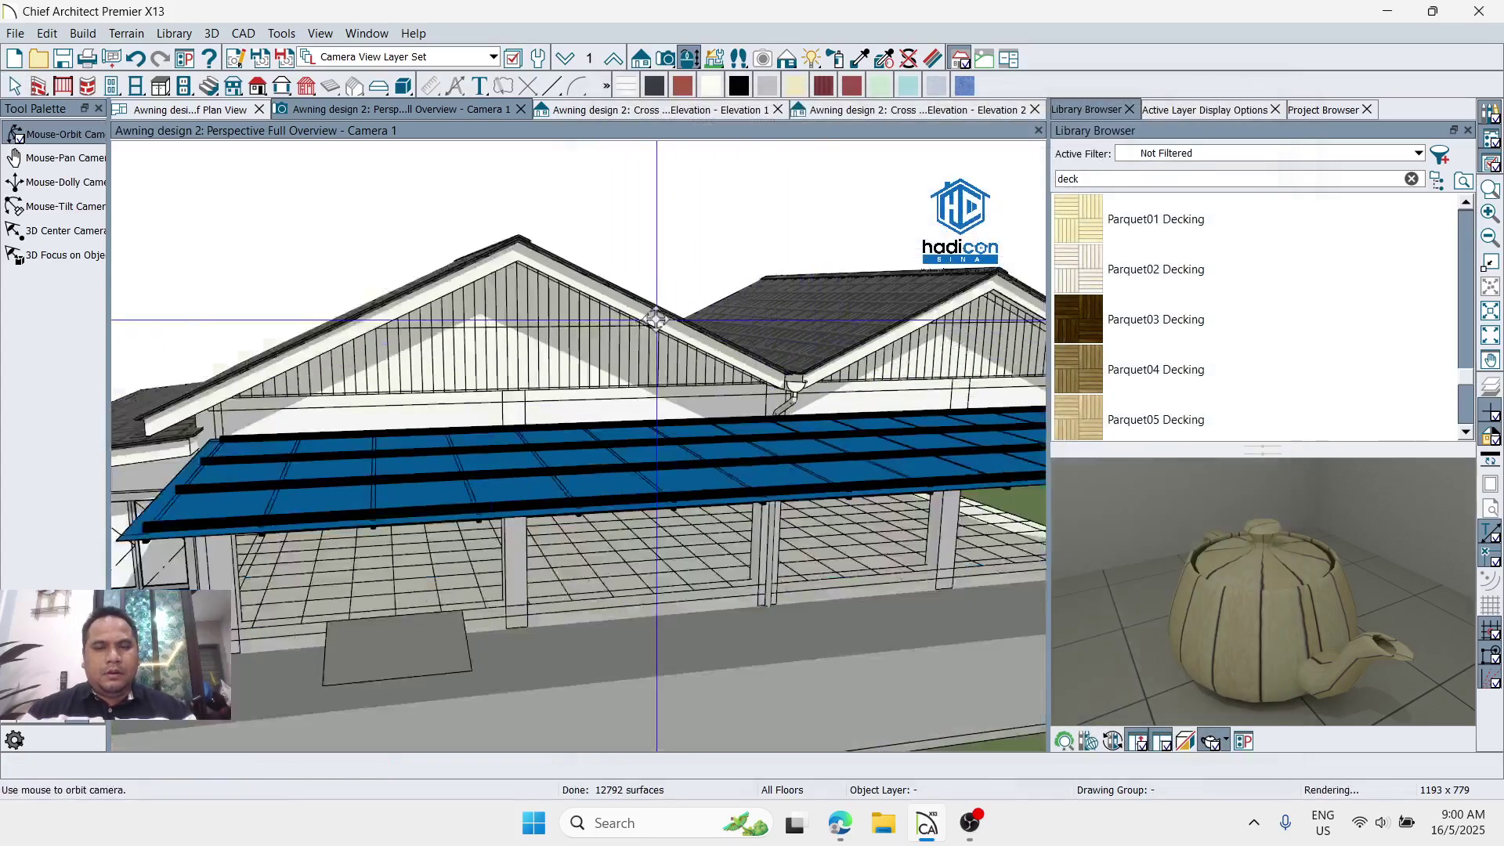
{"action": "left_click_drag", "start_coordinate": [808, 412], "coordinate": [961, 404]}
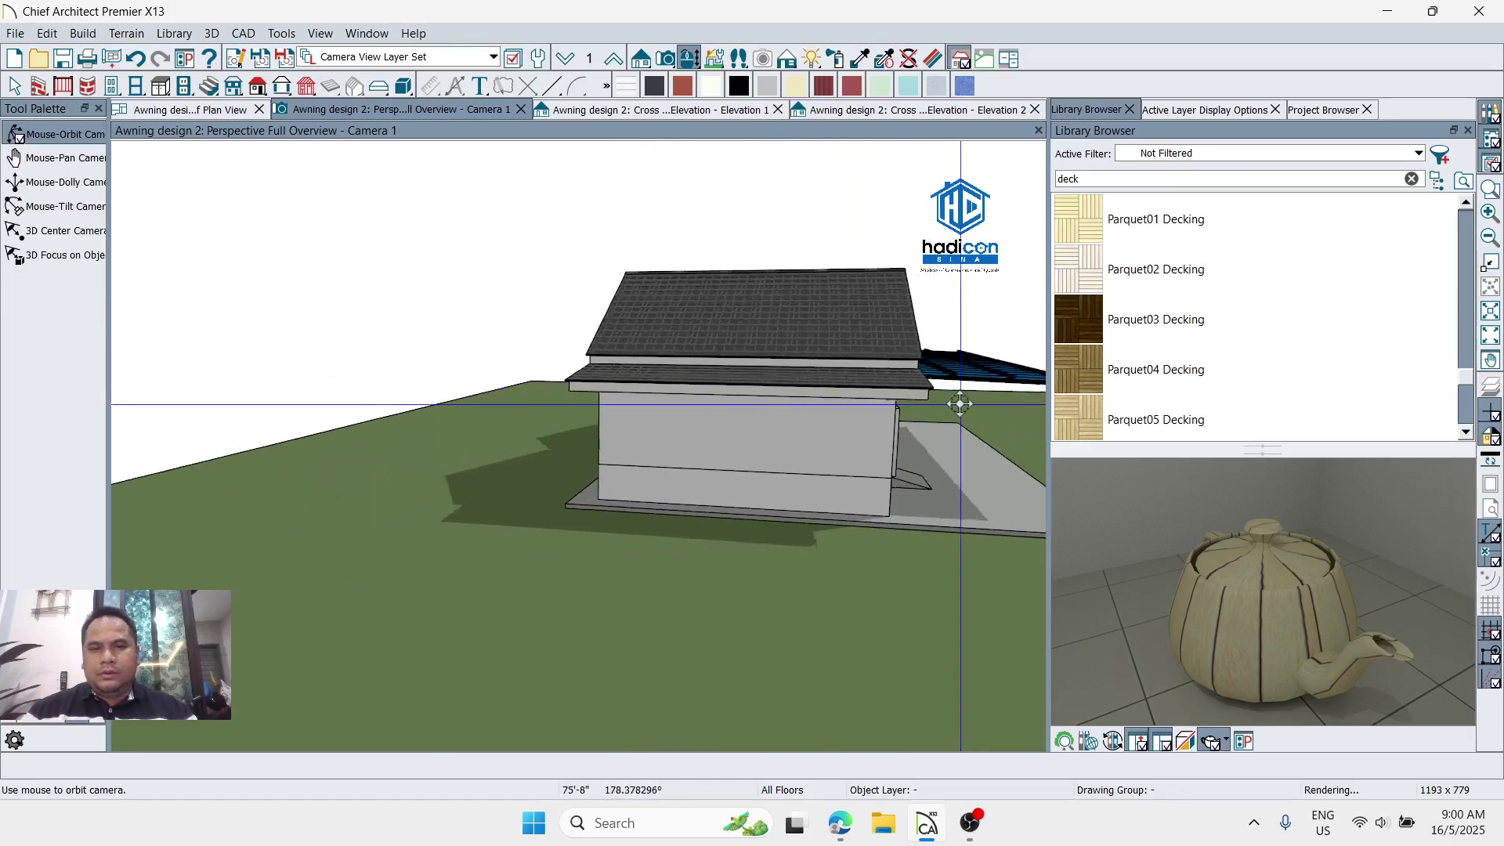
{"action": "scroll", "coordinate": [960, 404], "scroll_direction": "up", "scroll_amount": 6}
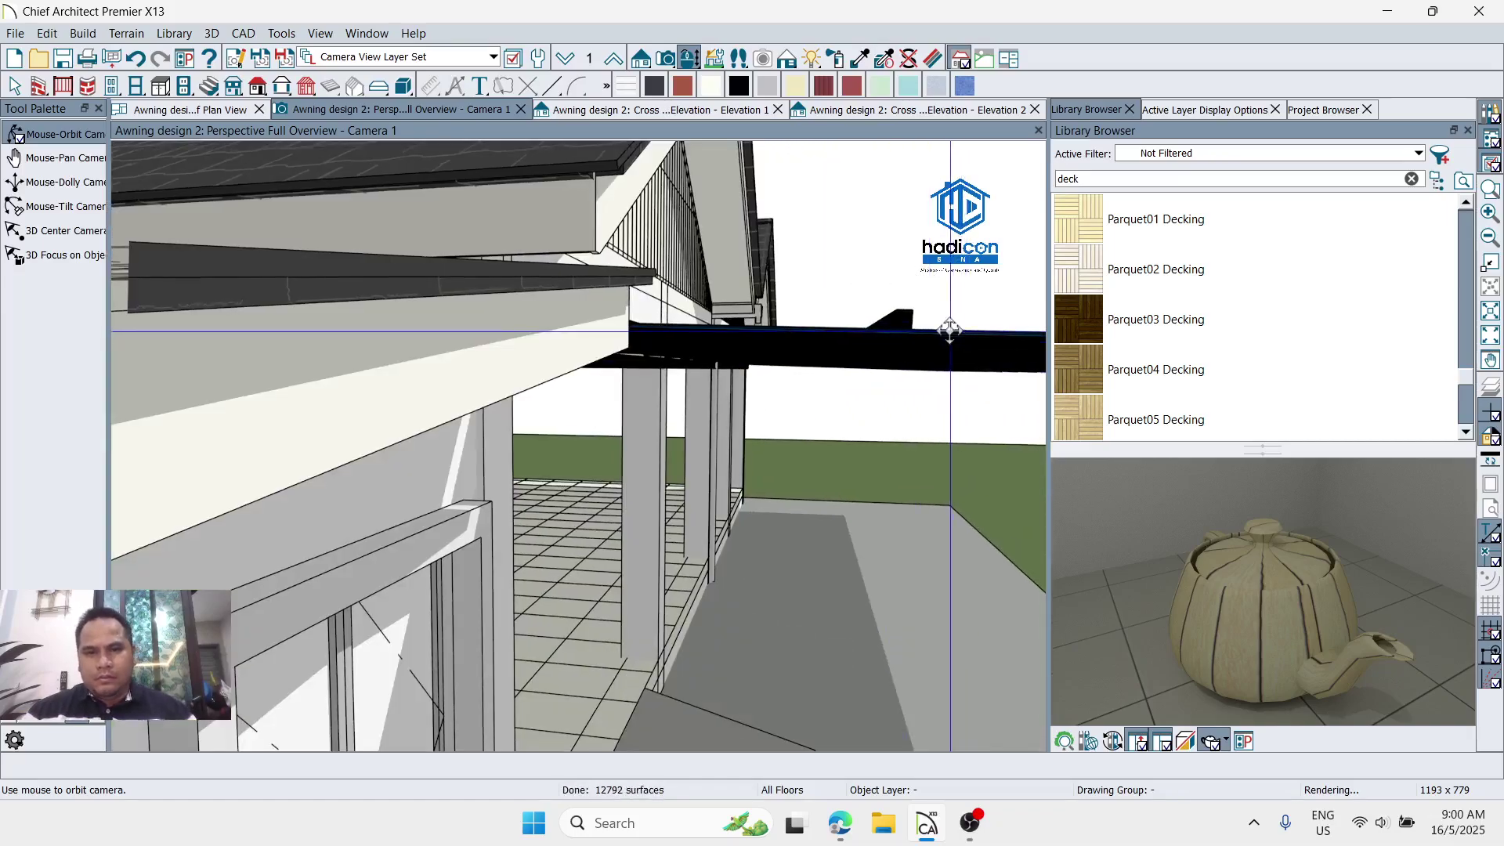
{"action": "left_click", "coordinate": [204, 111]}
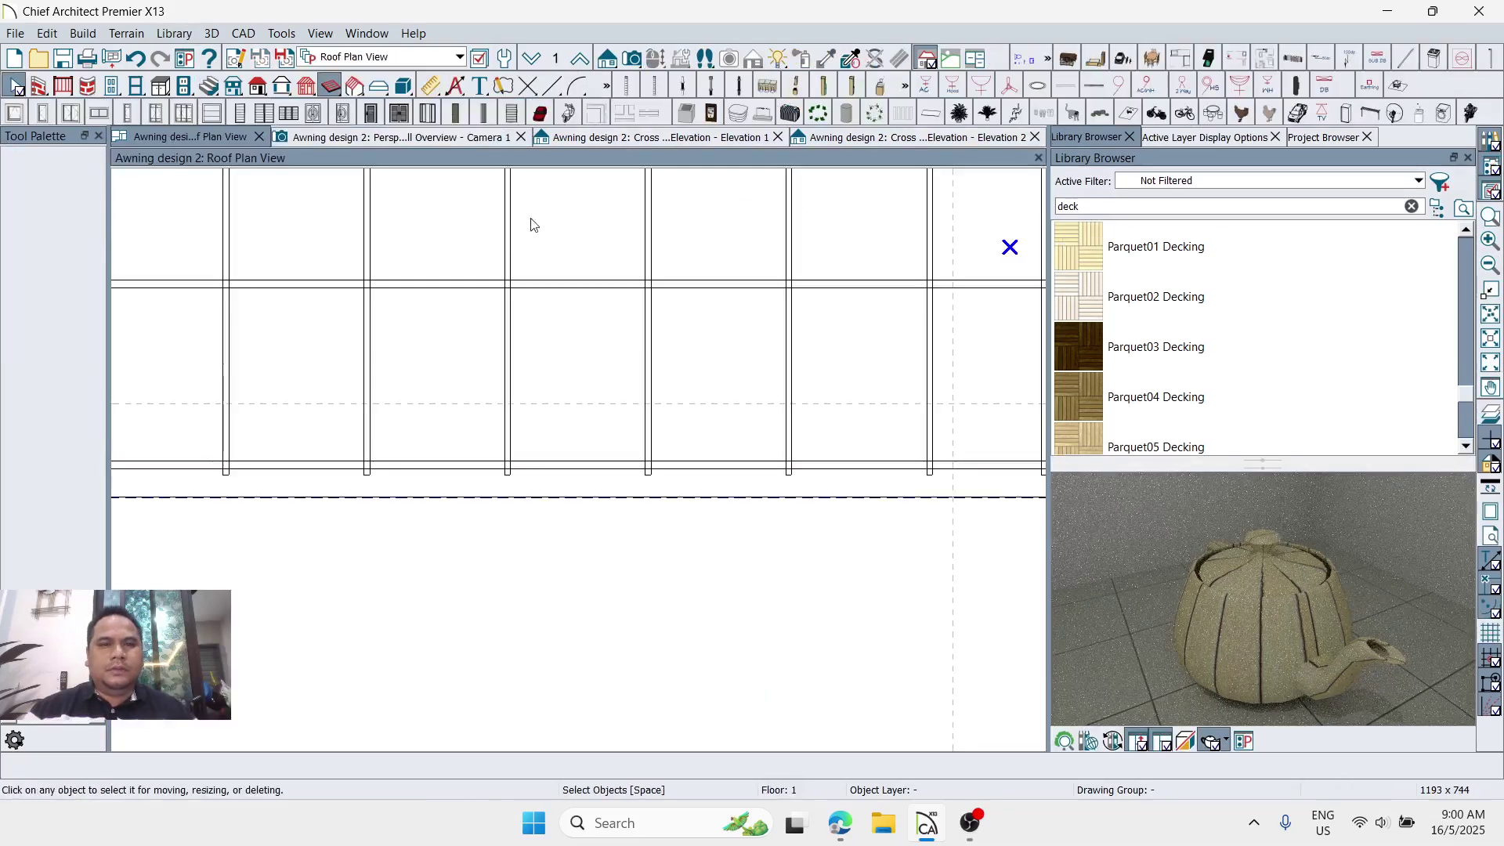
{"action": "left_click", "coordinate": [581, 137]}
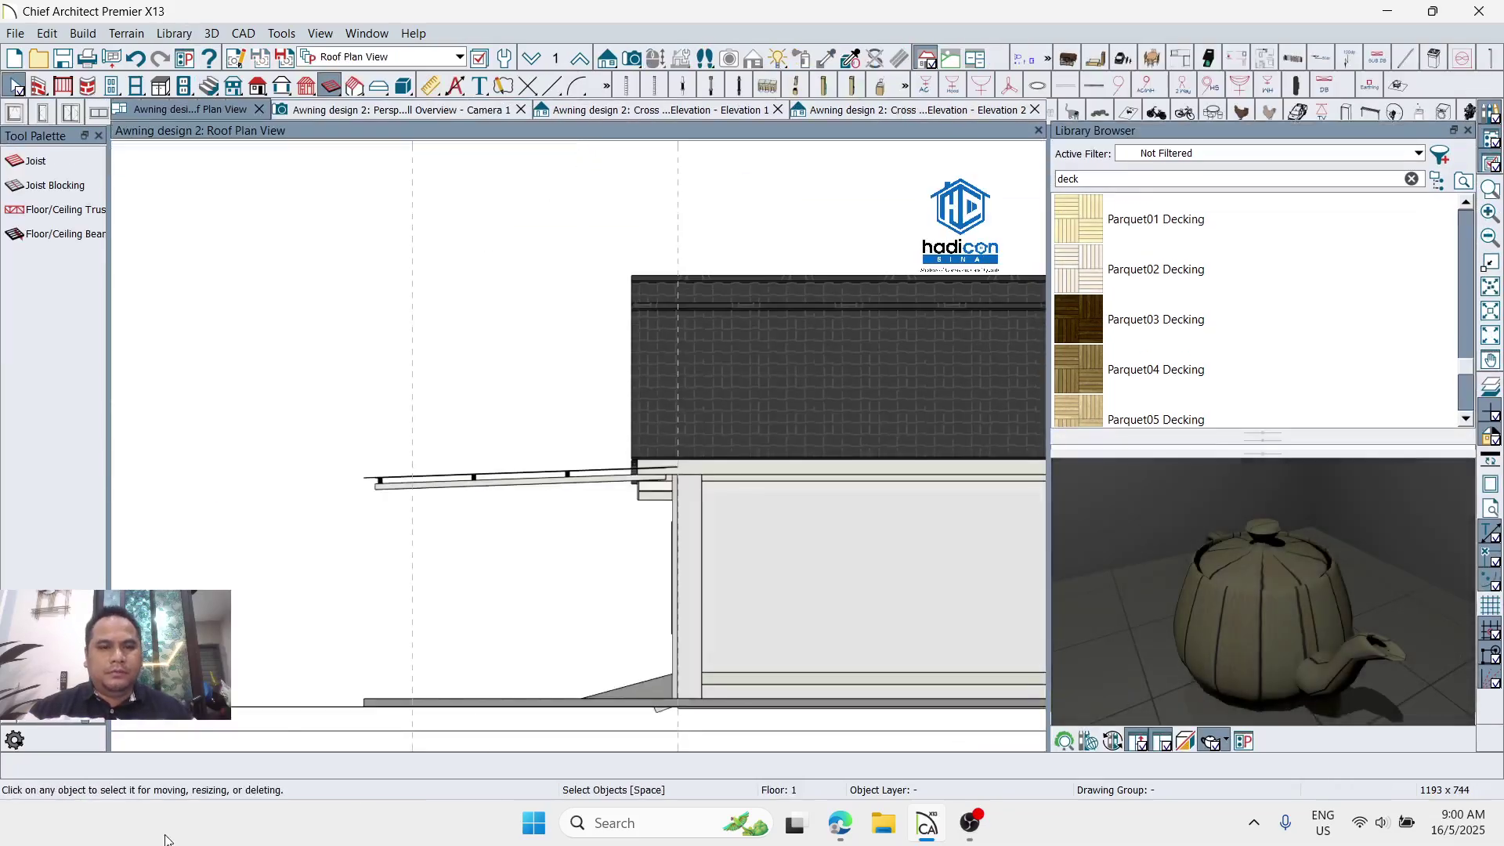
Step: Paint the awning's rafters with the Black Lacquer material in Elevation 1
{"action": "left_click", "coordinate": [473, 485]}
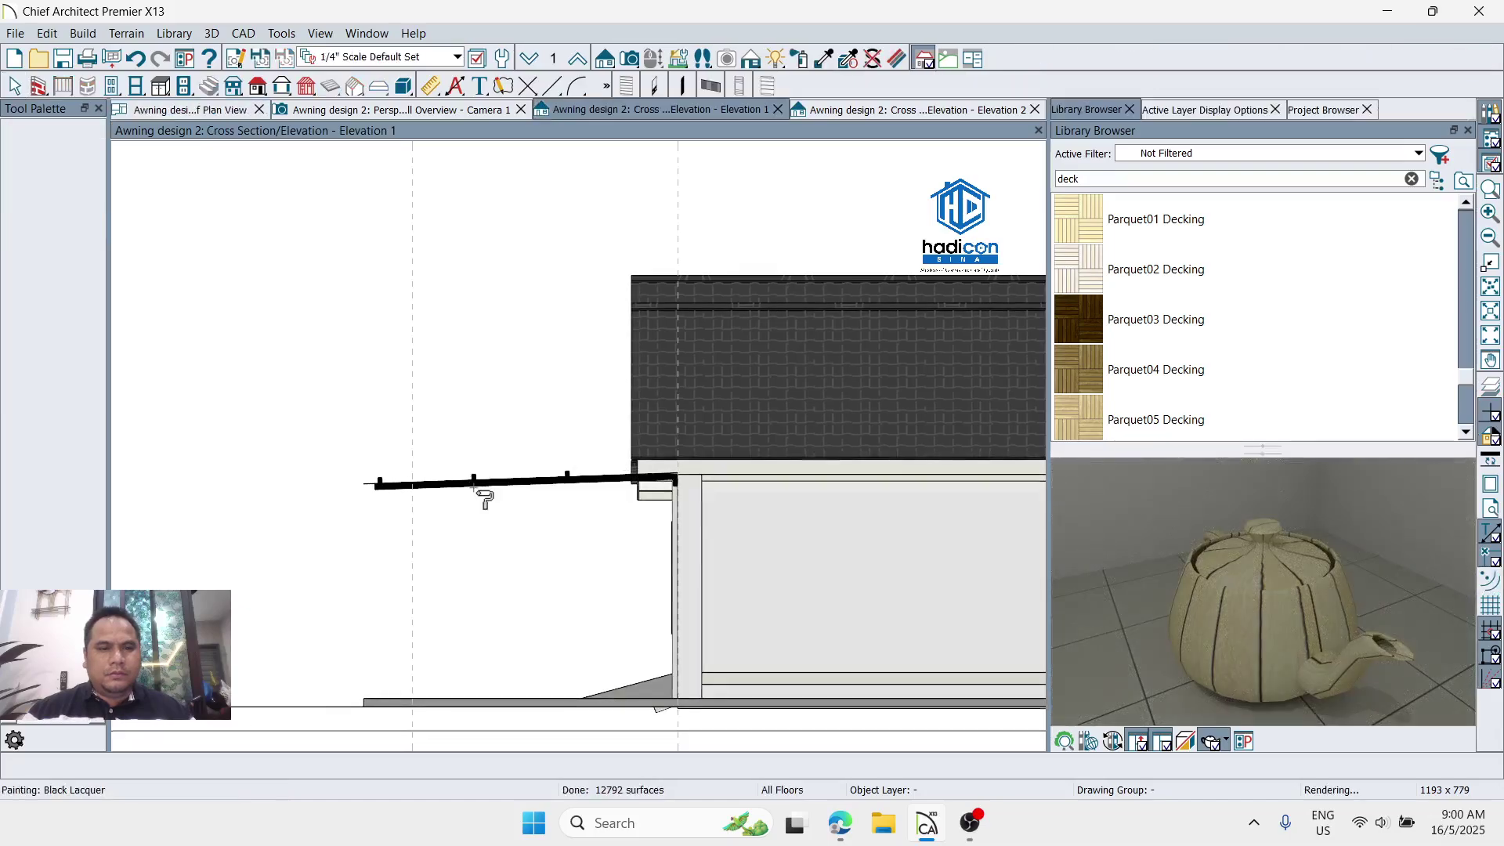
{"action": "scroll", "coordinate": [483, 496], "scroll_direction": "up", "scroll_amount": 3}
{"action": "scroll", "coordinate": [486, 498], "scroll_direction": "up", "scroll_amount": 2}
{"action": "scroll", "coordinate": [409, 530], "scroll_direction": "down", "scroll_amount": 2}
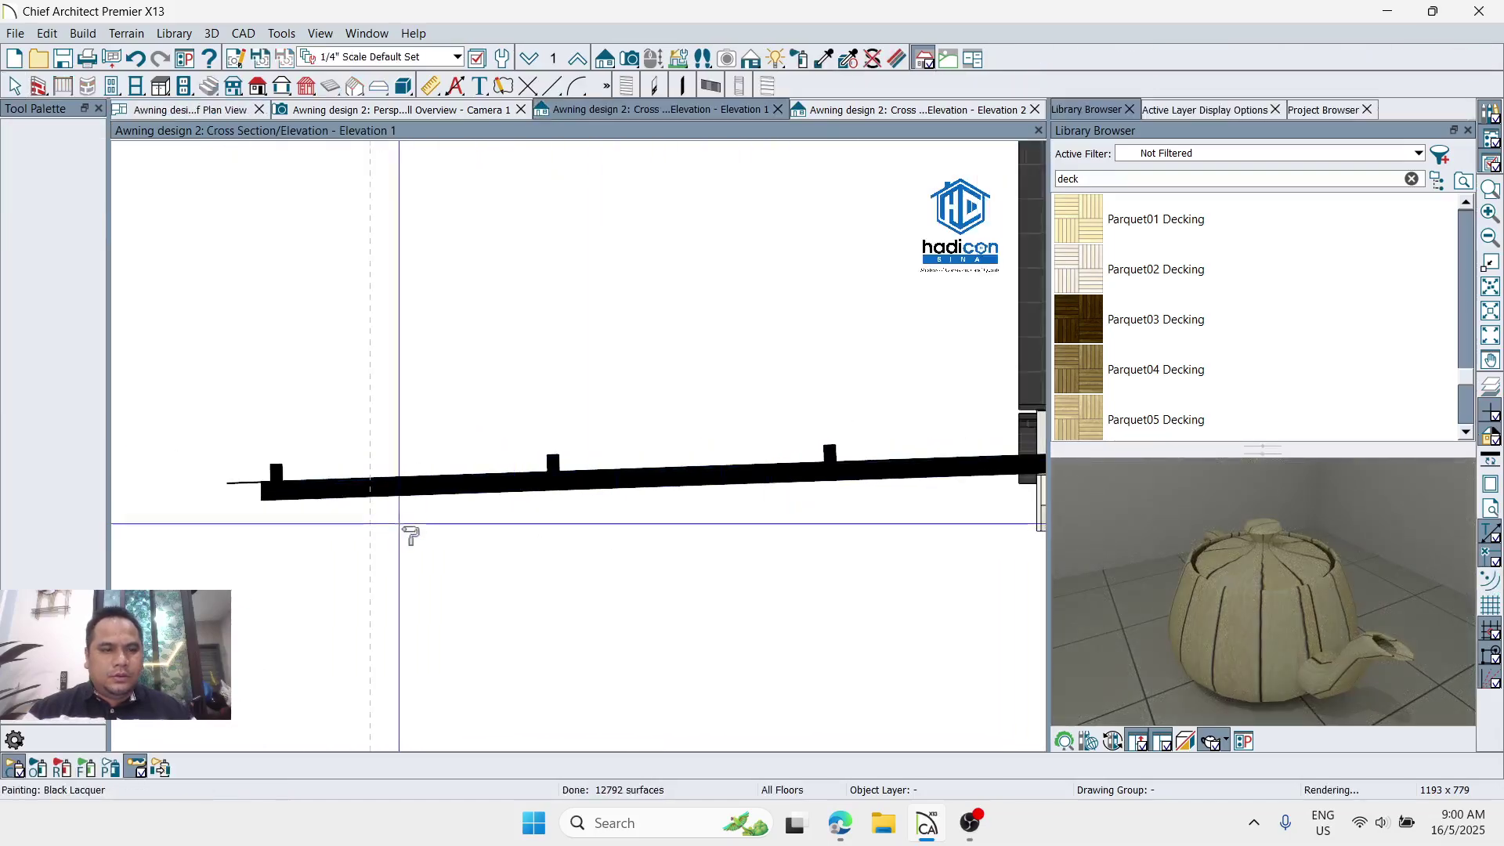
{"action": "scroll", "coordinate": [164, 431], "scroll_direction": "up", "scroll_amount": 3}
{"action": "key", "text": "space"}
Step: Lower the outermost and second purlins from above the awning roof so they sit within the depth of the rafters
{"action": "left_click", "coordinate": [295, 470]}
{"action": "scroll", "coordinate": [296, 462], "scroll_direction": "up", "scroll_amount": 3}
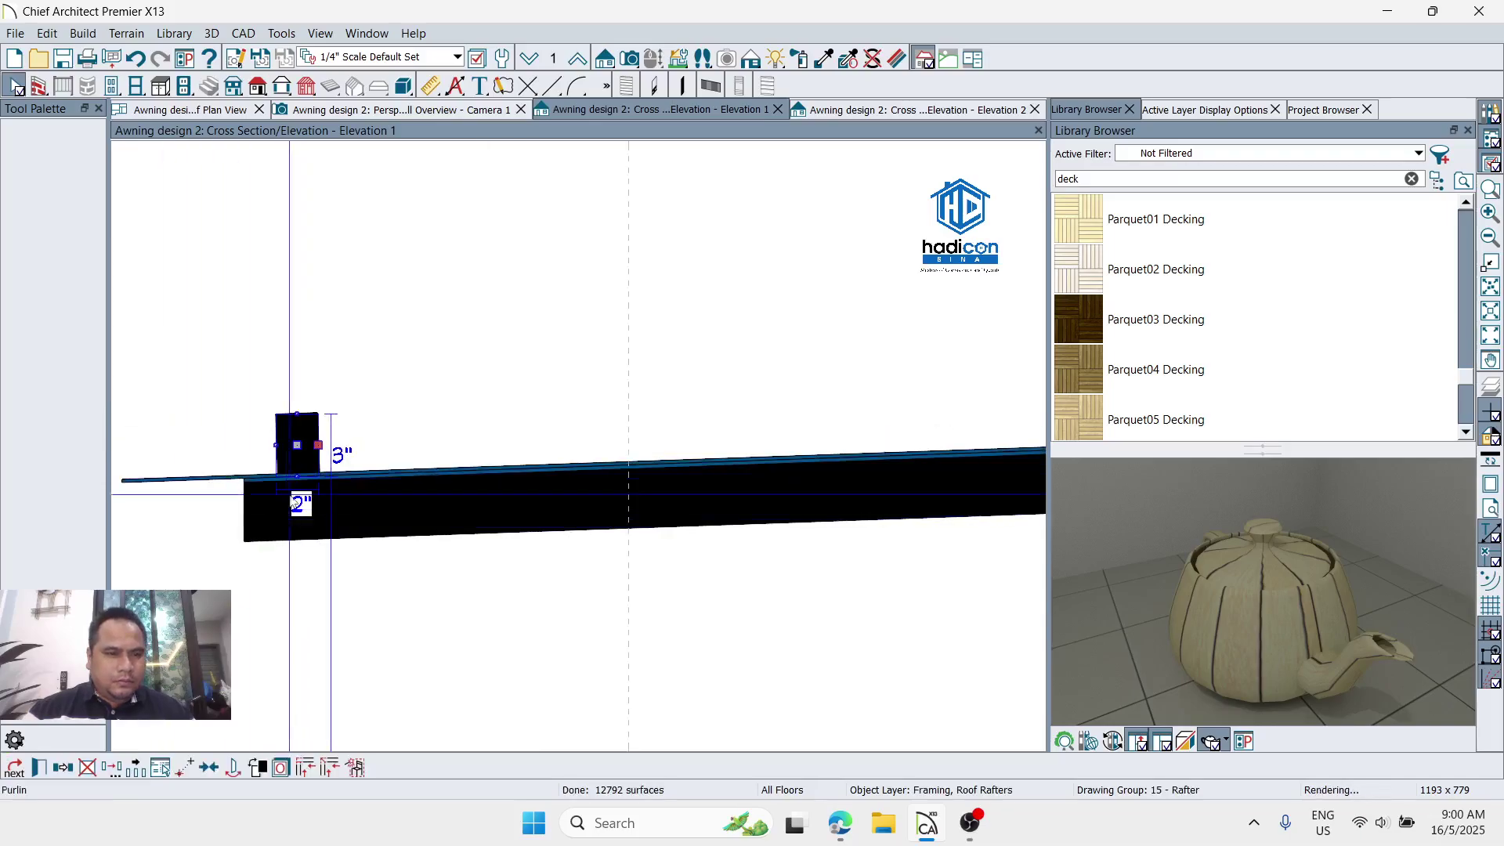
{"action": "left_click_drag", "start_coordinate": [296, 447], "coordinate": [295, 509]}
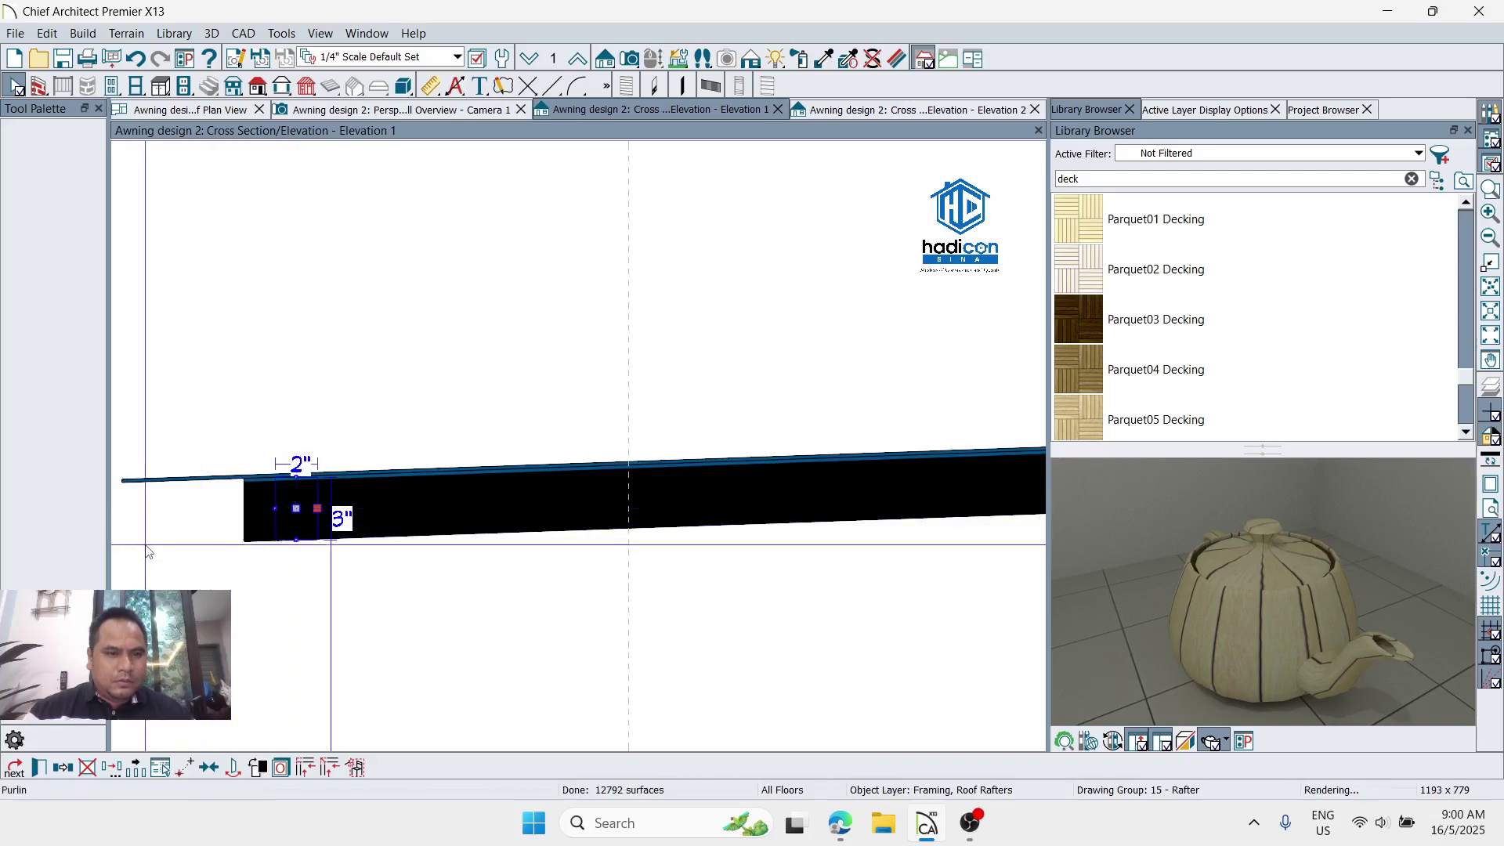
{"action": "scroll", "coordinate": [135, 540], "scroll_direction": "down", "scroll_amount": 3}
{"action": "scroll", "coordinate": [889, 572], "scroll_direction": "up", "scroll_amount": 4}
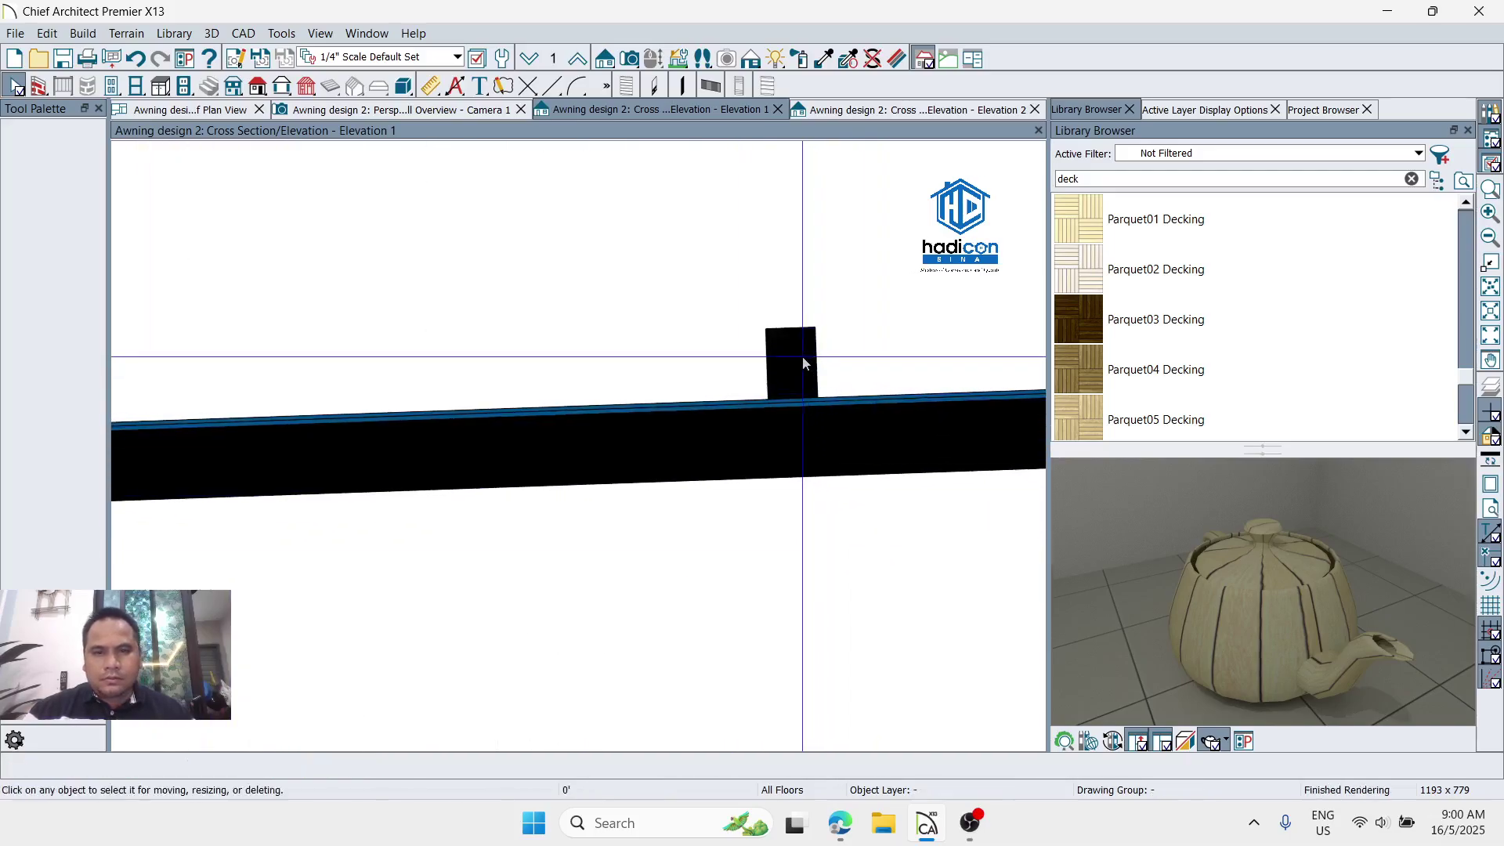
{"action": "left_click", "coordinate": [791, 362]}
{"action": "left_click_drag", "start_coordinate": [788, 366], "coordinate": [794, 439]}
{"action": "scroll", "coordinate": [972, 485], "scroll_direction": "down", "scroll_amount": 5}
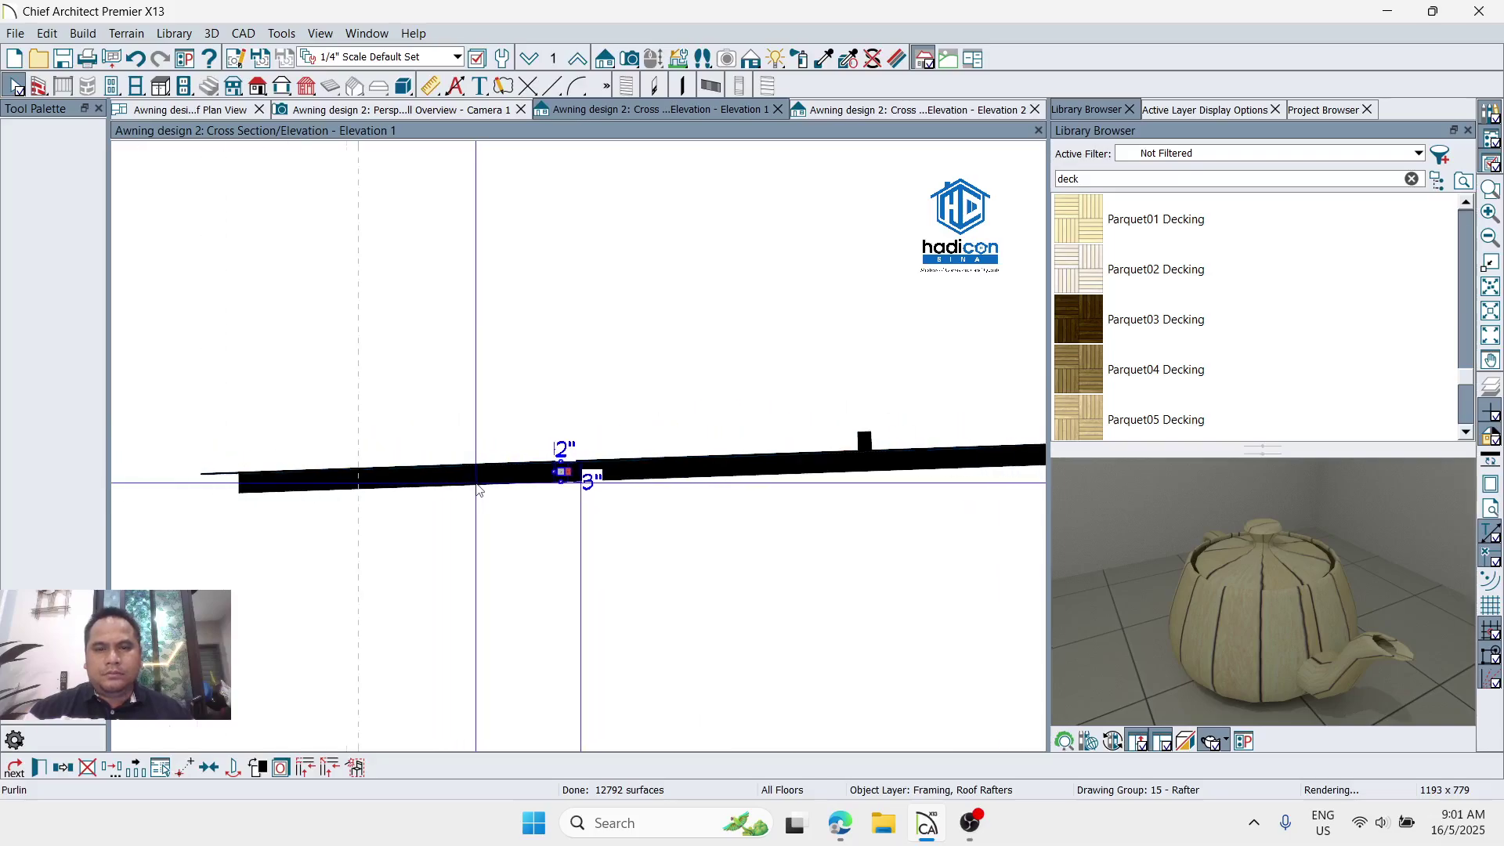
Step: Lower the third purlin from the awning's outer edge by 3 inches so it sits within the rafter depth
{"action": "scroll", "coordinate": [795, 404], "scroll_direction": "up", "scroll_amount": 6}
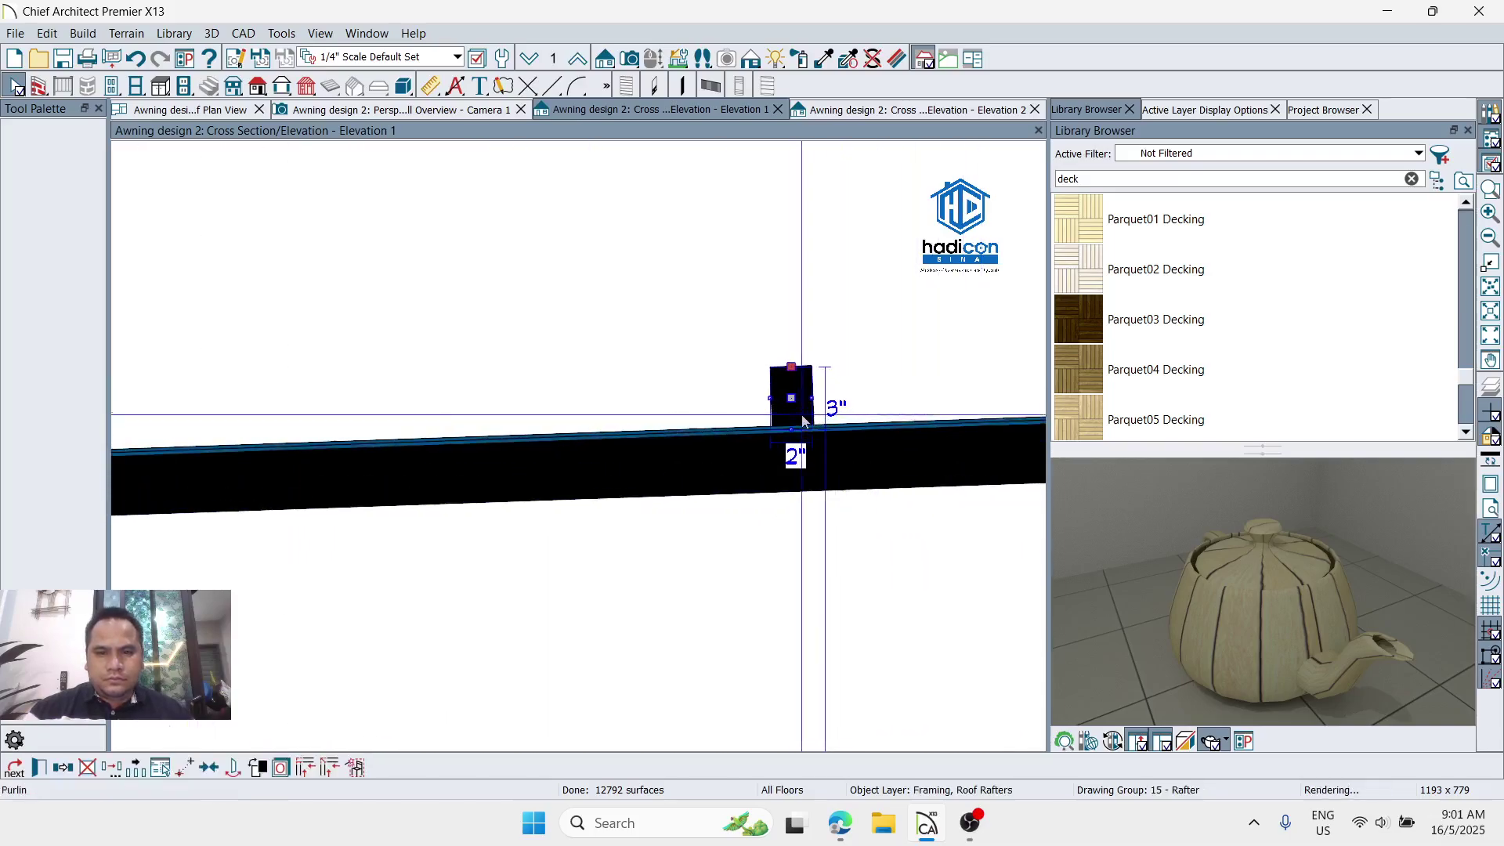
{"action": "left_click_drag", "start_coordinate": [792, 398], "coordinate": [794, 458]}
{"action": "scroll", "coordinate": [407, 468], "scroll_direction": "down", "scroll_amount": 4}
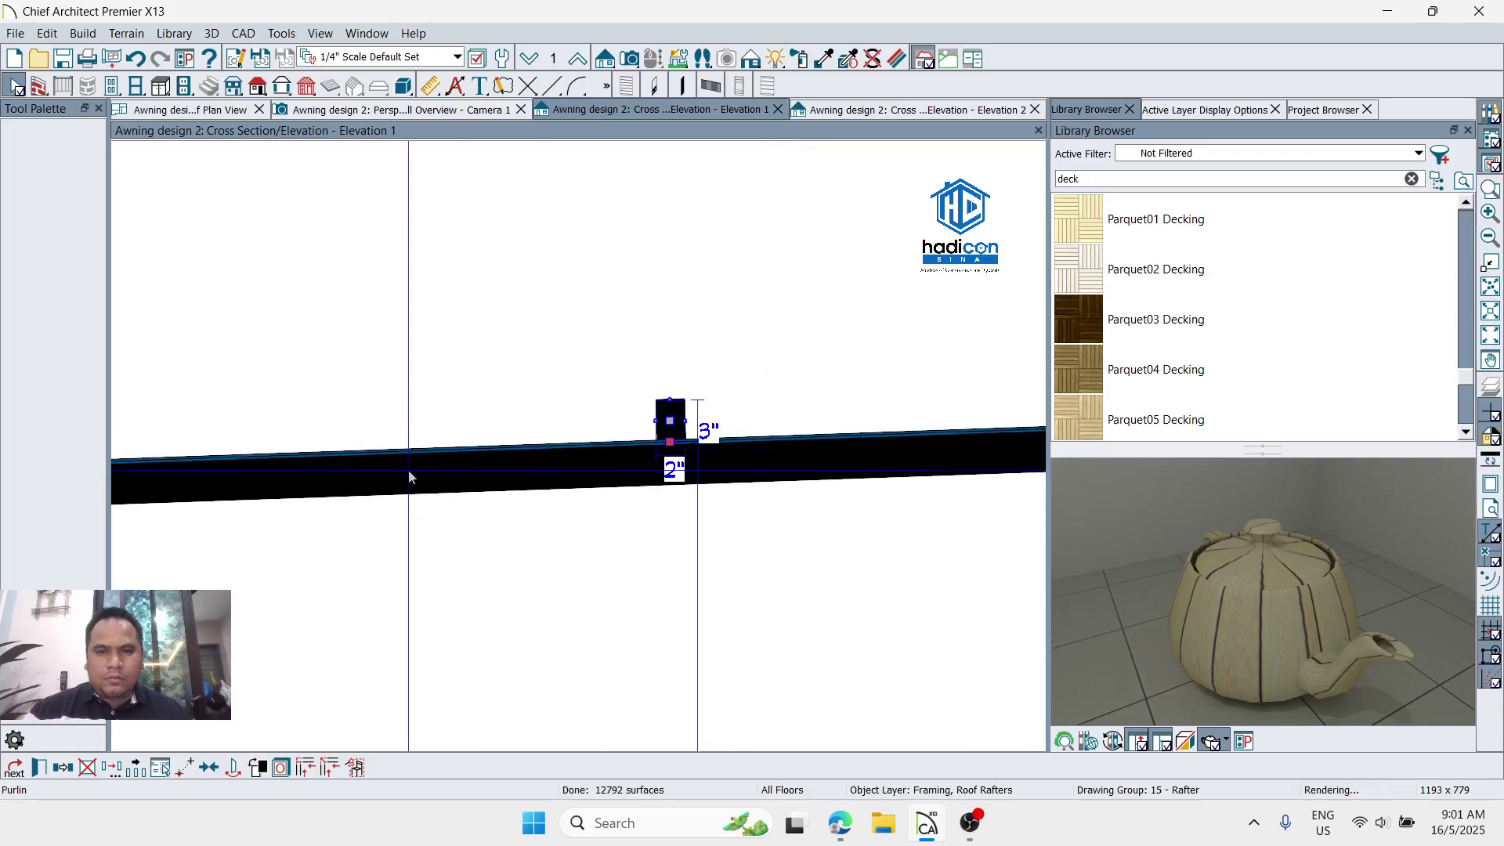
{"action": "scroll", "coordinate": [582, 454], "scroll_direction": "up", "scroll_amount": 2}
{"action": "scroll", "coordinate": [582, 454], "scroll_direction": "up", "scroll_amount": 1}
{"action": "key", "text": "Escape"}
{"action": "left_click", "coordinate": [592, 445]}
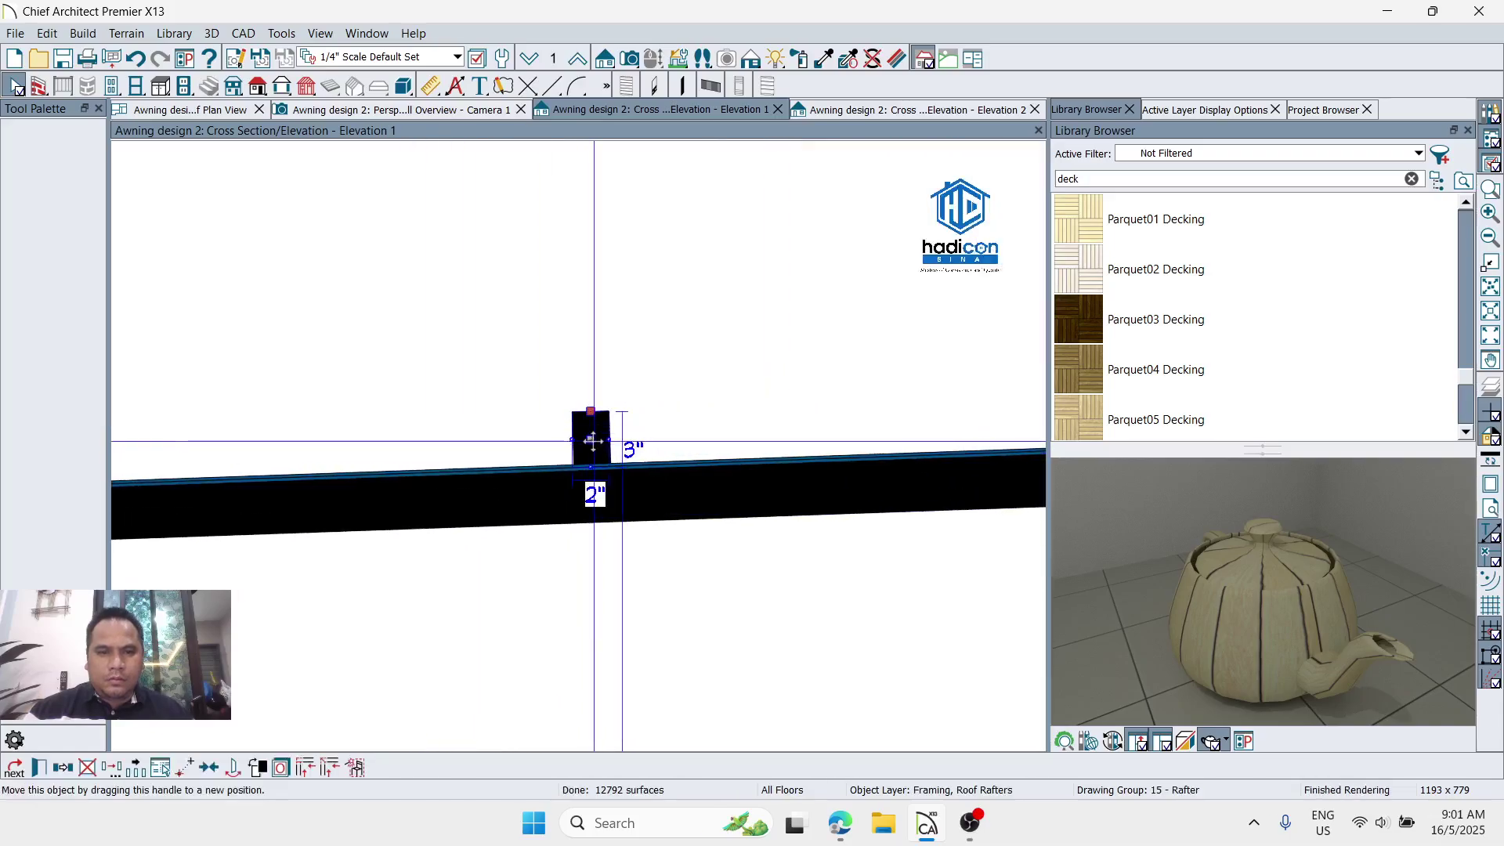
{"action": "left_click_drag", "start_coordinate": [590, 439], "coordinate": [591, 492]}
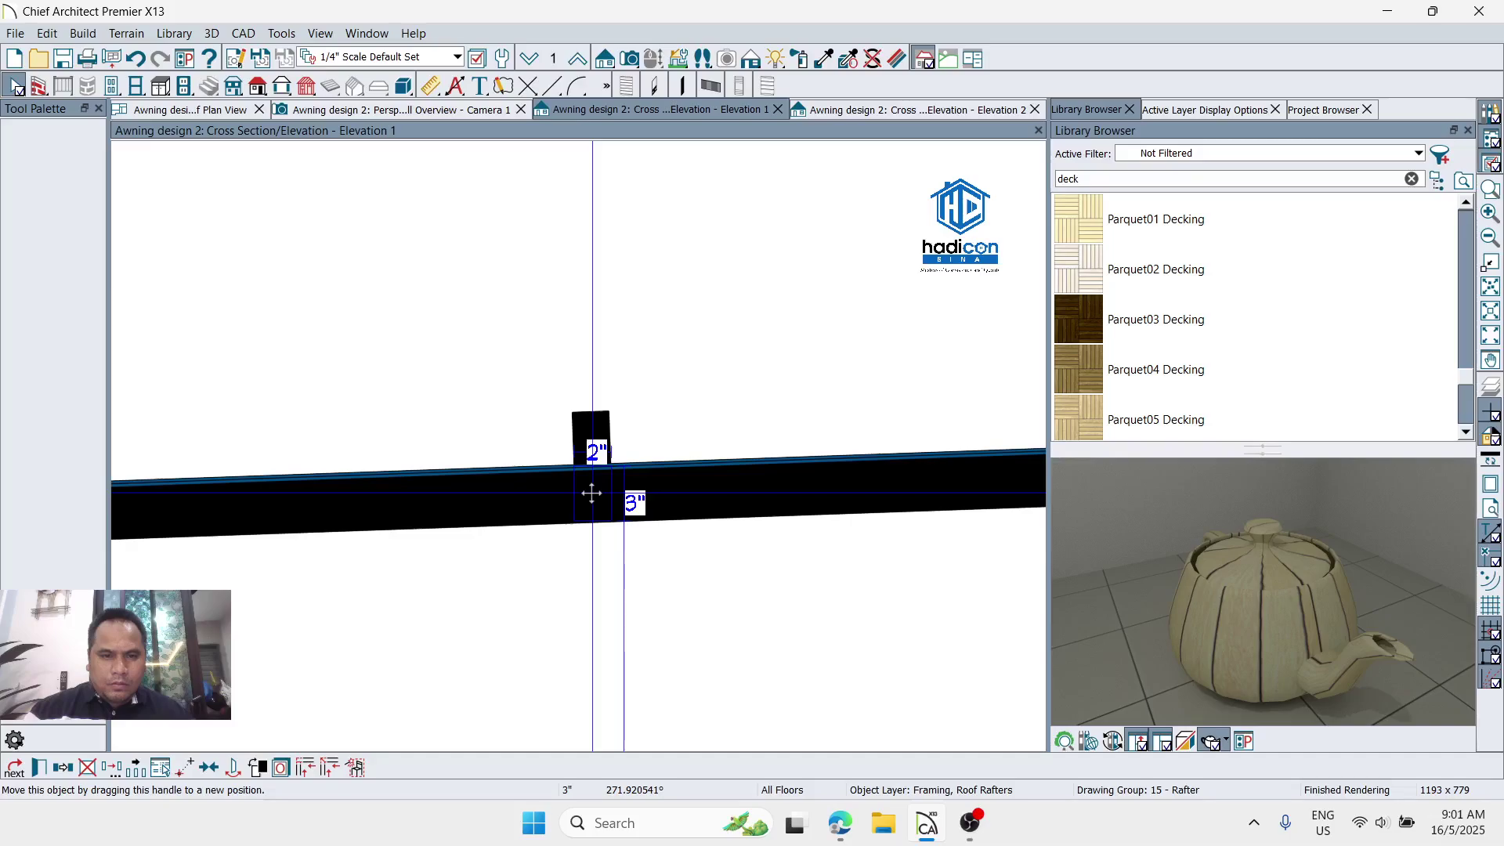
{"action": "scroll", "coordinate": [388, 463], "scroll_direction": "down", "scroll_amount": 6}
{"action": "scroll", "coordinate": [1018, 464], "scroll_direction": "down", "scroll_amount": 7}
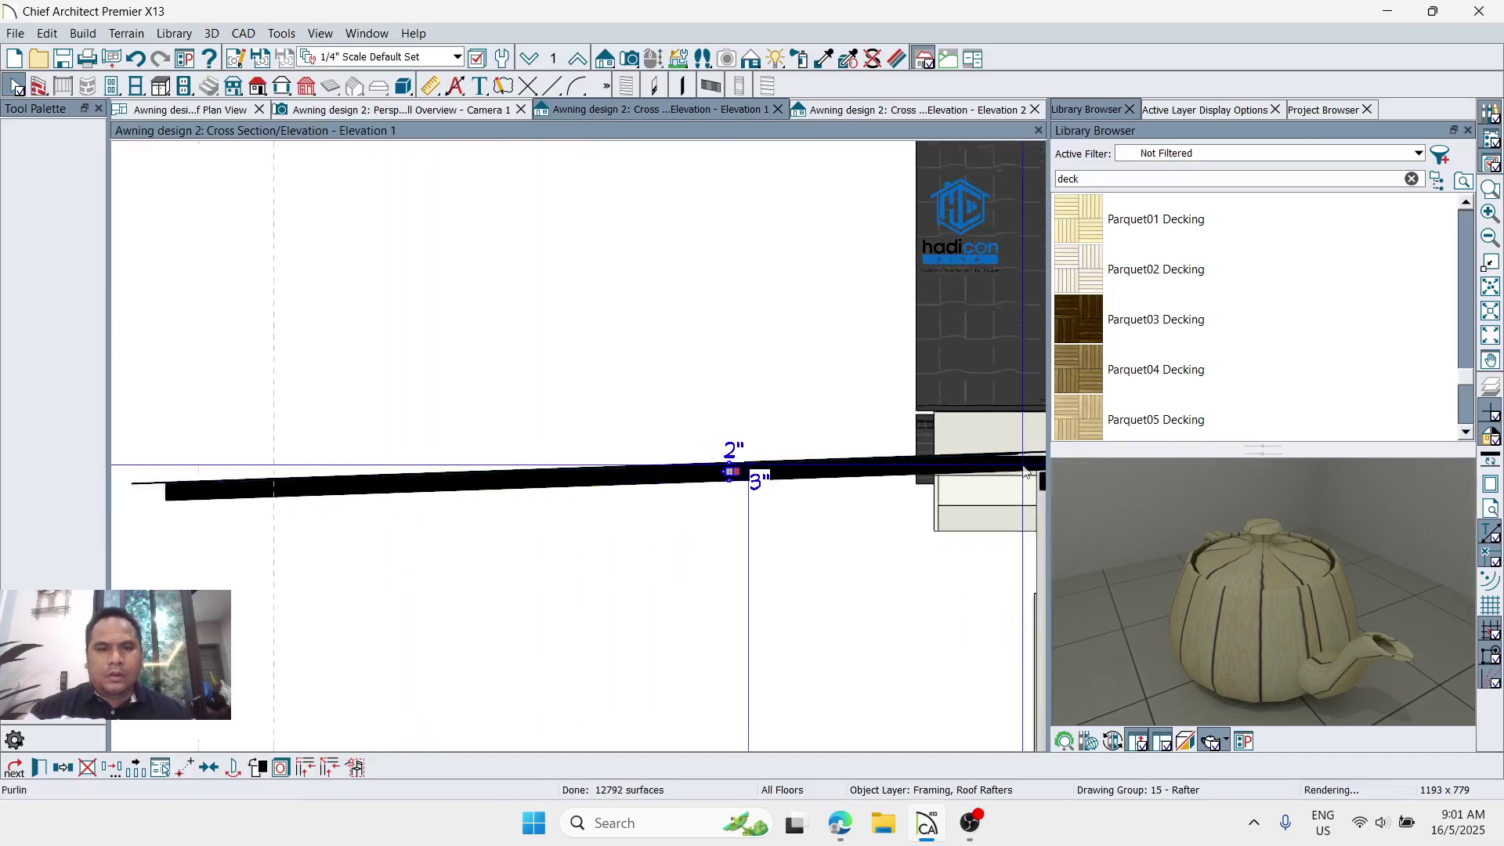
Step: Examine the purlins and rafters in Elevation 2 and from above, beneath and outside the awning in the perspective camera view
{"action": "left_click", "coordinate": [813, 110]}
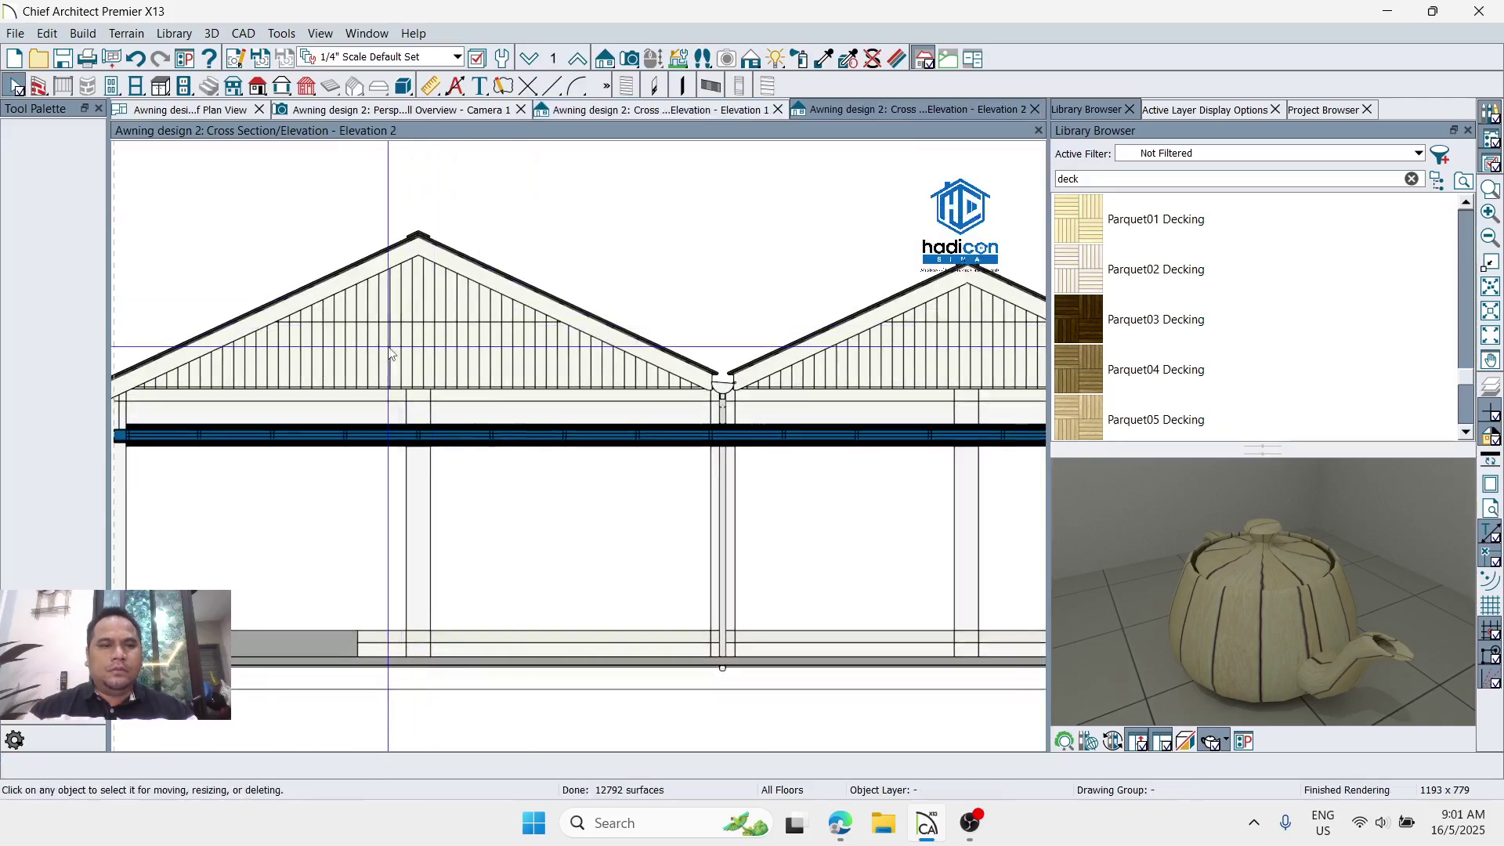
{"action": "scroll", "coordinate": [594, 418], "scroll_direction": "up", "scroll_amount": 2}
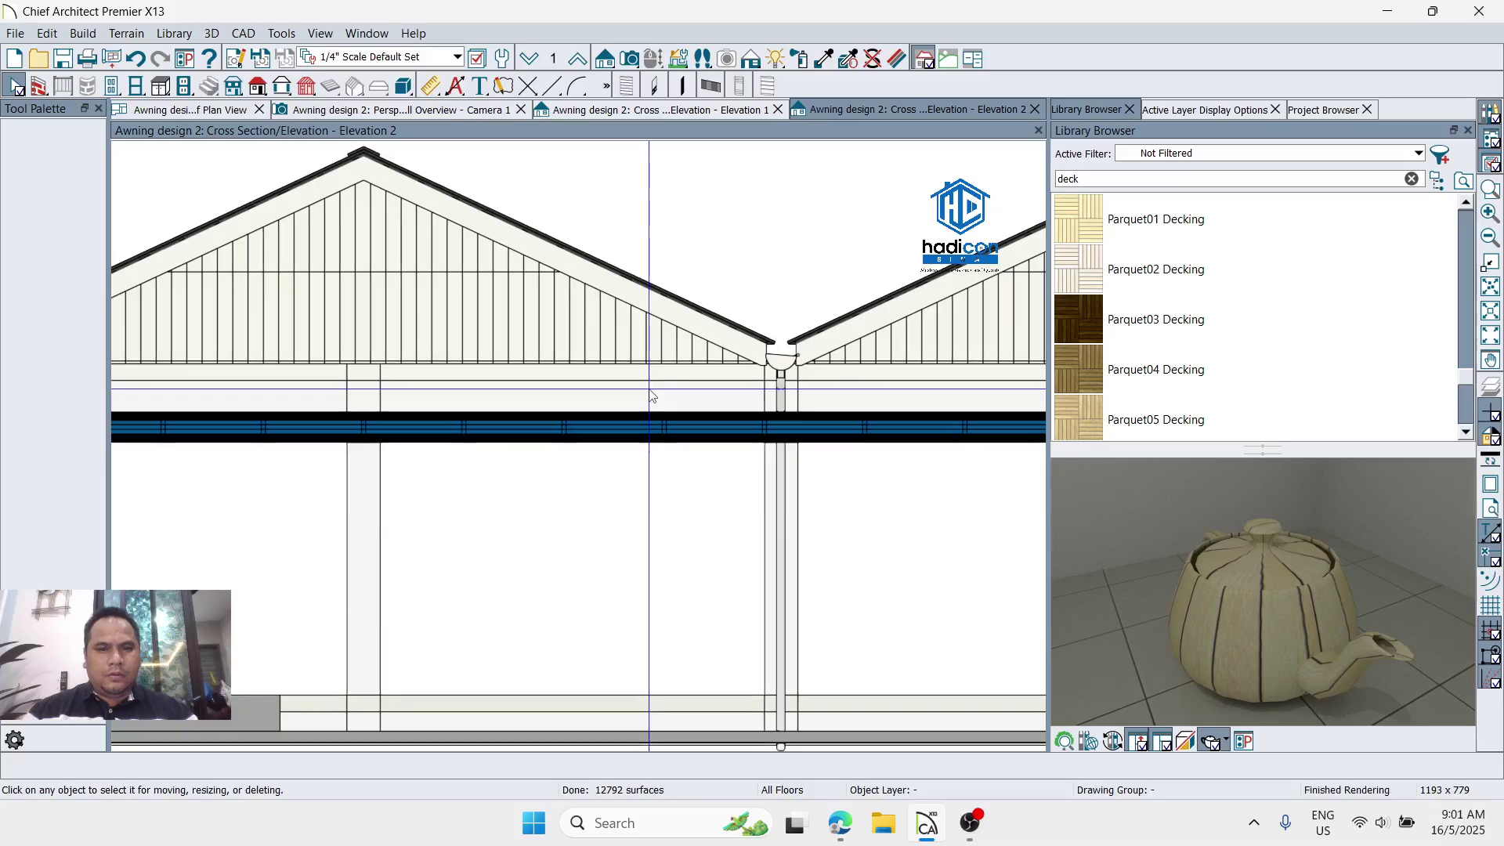
{"action": "left_click", "coordinate": [304, 106]}
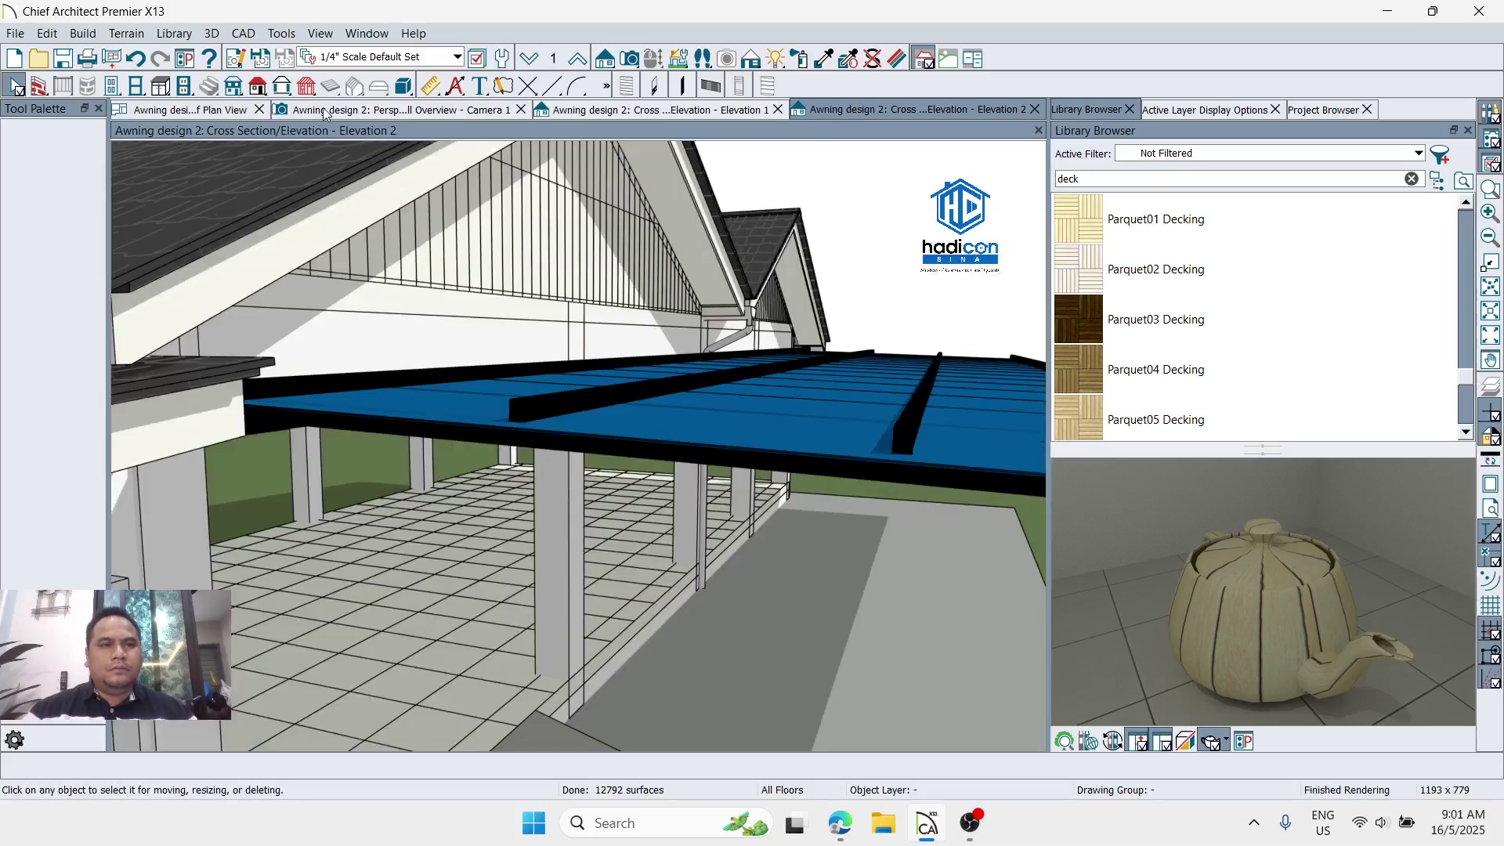
{"action": "left_click_drag", "start_coordinate": [449, 302], "coordinate": [473, 318]}
{"action": "key", "text": "space"}
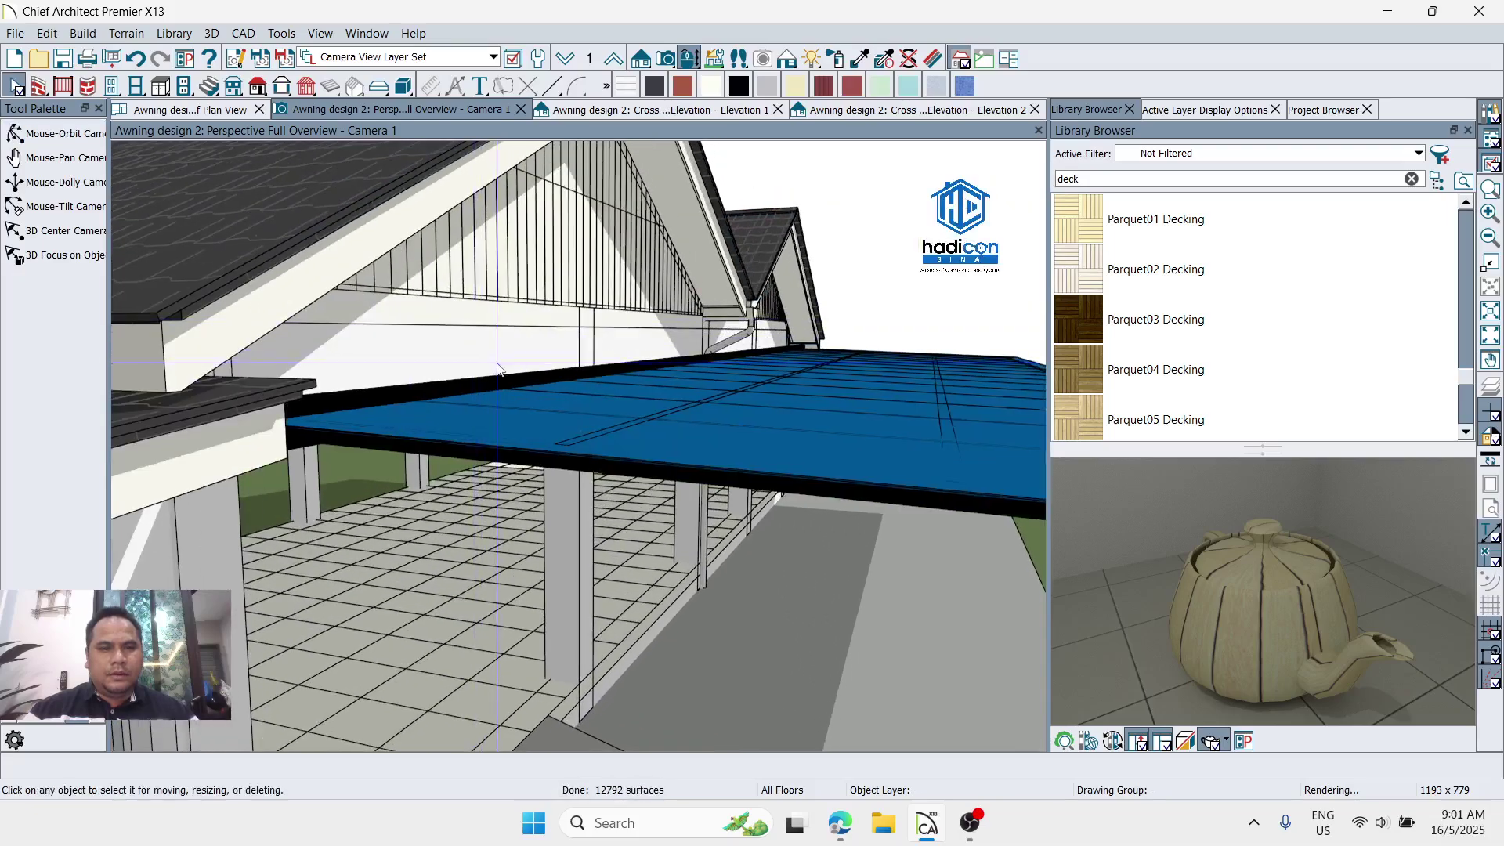
{"action": "left_click", "coordinate": [491, 378]}
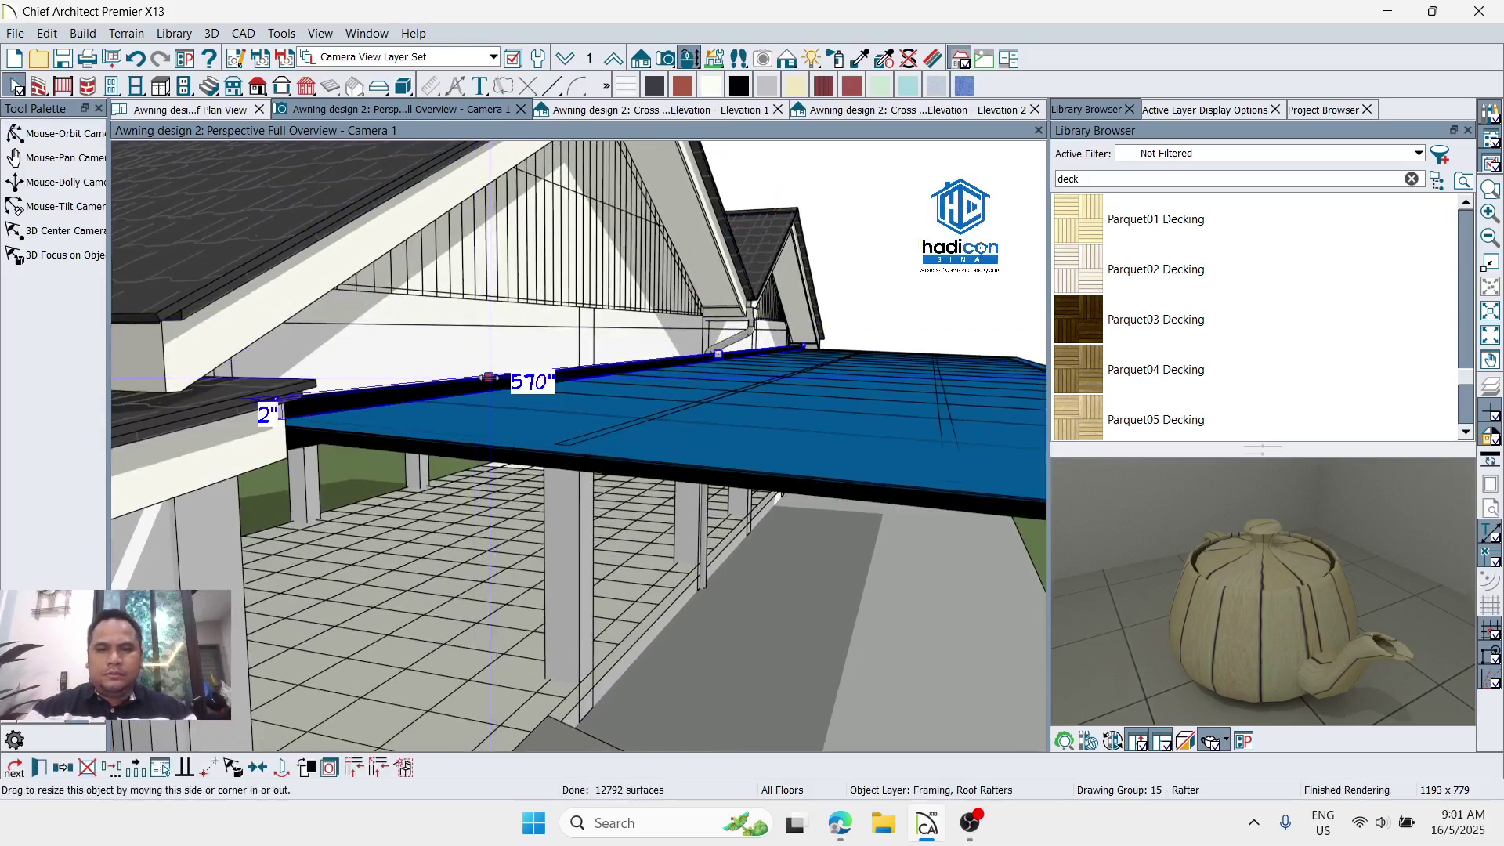
{"action": "key", "text": "Escape"}
{"action": "key", "text": "space"}
{"action": "left_click_drag", "start_coordinate": [682, 373], "coordinate": [593, 229]}
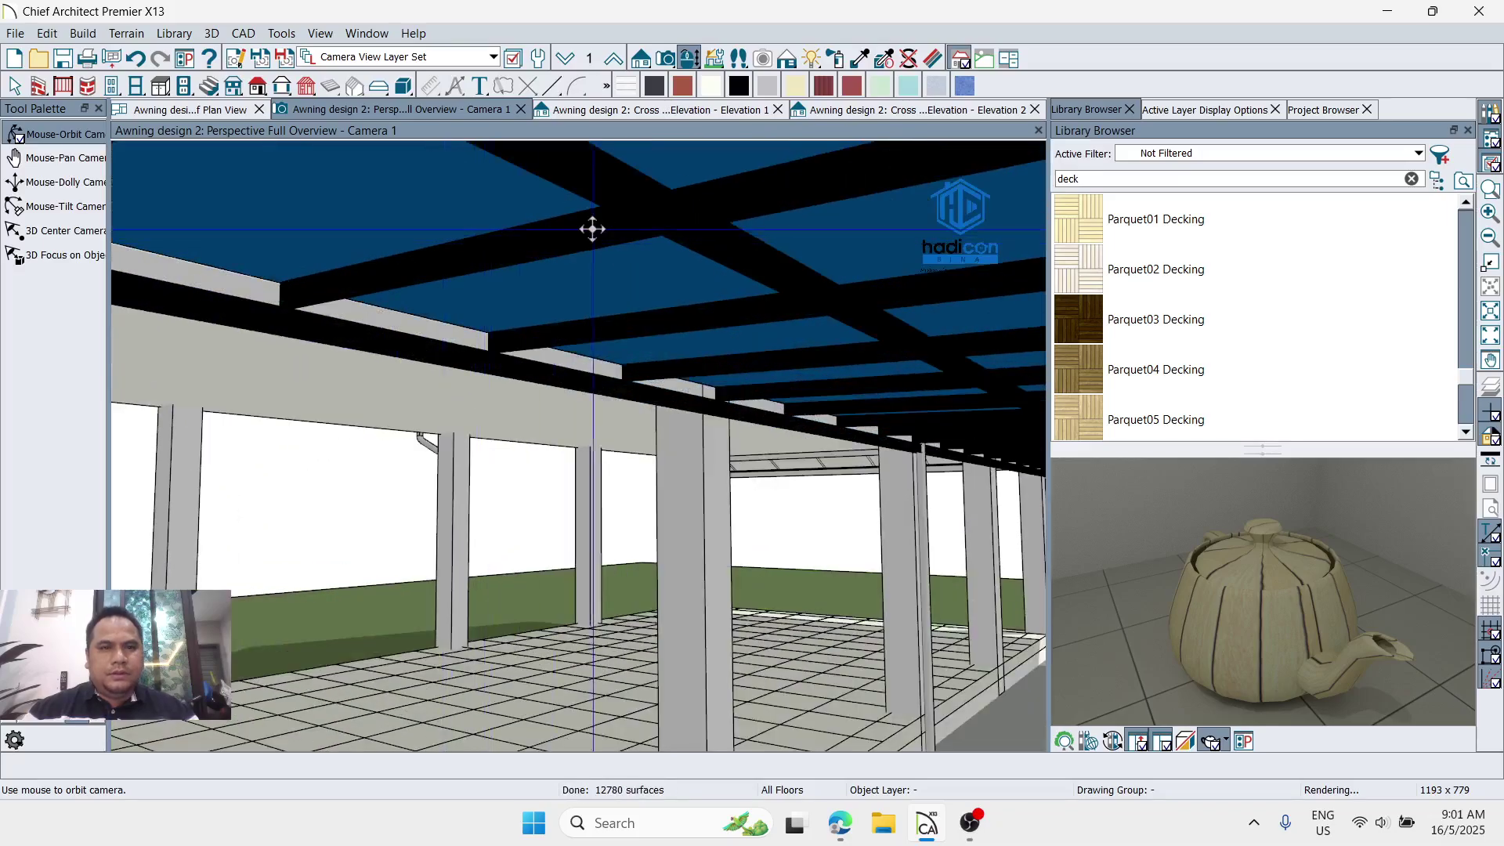
{"action": "left_click_drag", "start_coordinate": [693, 233], "coordinate": [566, 307]}
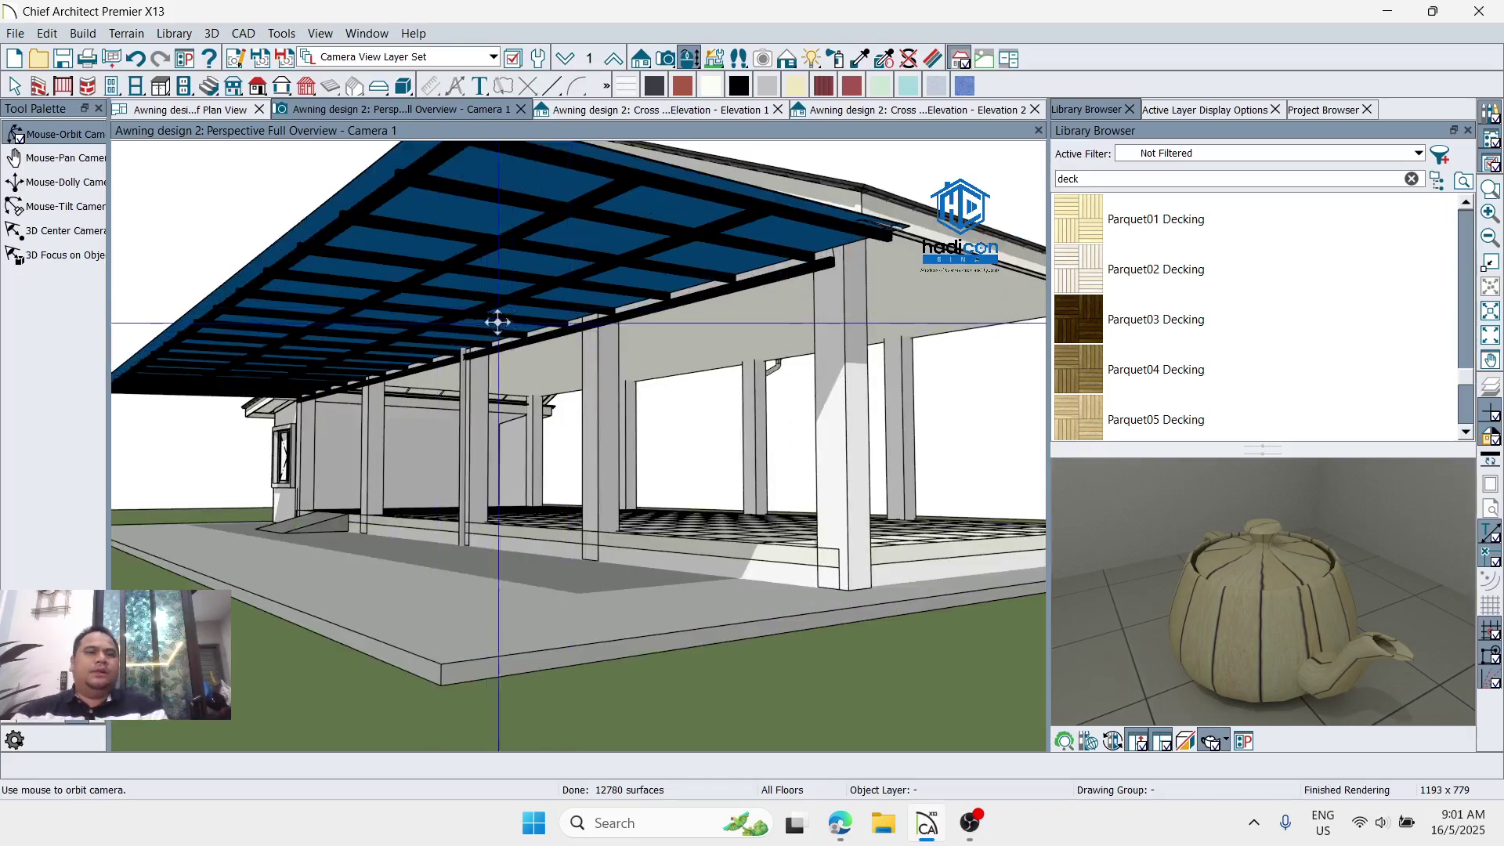
{"action": "left_click_drag", "start_coordinate": [714, 305], "coordinate": [705, 304]}
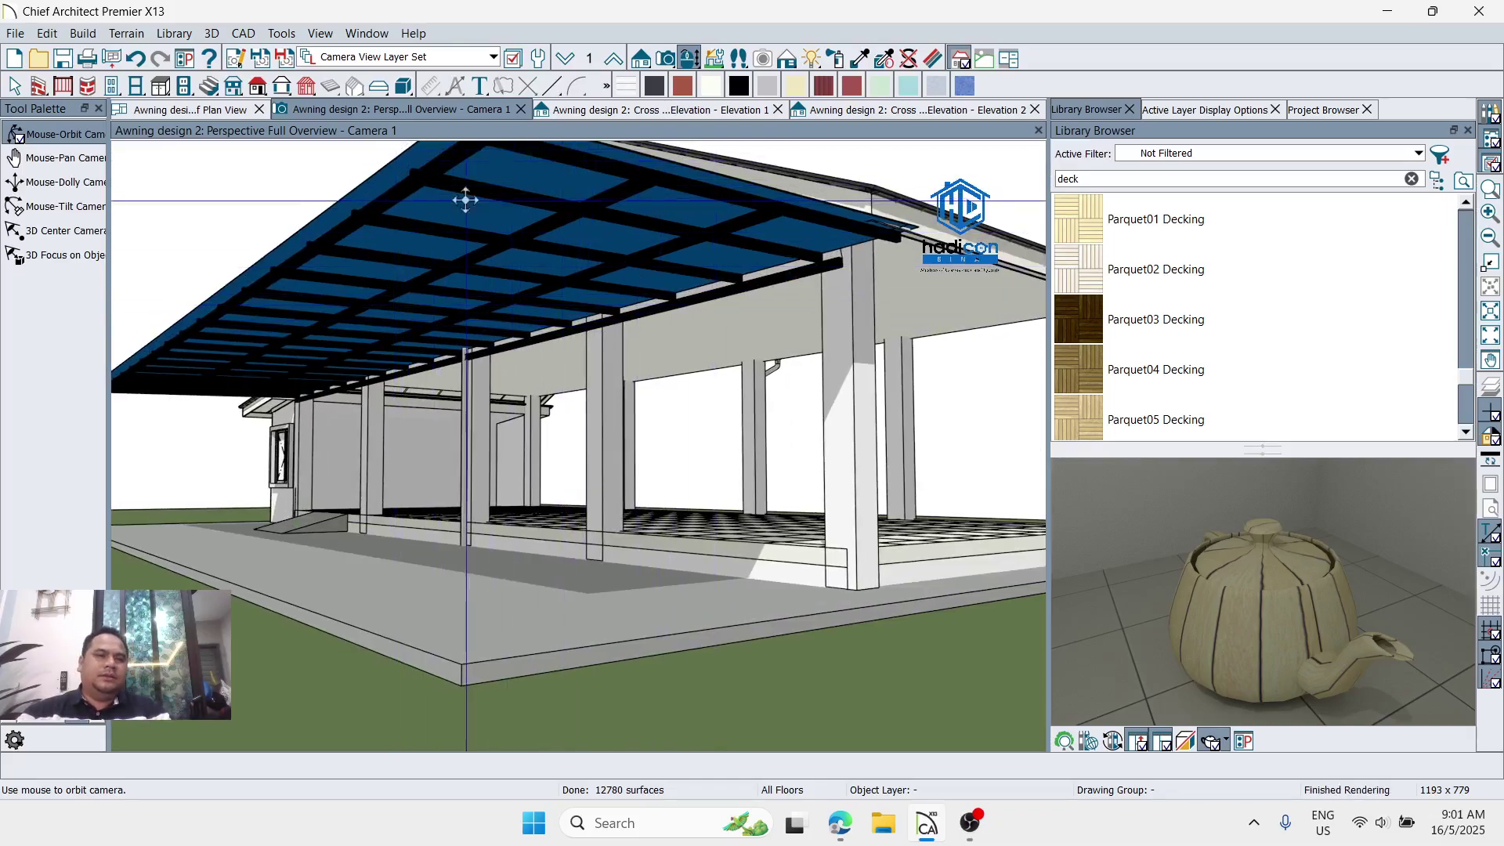
{"action": "left_click_drag", "start_coordinate": [465, 199], "coordinate": [551, 344]}
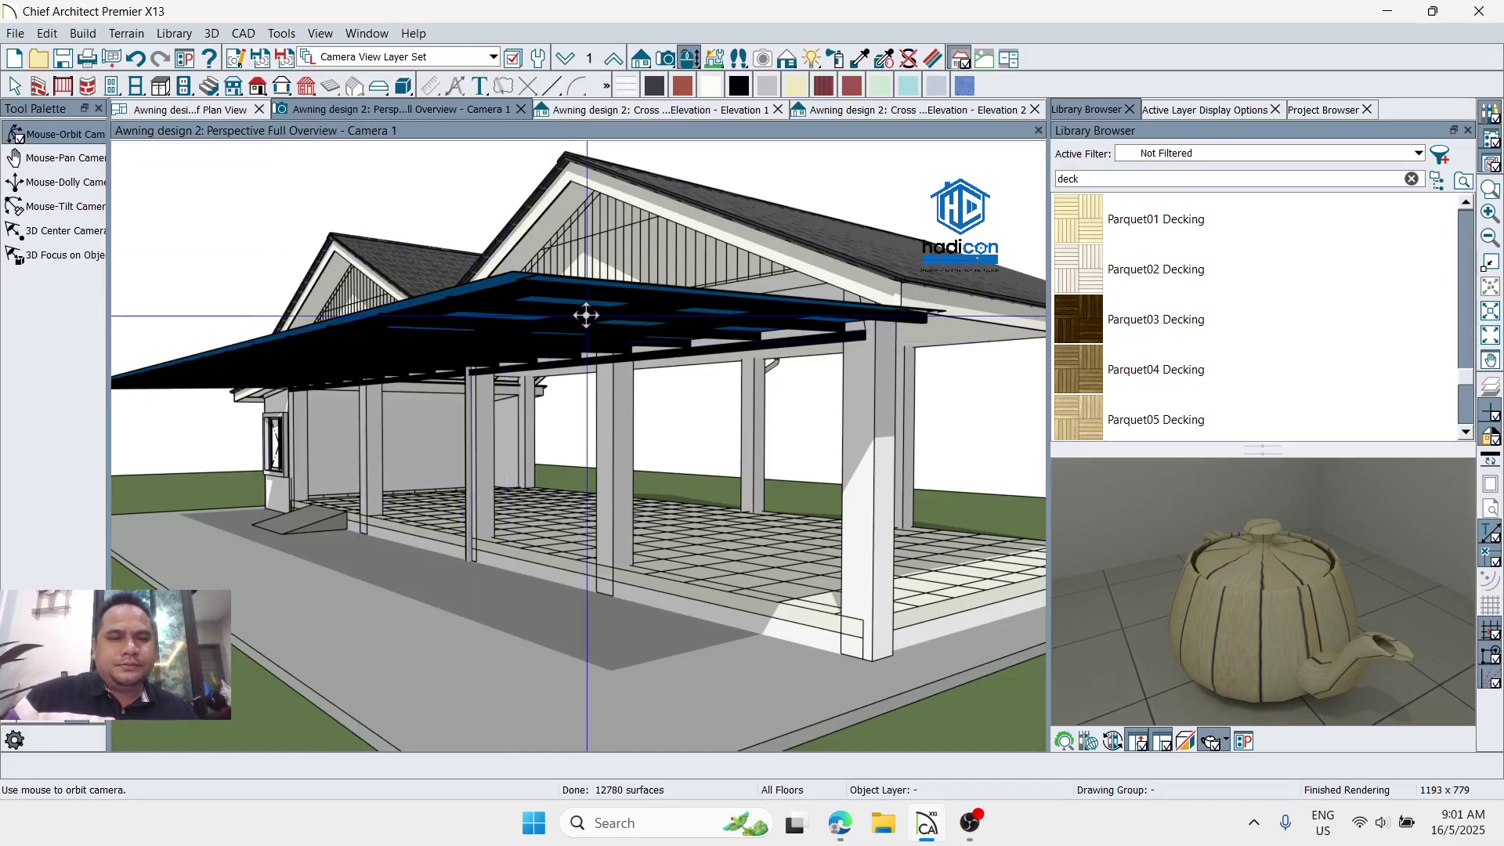
{"action": "left_click_drag", "start_coordinate": [580, 305], "coordinate": [616, 315]}
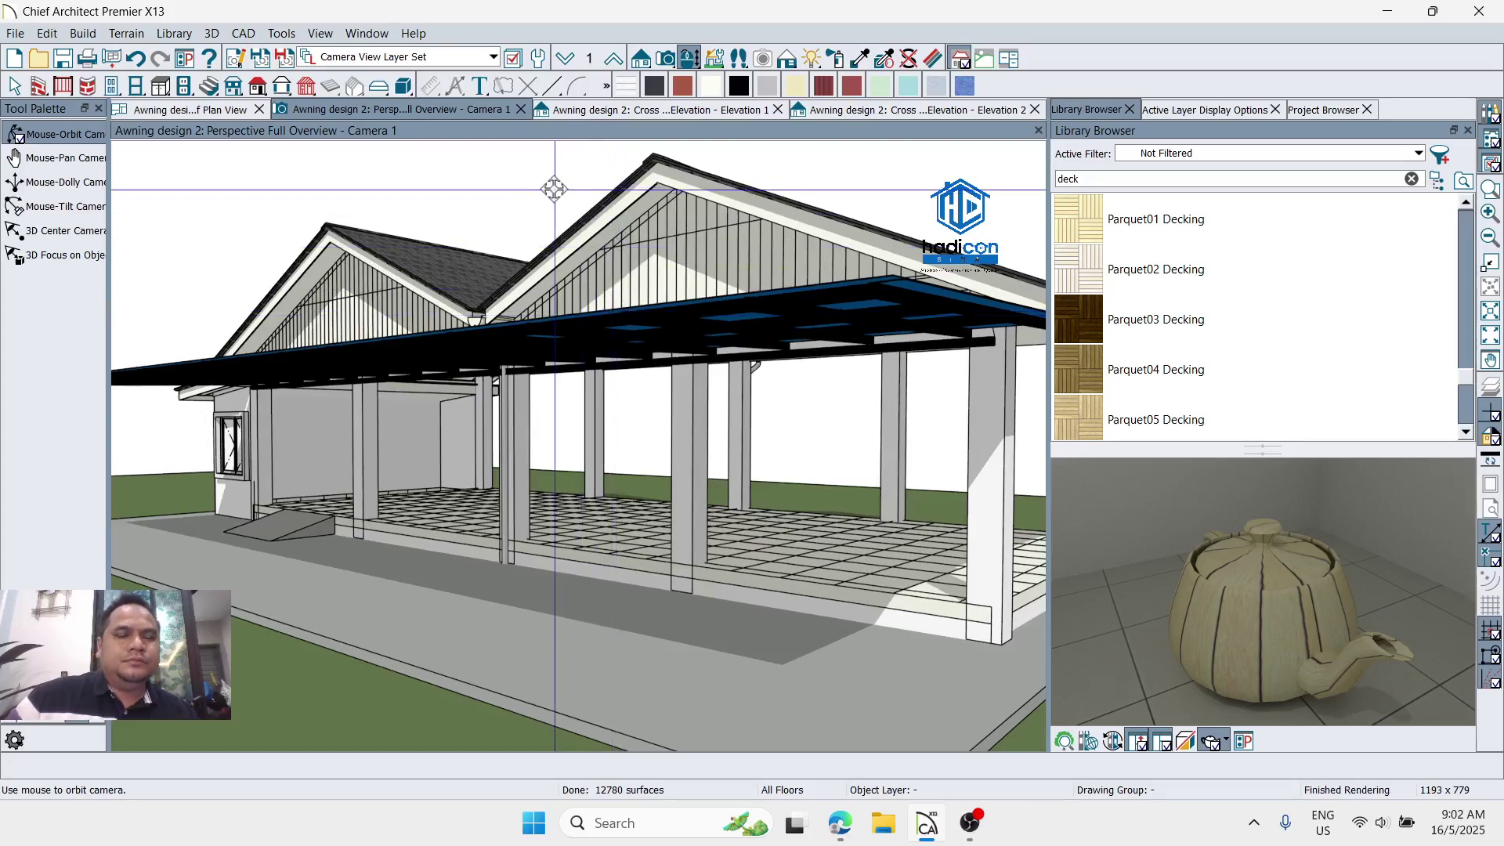
Step: In the roof plan view, place a framing post on the outermost purlin near the awning's outer corner
{"action": "left_click", "coordinate": [233, 112]}
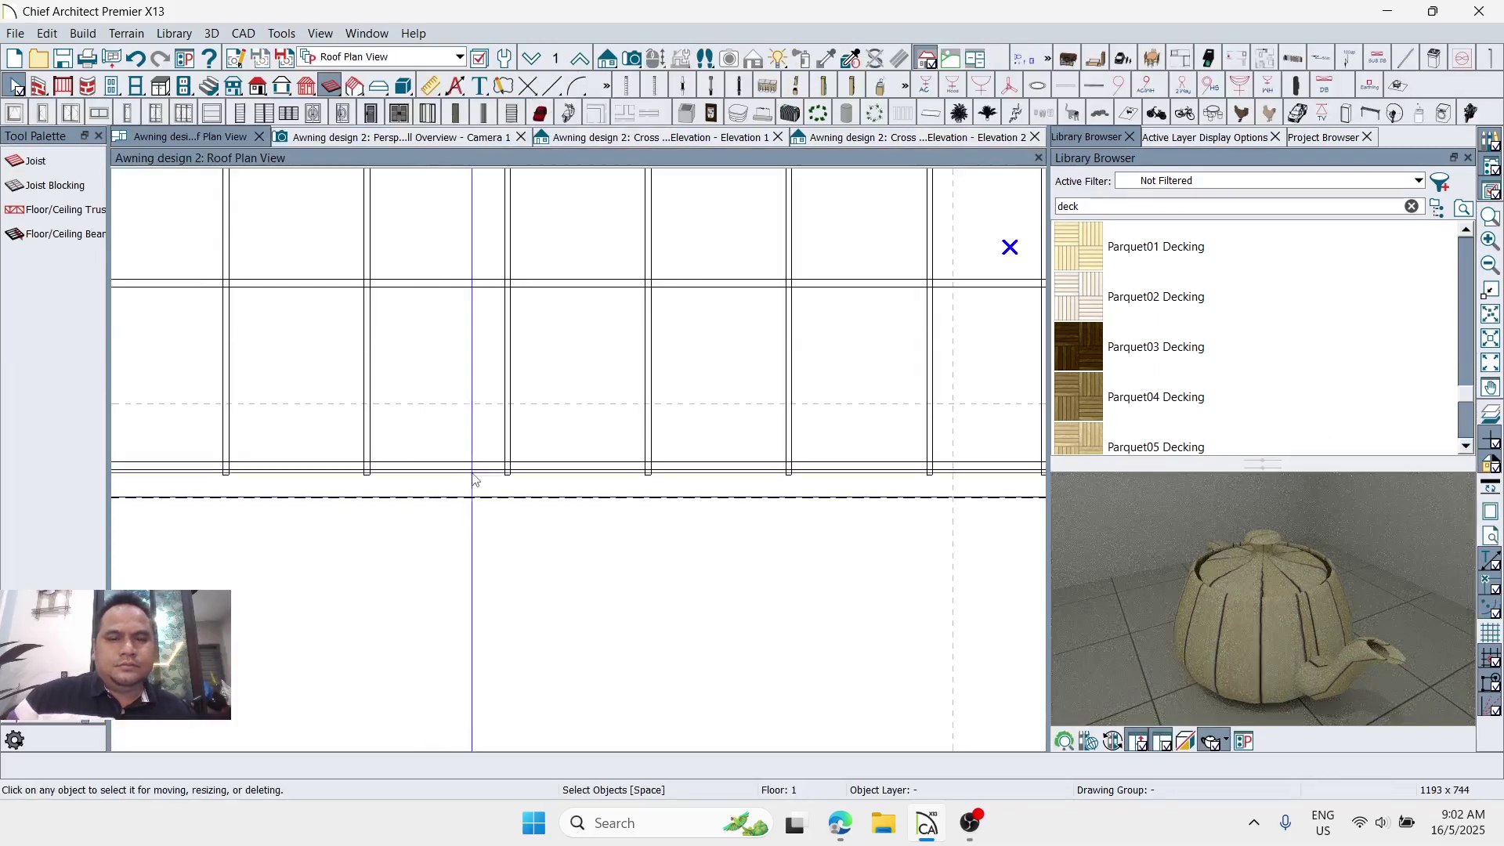
{"action": "scroll", "coordinate": [705, 501], "scroll_direction": "up", "scroll_amount": 5}
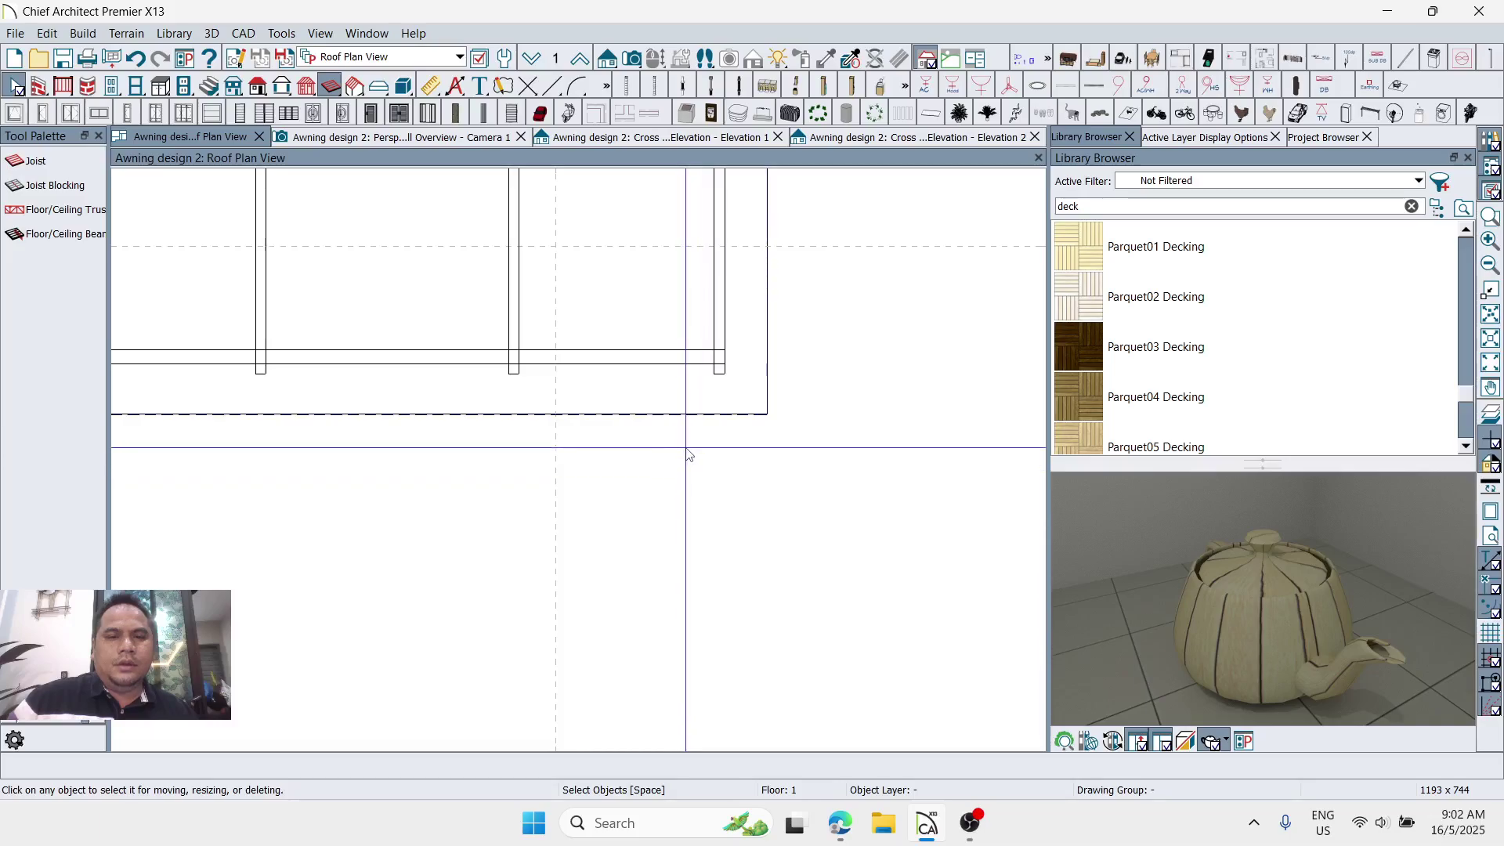
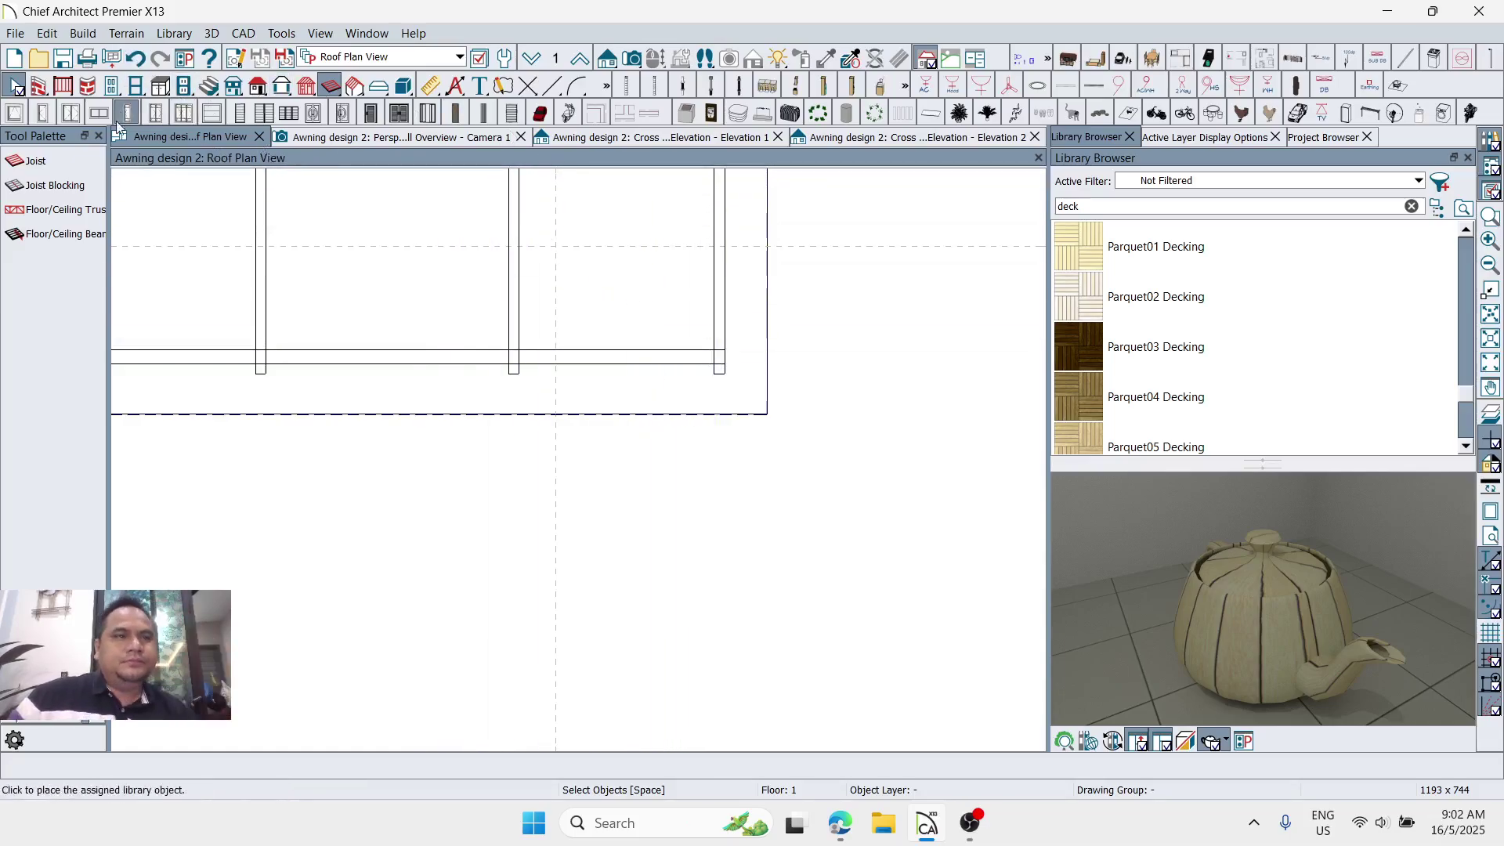
{"action": "left_click", "coordinate": [307, 84]}
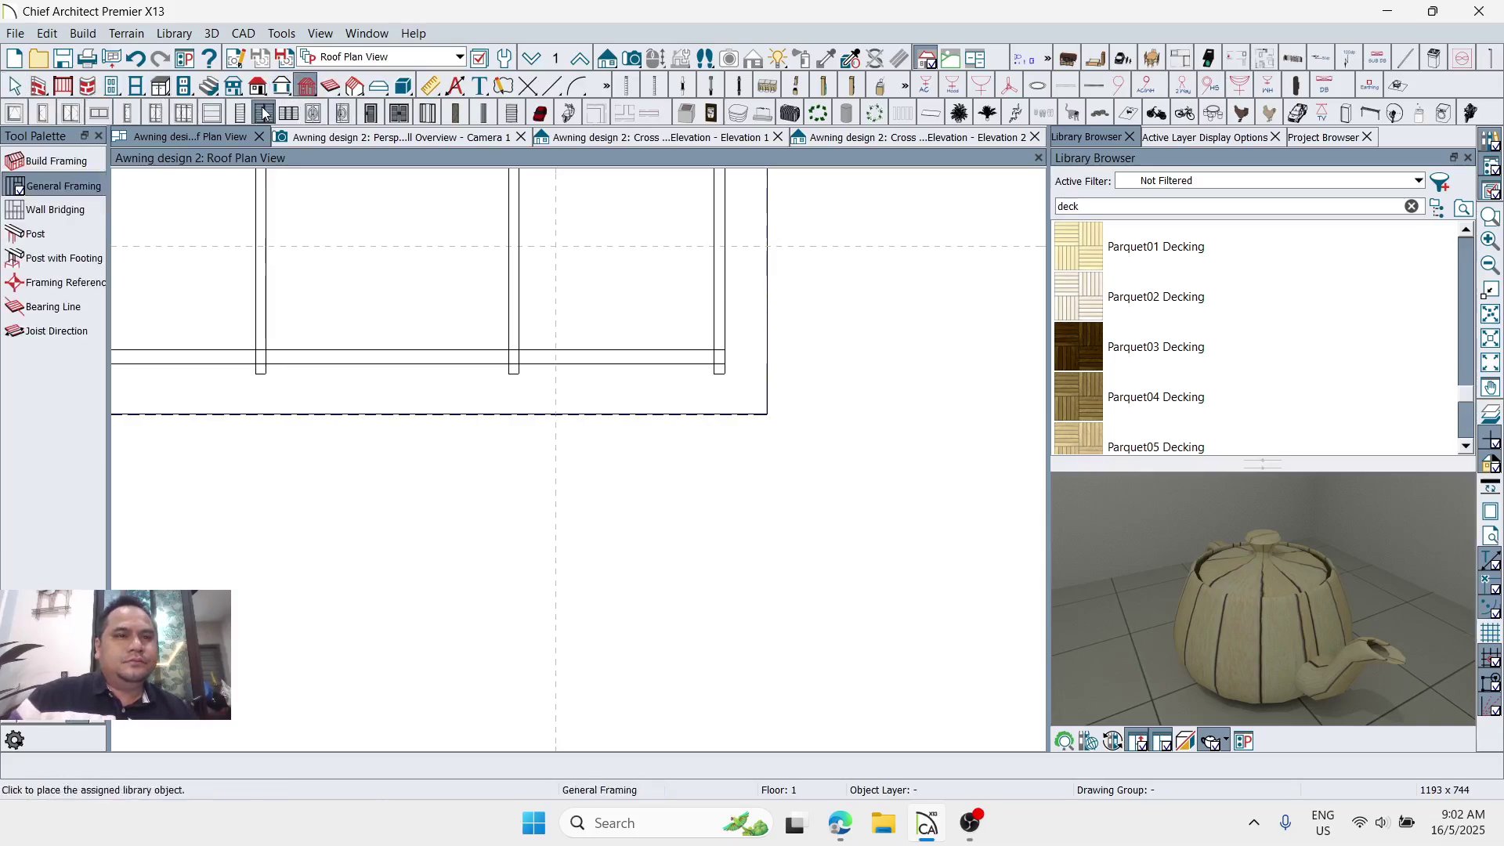
{"action": "left_click", "coordinate": [35, 233]}
{"action": "scroll", "coordinate": [573, 441], "scroll_direction": "up", "scroll_amount": 1}
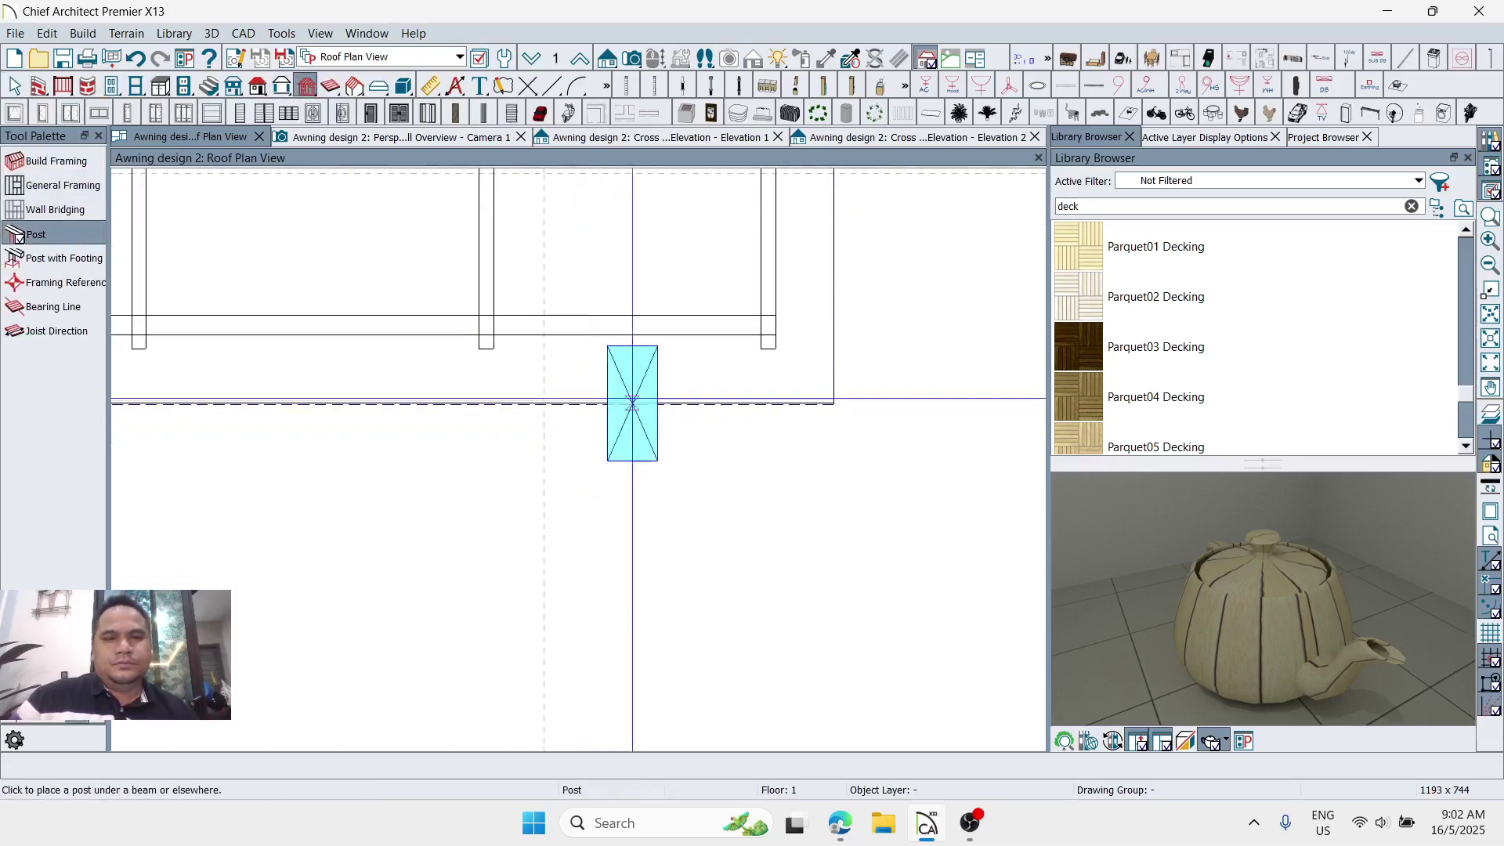
{"action": "left_click", "coordinate": [706, 316]}
{"action": "left_click", "coordinate": [791, 433]}
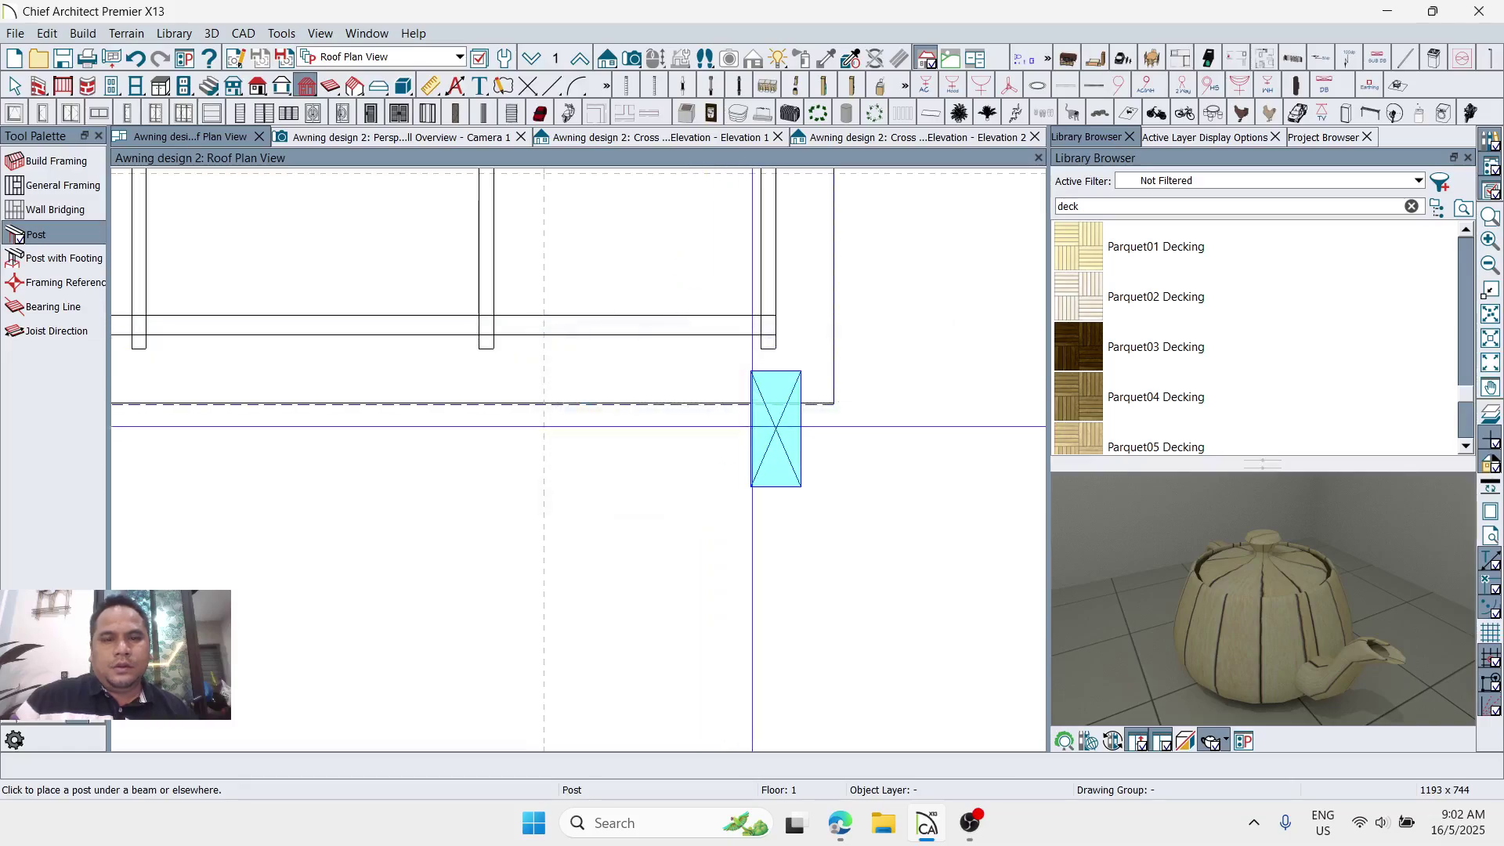
{"action": "left_click", "coordinate": [715, 339]}
{"action": "left_click", "coordinate": [739, 434]}
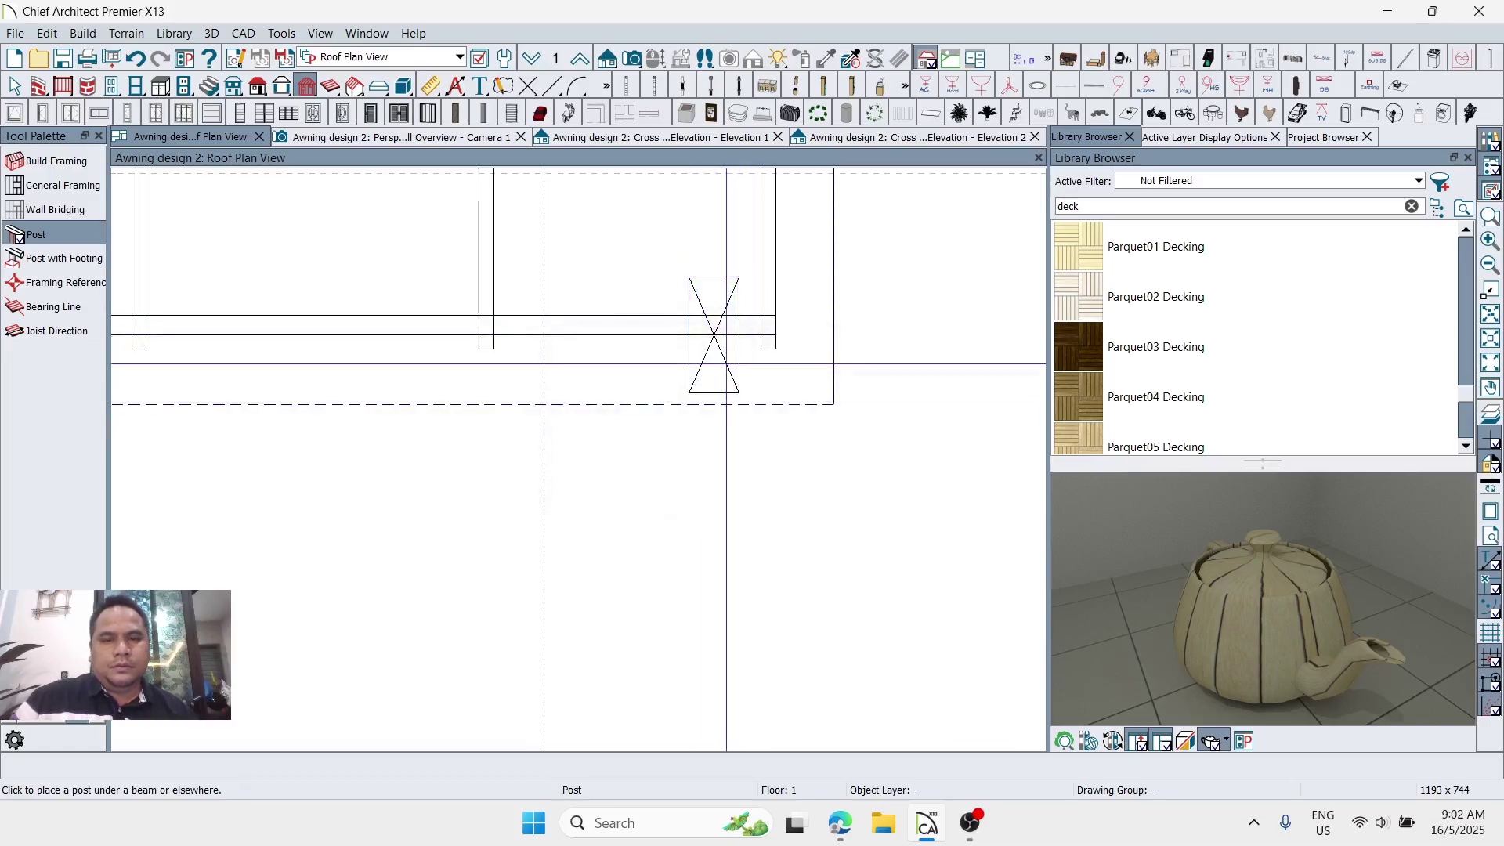
Step: Change the new corner post to type Steel-Box with Width 1 and Width 2 both 4 inches
{"action": "key", "text": "space"}
{"action": "left_click", "coordinate": [726, 366]}
{"action": "double_click", "coordinate": [726, 367]}
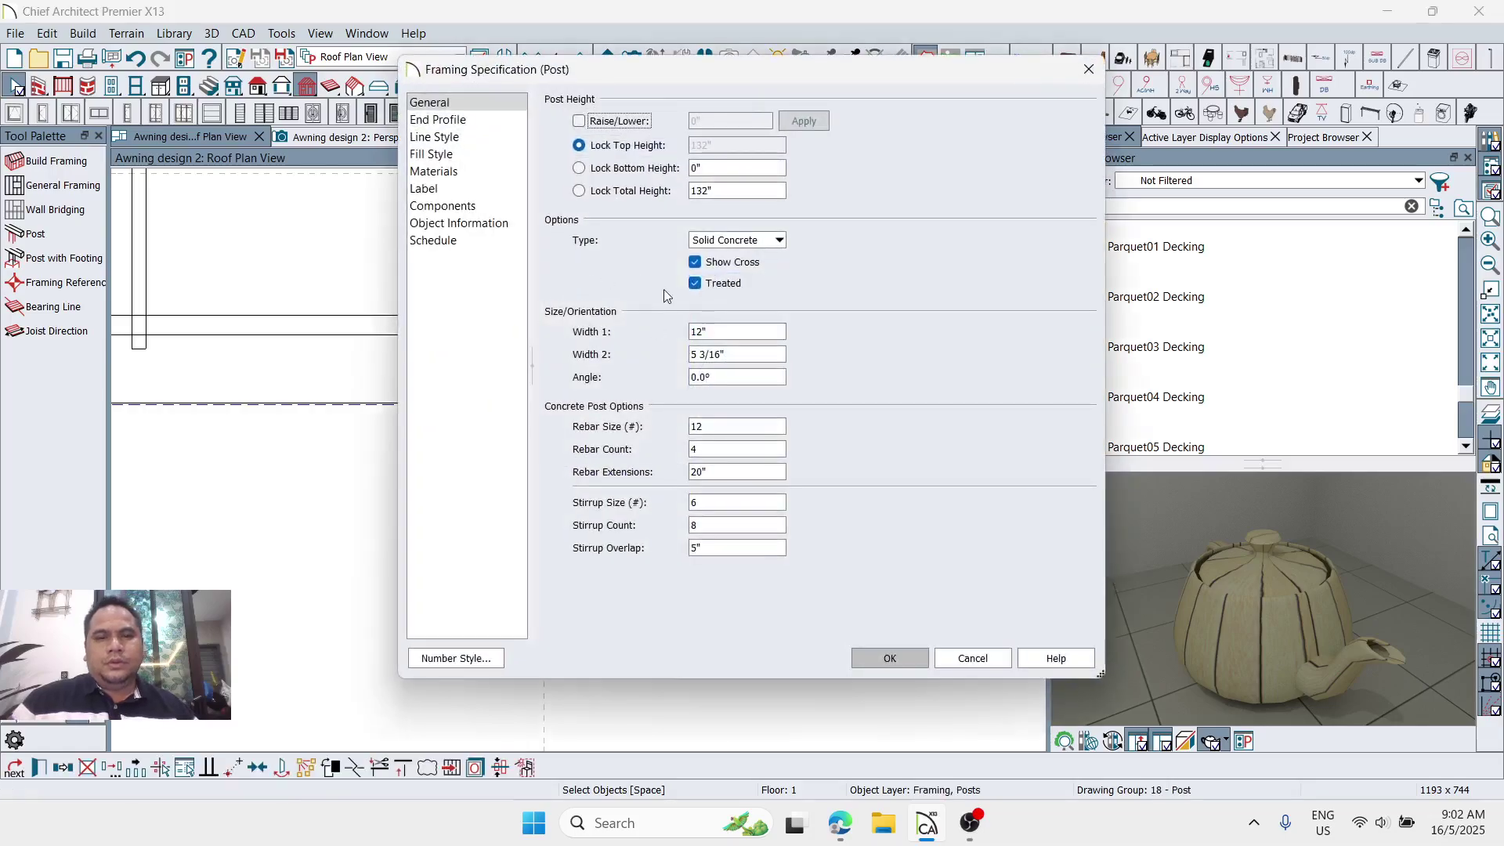
{"action": "type", "text": "4"}
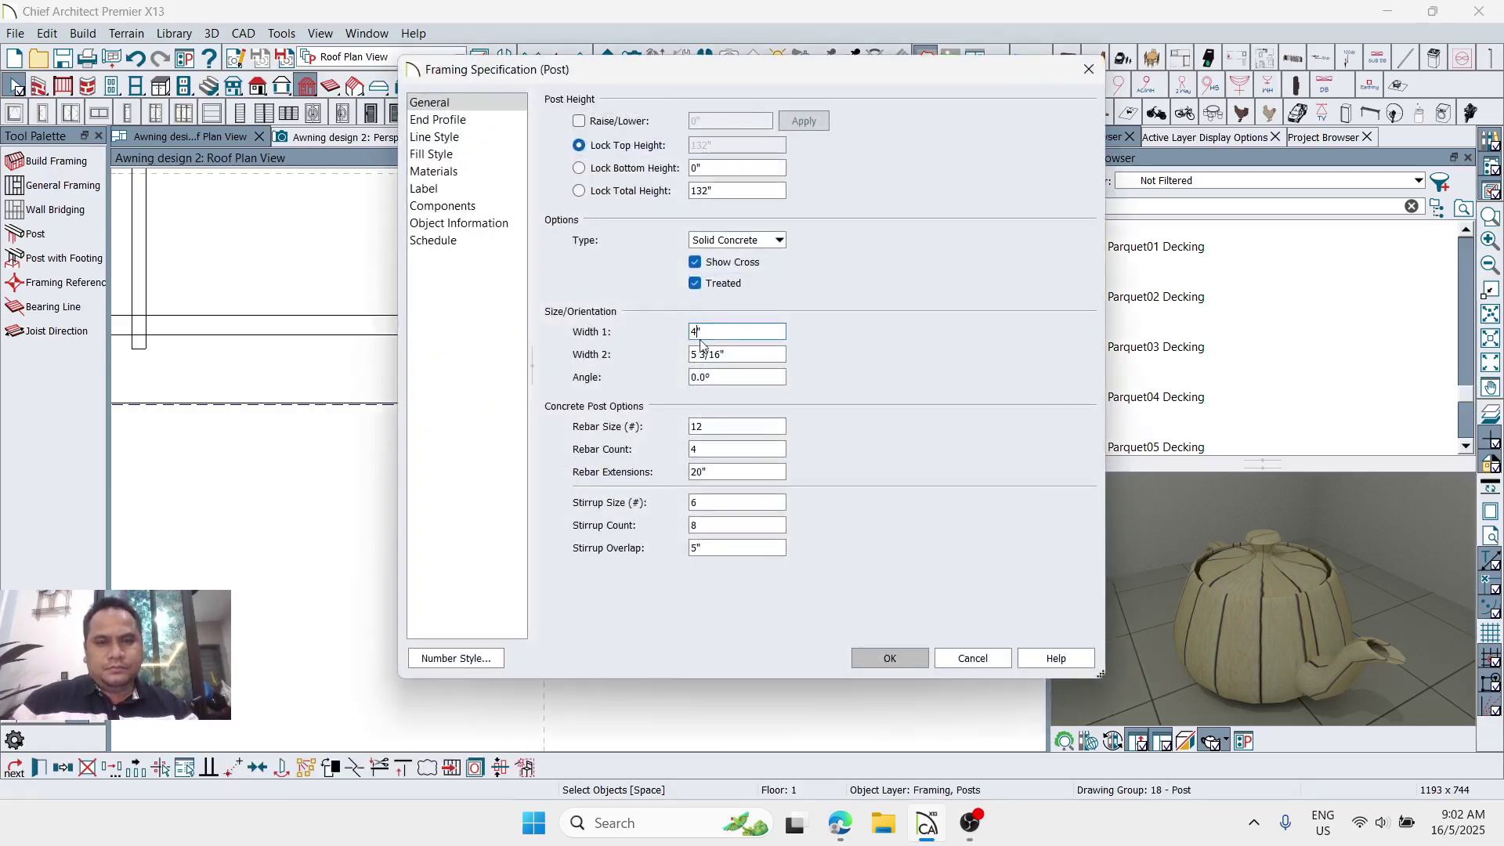
{"action": "left_click", "coordinate": [704, 354]}
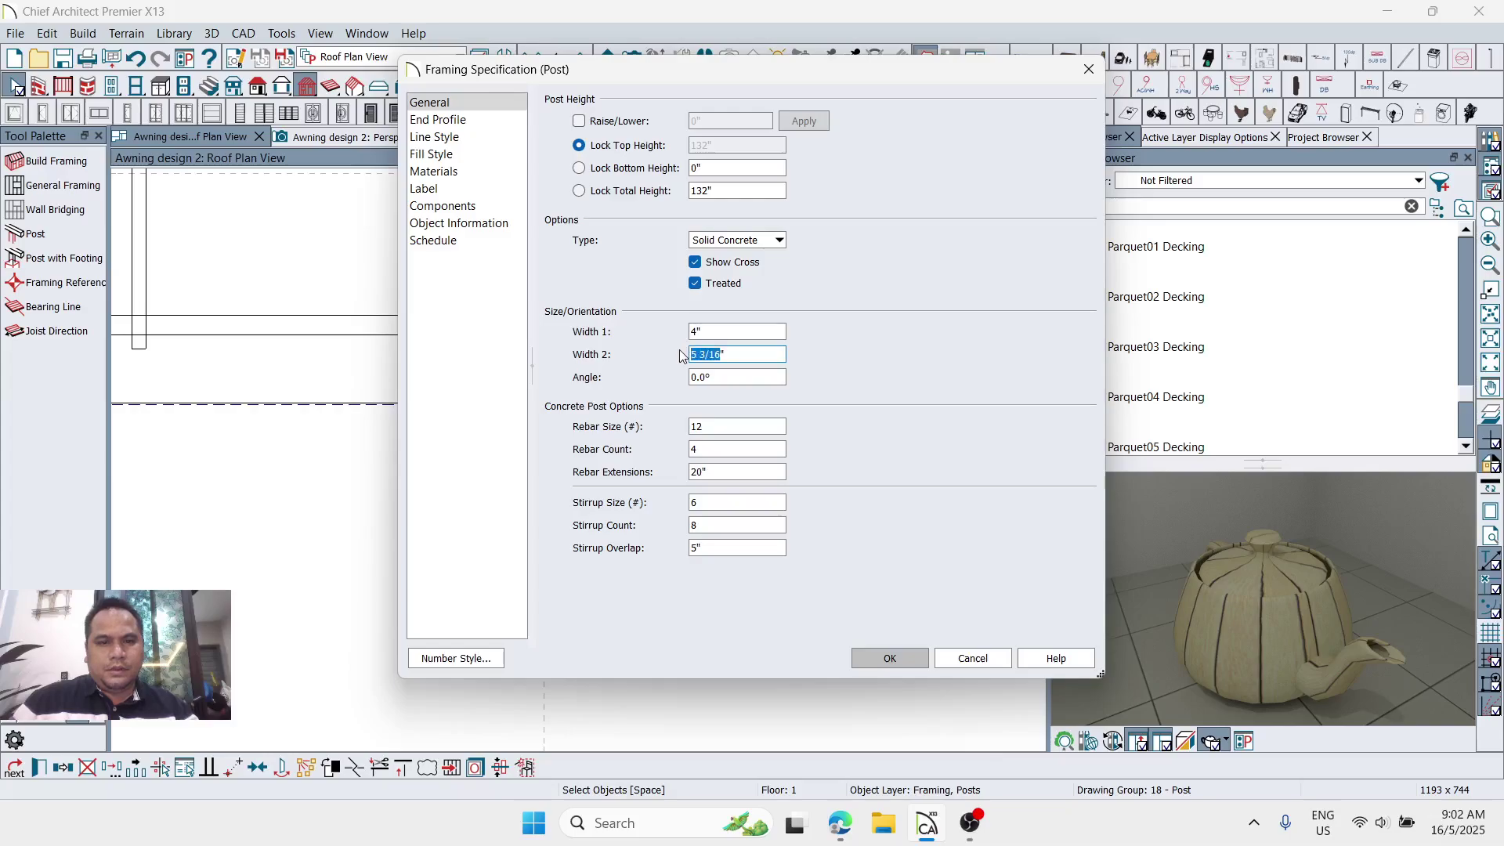
{"action": "left_click", "coordinate": [749, 242]}
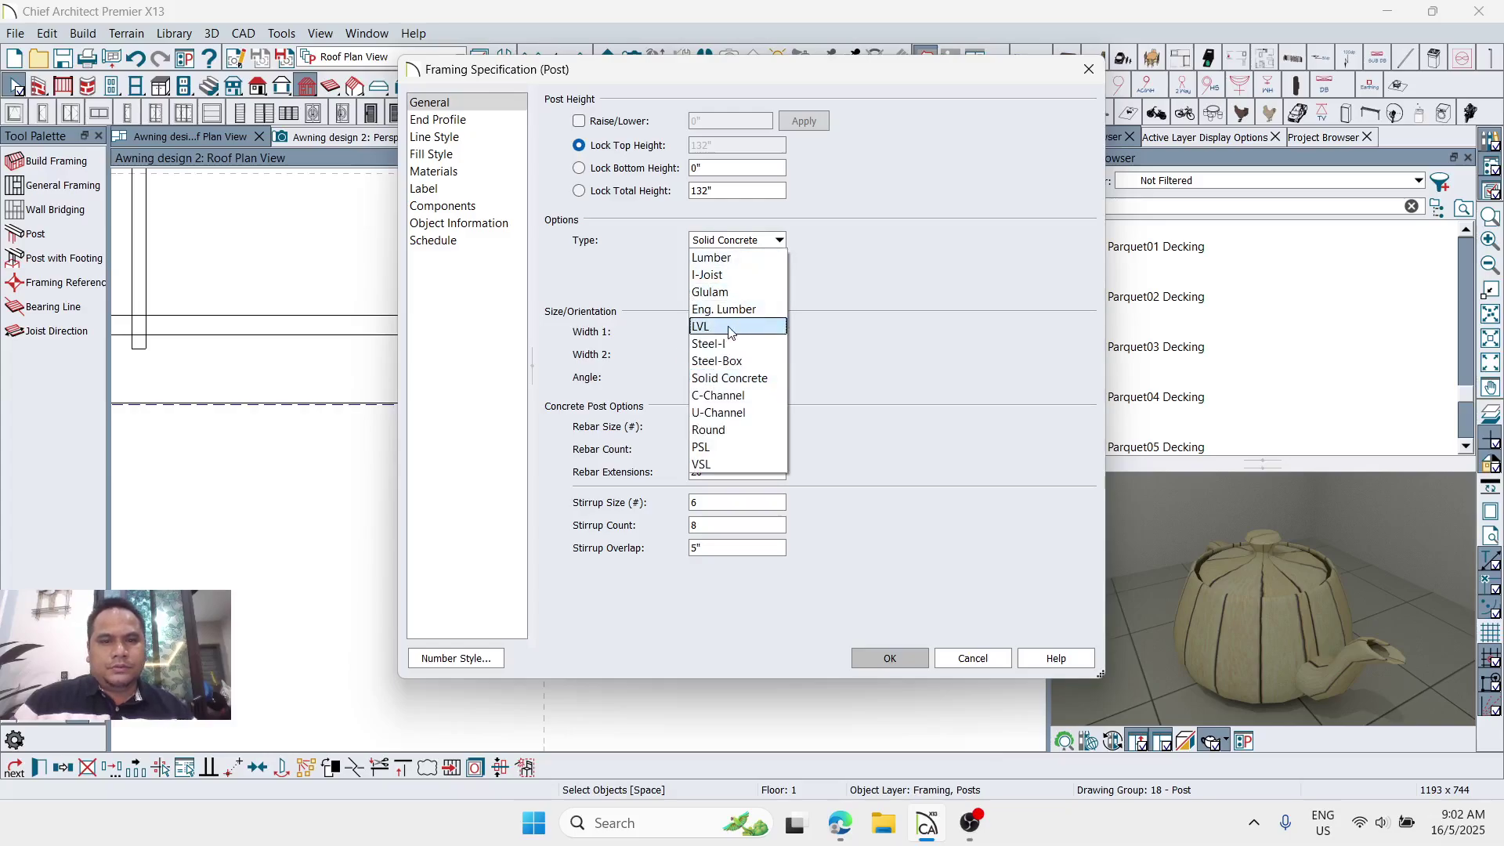
{"action": "left_click", "coordinate": [756, 361]}
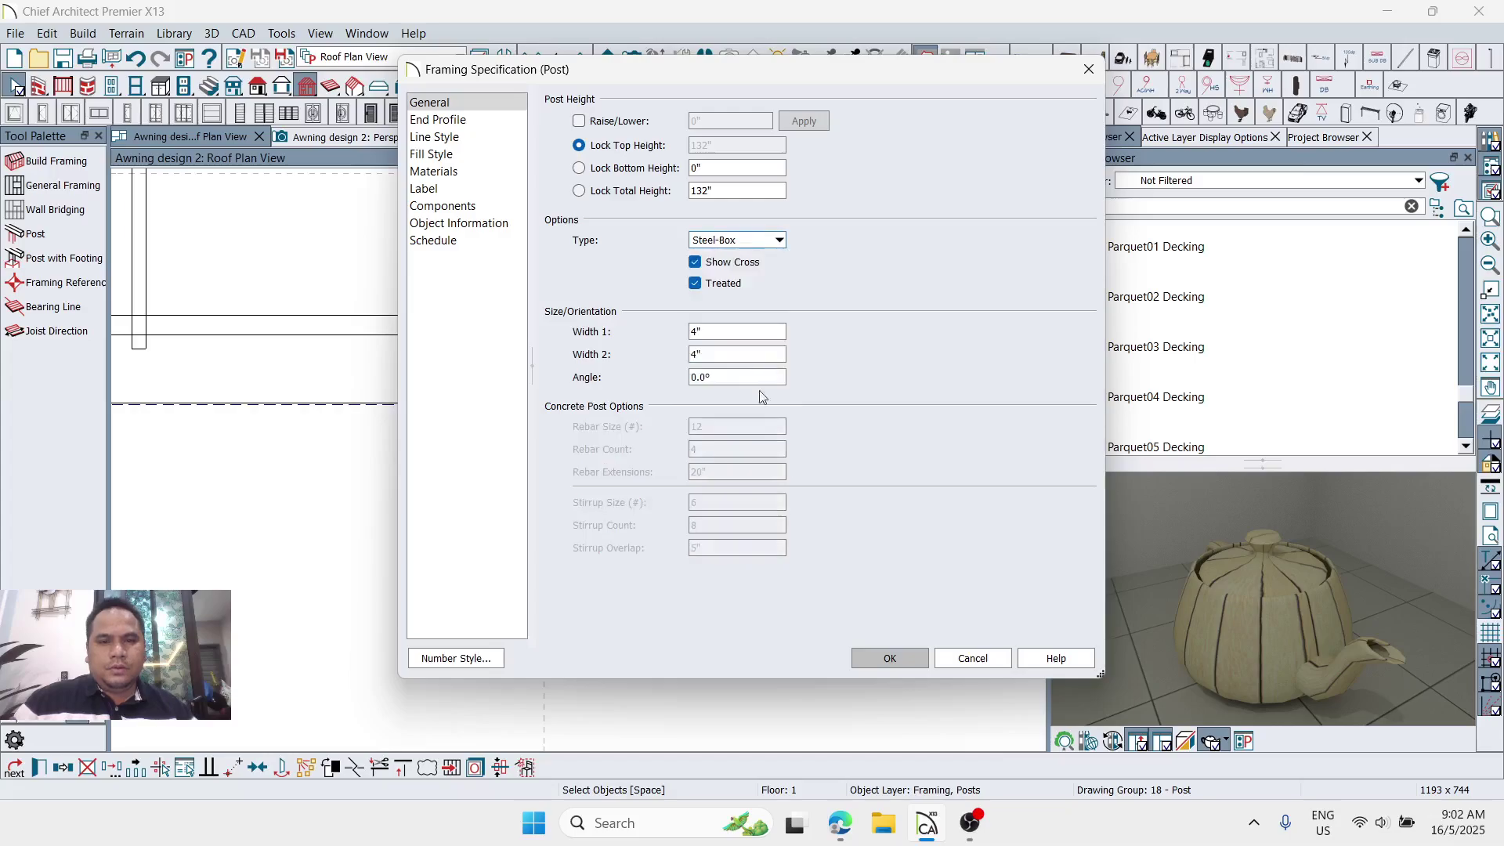
{"action": "left_click", "coordinate": [883, 659]}
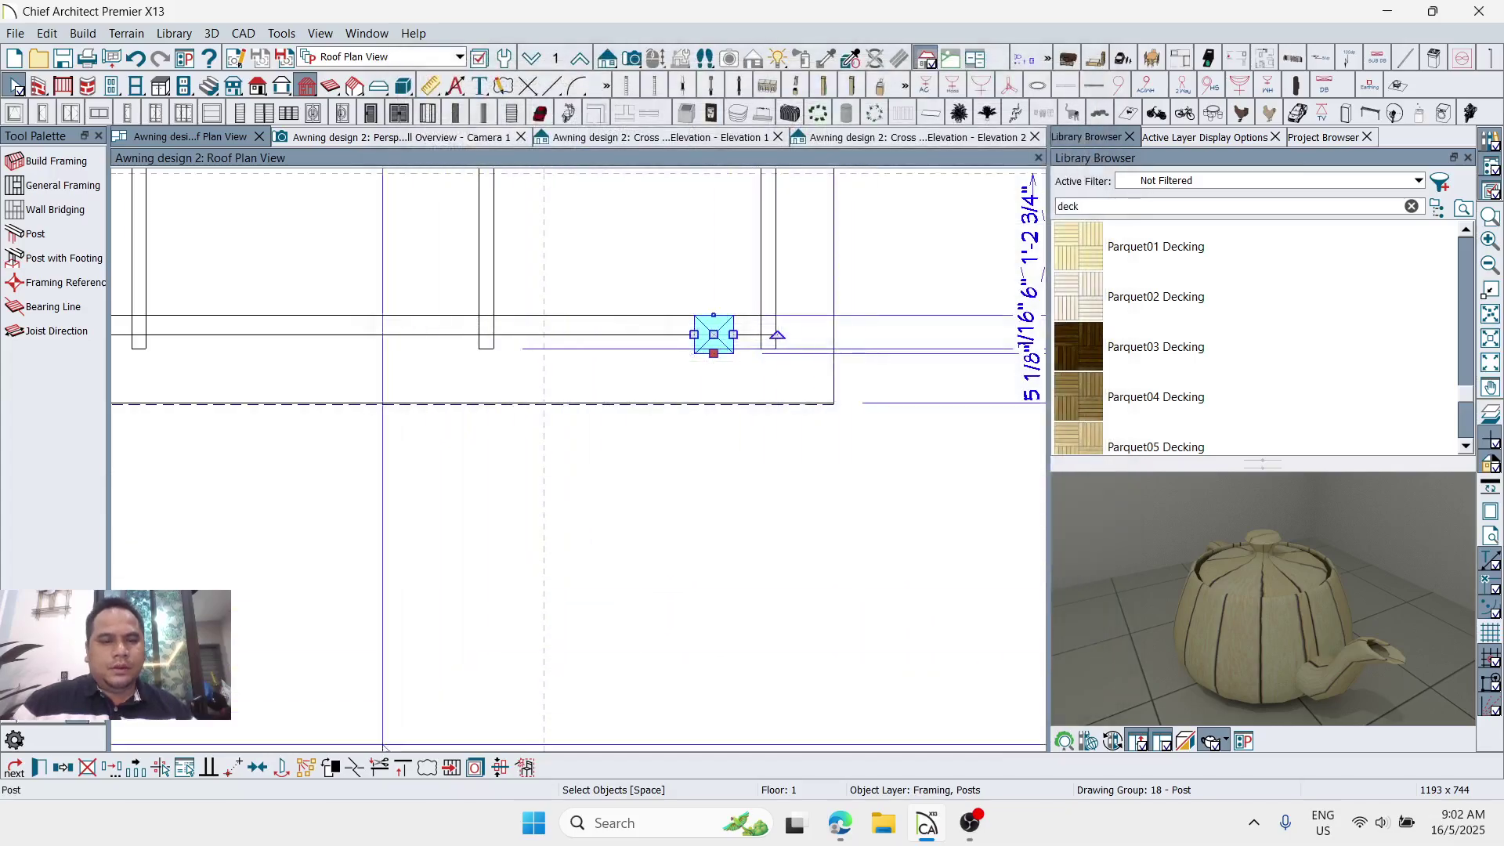
{"action": "left_click", "coordinate": [261, 771]}
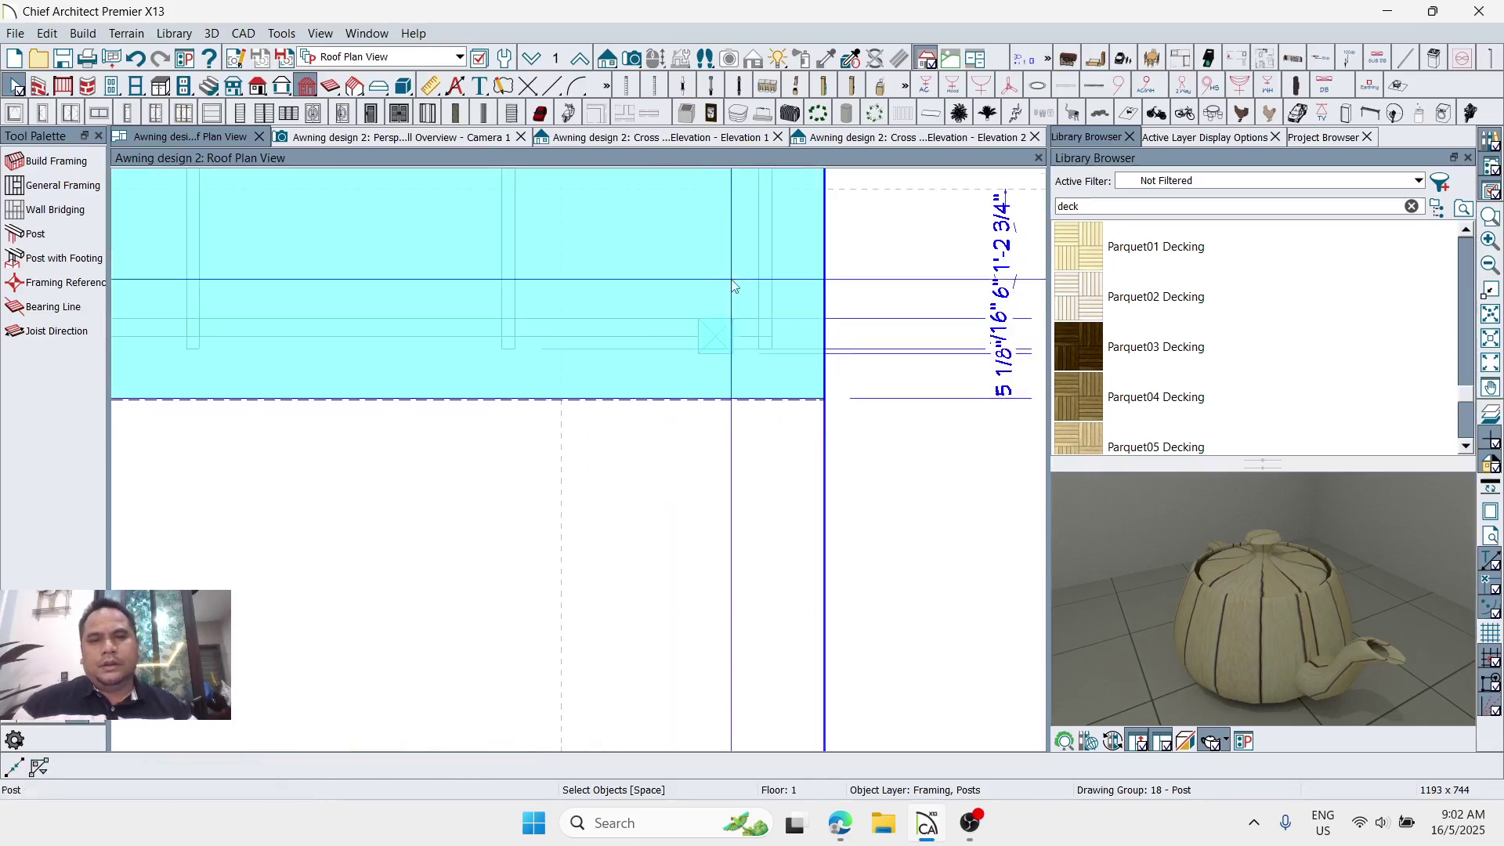
{"action": "scroll", "coordinate": [870, 304], "scroll_direction": "up", "scroll_amount": 2}
{"action": "key", "text": "Escape"}
Step: Move the corner post so that it sits centred across the width of the outermost purlin
{"action": "left_click", "coordinate": [582, 401]}
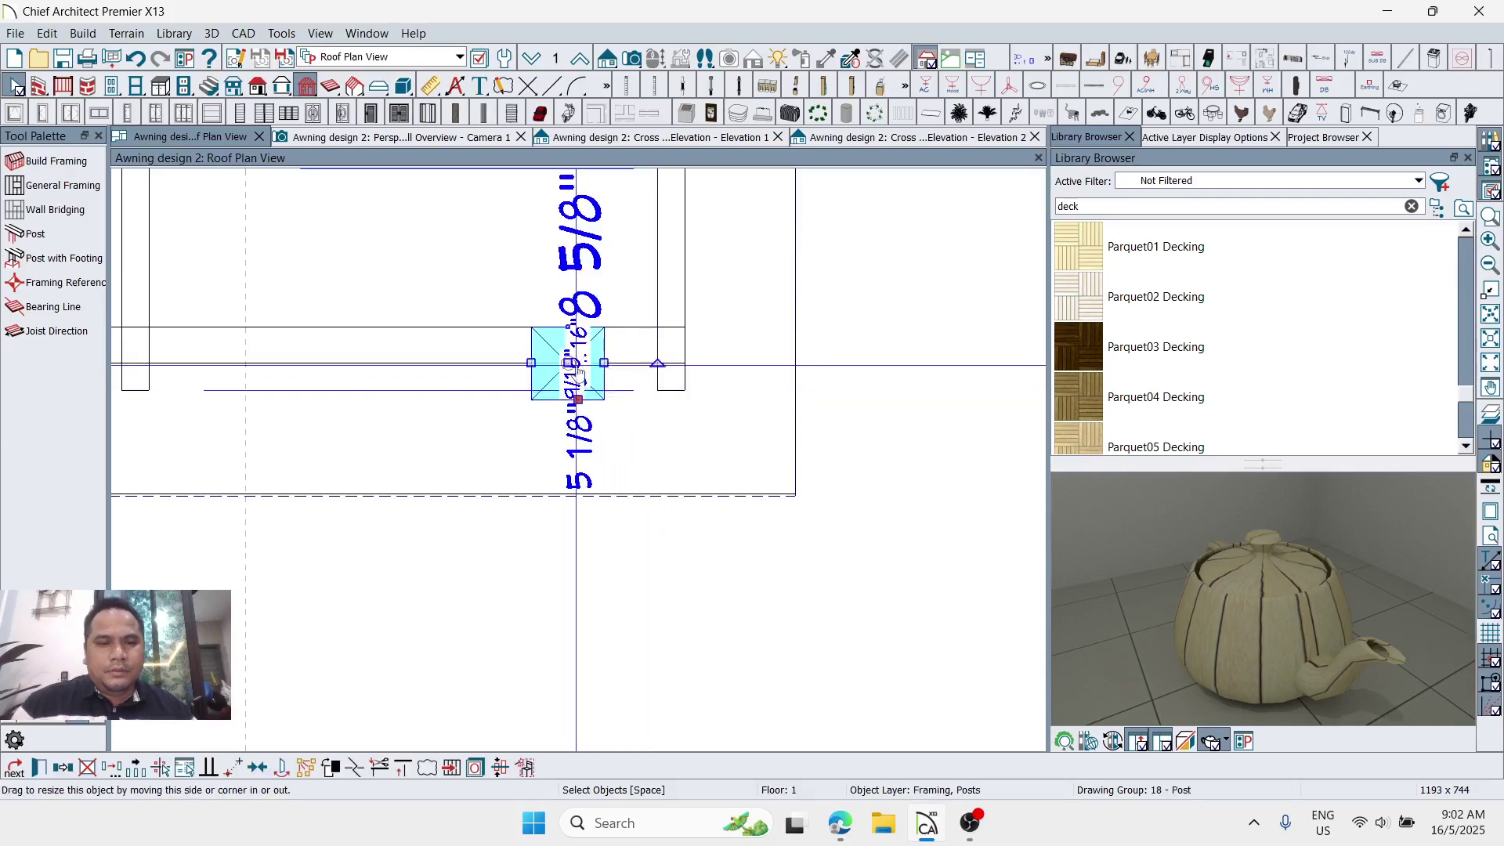
{"action": "left_click_drag", "start_coordinate": [568, 363], "coordinate": [532, 348]}
{"action": "scroll", "coordinate": [546, 242], "scroll_direction": "down", "scroll_amount": 1}
{"action": "scroll", "coordinate": [631, 271], "scroll_direction": "up", "scroll_amount": 2}
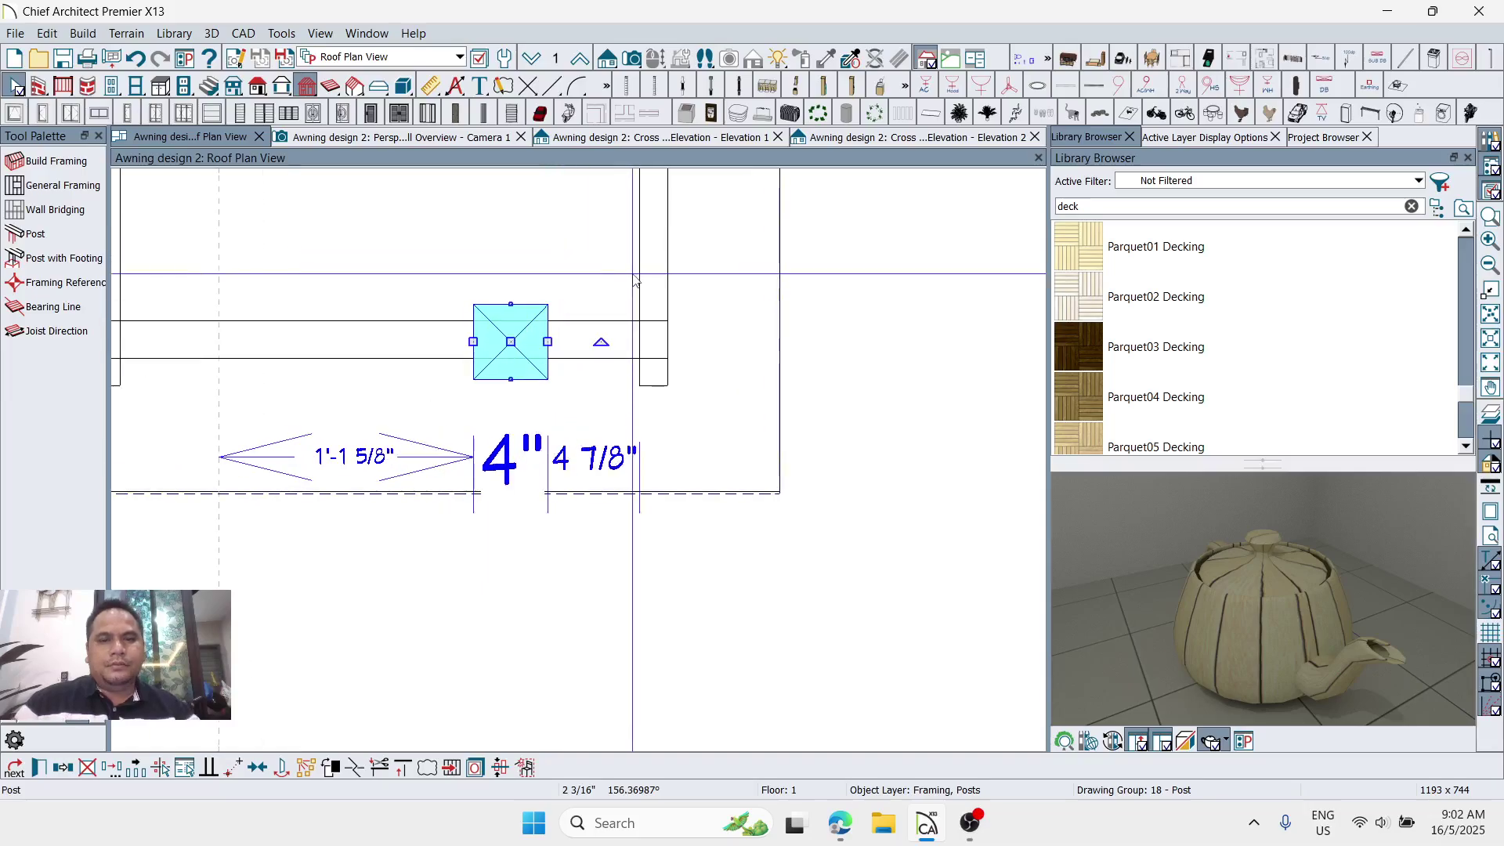
{"action": "key", "text": "Escape"}
{"action": "left_click", "coordinate": [491, 378]}
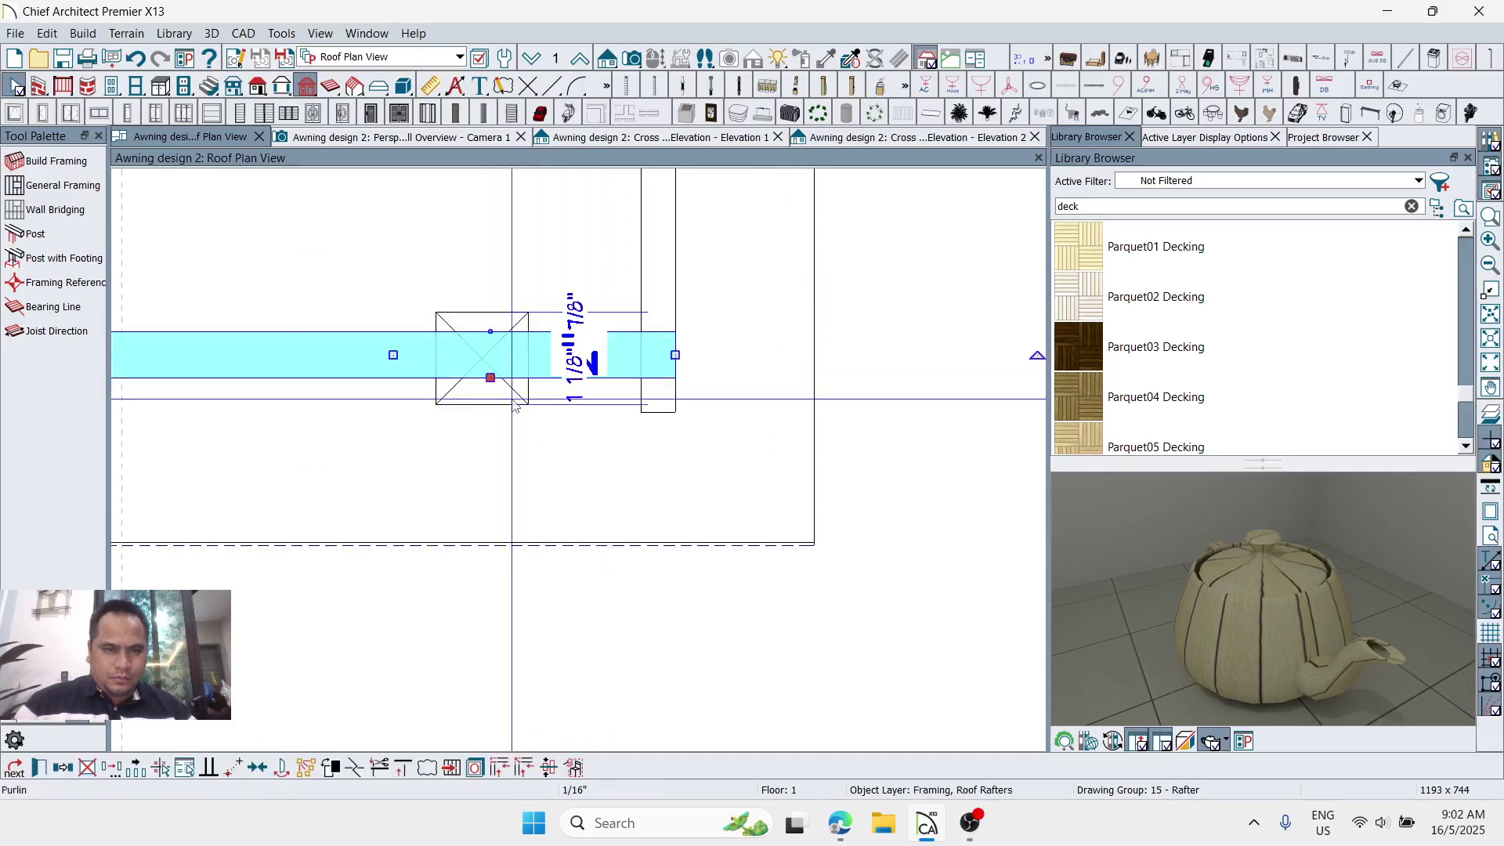
{"action": "left_click", "coordinate": [492, 401]}
{"action": "scroll", "coordinate": [513, 409], "scroll_direction": "down", "scroll_amount": 1}
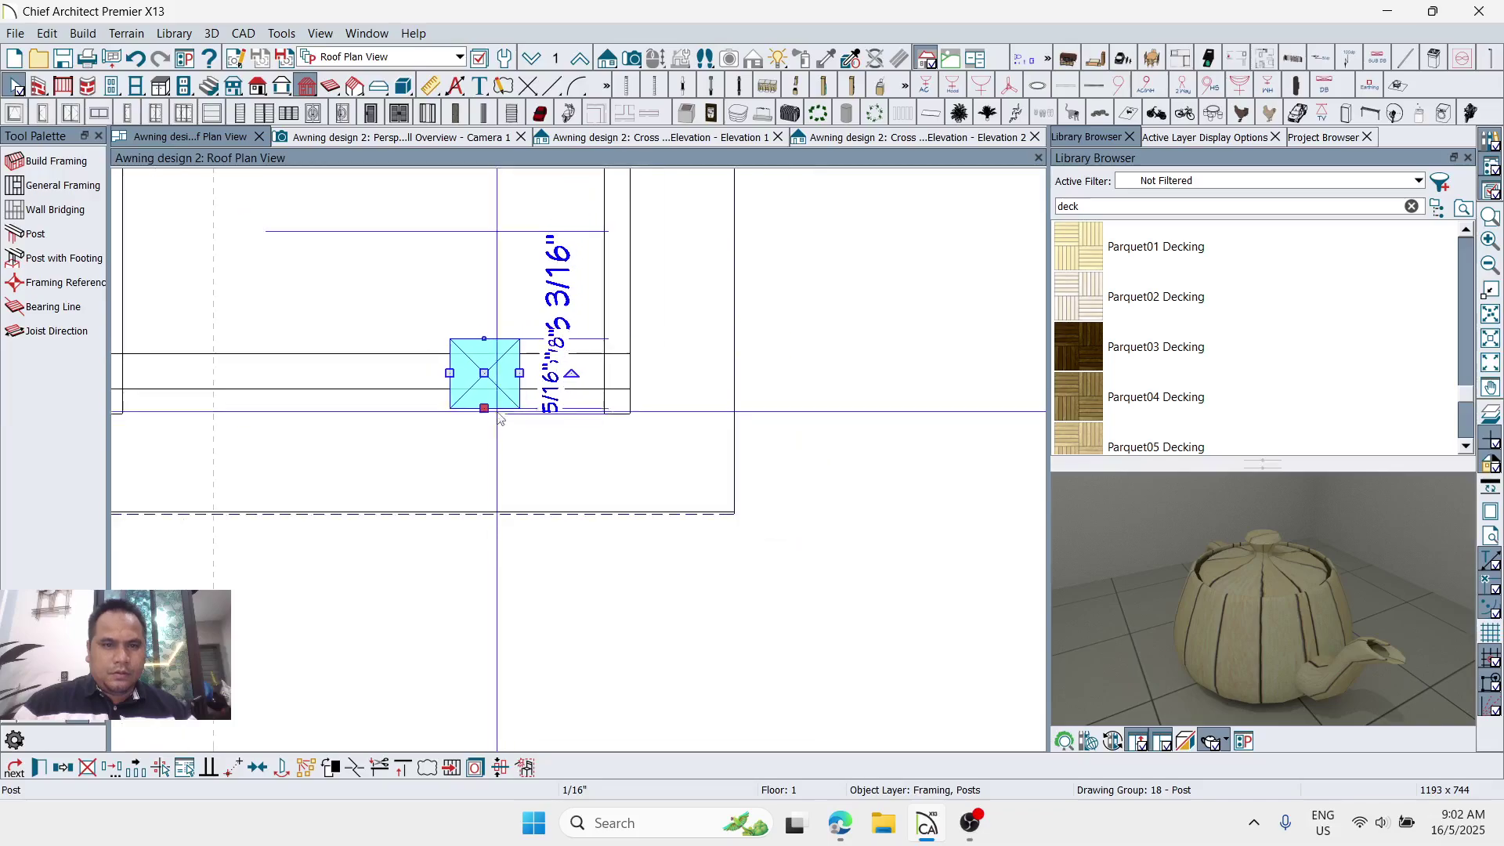
{"action": "key", "text": "Escape"}
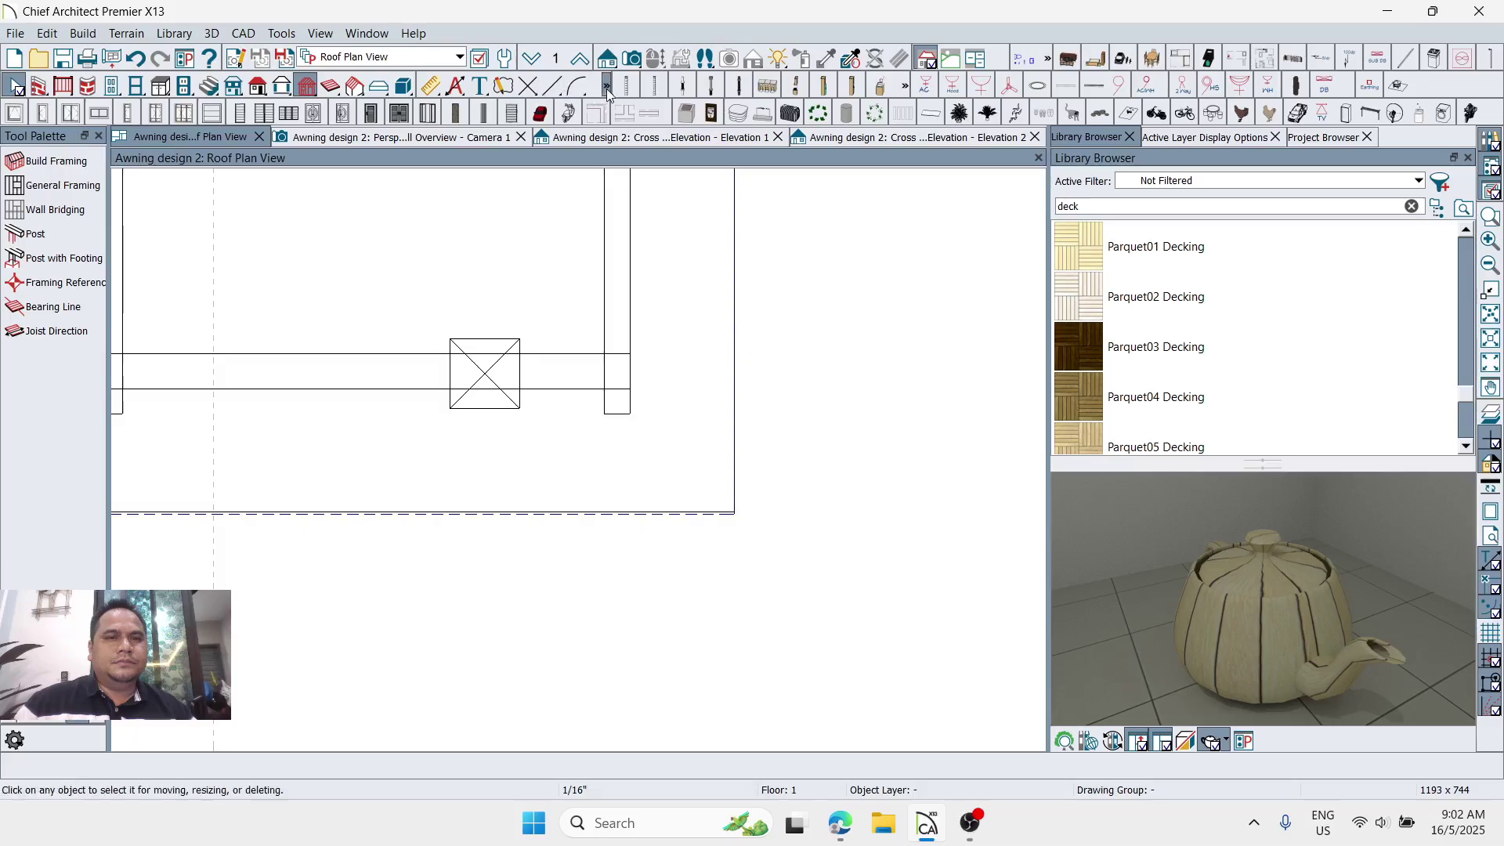
Step: Draw a vertical CAD guide line about 1' long beside the post and set its distance from the end rafter to 6"
{"action": "left_click", "coordinate": [551, 85]}
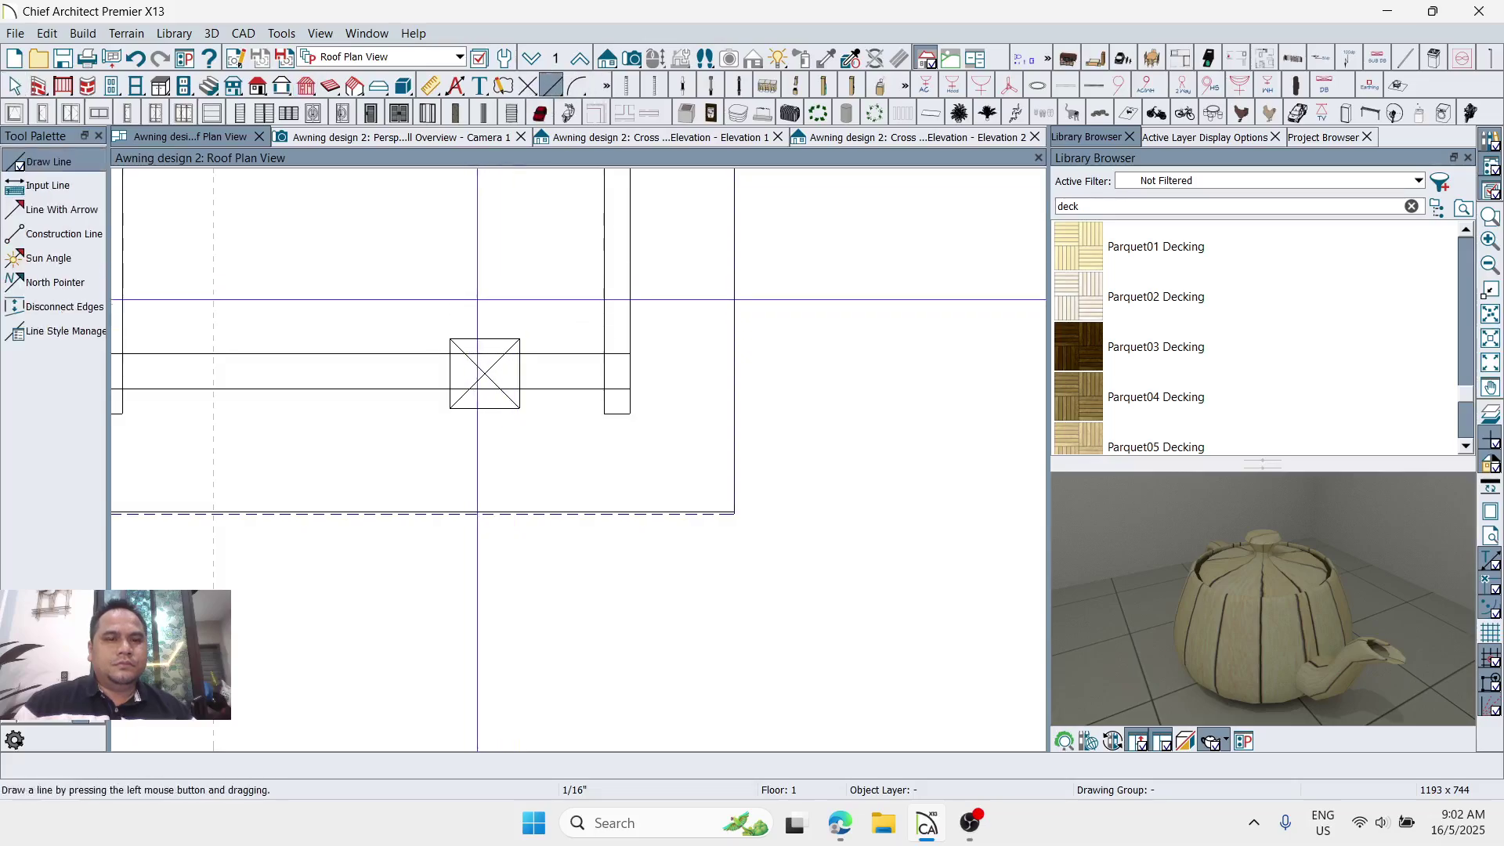
{"action": "mouse_move", "coordinate": [525, 246]}
{"action": "left_mouse_down"}
{"action": "mouse_move", "coordinate": [478, 394]}
{"action": "mouse_move", "coordinate": [527, 440]}
{"action": "left_mouse_up"}
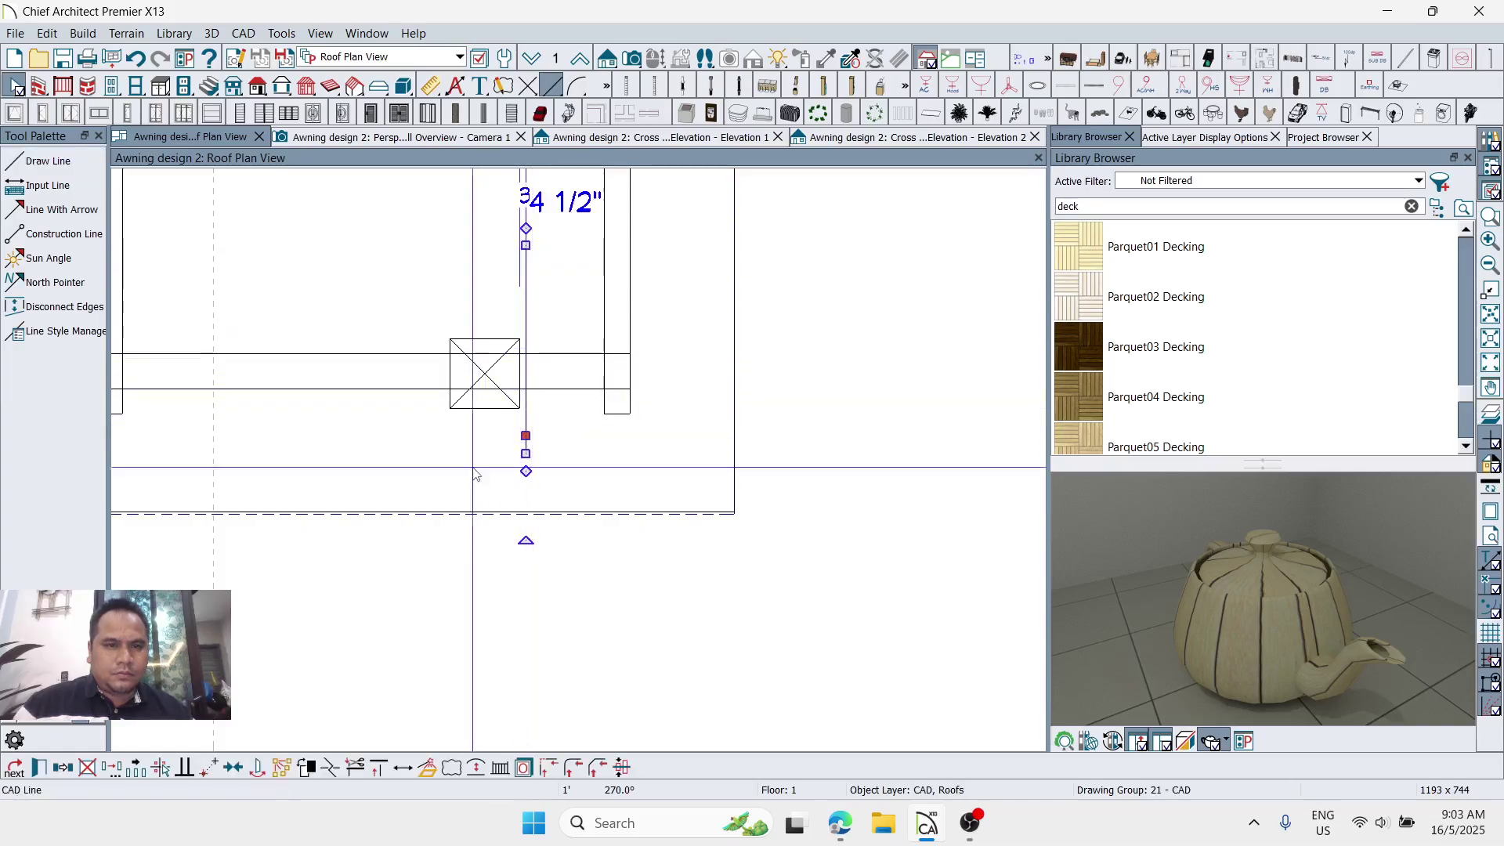
{"action": "scroll", "coordinate": [438, 442], "scroll_direction": "down", "scroll_amount": 1}
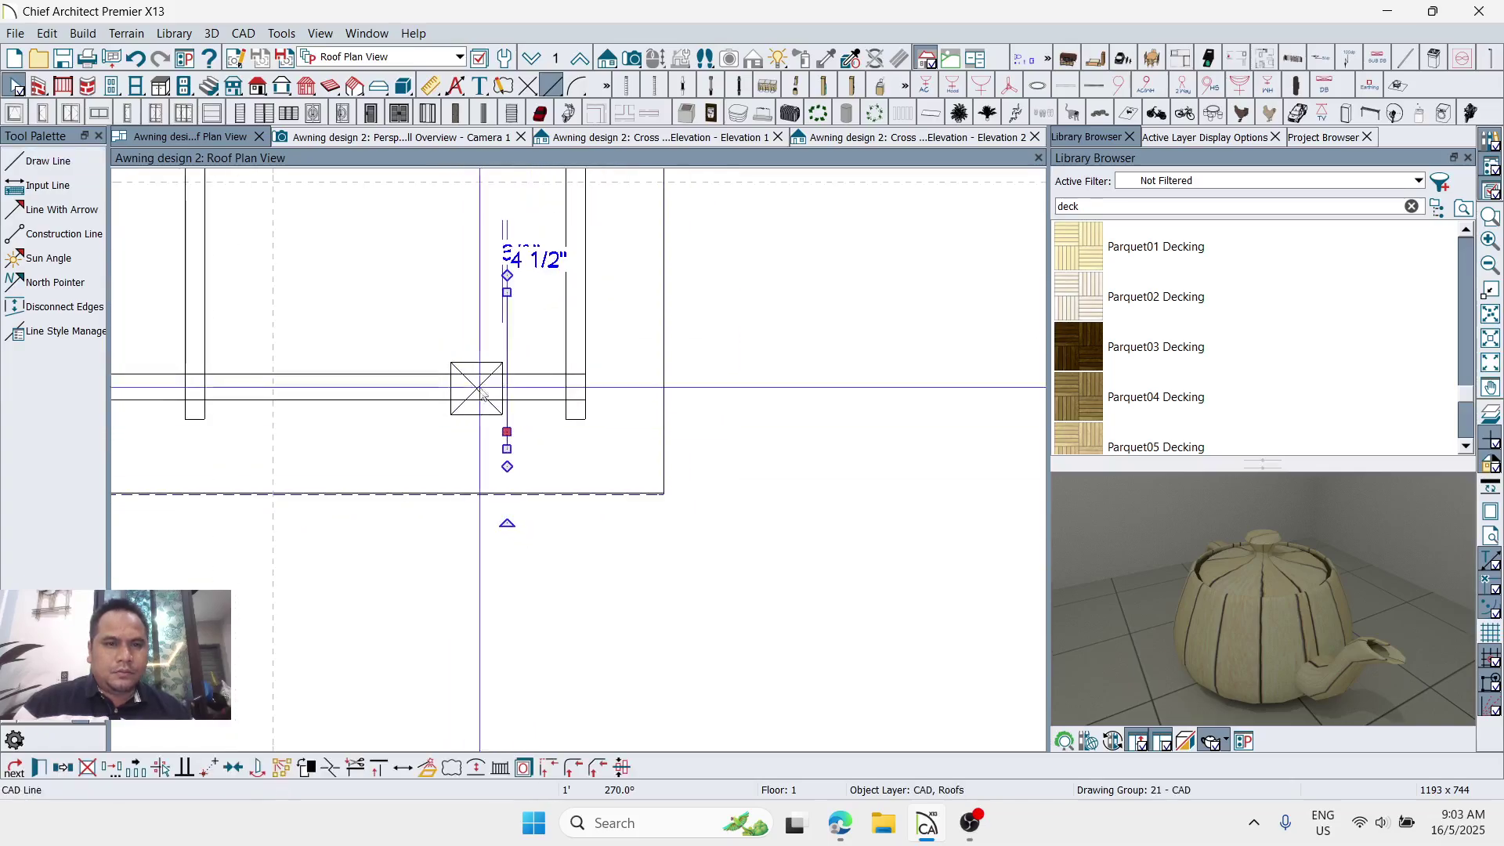
{"action": "scroll", "coordinate": [537, 251], "scroll_direction": "up", "scroll_amount": 2}
{"action": "scroll", "coordinate": [538, 271], "scroll_direction": "up", "scroll_amount": 2}
{"action": "left_click", "coordinate": [552, 255]}
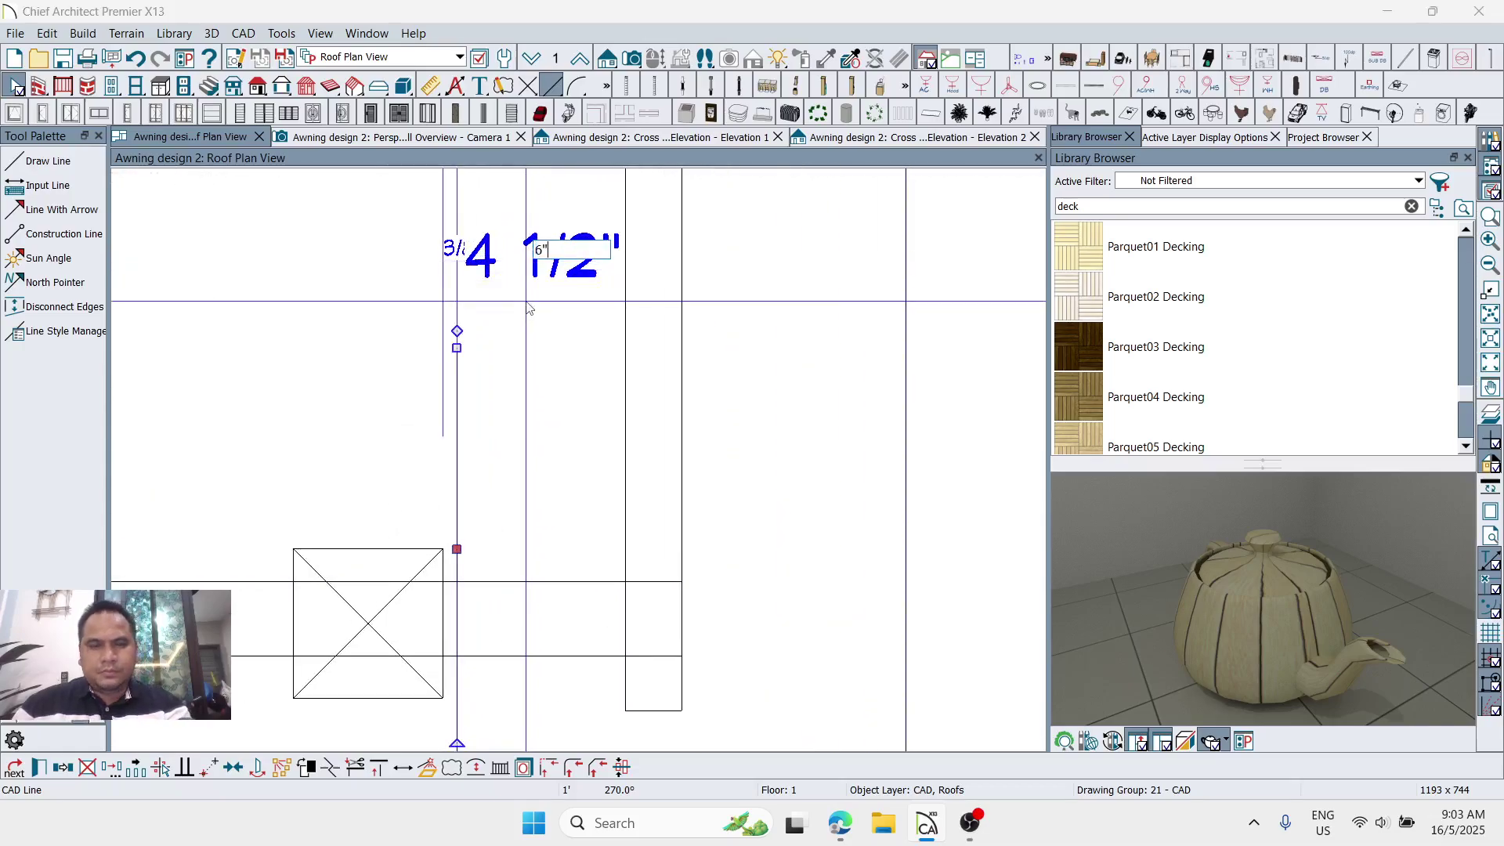
{"action": "key", "text": "Return"}
{"action": "scroll", "coordinate": [545, 287], "scroll_direction": "down", "scroll_amount": 2}
{"action": "key", "text": "Escape"}
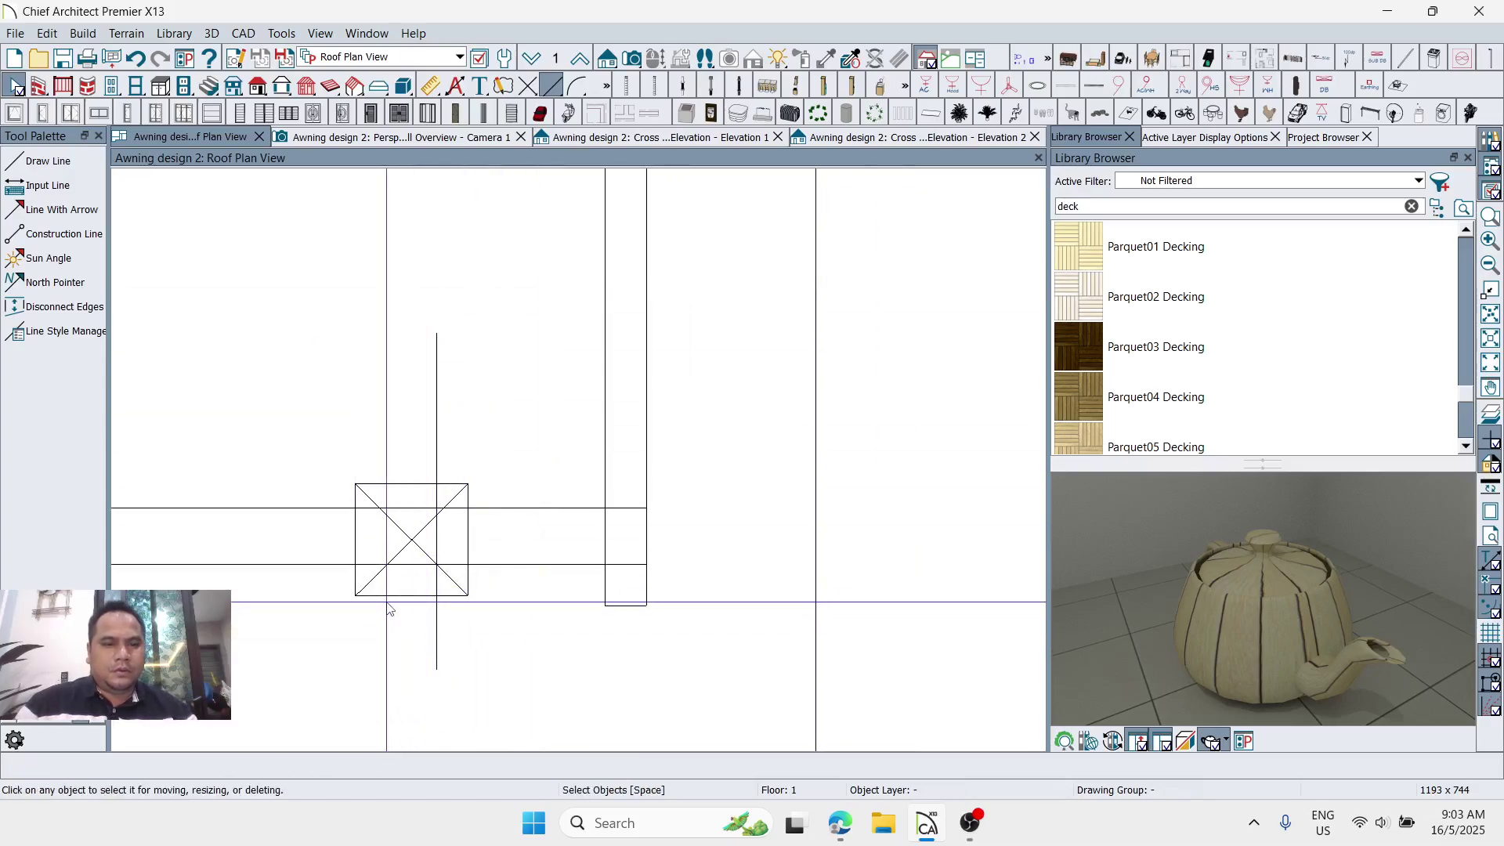
Step: Move the post along the purlin until its centre lies on the guide line, and delete the guide line
{"action": "left_click", "coordinate": [396, 583]}
{"action": "scroll", "coordinate": [415, 541], "scroll_direction": "up", "scroll_amount": 1}
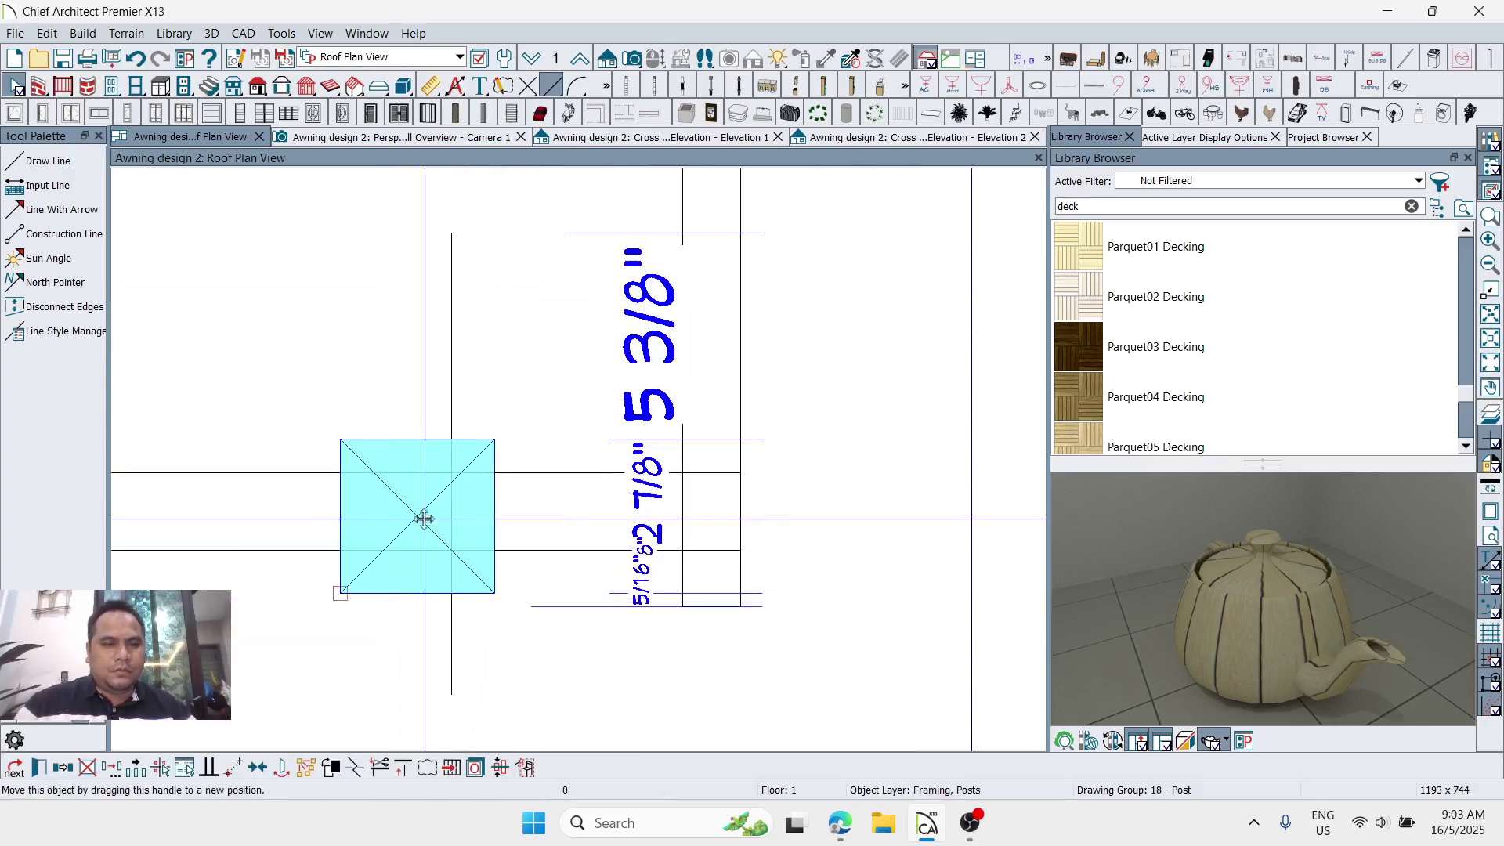
{"action": "left_click_drag", "start_coordinate": [424, 518], "coordinate": [452, 516]}
{"action": "scroll", "coordinate": [531, 491], "scroll_direction": "down", "scroll_amount": 2}
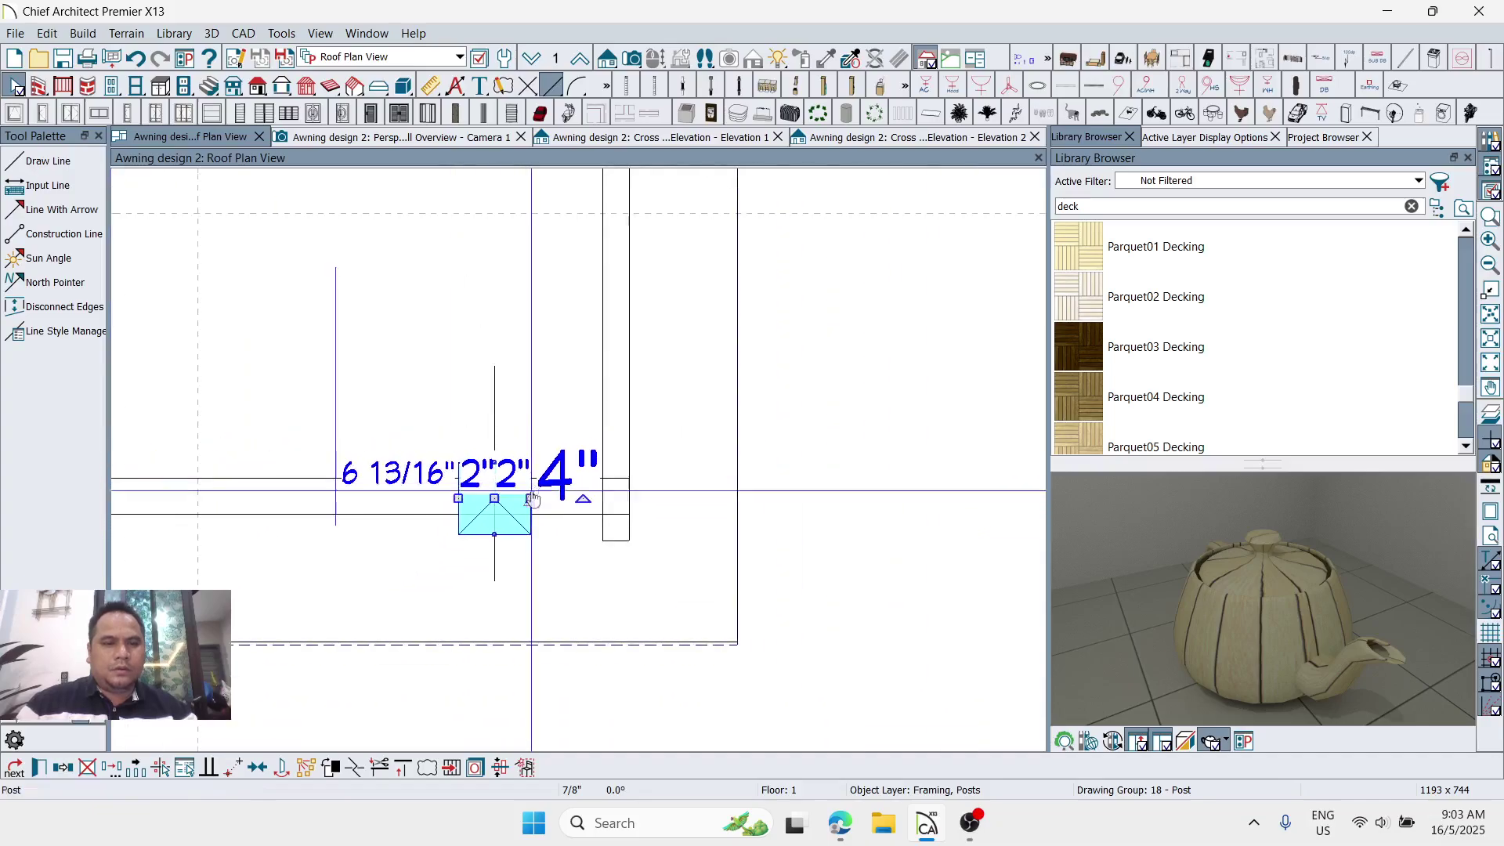
{"action": "left_click", "coordinate": [495, 566]}
{"action": "key", "text": "Delete"}
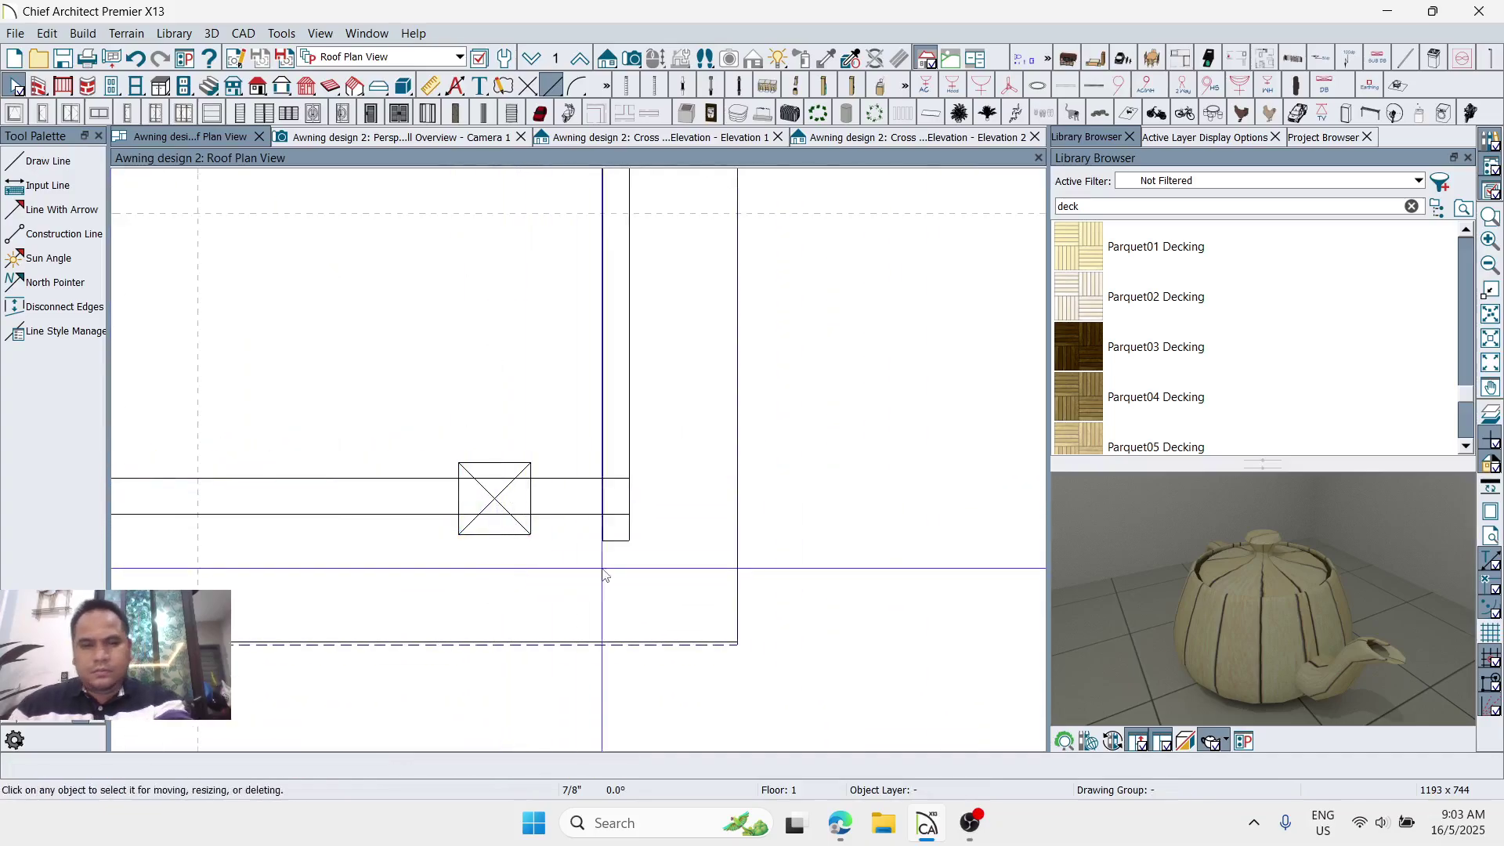
Step: In the perspective camera view, pull the top of the corner post down below the awning roof
{"action": "scroll", "coordinate": [604, 570], "scroll_direction": "down", "scroll_amount": 5}
{"action": "scroll", "coordinate": [363, 416], "scroll_direction": "down", "scroll_amount": 3}
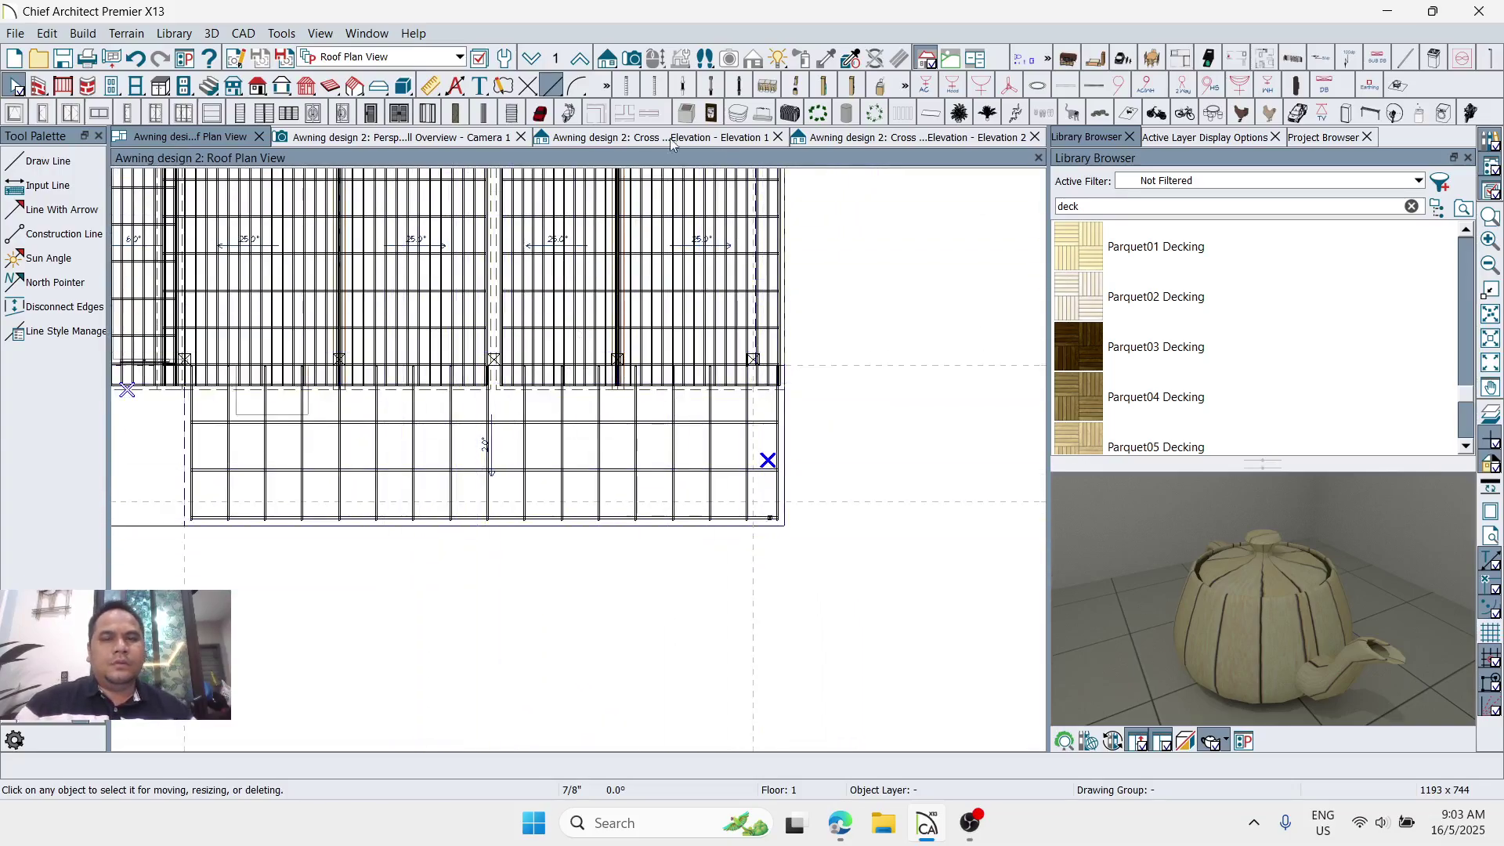
{"action": "left_click", "coordinate": [474, 138]}
{"action": "scroll", "coordinate": [826, 267], "scroll_direction": "up", "scroll_amount": 3}
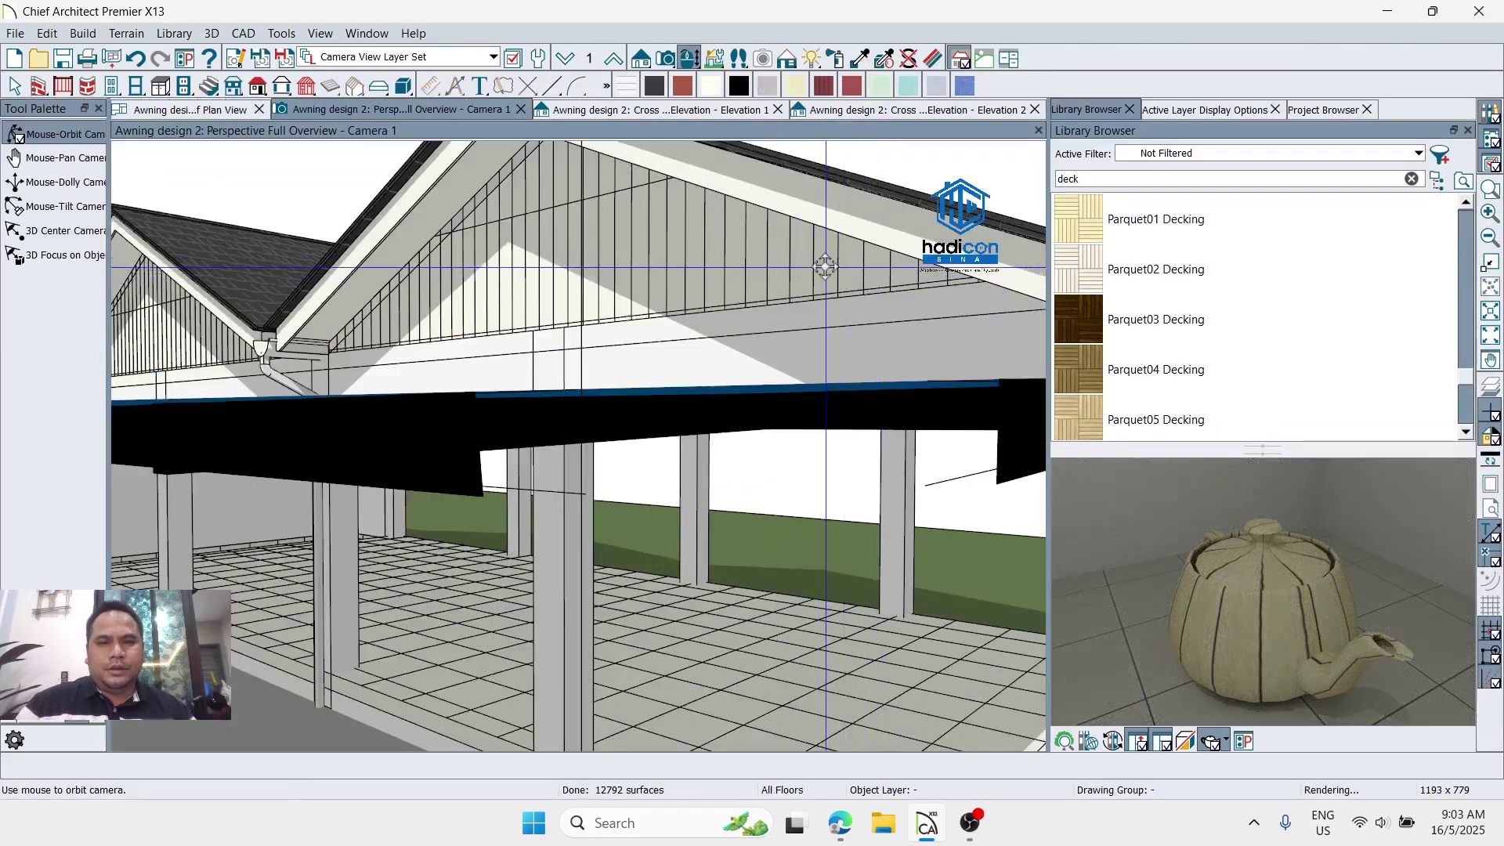
{"action": "middle_click_drag", "start_coordinate": [826, 267], "coordinate": [791, 295]}
{"action": "left_click", "coordinate": [780, 302]}
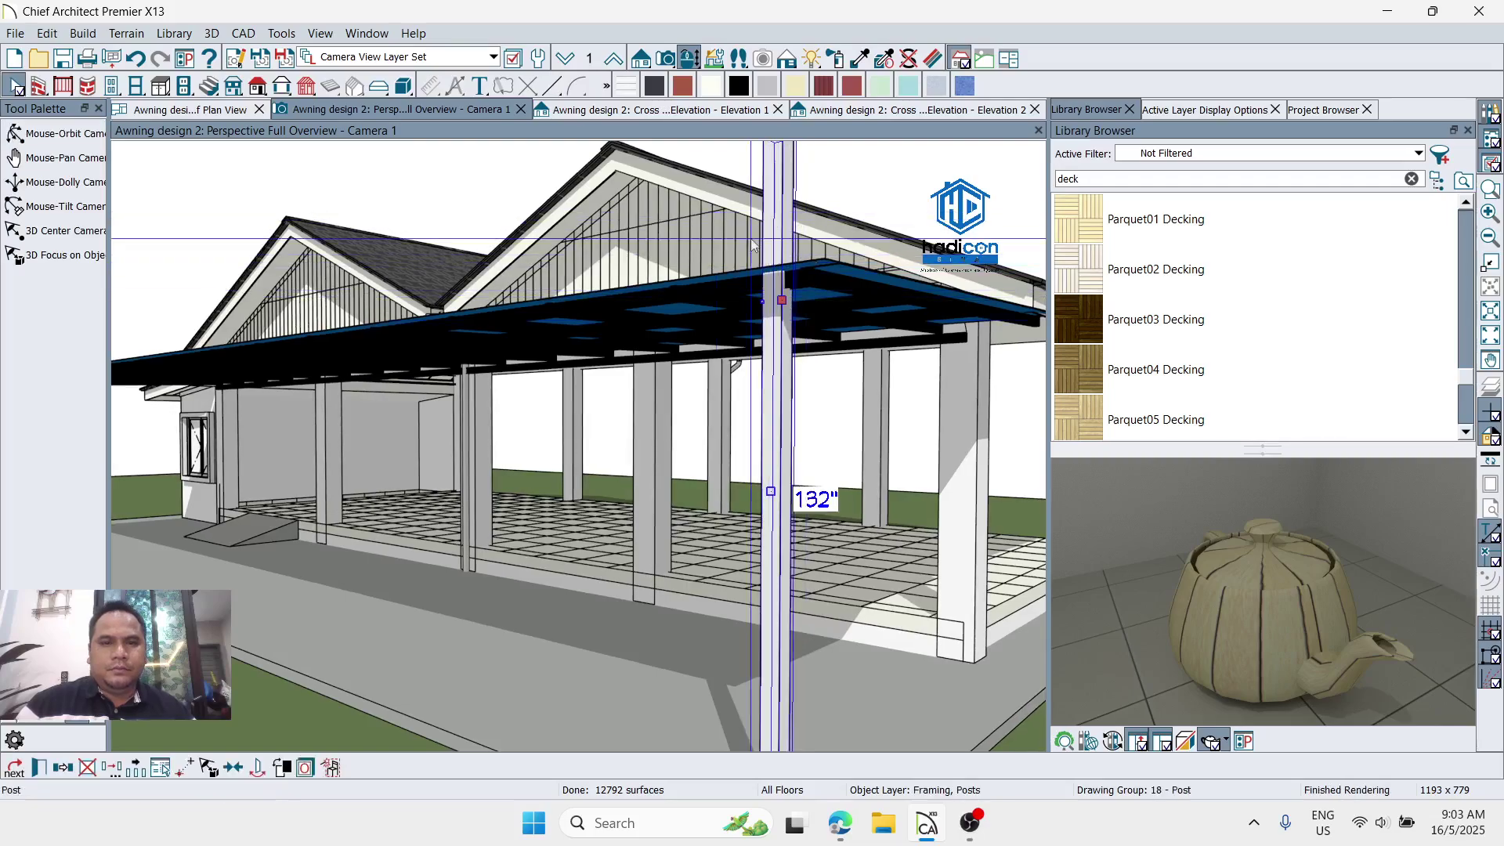
{"action": "scroll", "coordinate": [756, 273], "scroll_direction": "down", "scroll_amount": 2}
{"action": "left_click_drag", "start_coordinate": [746, 213], "coordinate": [747, 313]}
{"action": "scroll", "coordinate": [758, 260], "scroll_direction": "up", "scroll_amount": 3}
{"action": "scroll", "coordinate": [752, 260], "scroll_direction": "down", "scroll_amount": 1}
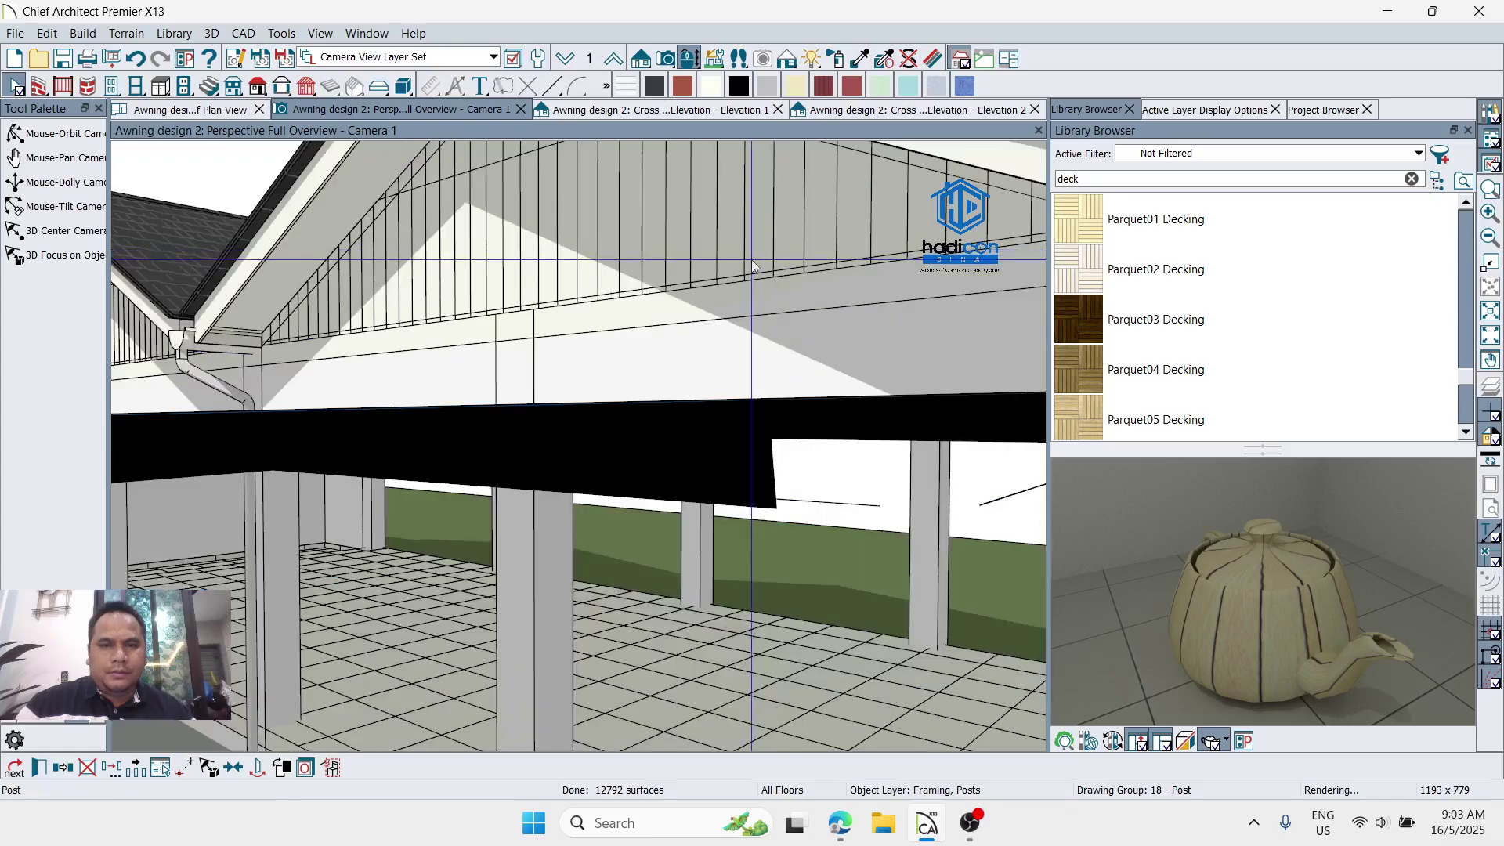
{"action": "scroll", "coordinate": [750, 260], "scroll_direction": "down", "scroll_amount": 3}
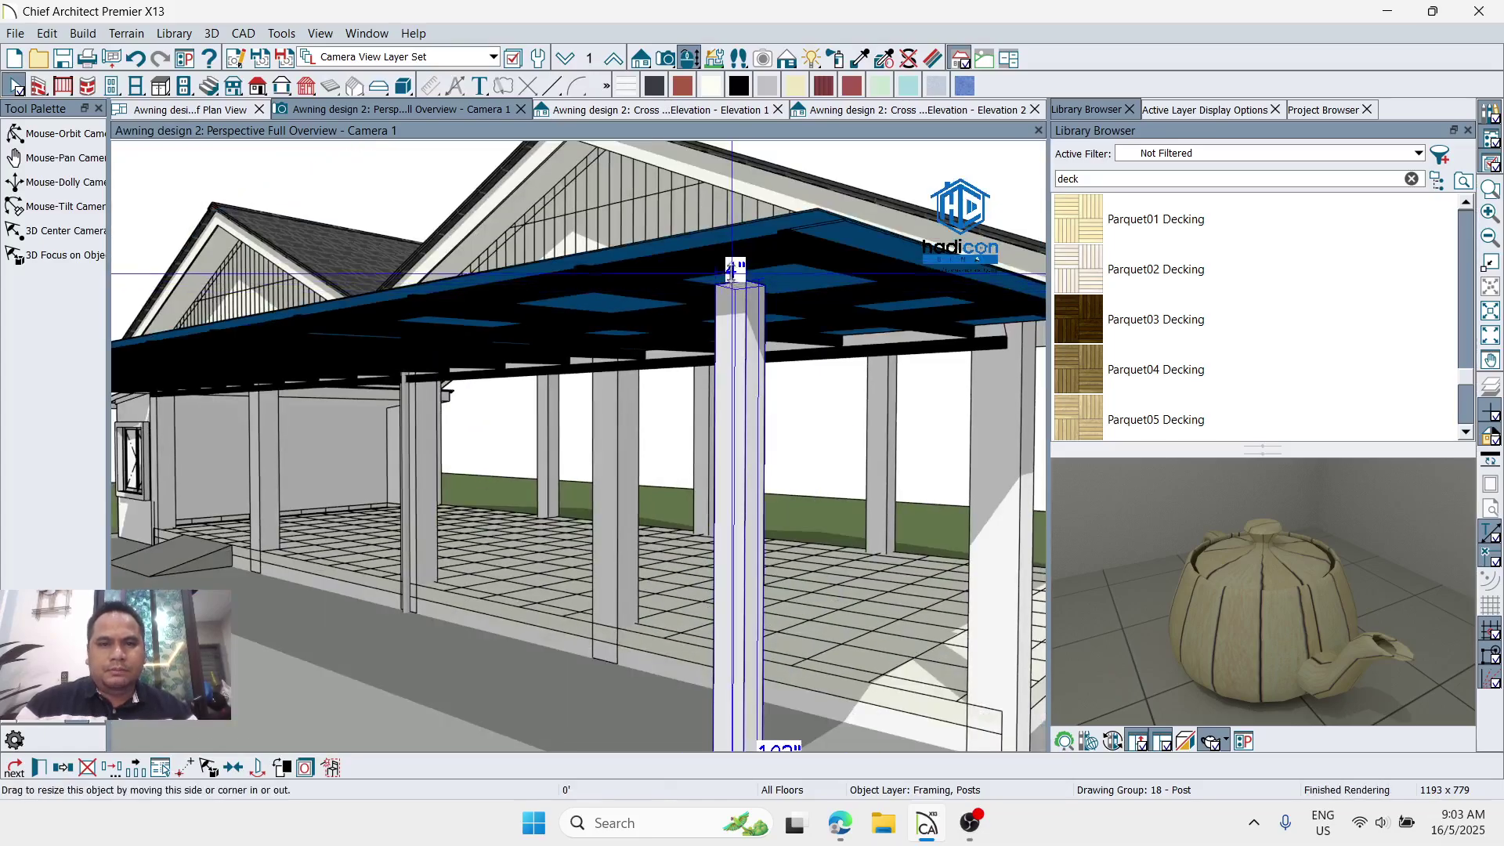
Step: Raise the top of the corner post back up to the awning roof
{"action": "left_click_drag", "start_coordinate": [730, 272], "coordinate": [778, 222]}
{"action": "scroll", "coordinate": [778, 222], "scroll_direction": "down", "scroll_amount": 2}
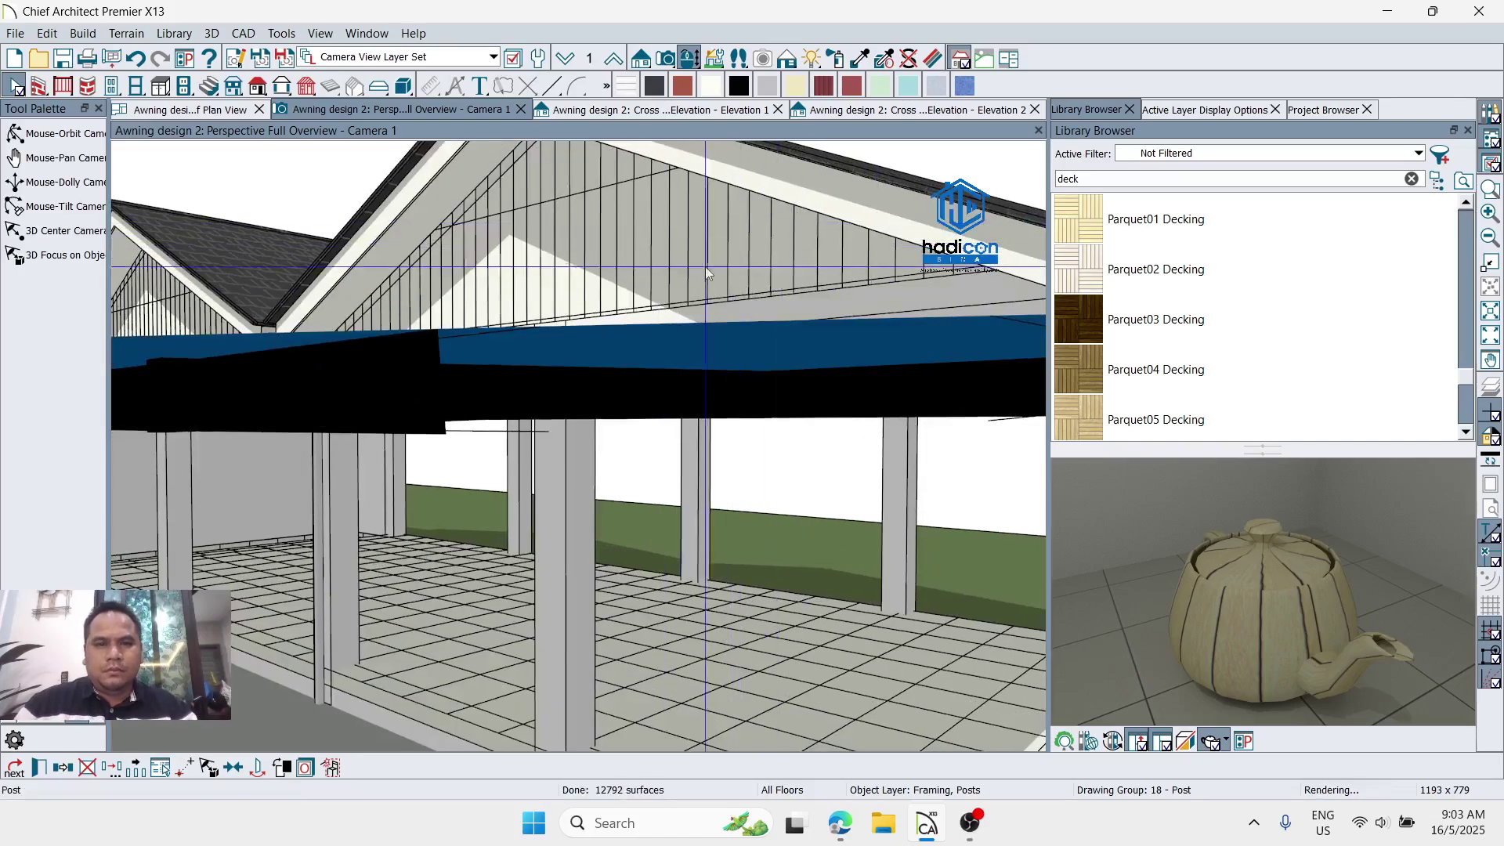
{"action": "scroll", "coordinate": [635, 322], "scroll_direction": "down", "scroll_amount": 2}
{"action": "key", "text": "Escape"}
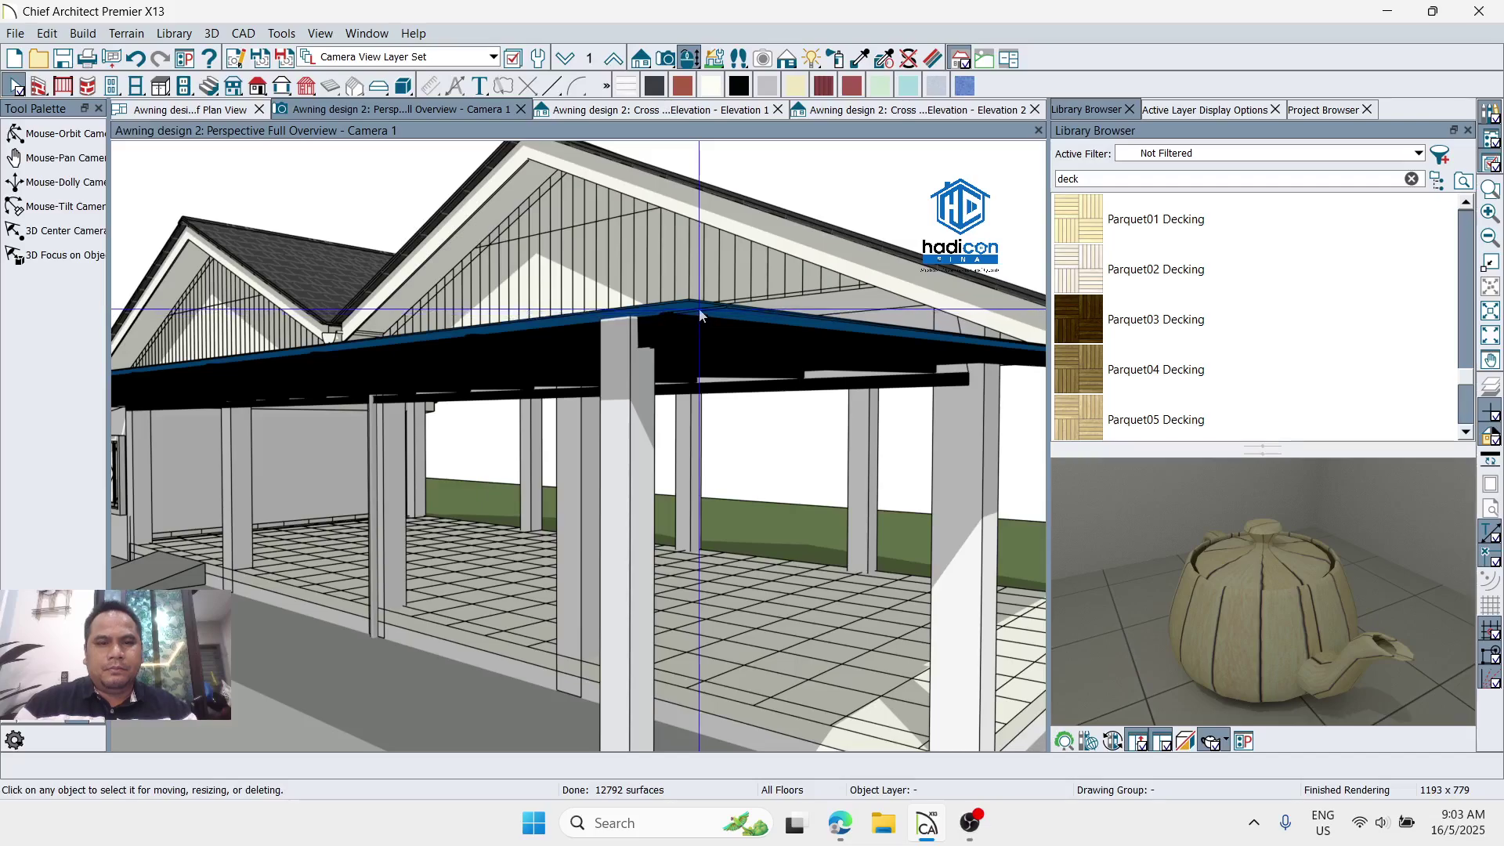
Step: Lower the top of the corner post slightly so it stops sticking through the roof panels, and inspect the awning's outer edge
{"action": "middle_click_drag", "start_coordinate": [700, 310], "coordinate": [701, 310]}
{"action": "key", "text": "space"}
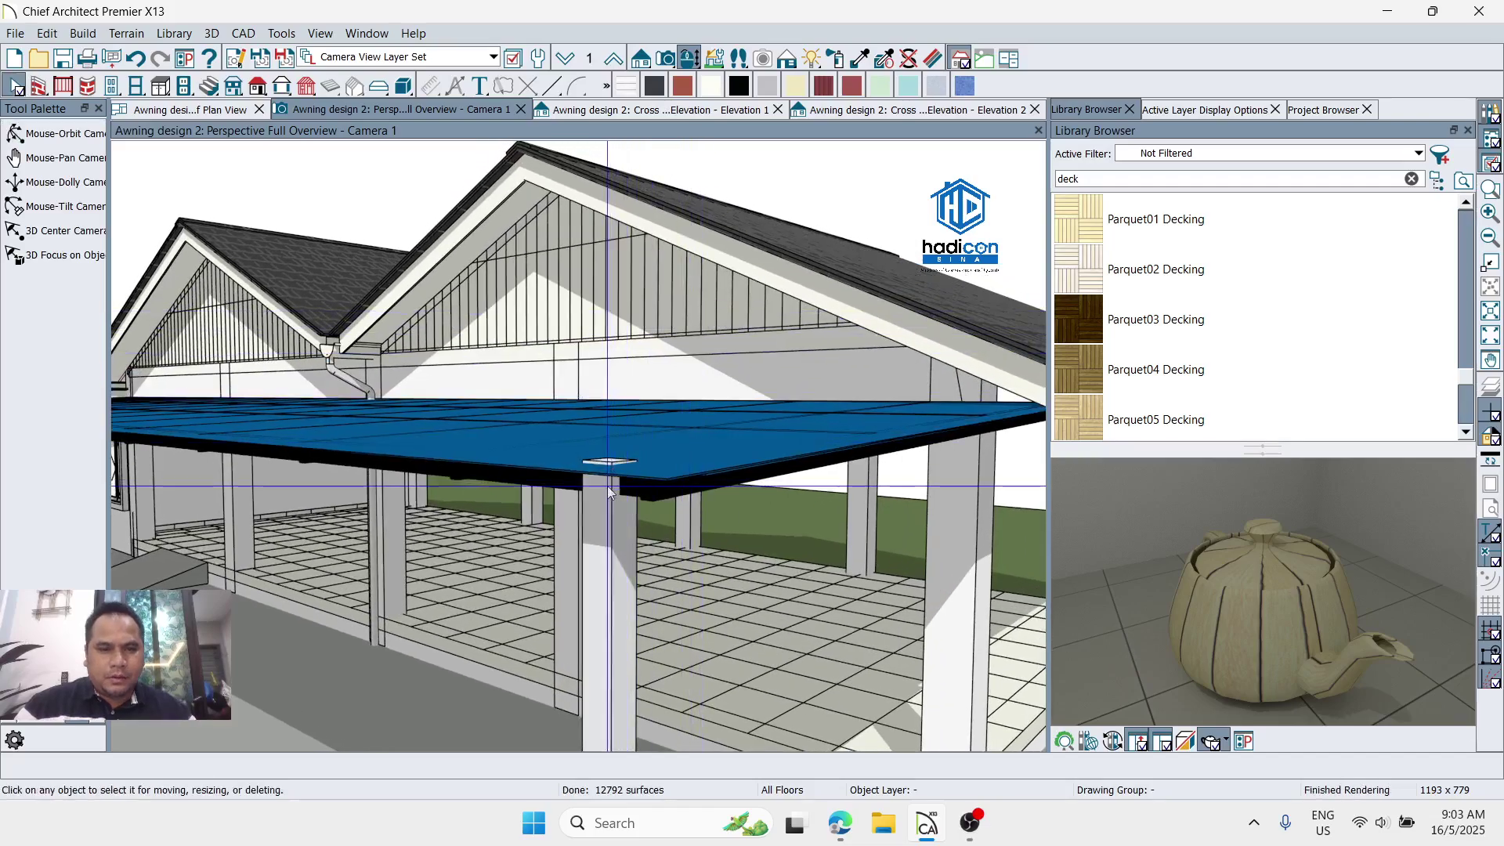
{"action": "left_click", "coordinate": [602, 486]}
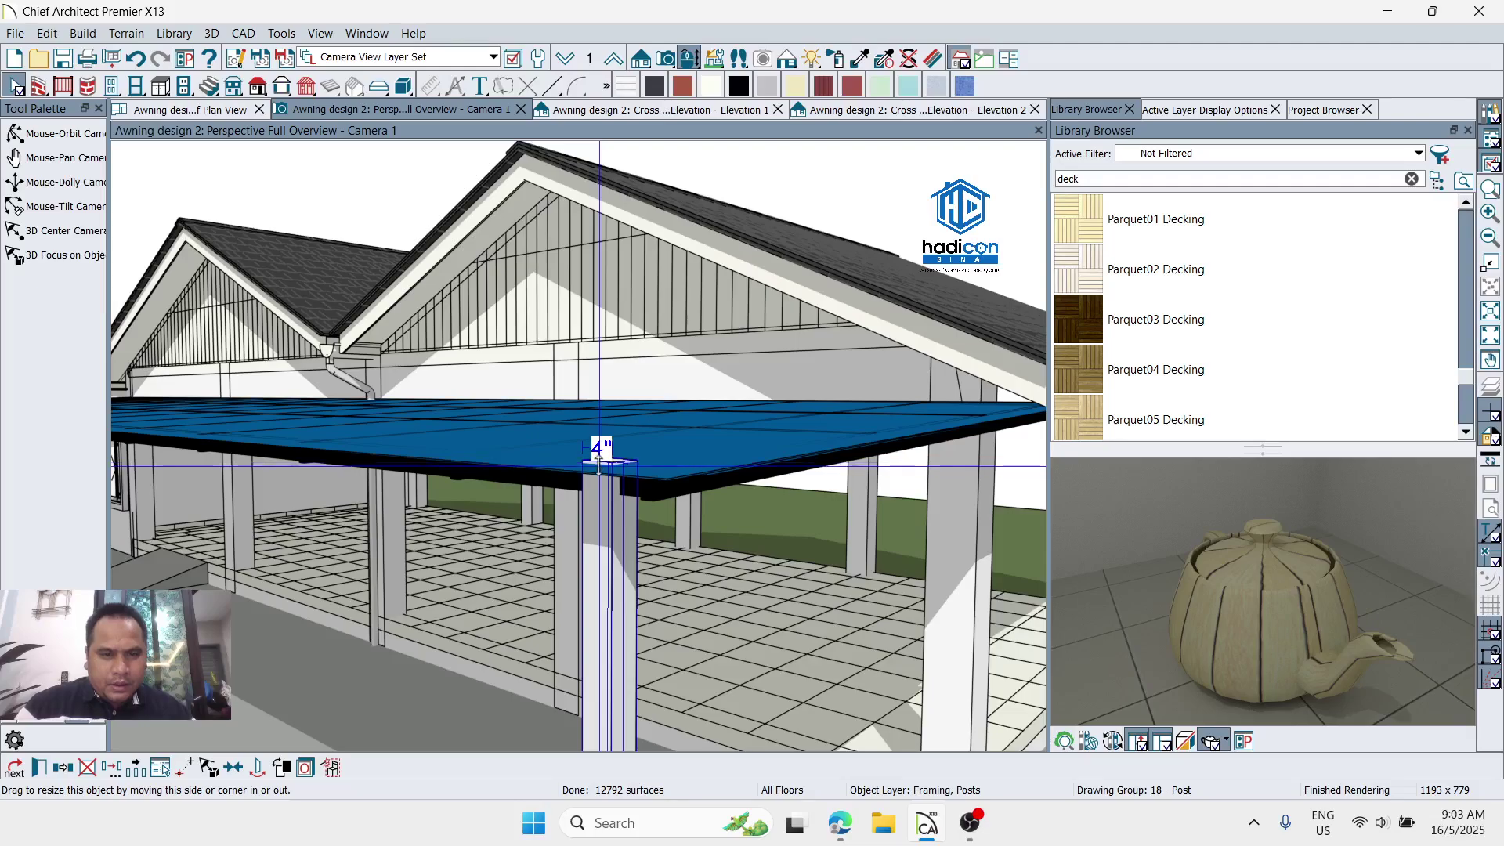
{"action": "left_click_drag", "start_coordinate": [598, 462], "coordinate": [597, 474]}
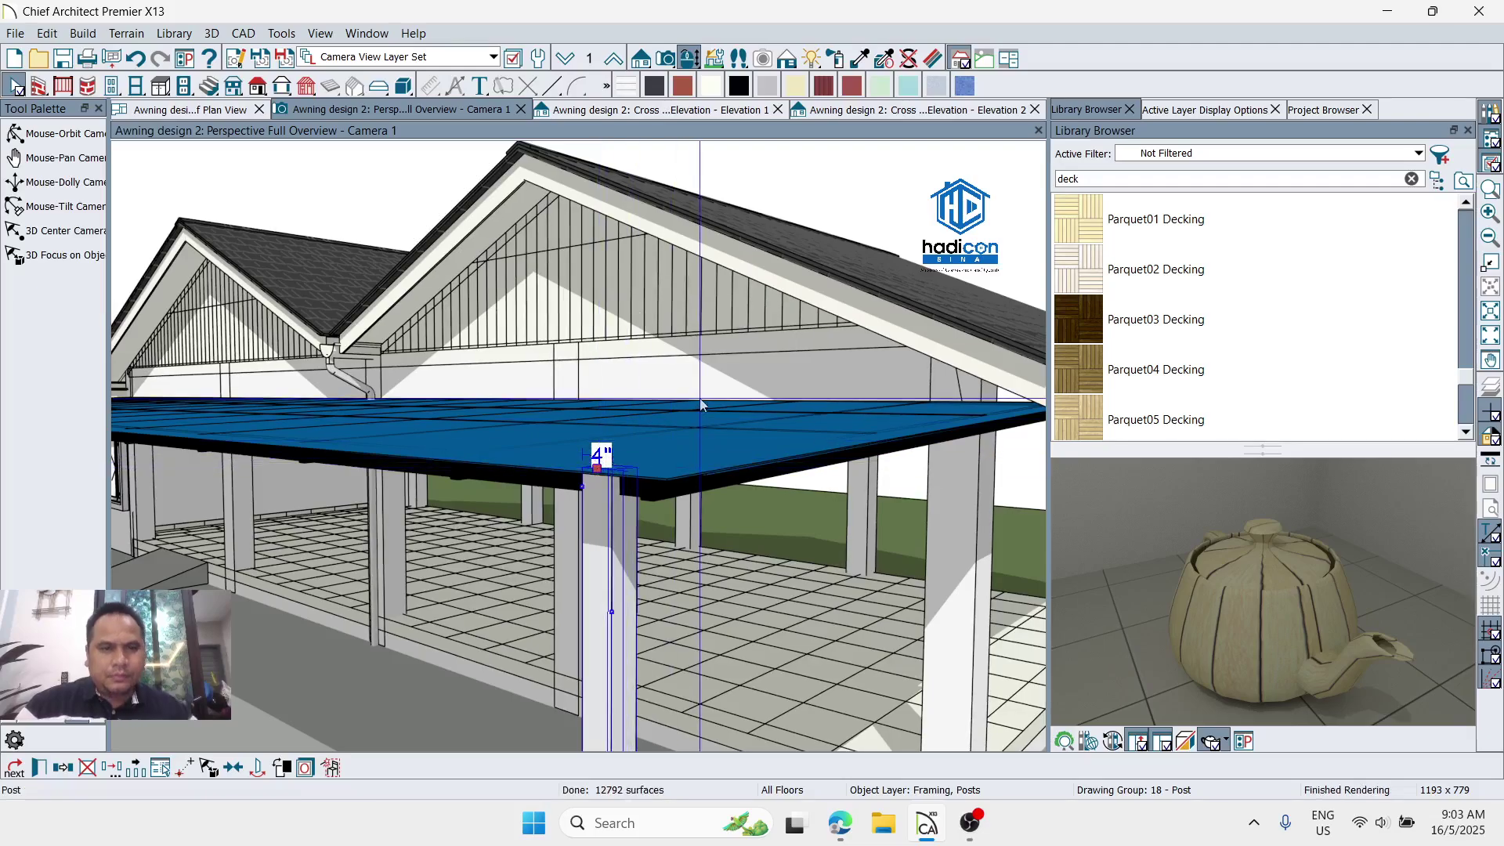
{"action": "key", "text": "space"}
{"action": "left_click_drag", "start_coordinate": [617, 395], "coordinate": [609, 293]}
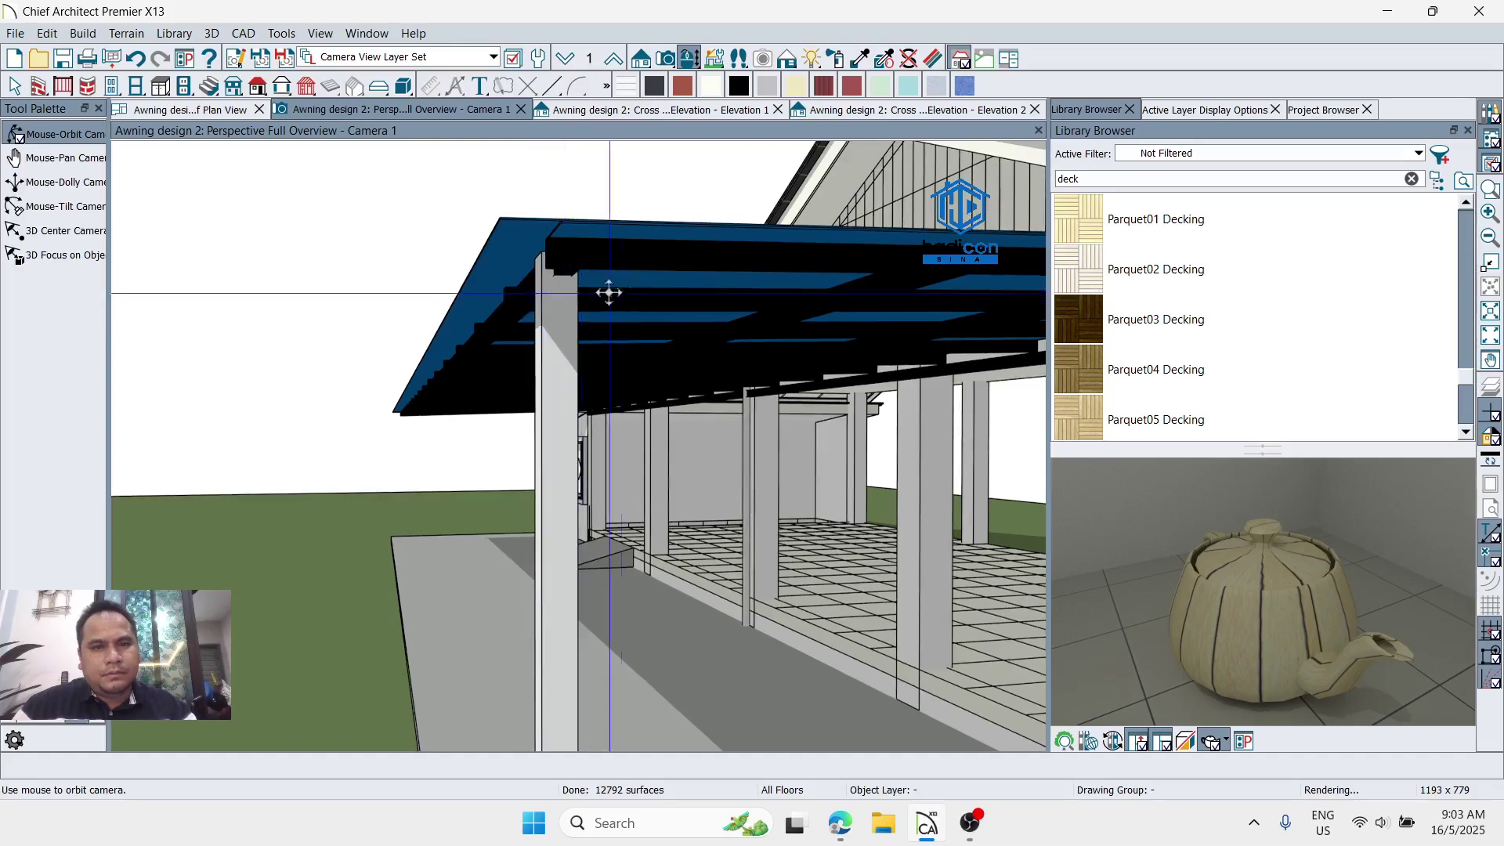
{"action": "left_click", "coordinate": [562, 315]}
{"action": "scroll", "coordinate": [635, 227], "scroll_direction": "down", "scroll_amount": 4}
{"action": "mouse_move", "coordinate": [632, 248]}
{"action": "middle_mouse_down"}
{"action": "mouse_move", "coordinate": [711, 251]}
{"action": "mouse_move", "coordinate": [695, 261]}
{"action": "mouse_move", "coordinate": [725, 290]}
{"action": "middle_mouse_up"}
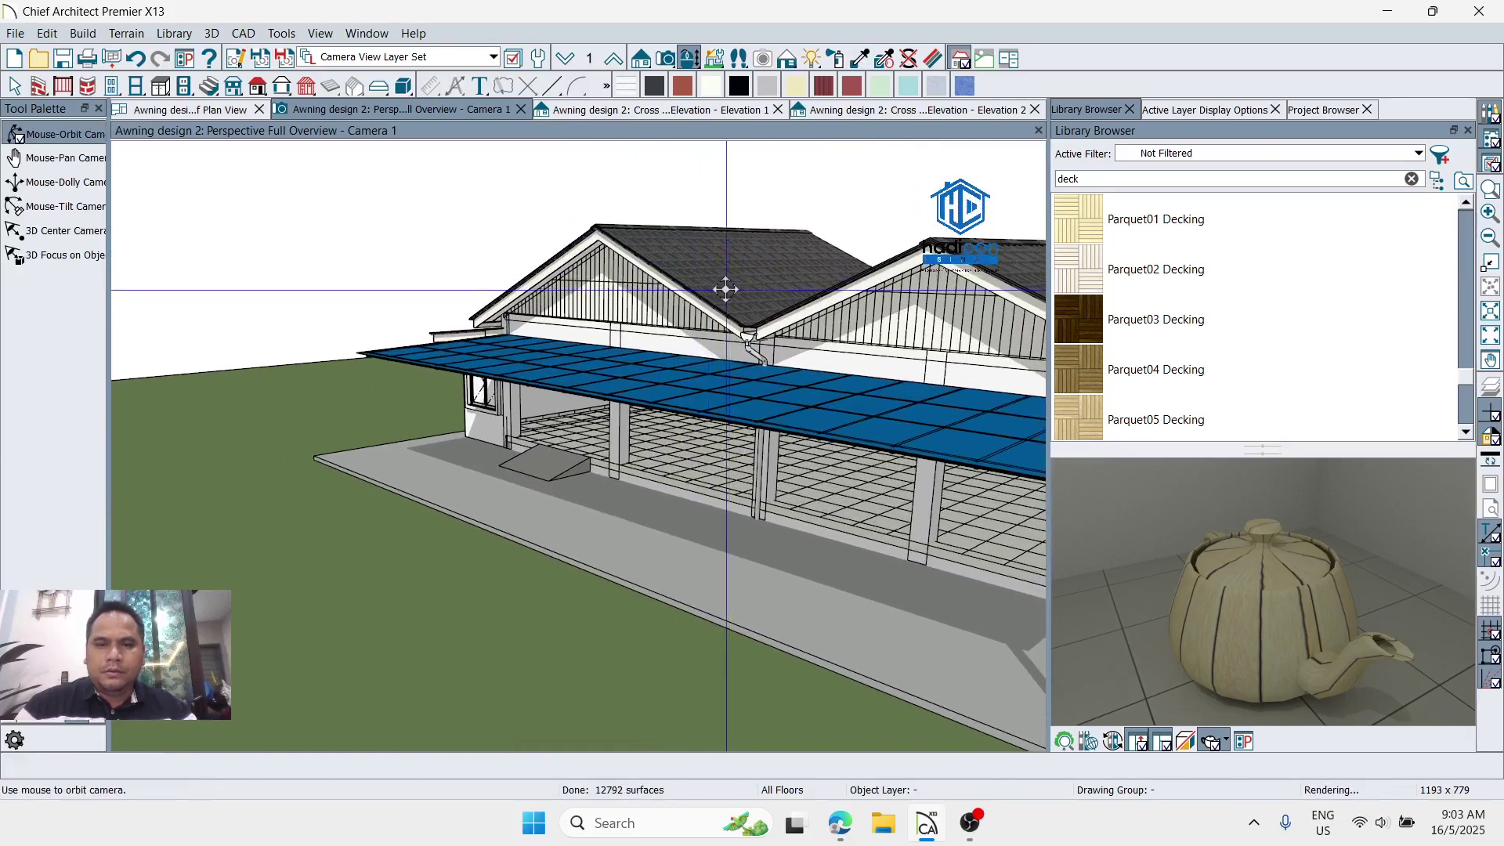
Step: In the roof plan view, select the awning's corner post and review its framing specification
{"action": "left_click", "coordinate": [193, 113]}
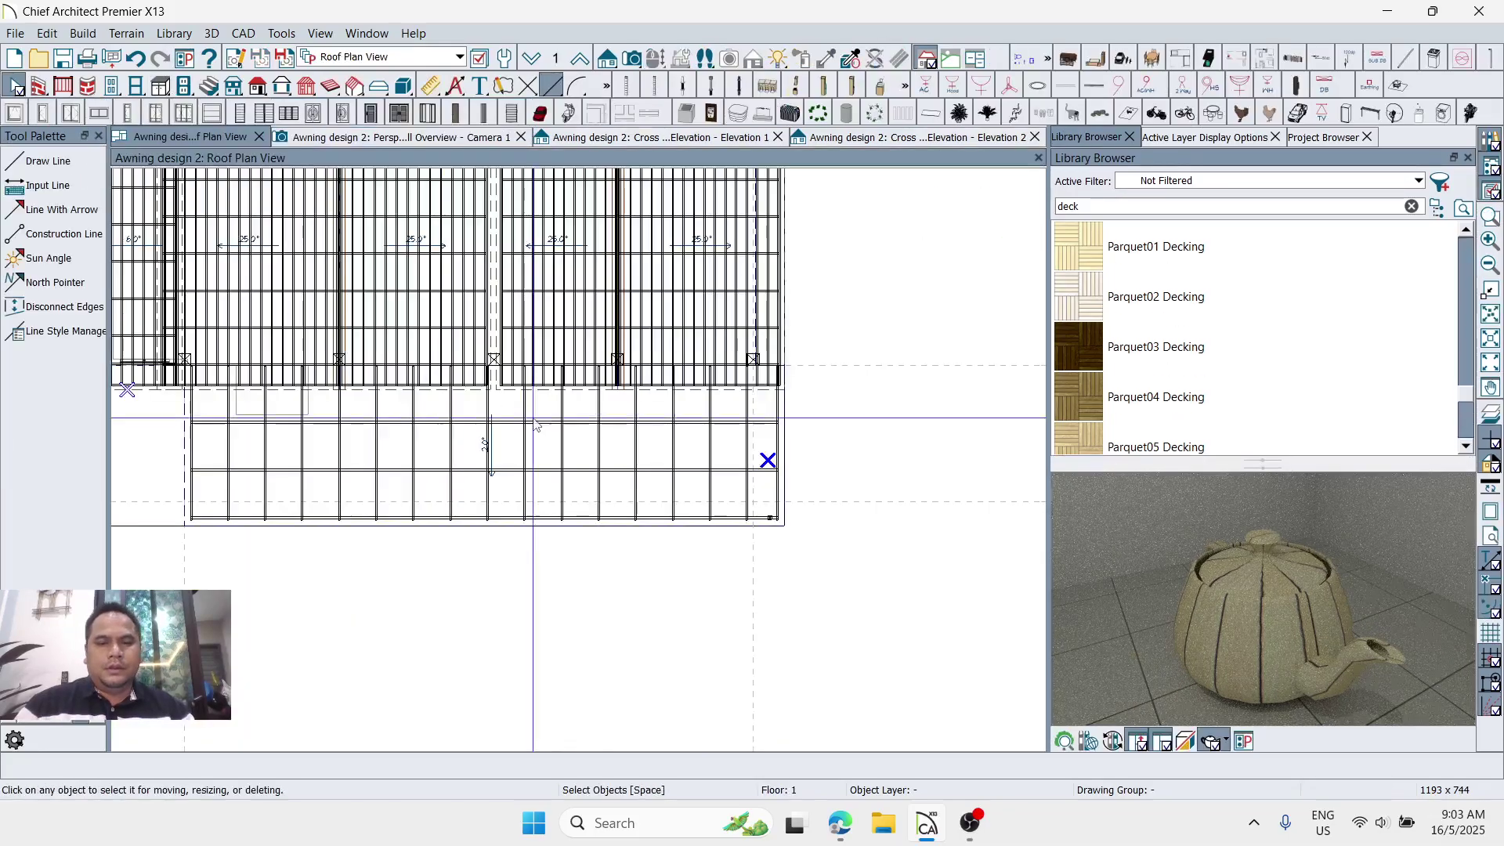
{"action": "scroll", "coordinate": [766, 574], "scroll_direction": "up", "scroll_amount": 3}
{"action": "scroll", "coordinate": [853, 520], "scroll_direction": "down", "scroll_amount": 2}
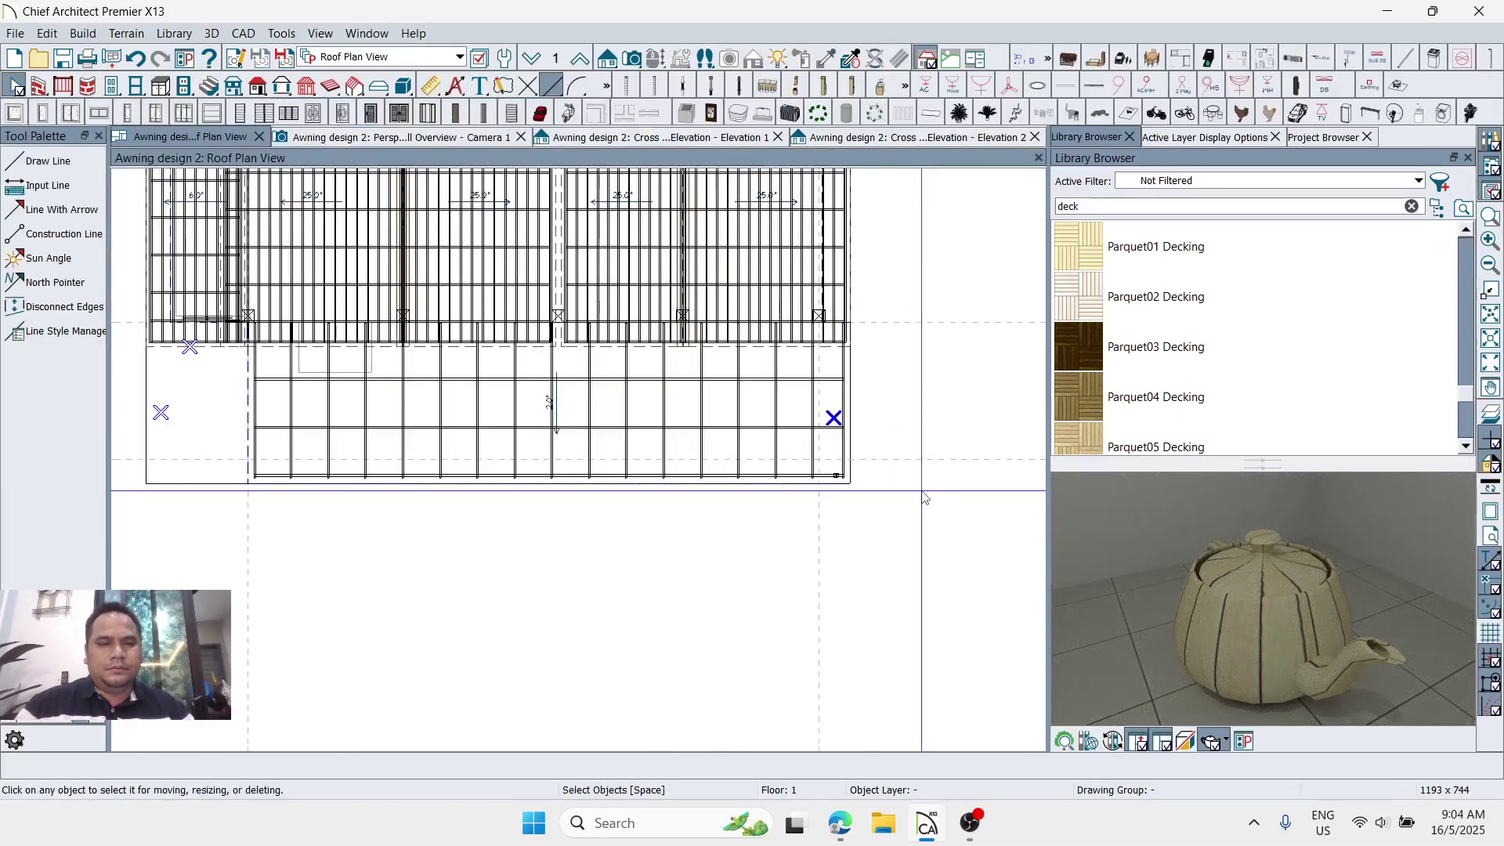
{"action": "scroll", "coordinate": [854, 520], "scroll_direction": "up", "scroll_amount": 3}
{"action": "left_click", "coordinate": [849, 490]}
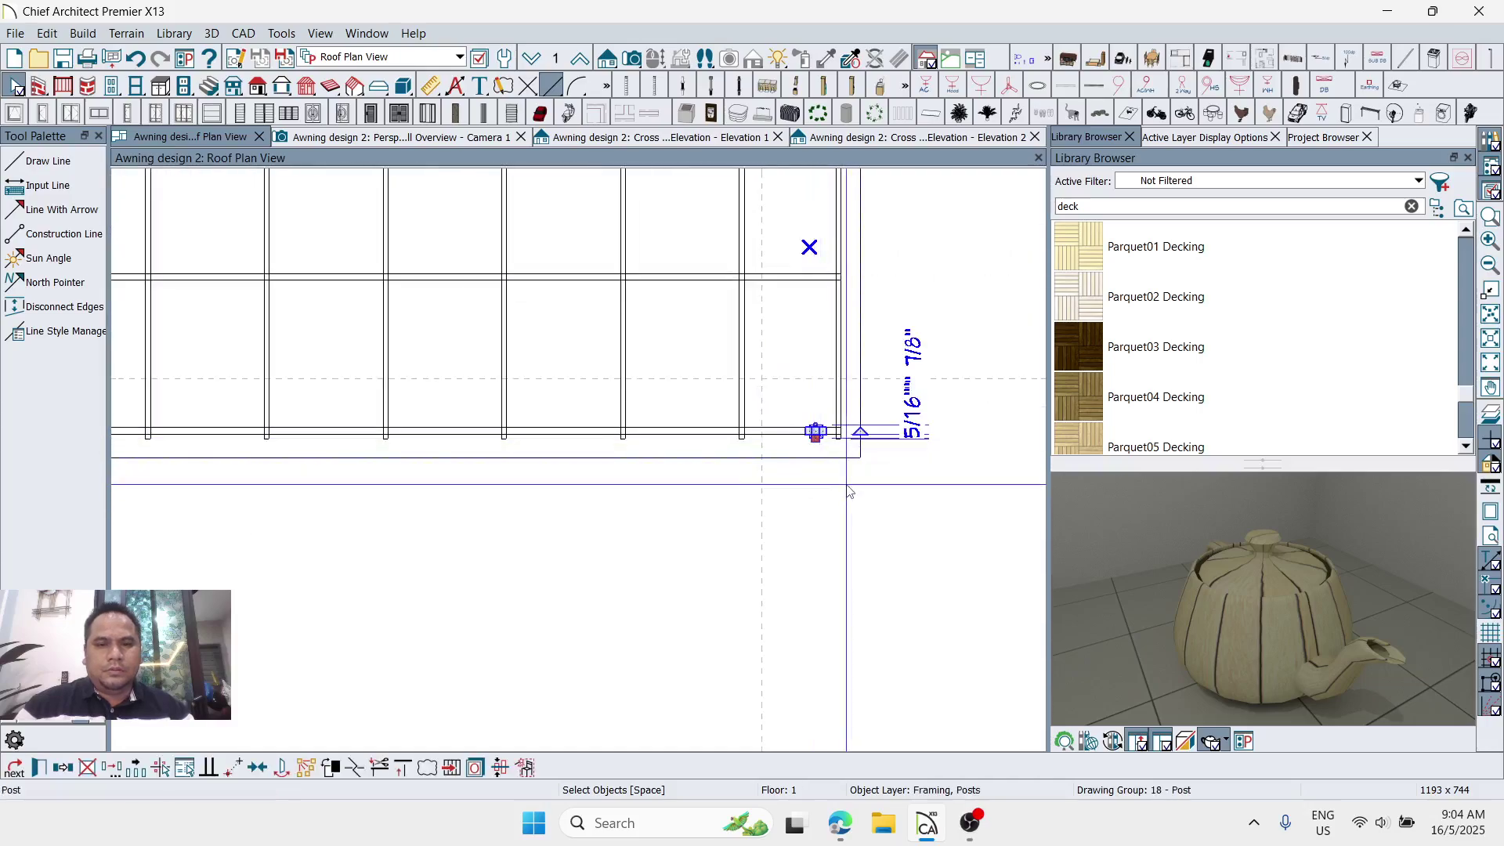
{"action": "scroll", "coordinate": [852, 495], "scroll_direction": "down", "scroll_amount": 1}
{"action": "scroll", "coordinate": [852, 495], "scroll_direction": "down", "scroll_amount": 2}
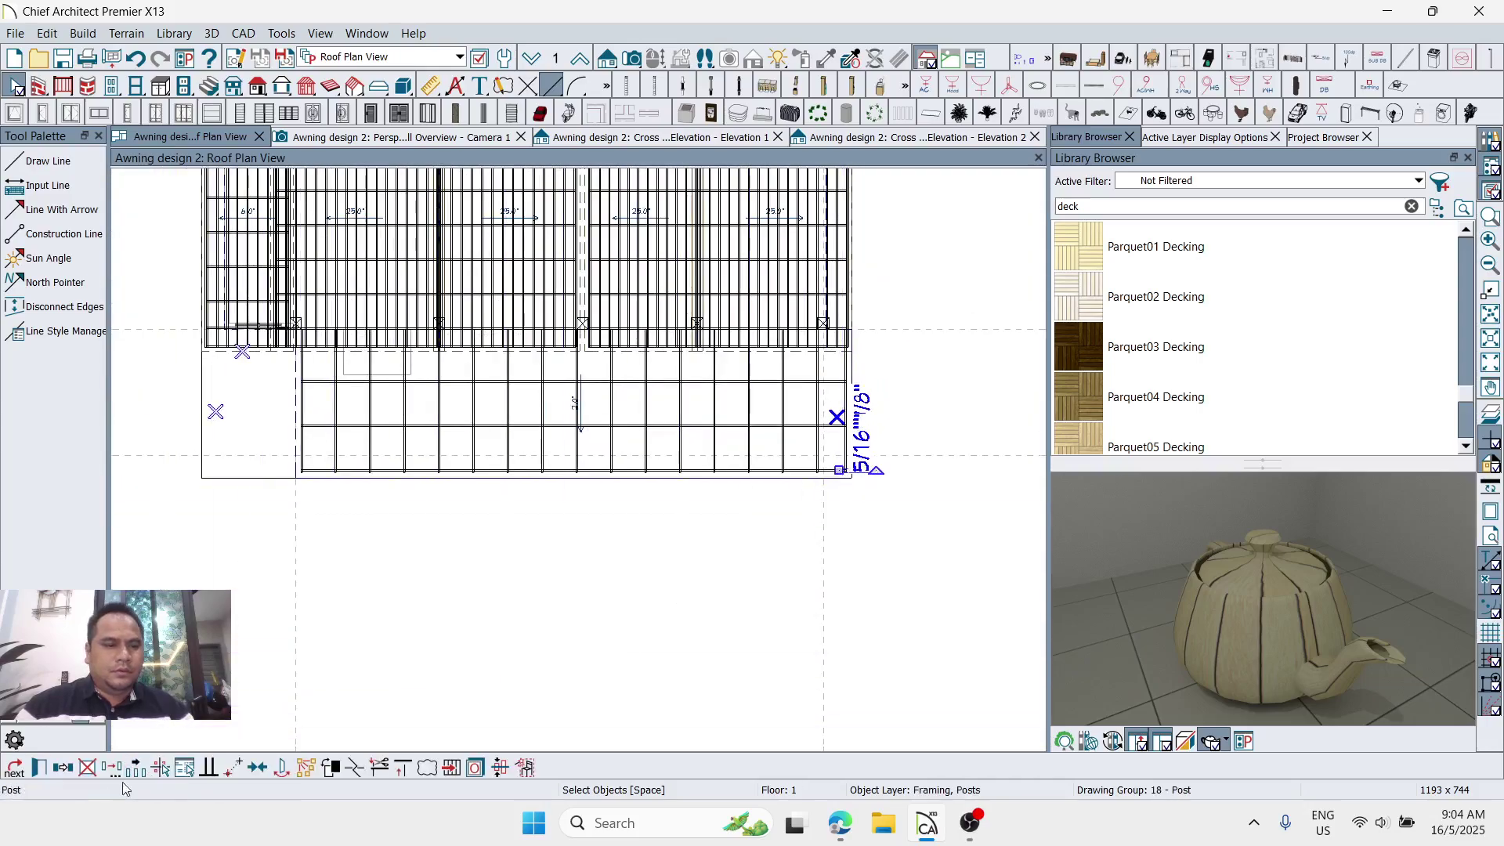
{"action": "left_click", "coordinate": [49, 773]}
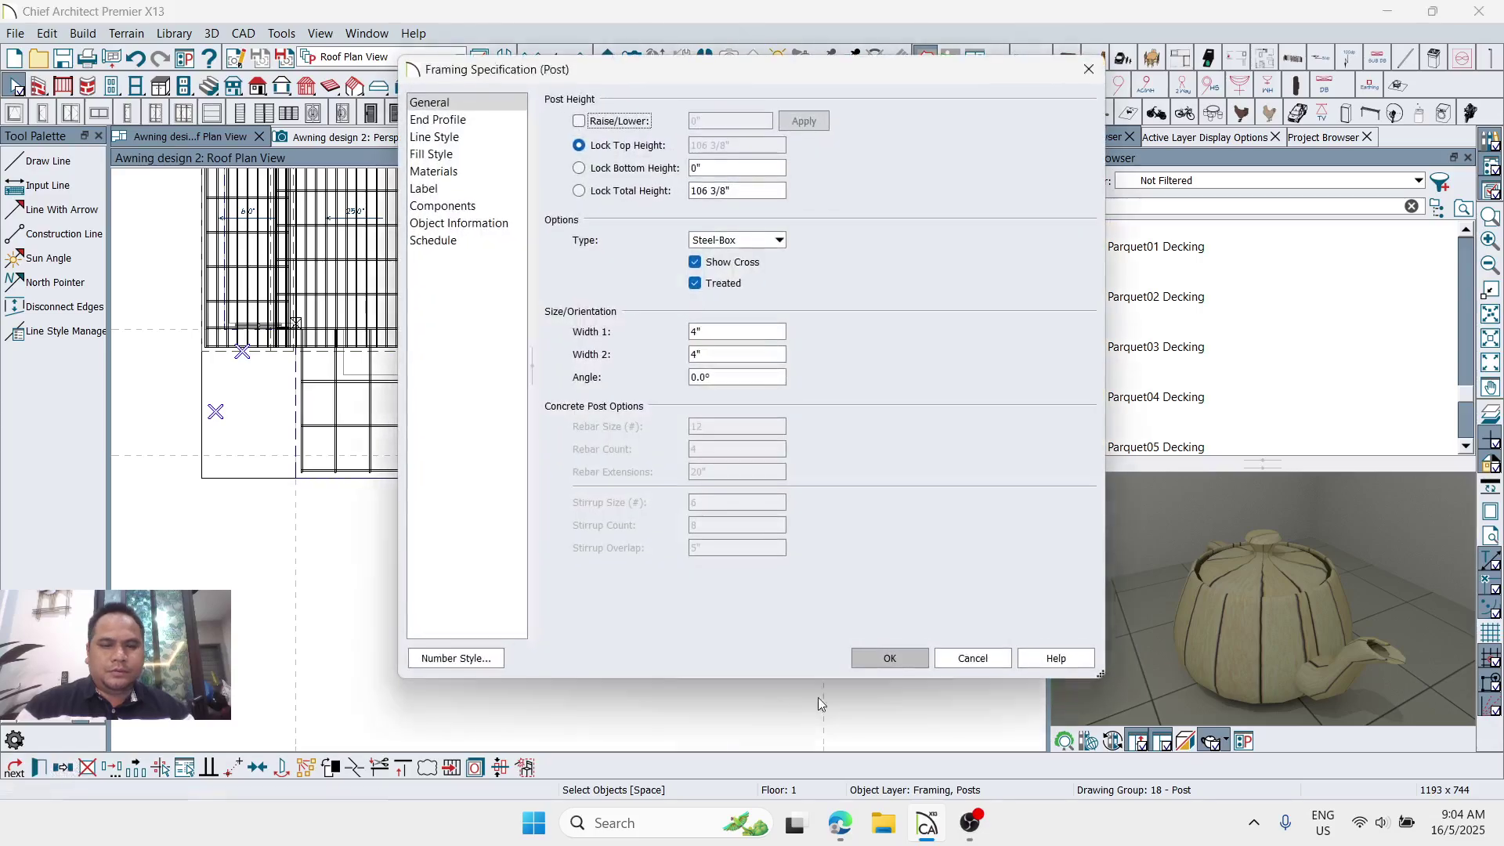
{"action": "left_click", "coordinate": [952, 665]}
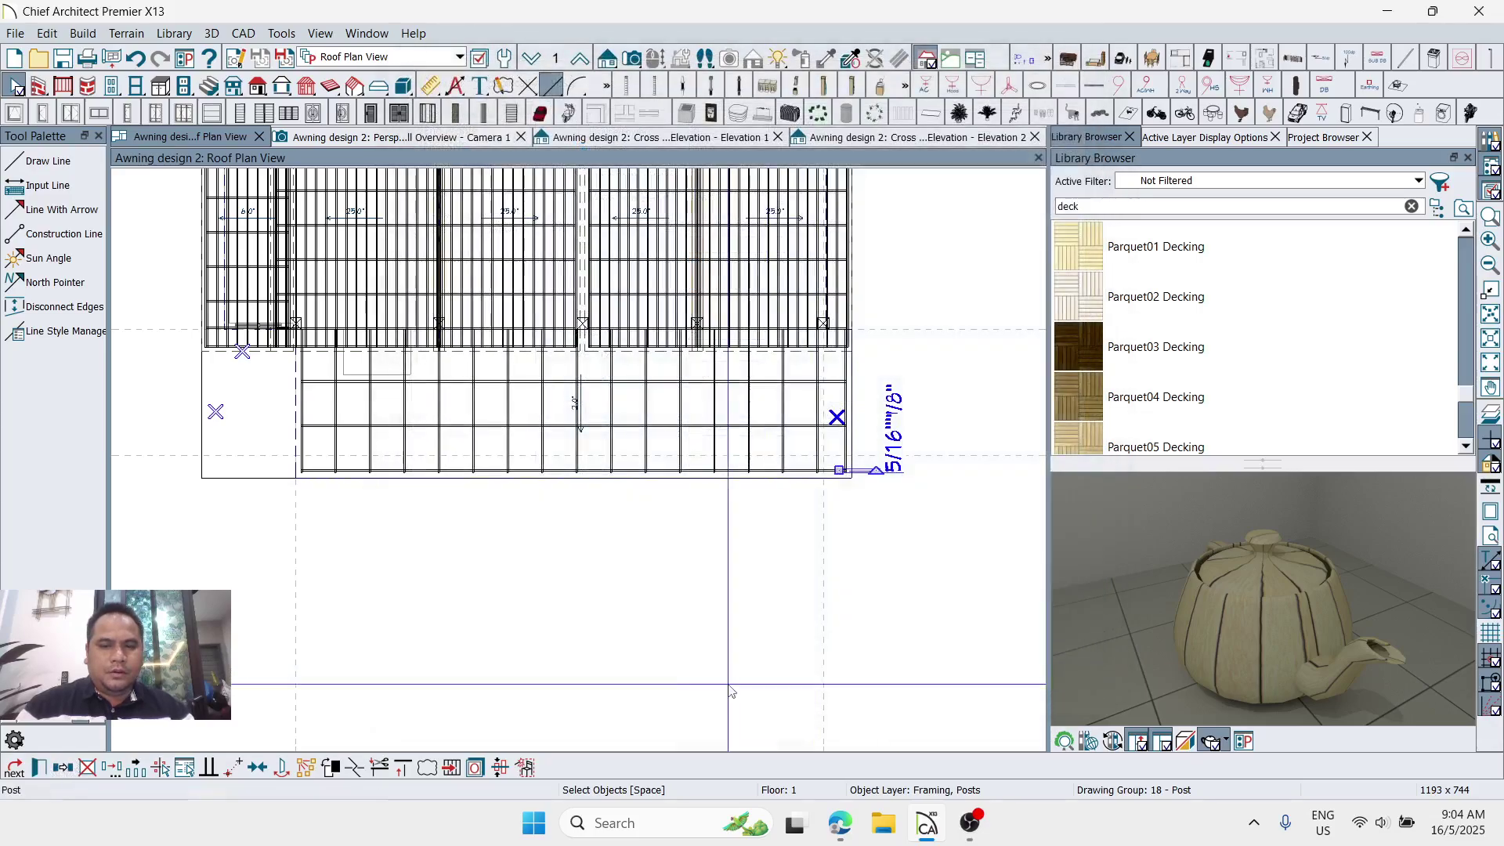
Step: Copy the awning's corner post point-to-point onto the outermost purlin at the opposite end of the awning
{"action": "left_click", "coordinate": [65, 770]}
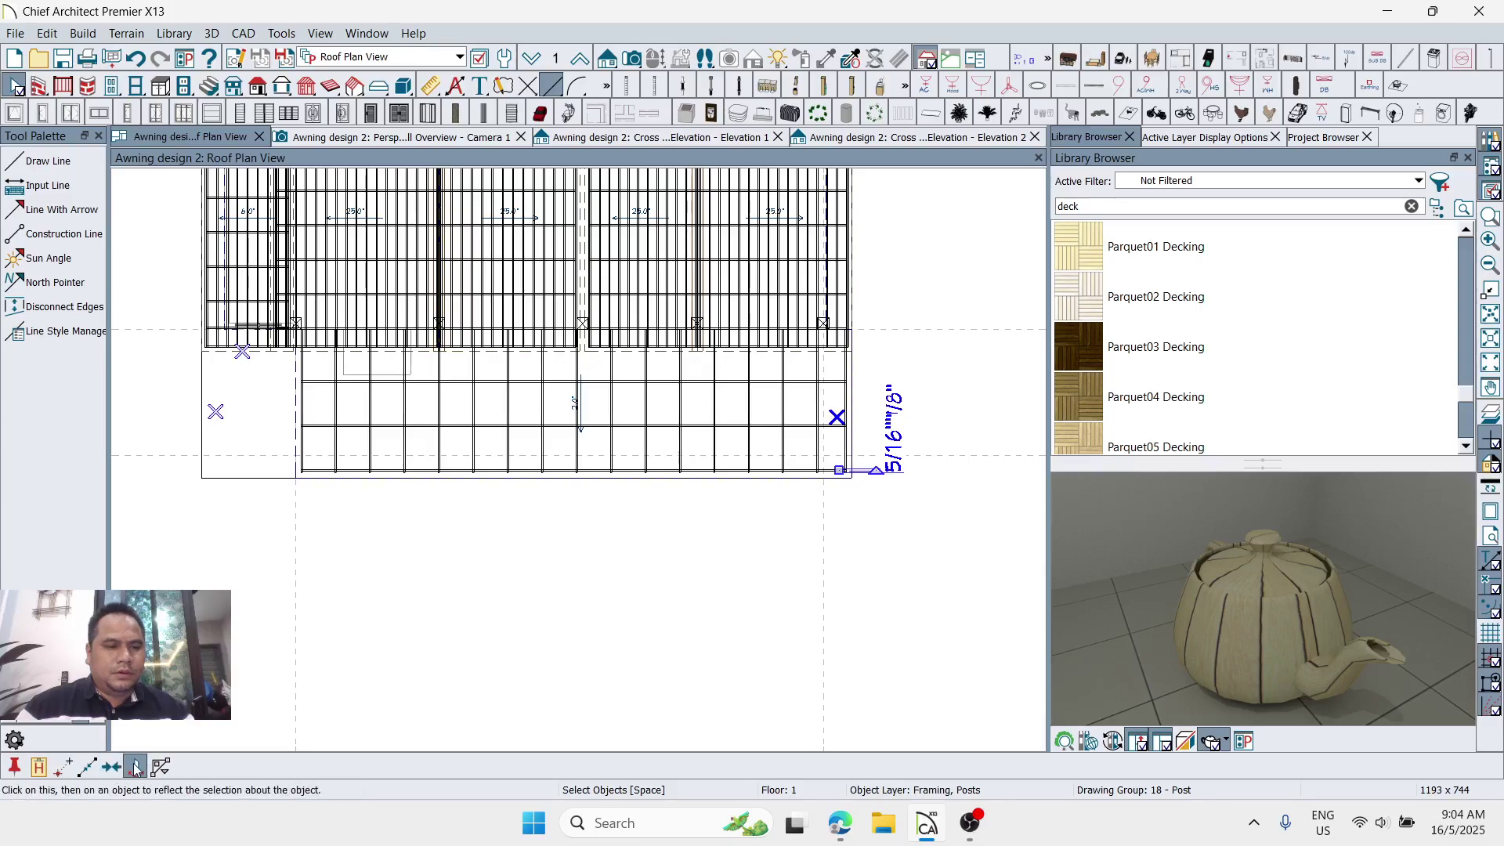
{"action": "left_click", "coordinate": [136, 770]}
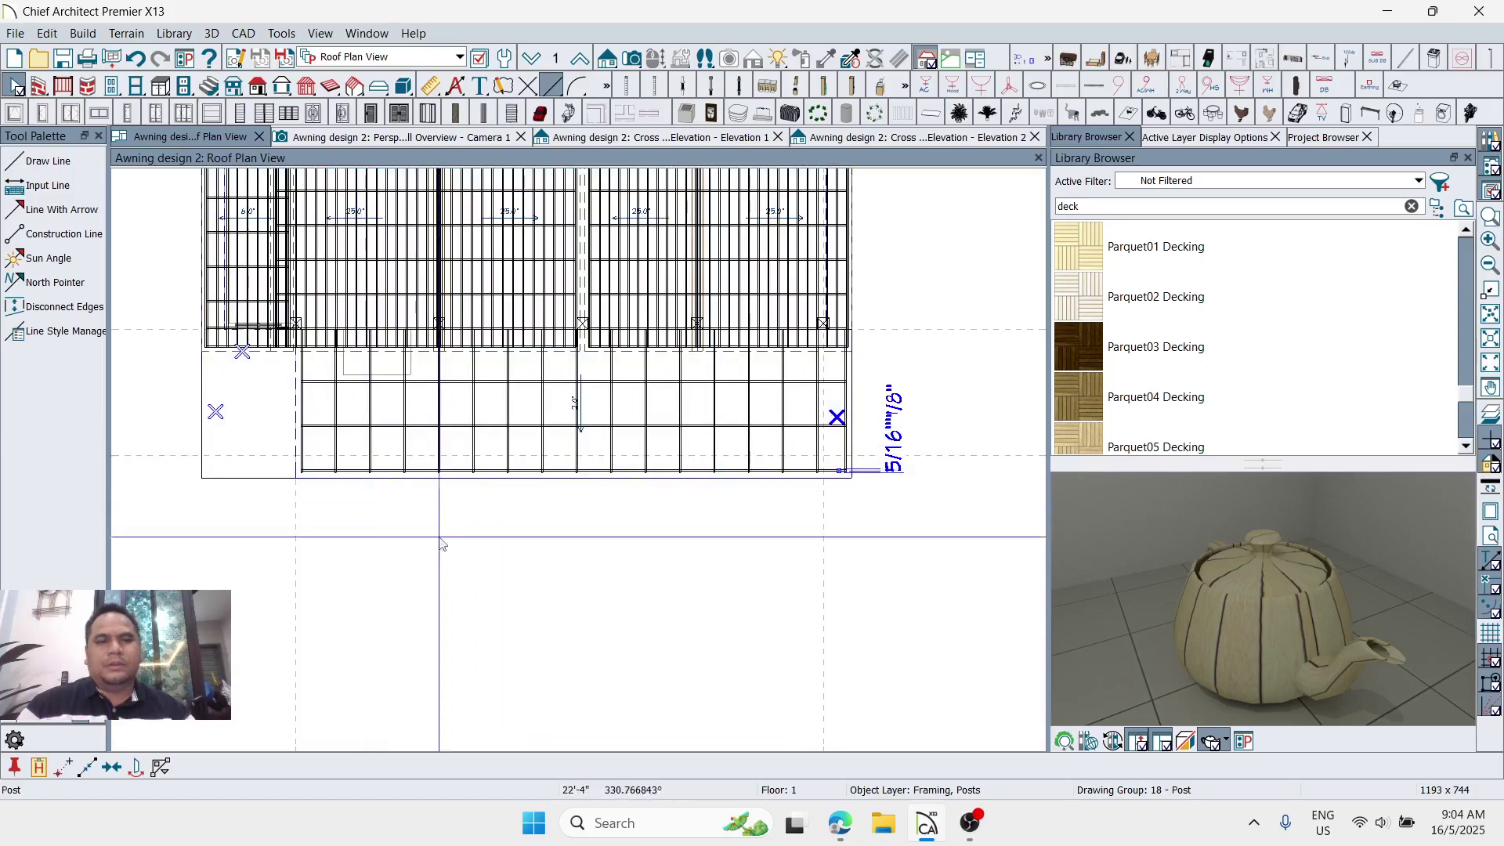
{"action": "scroll", "coordinate": [845, 513], "scroll_direction": "up", "scroll_amount": 1}
{"action": "scroll", "coordinate": [859, 518], "scroll_direction": "down", "scroll_amount": 1}
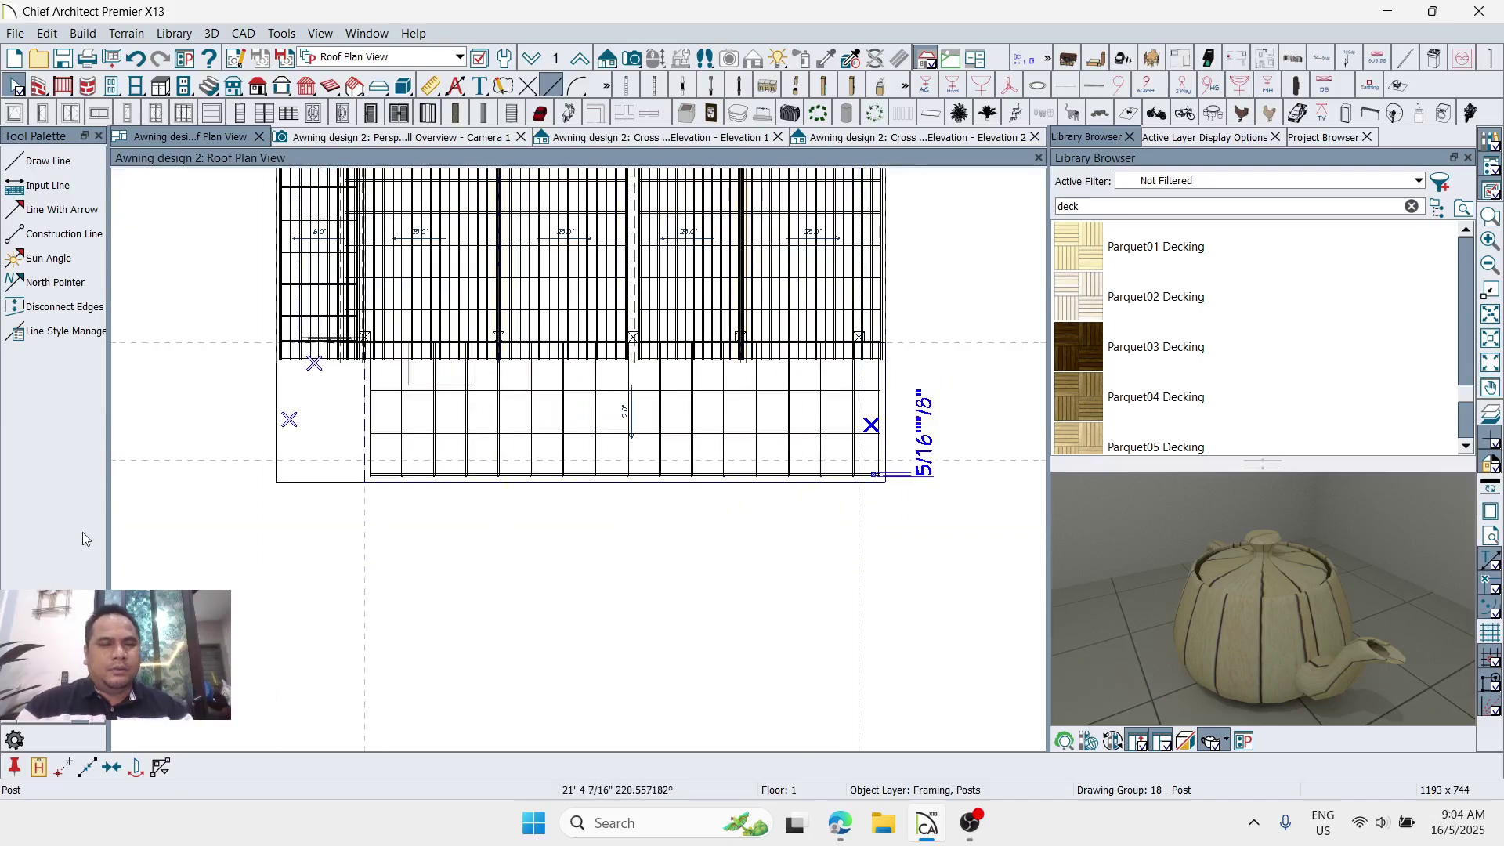
{"action": "left_click", "coordinate": [62, 767]}
{"action": "scroll", "coordinate": [854, 523], "scroll_direction": "up", "scroll_amount": 4}
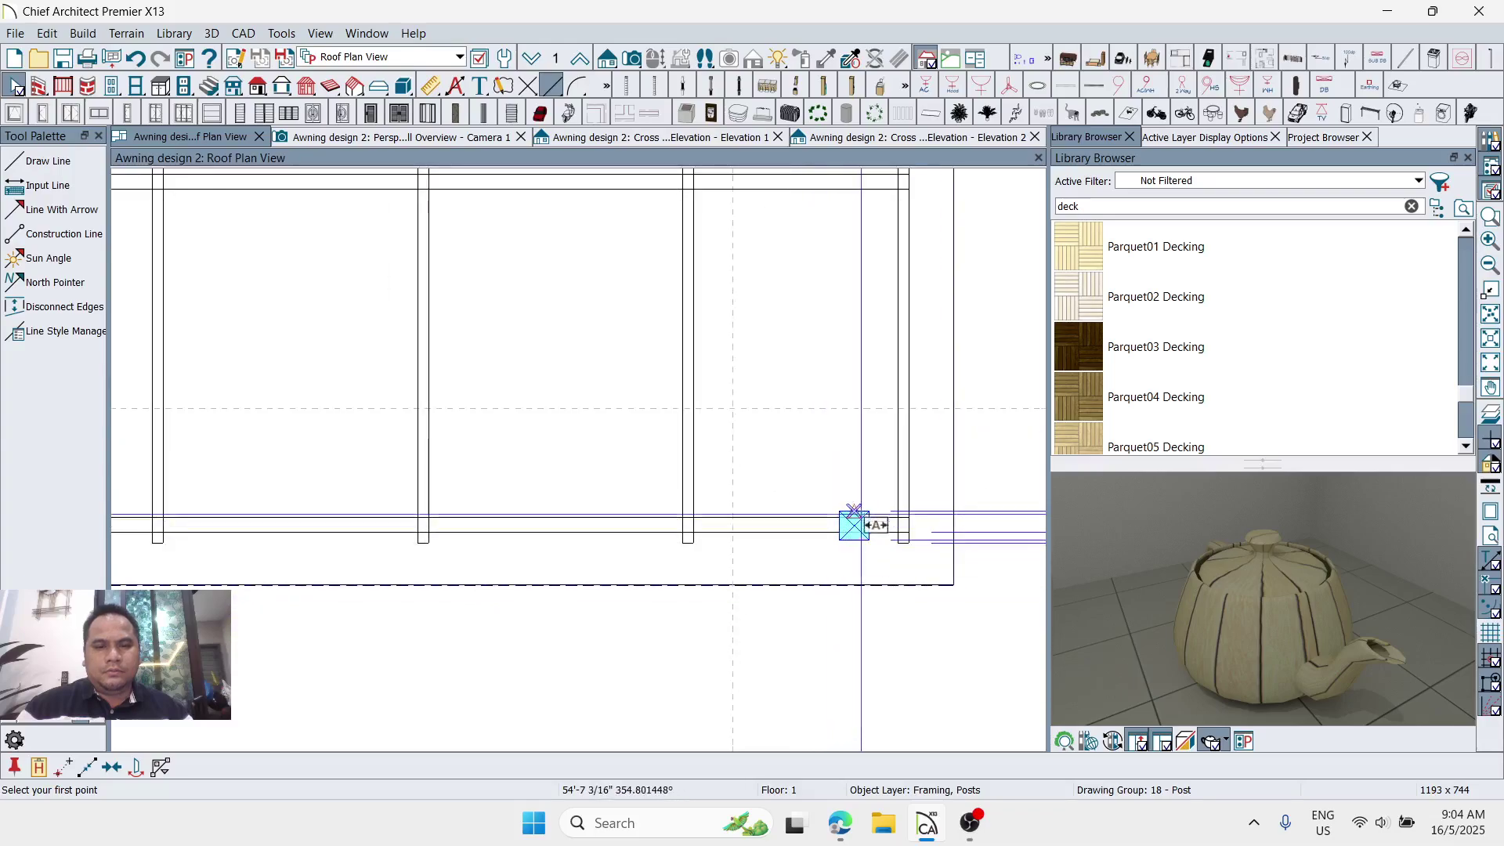
{"action": "left_click", "coordinate": [855, 525]}
{"action": "scroll", "coordinate": [936, 554], "scroll_direction": "down", "scroll_amount": 9}
{"action": "scroll", "coordinate": [254, 611], "scroll_direction": "up", "scroll_amount": 2}
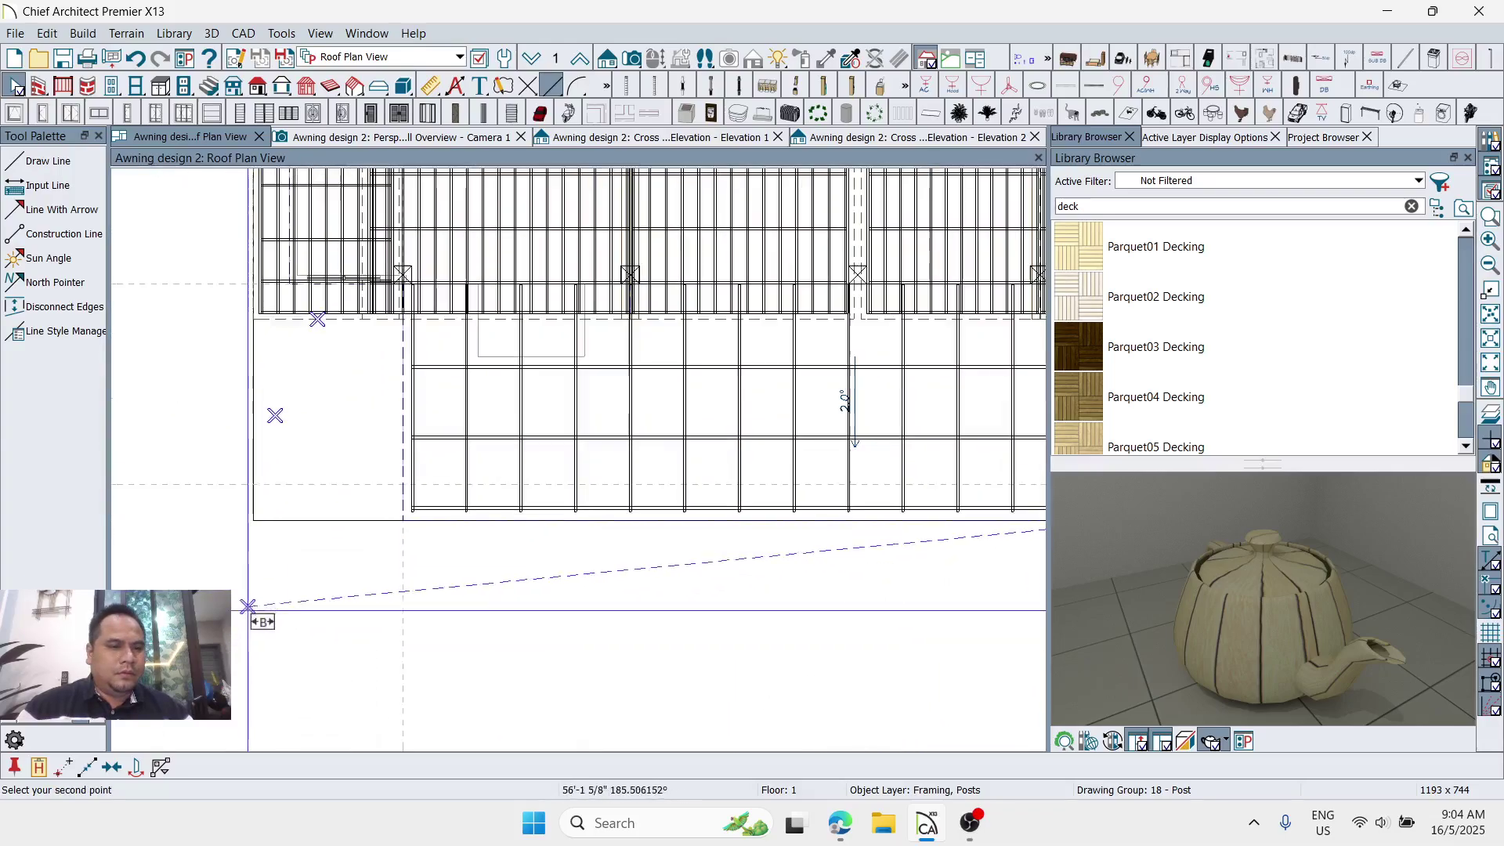
{"action": "scroll", "coordinate": [467, 556], "scroll_direction": "up", "scroll_amount": 6}
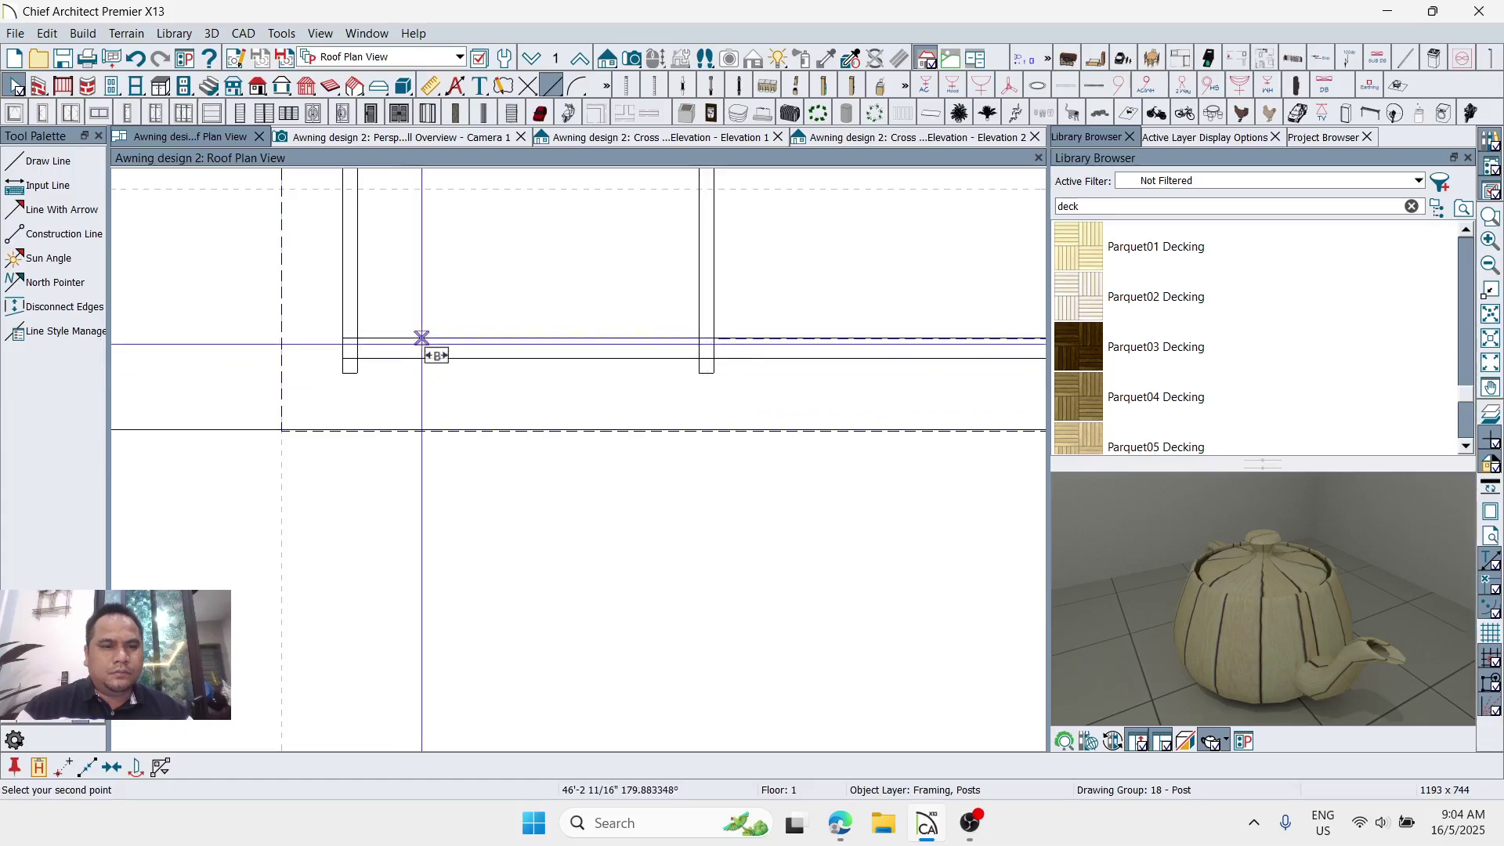
{"action": "left_click", "coordinate": [421, 337]}
{"action": "left_click", "coordinate": [480, 416]}
{"action": "scroll", "coordinate": [480, 416], "scroll_direction": "up", "scroll_amount": 1}
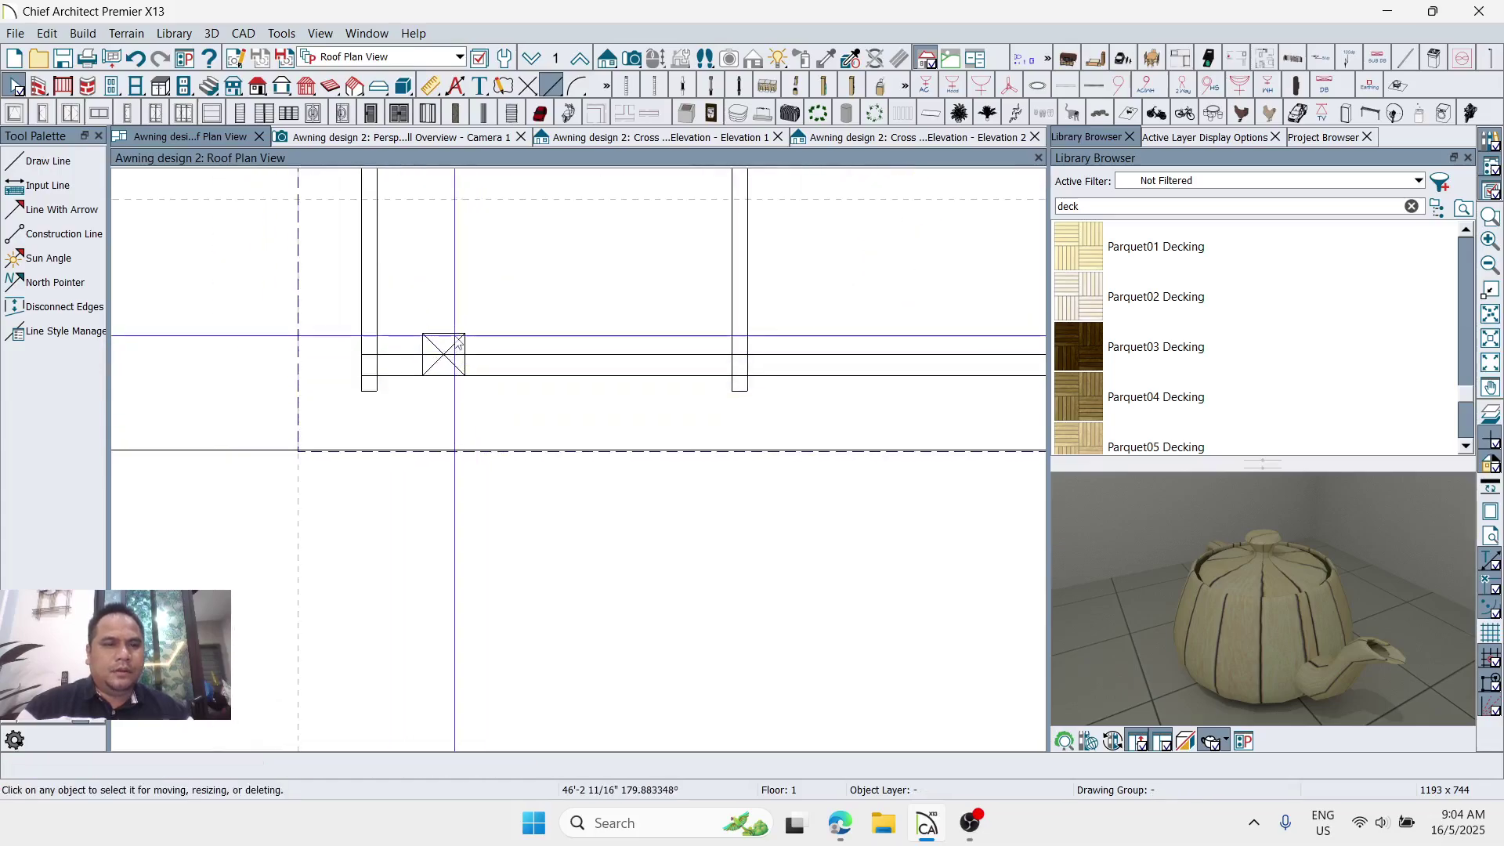
Step: Position the copied post along the outermost purlin so it stands 6" from the end rafter
{"action": "left_click", "coordinate": [454, 368]}
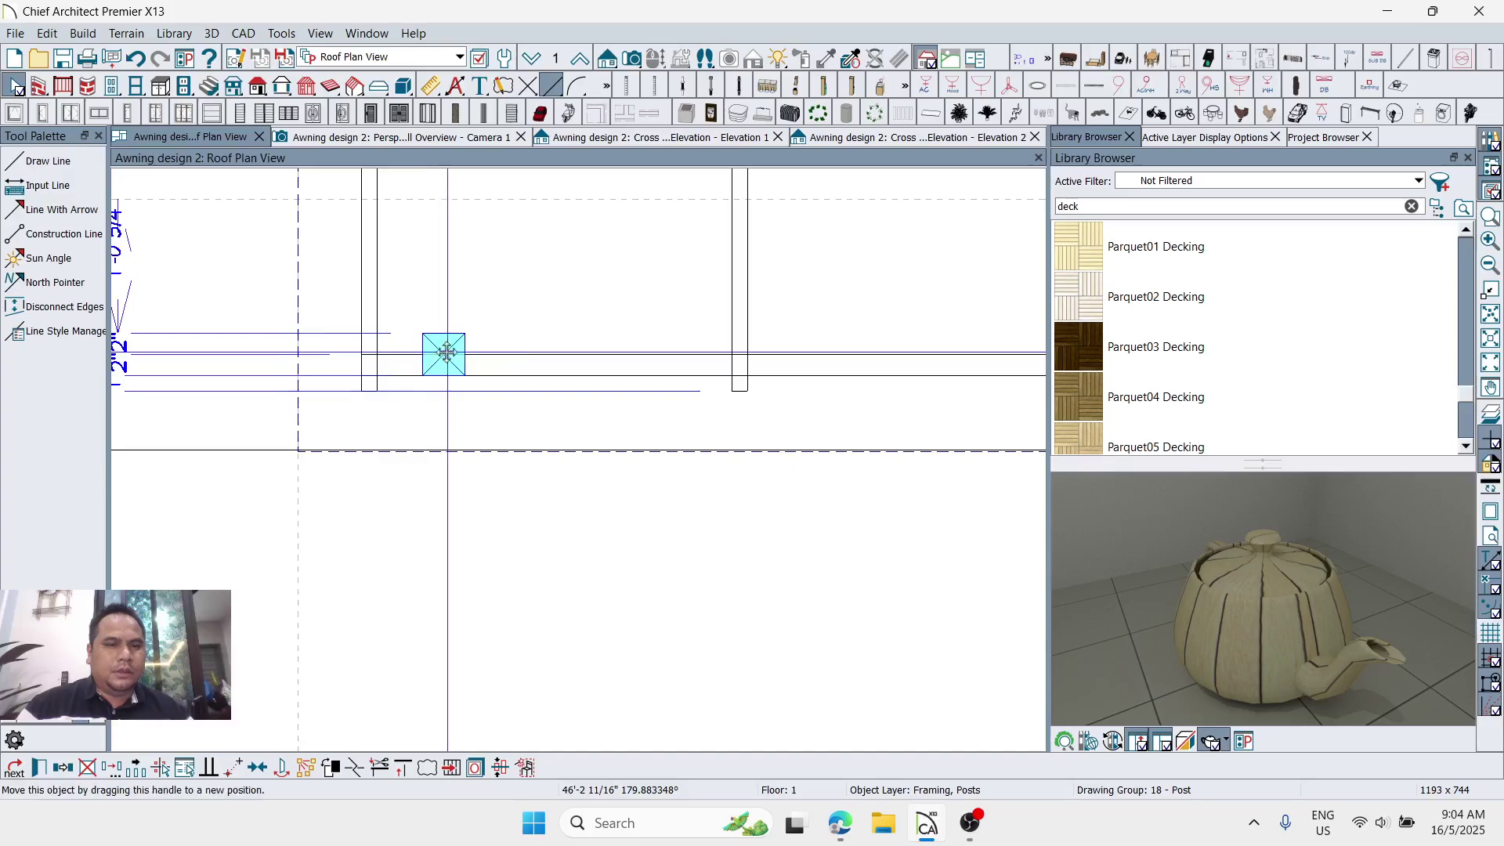
{"action": "left_click_drag", "start_coordinate": [447, 352], "coordinate": [464, 354]}
{"action": "left_click", "coordinate": [405, 692]}
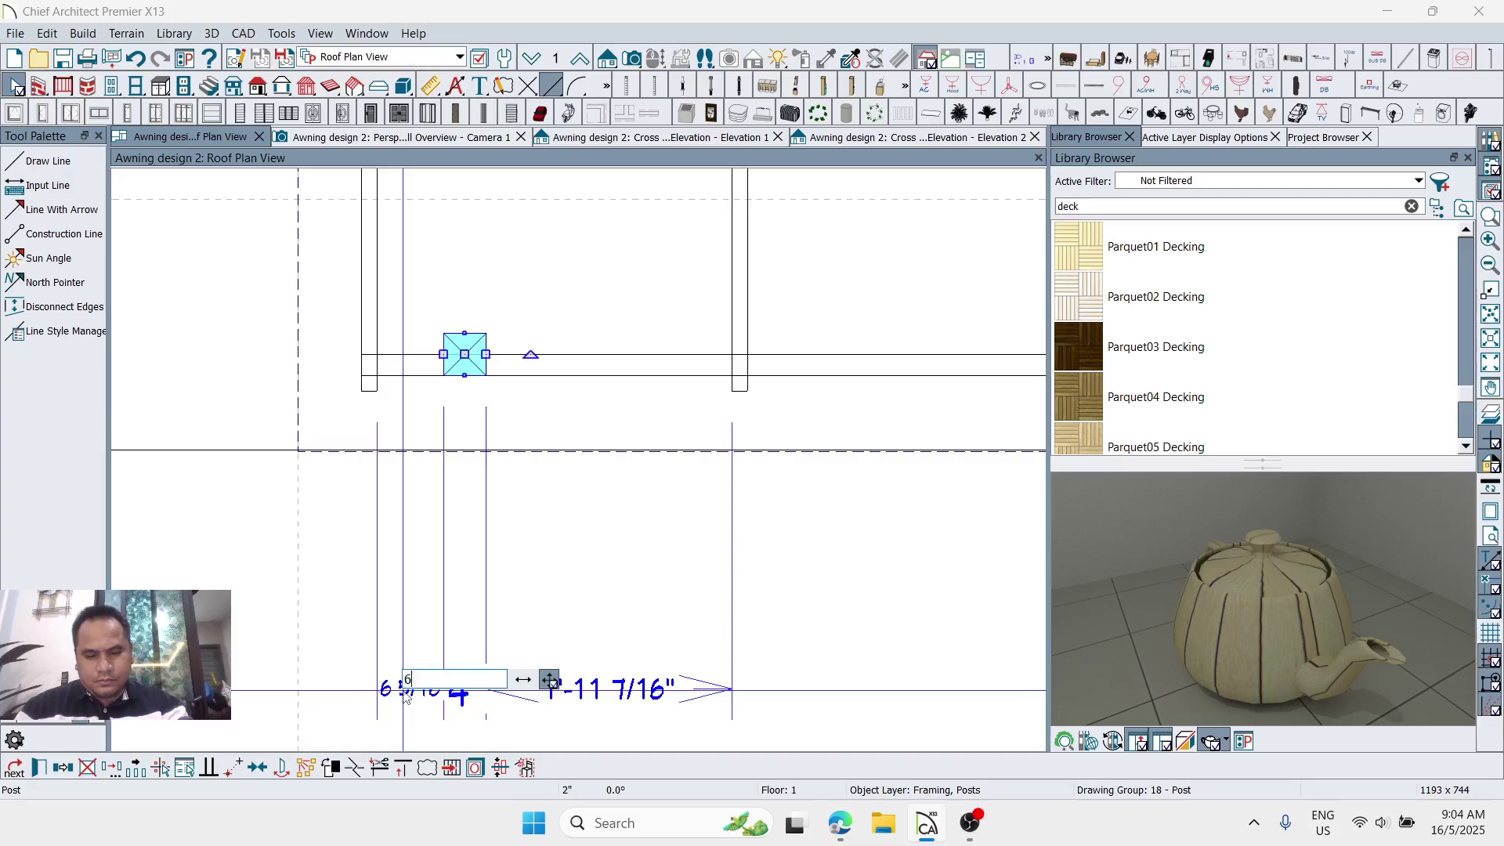
{"action": "type", "text": "6\""}
{"action": "key", "text": "Return"}
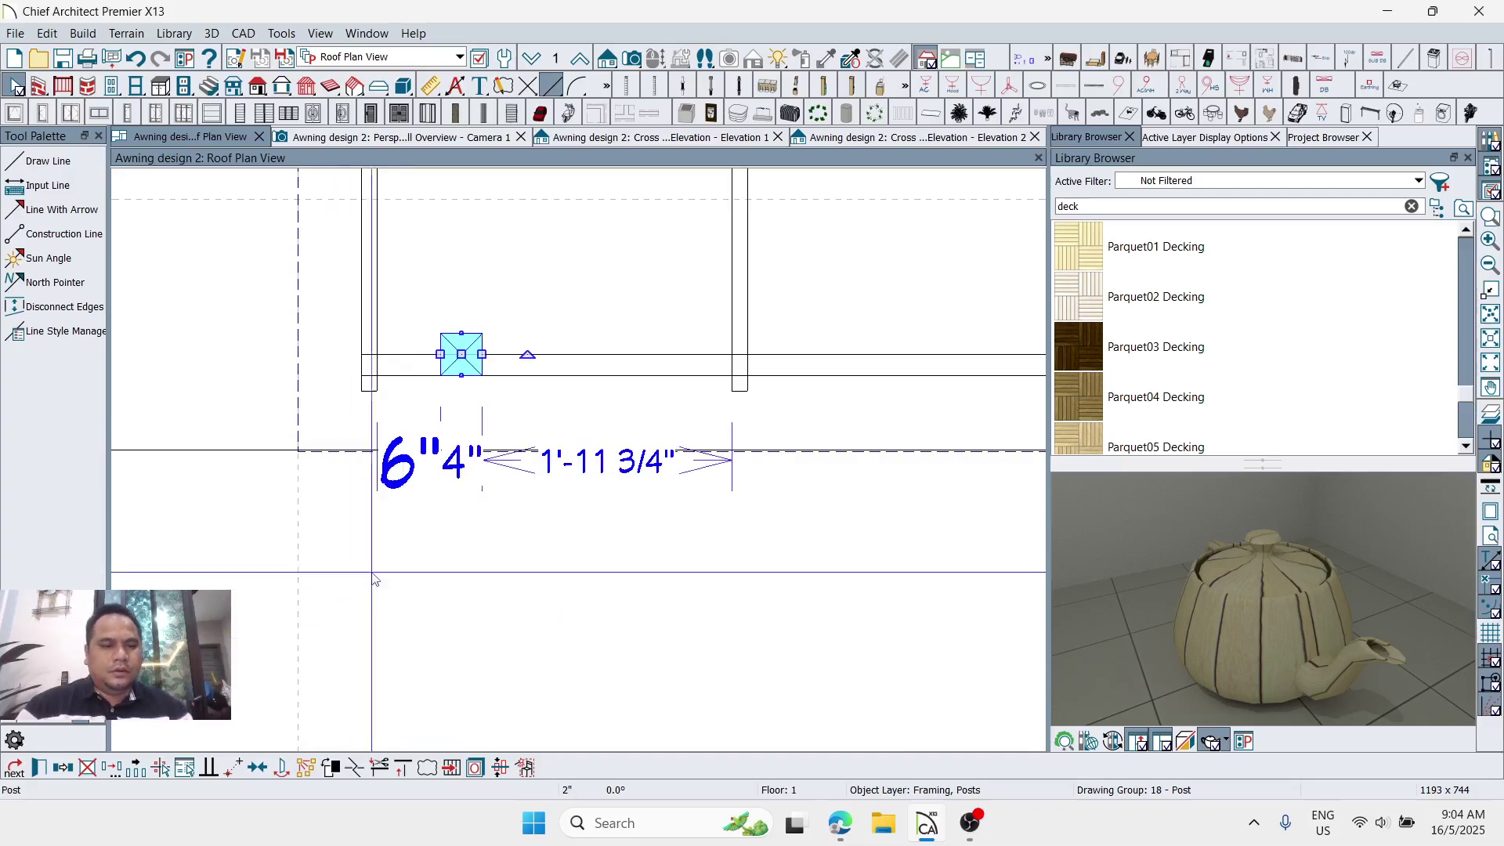
Step: Try centering the copied post on the framing, and shift it by hand so it sits centered on the outermost purlin
{"action": "left_click", "coordinate": [254, 776]}
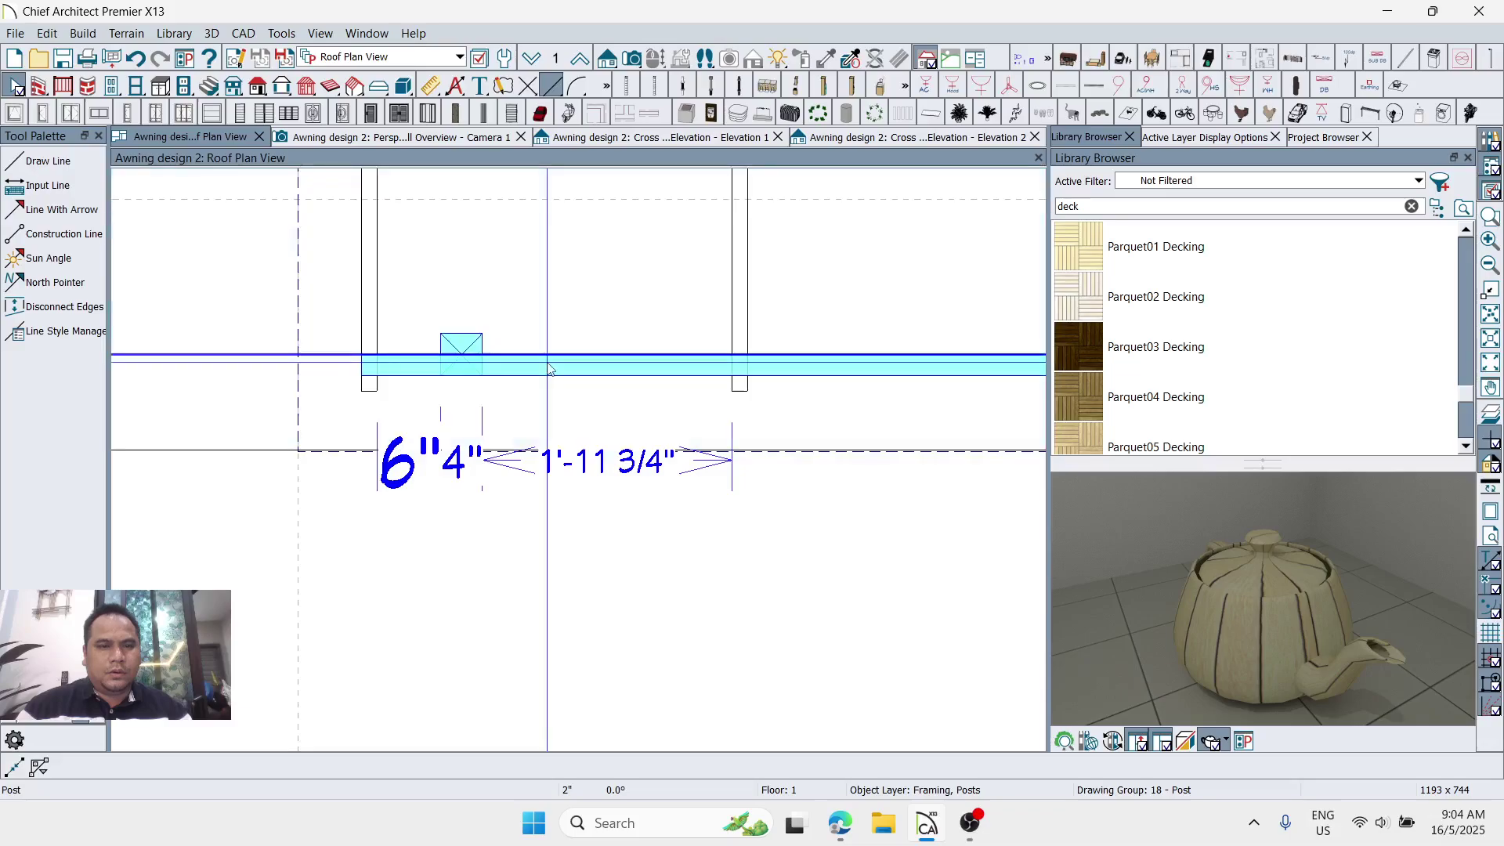
{"action": "scroll", "coordinate": [461, 345], "scroll_direction": "up", "scroll_amount": 2}
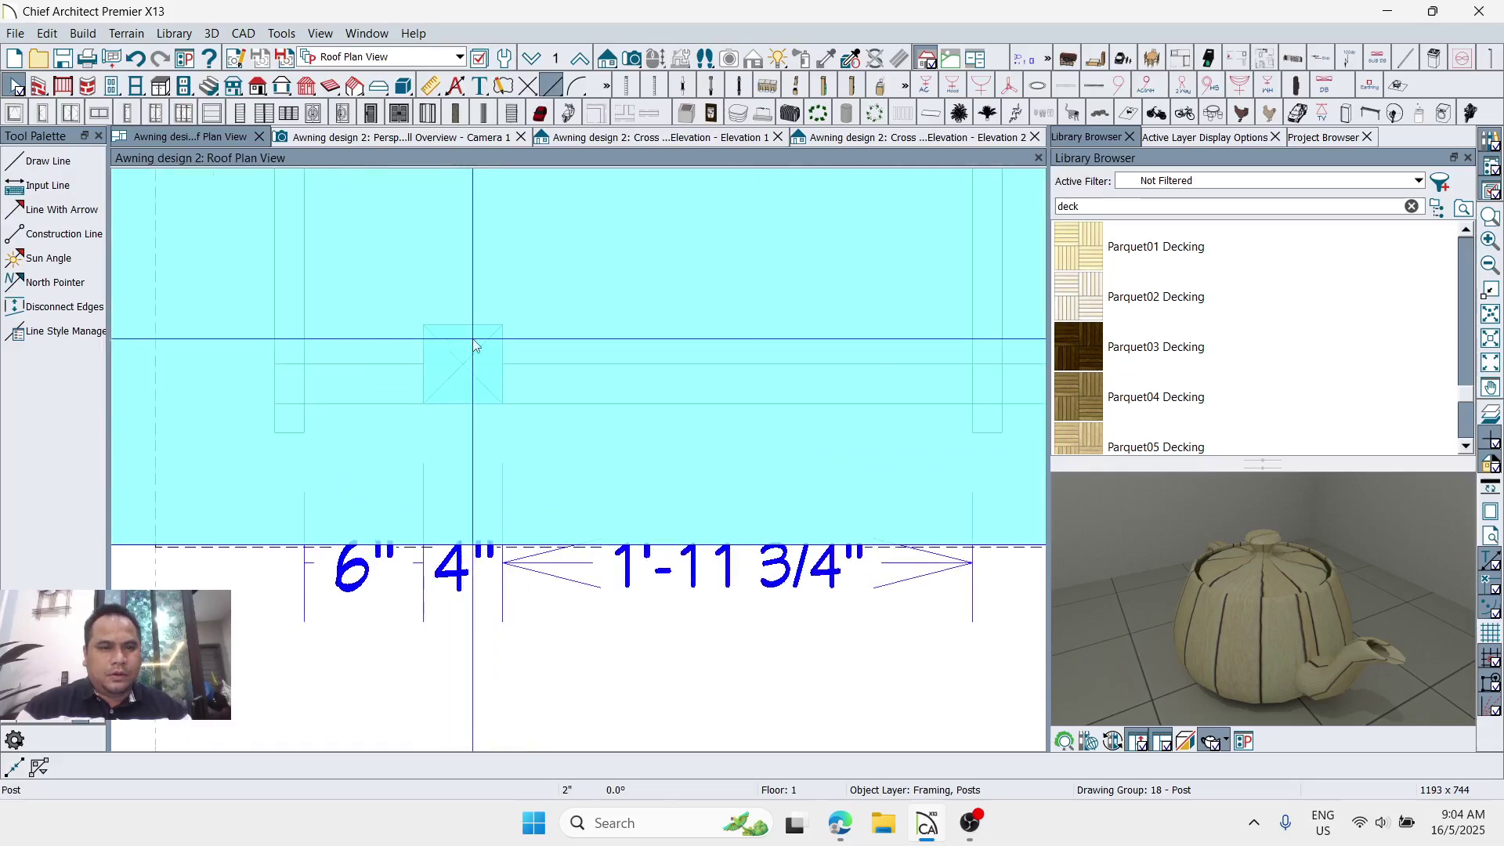
{"action": "left_click", "coordinate": [471, 341]}
{"action": "left_click_drag", "start_coordinate": [463, 545], "coordinate": [462, 382]}
{"action": "scroll", "coordinate": [360, 470], "scroll_direction": "down", "scroll_amount": 6}
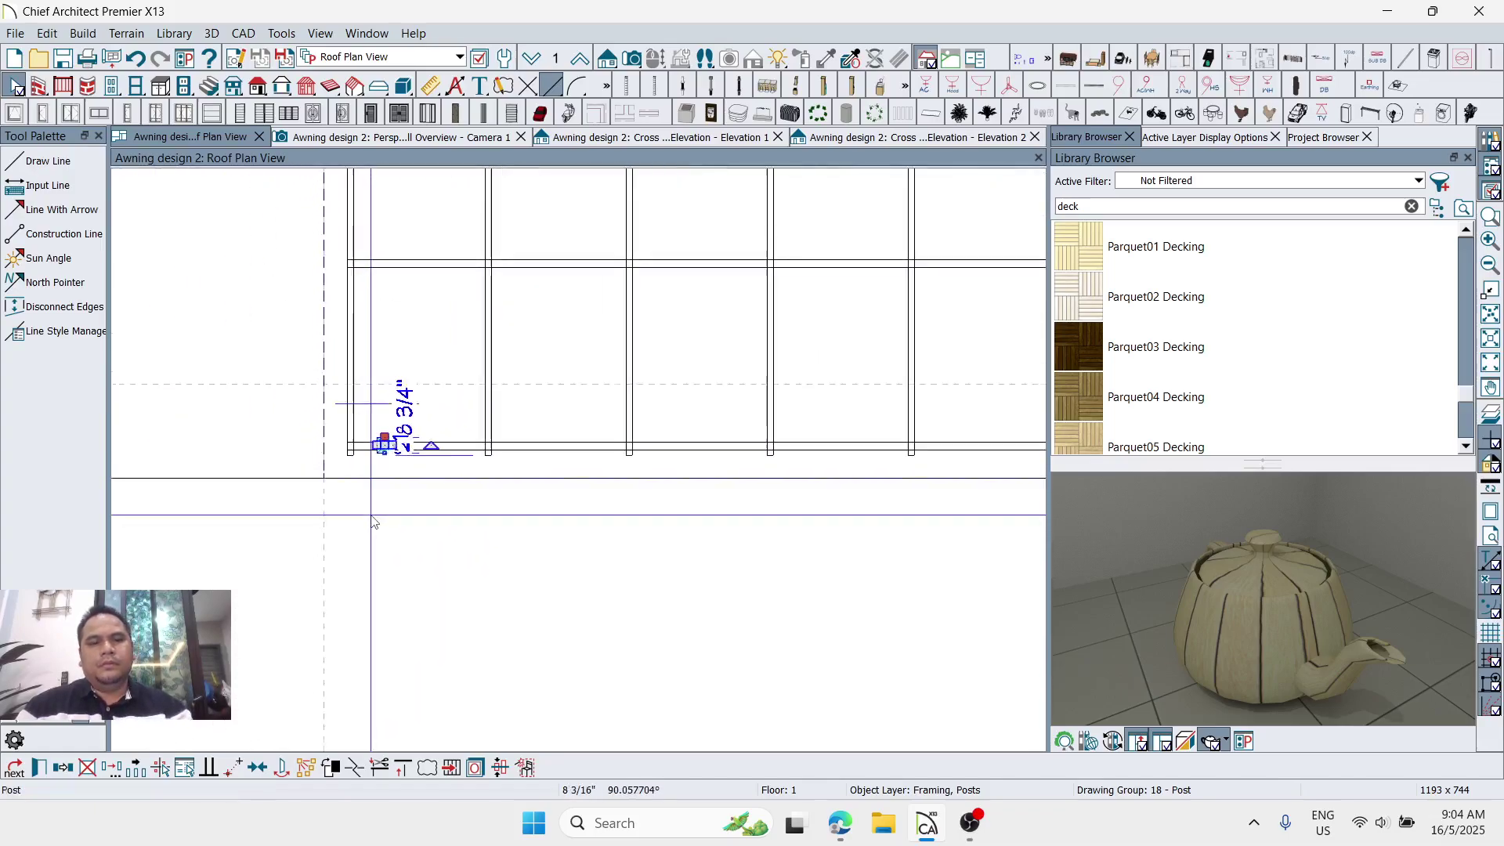
{"action": "left_click", "coordinate": [372, 522]}
{"action": "scroll", "coordinate": [368, 525], "scroll_direction": "down", "scroll_amount": 4}
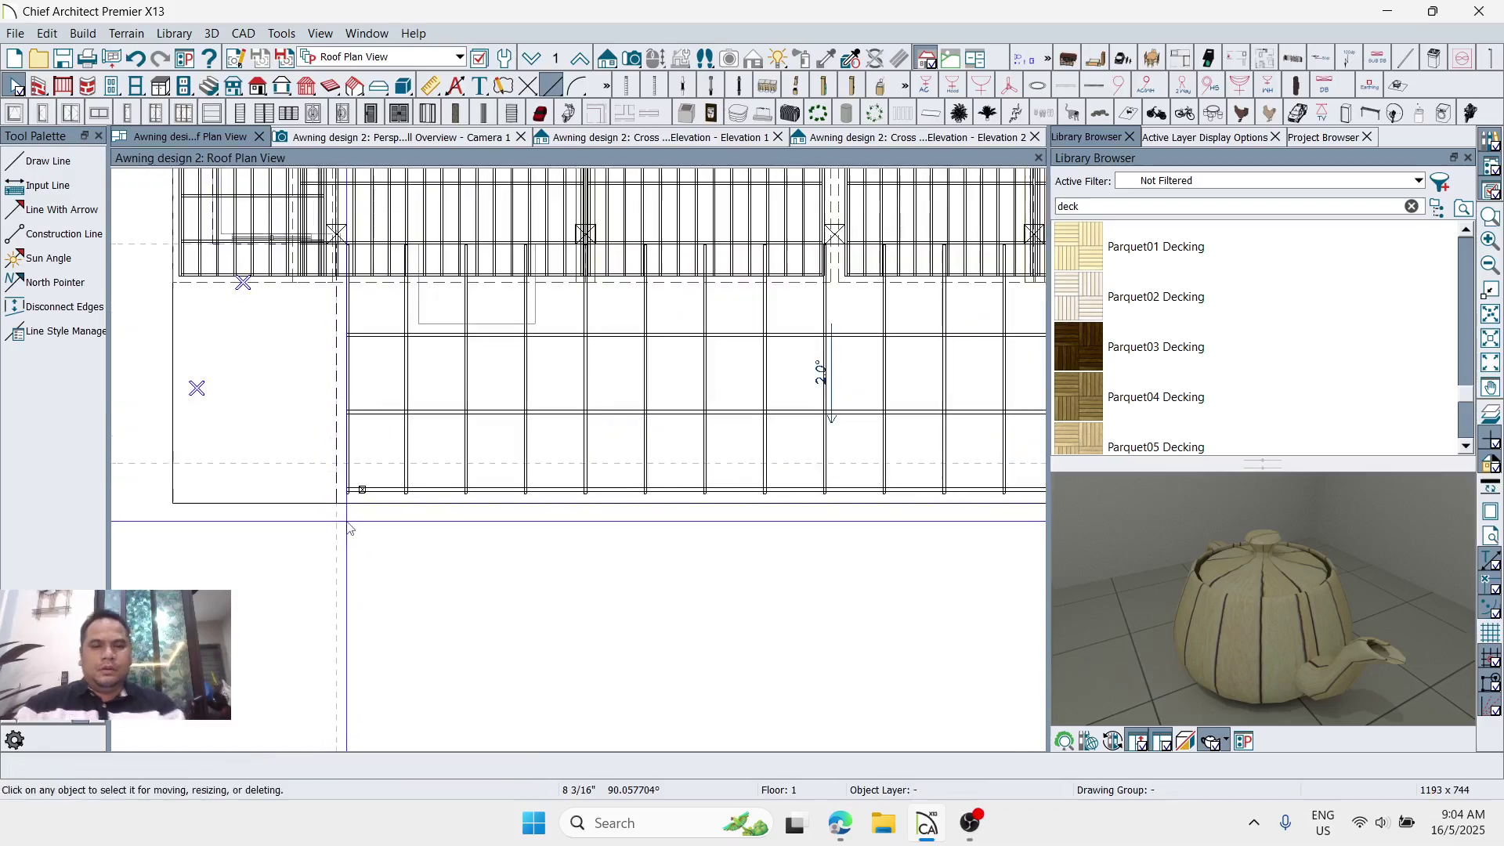
{"action": "scroll", "coordinate": [349, 528], "scroll_direction": "down", "scroll_amount": 3}
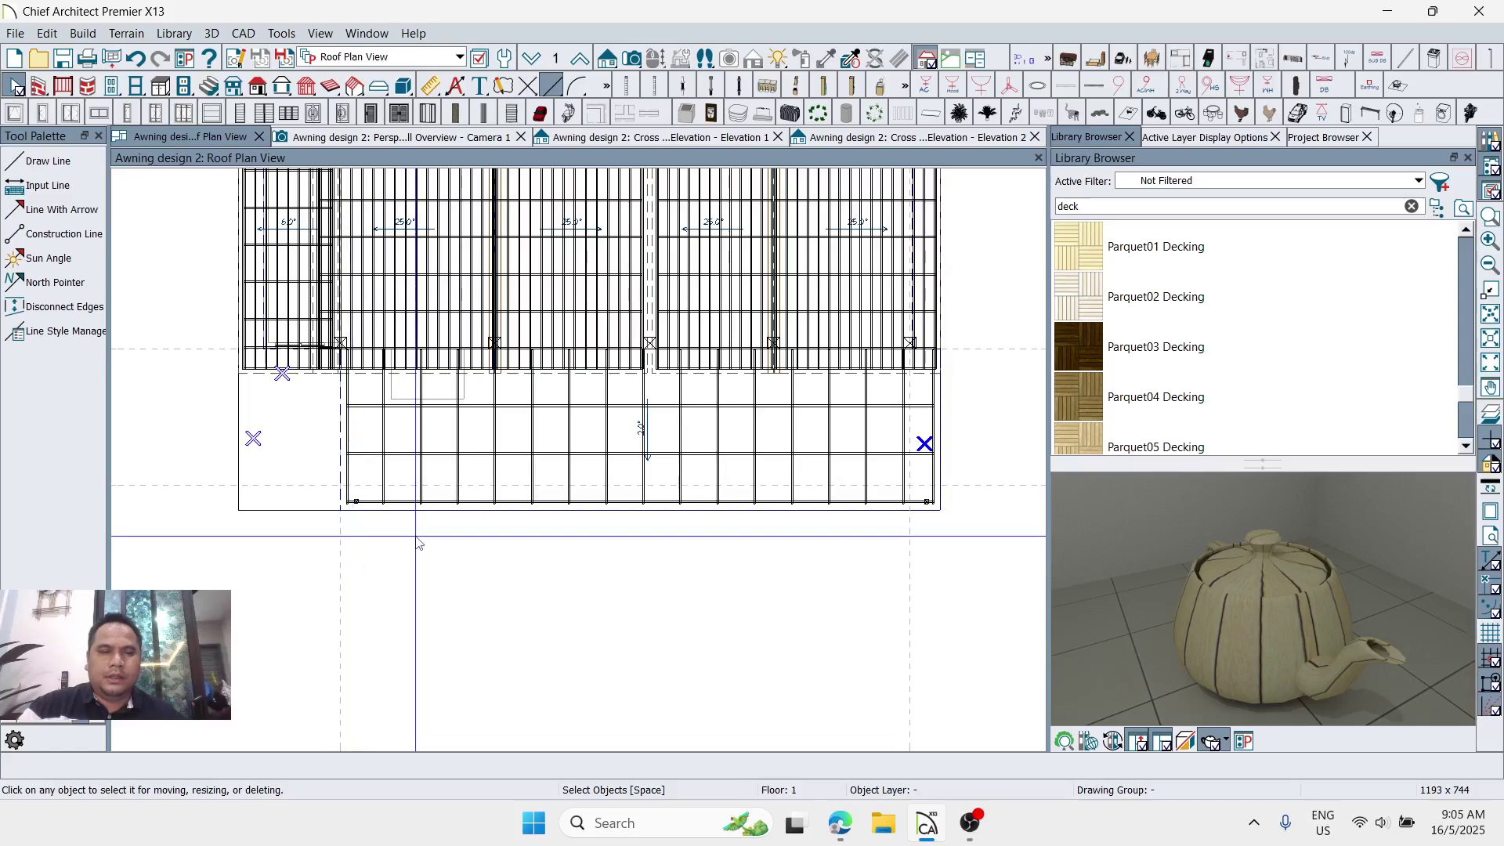
Step: Switch to Calculator and divide 44 by 11 to check the post spacing
{"action": "left_click", "coordinate": [534, 823]}
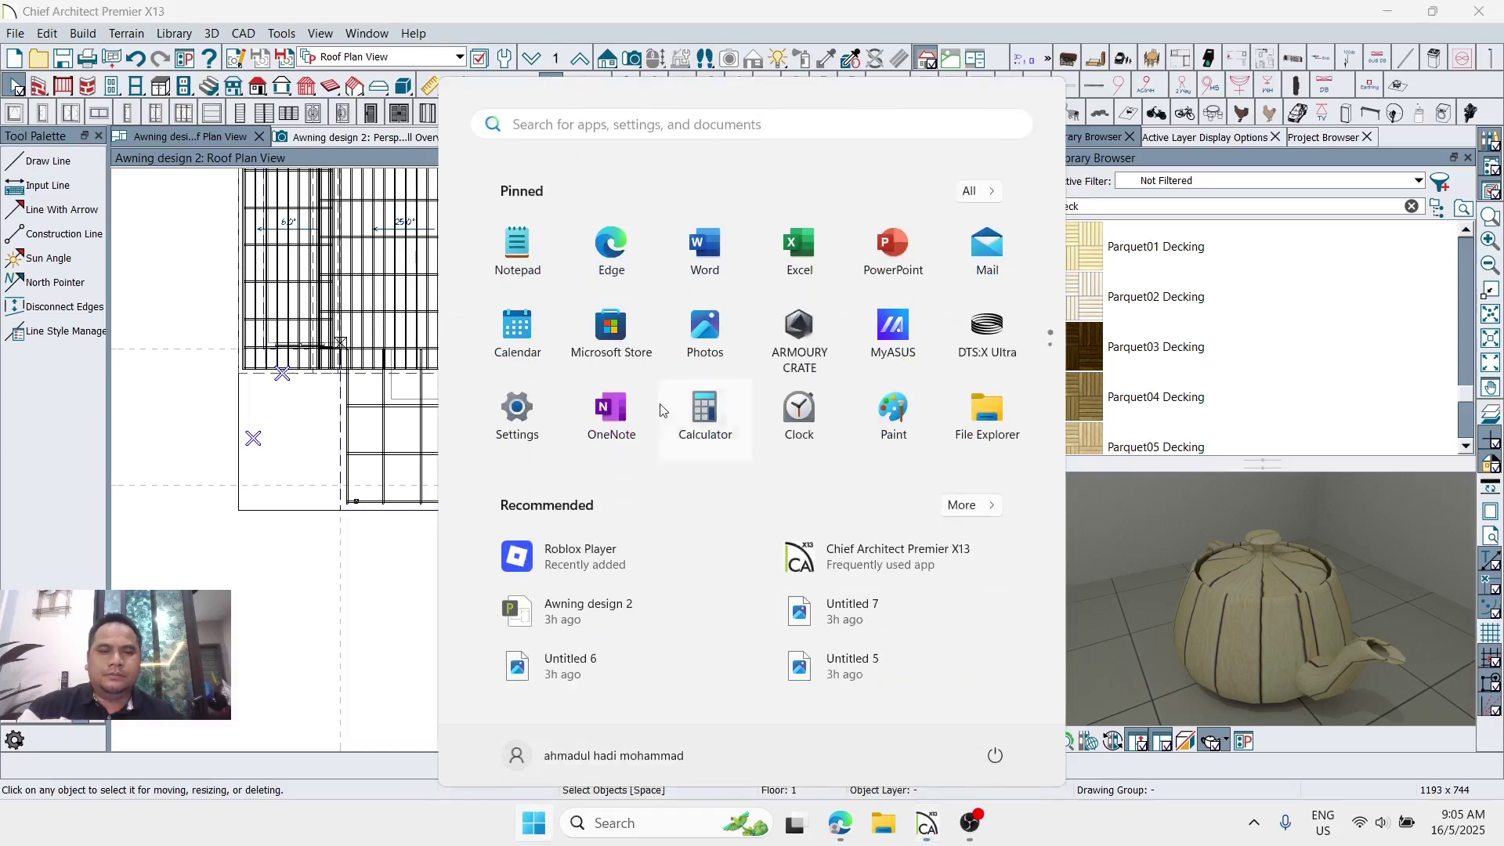
{"action": "left_click", "coordinate": [699, 421]}
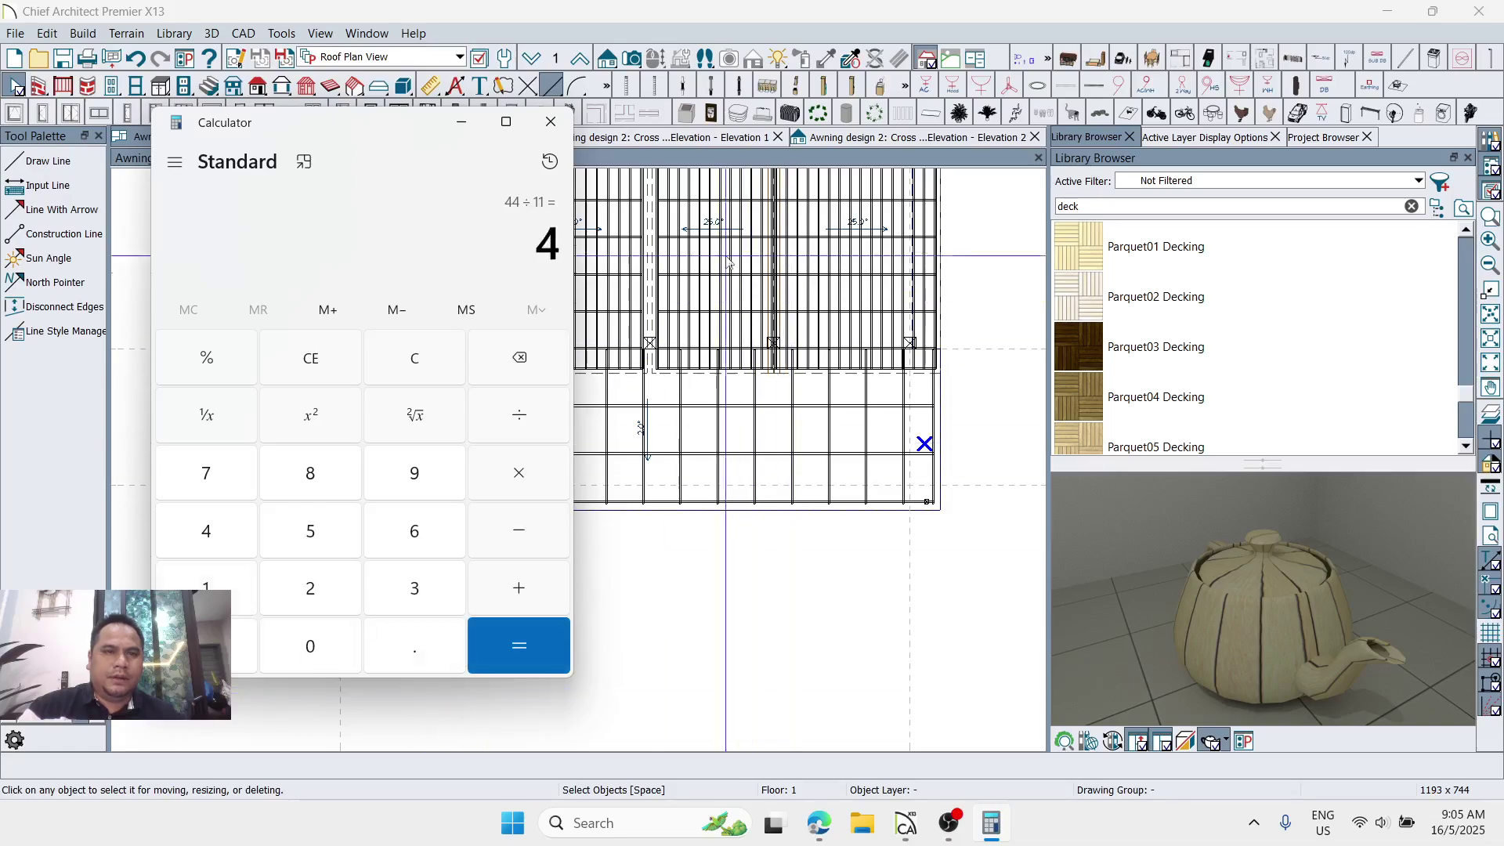
{"action": "left_click", "coordinate": [463, 127]}
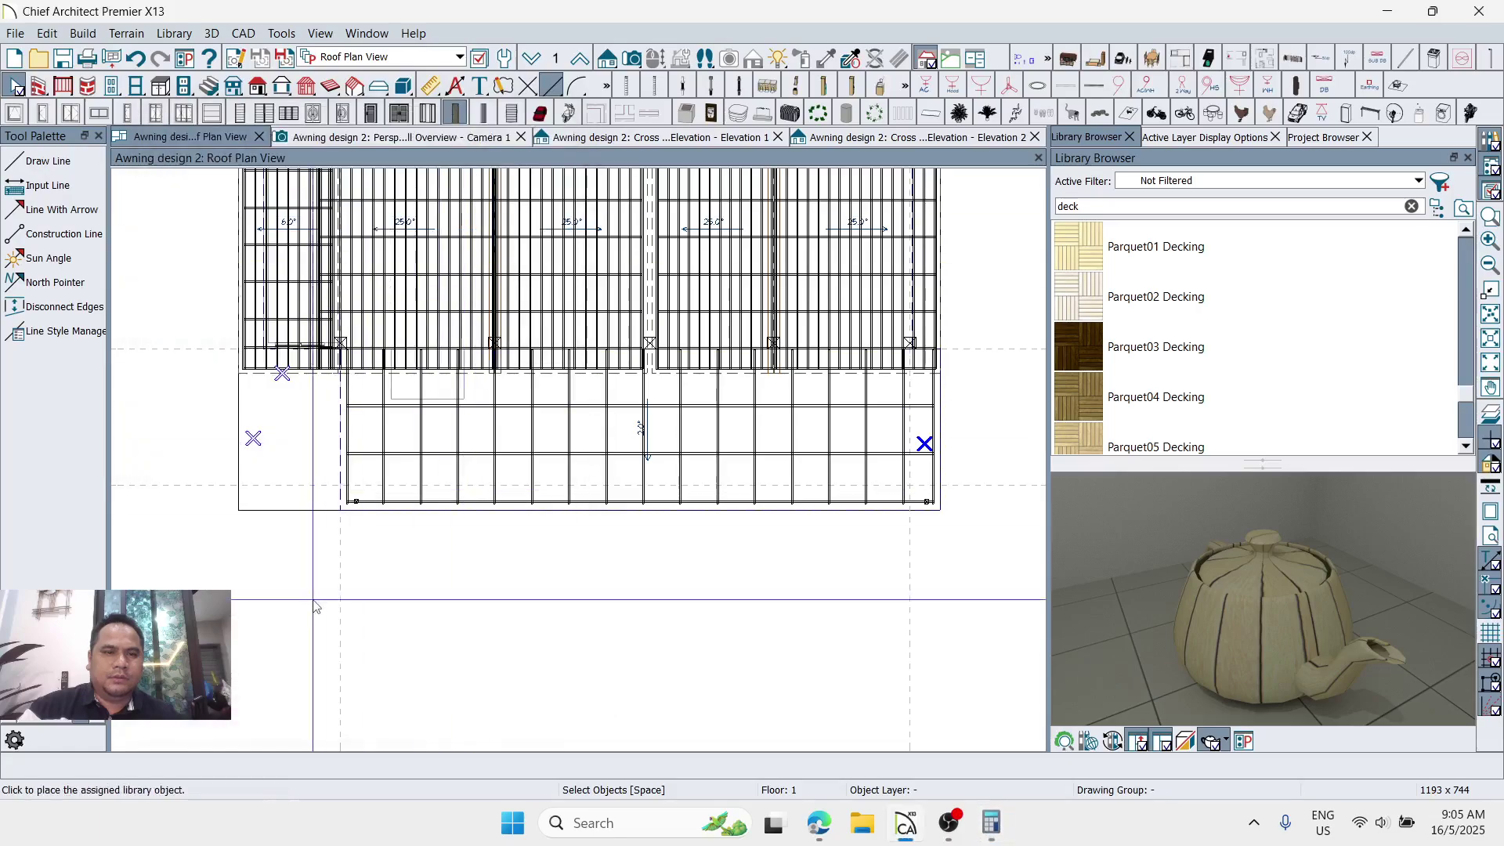
Step: Try multiple-copying the end post along the outermost purlin at an 11' offset, and undo the copies
{"action": "scroll", "coordinate": [332, 501], "scroll_direction": "up", "scroll_amount": 6}
{"action": "left_click", "coordinate": [332, 499]}
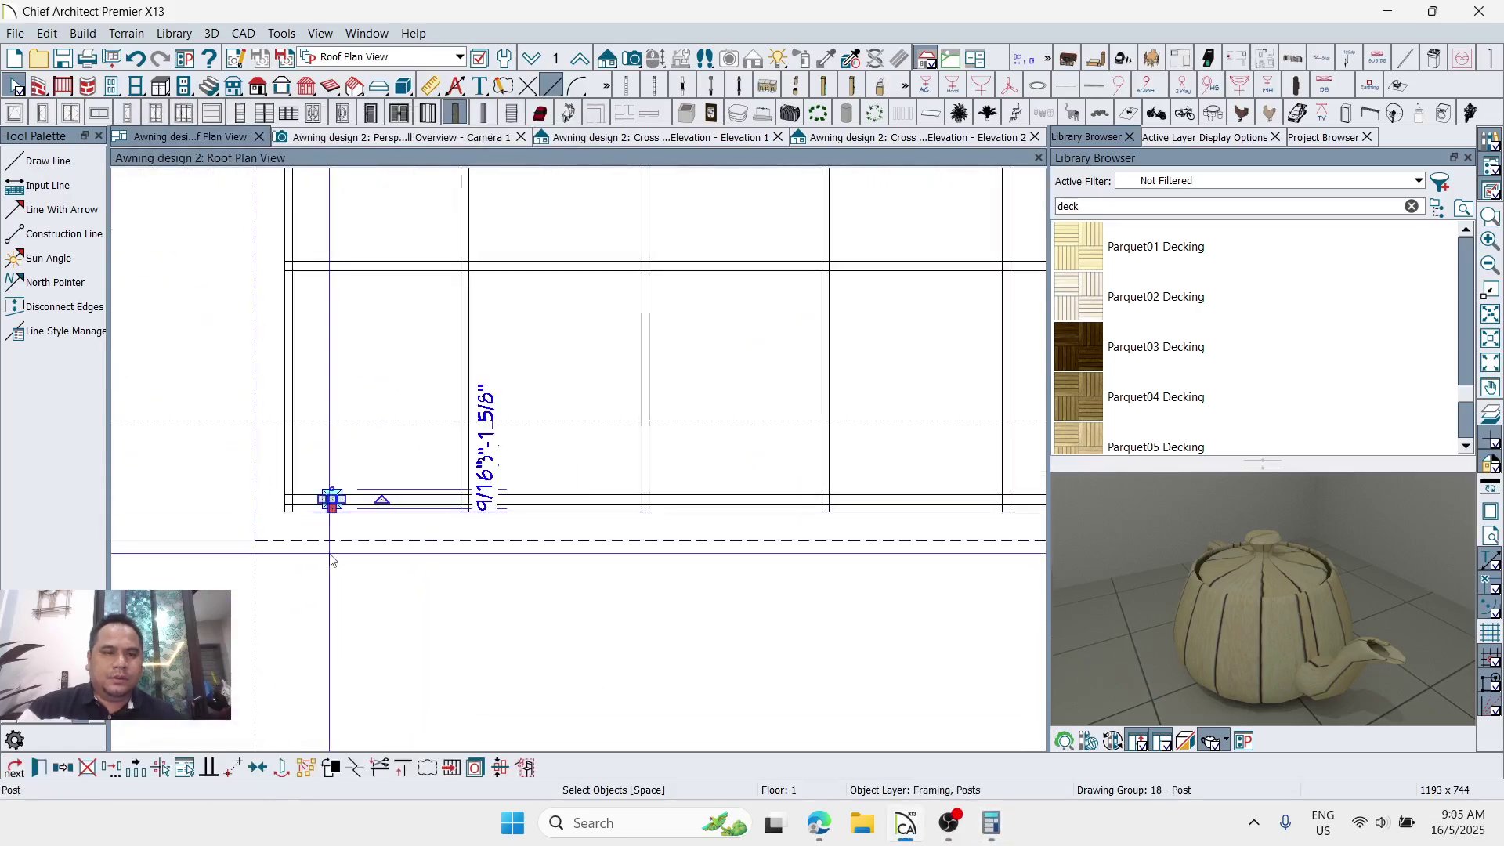
{"action": "left_click", "coordinate": [136, 769]}
{"action": "left_click", "coordinate": [38, 767]}
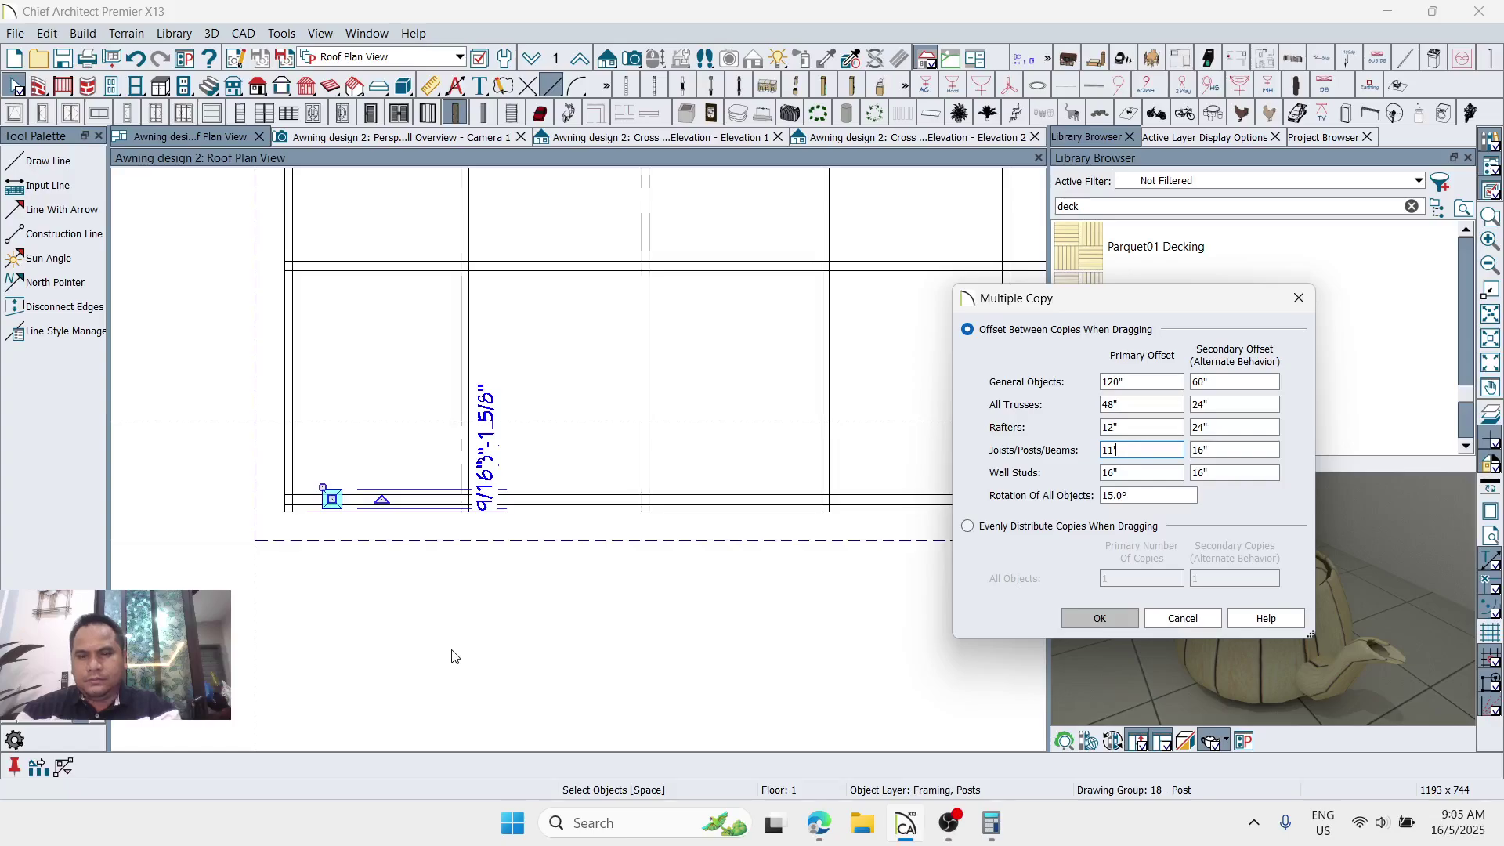
{"action": "key", "text": "Return"}
{"action": "scroll", "coordinate": [194, 513], "scroll_direction": "down", "scroll_amount": 3}
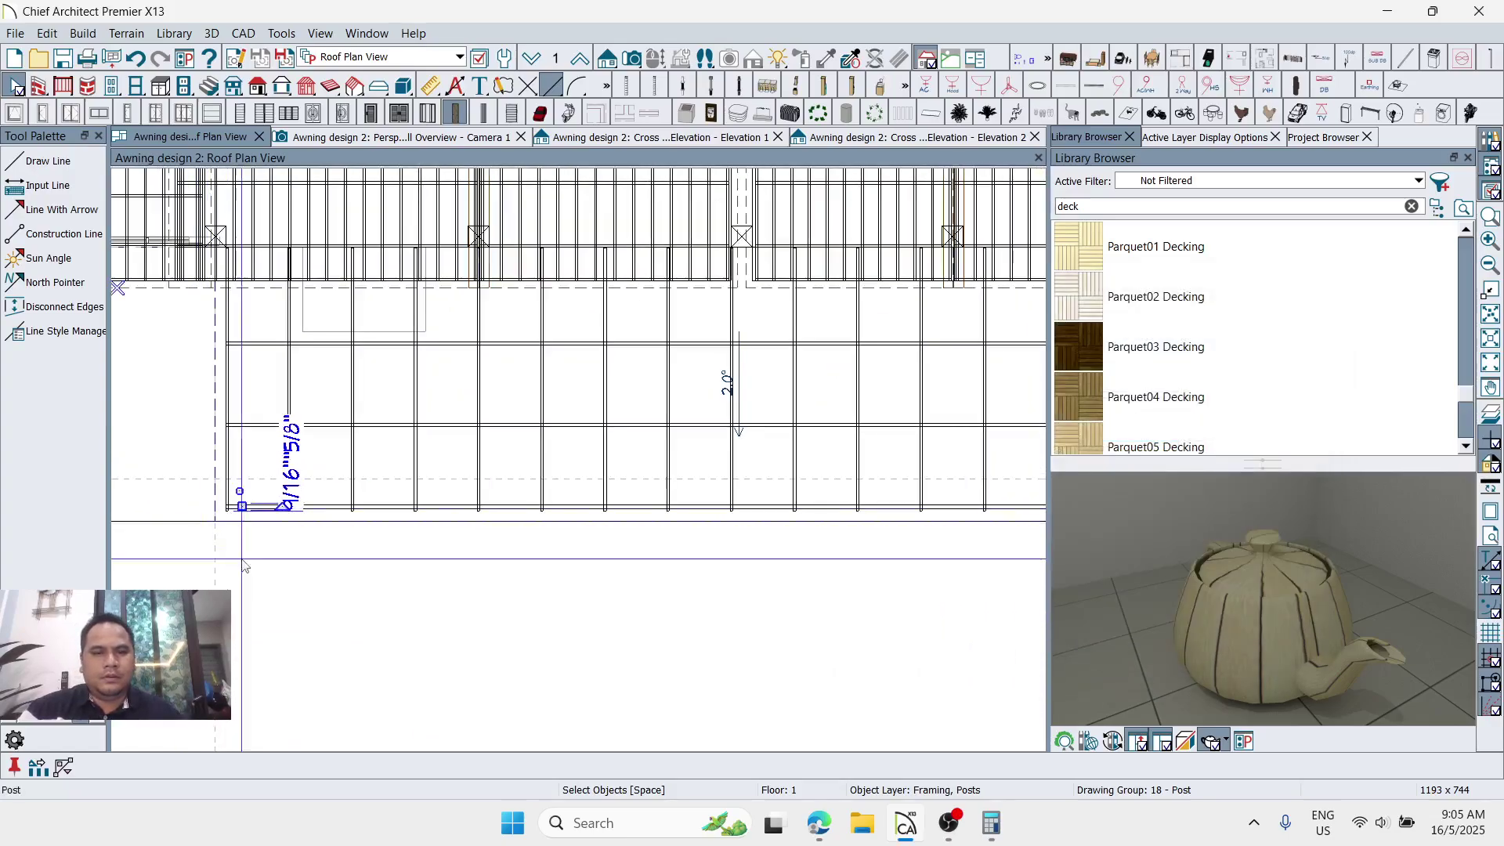
{"action": "scroll", "coordinate": [202, 581], "scroll_direction": "down", "scroll_amount": 2}
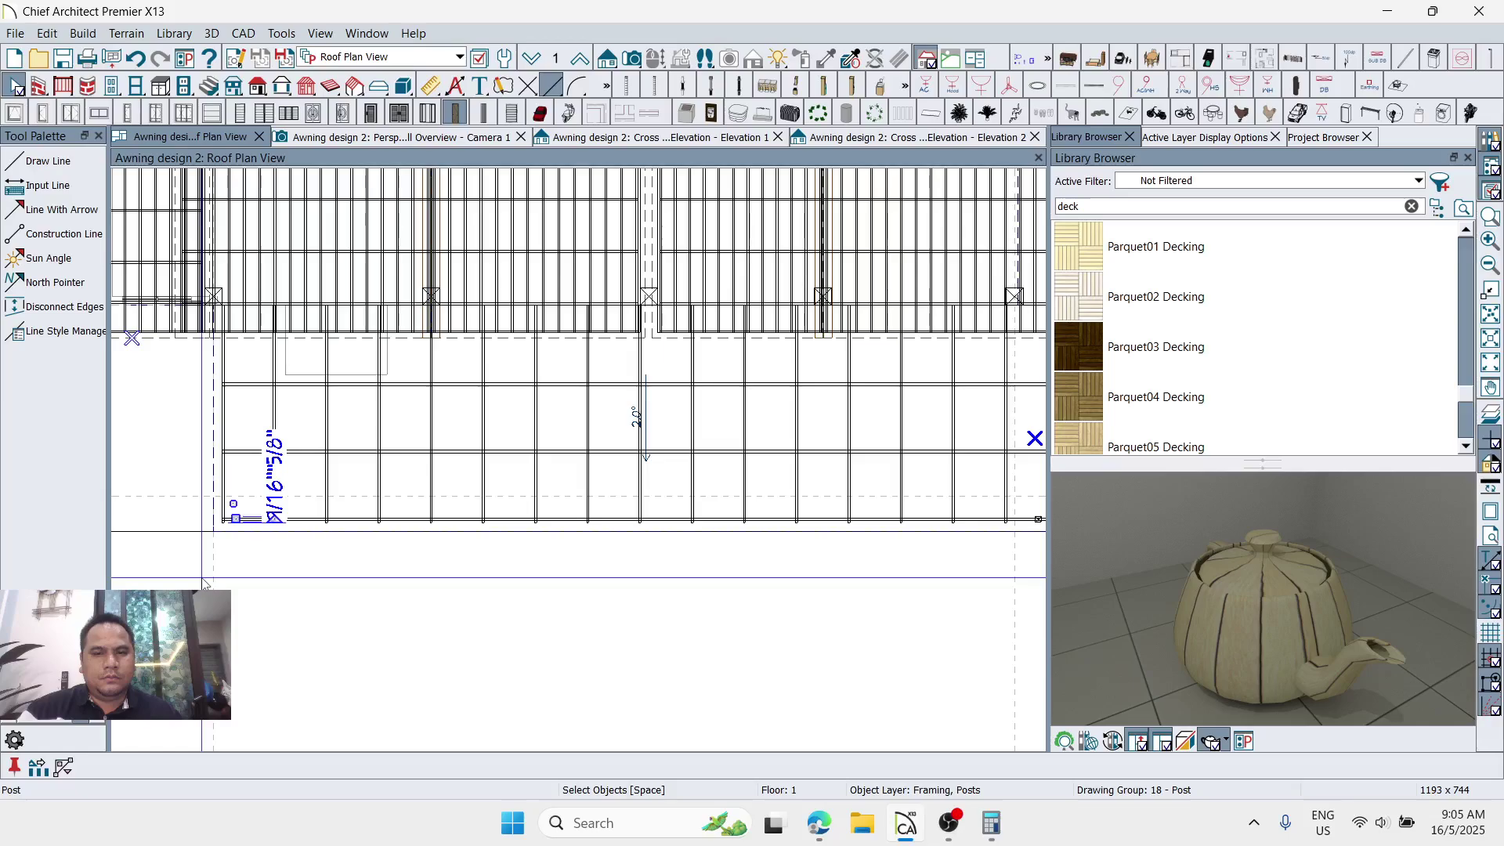
{"action": "left_click_drag", "start_coordinate": [236, 518], "coordinate": [971, 521]}
{"action": "scroll", "coordinate": [813, 527], "scroll_direction": "down", "scroll_amount": 1}
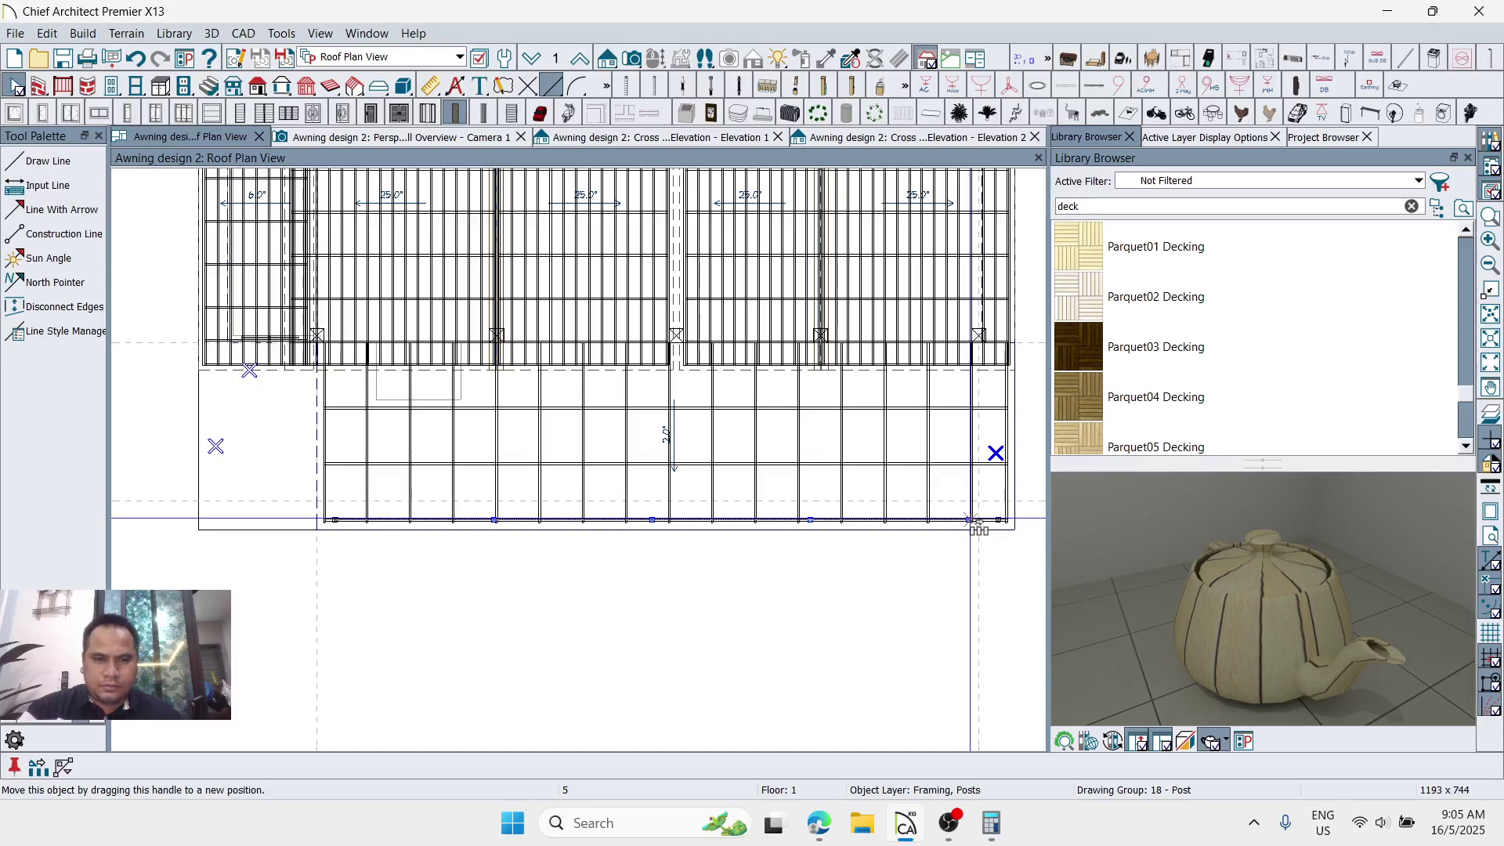
{"action": "left_click_drag", "start_coordinate": [971, 520], "coordinate": [971, 520]}
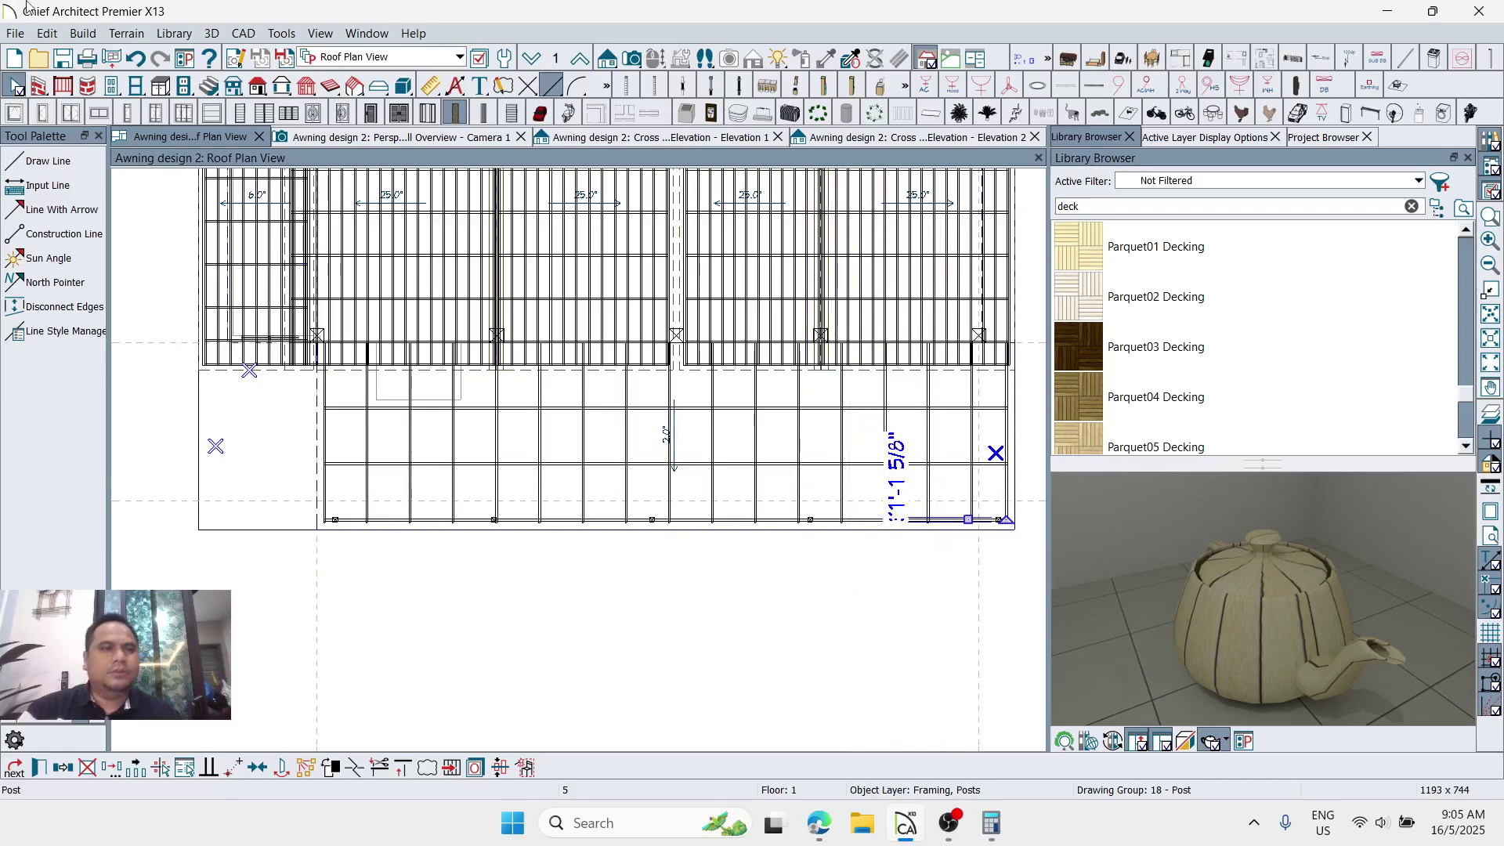
{"action": "left_click", "coordinate": [130, 61]}
Step: Check the end post's framing specification and multiple-copy it along the outermost purlin at a closer offset, making five evenly spaced copies
{"action": "scroll", "coordinate": [298, 476], "scroll_direction": "up", "scroll_amount": 5}
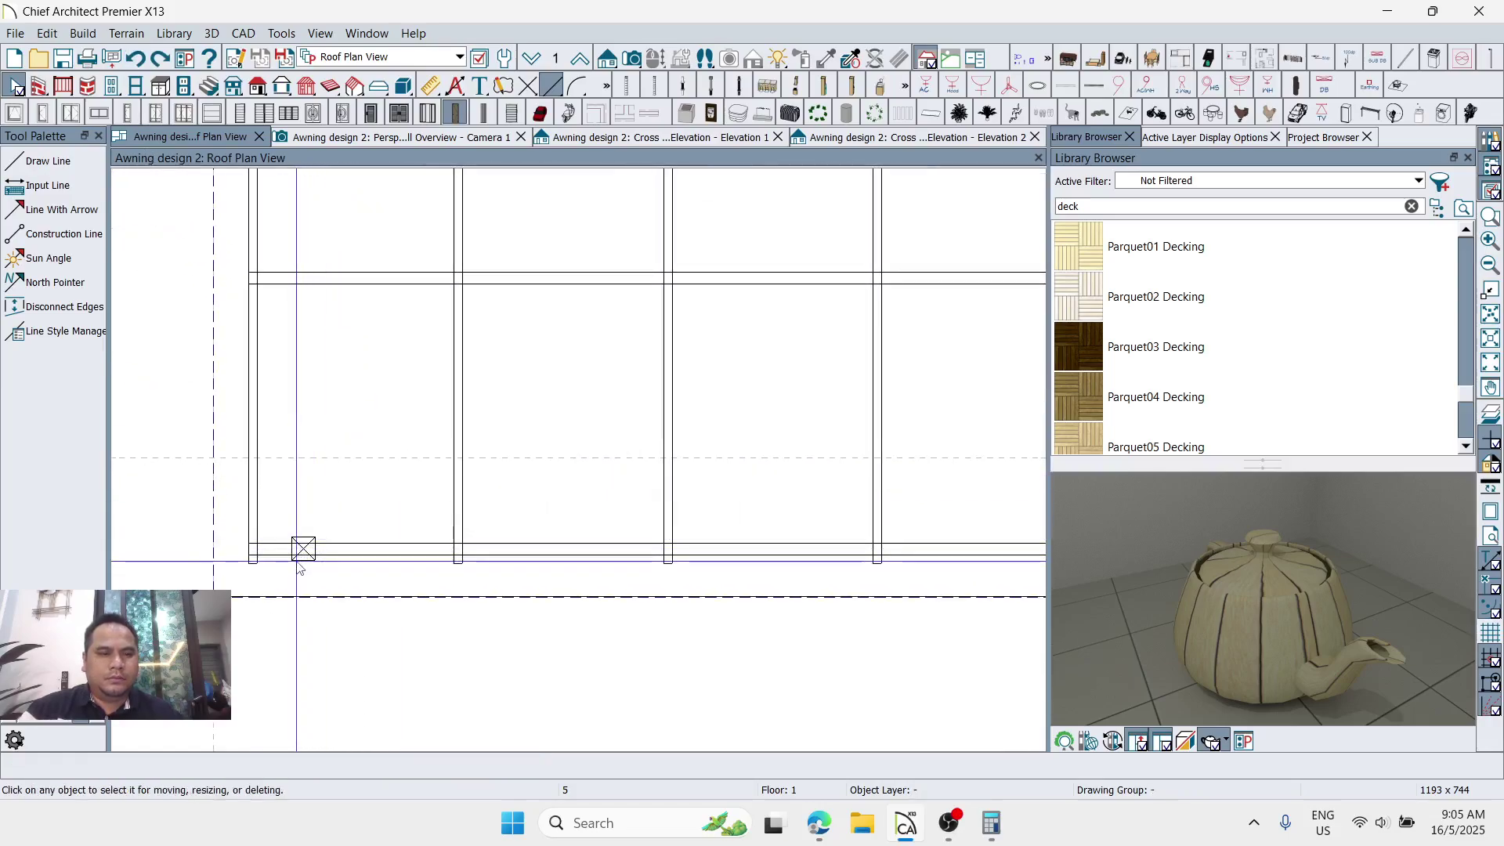
{"action": "double_click", "coordinate": [302, 549]}
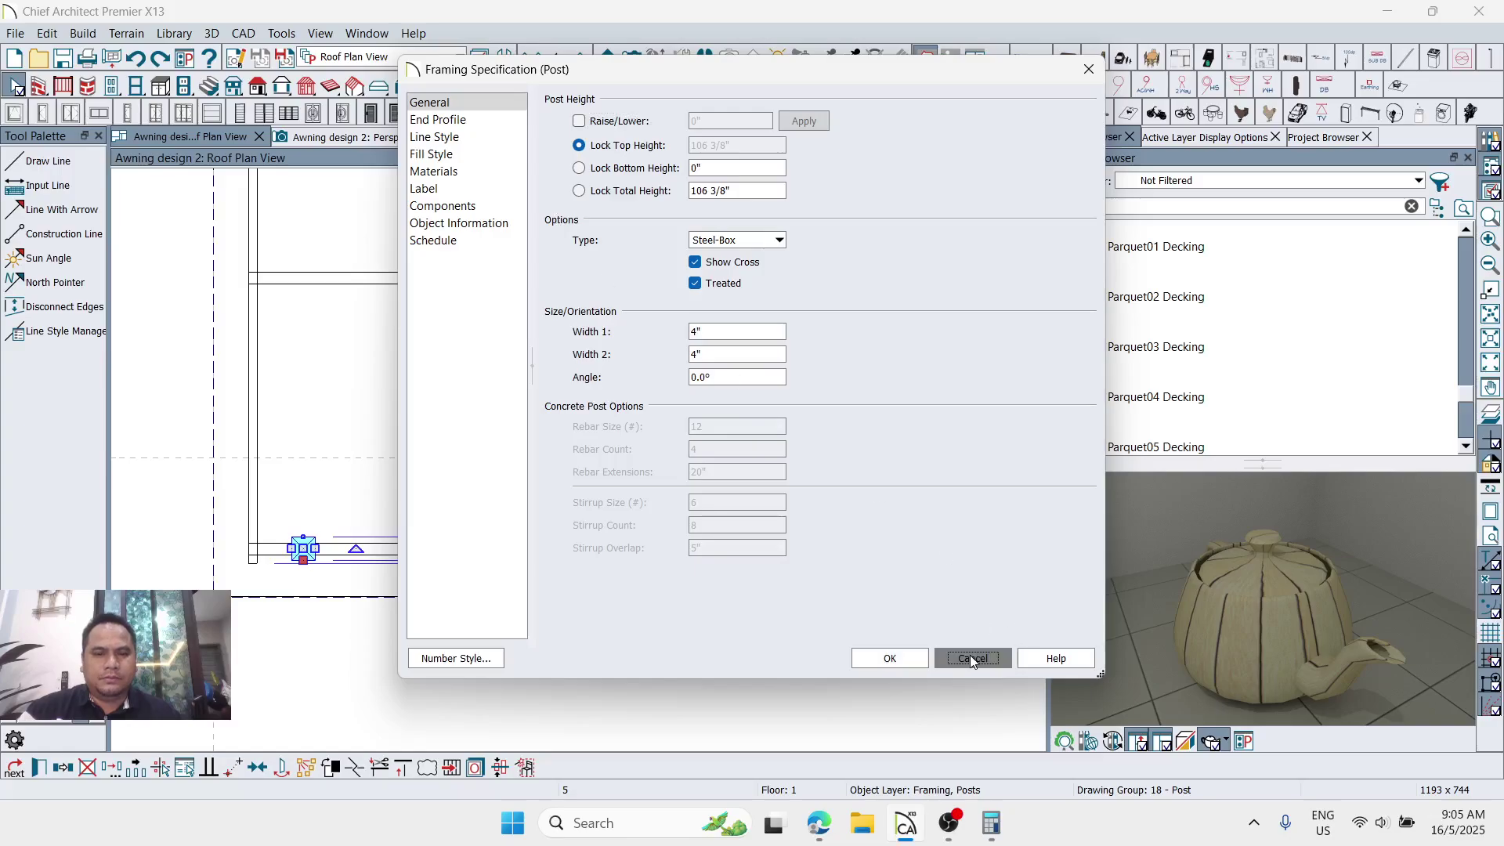
{"action": "left_click", "coordinate": [970, 657]}
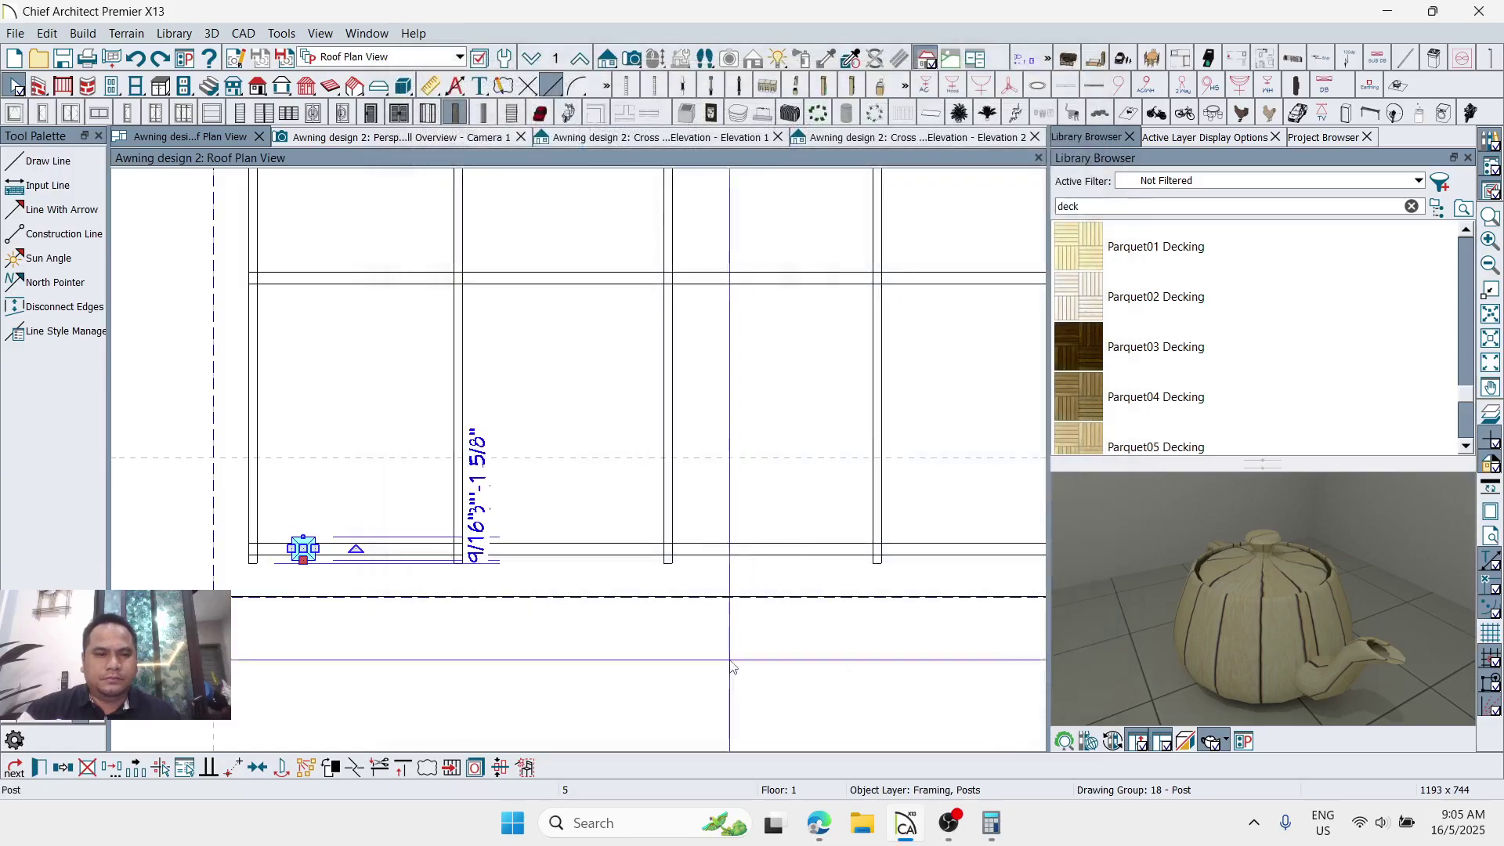
{"action": "left_click", "coordinate": [133, 767]}
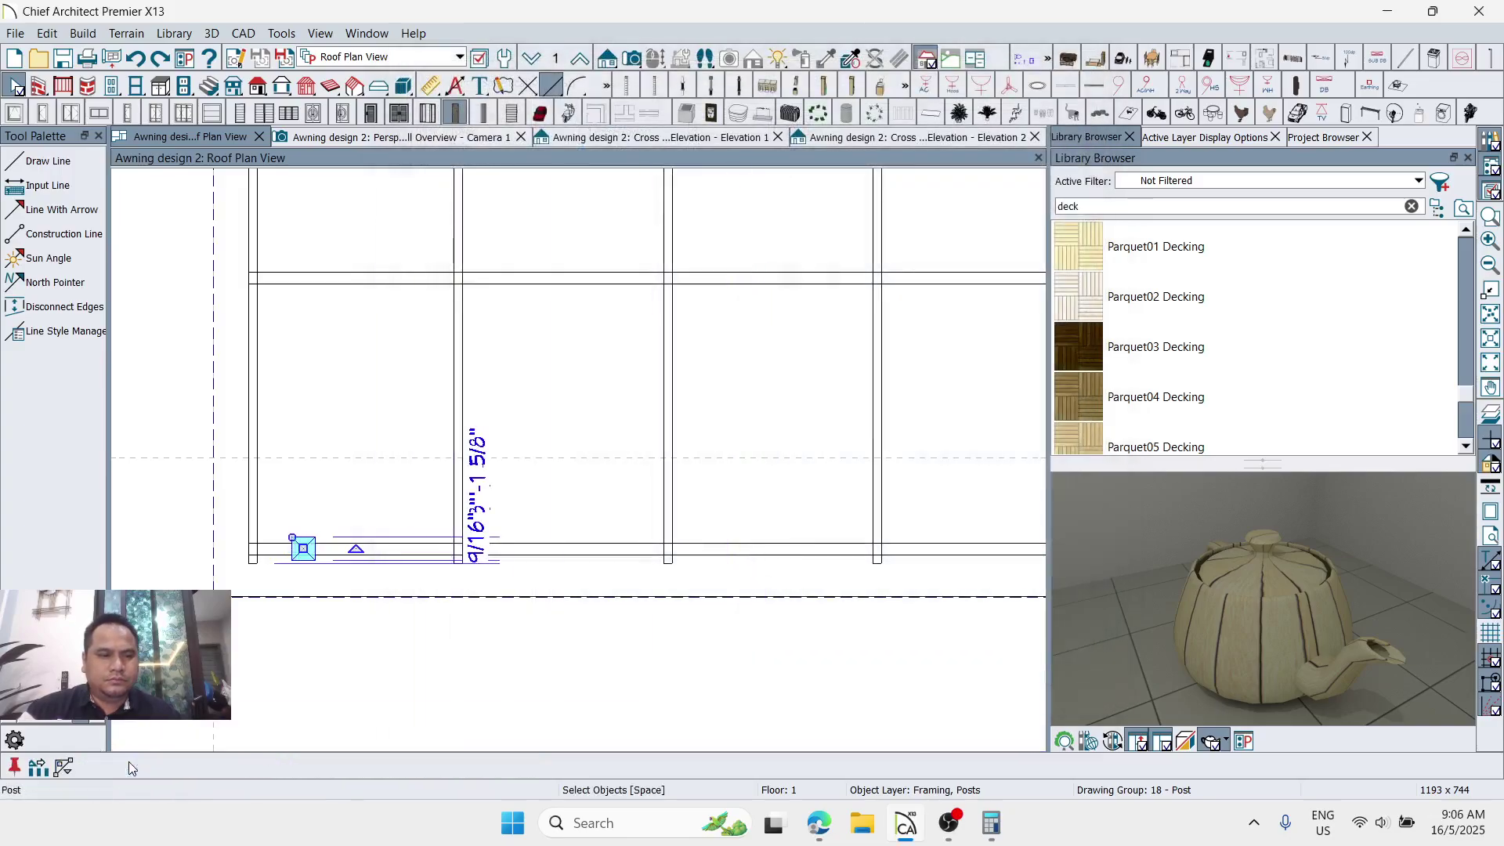
{"action": "left_click", "coordinate": [38, 768]}
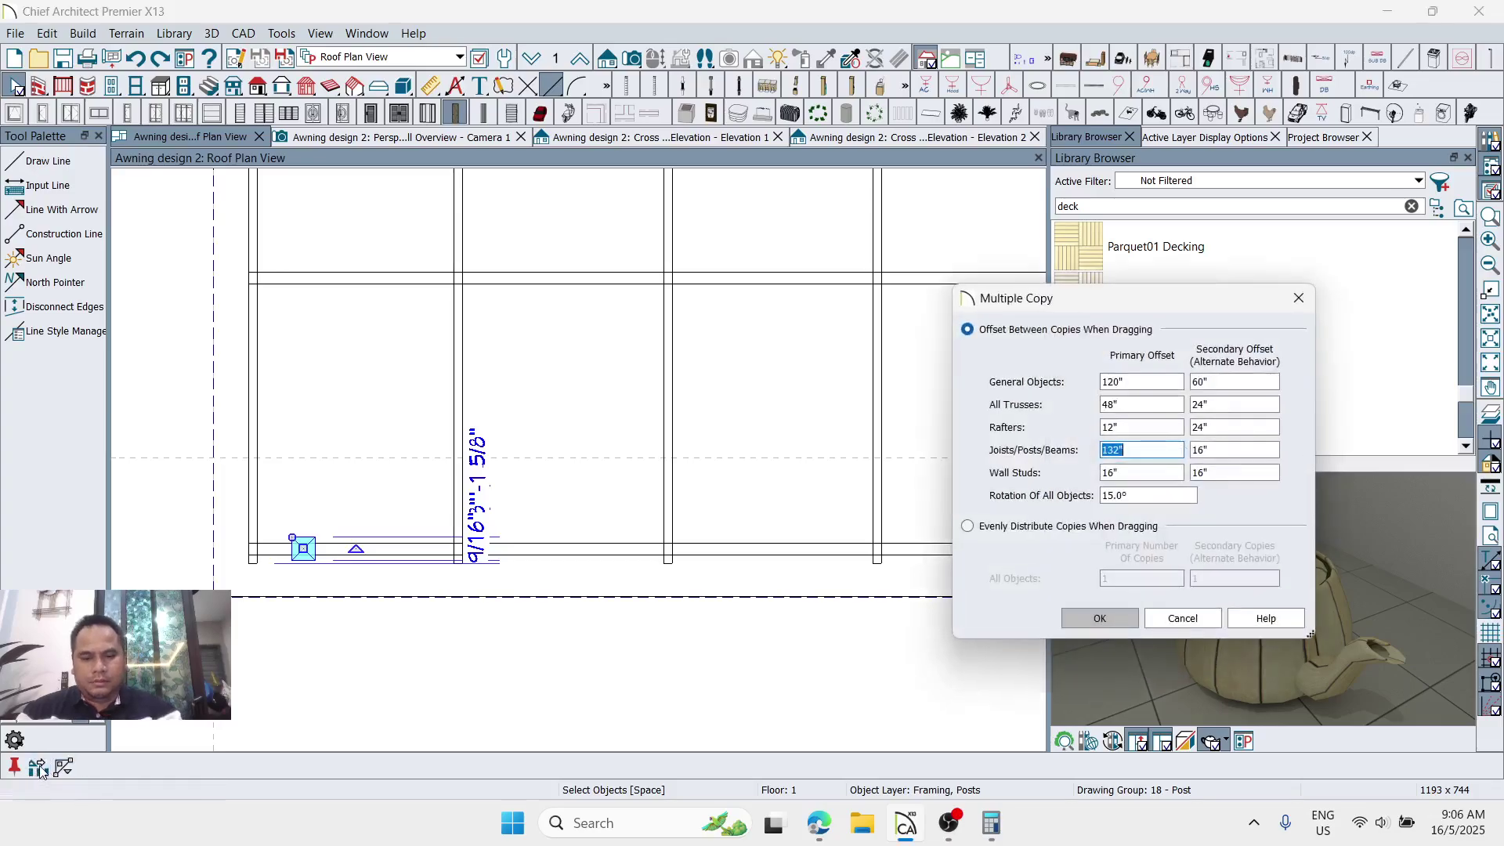
{"action": "key", "text": "Return"}
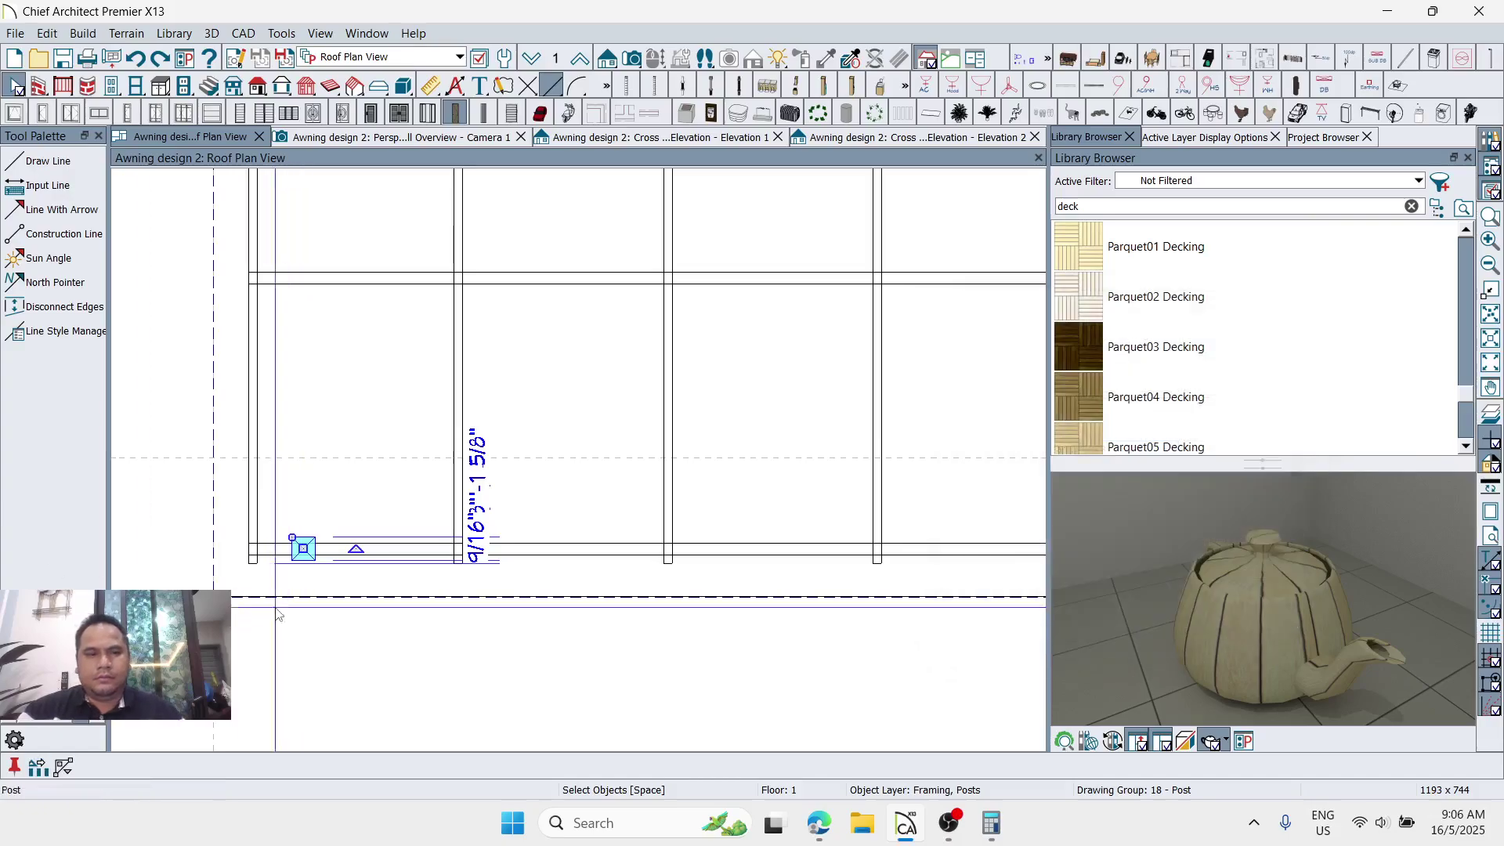
{"action": "scroll", "coordinate": [164, 564], "scroll_direction": "down", "scroll_amount": 3}
{"action": "scroll", "coordinate": [165, 564], "scroll_direction": "down", "scroll_amount": 3}
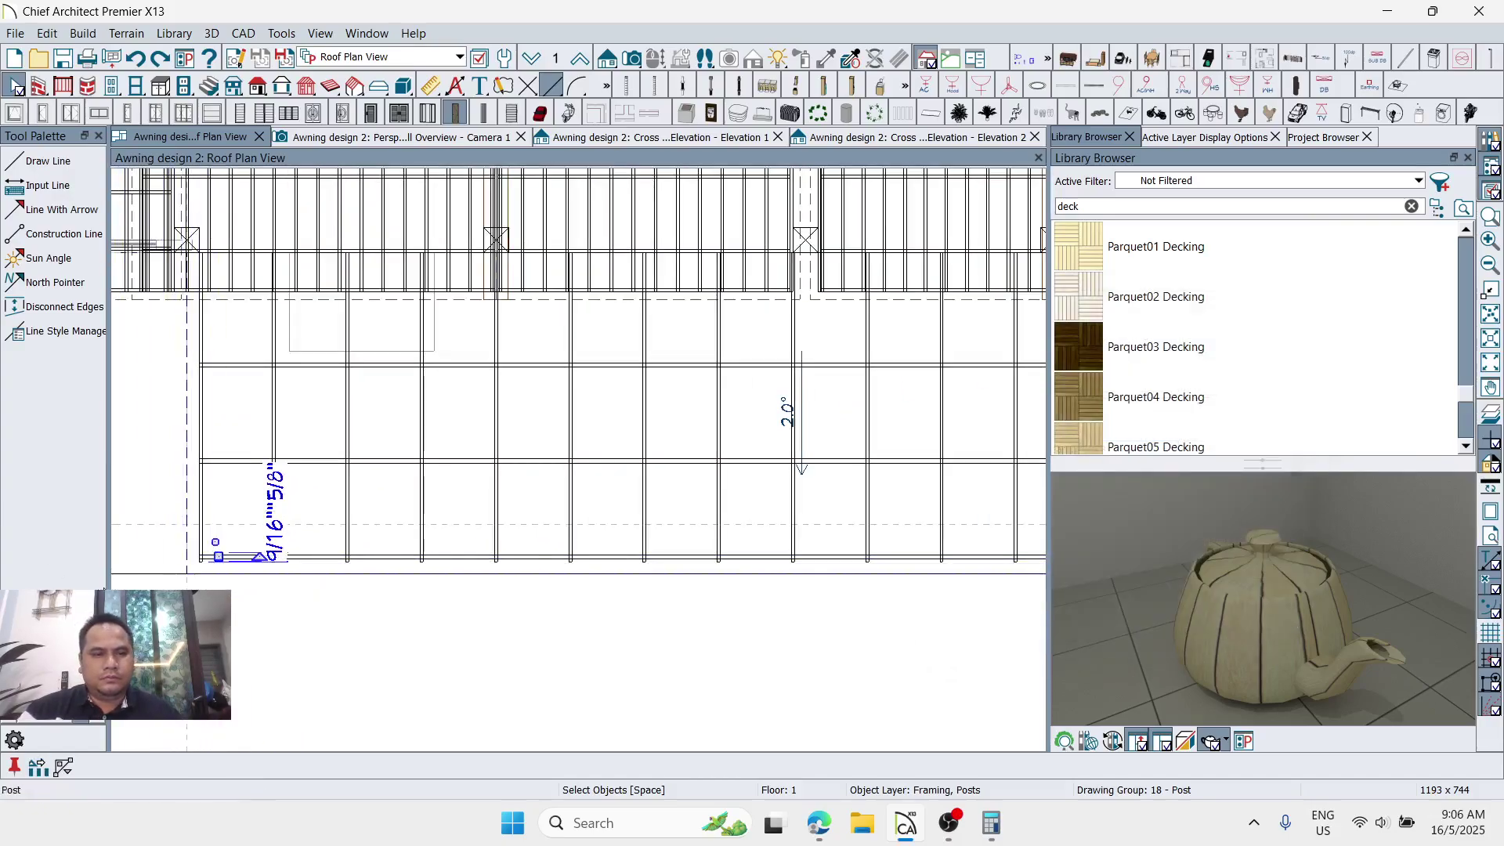
{"action": "scroll", "coordinate": [207, 564], "scroll_direction": "down", "scroll_amount": 1}
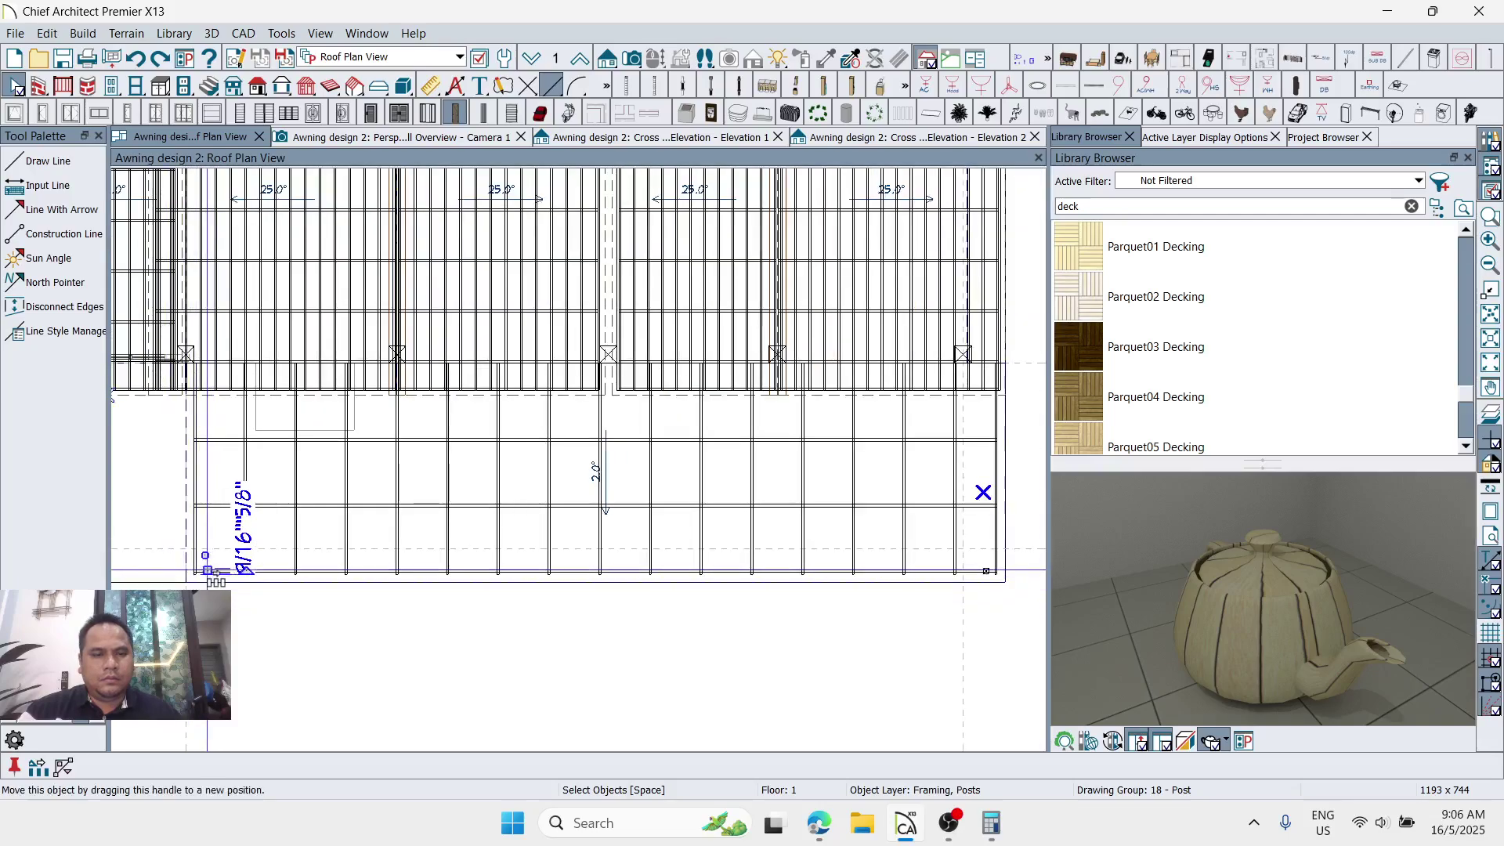
{"action": "left_click_drag", "start_coordinate": [208, 570], "coordinate": [944, 567]}
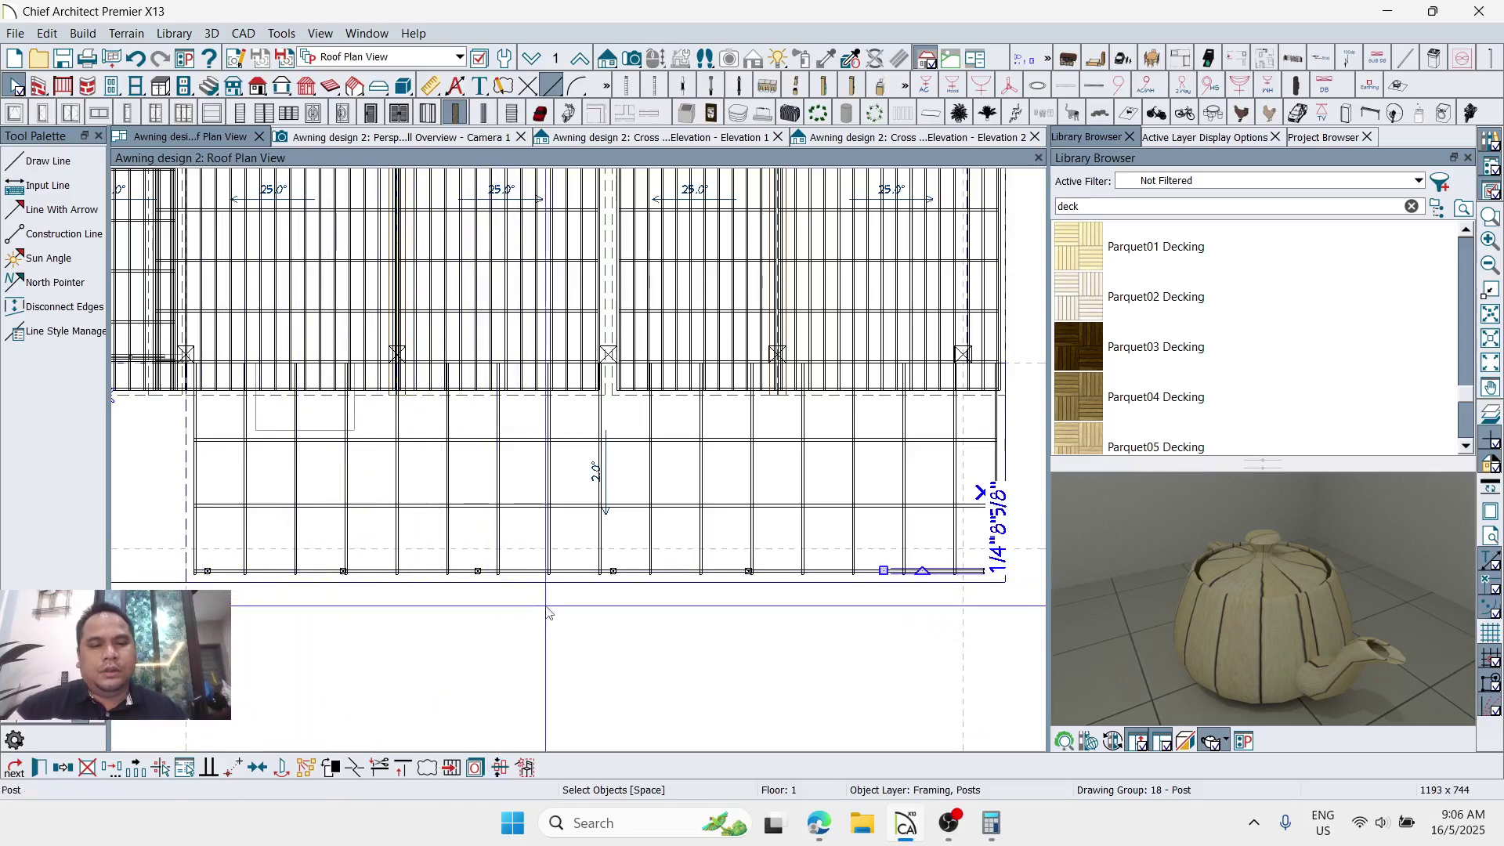
{"action": "scroll", "coordinate": [598, 470], "scroll_direction": "down", "scroll_amount": 1}
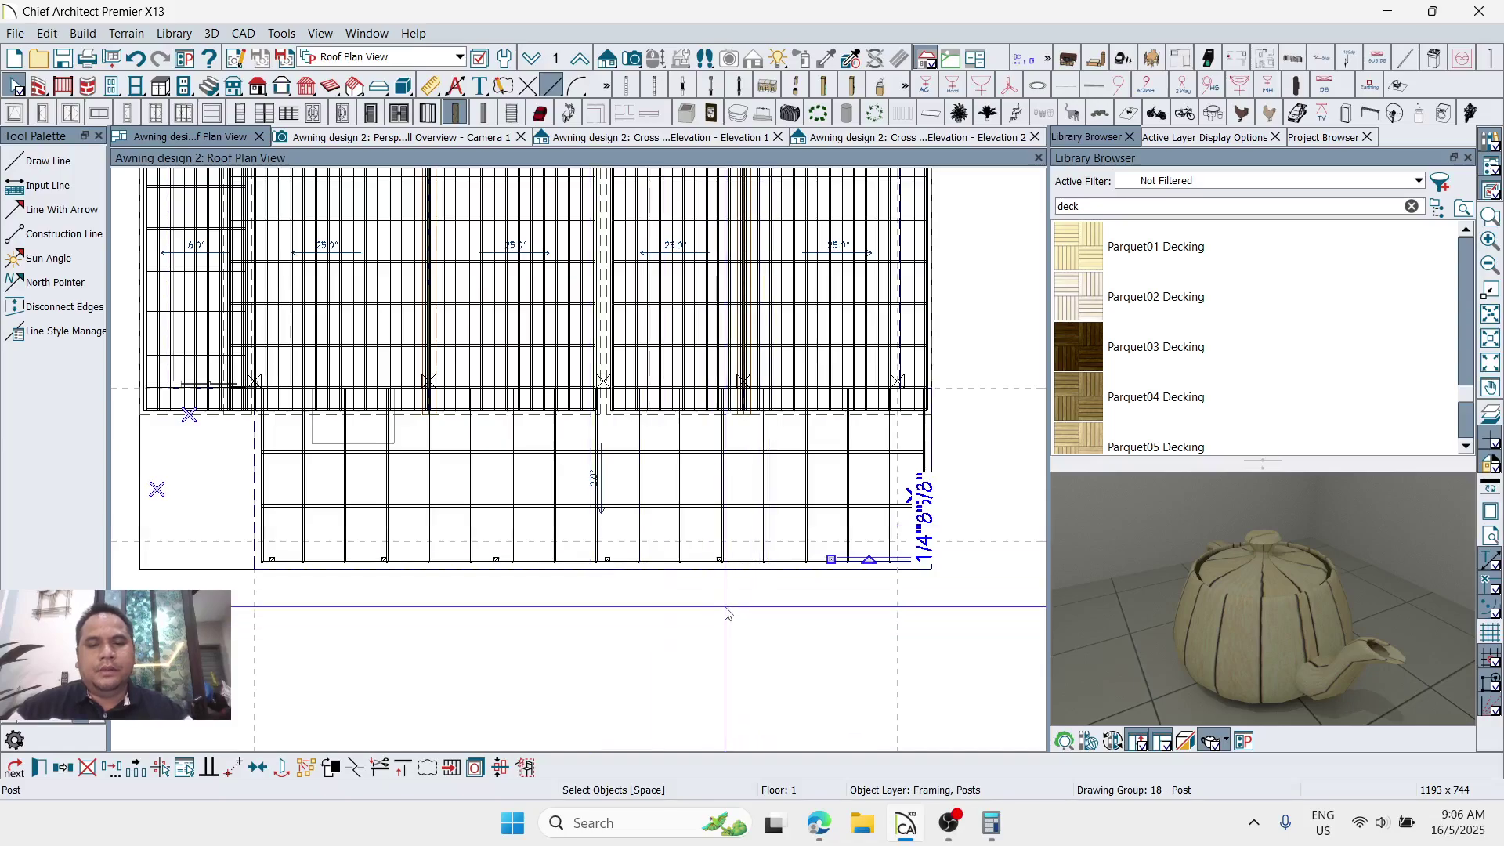
{"action": "scroll", "coordinate": [744, 603], "scroll_direction": "up", "scroll_amount": 1}
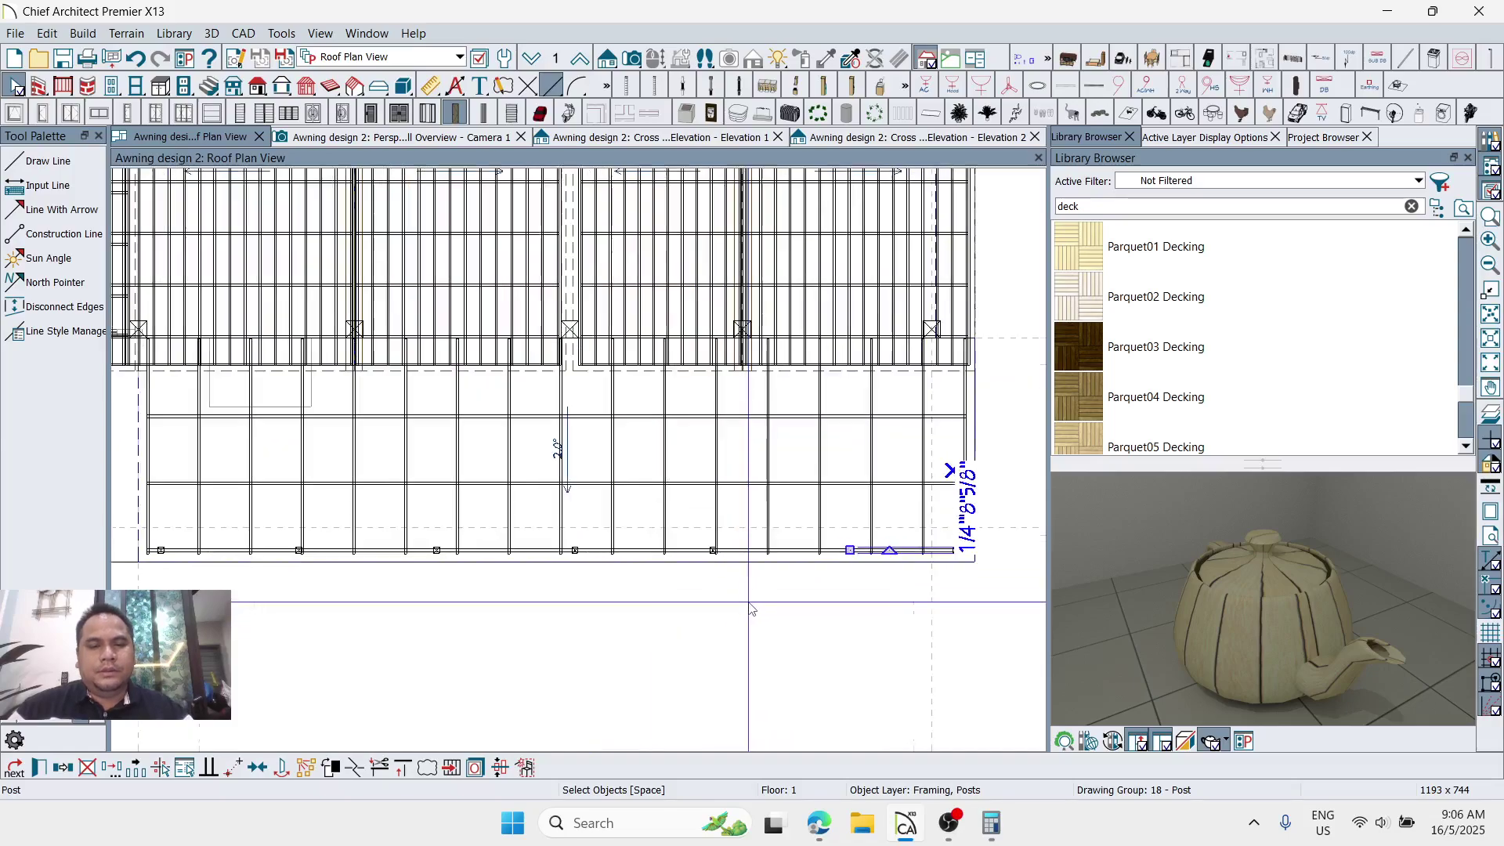
Step: Undo the post copies along the outermost purlin and recheck the spacing calculation in Calculator
{"action": "left_click", "coordinate": [137, 61]}
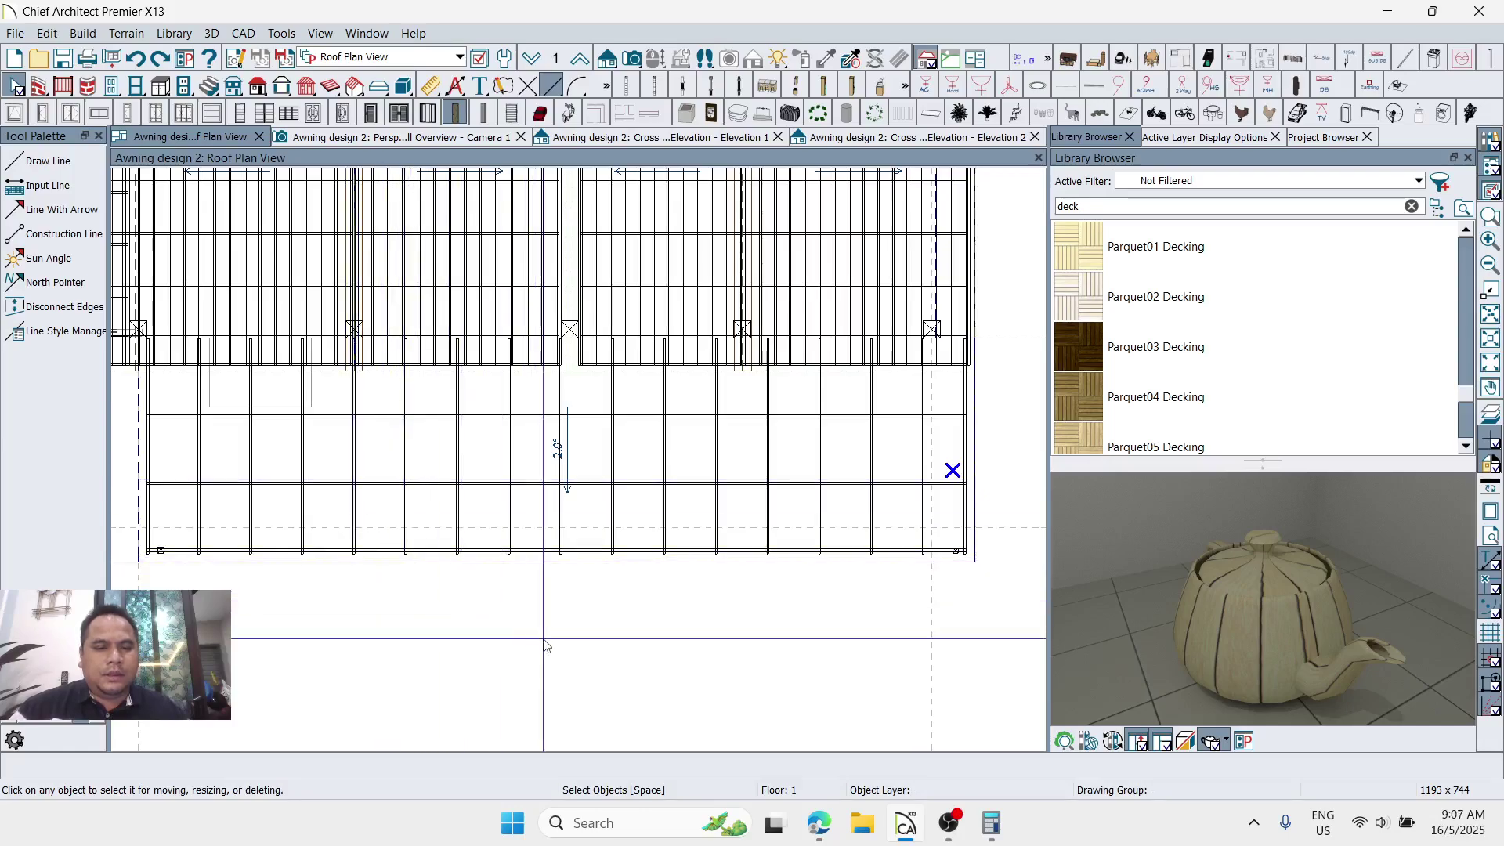
{"action": "left_click", "coordinate": [995, 826]}
{"action": "left_click_drag", "start_coordinate": [305, 127], "coordinate": [650, 127]}
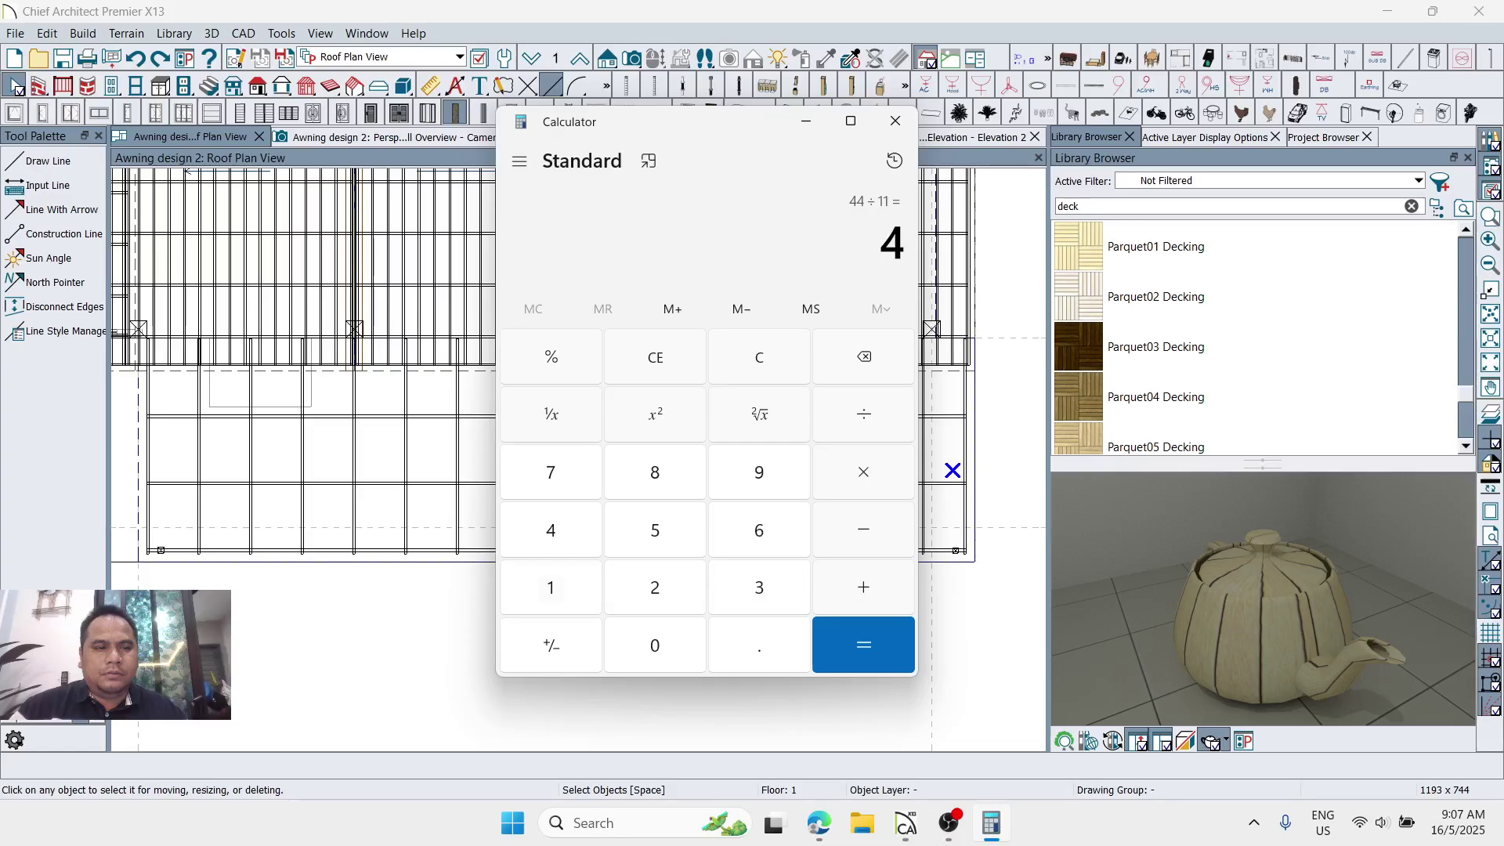
{"action": "left_click", "coordinate": [861, 643]}
{"action": "left_click", "coordinate": [895, 121]}
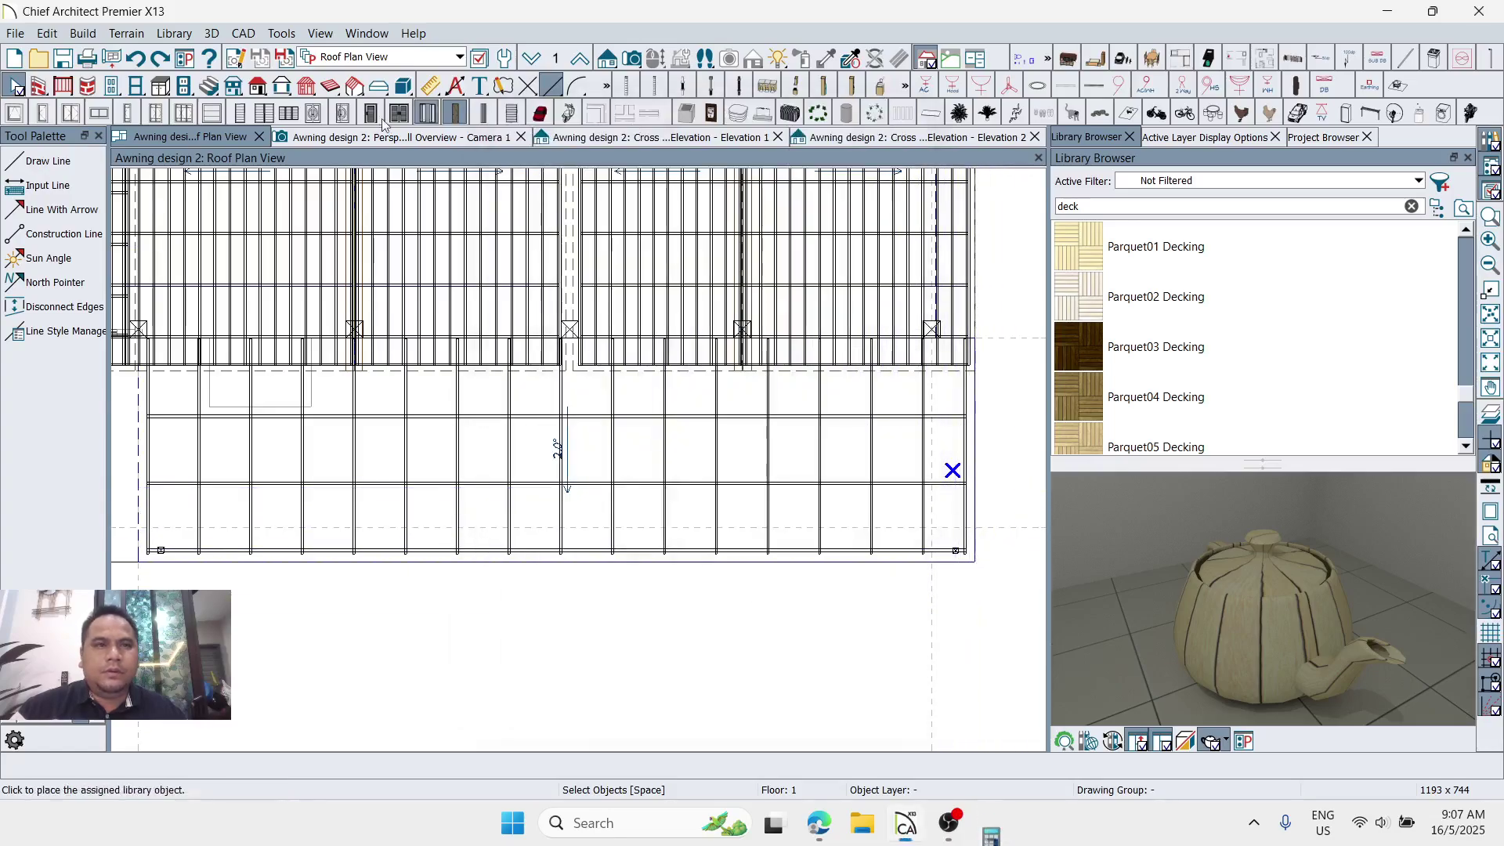
Step: Measure the distance between the two end posts along the outermost purlin with a point to point dimension
{"action": "left_click", "coordinate": [430, 85]}
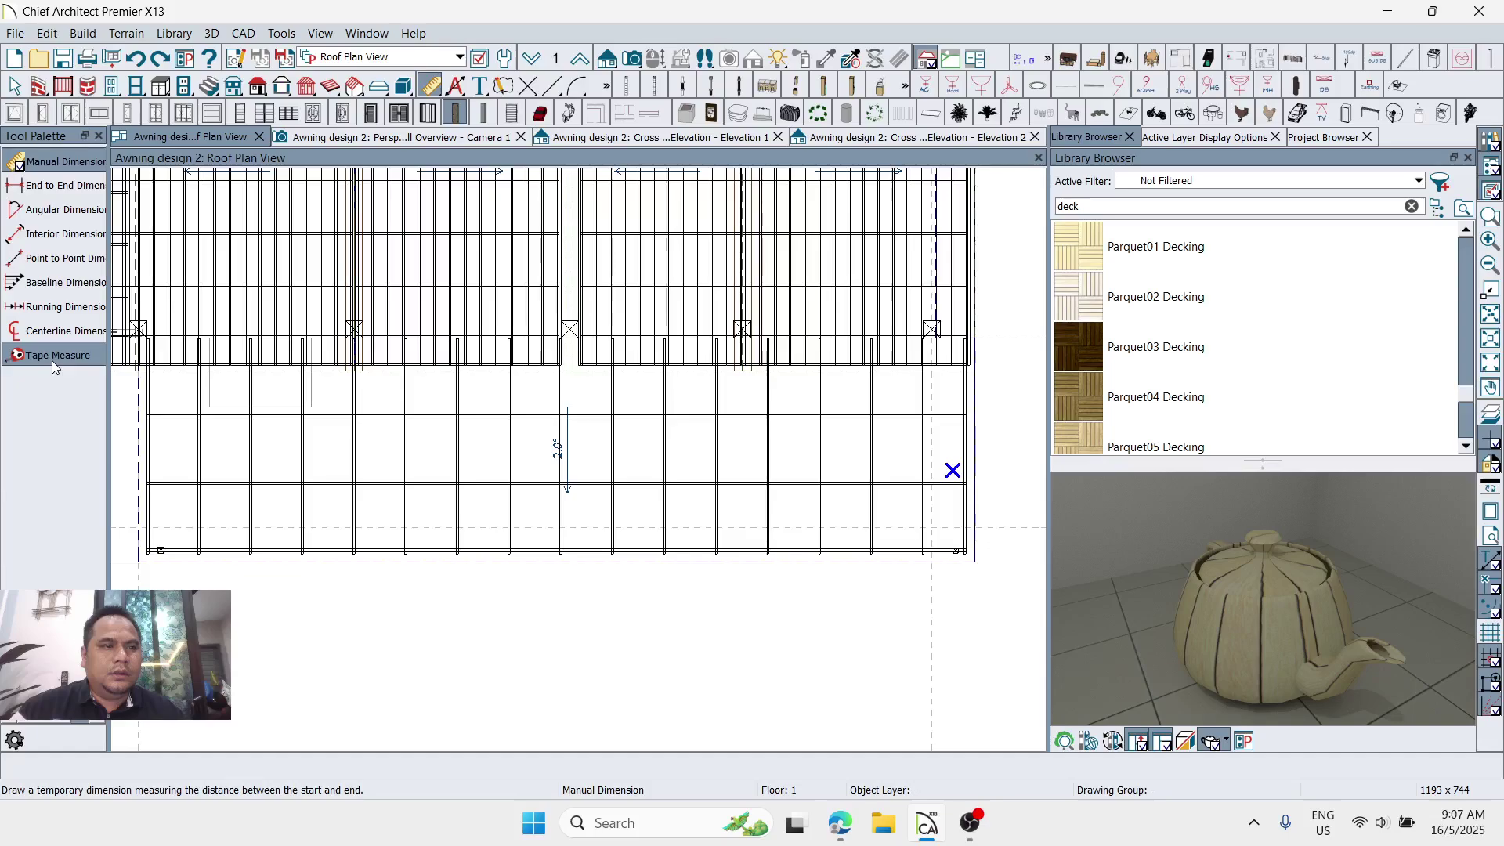
{"action": "left_click", "coordinate": [35, 260]}
{"action": "scroll", "coordinate": [159, 563], "scroll_direction": "up", "scroll_amount": 5}
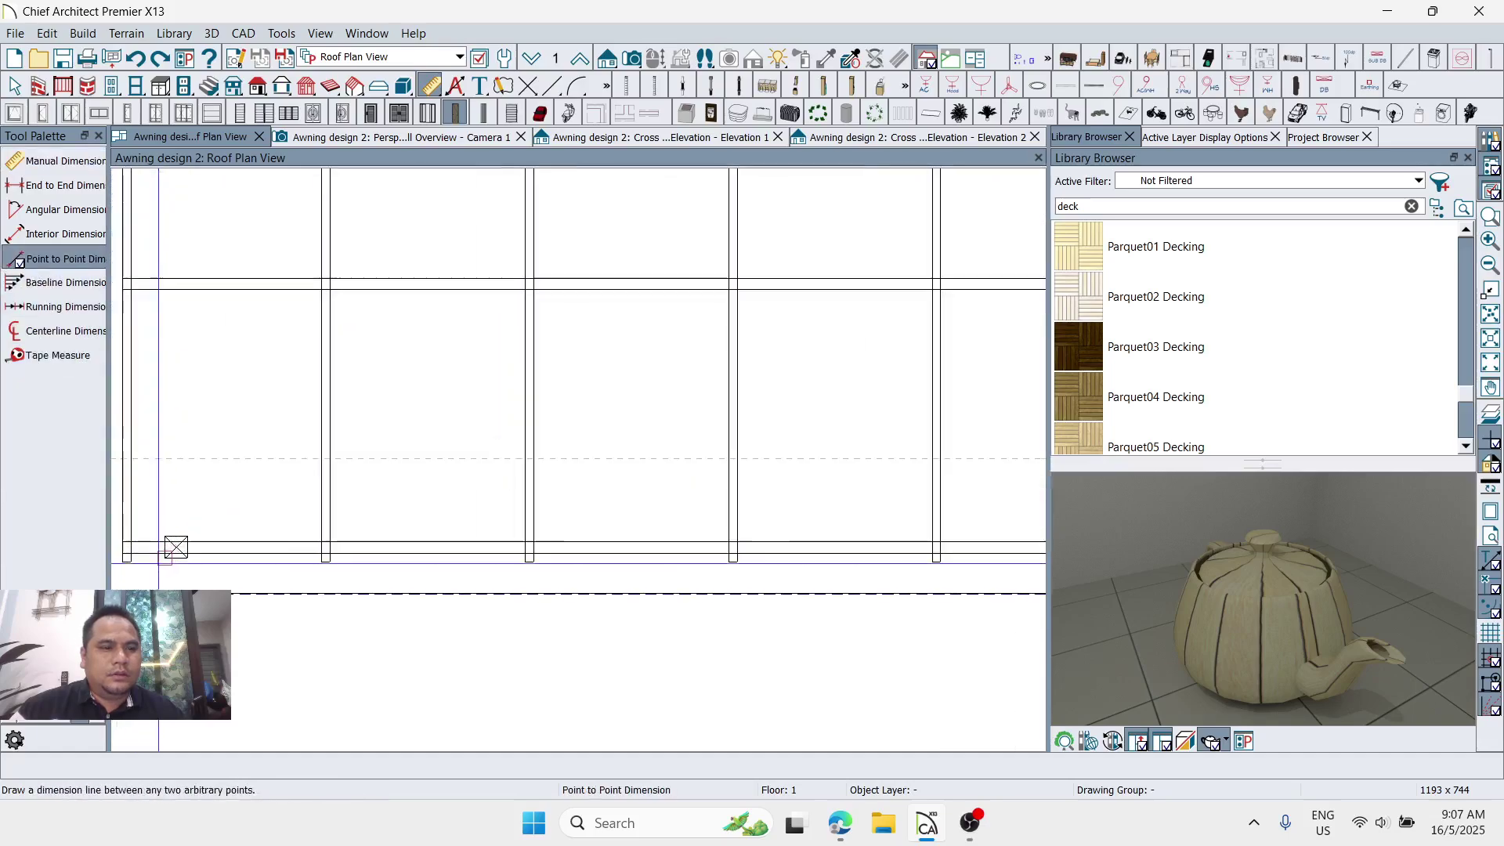
{"action": "scroll", "coordinate": [166, 582], "scroll_direction": "up", "scroll_amount": 3}
{"action": "scroll", "coordinate": [212, 584], "scroll_direction": "down", "scroll_amount": 7}
{"action": "left_click_drag", "start_coordinate": [181, 550], "coordinate": [793, 562]}
{"action": "scroll", "coordinate": [211, 581], "scroll_direction": "down", "scroll_amount": 8}
{"action": "scroll", "coordinate": [208, 575], "scroll_direction": "down", "scroll_amount": 5}
{"action": "scroll", "coordinate": [781, 595], "scroll_direction": "up", "scroll_amount": 5}
{"action": "scroll", "coordinate": [793, 572], "scroll_direction": "down", "scroll_amount": 9}
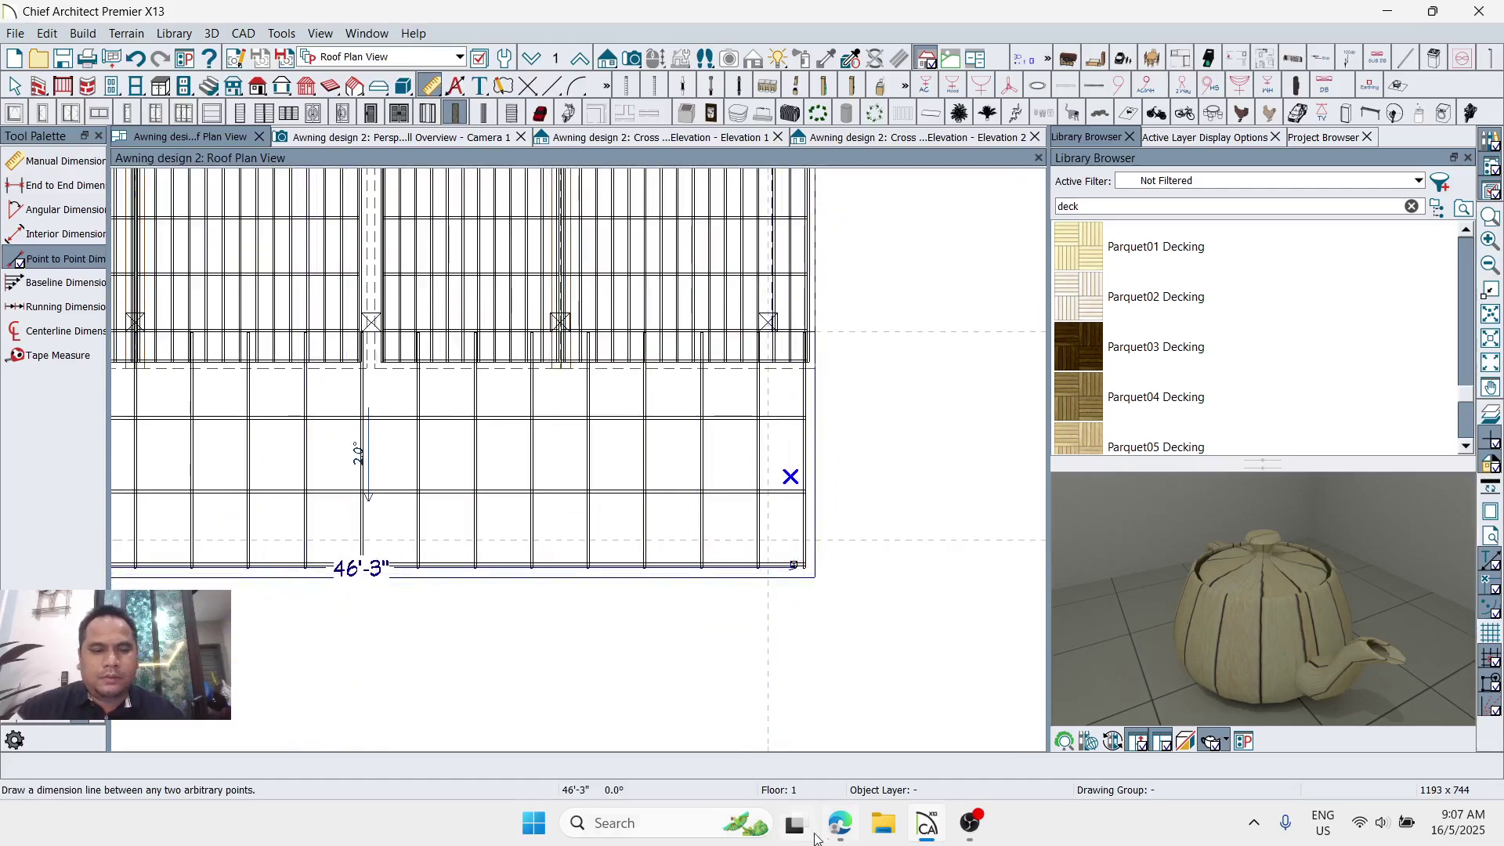
Step: Switch to Calculator and divide 46 by 4 to work out the post spacing
{"action": "left_click", "coordinate": [647, 823]}
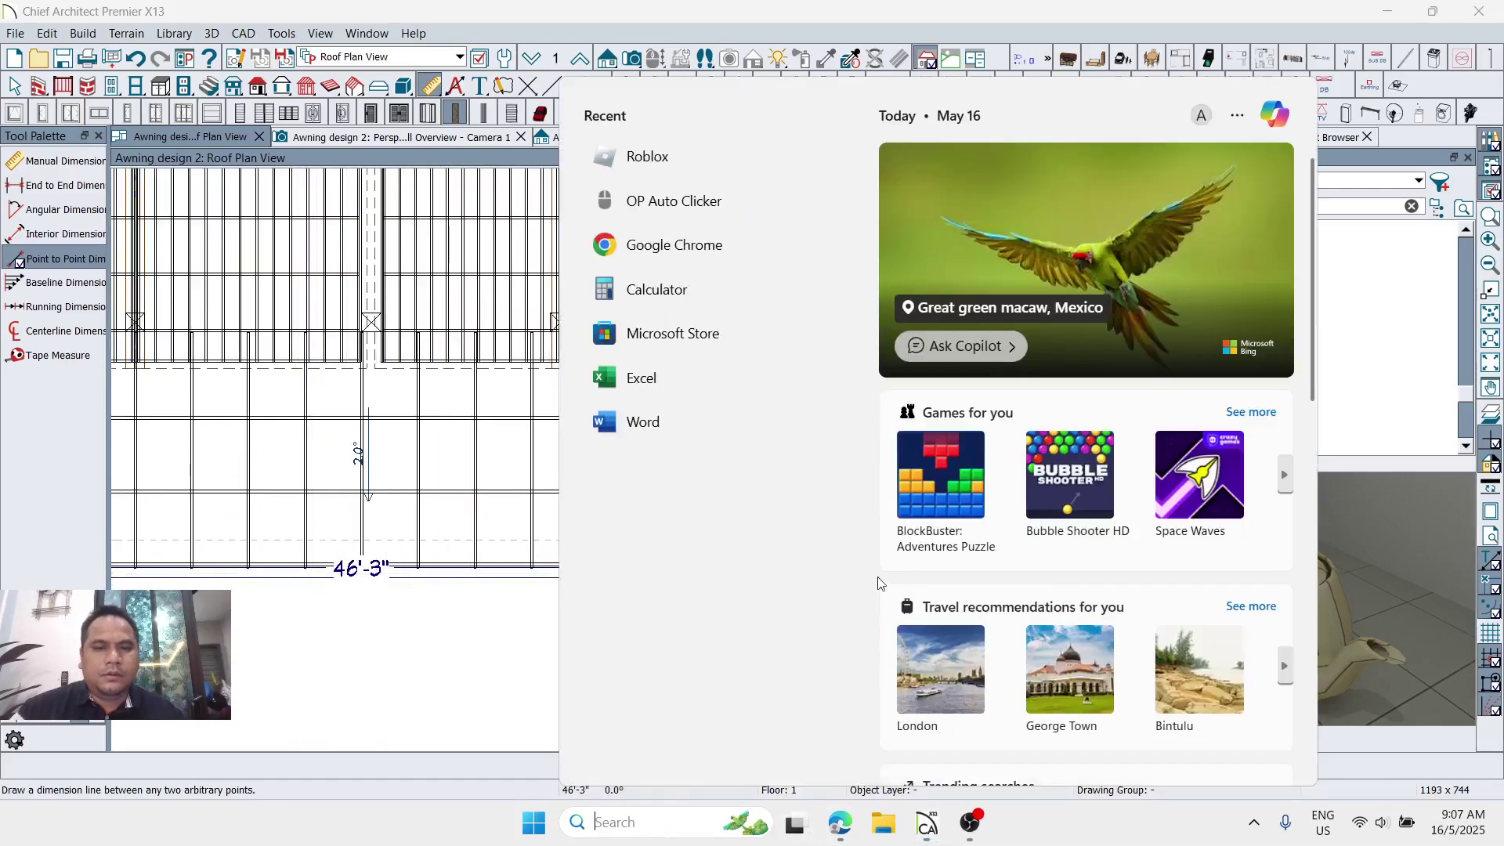
{"action": "left_click", "coordinate": [658, 288]}
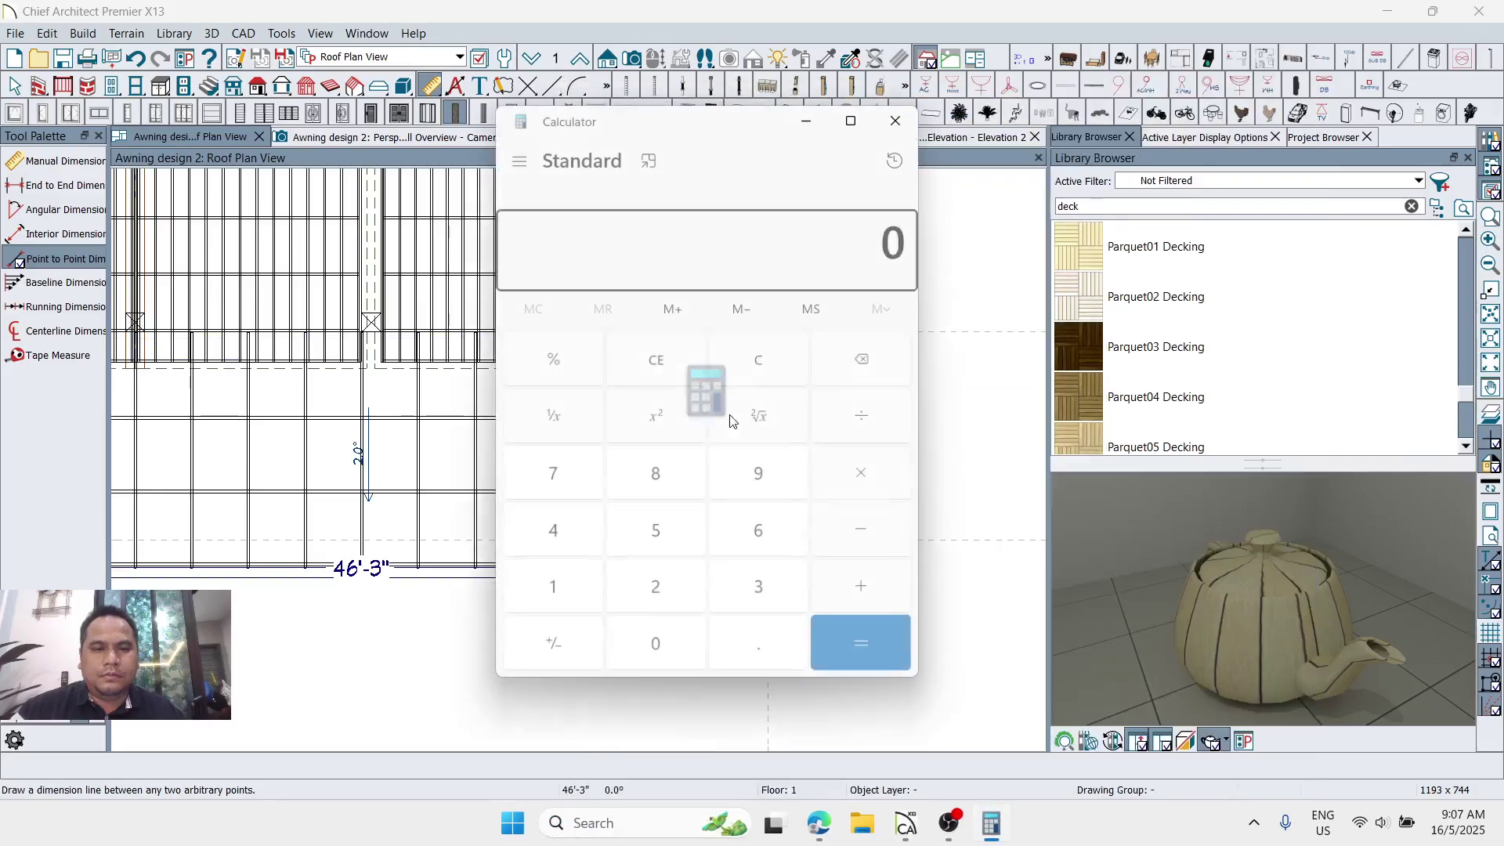
{"action": "left_click", "coordinate": [556, 527]}
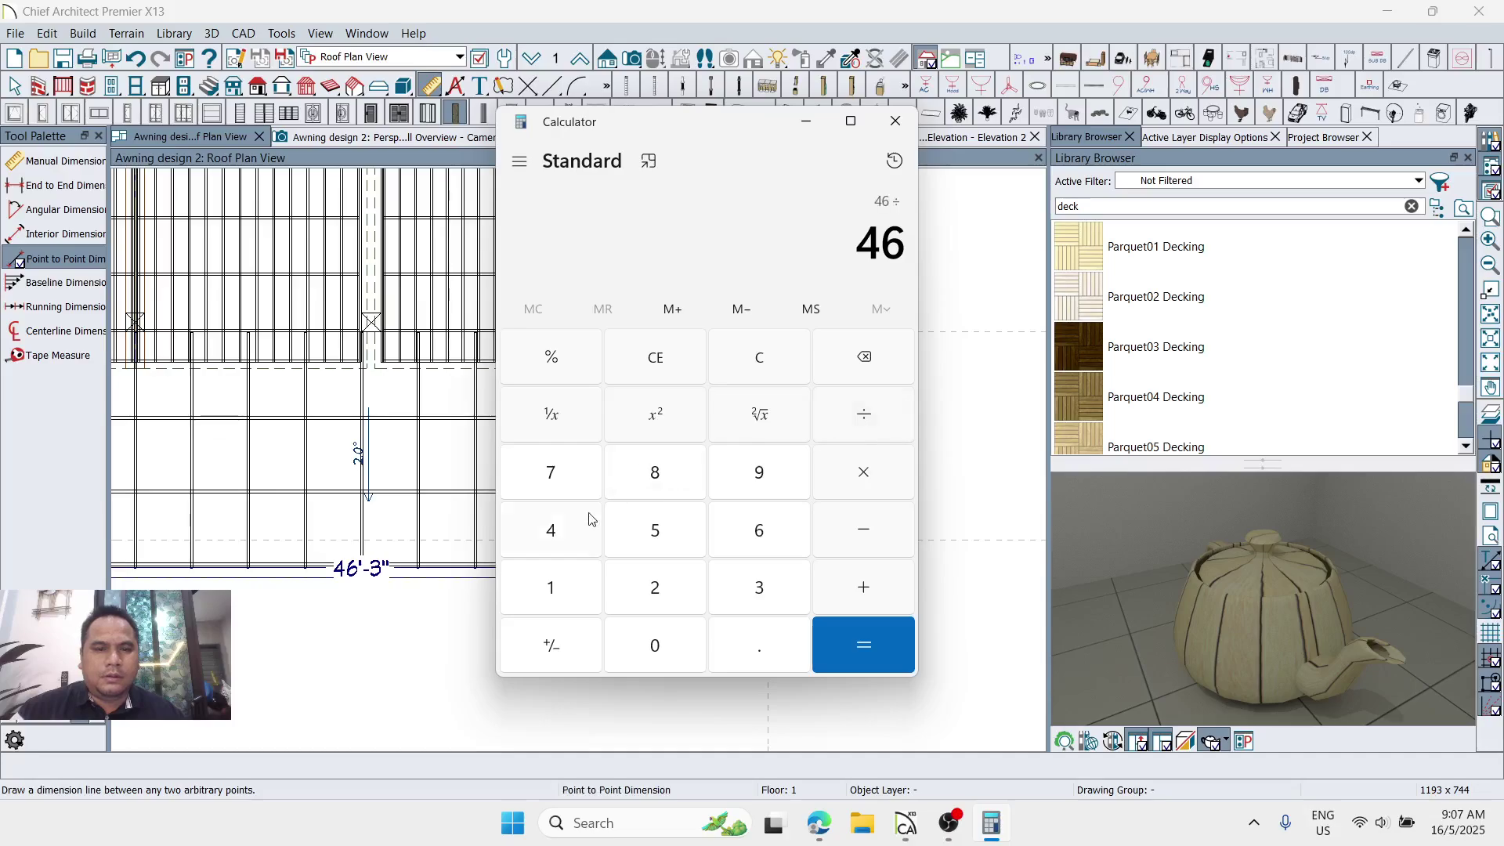
{"action": "left_click", "coordinate": [853, 651]}
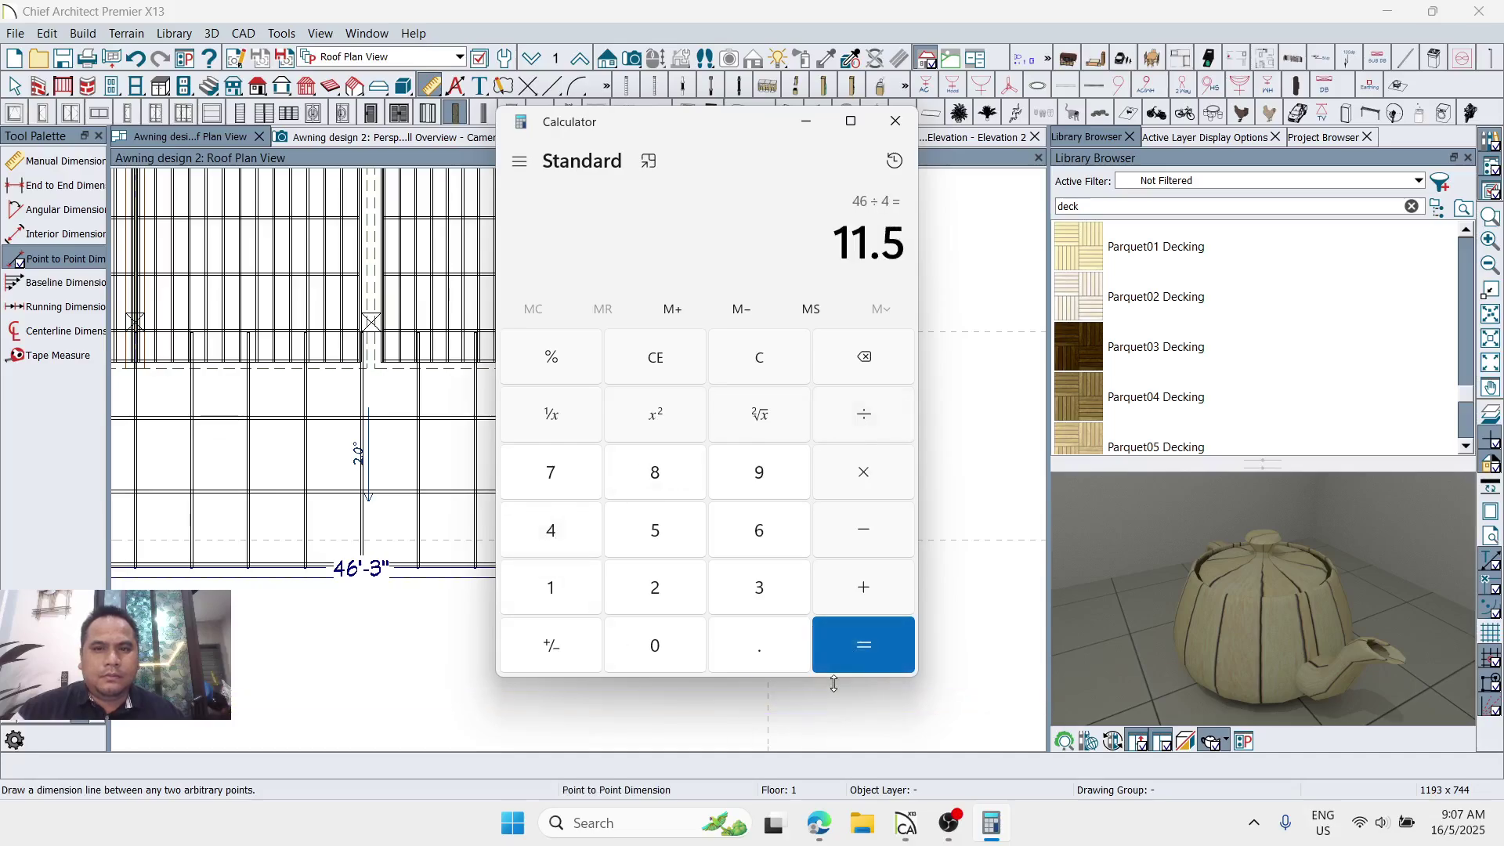
{"action": "left_click", "coordinate": [892, 119]}
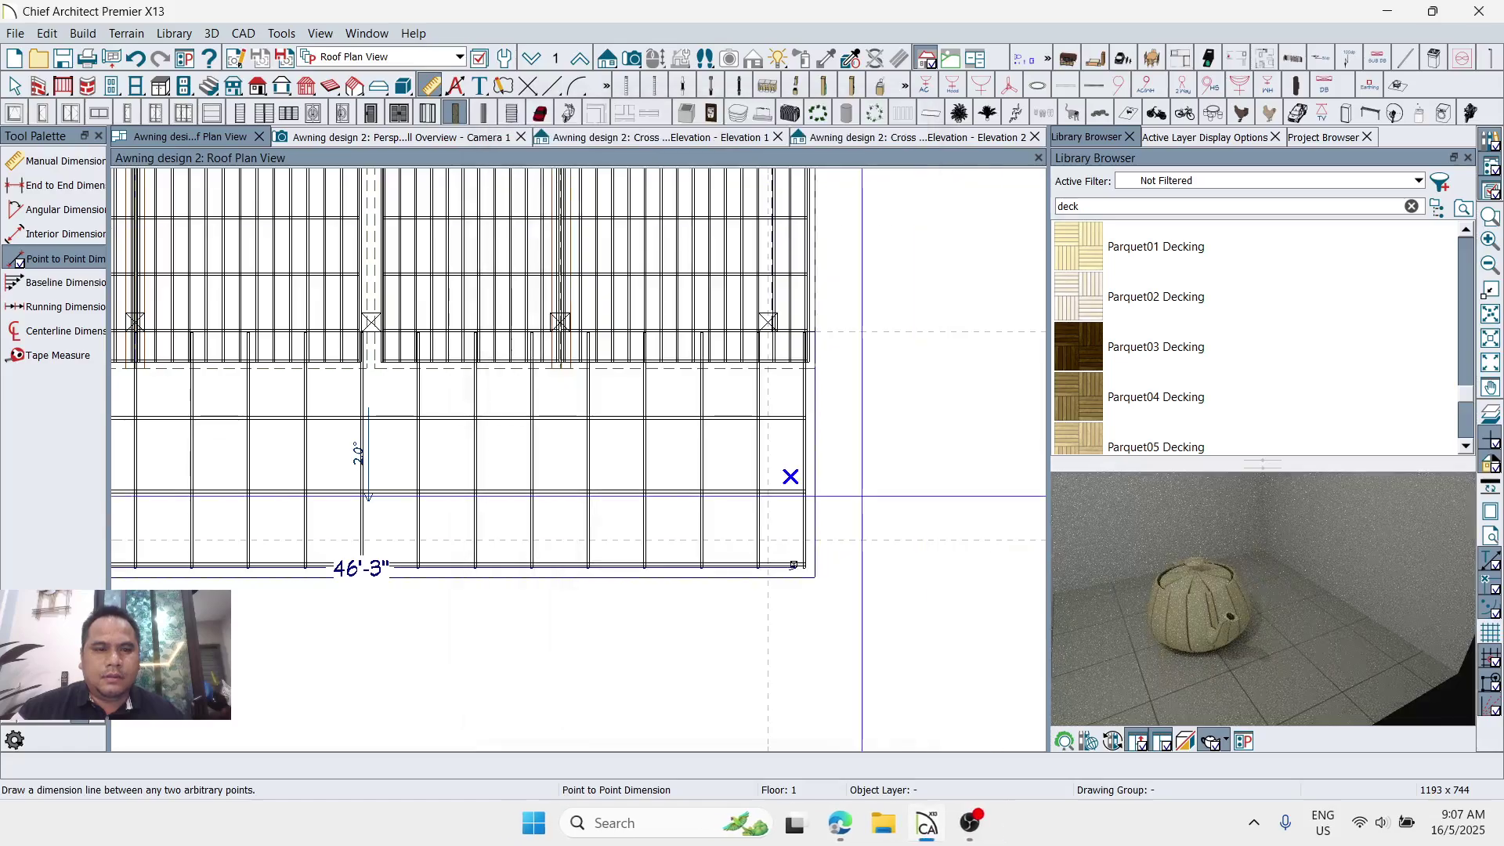
Step: Delete the point to point dimension drawn between the two end posts
{"action": "scroll", "coordinate": [456, 501], "scroll_direction": "down", "scroll_amount": 3}
{"action": "scroll", "coordinate": [457, 501], "scroll_direction": "up", "scroll_amount": 2}
{"action": "scroll", "coordinate": [337, 513], "scroll_direction": "up", "scroll_amount": 5}
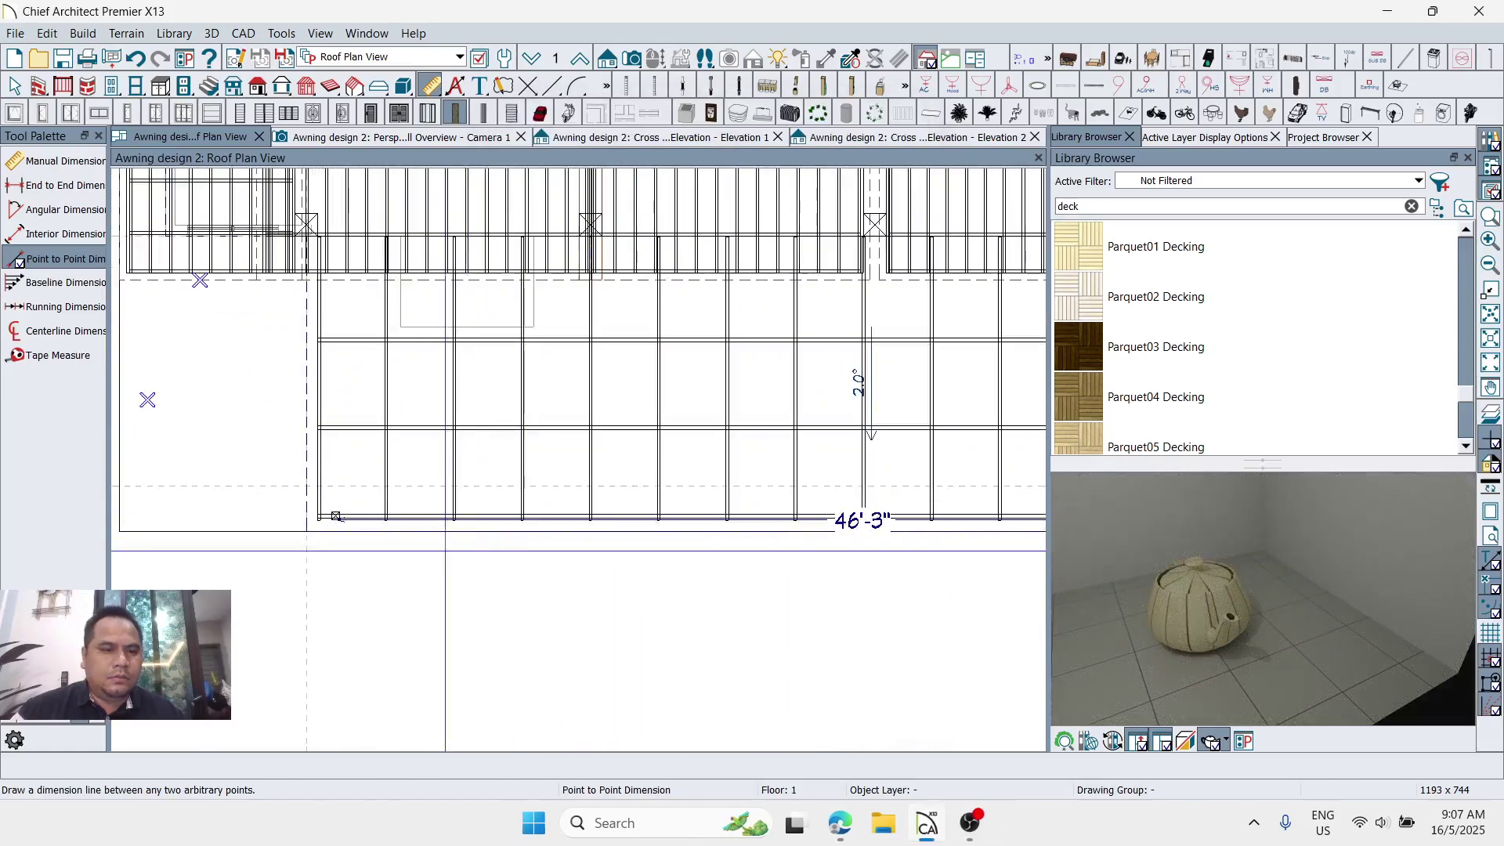
{"action": "key", "text": "space"}
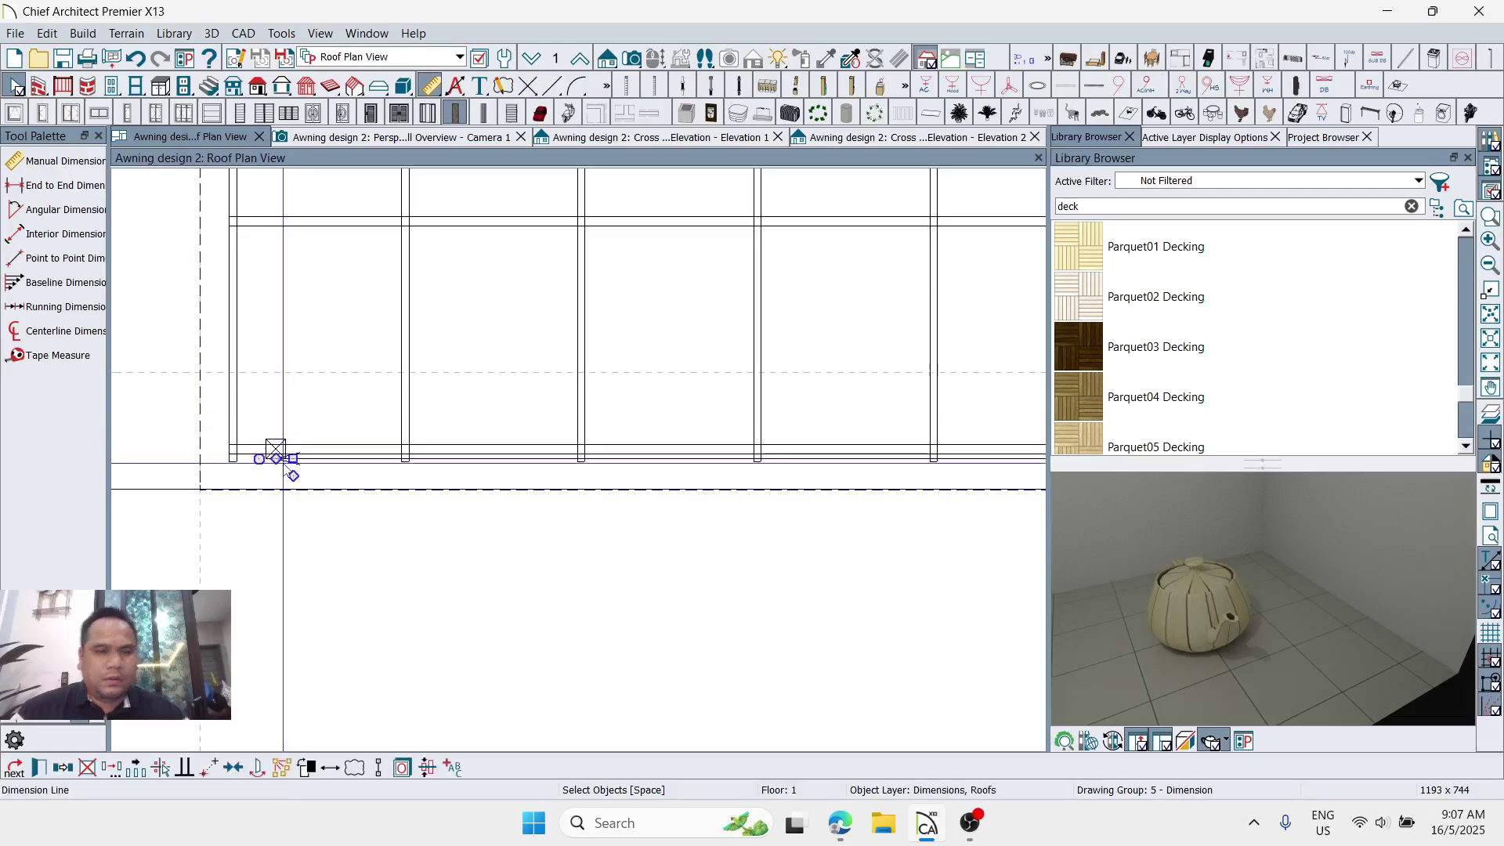
Step: Multiple-copy the end post along the outermost purlin at an 11.5' primary offset, placing three copies between the end posts
{"action": "left_click", "coordinate": [275, 453]}
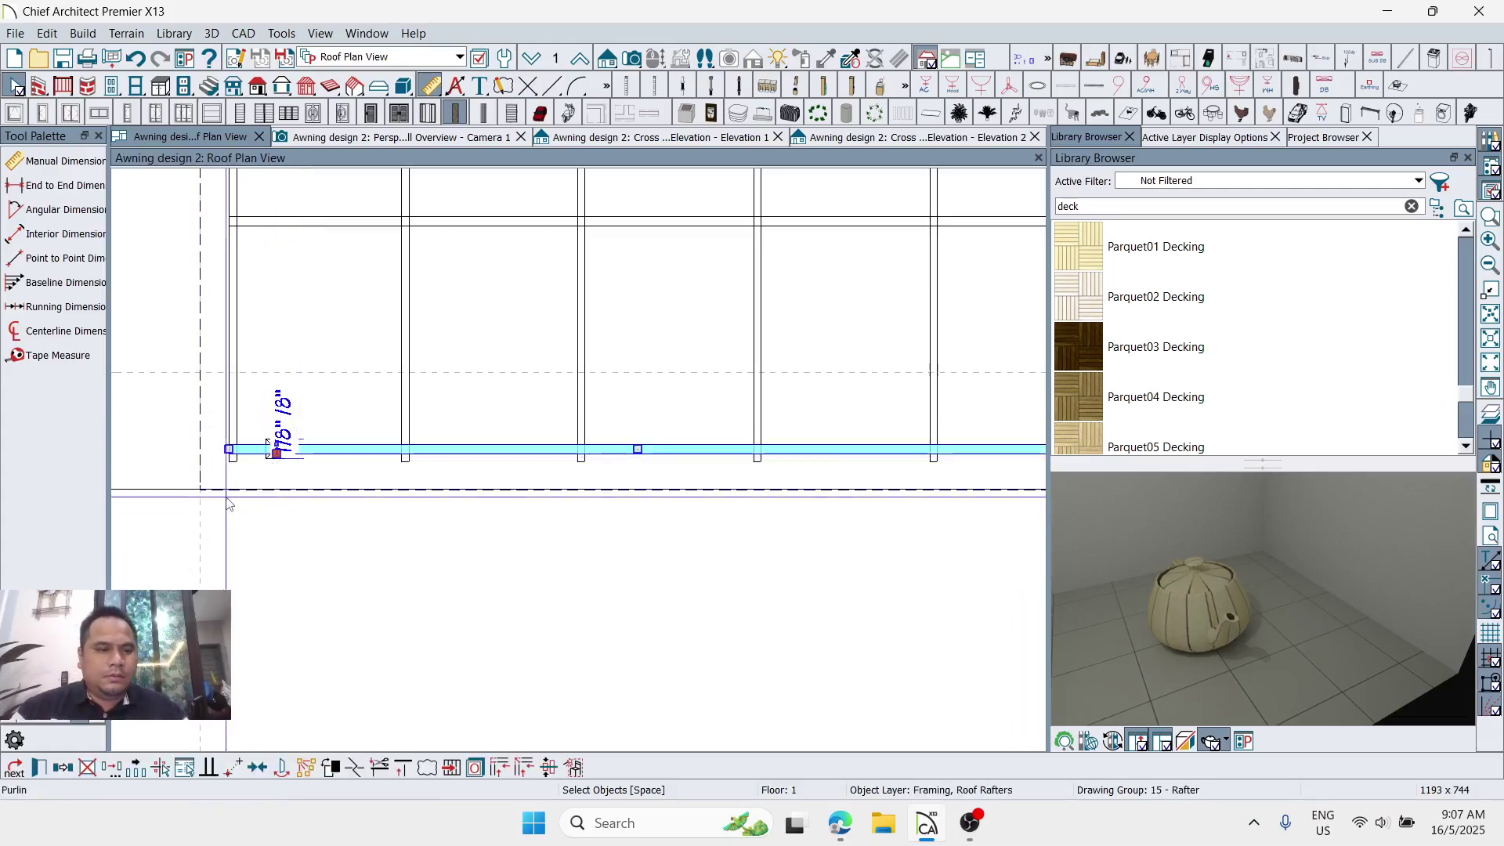
{"action": "scroll", "coordinate": [266, 449], "scroll_direction": "up", "scroll_amount": 1}
{"action": "left_click", "coordinate": [272, 448]}
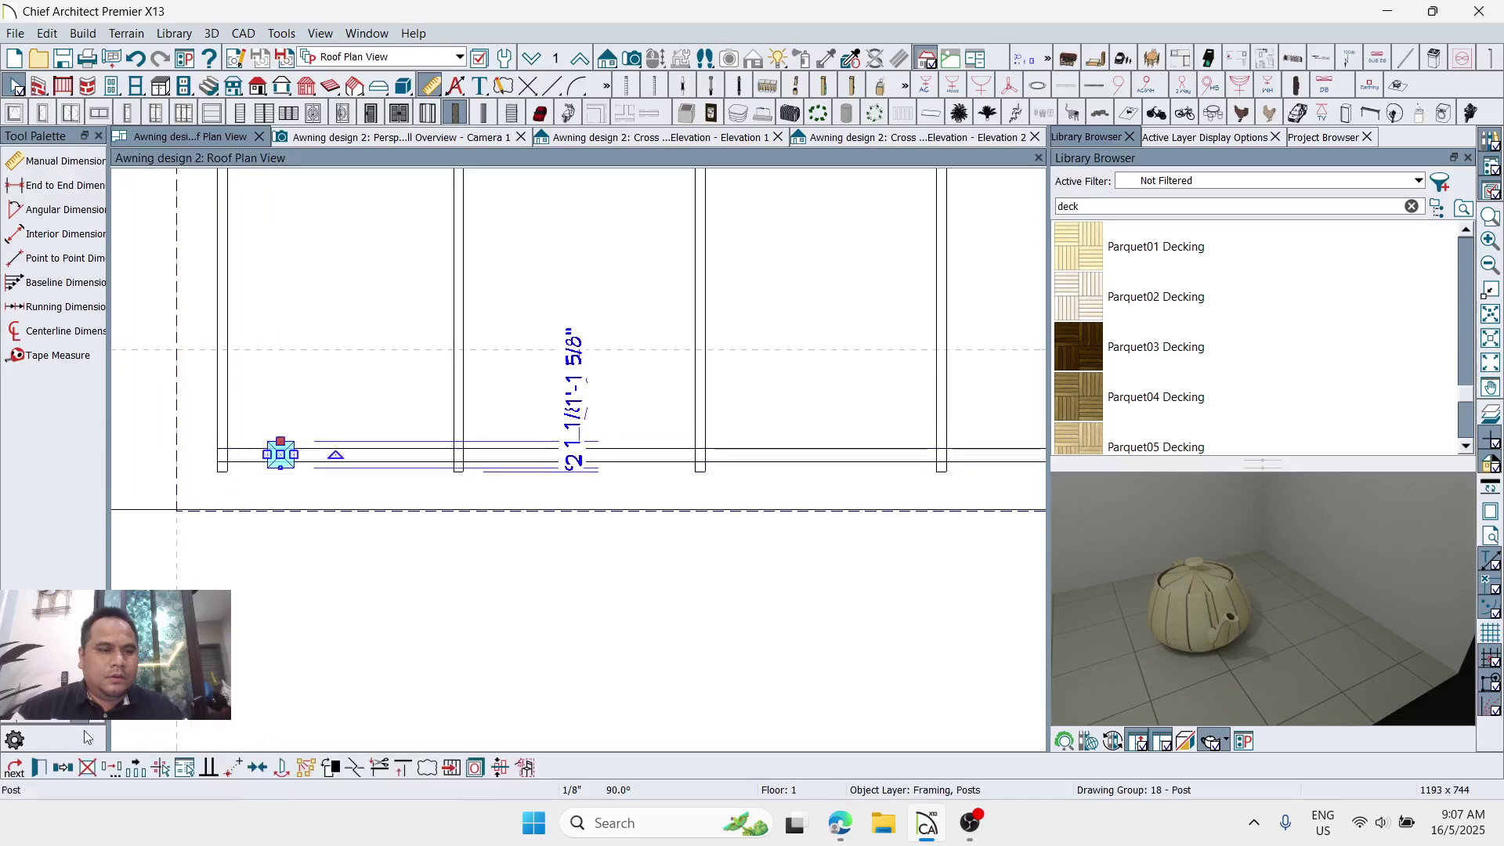
{"action": "left_click", "coordinate": [136, 768]}
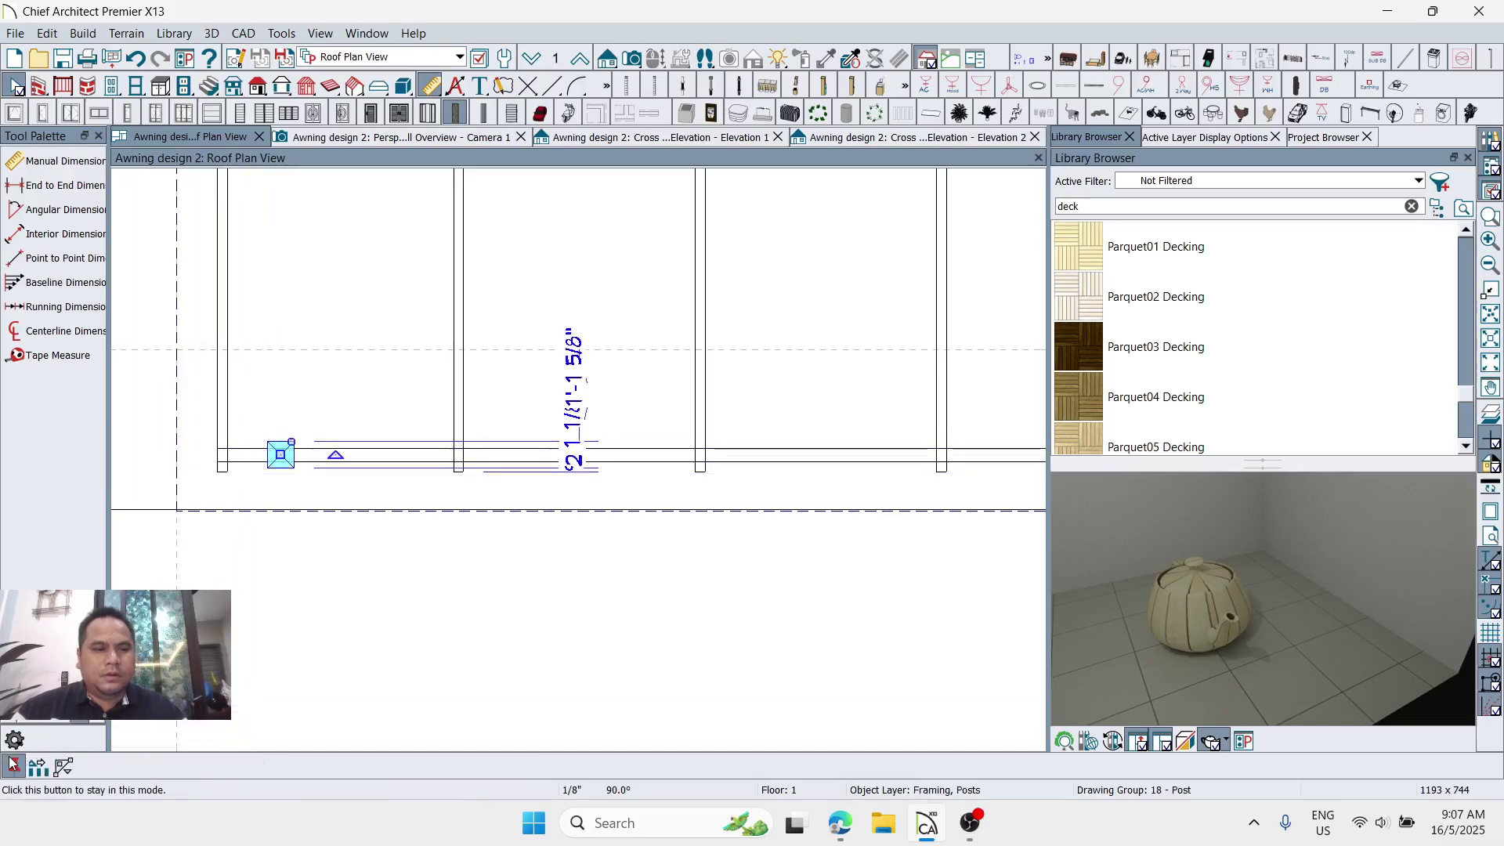
{"action": "left_click", "coordinate": [36, 768]}
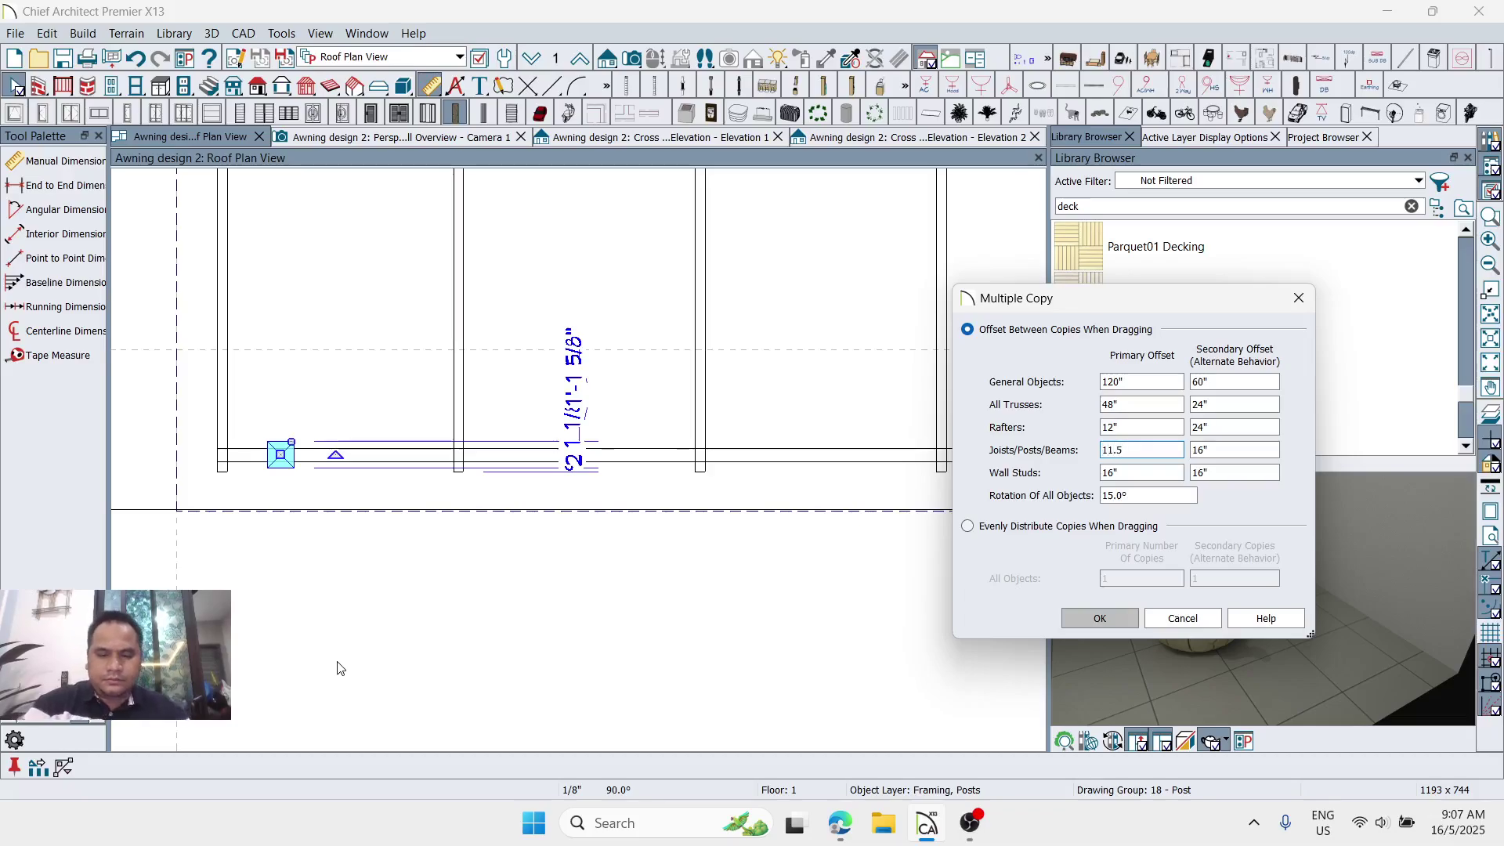
{"action": "key", "text": "Return"}
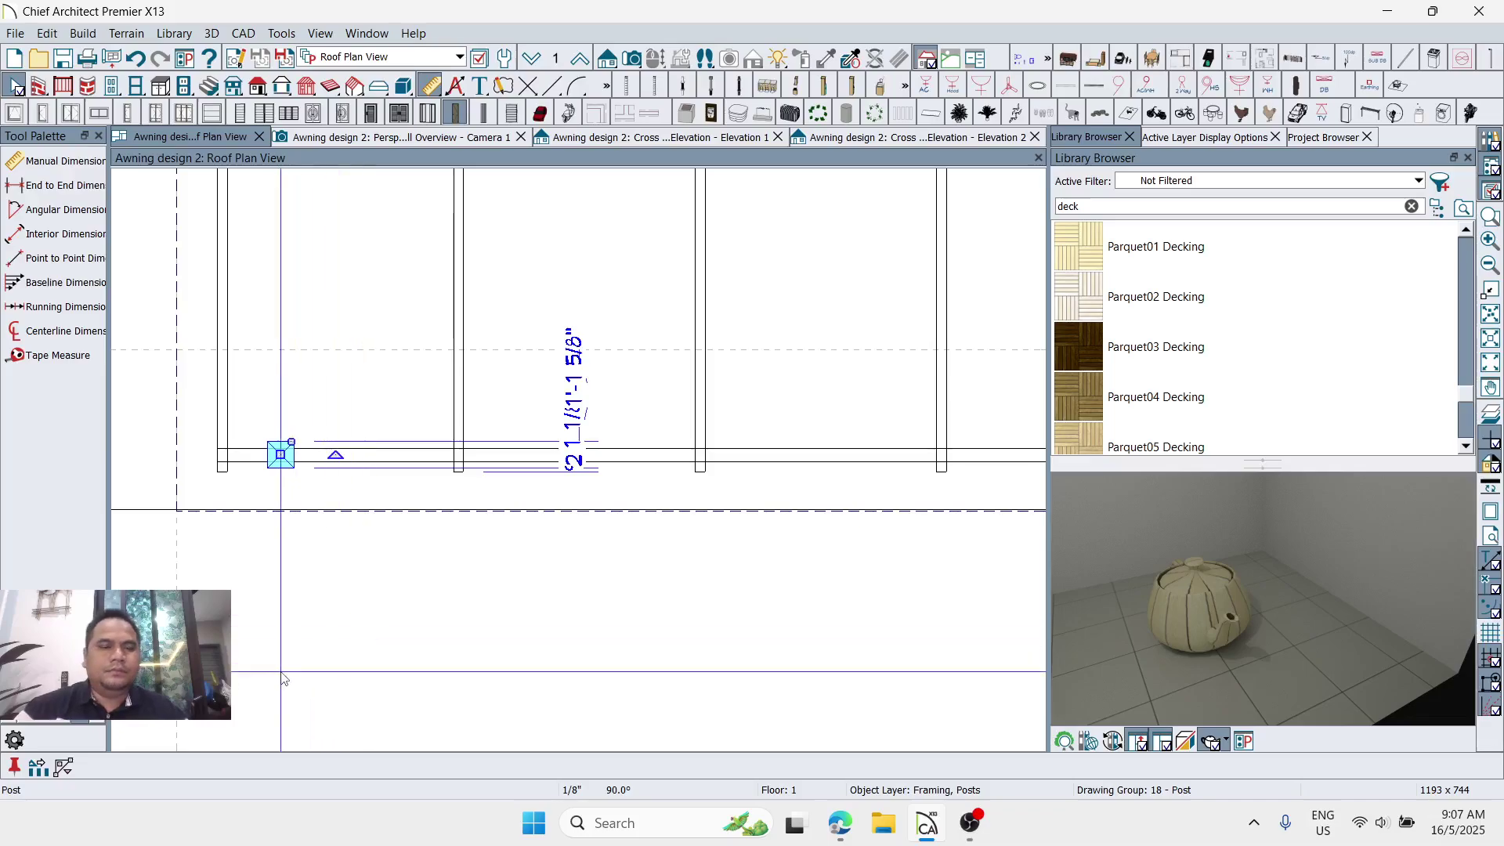
{"action": "scroll", "coordinate": [198, 521], "scroll_direction": "down", "scroll_amount": 3}
{"action": "scroll", "coordinate": [199, 520], "scroll_direction": "down", "scroll_amount": 4}
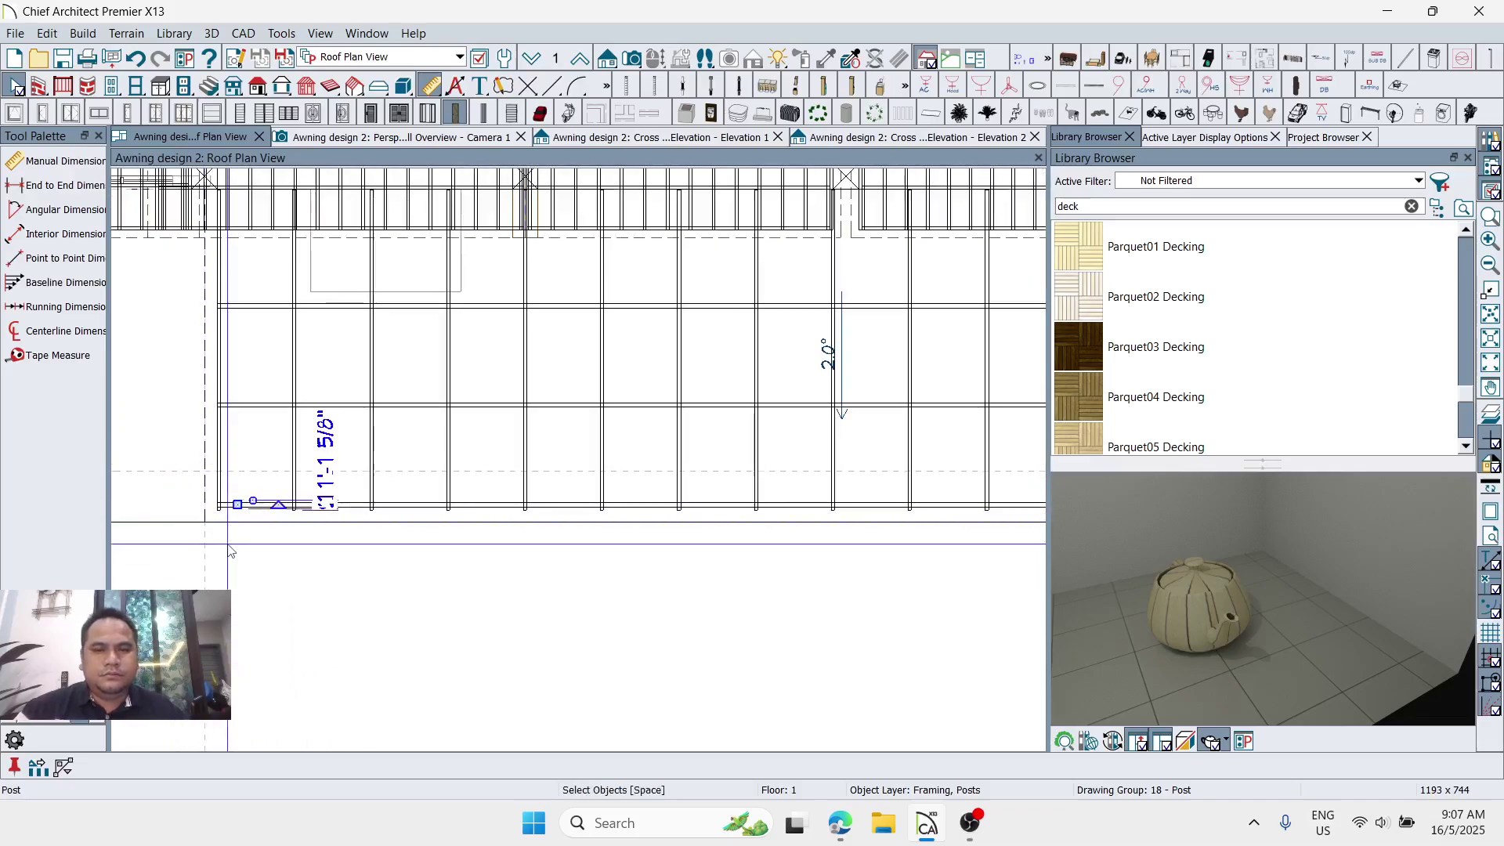
{"action": "scroll", "coordinate": [231, 551], "scroll_direction": "down", "scroll_amount": 1}
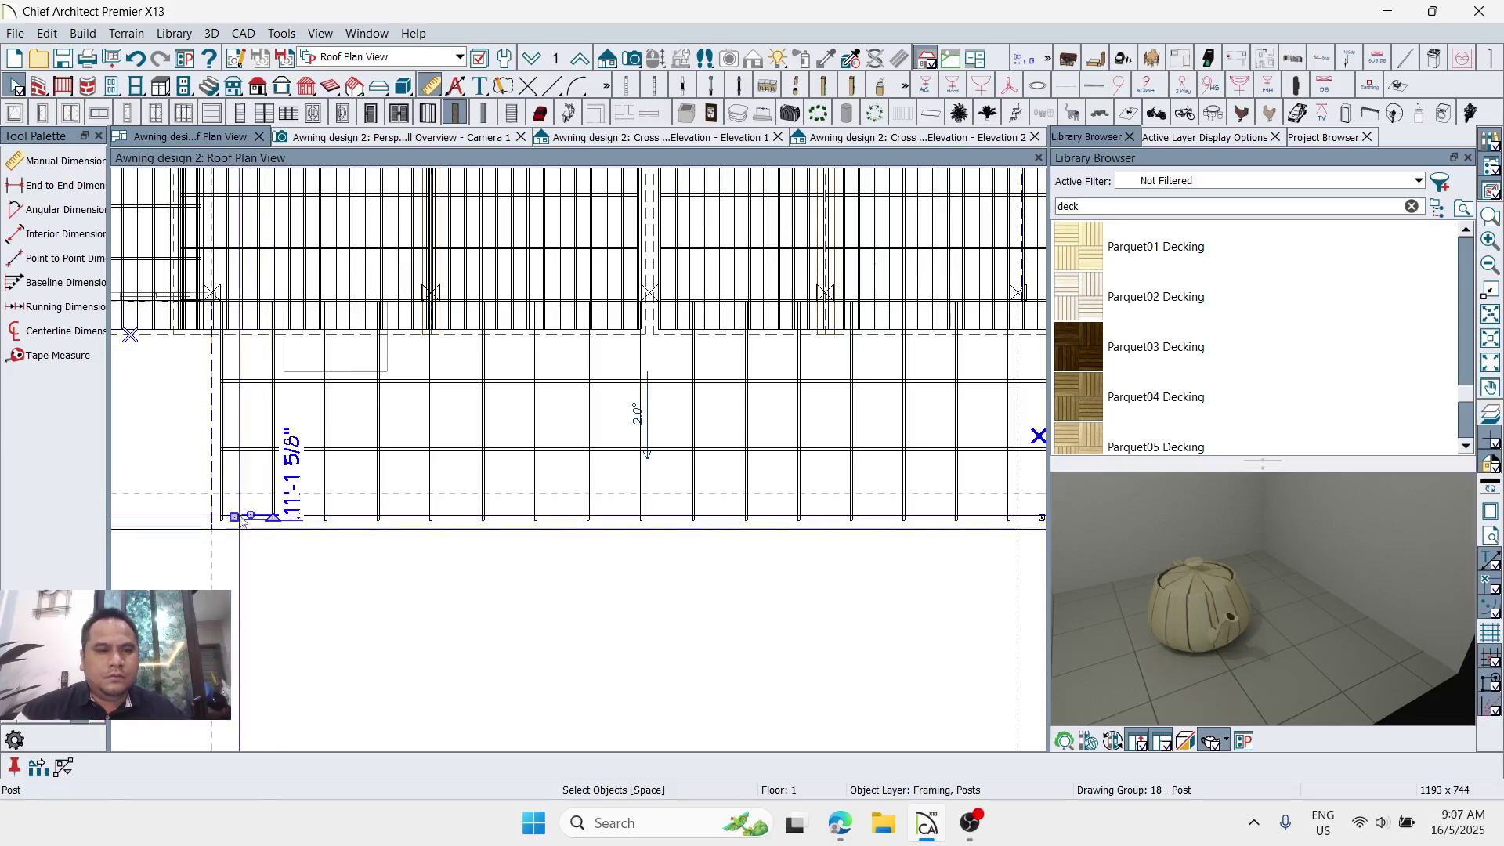
{"action": "left_click_drag", "start_coordinate": [235, 517], "coordinate": [1040, 518]}
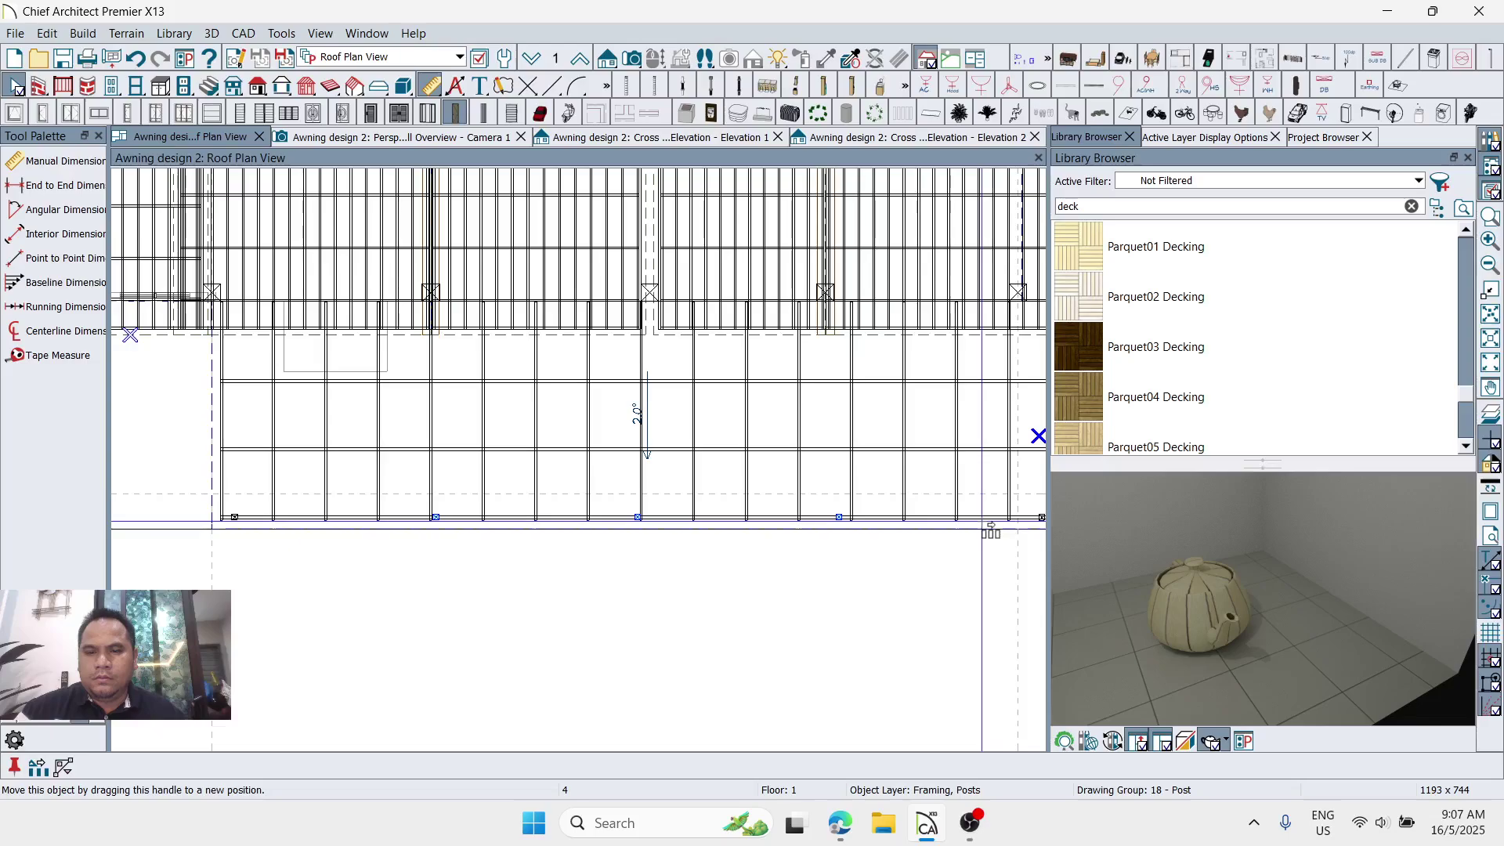
{"action": "left_click", "coordinate": [839, 517]}
{"action": "scroll", "coordinate": [509, 489], "scroll_direction": "down", "scroll_amount": 1}
{"action": "key", "text": "Escape"}
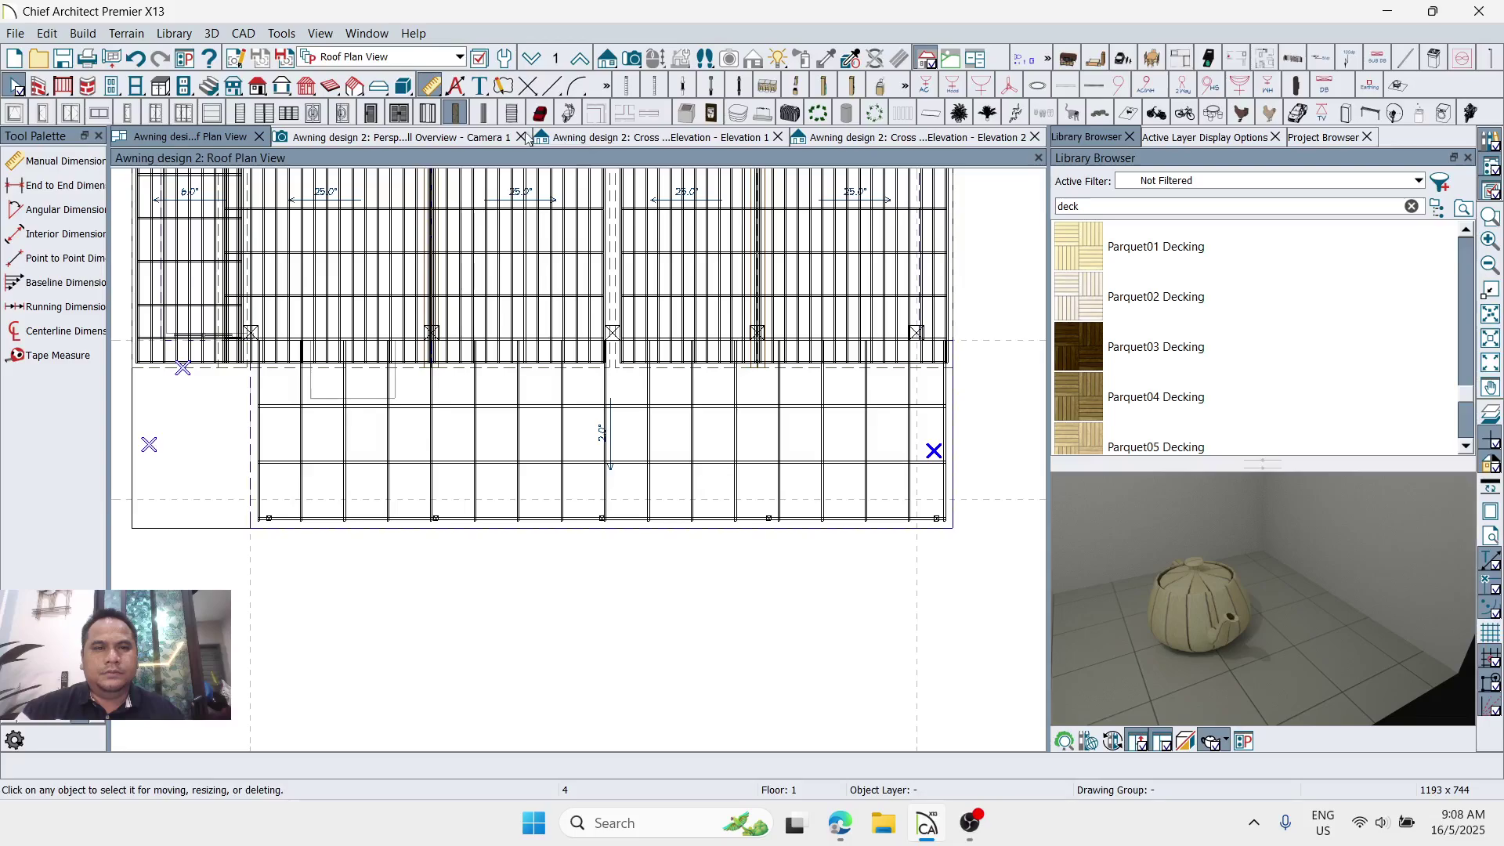
Step: In the perspective overview, look out from inside the building and delete the long ceiling beam across the front opening
{"action": "left_click", "coordinate": [377, 138]}
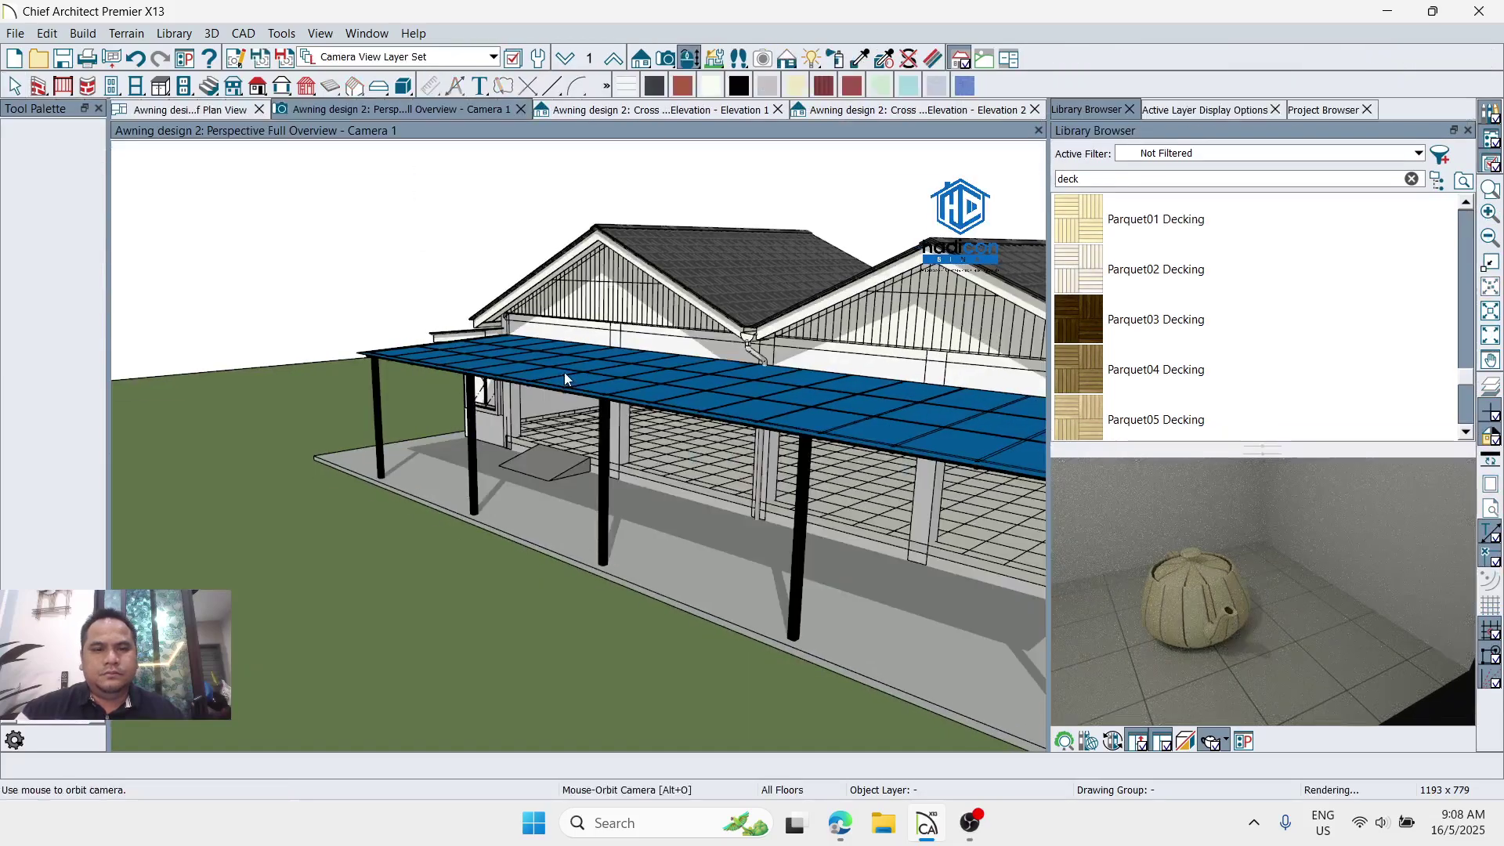
{"action": "left_click_drag", "start_coordinate": [629, 359], "coordinate": [429, 349]}
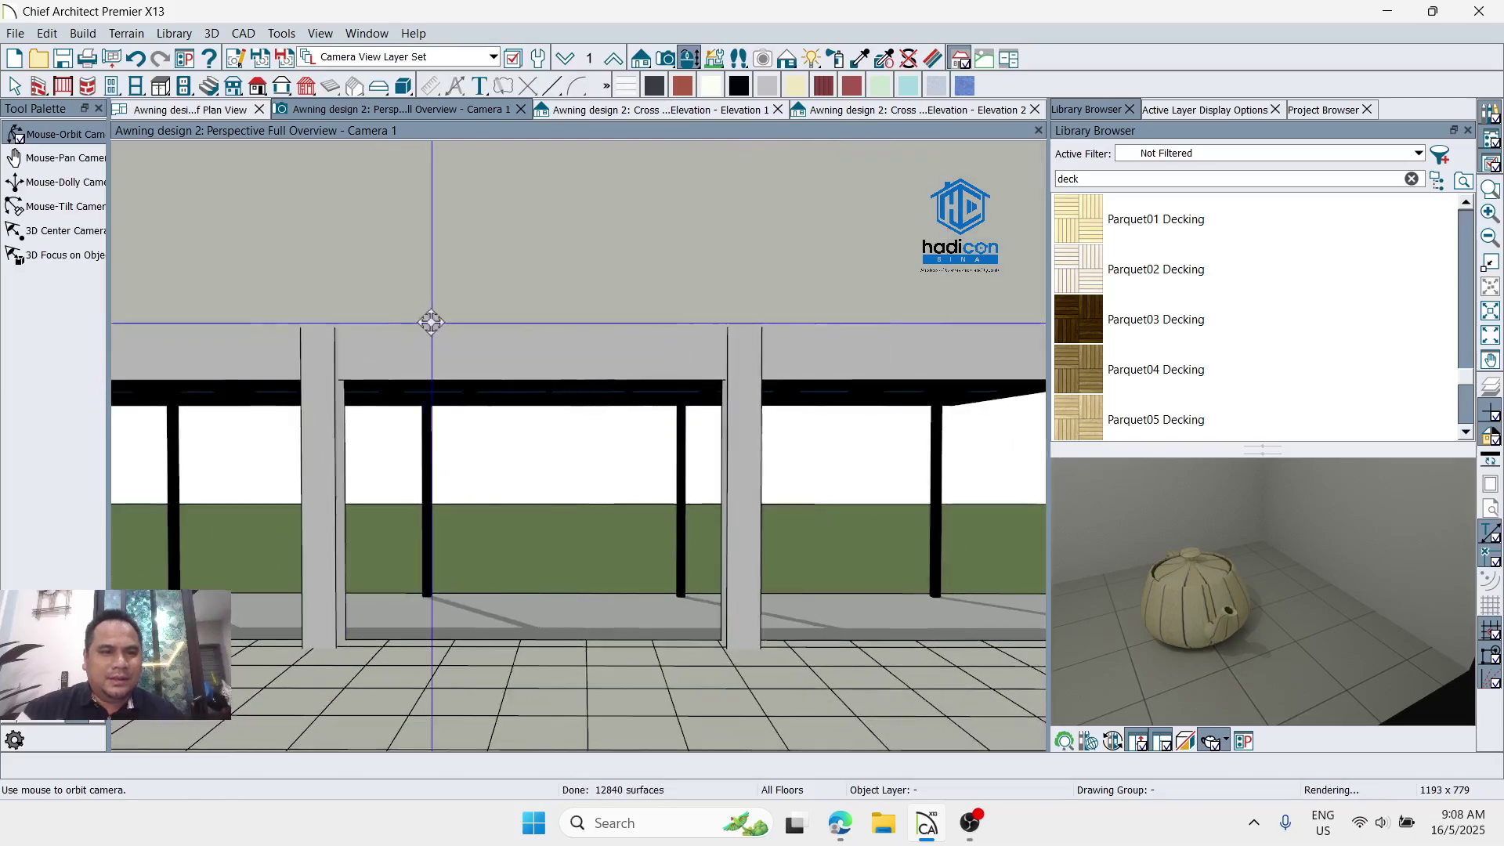
{"action": "key", "text": "space"}
{"action": "left_click", "coordinate": [429, 350]}
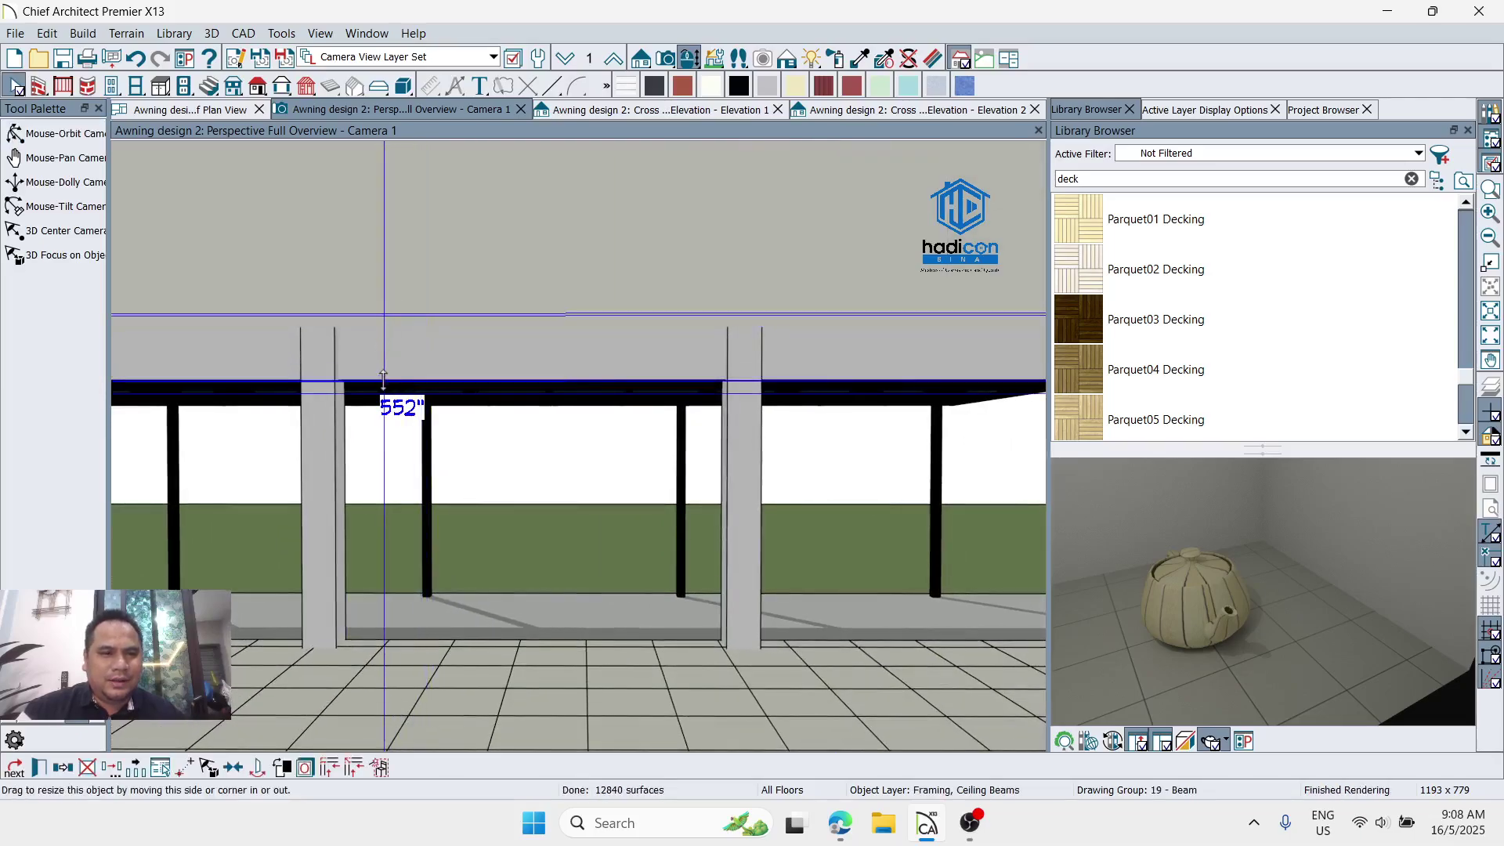
{"action": "key", "text": "space"}
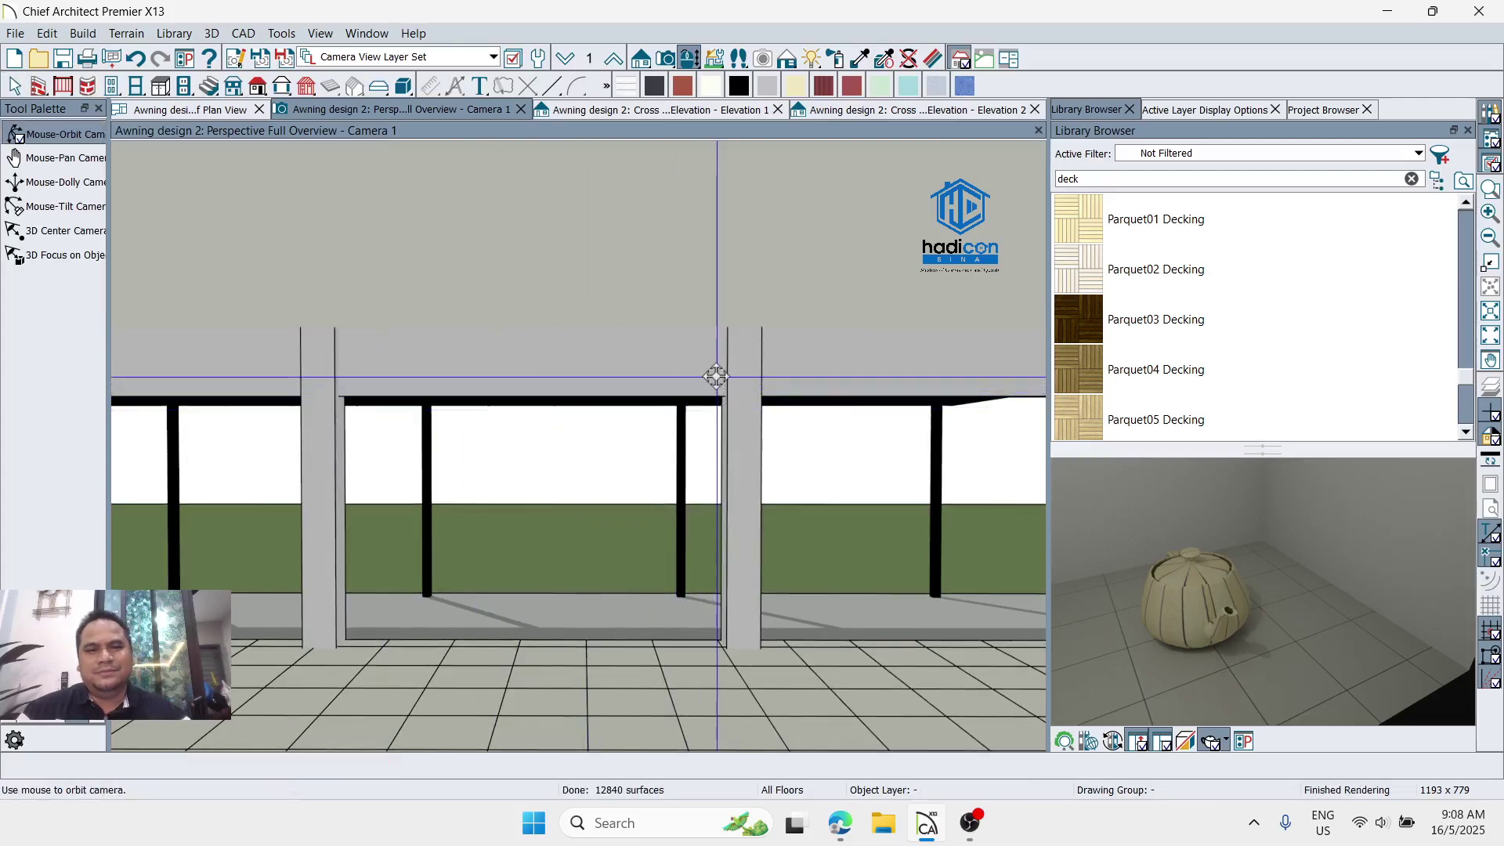
Step: Show the perspective overview in the Physically Based technique and examine the awning's posts and framing from outside and below
{"action": "left_click_drag", "start_coordinate": [716, 377], "coordinate": [804, 361]}
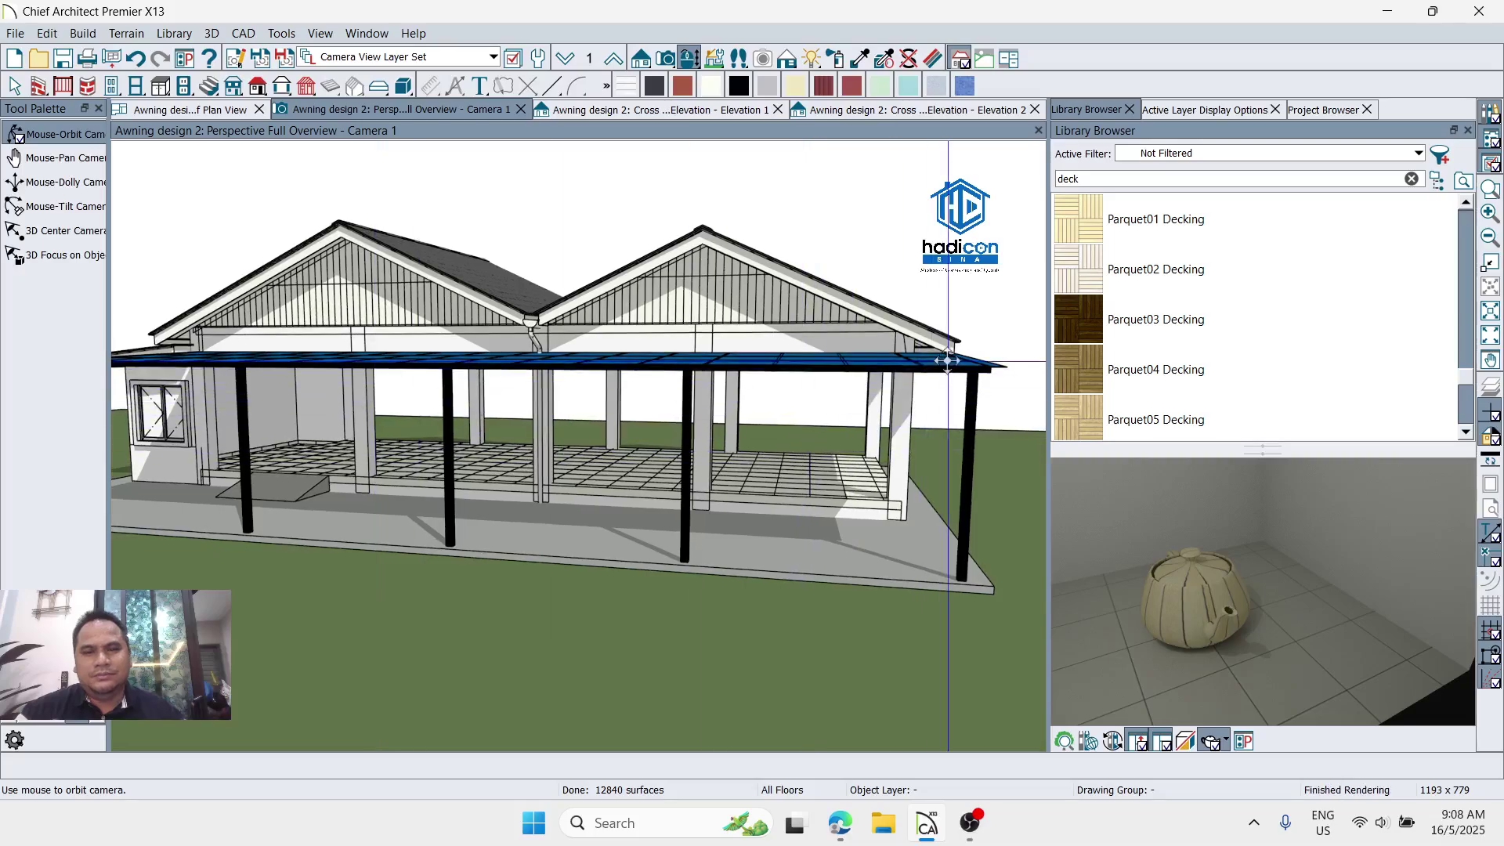
{"action": "left_click_drag", "start_coordinate": [730, 396], "coordinate": [401, 153]}
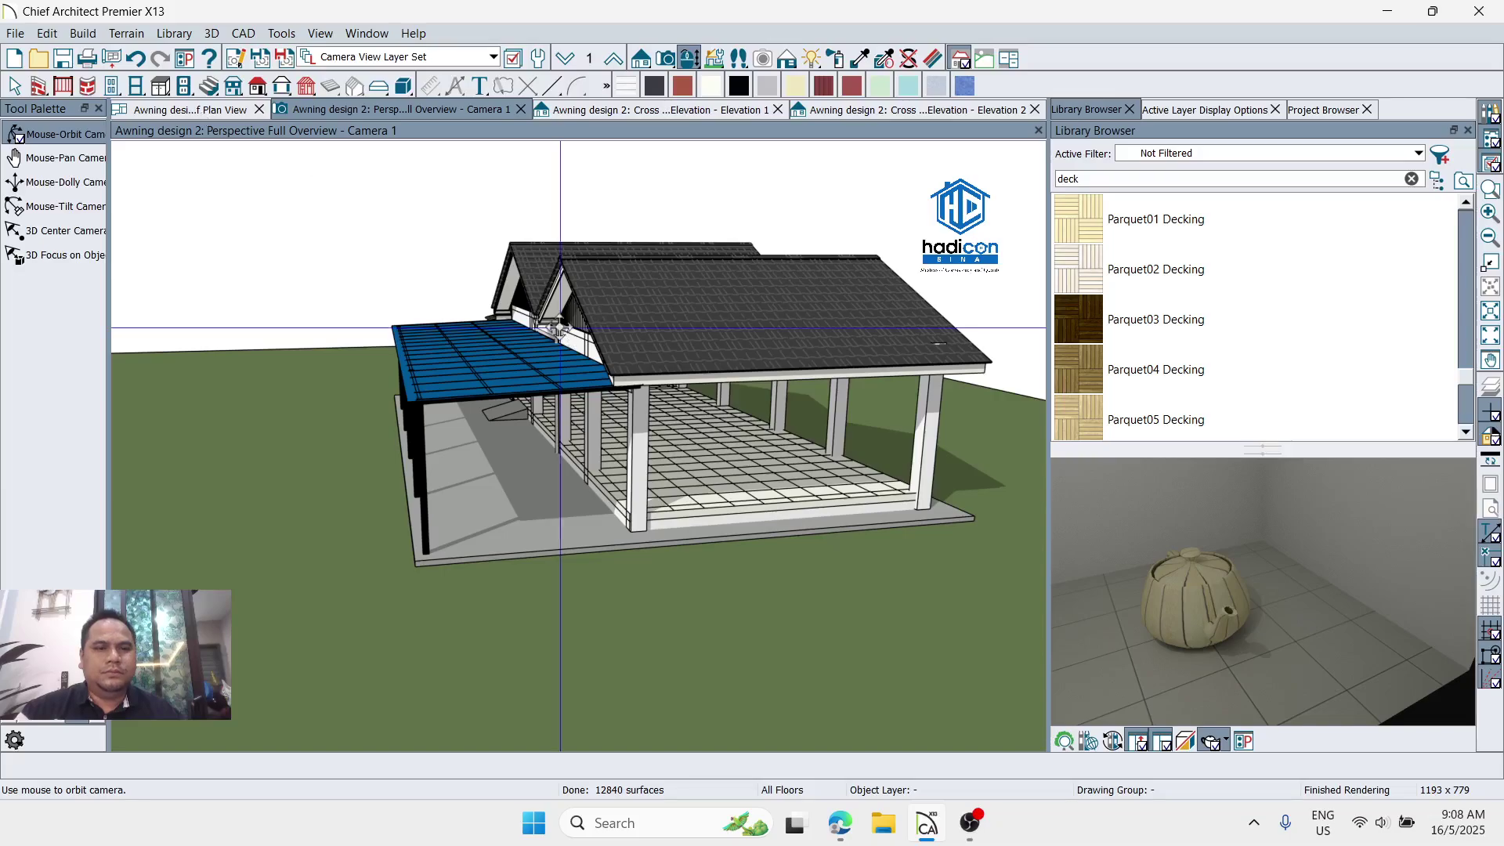
{"action": "left_click_drag", "start_coordinate": [562, 325], "coordinate": [660, 376]}
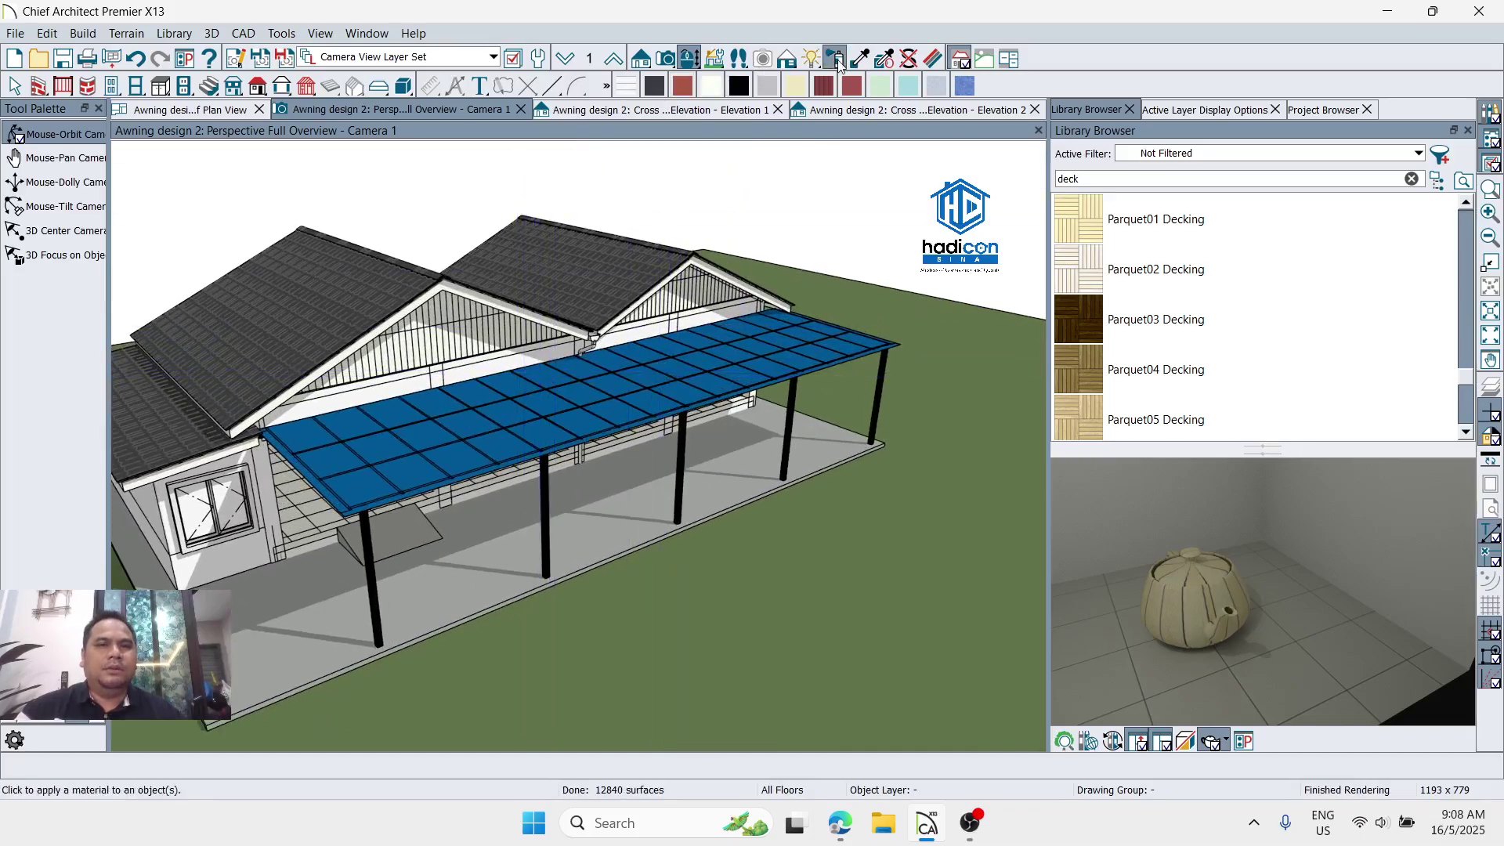
{"action": "left_click", "coordinate": [787, 59]}
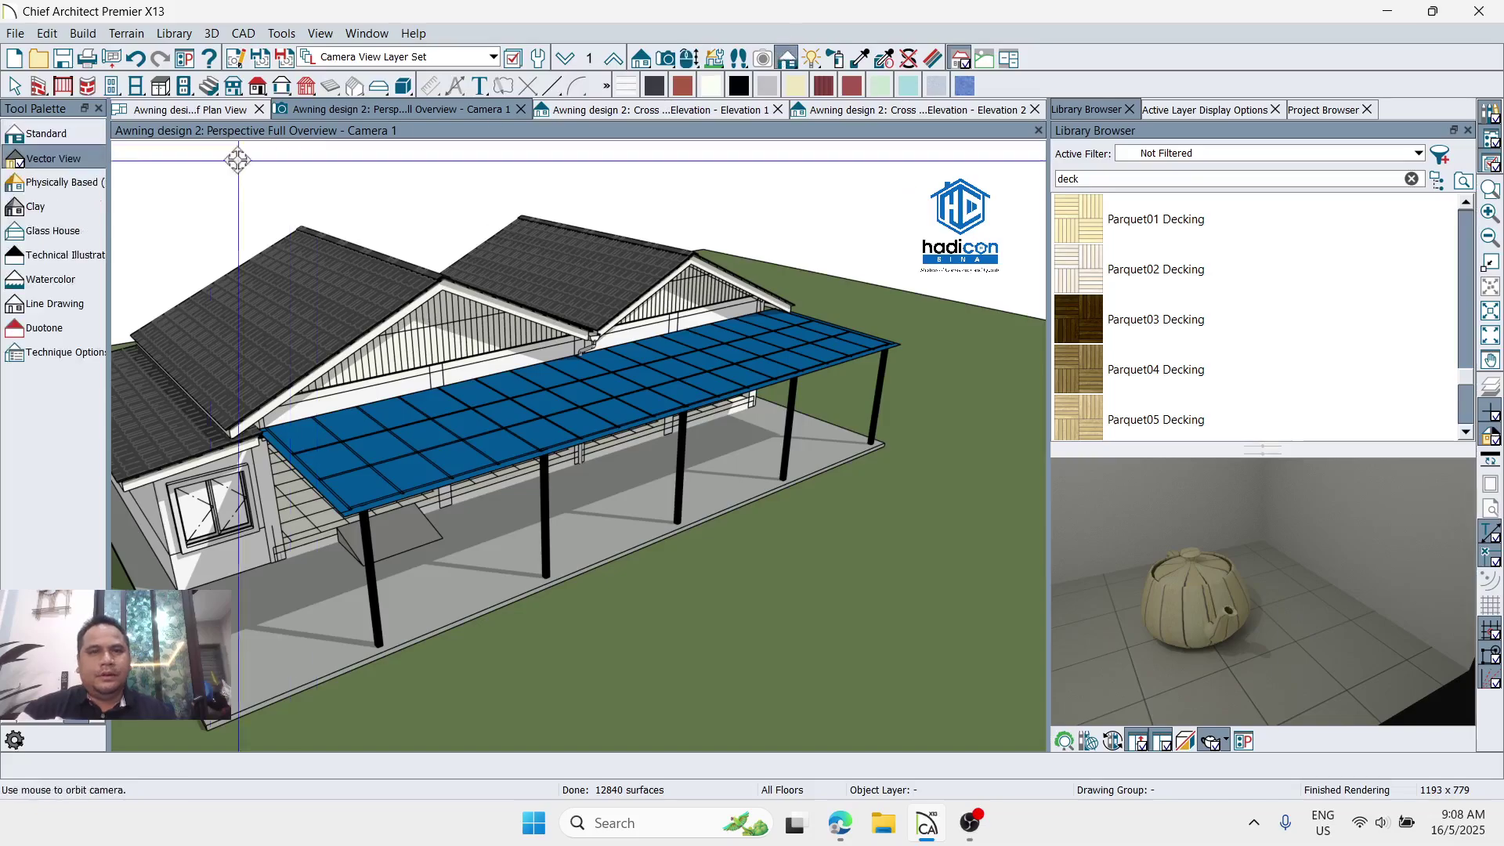
{"action": "left_click", "coordinate": [54, 193]}
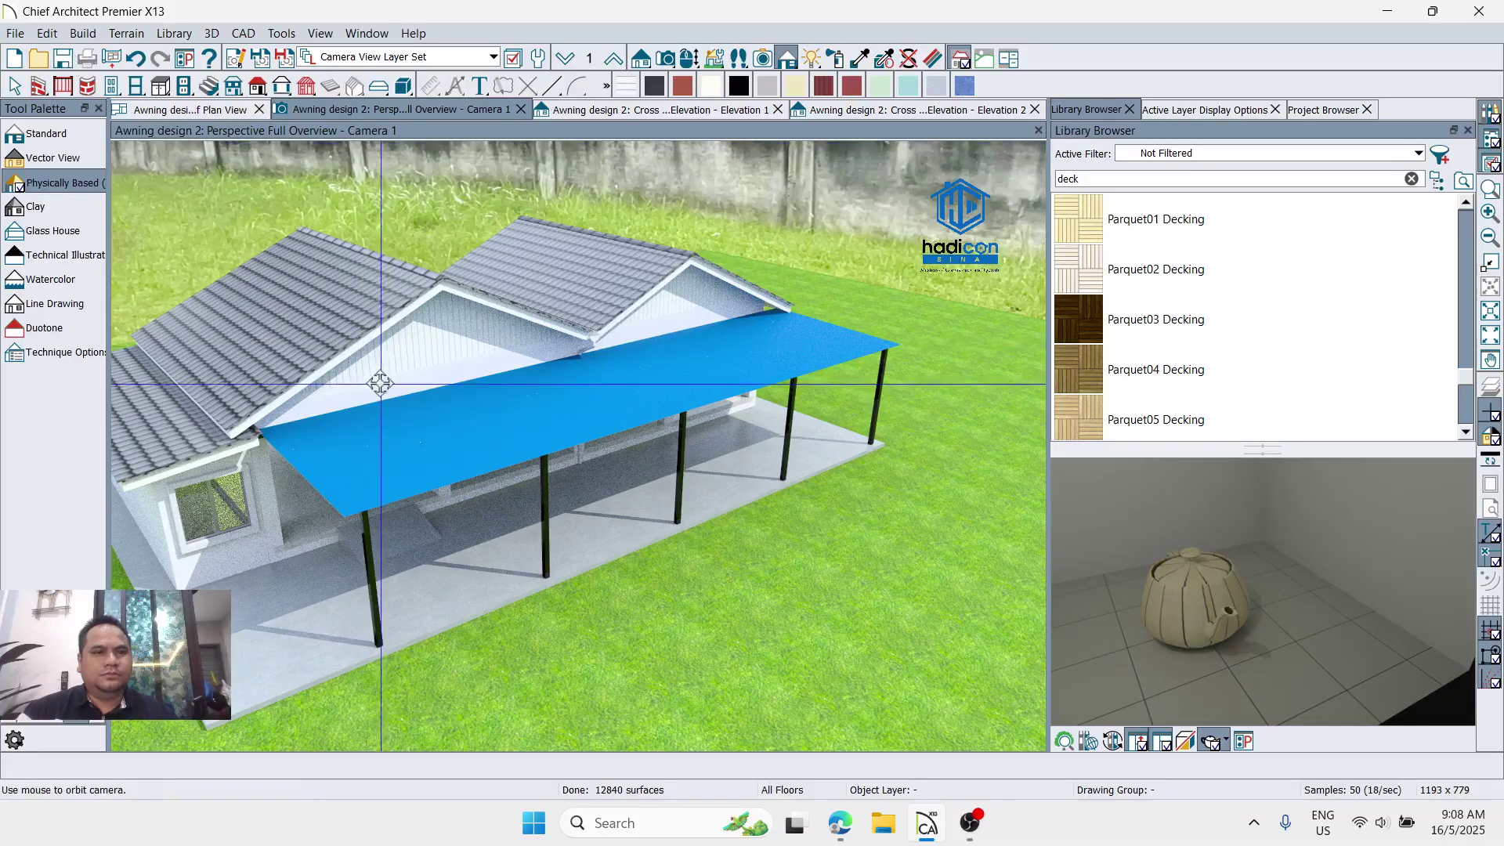
{"action": "left_click_drag", "start_coordinate": [379, 383], "coordinate": [647, 322]}
{"action": "left_click_drag", "start_coordinate": [595, 213], "coordinate": [520, 209]}
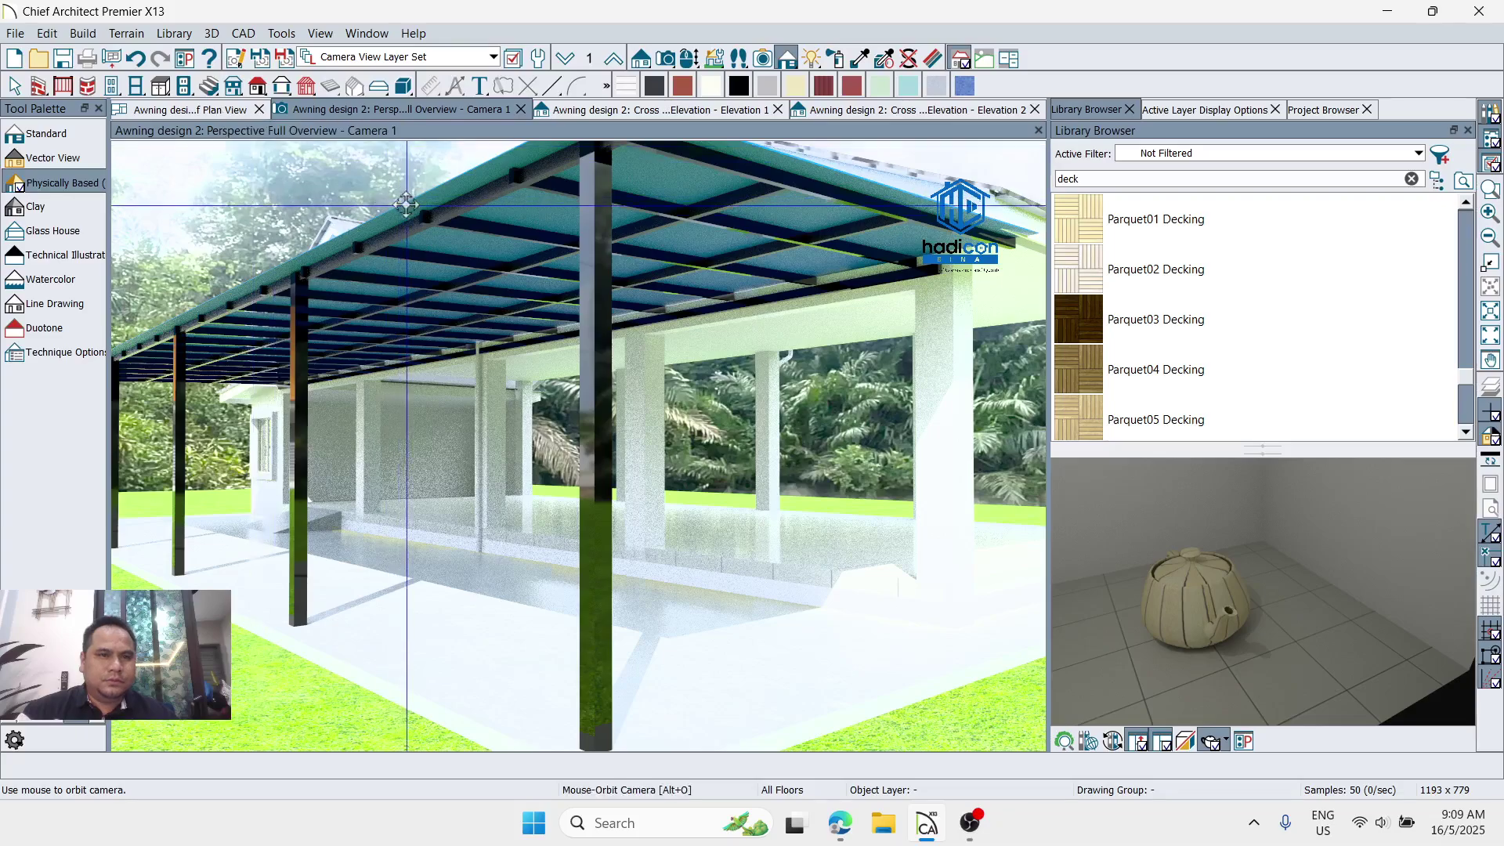
Step: Close the perspective overview and, in the roof plan, move the outermost purlin with its five posts outward about 1 5/8" to the rafter ends
{"action": "left_click", "coordinate": [220, 115]}
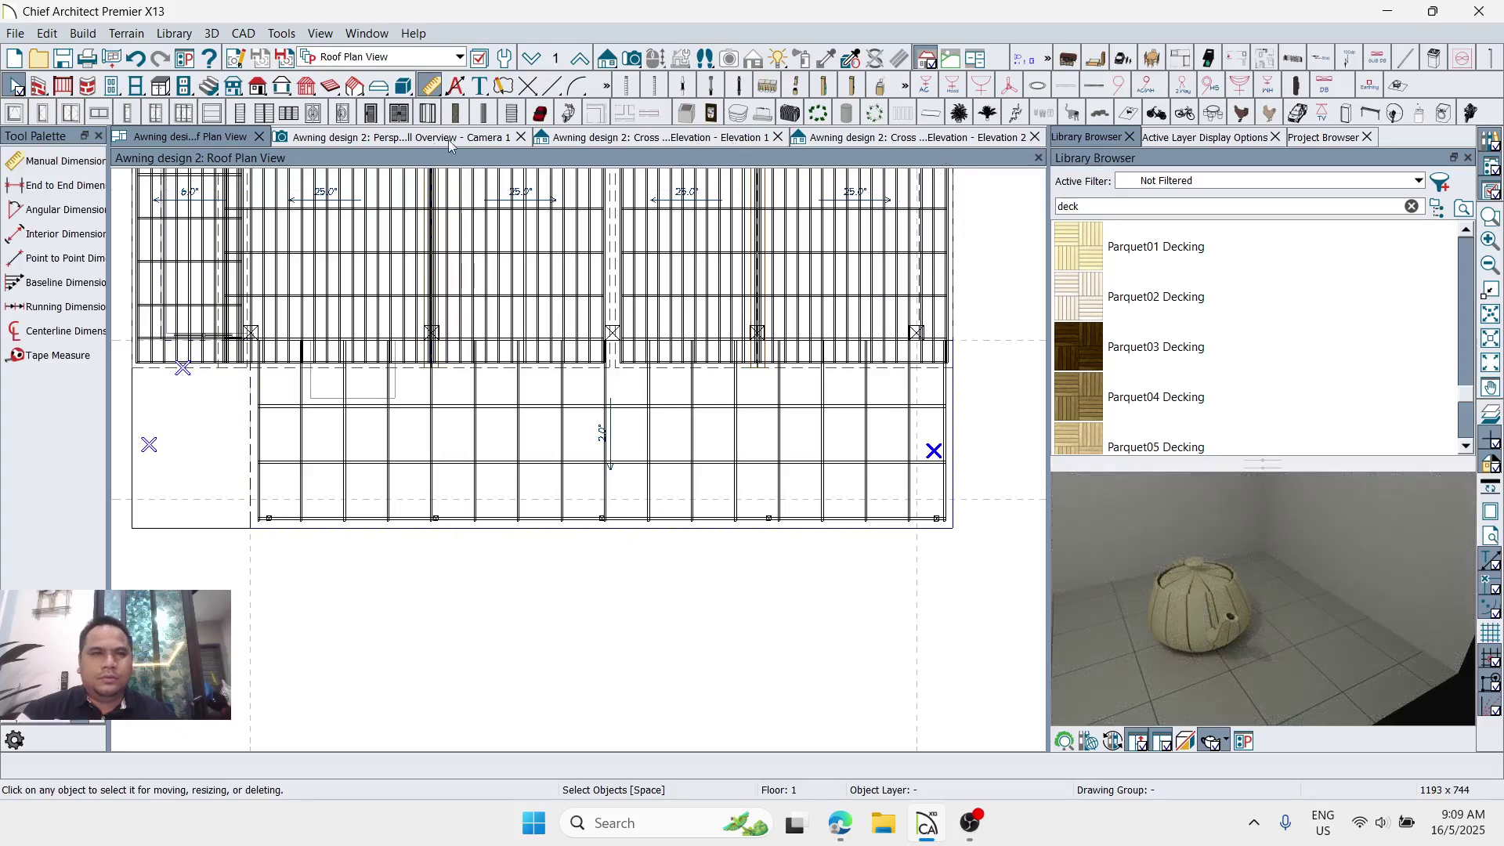
{"action": "left_click", "coordinate": [521, 137]}
{"action": "scroll", "coordinate": [313, 523], "scroll_direction": "up", "scroll_amount": 9}
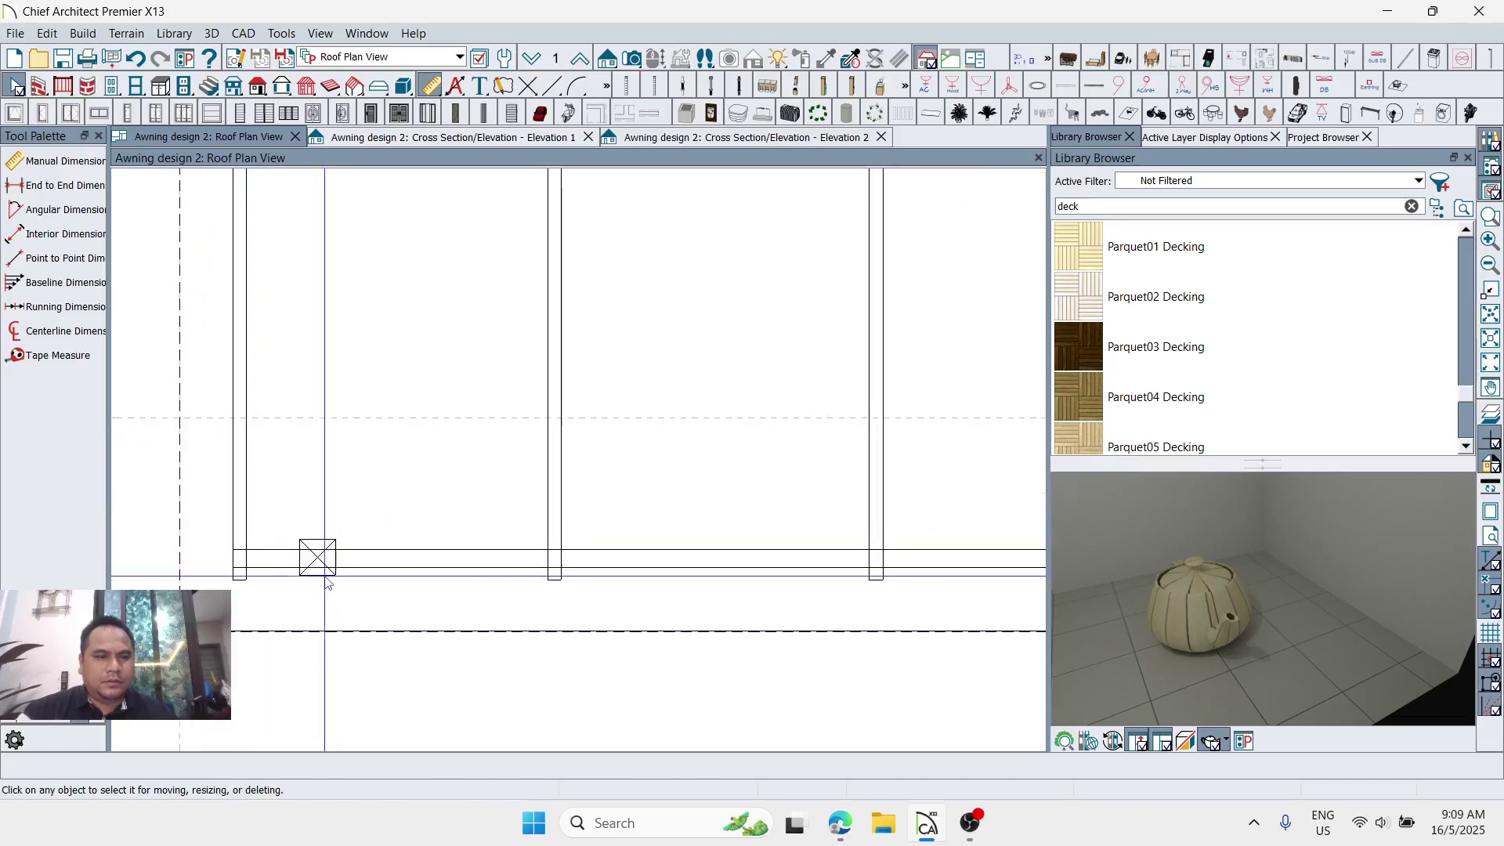
{"action": "left_click", "coordinate": [359, 566]}
{"action": "left_click", "coordinate": [312, 570], "text": "shift"}
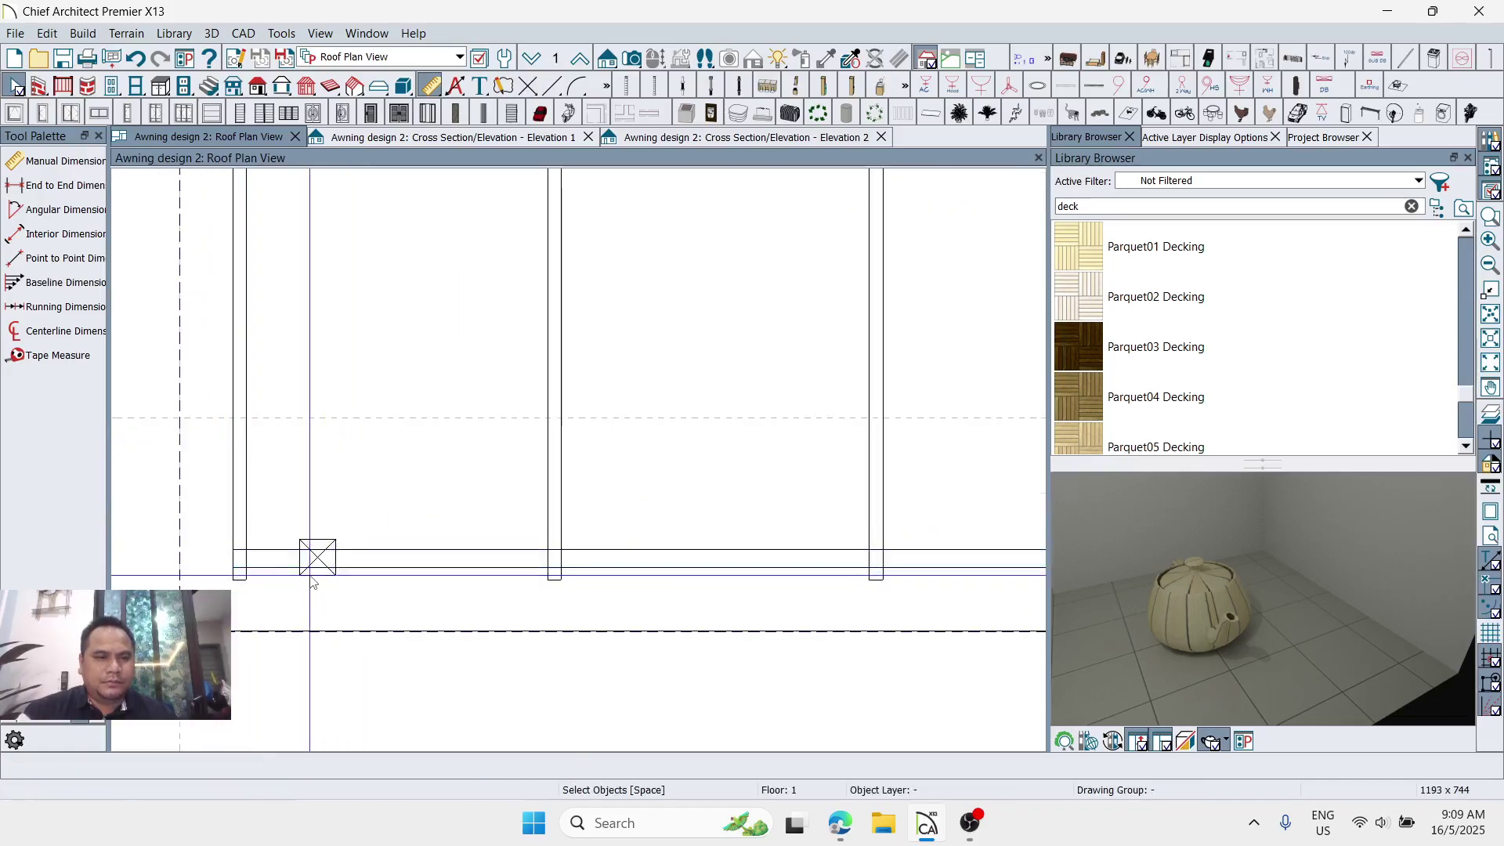
{"action": "scroll", "coordinate": [163, 541], "scroll_direction": "down", "scroll_amount": 5}
{"action": "scroll", "coordinate": [347, 619], "scroll_direction": "up", "scroll_amount": 3}
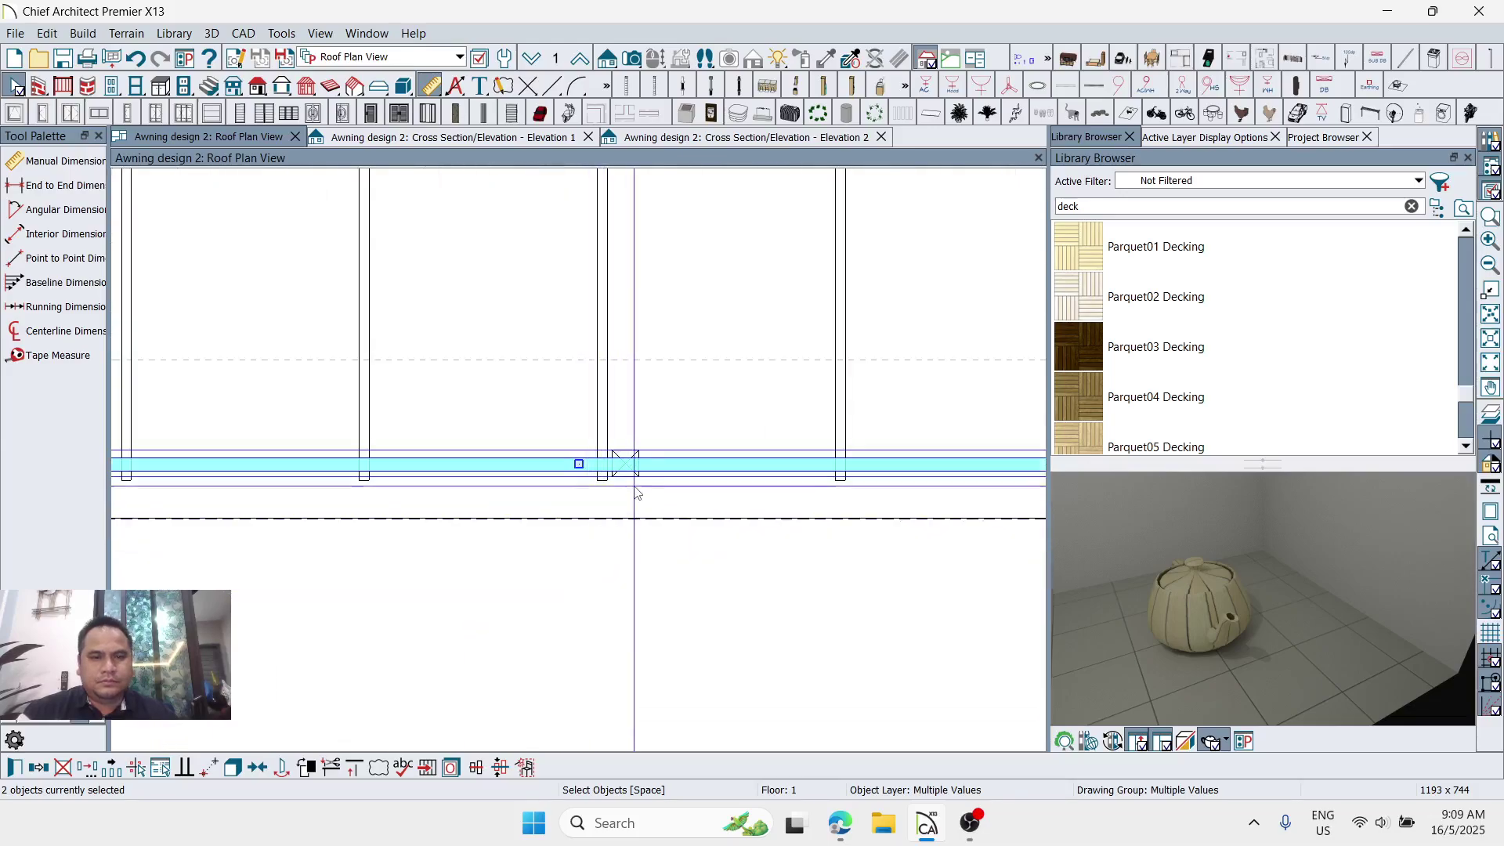
{"action": "left_click", "coordinate": [625, 463], "text": "shift"}
{"action": "scroll", "coordinate": [340, 508], "scroll_direction": "down", "scroll_amount": 3}
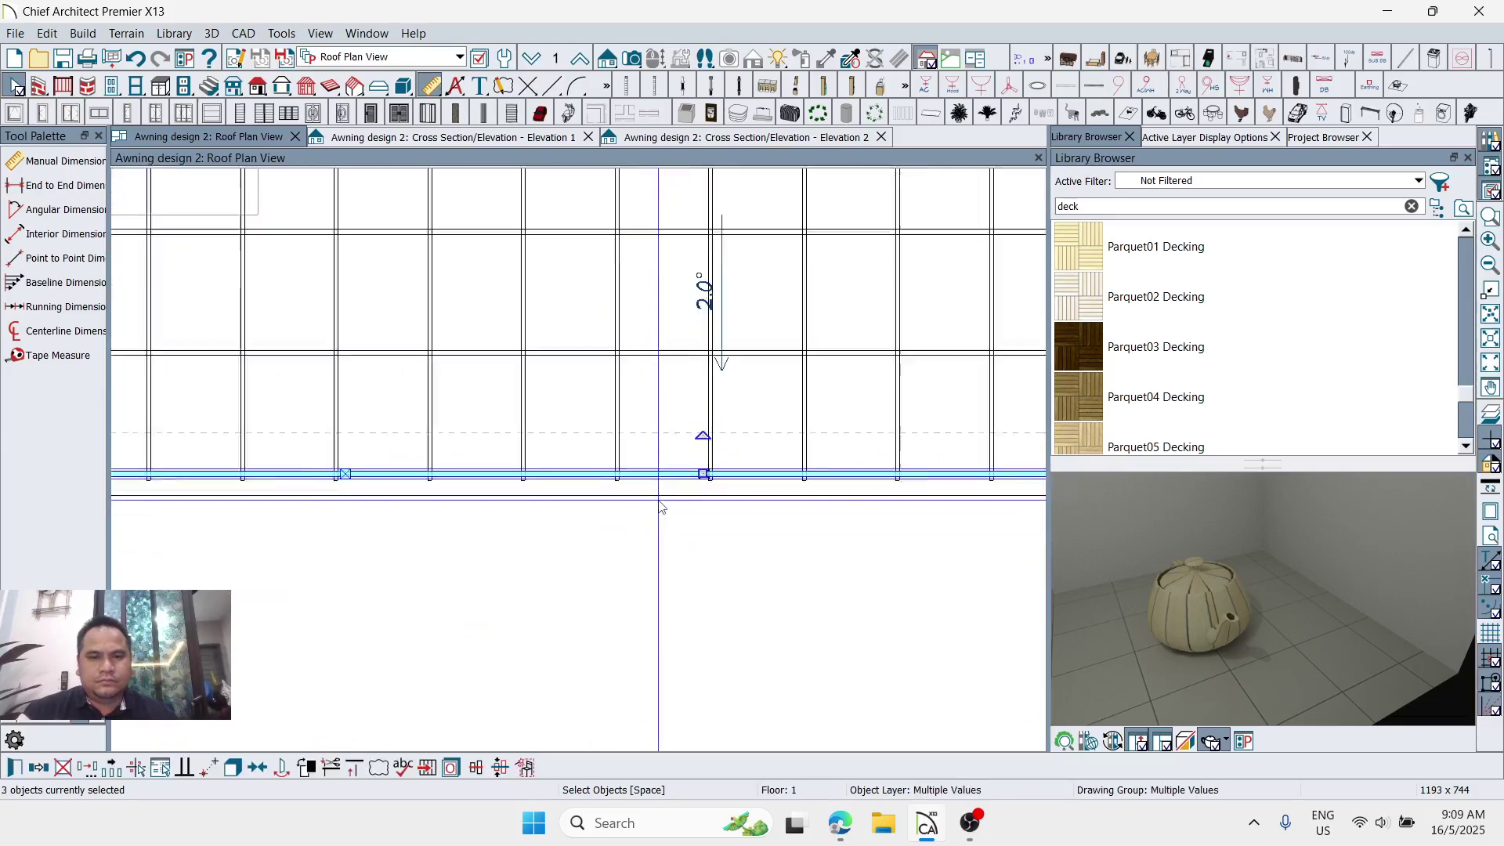
{"action": "scroll", "coordinate": [748, 466], "scroll_direction": "up", "scroll_amount": 3}
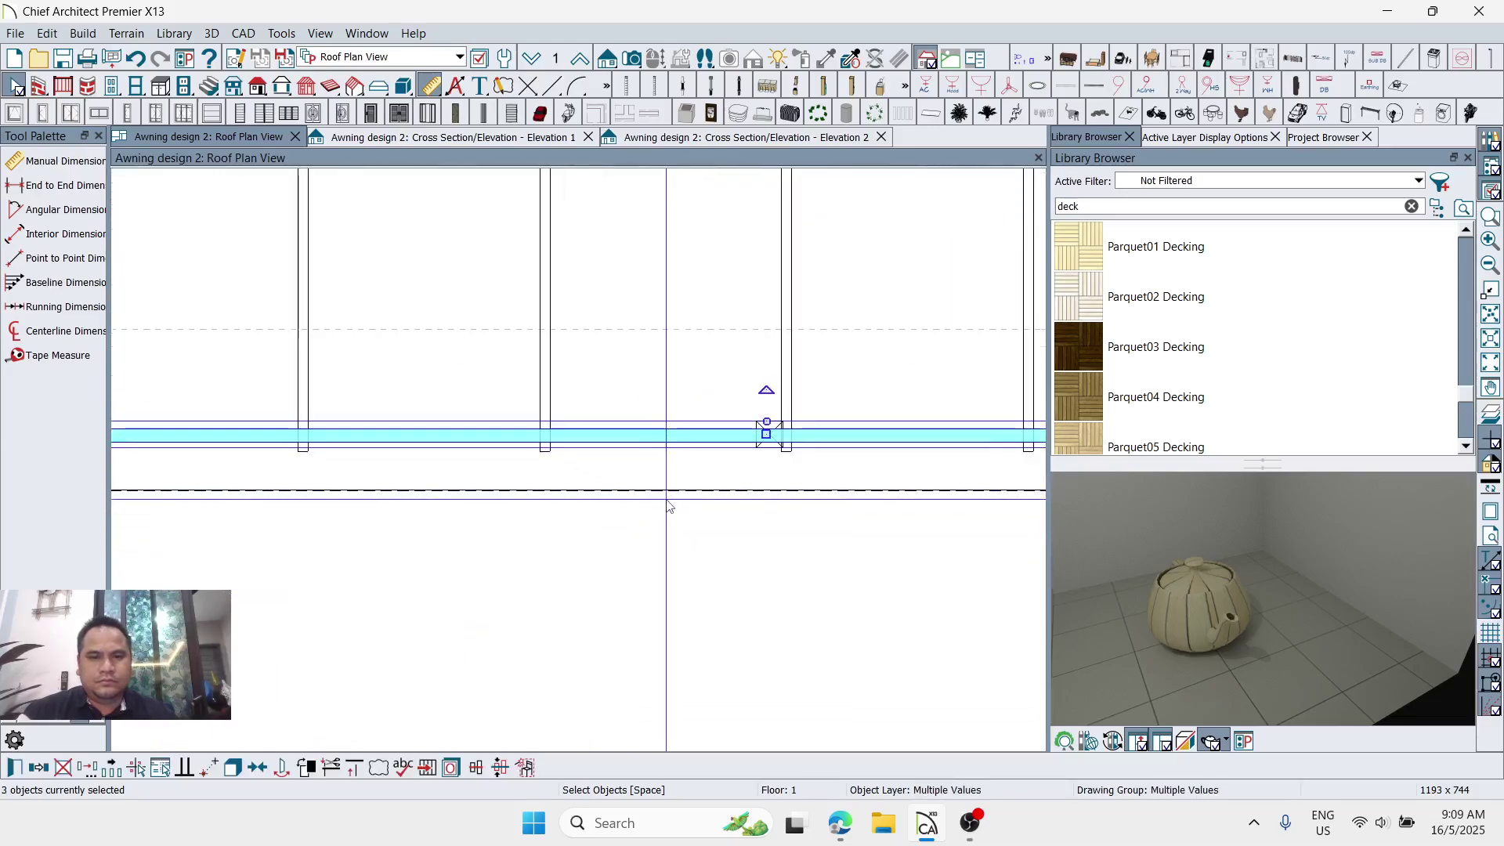
{"action": "left_click", "coordinate": [759, 447], "text": "shift"}
{"action": "scroll", "coordinate": [219, 456], "scroll_direction": "down", "scroll_amount": 3}
{"action": "scroll", "coordinate": [698, 493], "scroll_direction": "up", "scroll_amount": 3}
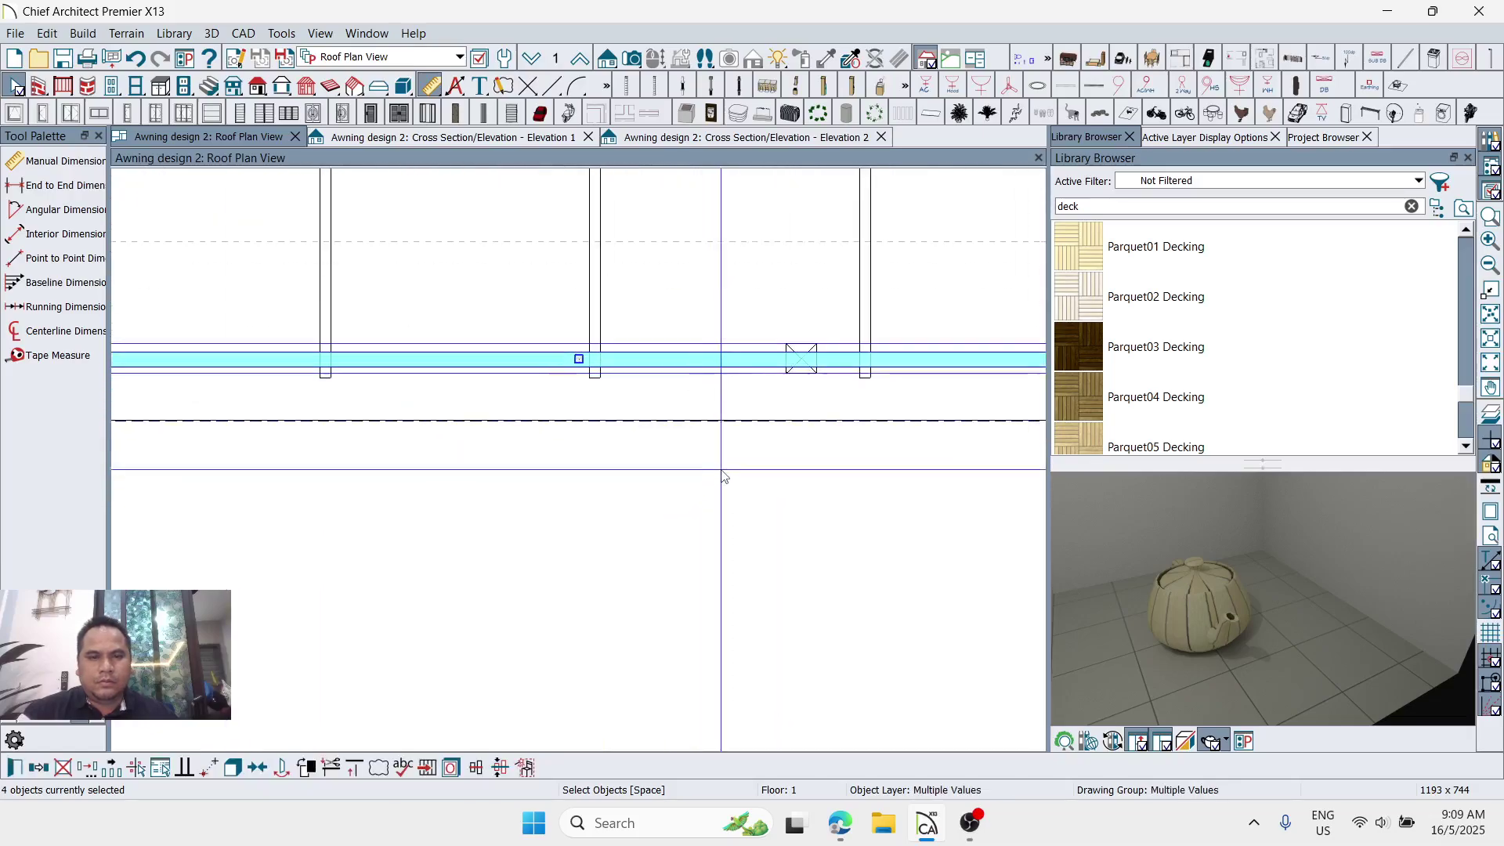
{"action": "left_click", "coordinate": [801, 358], "text": "shift"}
{"action": "scroll", "coordinate": [247, 478], "scroll_direction": "down", "scroll_amount": 3}
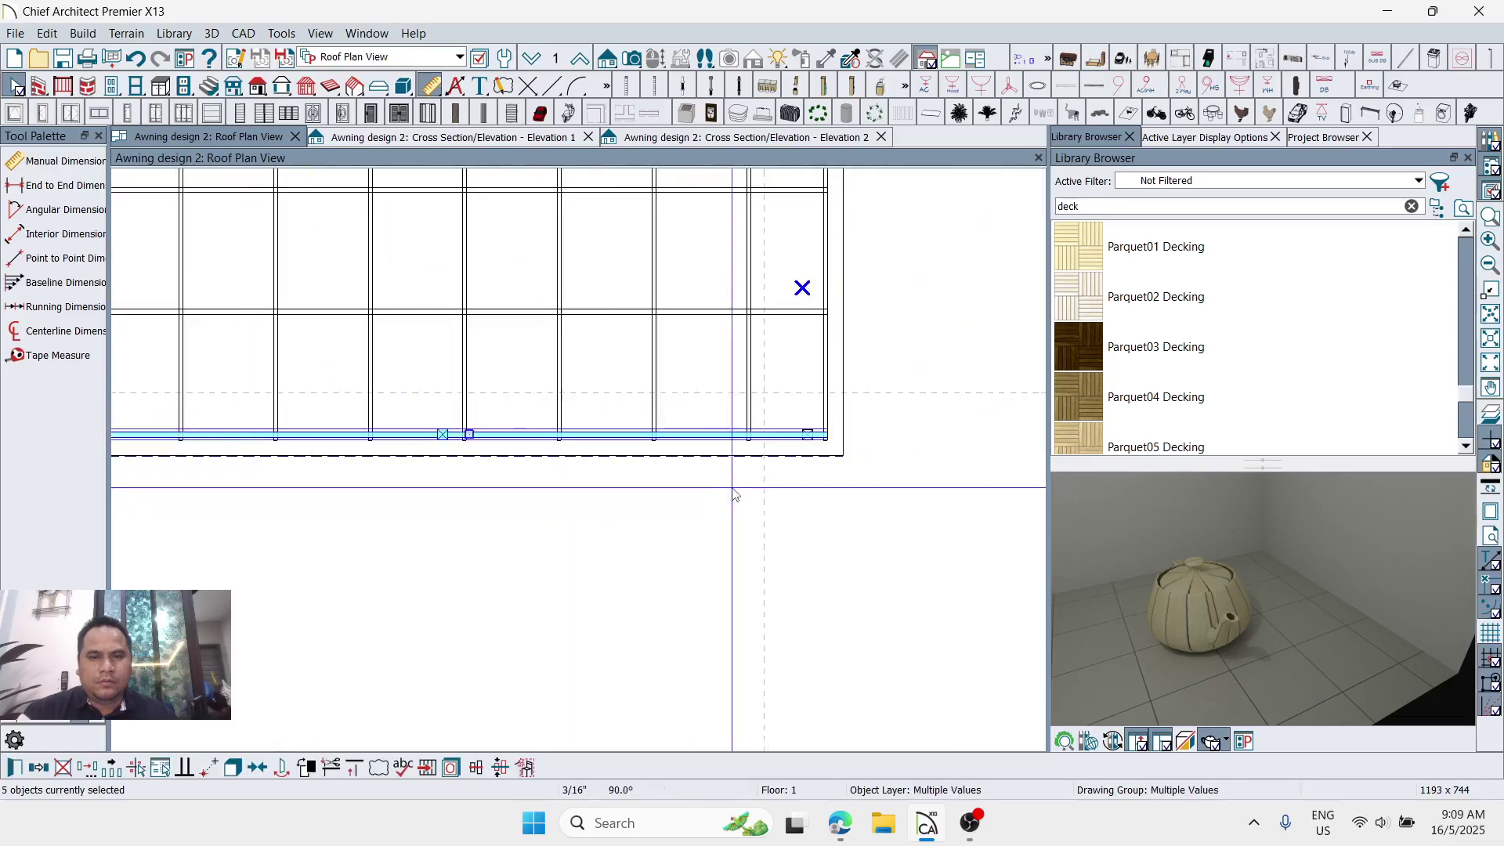
{"action": "scroll", "coordinate": [744, 486], "scroll_direction": "up", "scroll_amount": 5}
{"action": "left_click", "coordinate": [900, 363], "text": "shift"}
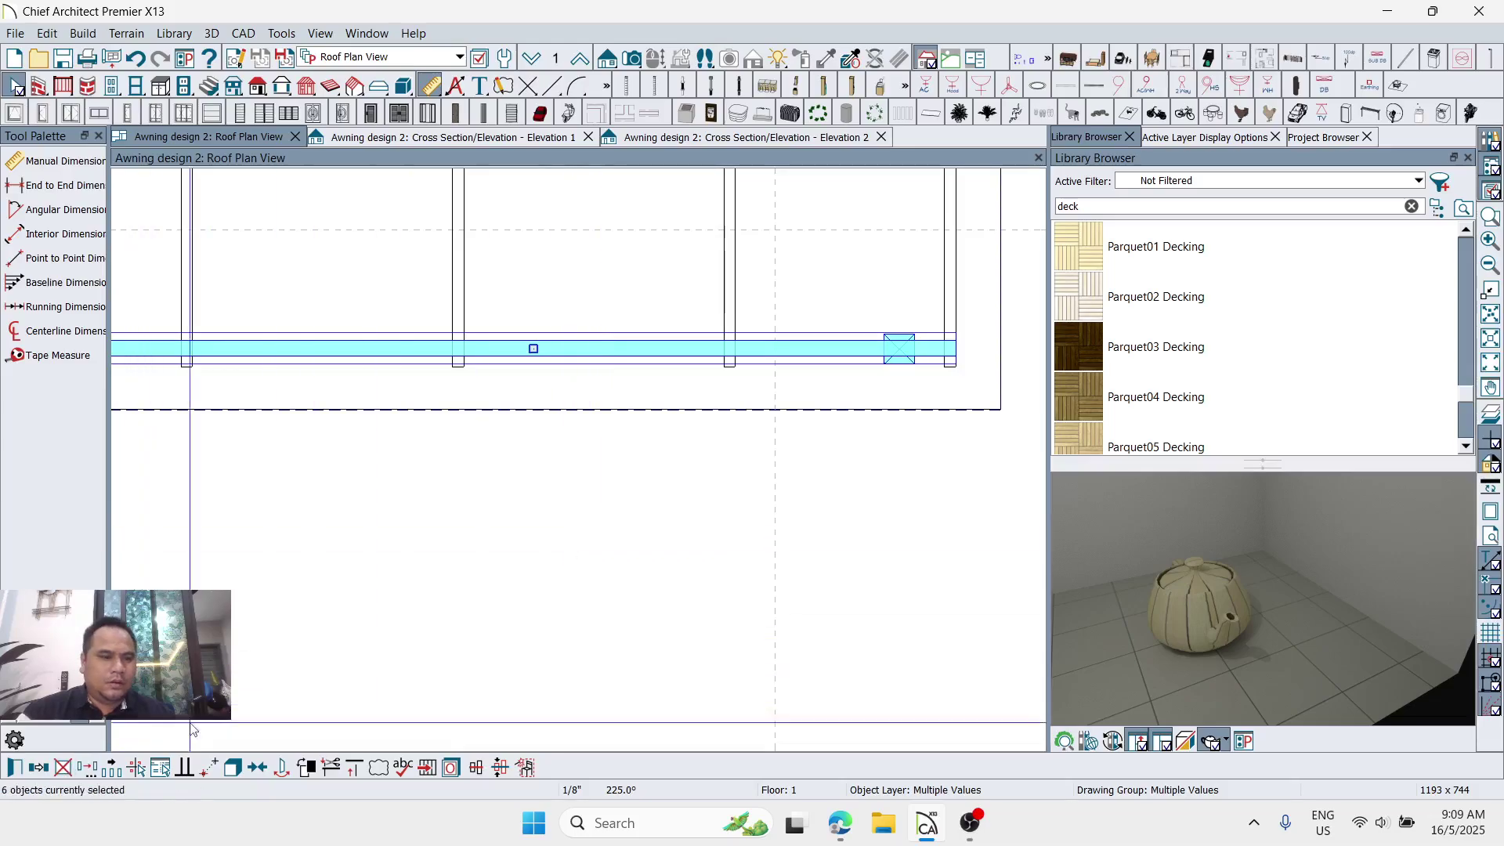
{"action": "scroll", "coordinate": [458, 259], "scroll_direction": "up", "scroll_amount": 1}
{"action": "left_click_drag", "start_coordinate": [579, 369], "coordinate": [581, 383]}
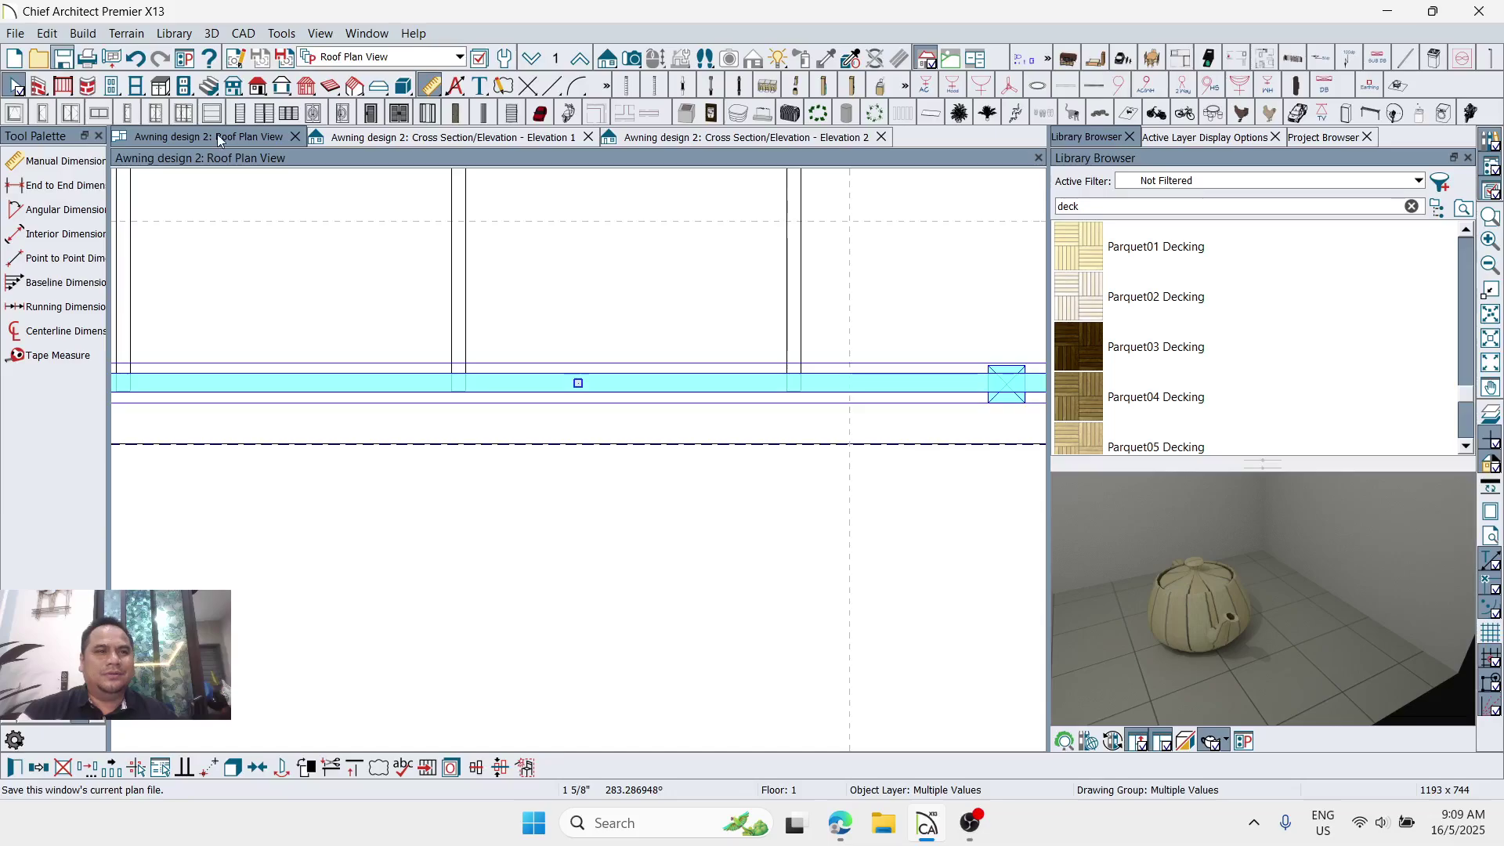
Step: Create a new perspective full overview and examine the awning's posts, rafters and purlins from outside and underneath
{"action": "left_click", "coordinate": [629, 59]}
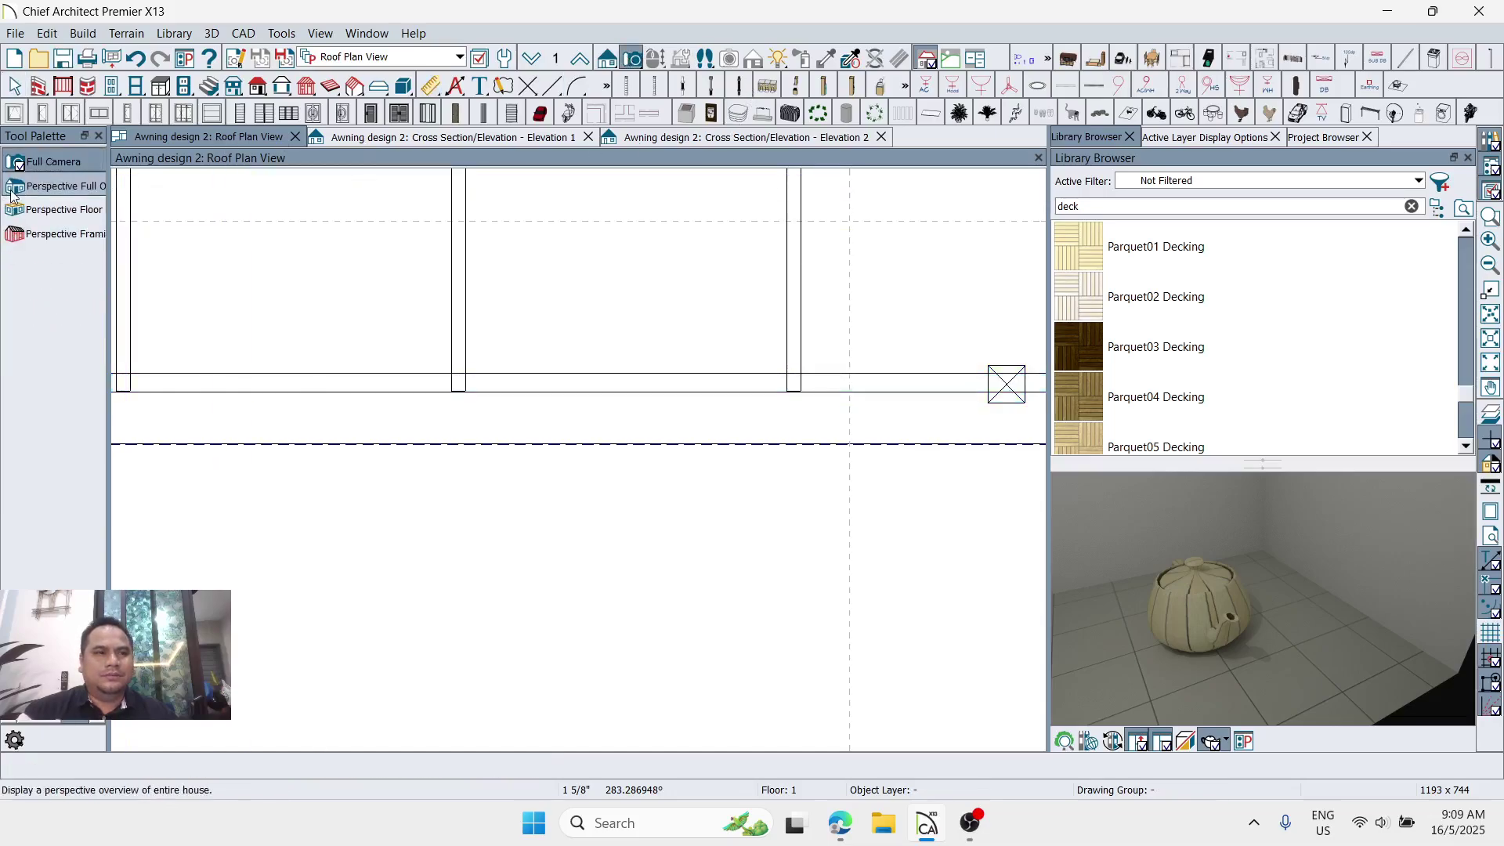
{"action": "left_click", "coordinate": [241, 304]}
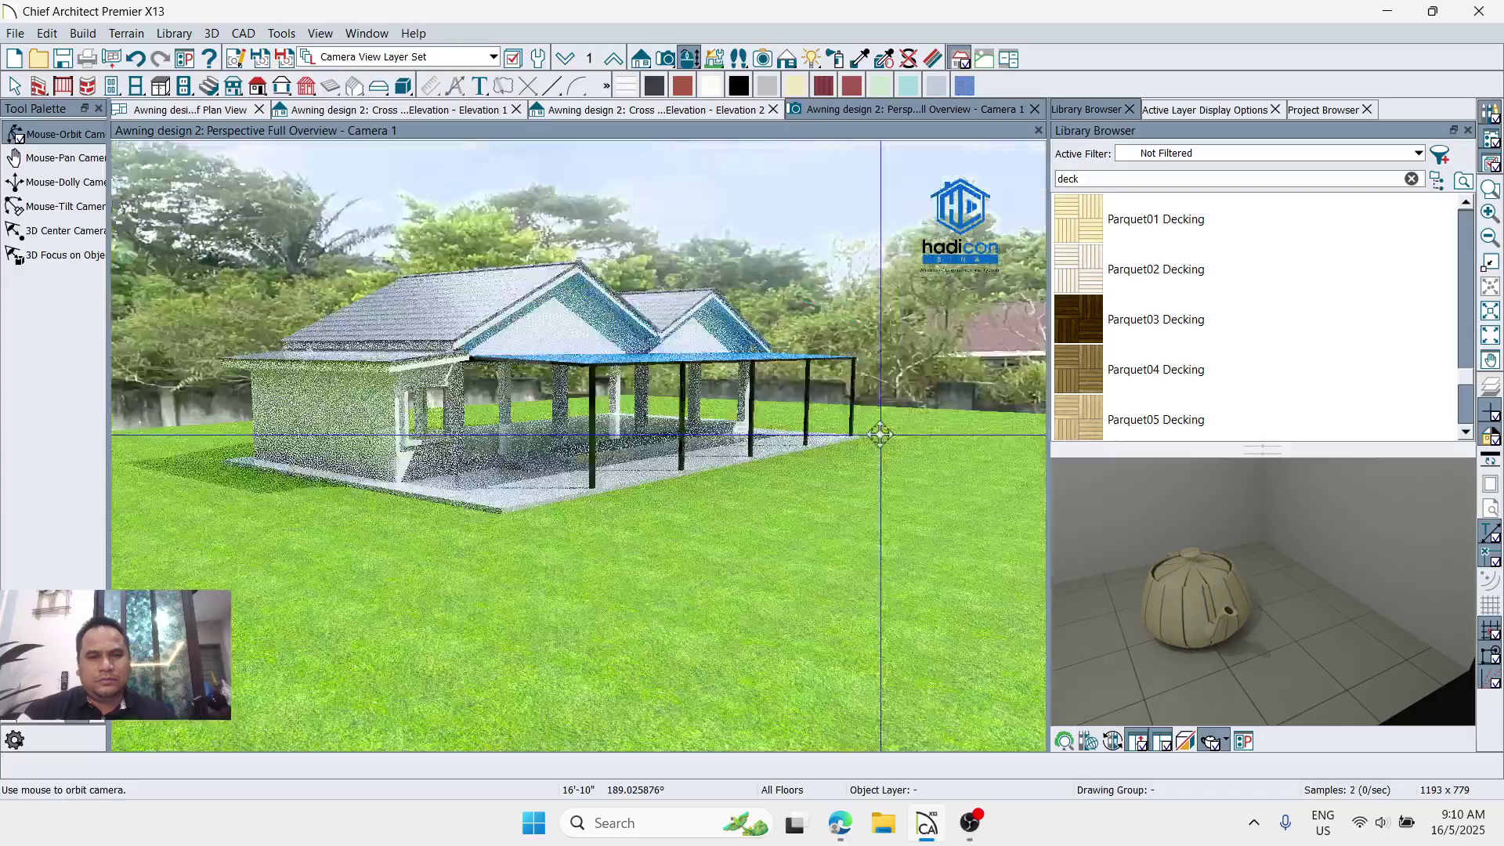
{"action": "left_click_drag", "start_coordinate": [880, 434], "coordinate": [755, 365]}
{"action": "scroll", "coordinate": [727, 361], "scroll_direction": "up", "scroll_amount": 5}
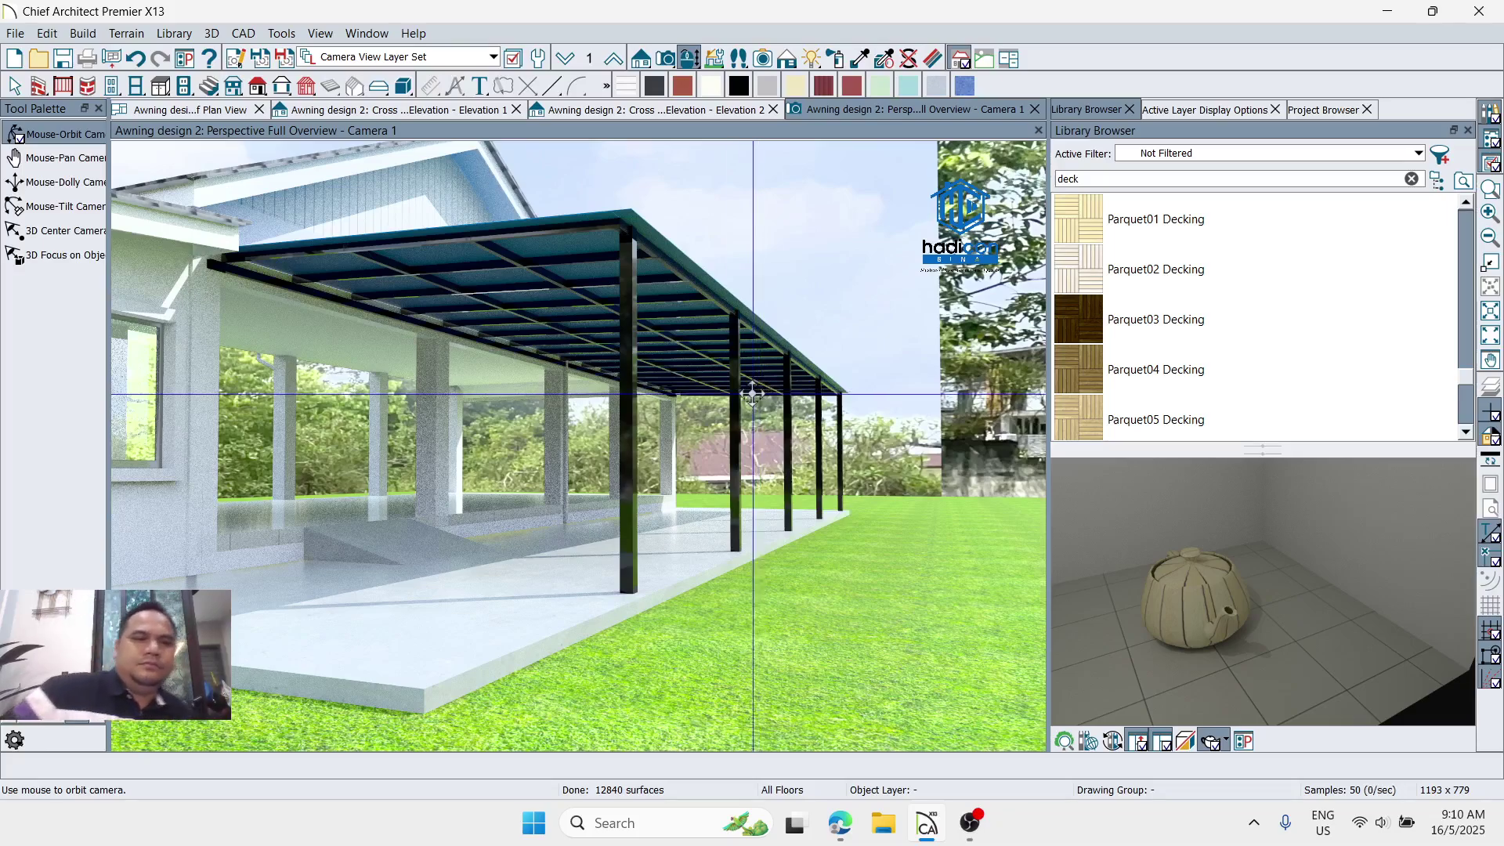
{"action": "left_click_drag", "start_coordinate": [490, 333], "coordinate": [460, 261]}
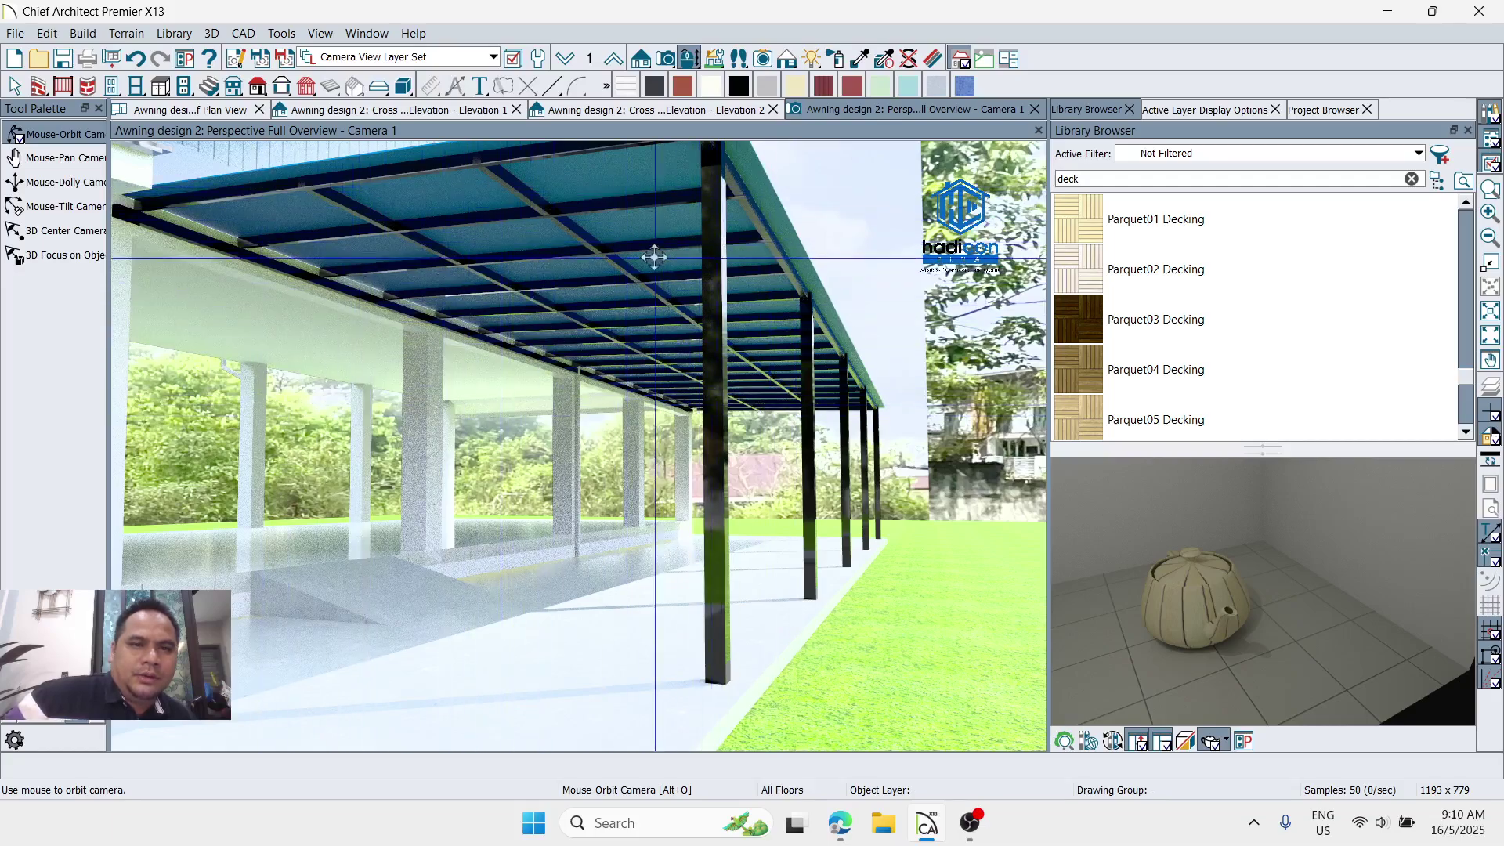
{"action": "mouse_move", "coordinate": [755, 283]}
{"action": "left_mouse_down"}
{"action": "mouse_move", "coordinate": [716, 279]}
{"action": "mouse_move", "coordinate": [768, 288]}
{"action": "left_mouse_up"}
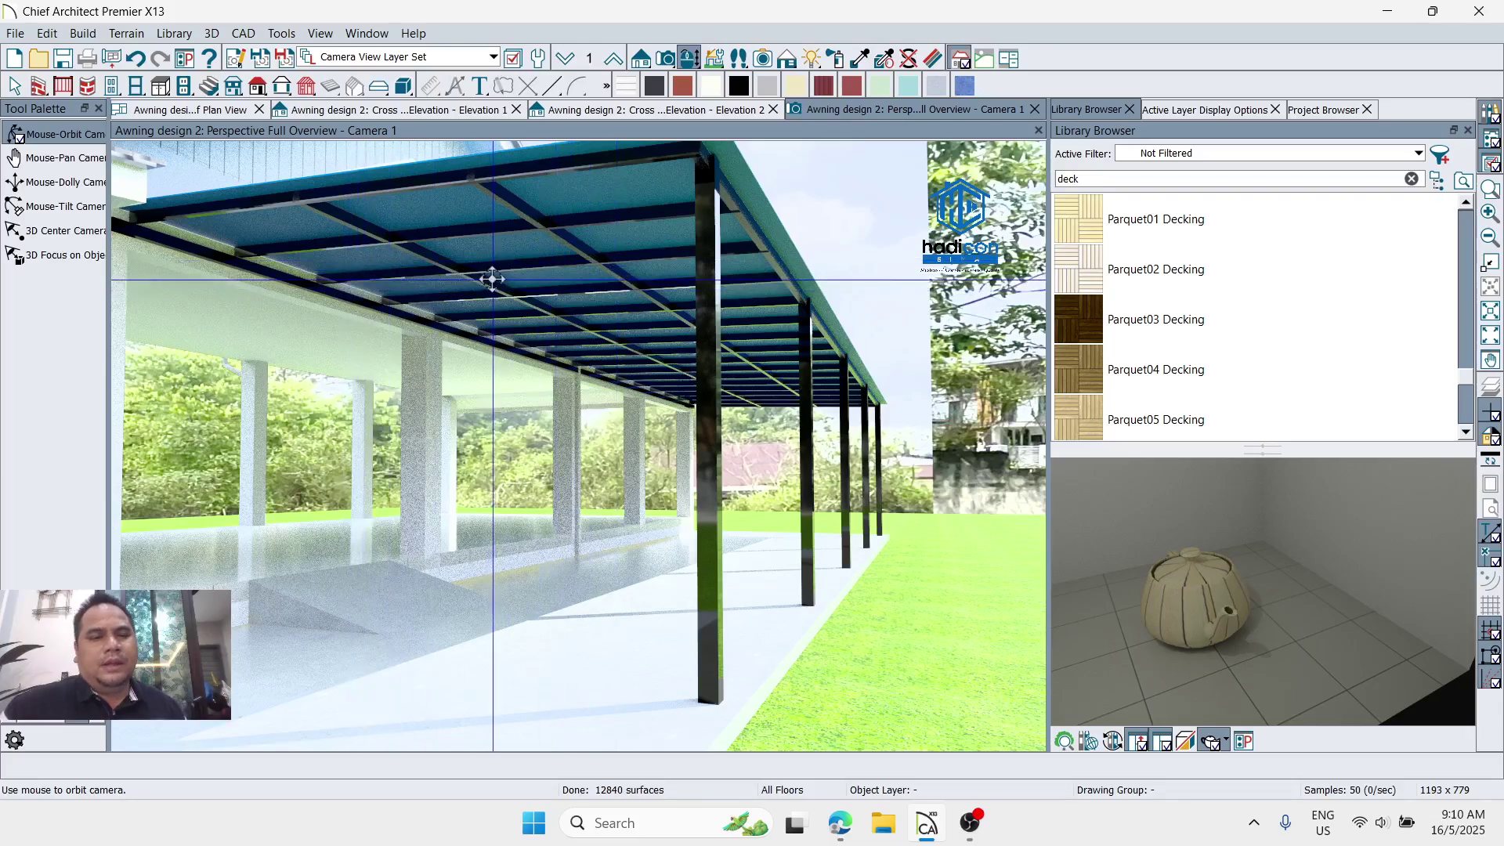
{"action": "left_click_drag", "start_coordinate": [743, 354], "coordinate": [703, 270]}
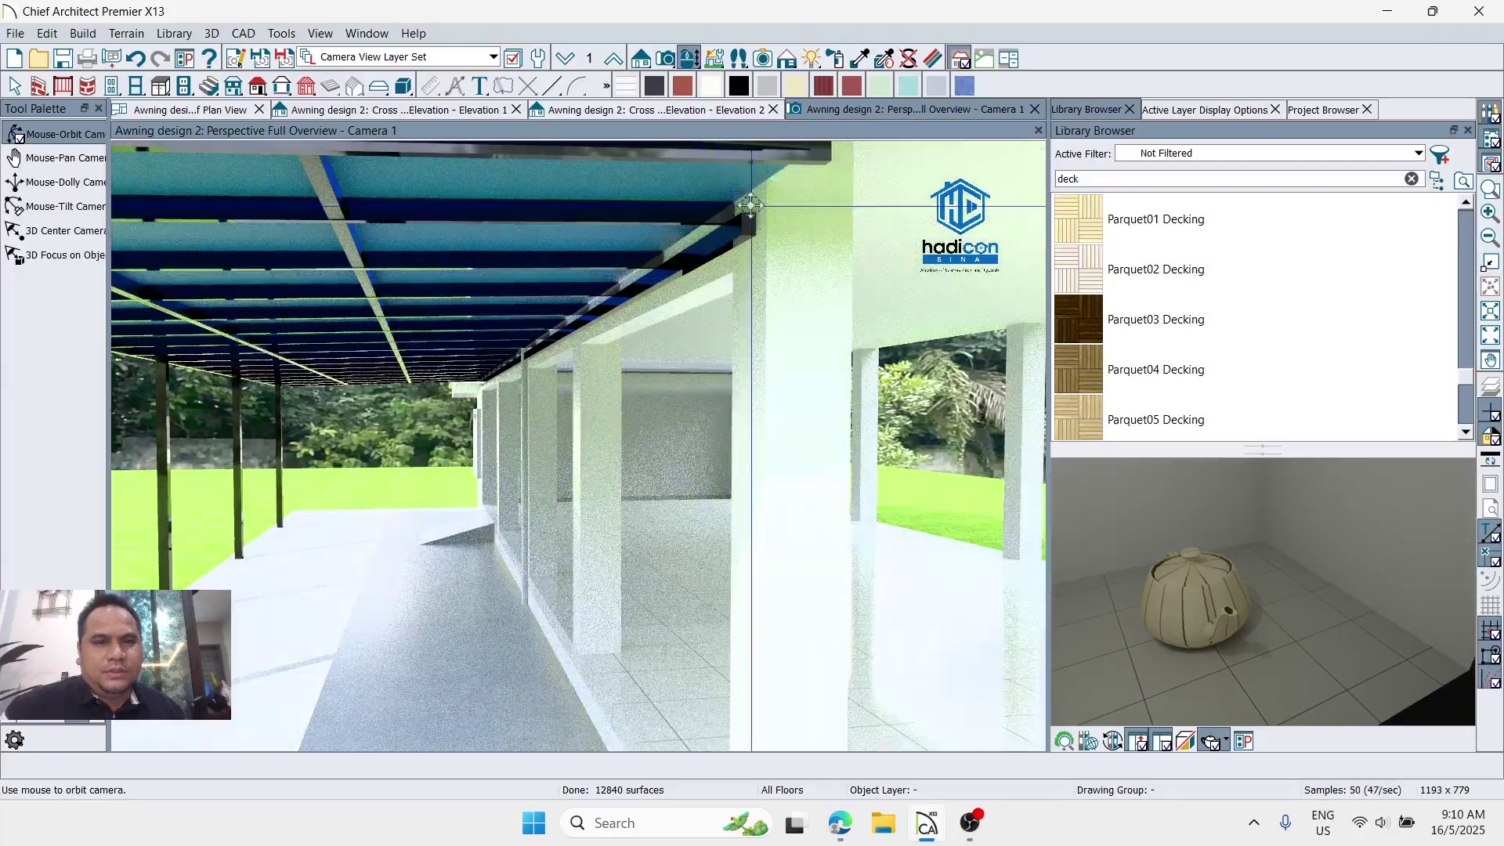
{"action": "left_click_drag", "start_coordinate": [660, 203], "coordinate": [550, 254]}
Step: Try the awning framing without its end rafter and examine both ends of the awning from the front
{"action": "key", "text": "space"}
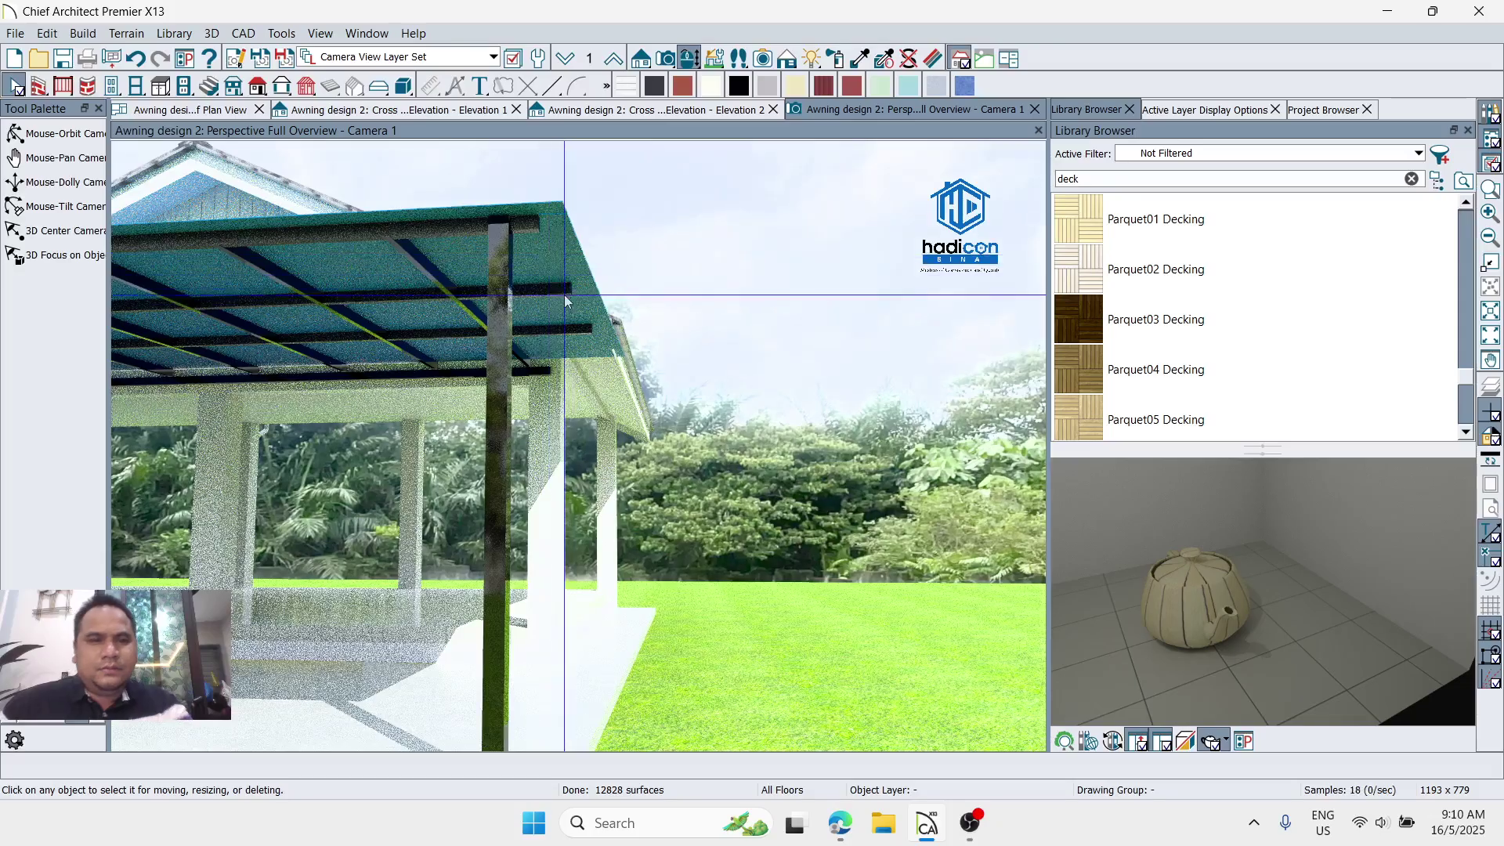
{"action": "key", "text": "space"}
{"action": "left_click_drag", "start_coordinate": [530, 339], "coordinate": [552, 339]}
{"action": "key", "text": "space"}
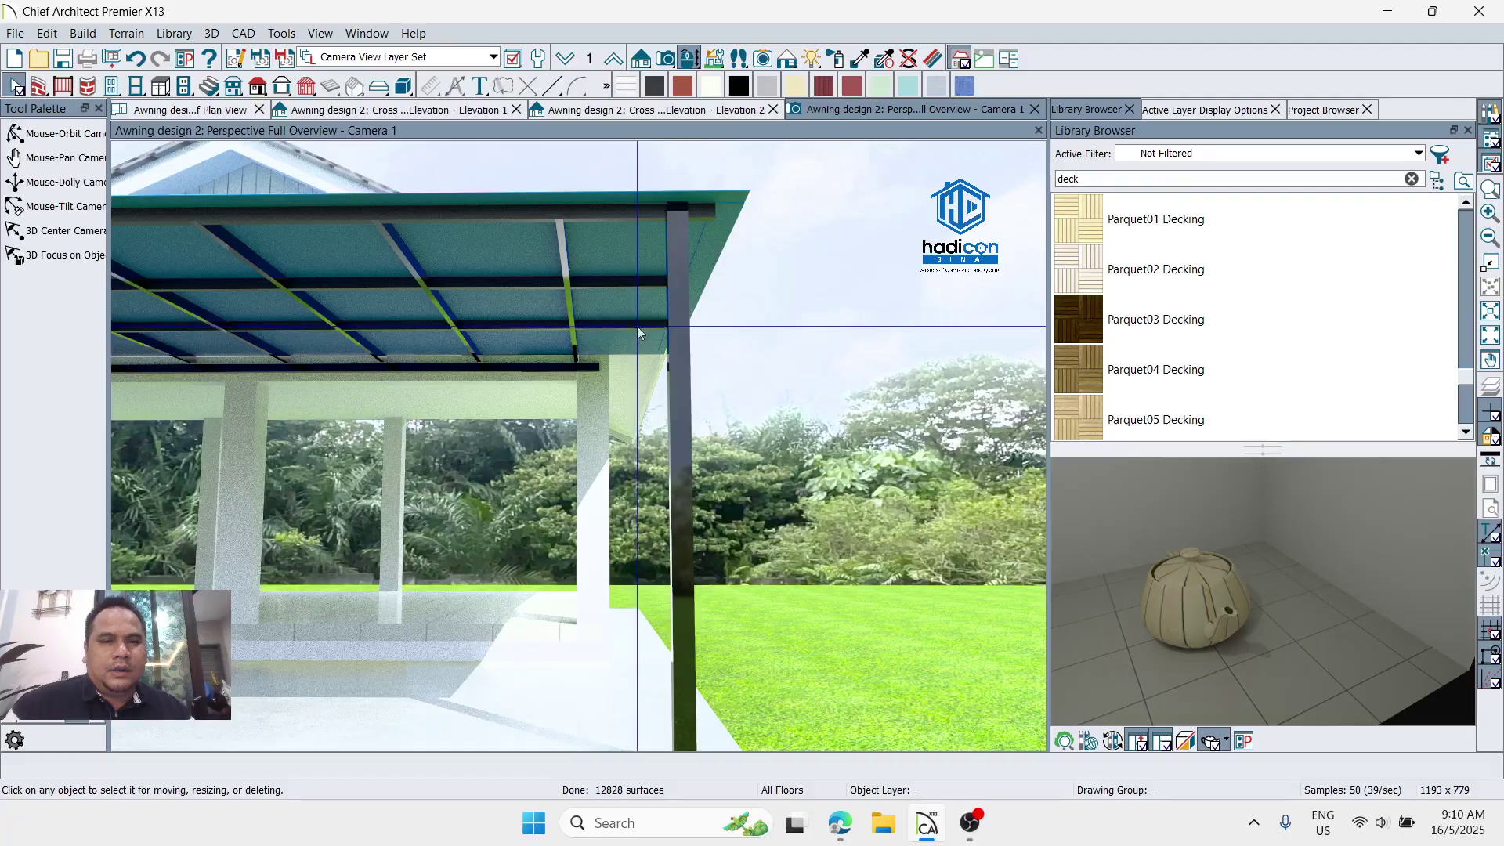
{"action": "scroll", "coordinate": [748, 296], "scroll_direction": "down", "scroll_amount": 5}
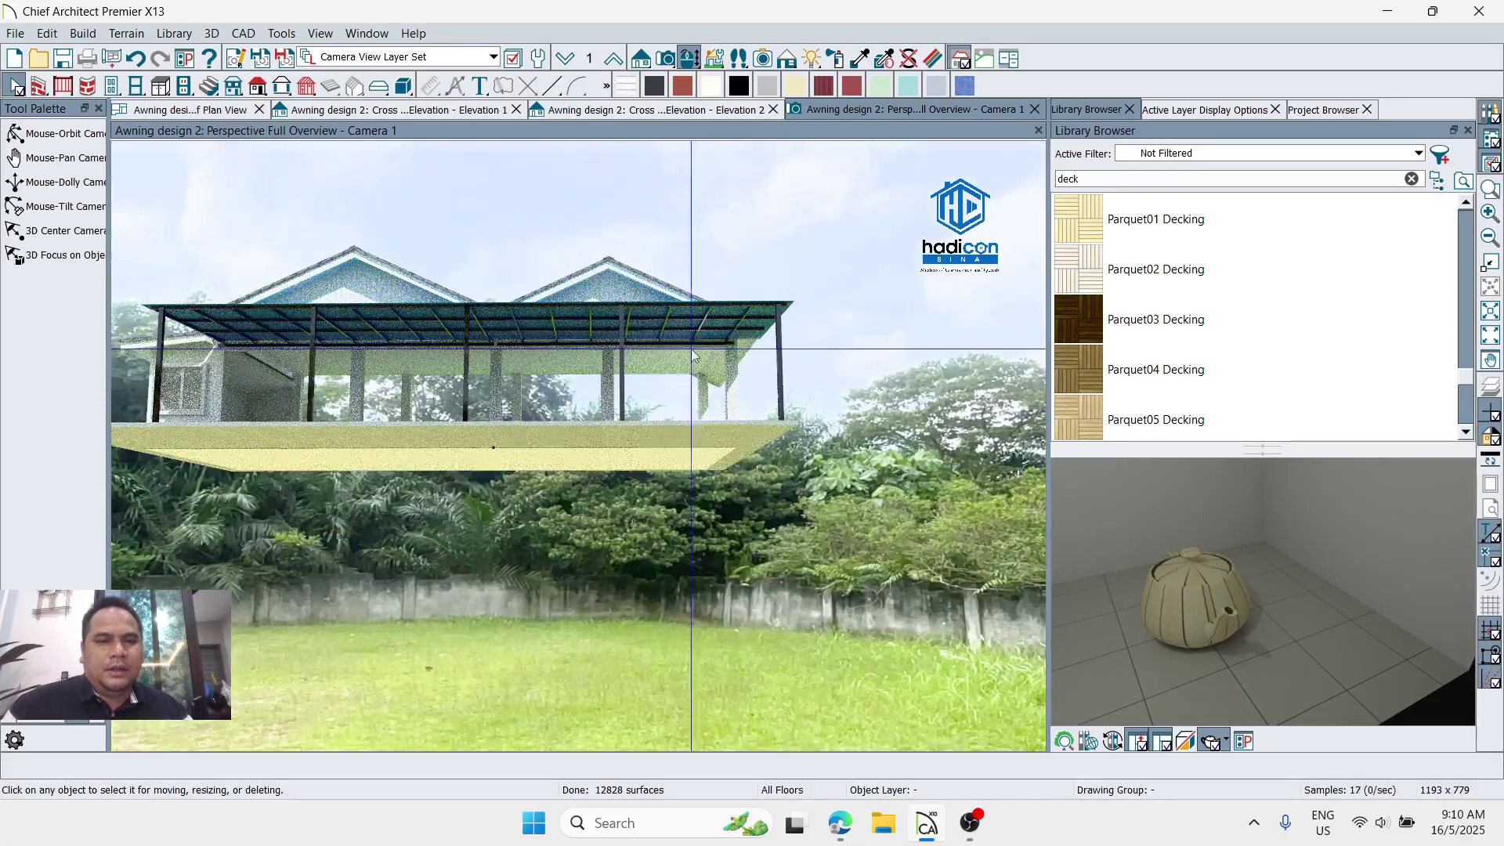
{"action": "scroll", "coordinate": [455, 347], "scroll_direction": "up", "scroll_amount": 5}
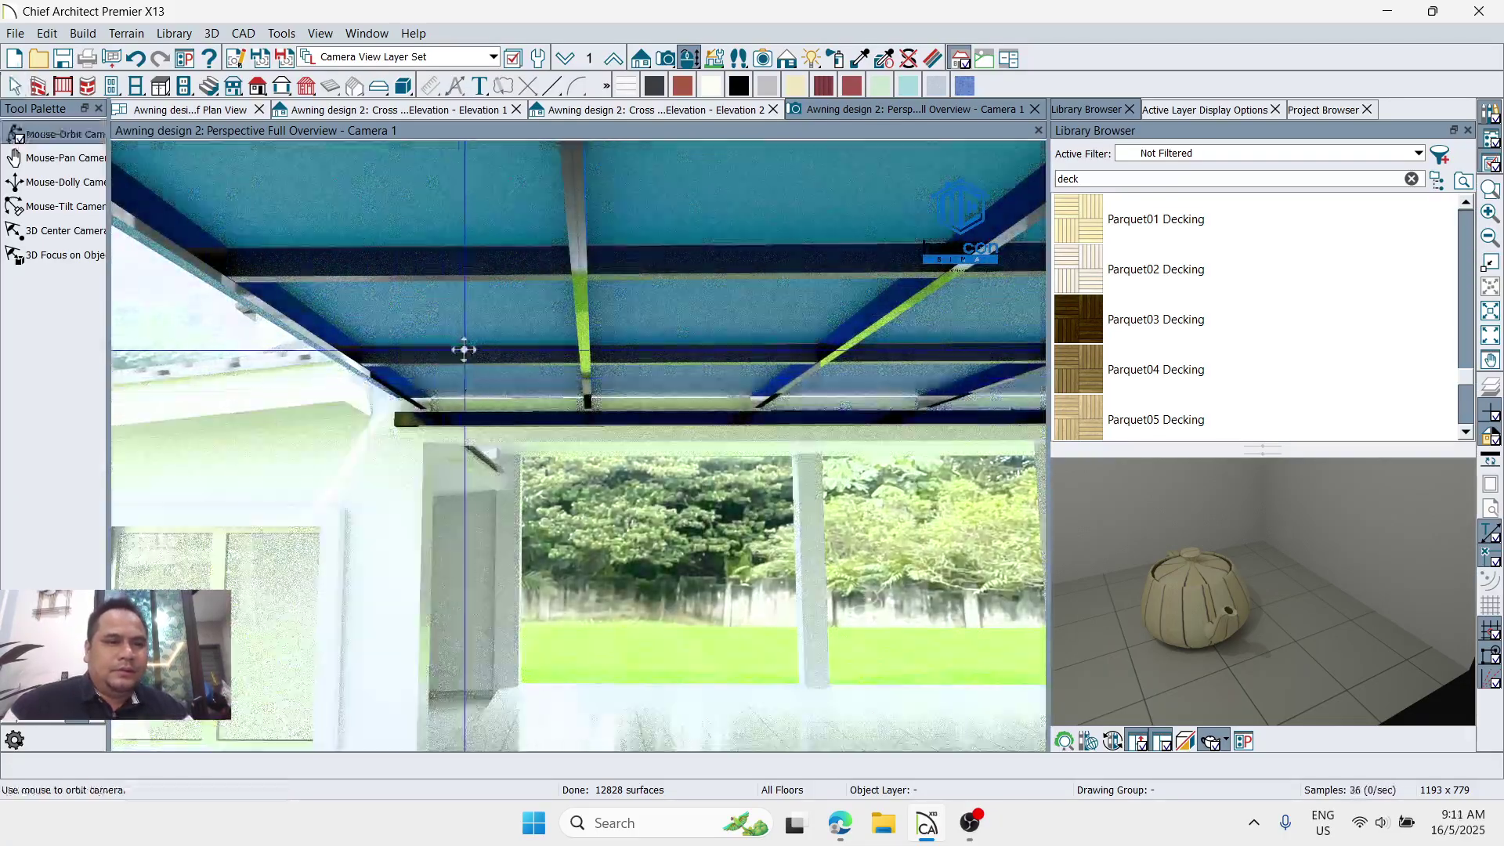
{"action": "key", "text": "space"}
{"action": "scroll", "coordinate": [455, 347], "scroll_direction": "down", "scroll_amount": 5}
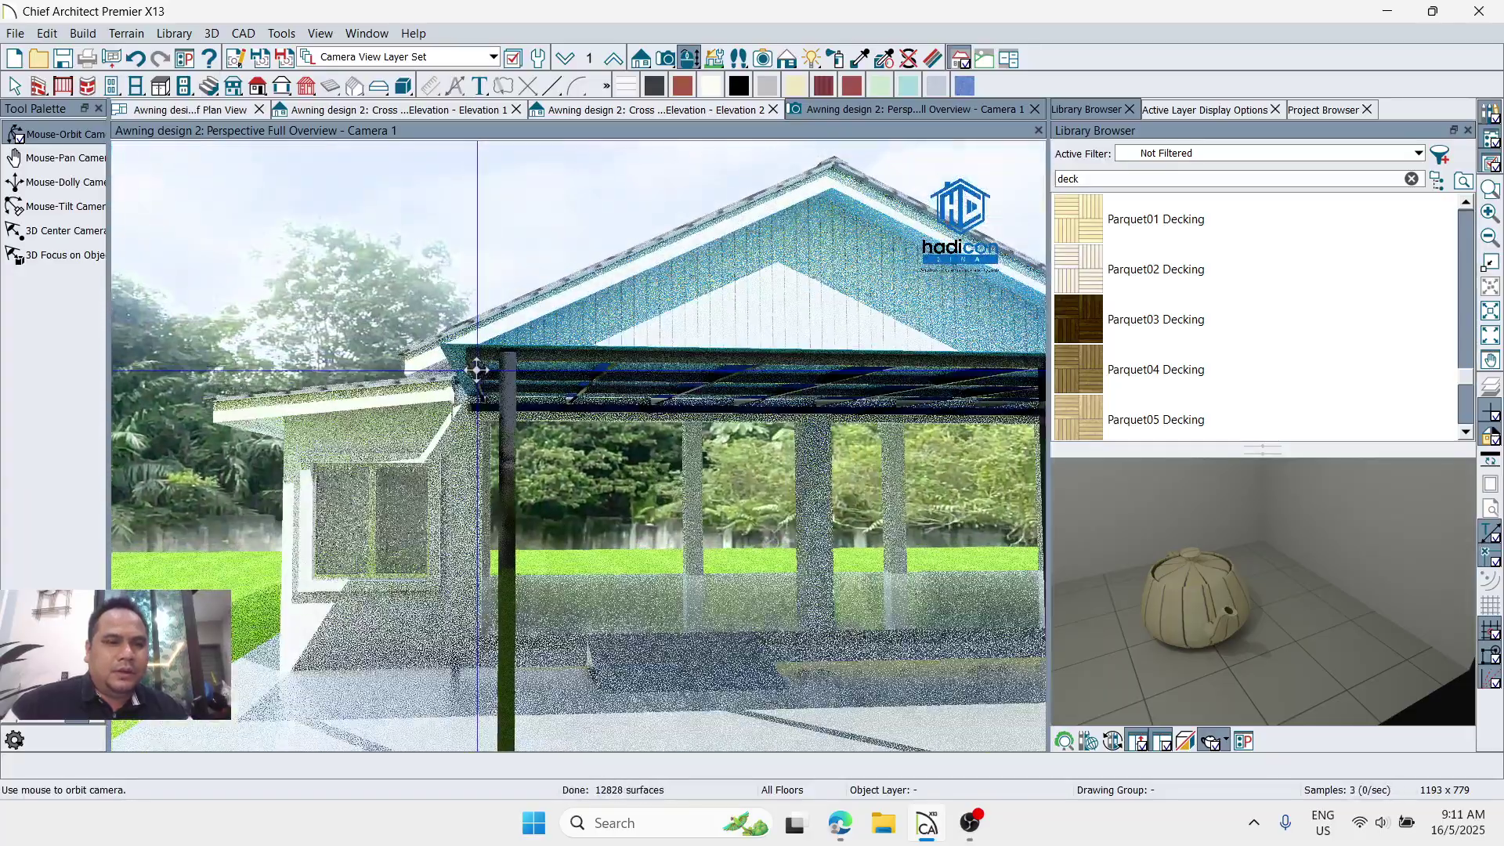
{"action": "scroll", "coordinate": [504, 379], "scroll_direction": "up", "scroll_amount": 5}
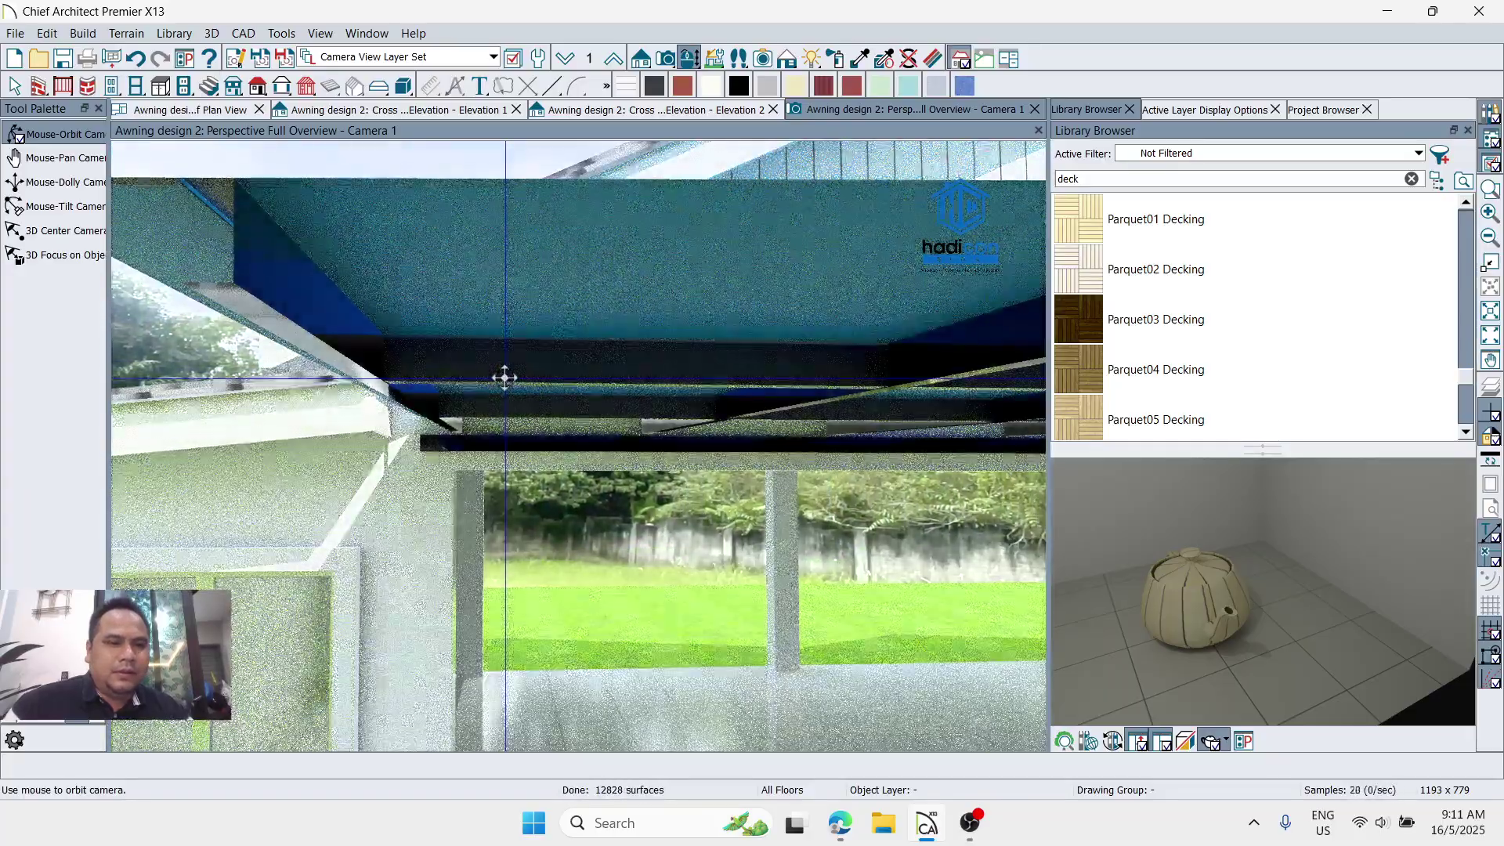
{"action": "scroll", "coordinate": [480, 349], "scroll_direction": "down", "scroll_amount": 5}
{"action": "scroll", "coordinate": [474, 357], "scroll_direction": "up", "scroll_amount": 5}
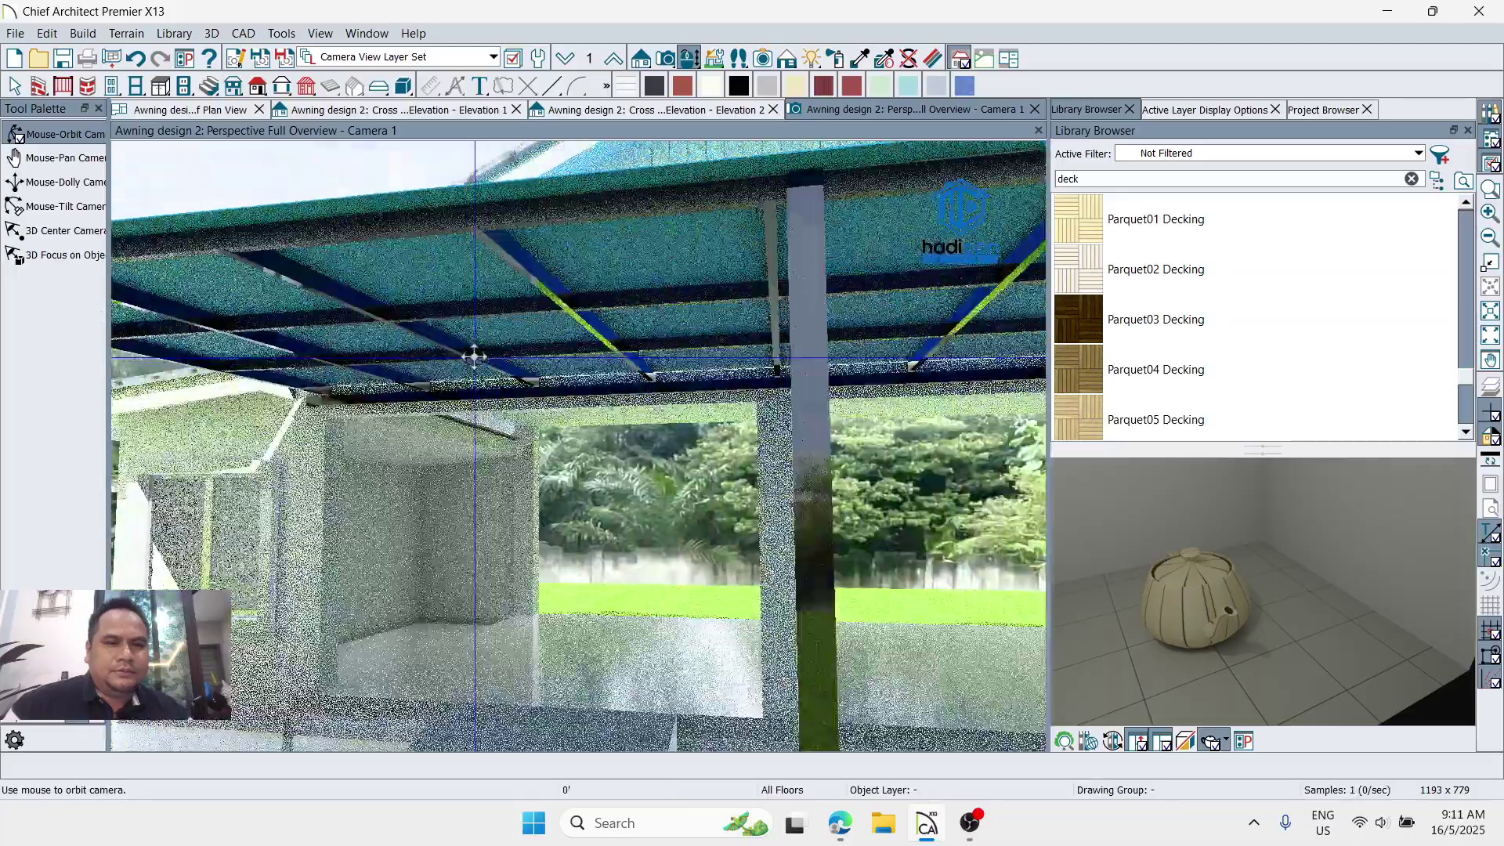
{"action": "scroll", "coordinate": [473, 357], "scroll_direction": "down", "scroll_amount": 5}
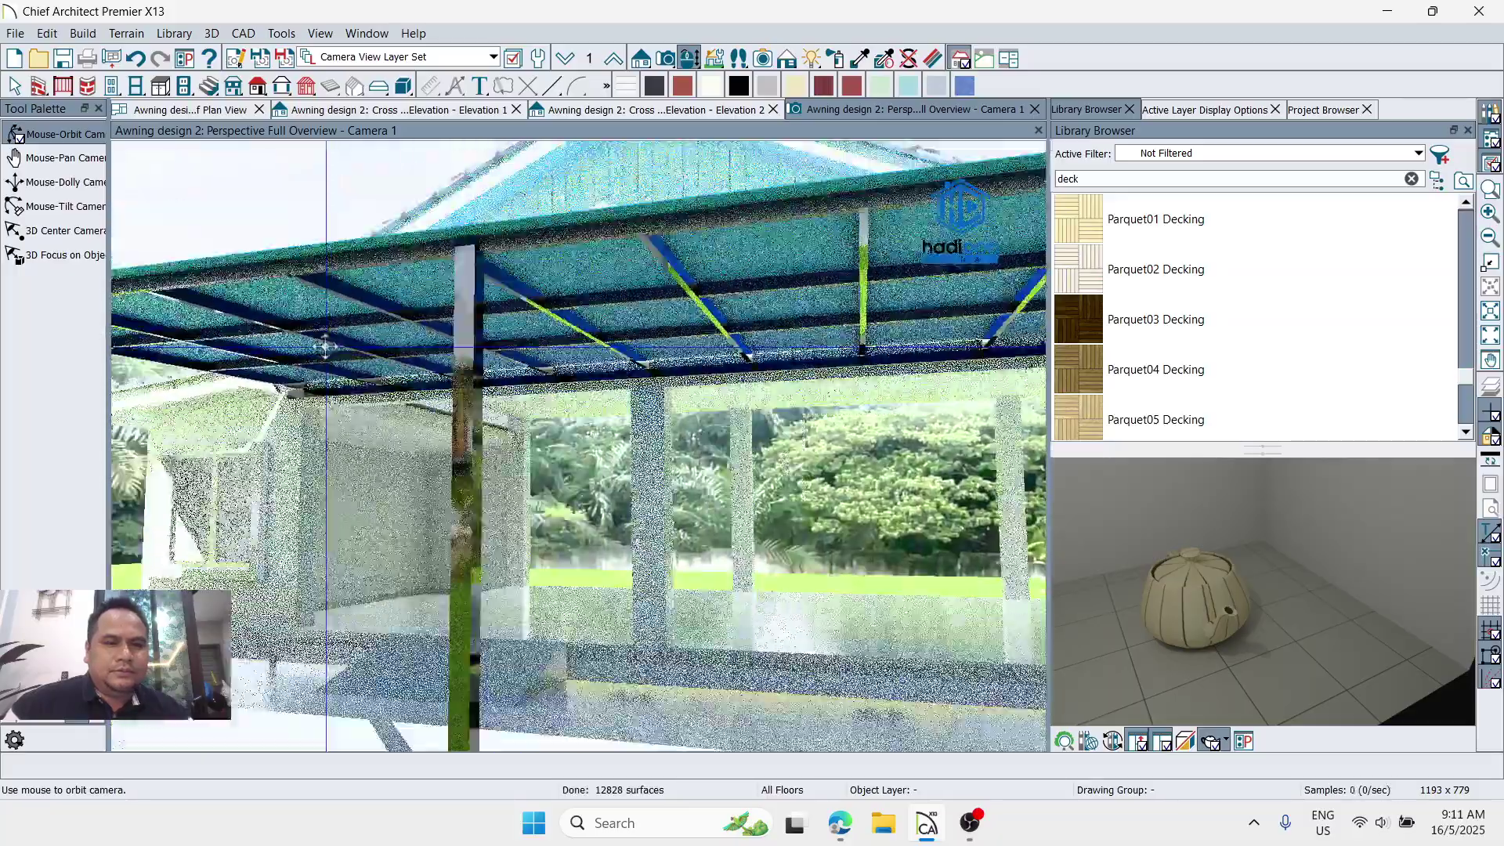
{"action": "scroll", "coordinate": [506, 410], "scroll_direction": "up", "scroll_amount": 5}
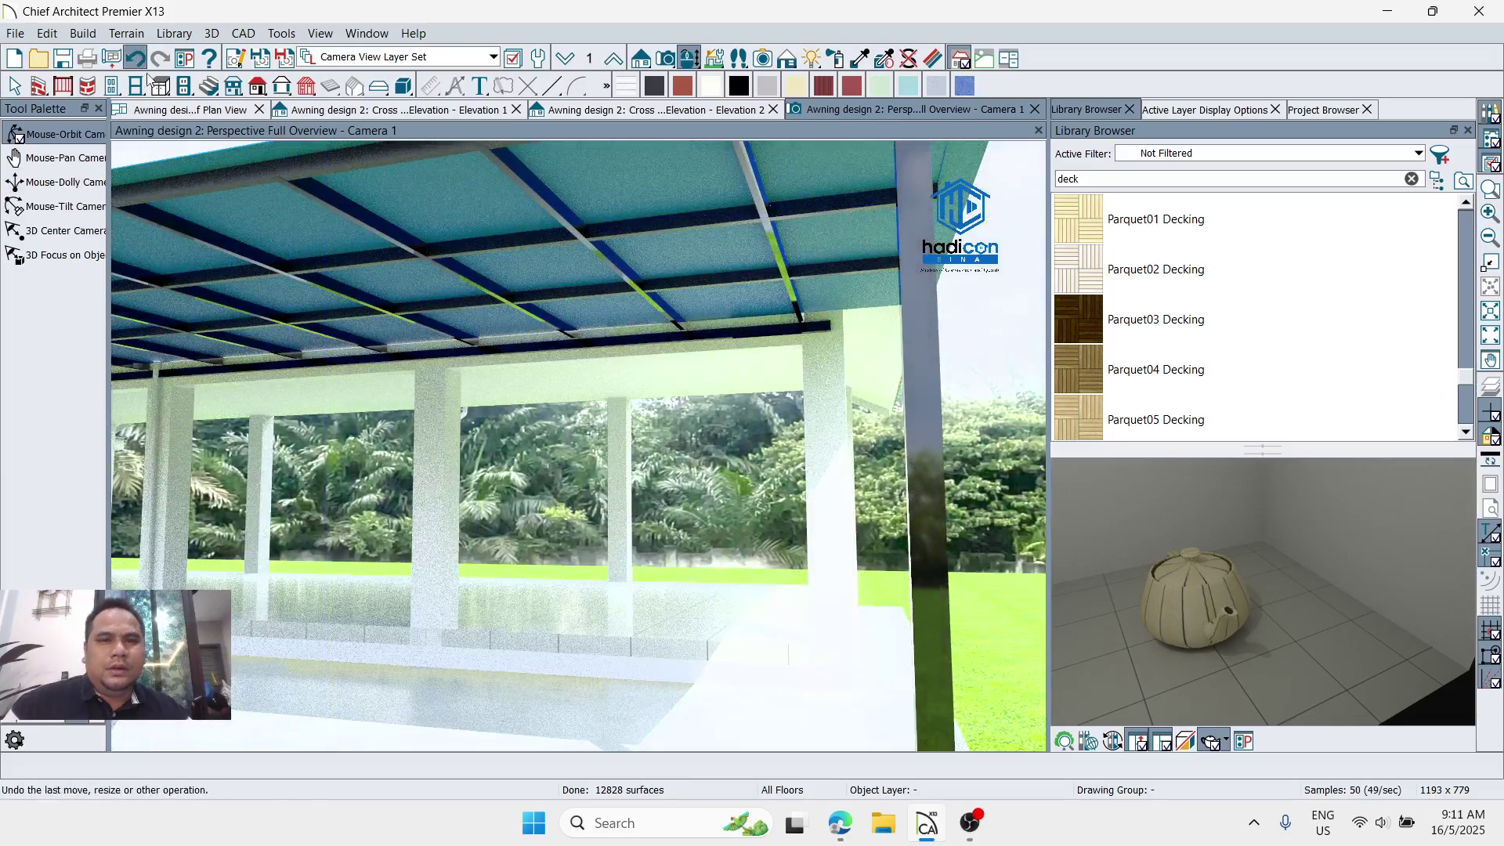
Step: Restore the end rafter and extend the building-side ceiling beam beyond the corner column to meet that rafter
{"action": "left_click_drag", "start_coordinate": [583, 355], "coordinate": [733, 327]}
{"action": "key", "text": "space"}
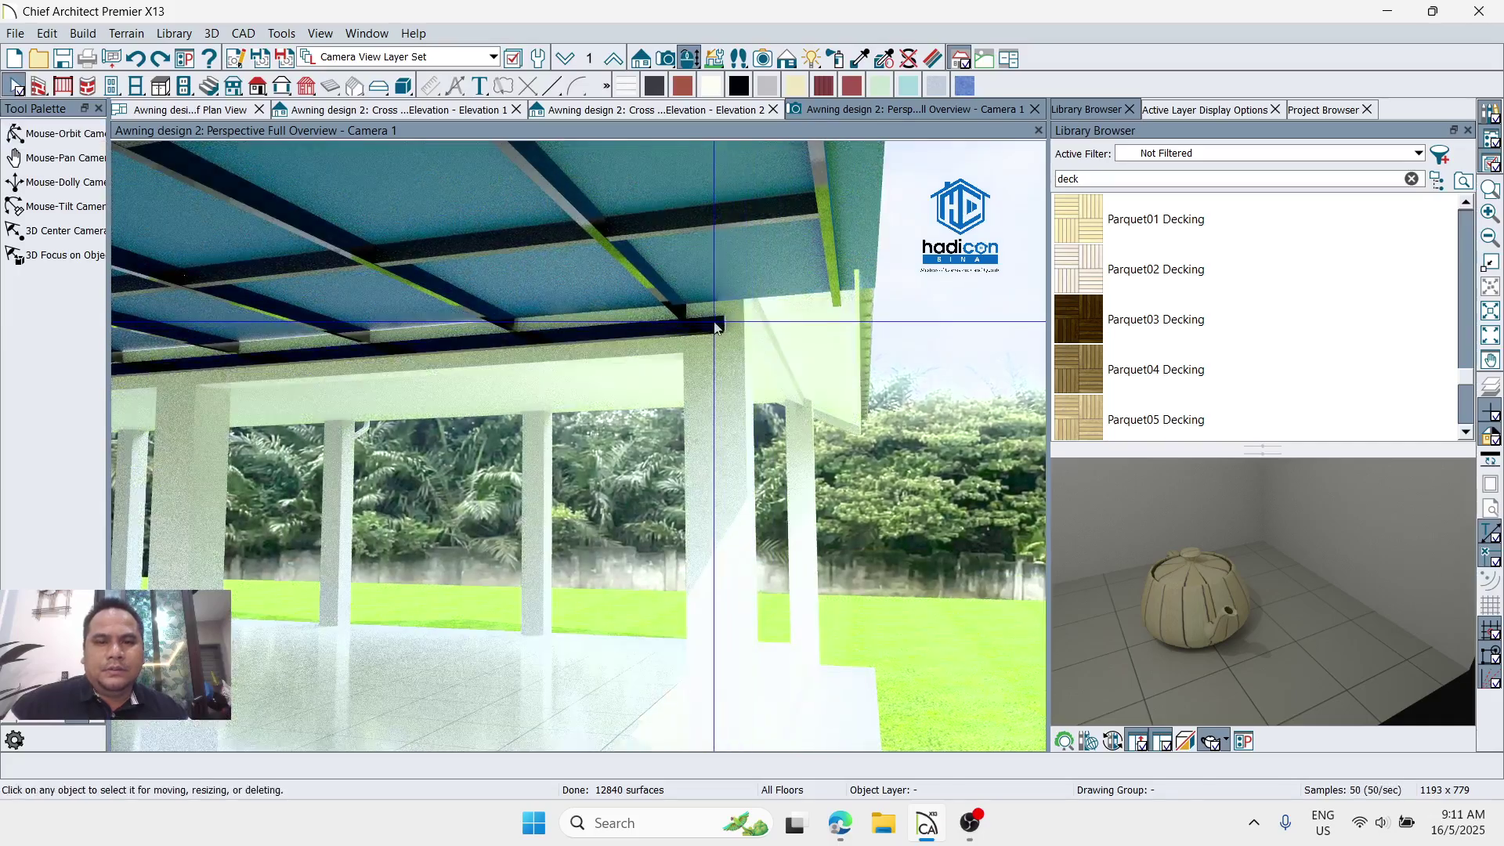
{"action": "left_click", "coordinate": [714, 327]}
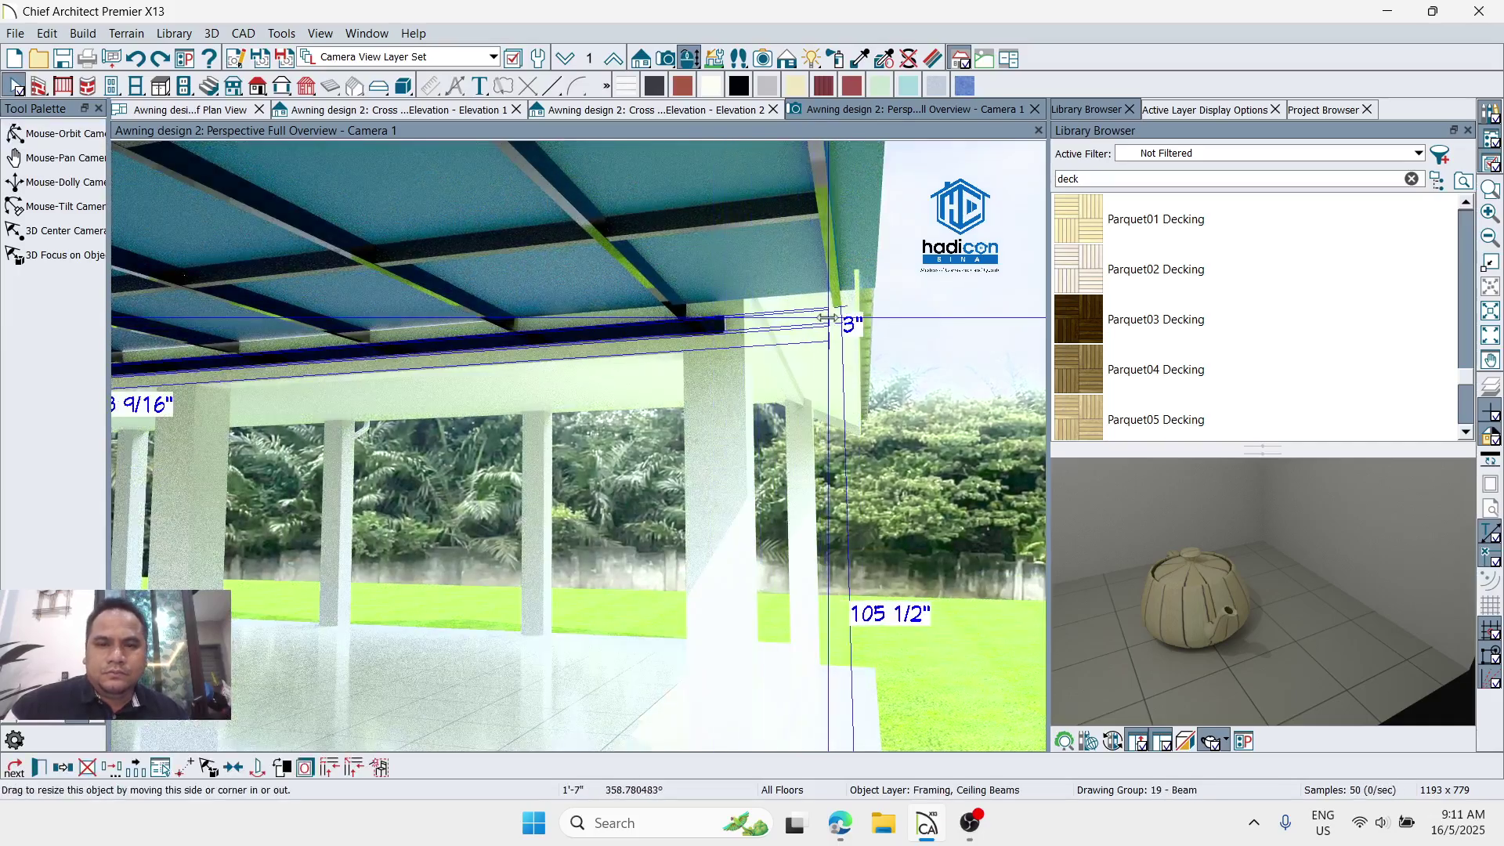
{"action": "left_click_drag", "start_coordinate": [836, 316], "coordinate": [837, 316]}
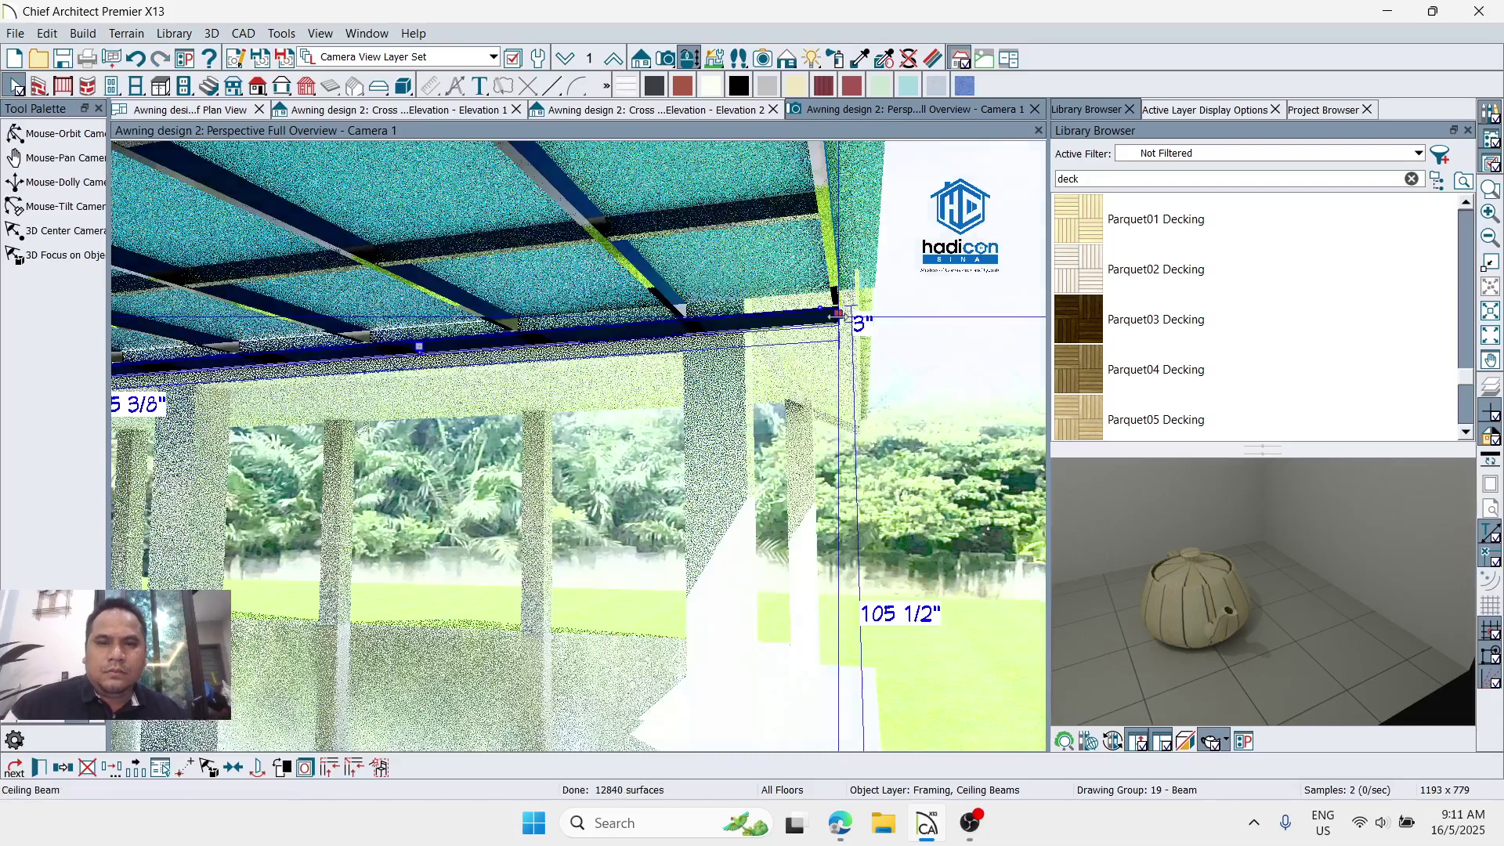
Step: Examine the gutter downspout between the two gables where it meets the awning, and the awning roof from above
{"action": "key", "text": "space"}
{"action": "left_click_drag", "start_coordinate": [588, 331], "coordinate": [786, 473]}
{"action": "mouse_move", "coordinate": [681, 267]}
{"action": "left_mouse_down"}
{"action": "mouse_move", "coordinate": [652, 248]}
{"action": "mouse_move", "coordinate": [705, 222]}
{"action": "mouse_move", "coordinate": [701, 256]}
{"action": "left_mouse_up"}
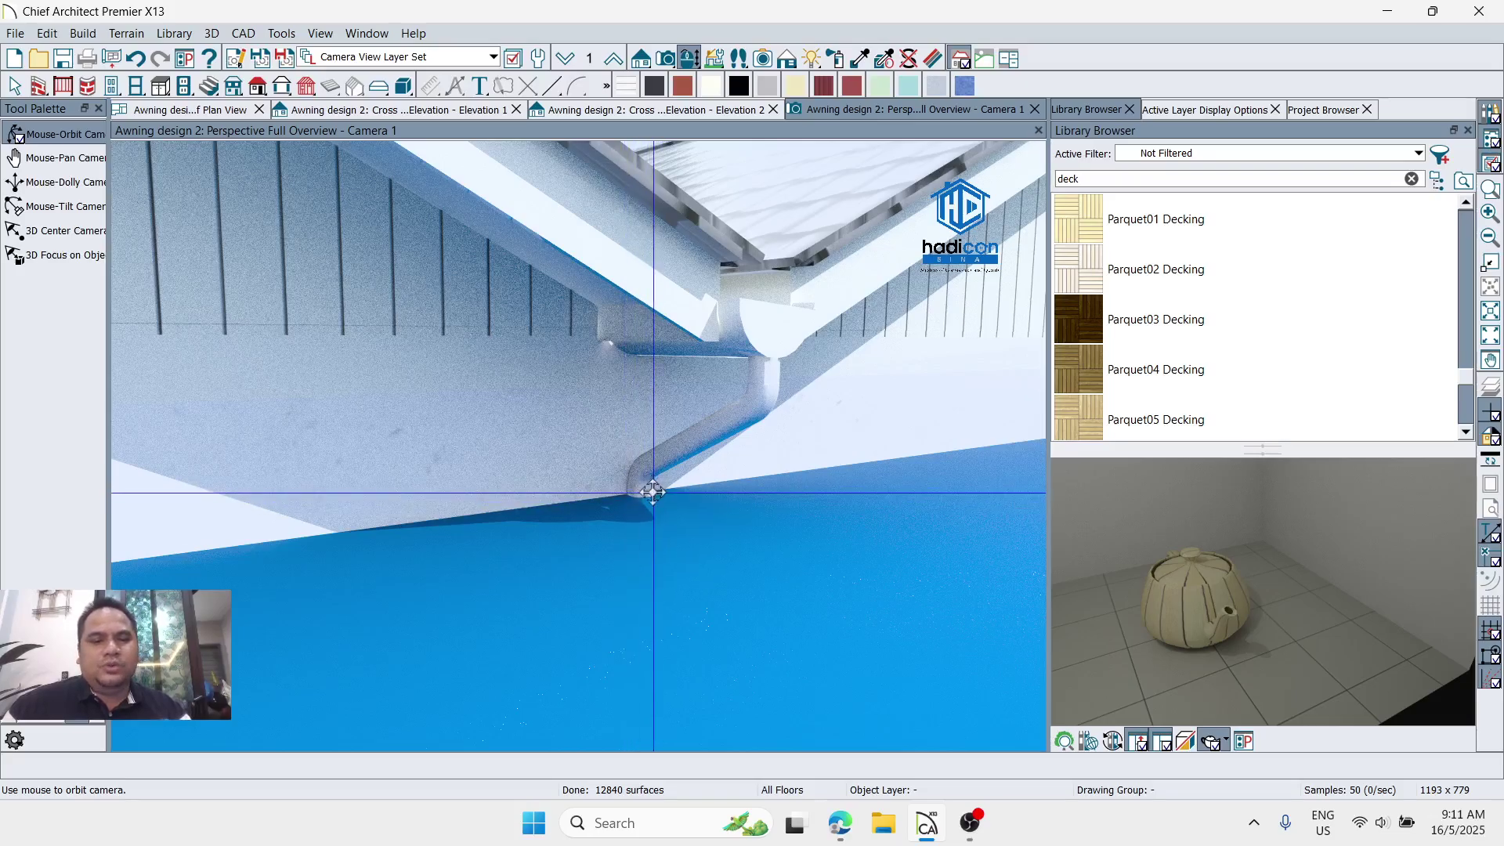
{"action": "left_click_drag", "start_coordinate": [622, 447], "coordinate": [556, 469]}
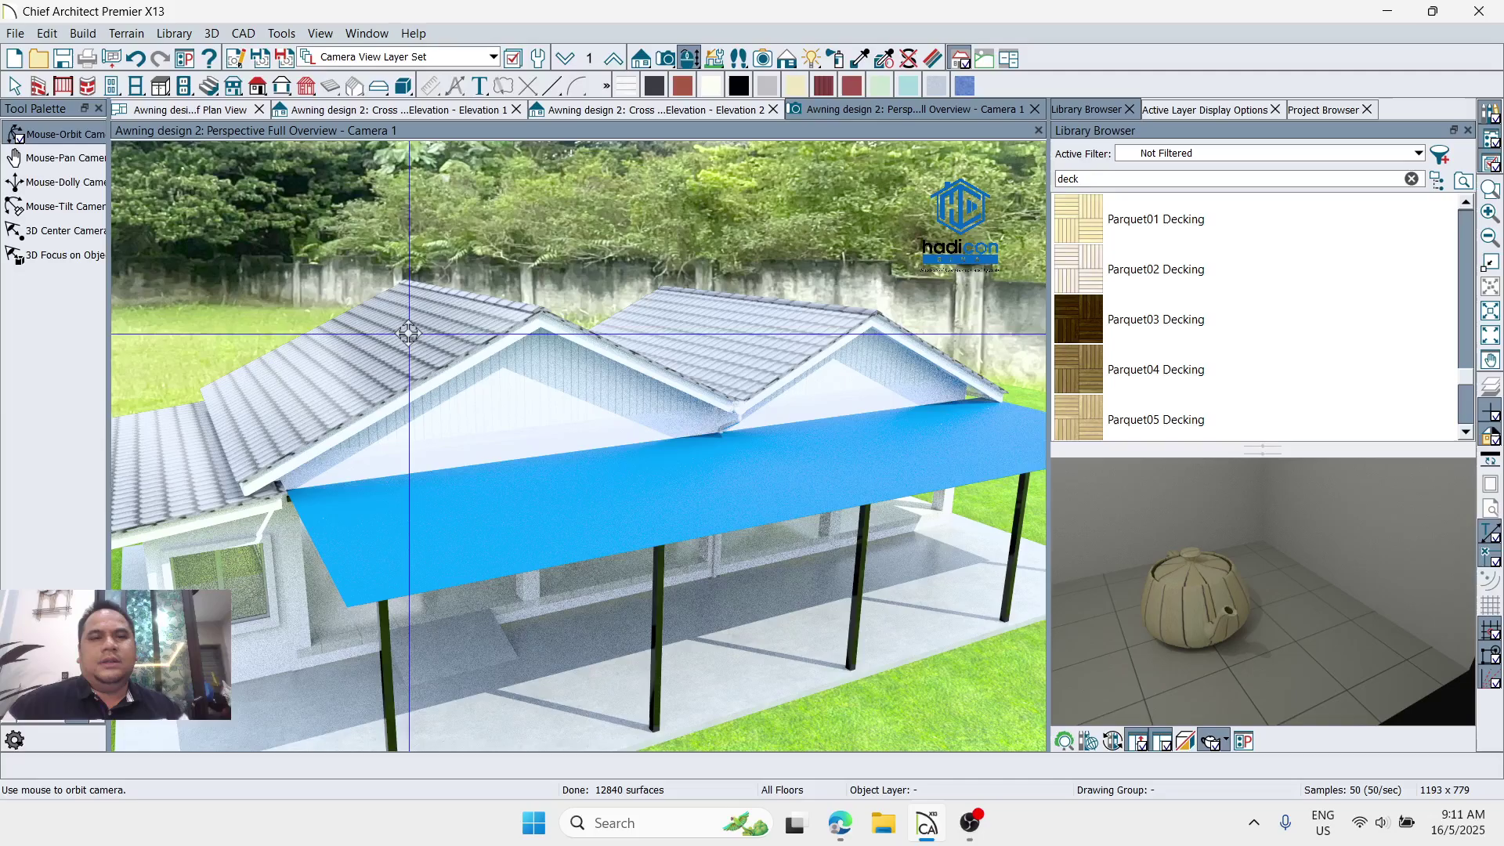
Step: Create a perspective floor overview, examine the exposed awning framing and posts from both sides, and return to the full overview
{"action": "left_click", "coordinate": [660, 61]}
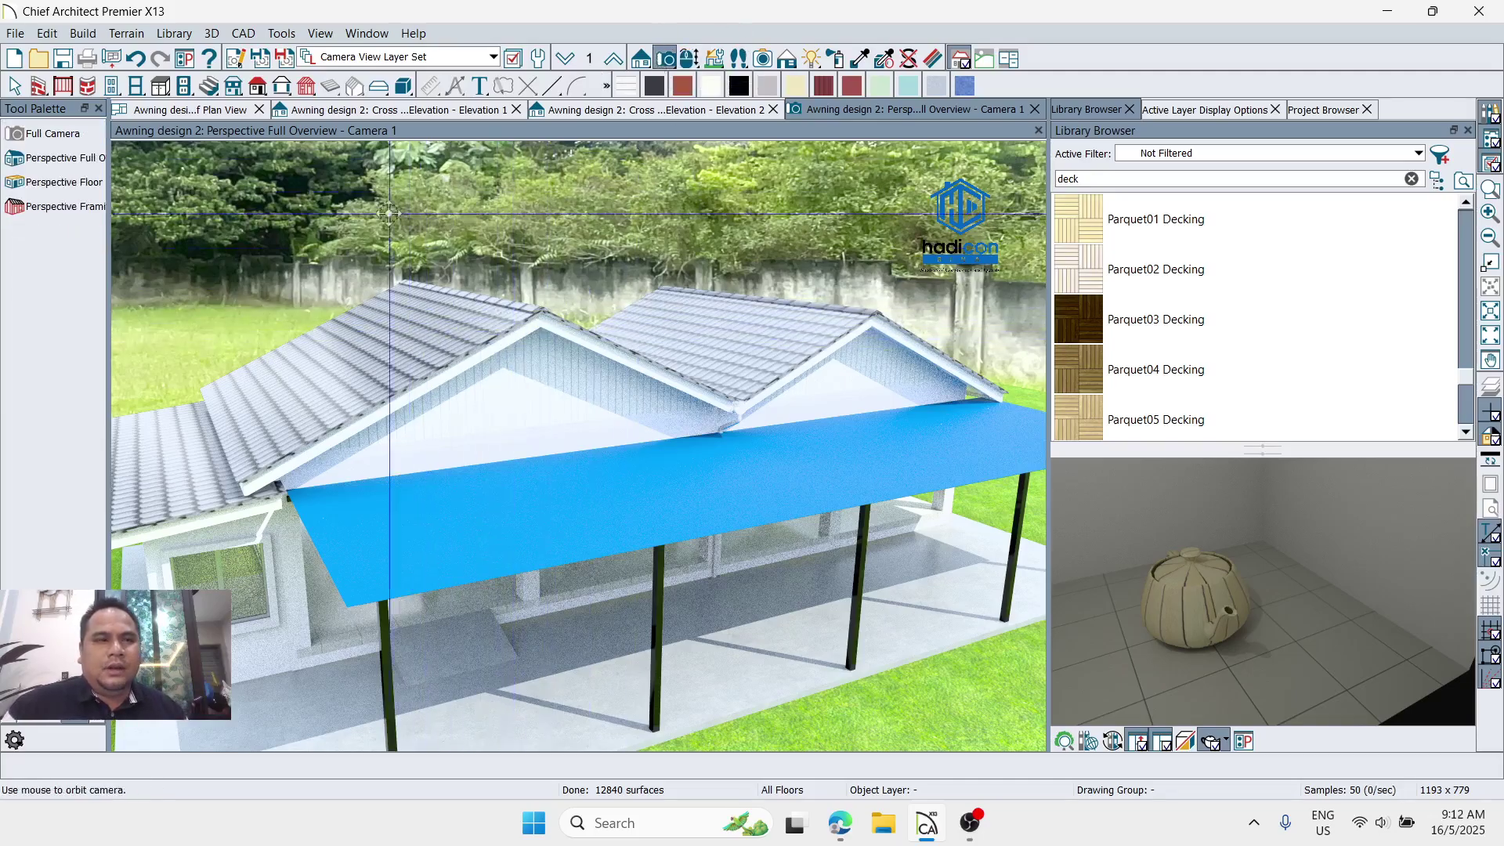
{"action": "left_click", "coordinate": [22, 184]}
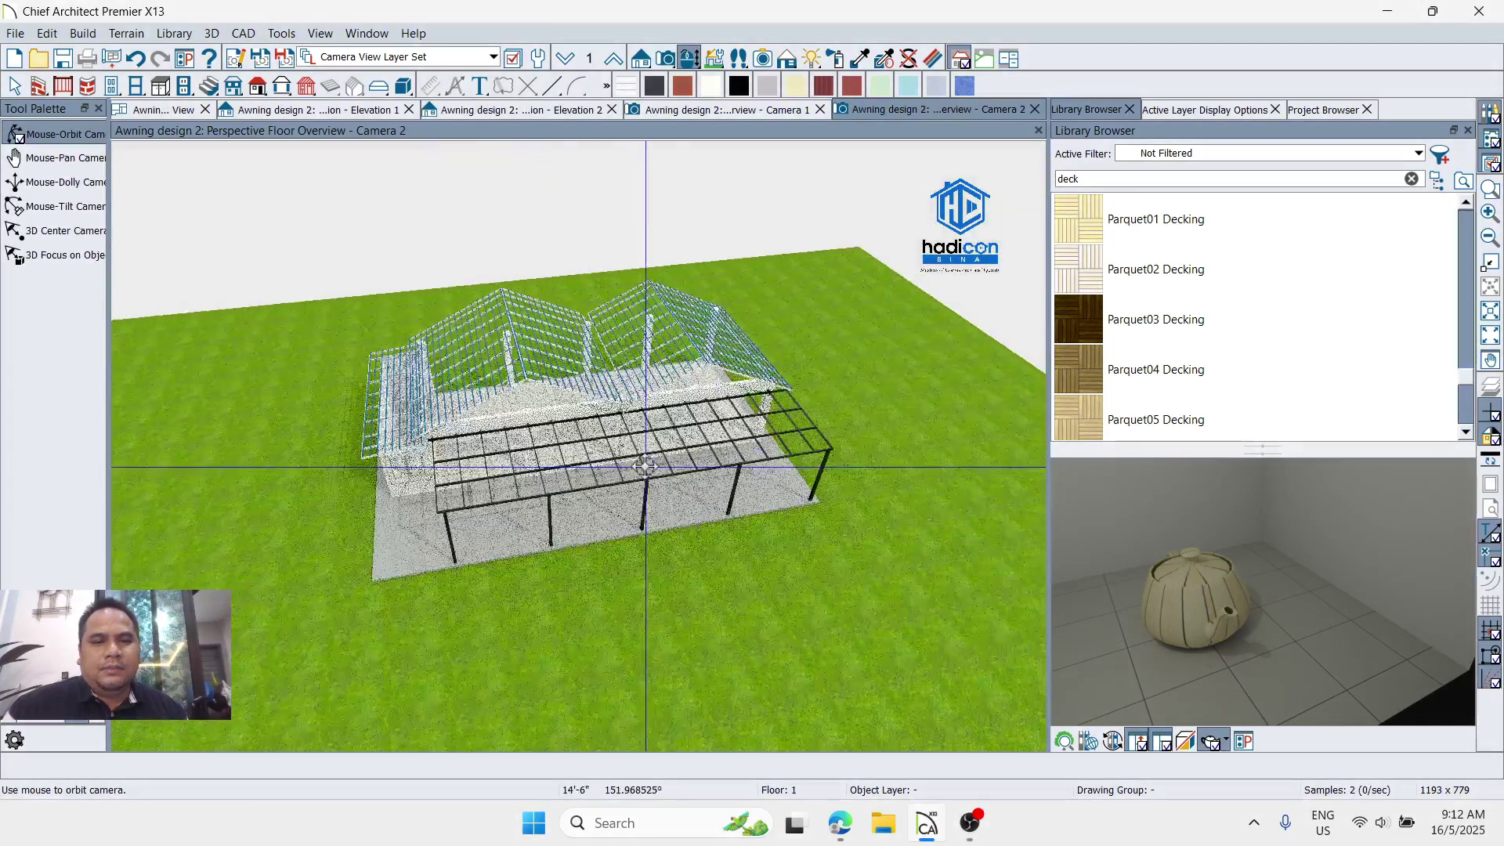
{"action": "scroll", "coordinate": [697, 465], "scroll_direction": "up", "scroll_amount": 5}
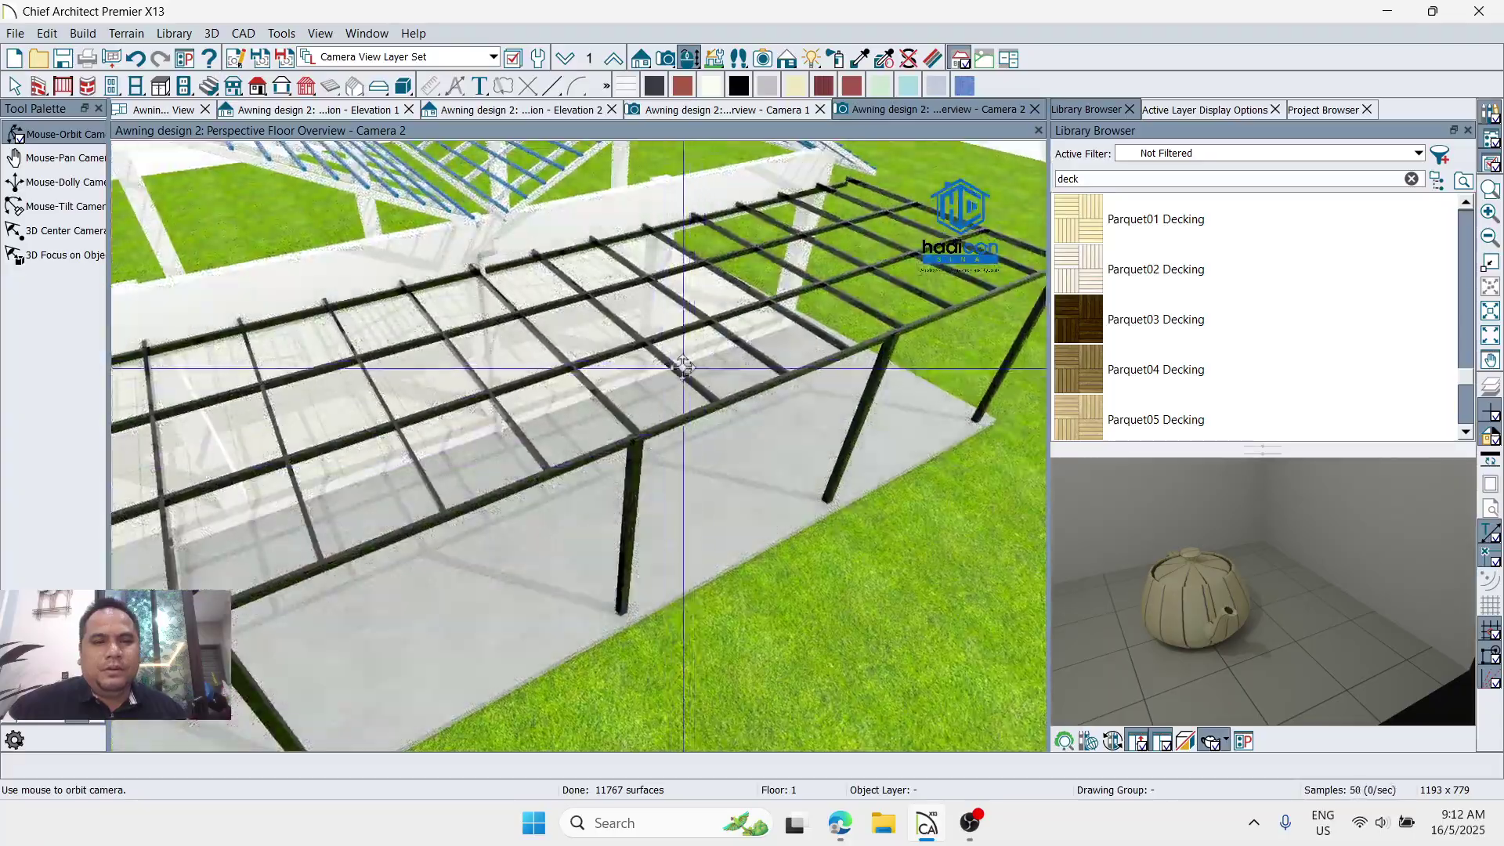
{"action": "left_click_drag", "start_coordinate": [554, 398], "coordinate": [587, 407]}
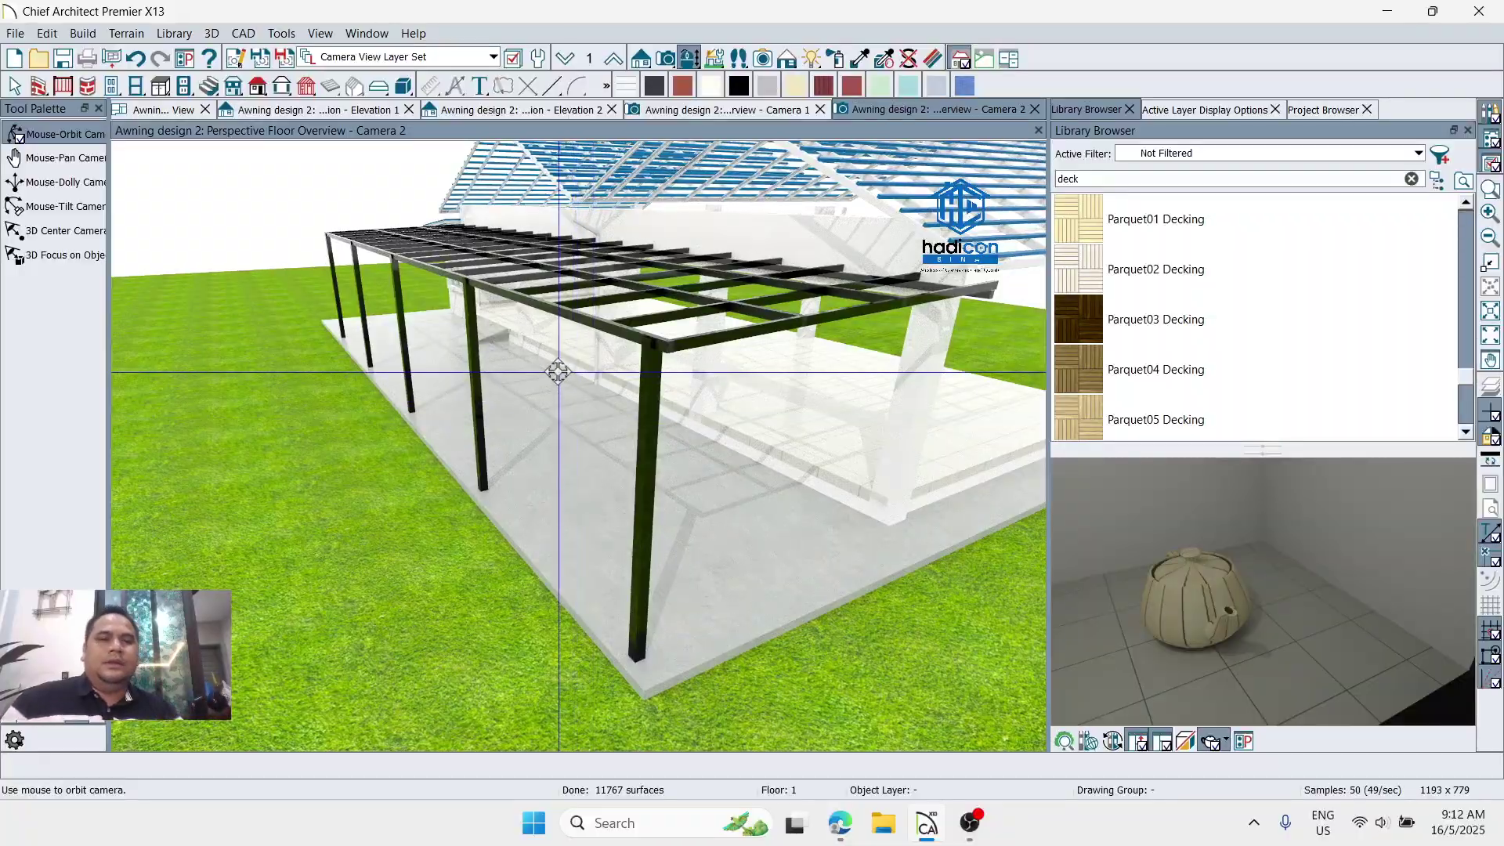
{"action": "left_click_drag", "start_coordinate": [601, 379], "coordinate": [822, 403]}
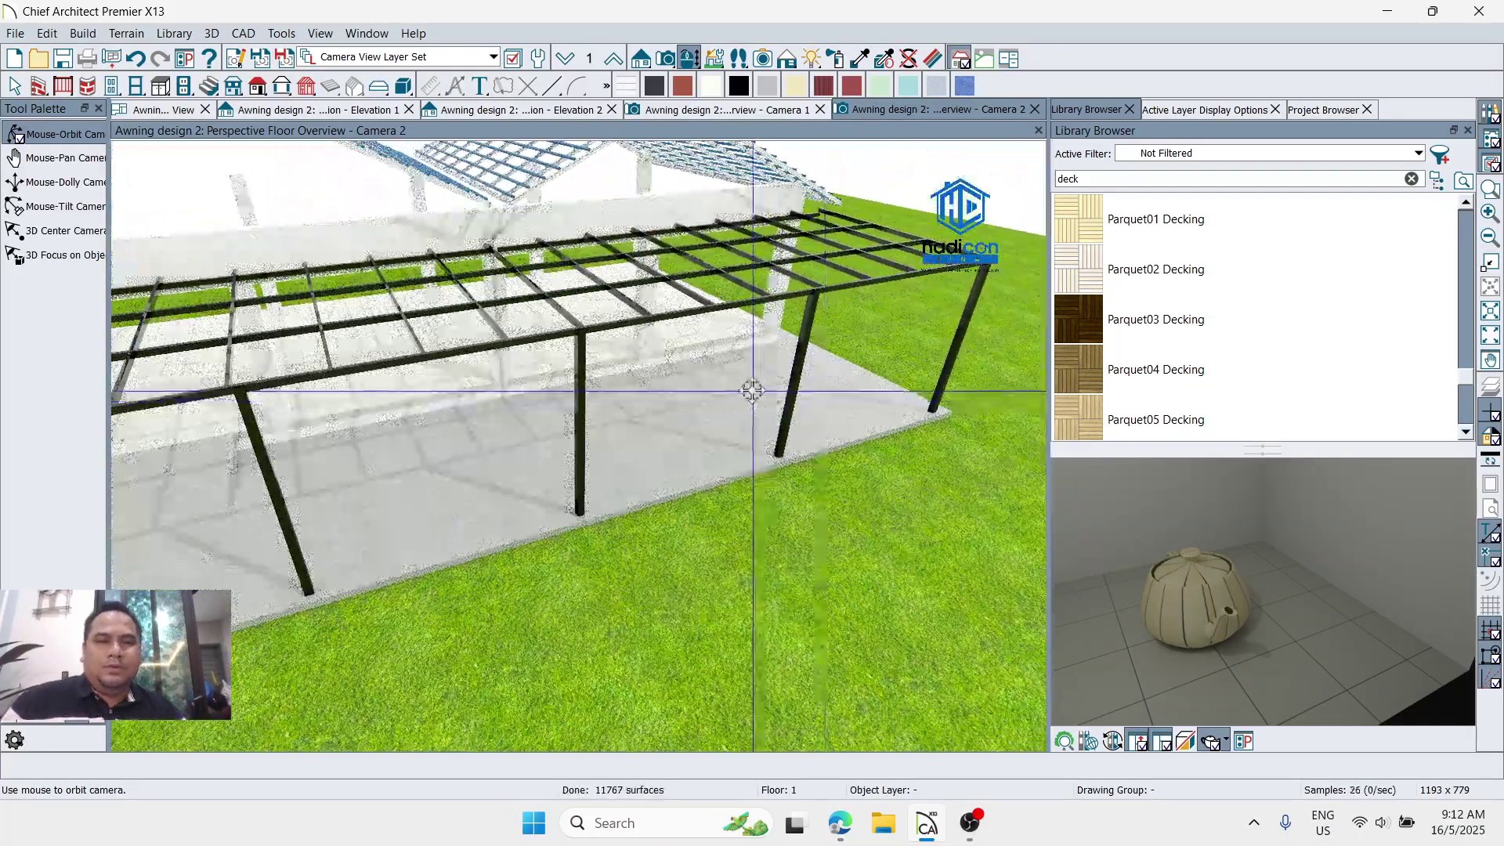
{"action": "left_click_drag", "start_coordinate": [687, 388], "coordinate": [418, 361]}
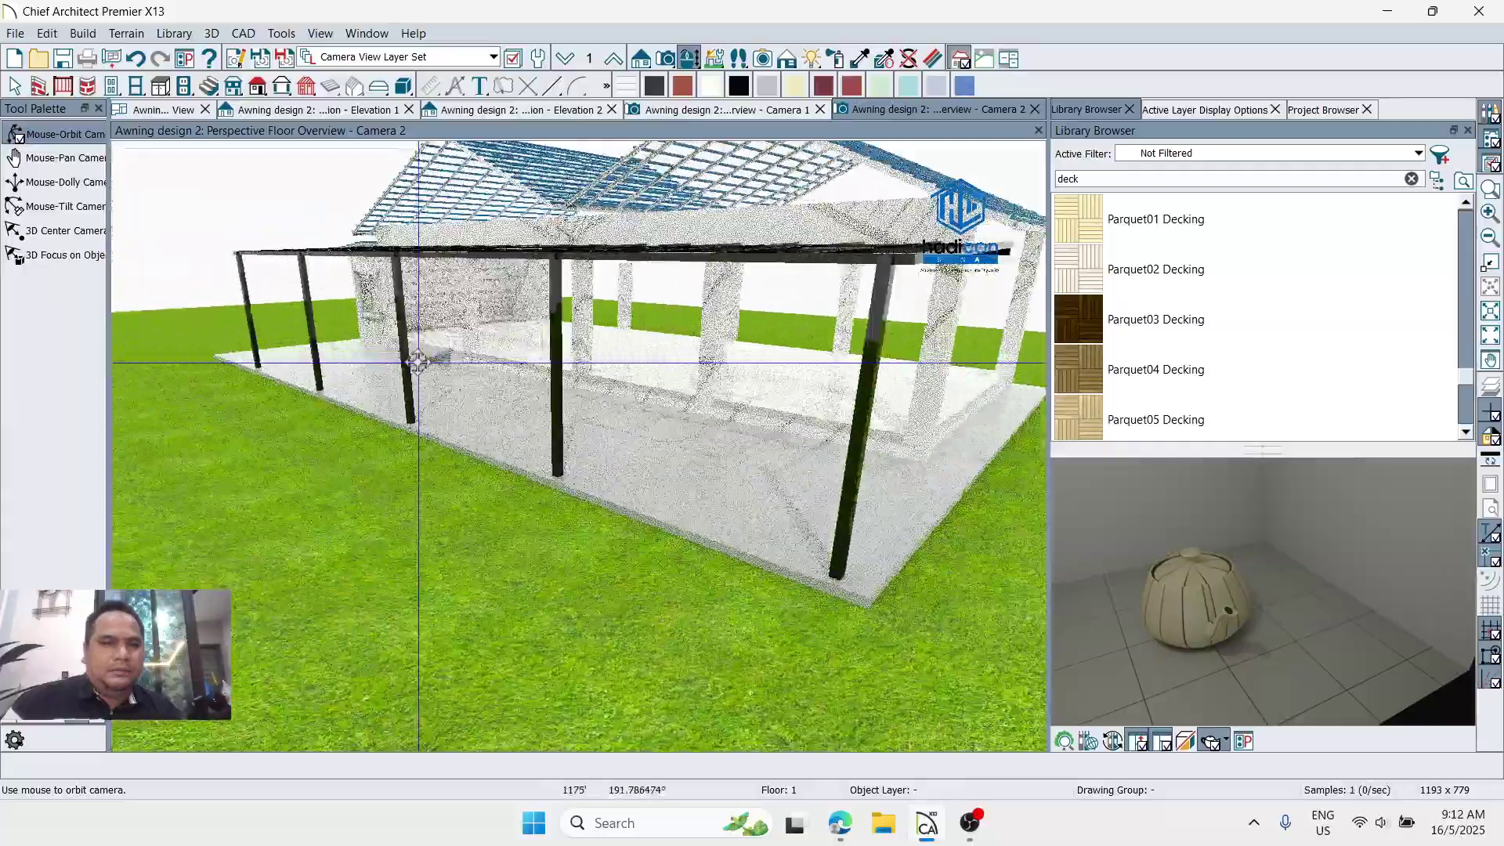
{"action": "left_click_drag", "start_coordinate": [420, 354], "coordinate": [608, 395]}
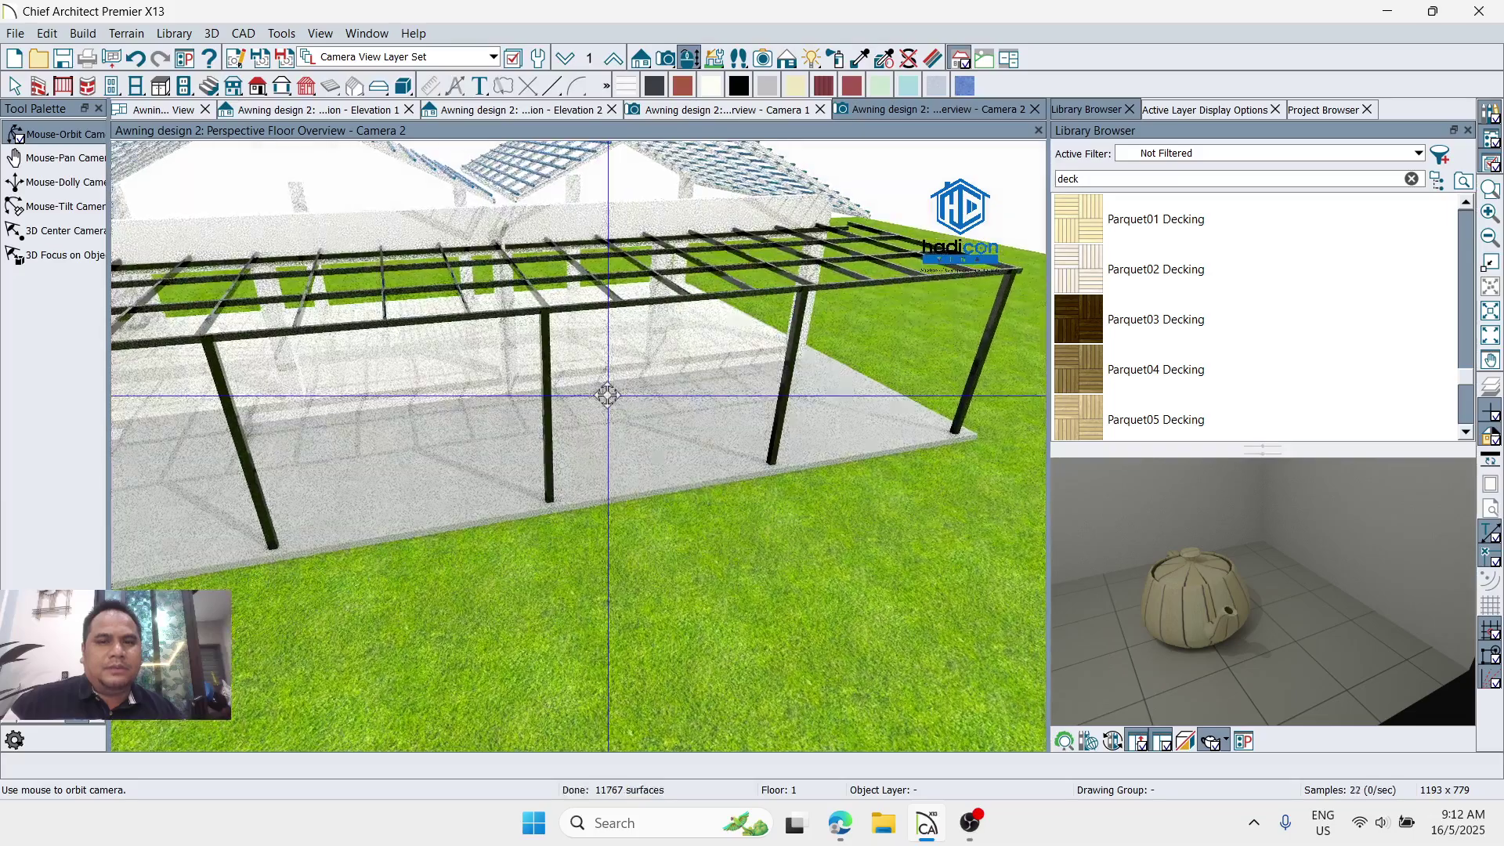
{"action": "left_click", "coordinate": [785, 111]}
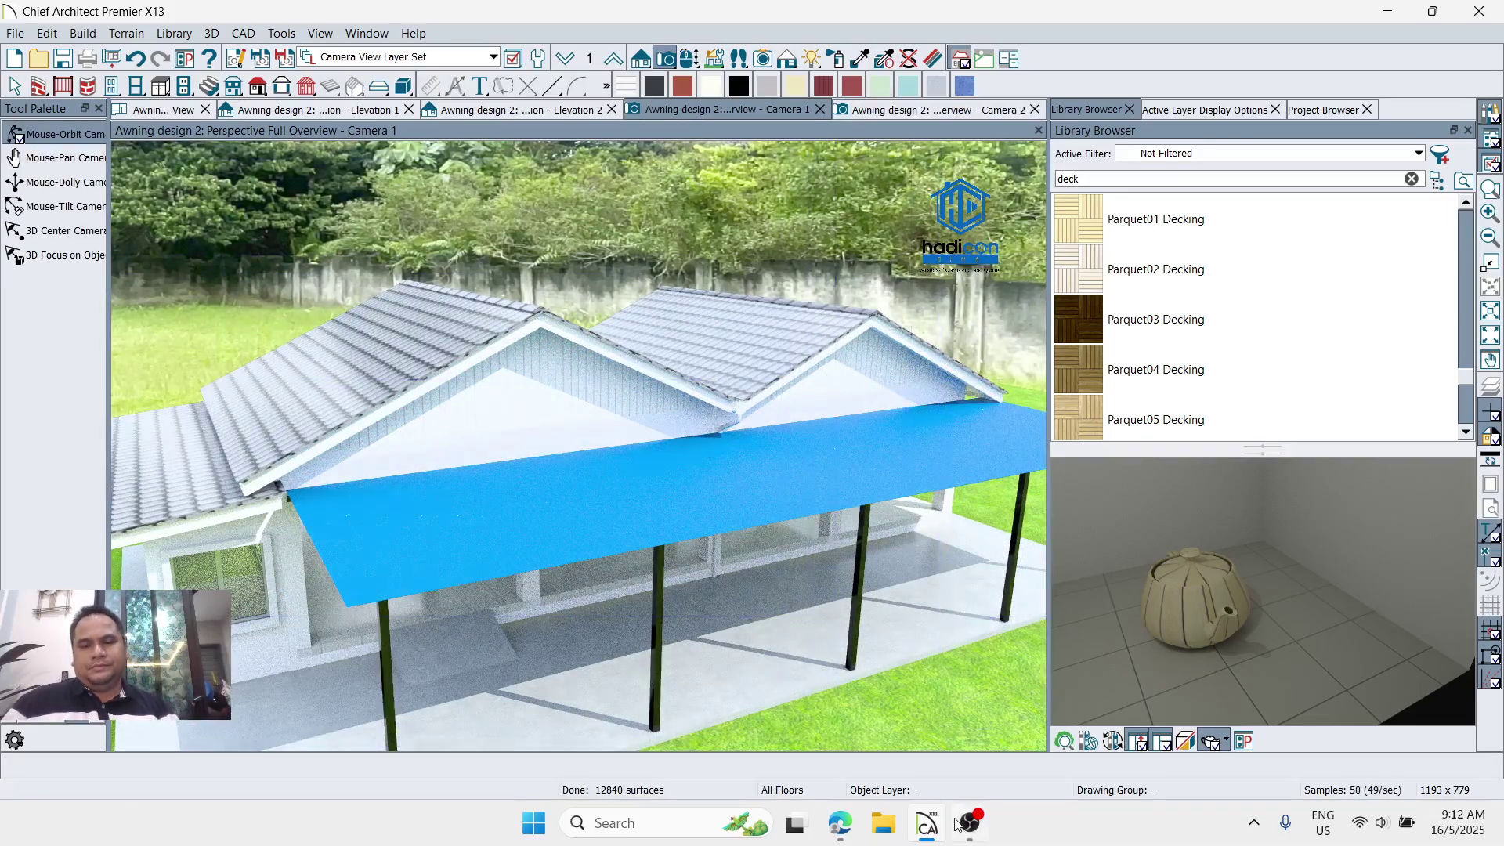